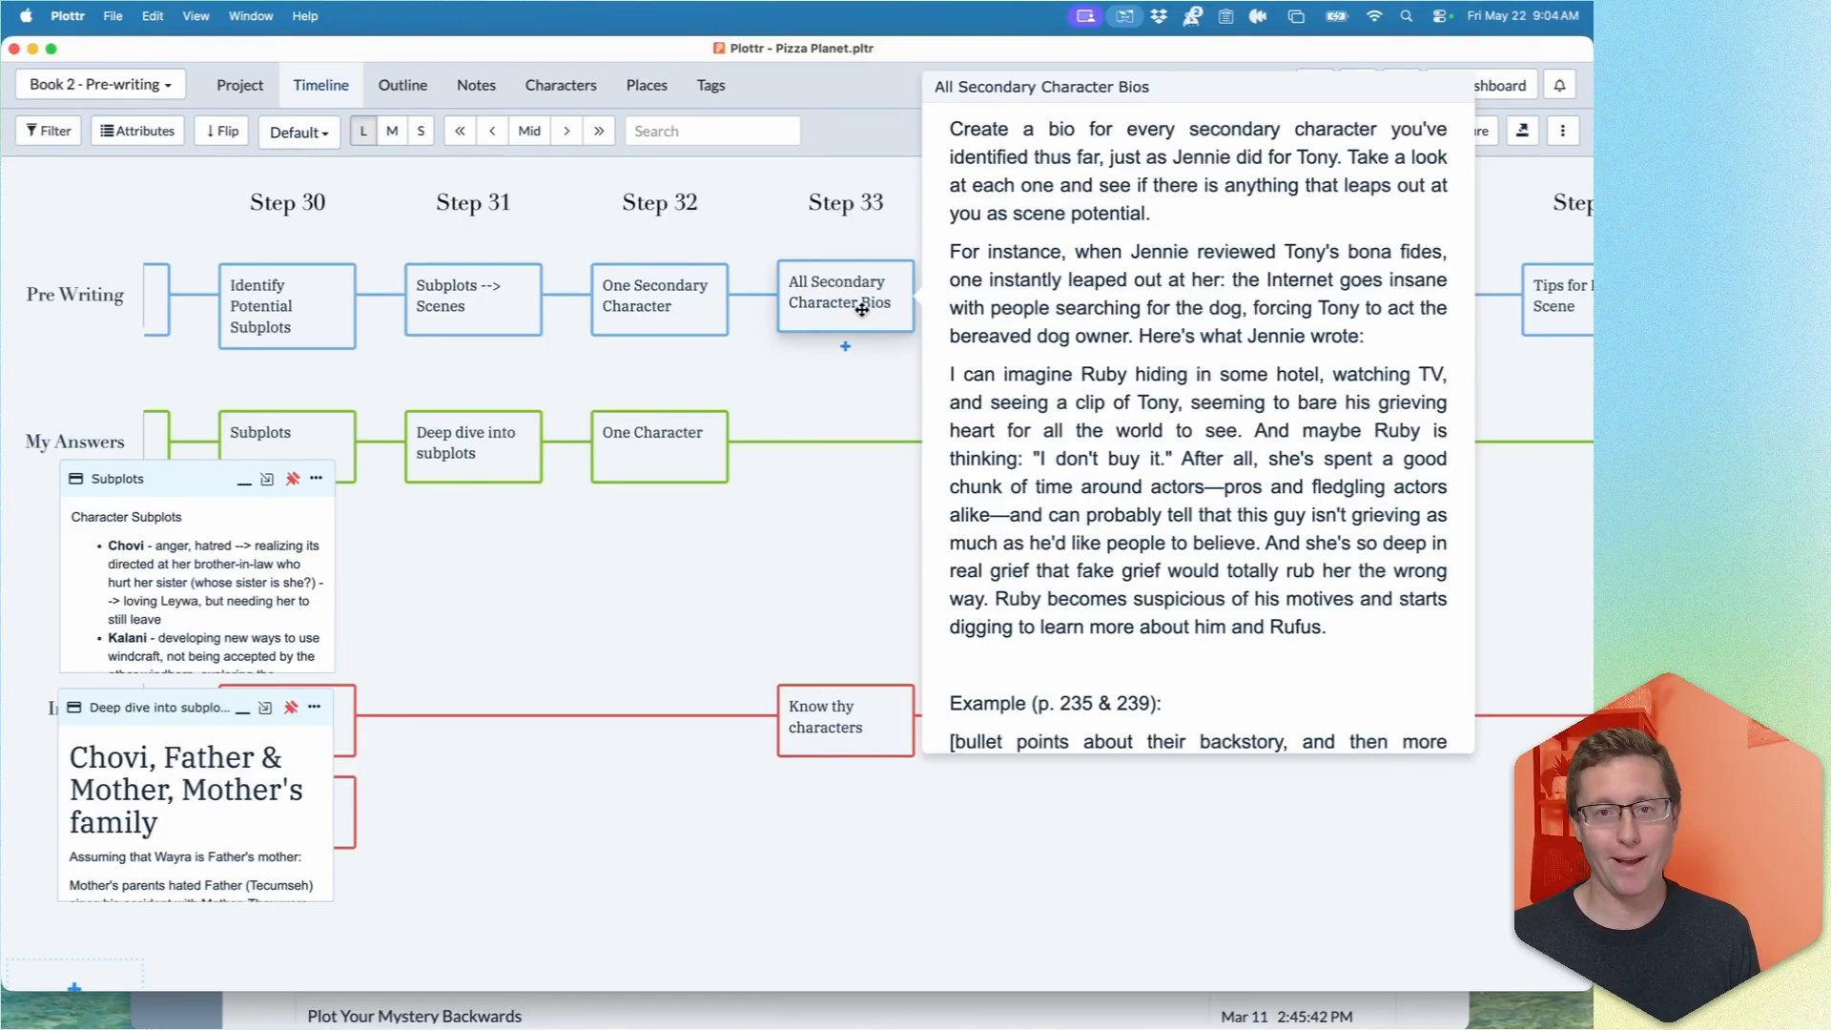
Read the All Secondary Character Bios card and the Know thy characters quote card under Step 33 of the timeline.
{"action": "left_click", "coordinate": [862, 309]}
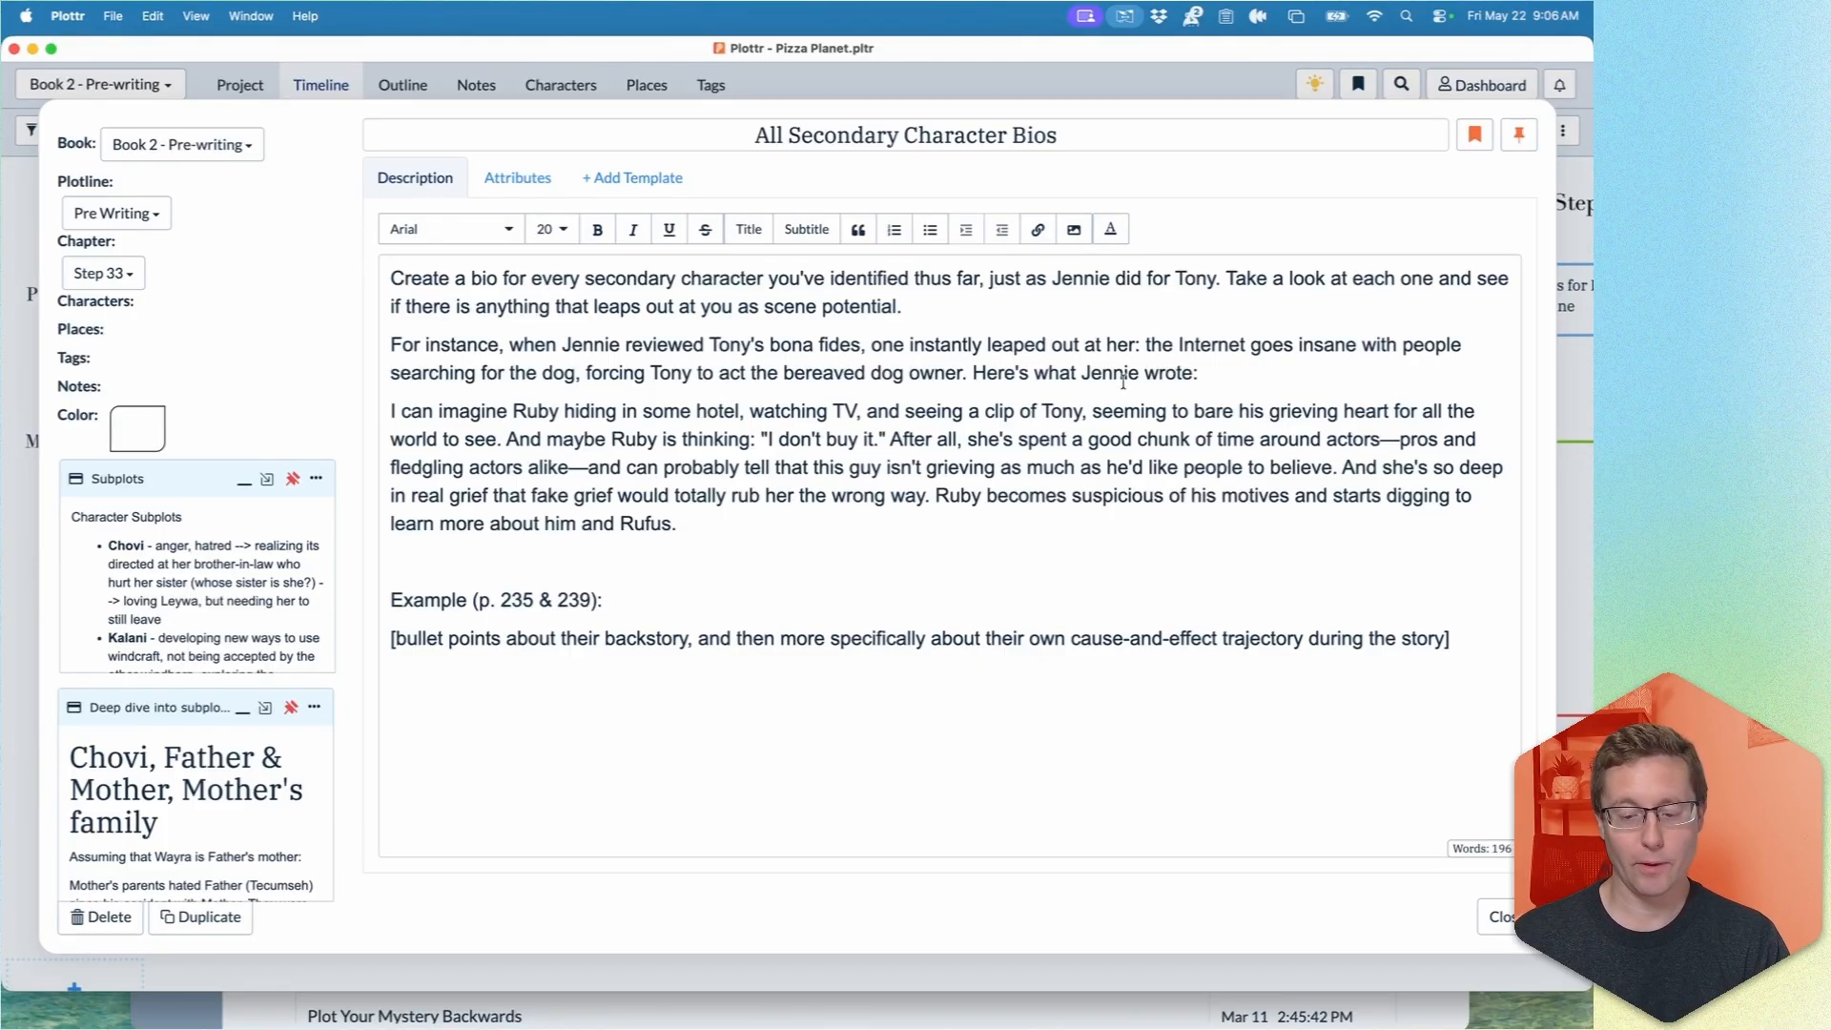
{"action": "double_click", "coordinate": [1198, 280]}
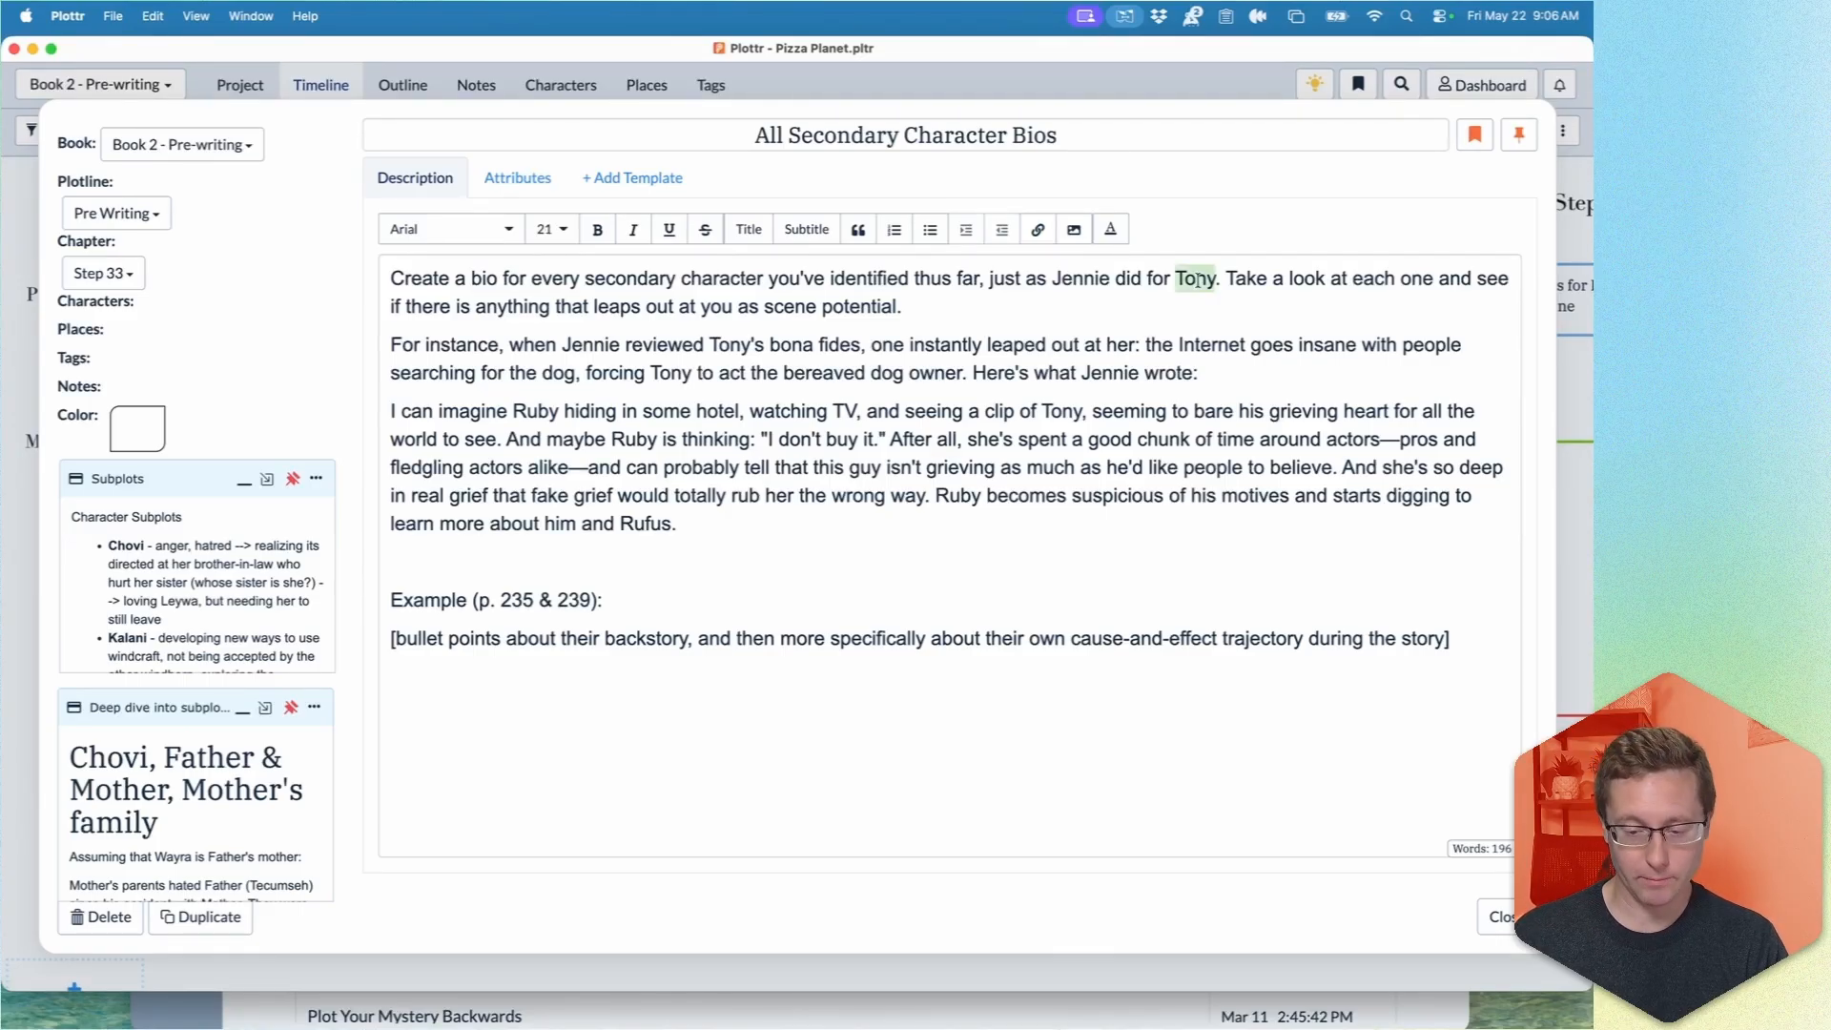
{"action": "left_click", "coordinate": [513, 601]}
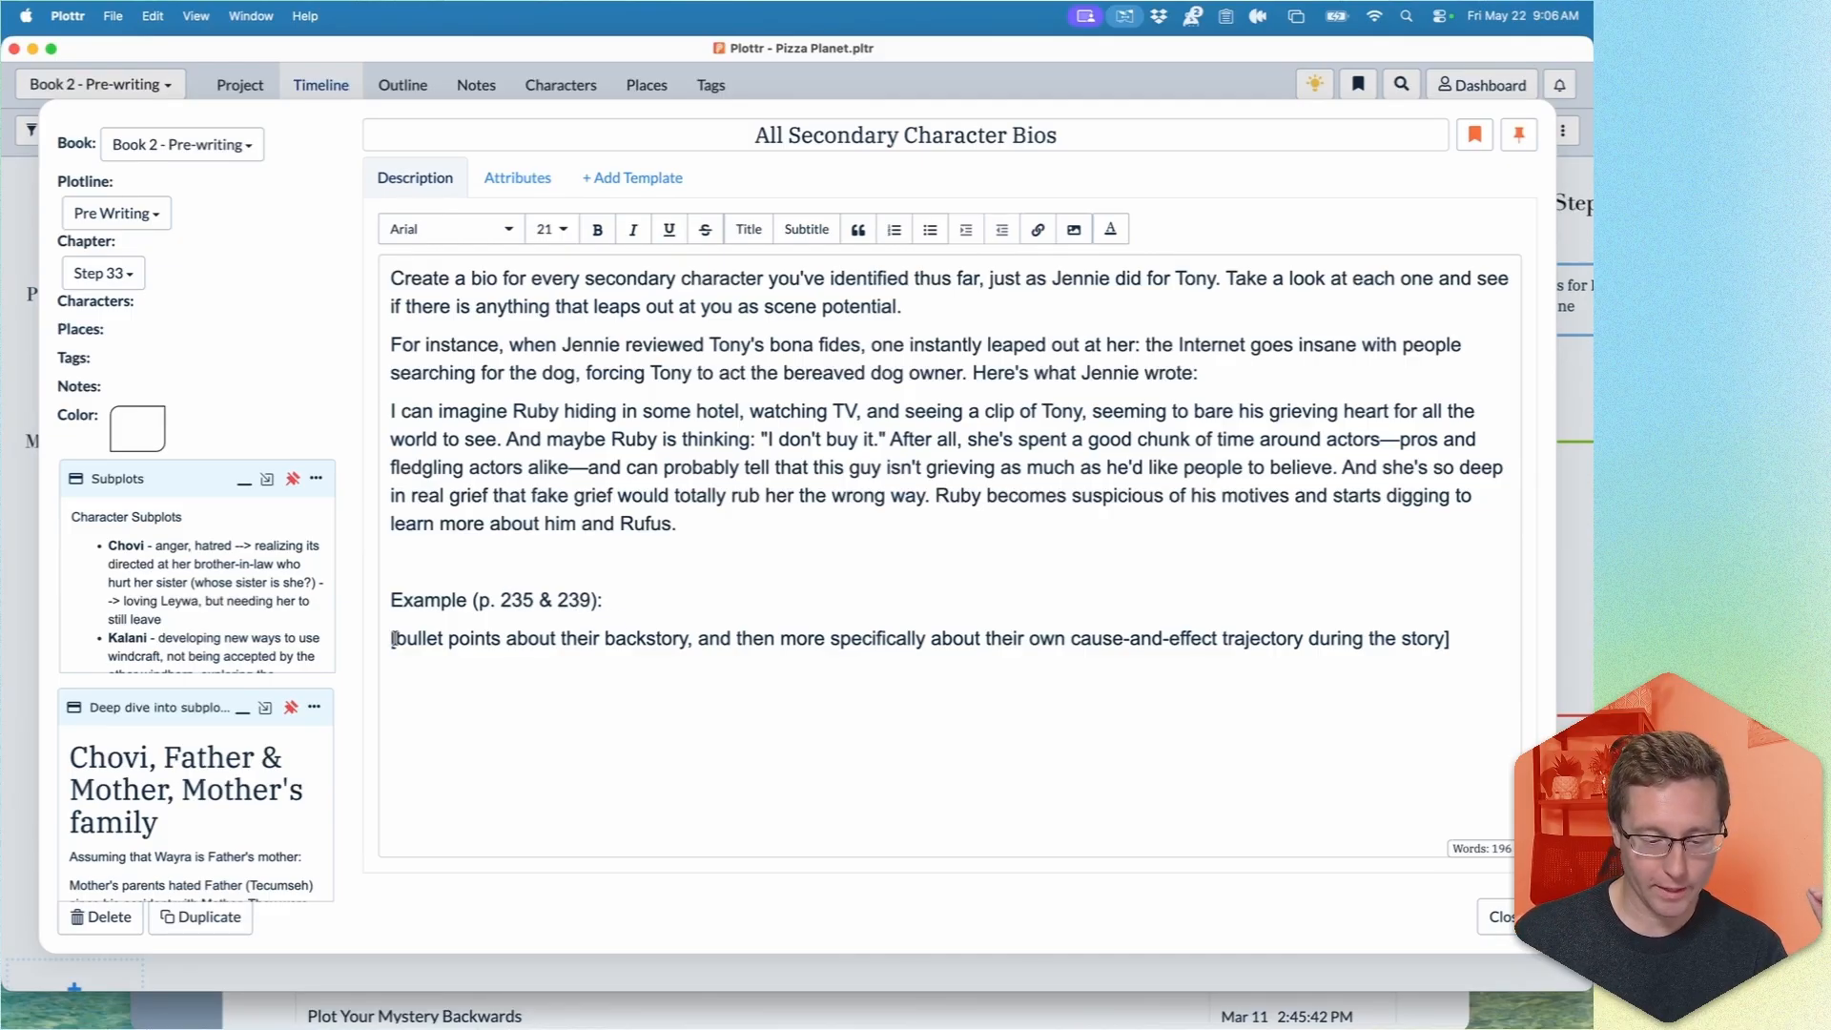
{"action": "left_click_drag", "start_coordinate": [395, 639], "coordinate": [684, 640]}
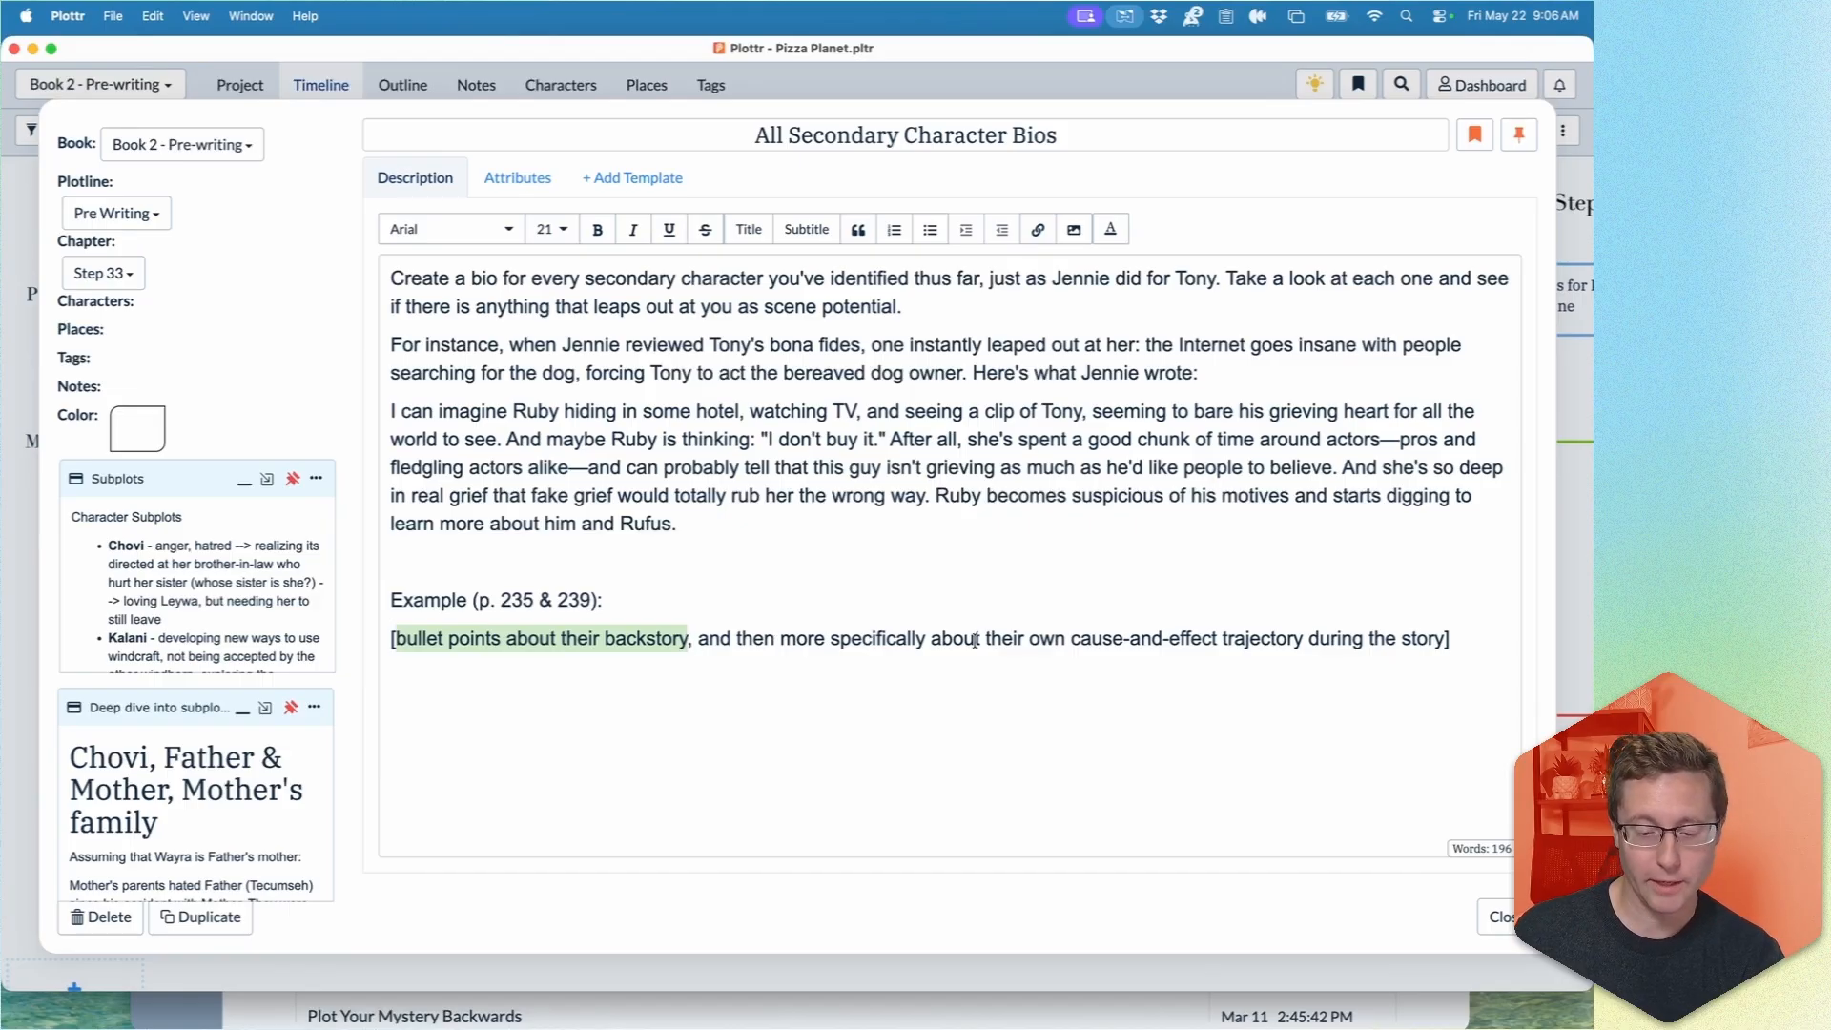
{"action": "left_click_drag", "start_coordinate": [1029, 638], "coordinate": [1324, 633]}
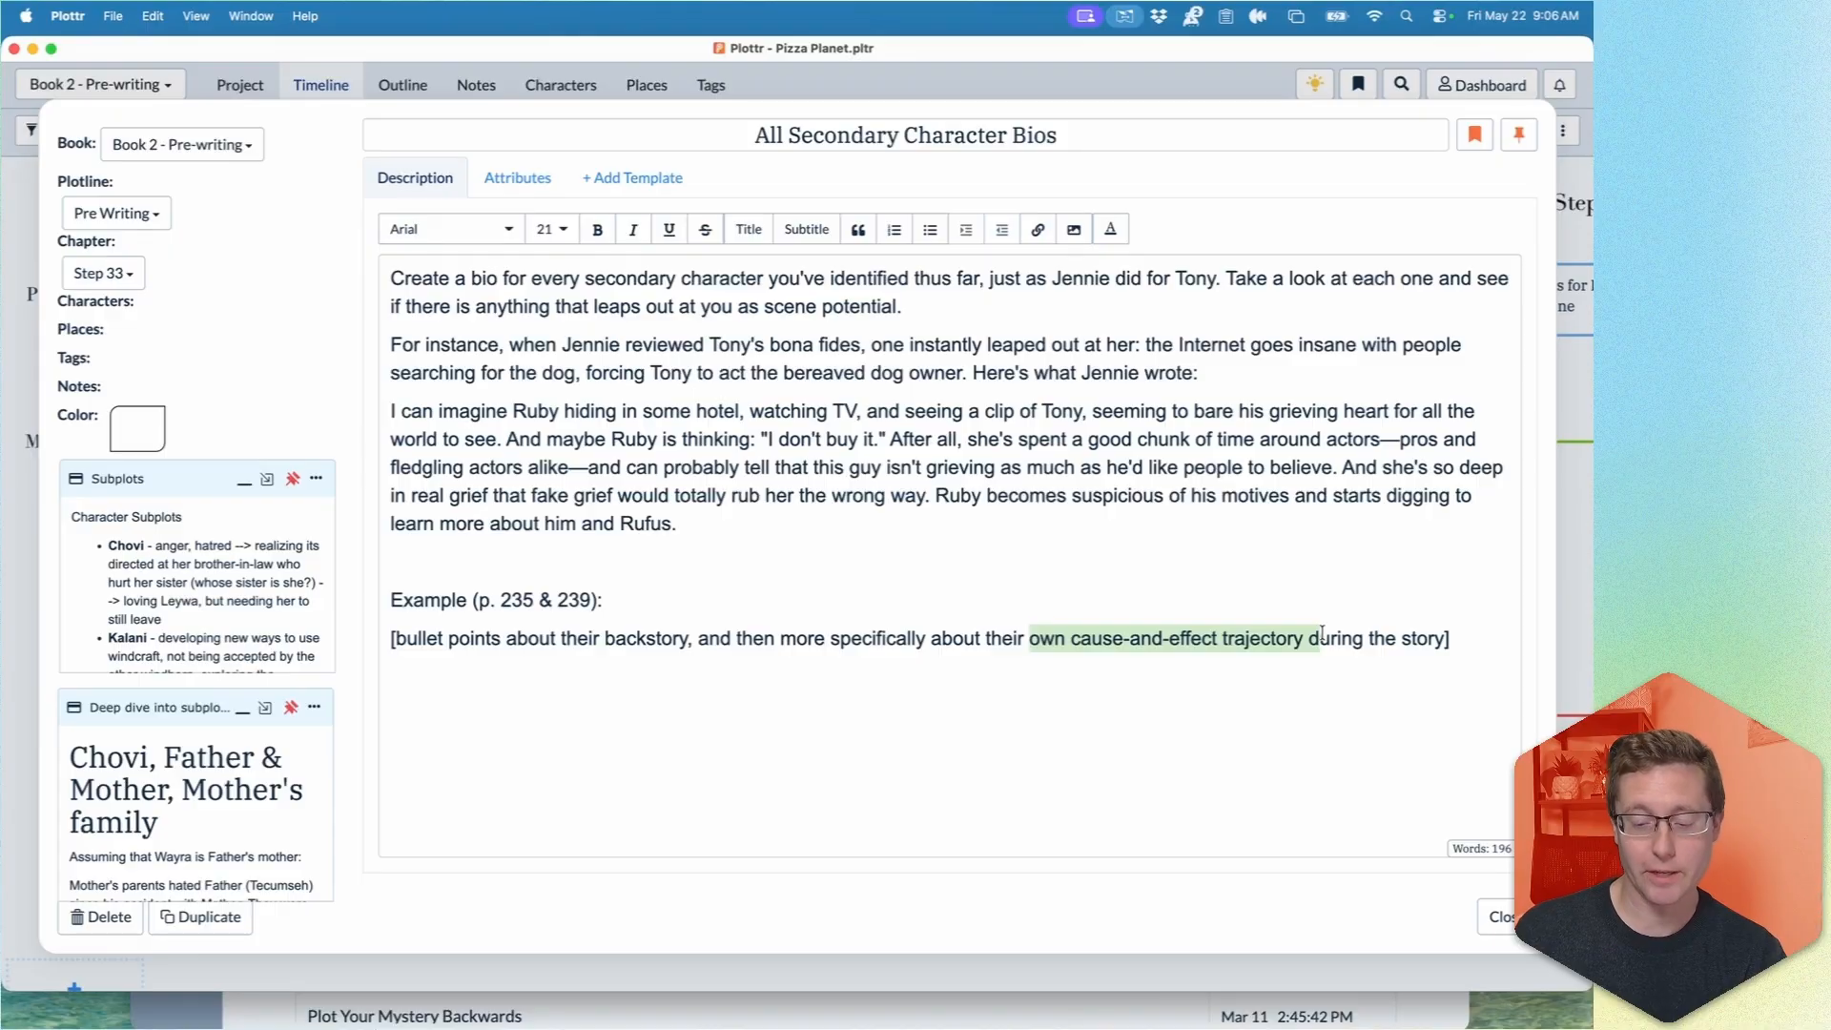
{"action": "left_click", "coordinate": [1428, 646]}
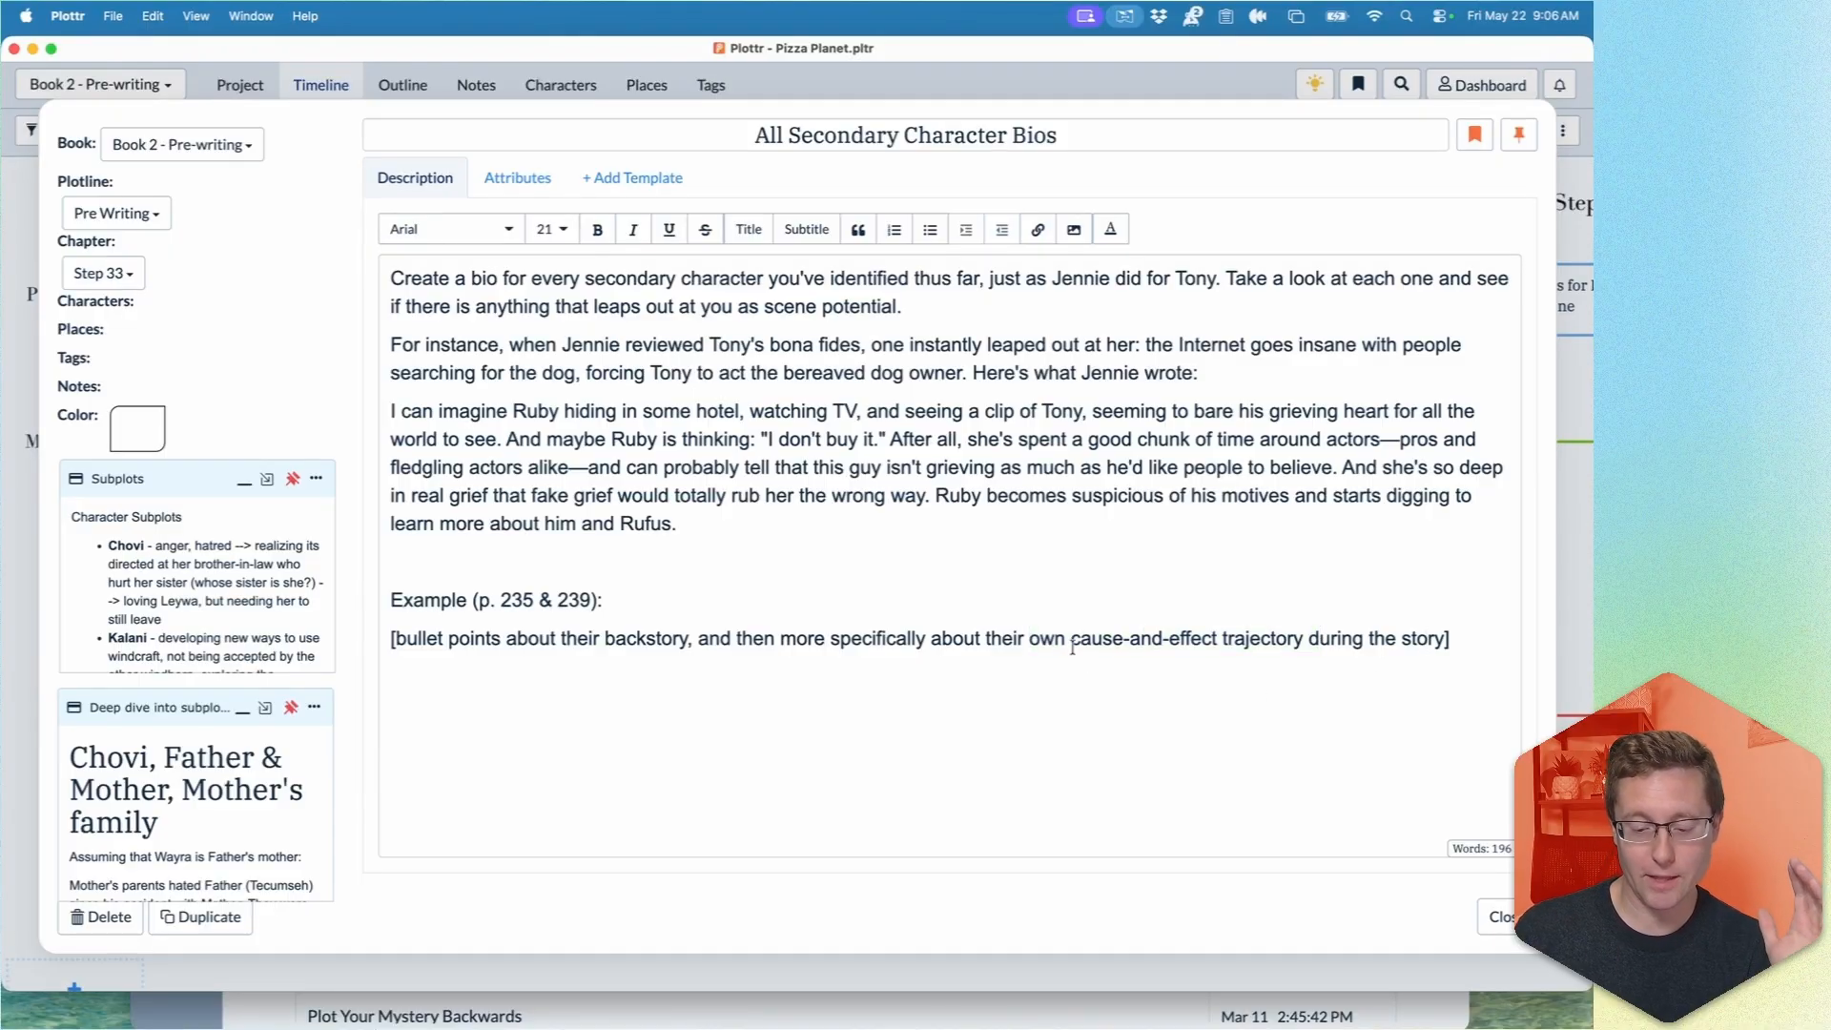
{"action": "left_click_drag", "start_coordinate": [1072, 647], "coordinate": [1217, 640]}
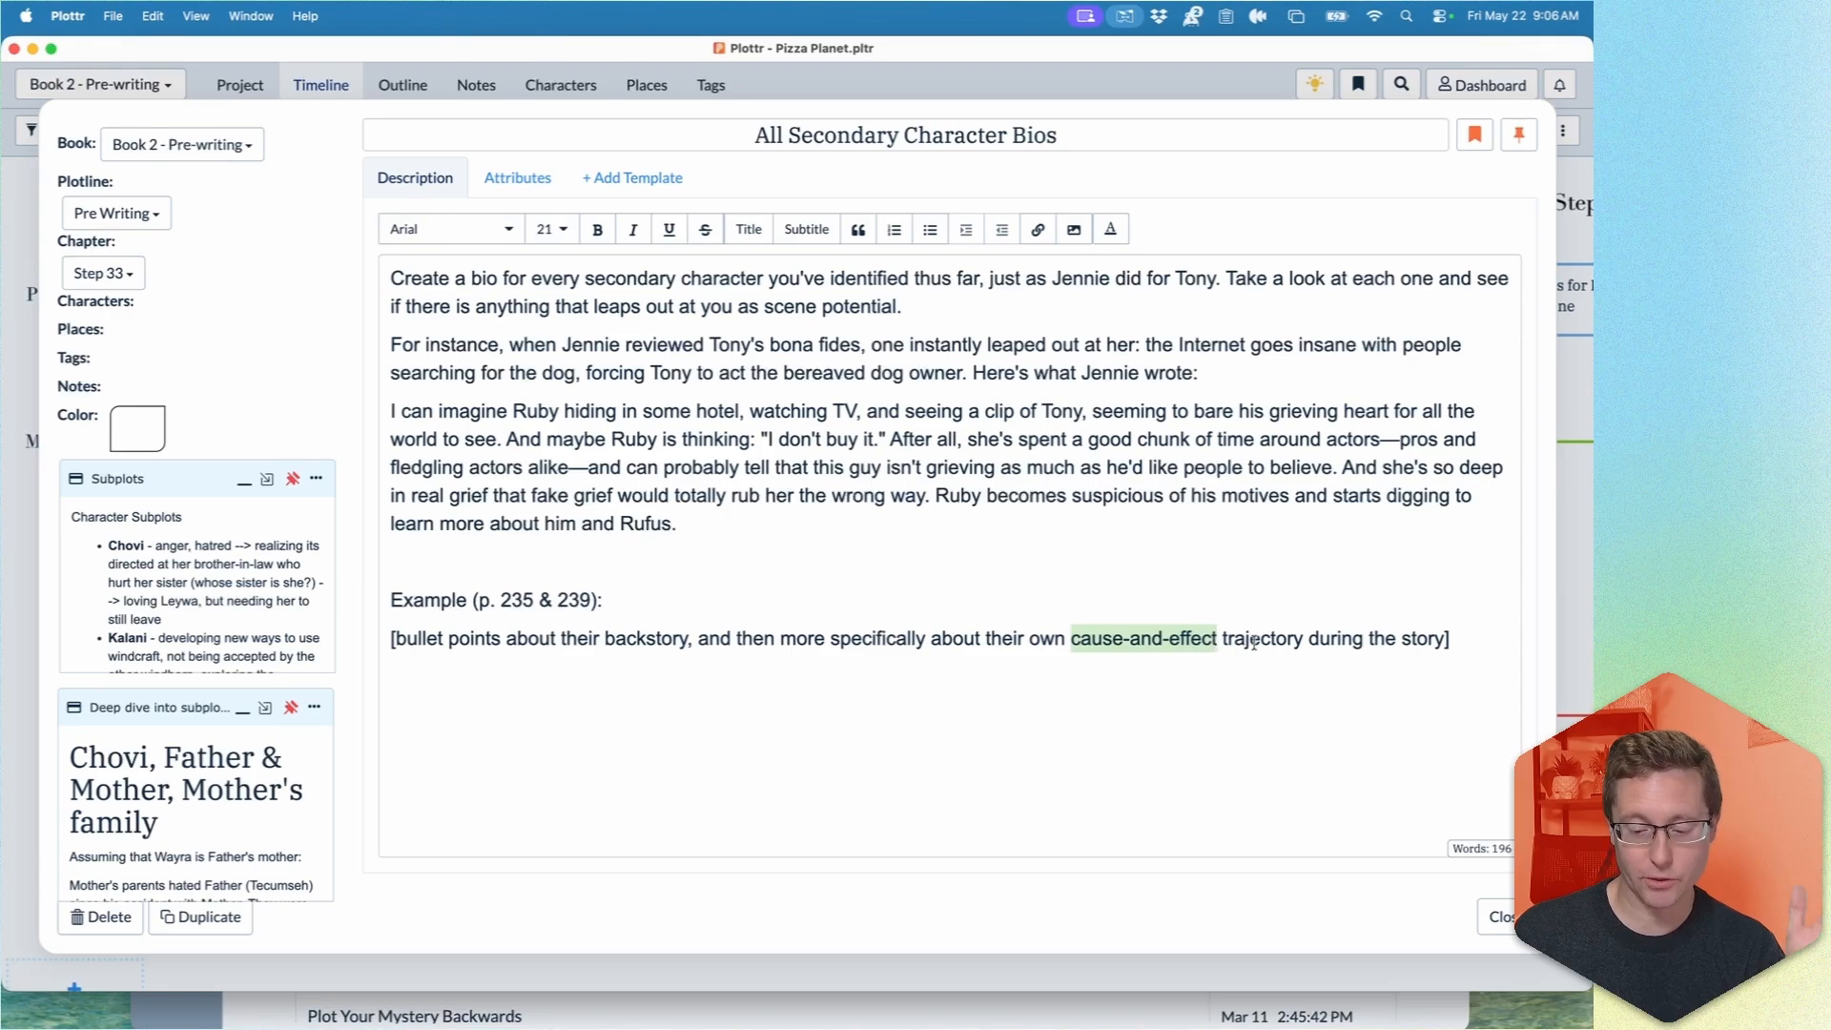
{"action": "left_click", "coordinate": [1256, 642]}
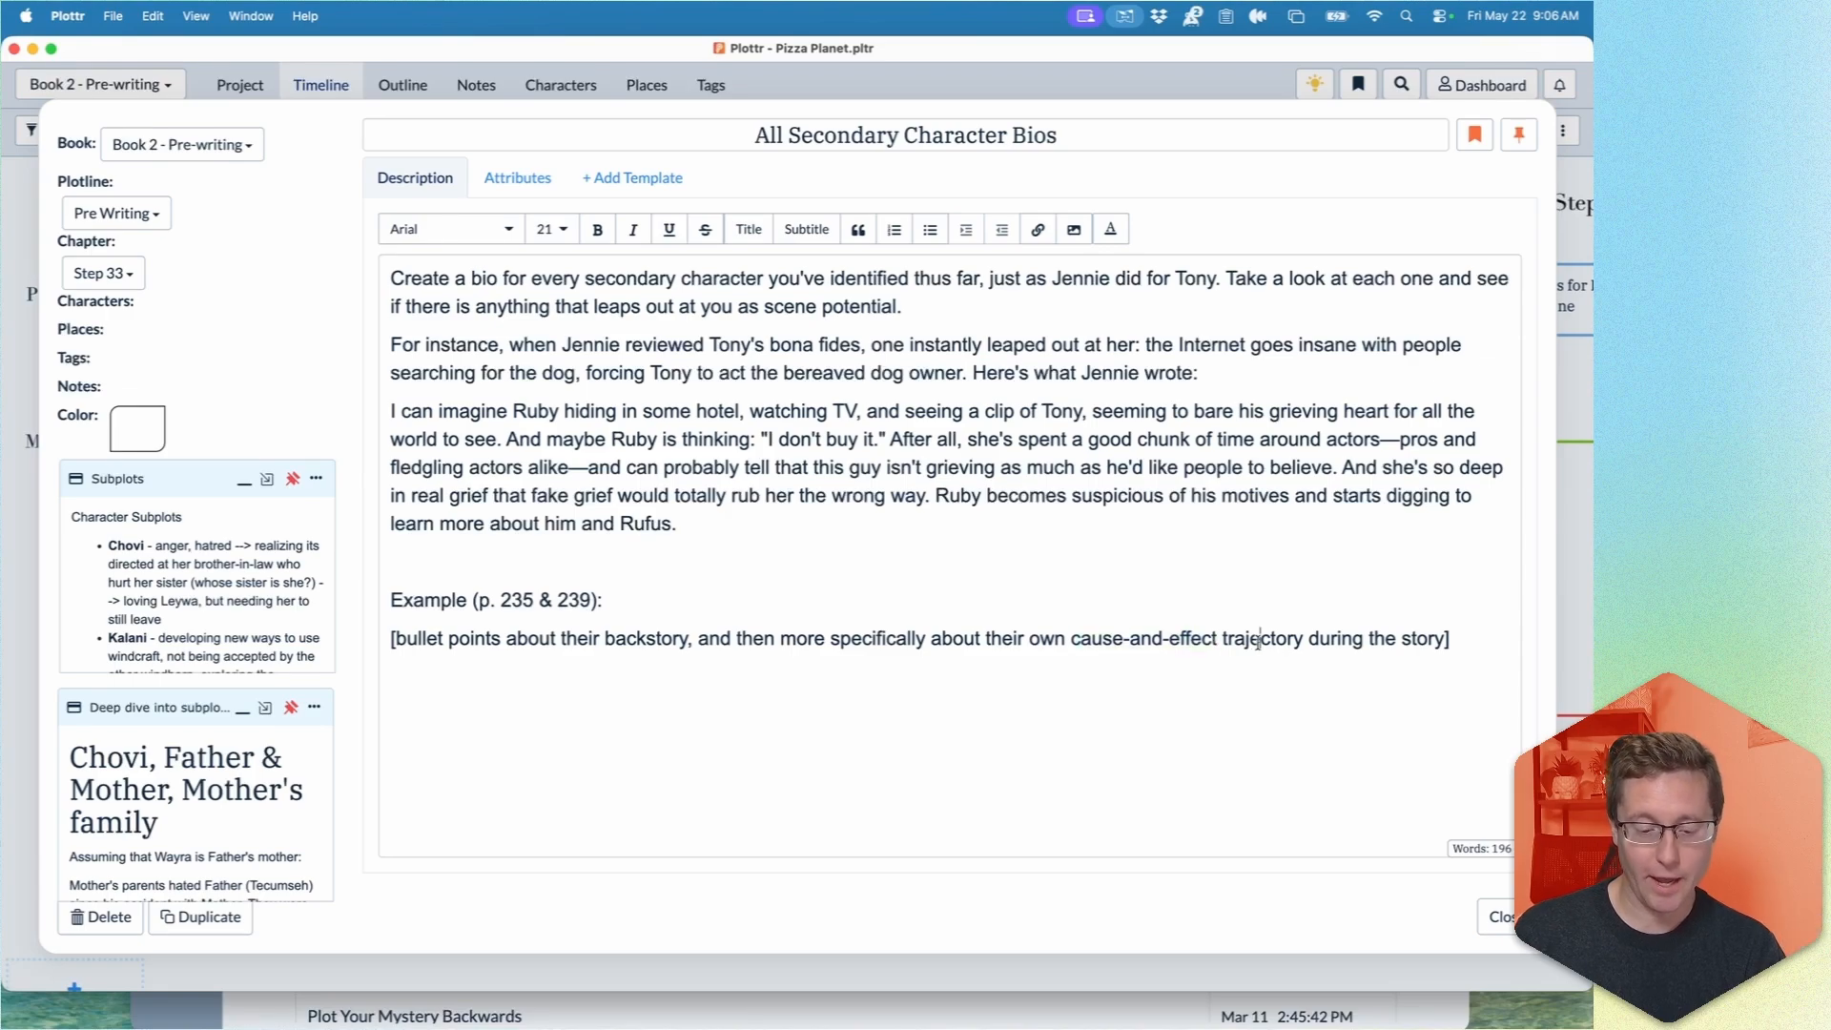
{"action": "double_click", "coordinate": [640, 637]}
{"action": "left_click", "coordinate": [645, 637]}
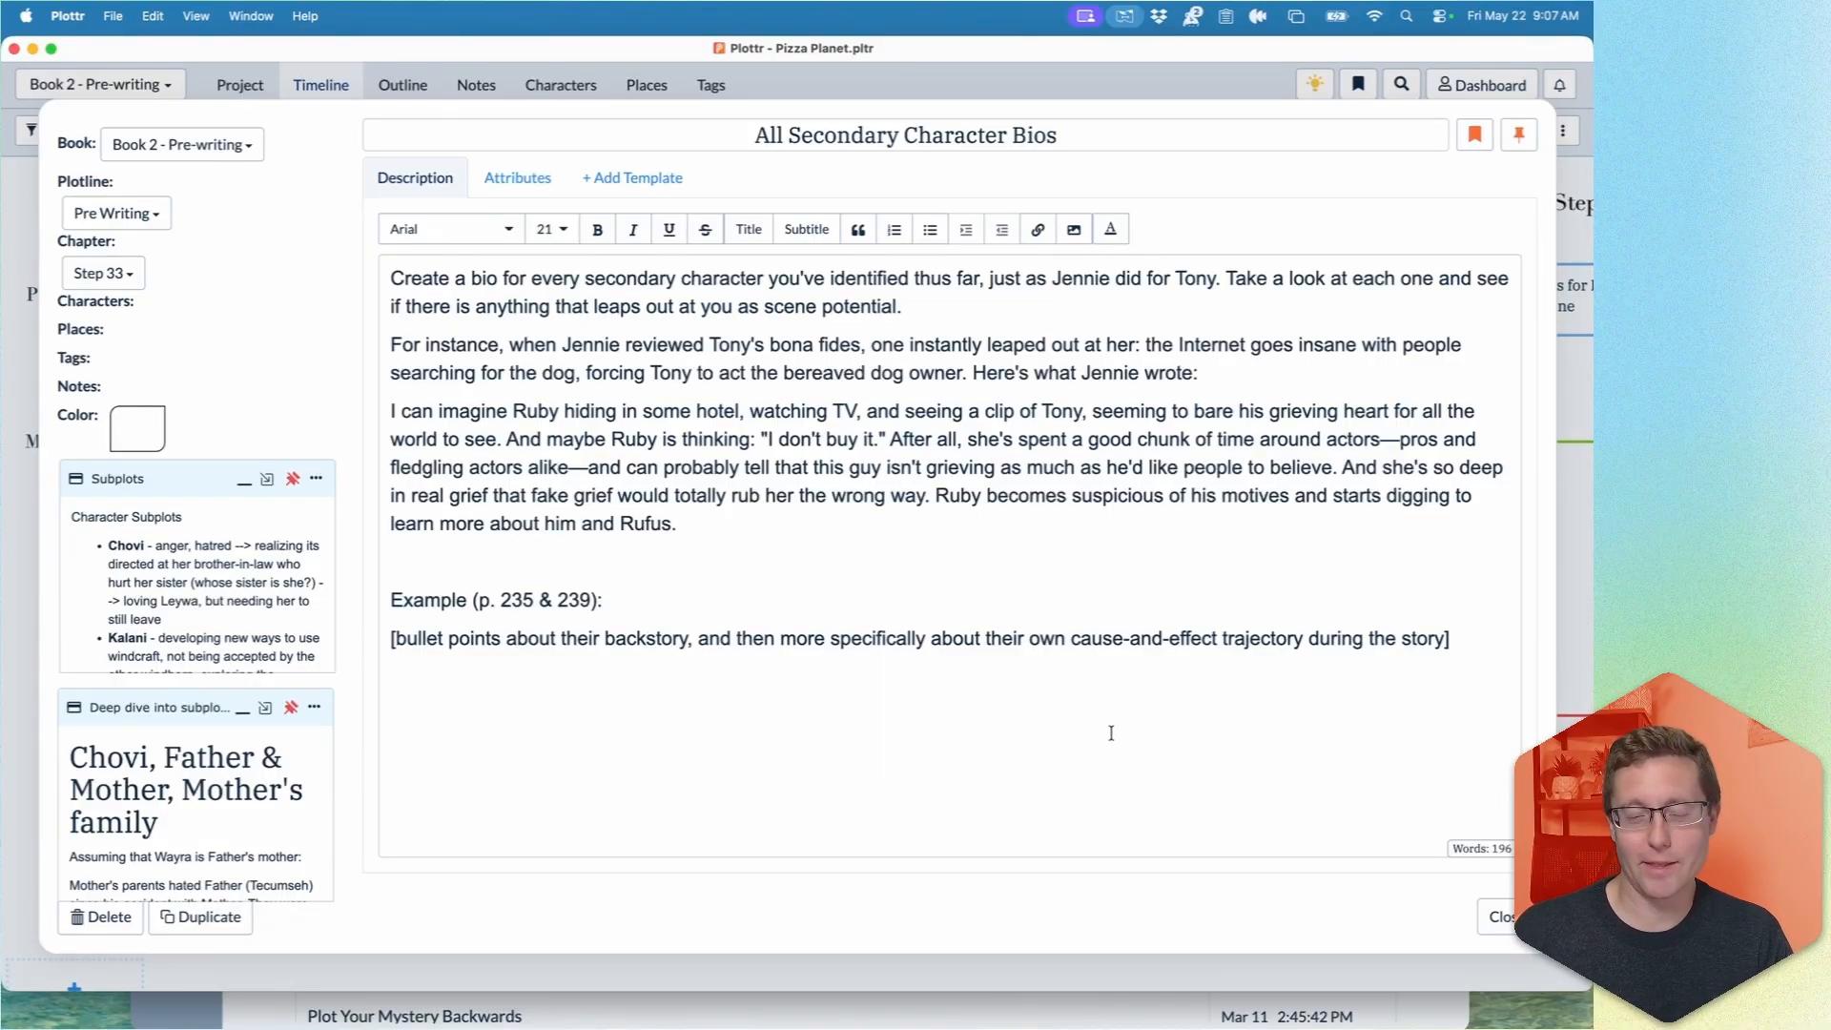
{"action": "left_click", "coordinate": [1498, 915]}
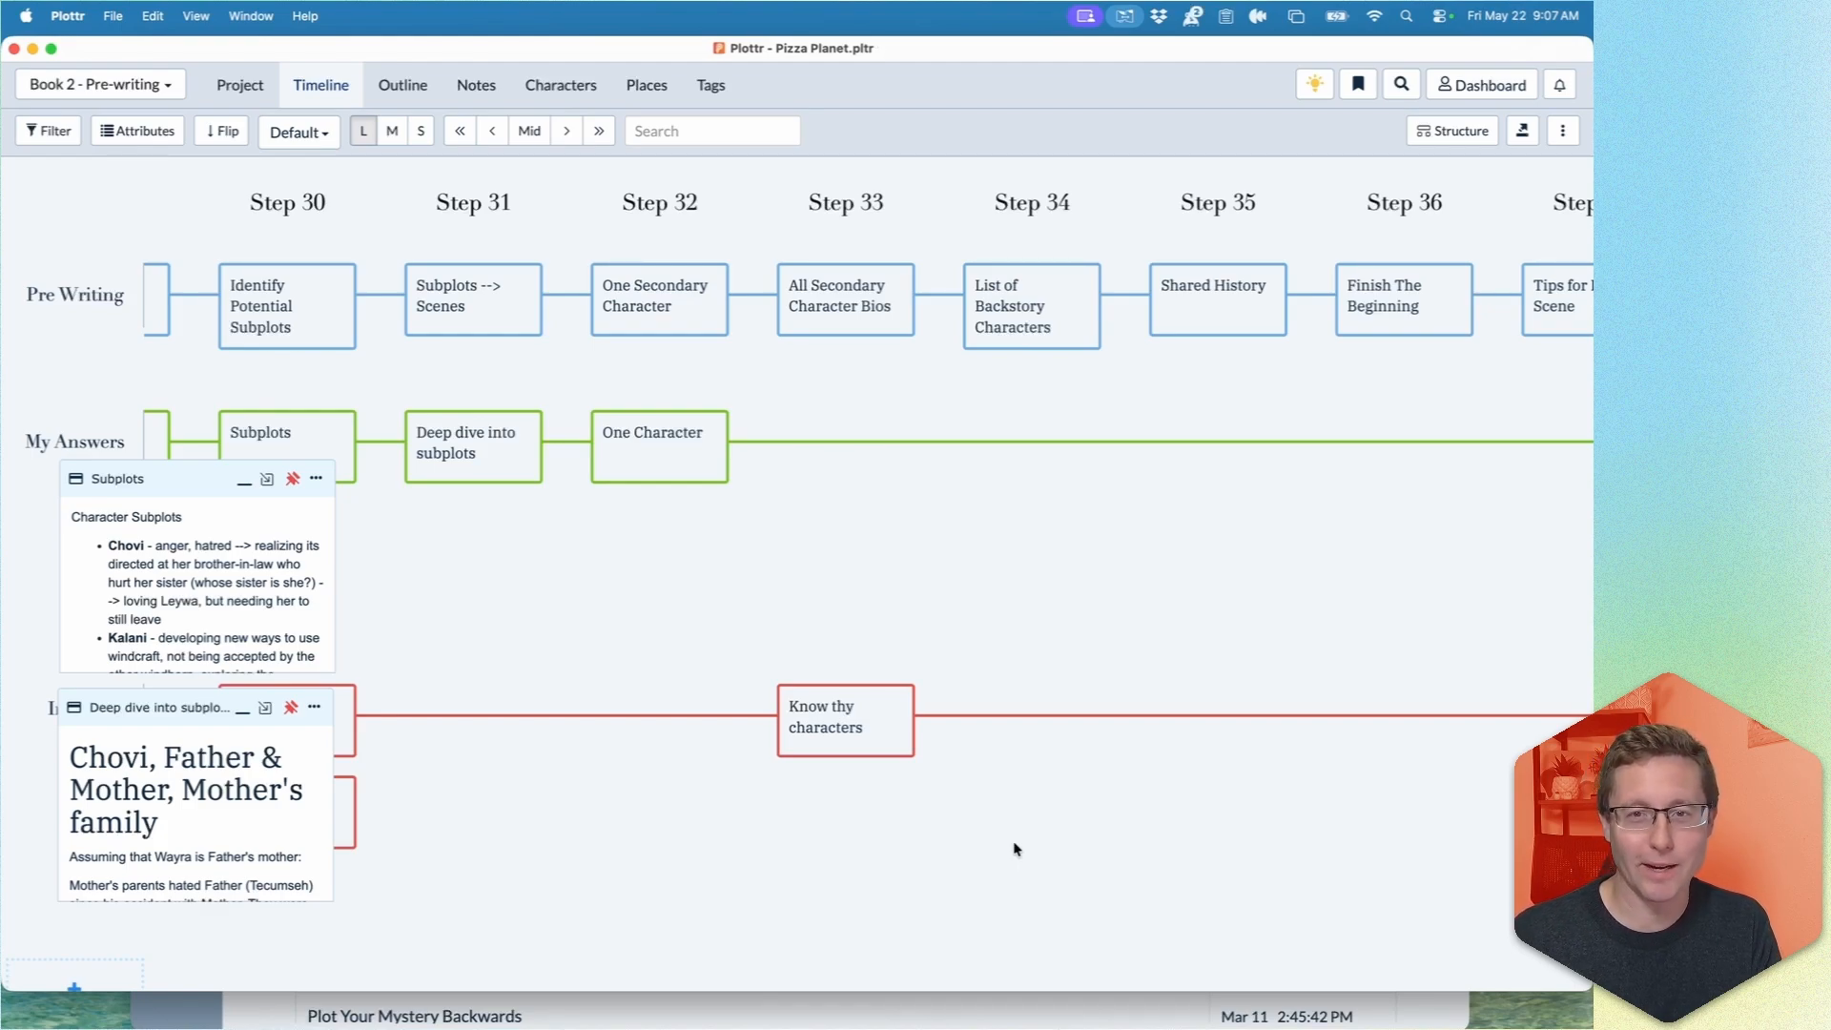
{"action": "left_click", "coordinate": [846, 723]}
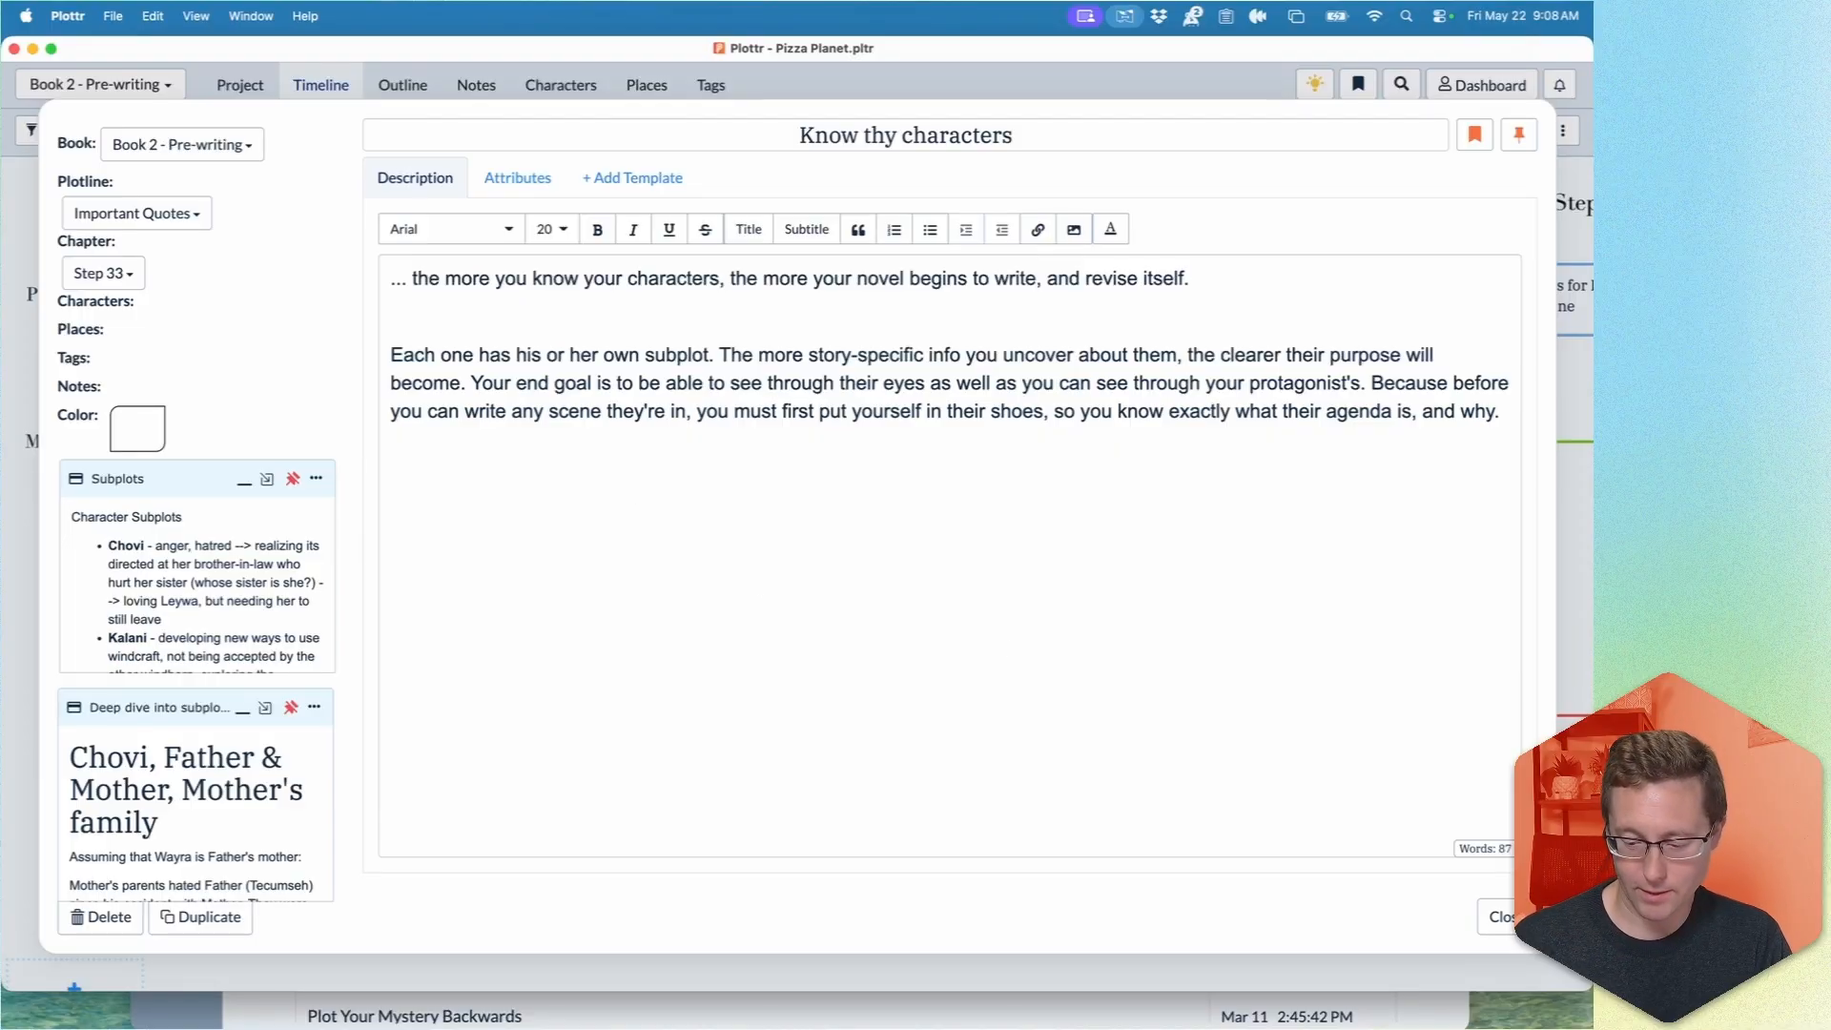
{"action": "left_click", "coordinate": [1496, 917]}
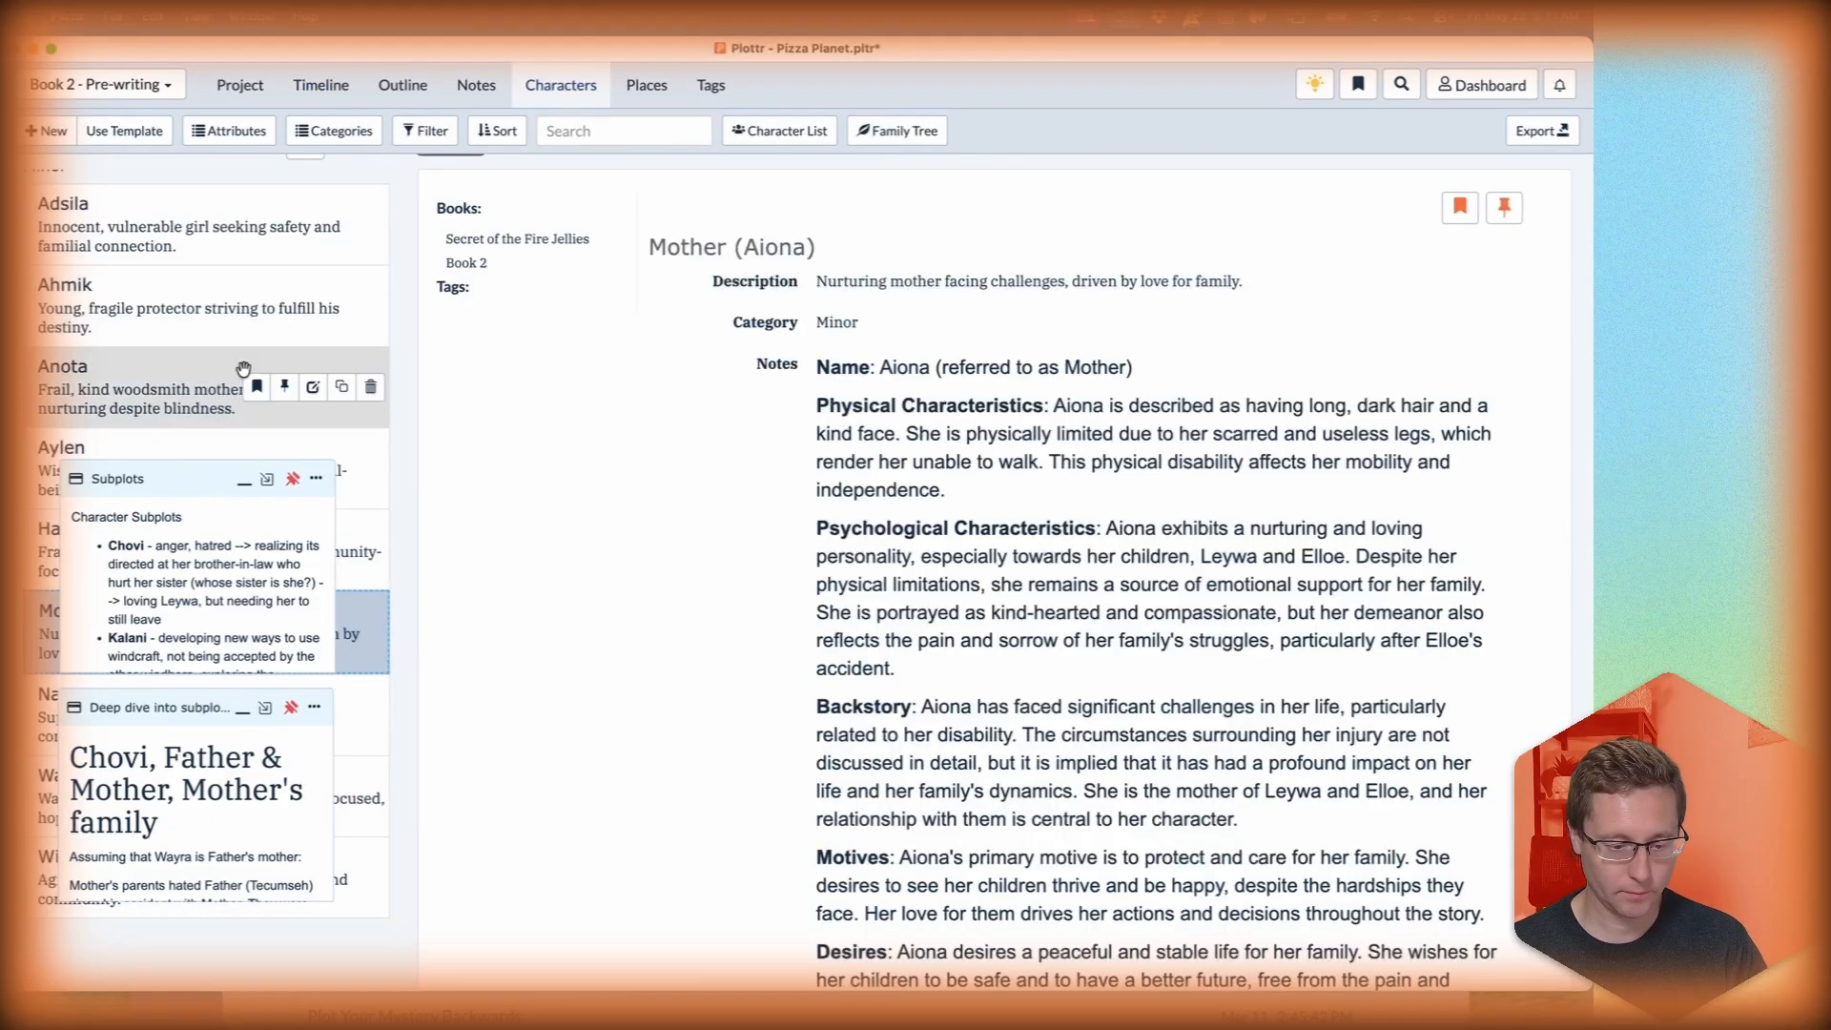
Unpin the floating Subplots and Deep dive into subplots cards that cover the character list.
{"action": "scroll", "coordinate": [243, 369], "scroll_direction": "up", "scroll_amount": 10}
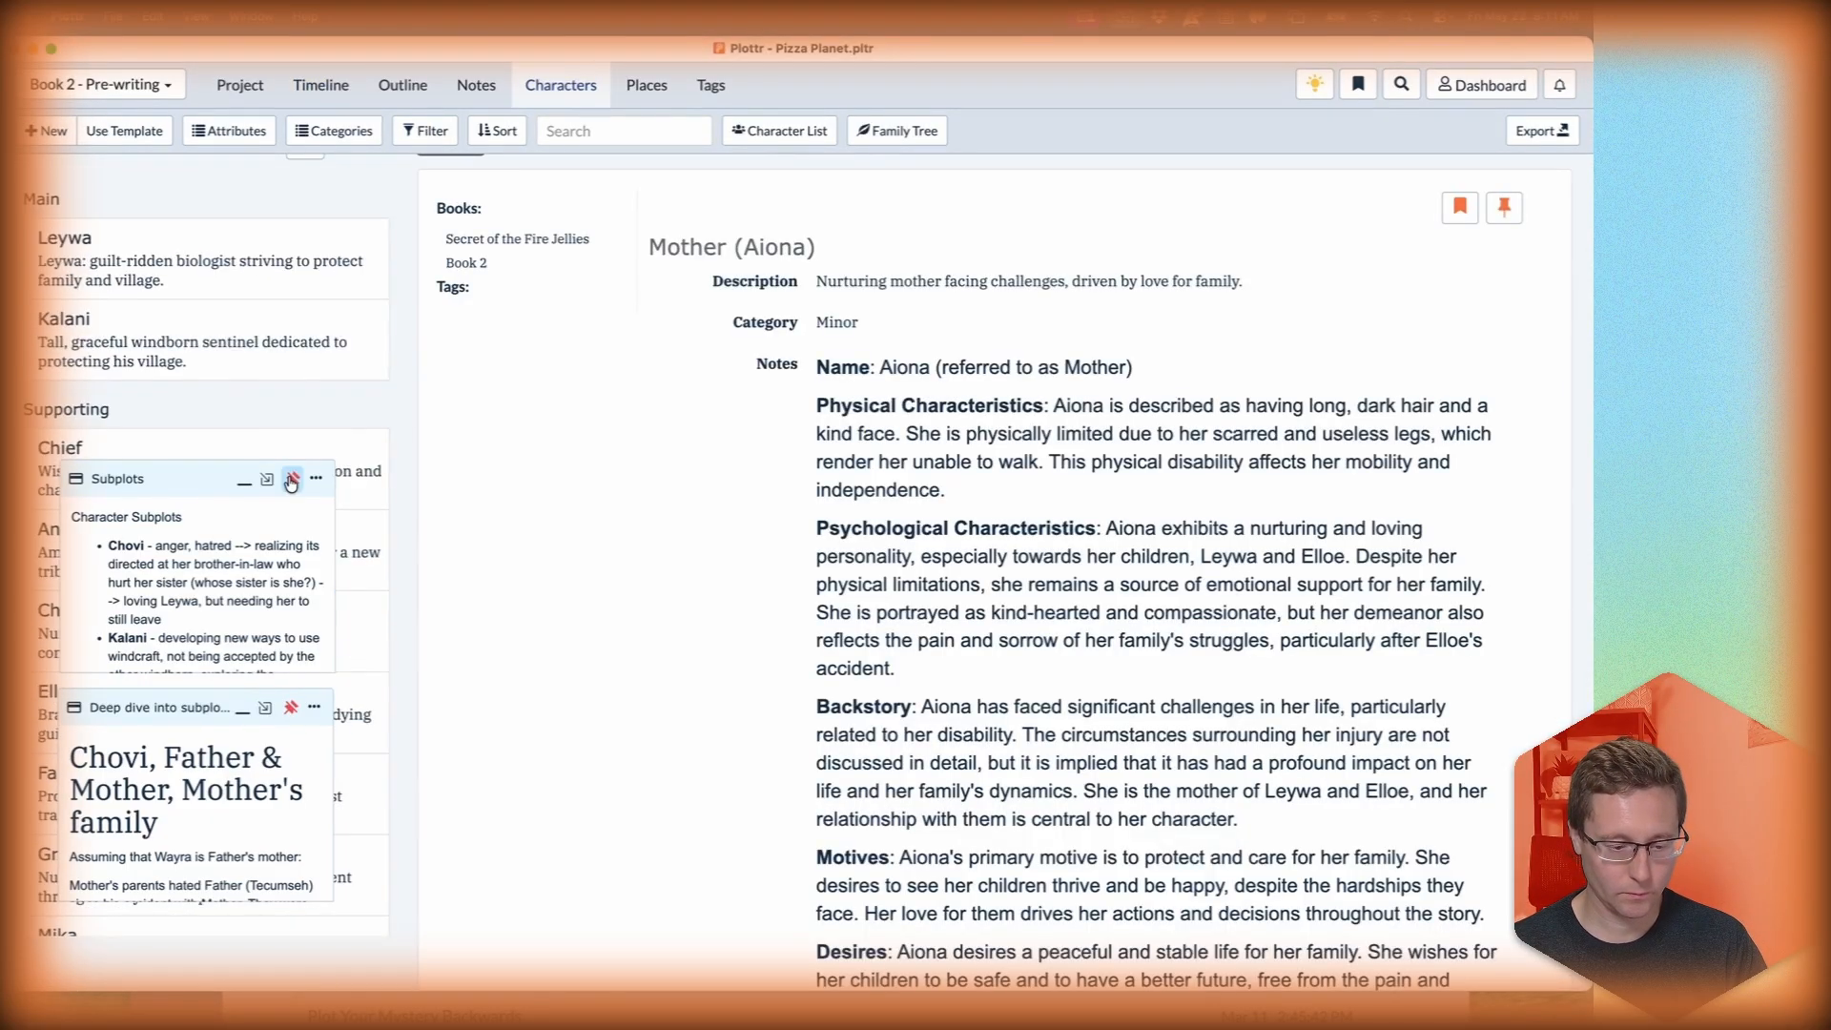
{"action": "left_click", "coordinate": [292, 480]}
{"action": "left_click", "coordinate": [291, 707]}
Review the series-level profiles of the supporting and minor characters, including Anoki and Adsila.
{"action": "scroll", "coordinate": [229, 694], "scroll_direction": "up", "scroll_amount": 1}
{"action": "left_click", "coordinate": [180, 687]}
{"action": "left_click", "coordinate": [196, 396]}
{"action": "left_click", "coordinate": [152, 530]}
{"action": "left_click", "coordinate": [138, 609]}
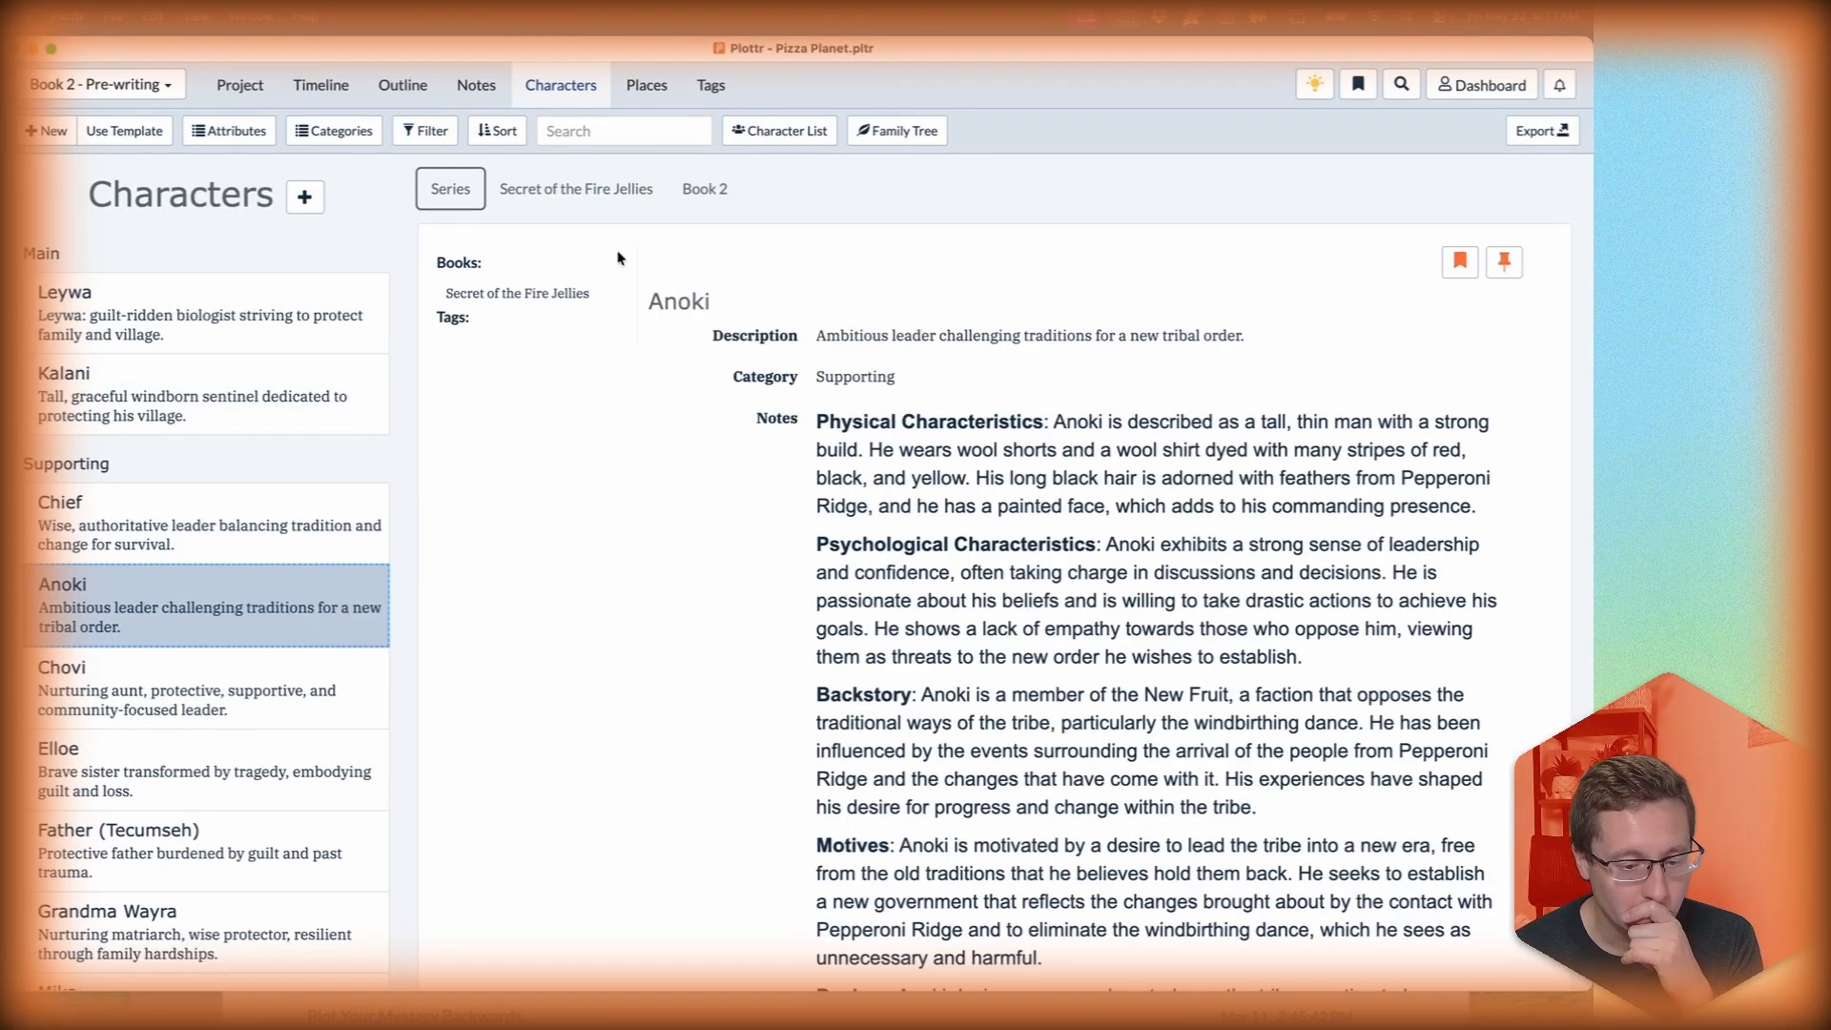
{"action": "scroll", "coordinate": [143, 668], "scroll_direction": "down", "scroll_amount": 3}
{"action": "left_click", "coordinate": [143, 620]}
{"action": "scroll", "coordinate": [150, 705], "scroll_direction": "down", "scroll_amount": 2}
{"action": "left_click", "coordinate": [150, 705]}
{"action": "scroll", "coordinate": [149, 705], "scroll_direction": "down", "scroll_amount": 3}
{"action": "left_click", "coordinate": [147, 515]}
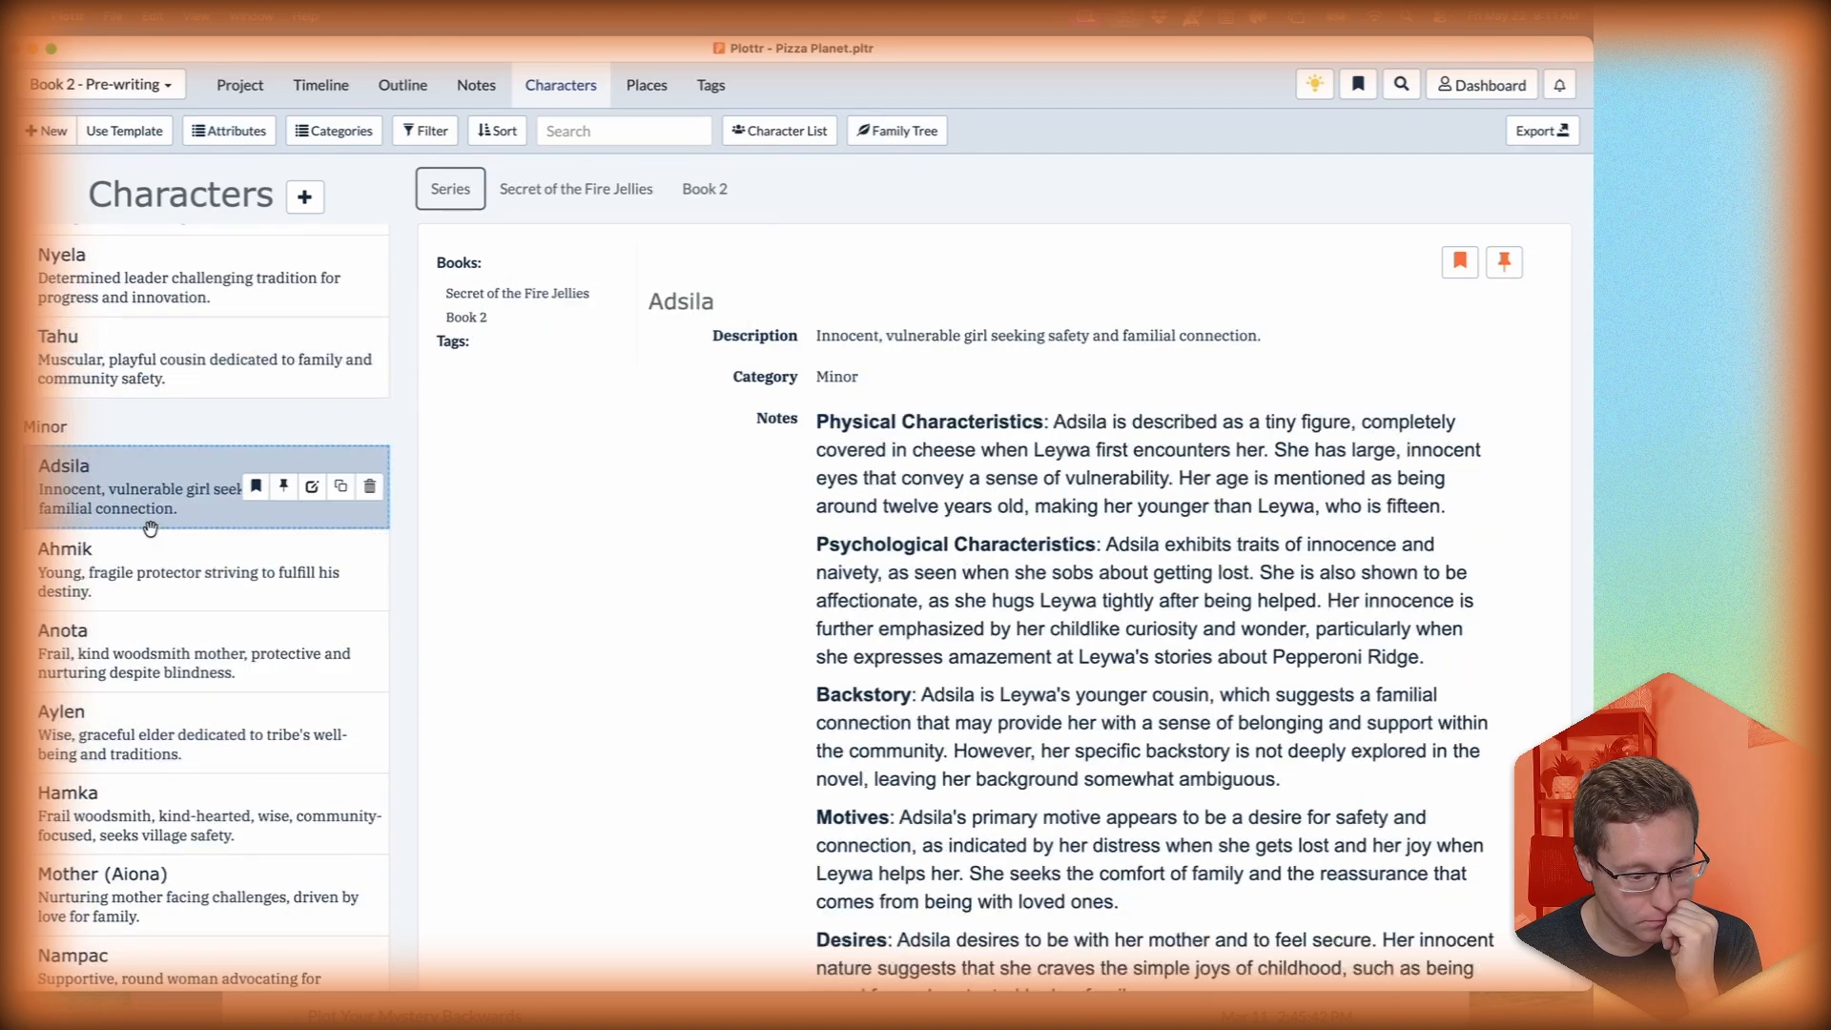
{"action": "scroll", "coordinate": [147, 515], "scroll_direction": "down", "scroll_amount": 2}
{"action": "left_click", "coordinate": [152, 677]}
Assign Chief and Anoki to the Minor category in the Book 2 character view.
{"action": "scroll", "coordinate": [153, 677], "scroll_direction": "up", "scroll_amount": 8}
{"action": "left_click", "coordinate": [164, 520]}
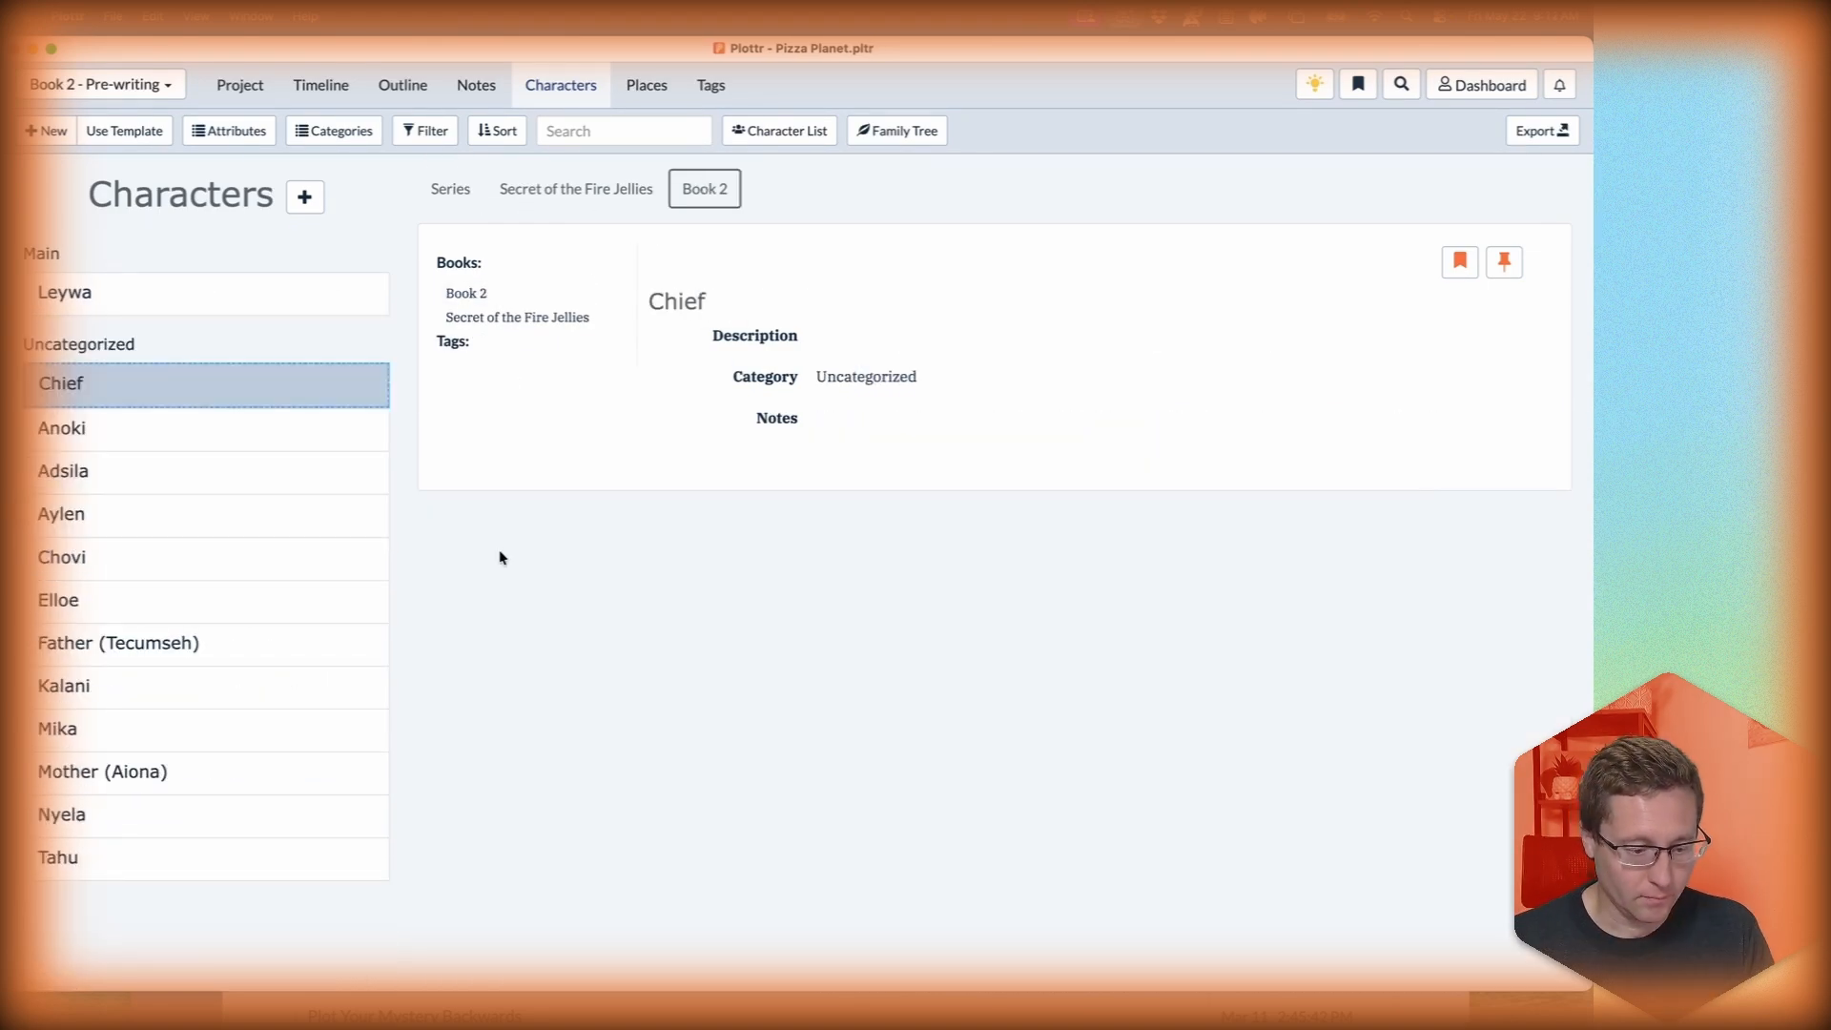
{"action": "left_click", "coordinate": [1343, 399]}
{"action": "left_click", "coordinate": [1279, 322]}
{"action": "left_click", "coordinate": [1259, 299]}
{"action": "left_click", "coordinate": [190, 475]}
{"action": "left_click", "coordinate": [1268, 321]}
{"action": "left_click", "coordinate": [1257, 300]}
Set the Book 2 categories to Supporting for Adsila, Minor for Aylen and Main for Chovi.
{"action": "left_click", "coordinate": [233, 522]}
{"action": "left_click", "coordinate": [1261, 322]}
{"action": "left_click", "coordinate": [1255, 275]}
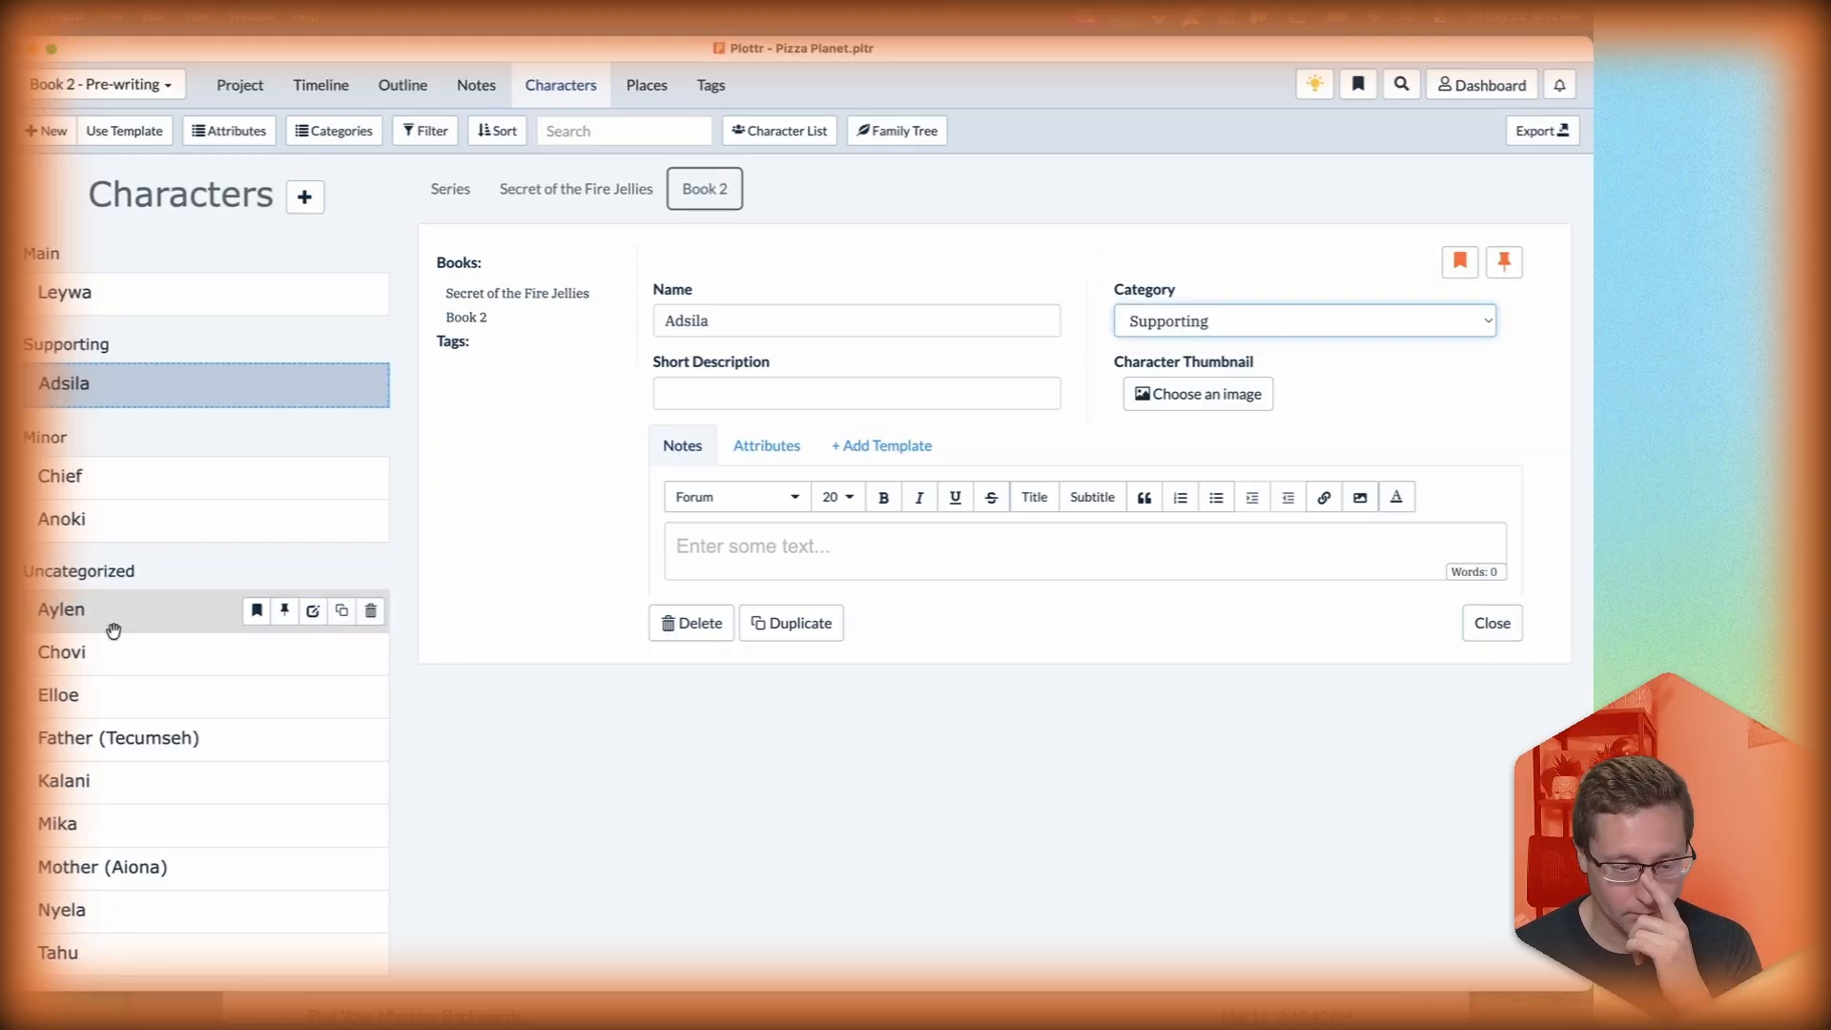
{"action": "left_click", "coordinate": [162, 644]}
{"action": "left_click", "coordinate": [1259, 321]}
{"action": "left_click", "coordinate": [1259, 249]}
Categorize Elloe as Minor, and Father (Tecumseh), Kalani, Mika and Mother (Aiona) as Supporting for Book 2.
{"action": "left_click", "coordinate": [229, 695]}
{"action": "left_click", "coordinate": [1257, 321]}
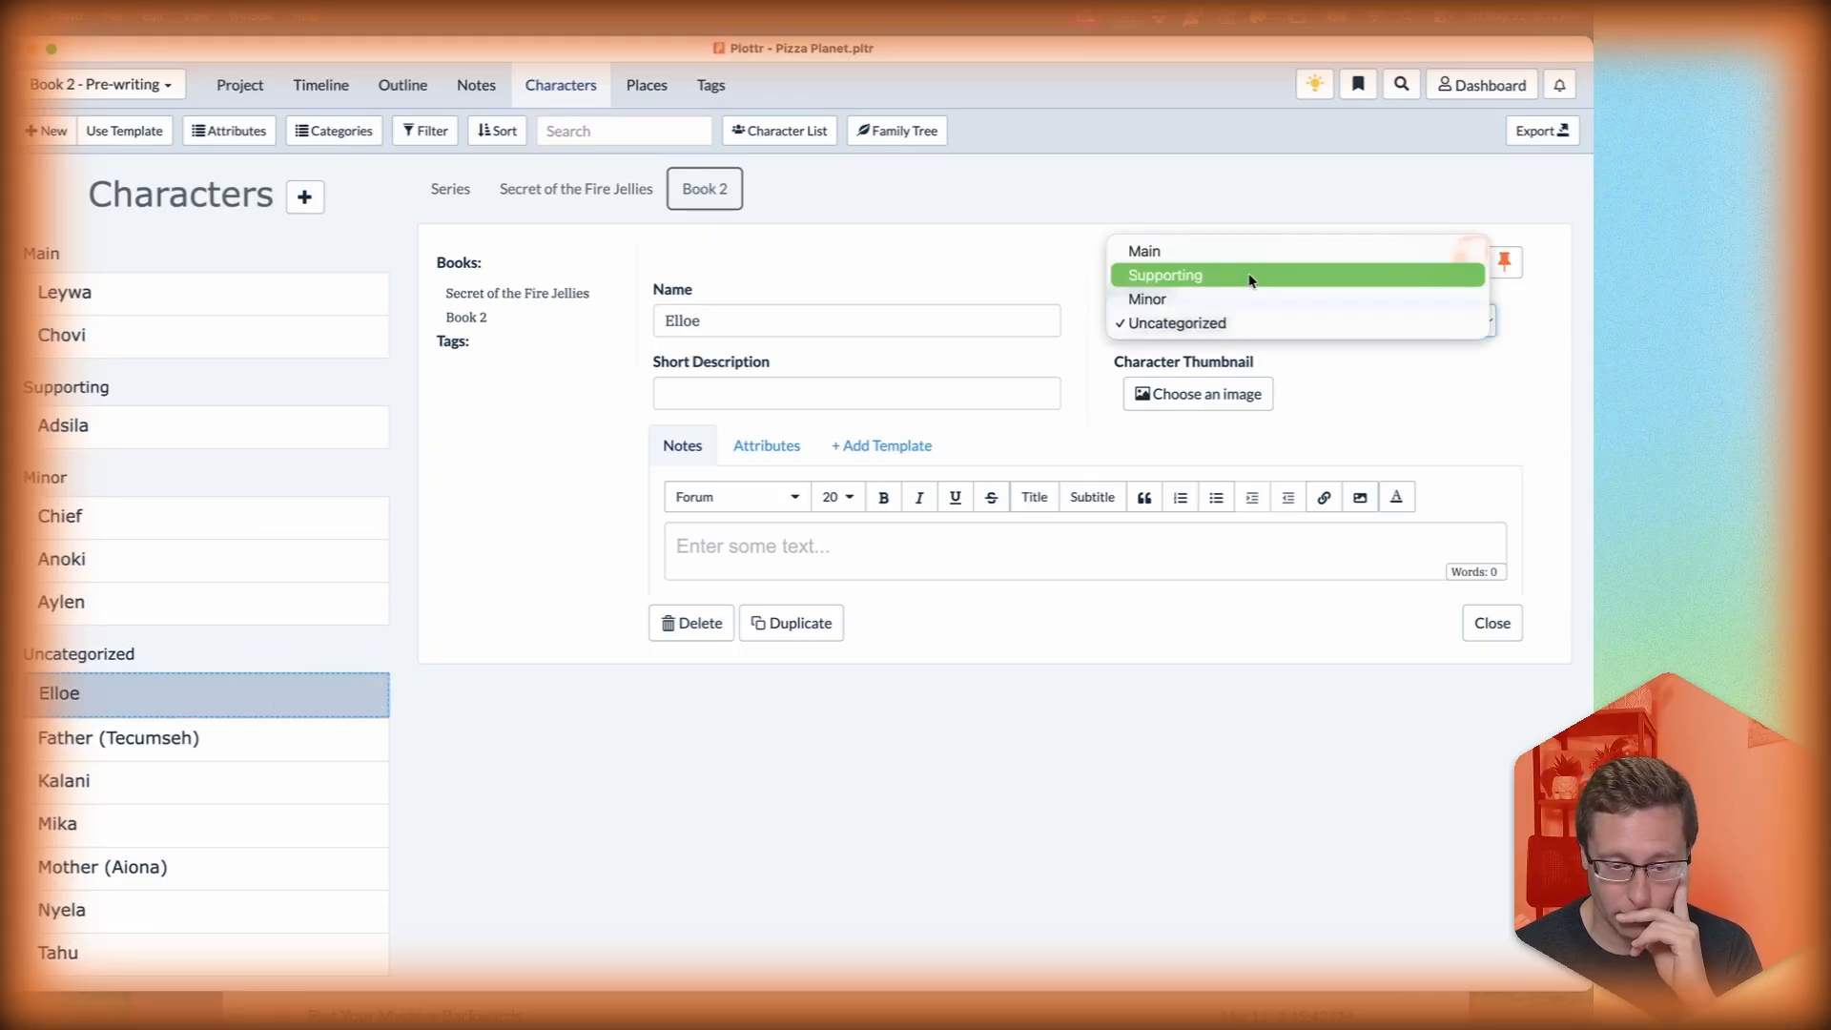
{"action": "left_click", "coordinate": [1255, 298]}
{"action": "left_click", "coordinate": [229, 738]}
{"action": "left_click", "coordinate": [1264, 322]}
{"action": "left_click", "coordinate": [1269, 277]}
{"action": "left_click", "coordinate": [229, 781]}
{"action": "left_click", "coordinate": [1261, 322]}
Set Nyela's Book 2 category to Minor and Tahu's to Supporting.
{"action": "left_click", "coordinate": [229, 908]}
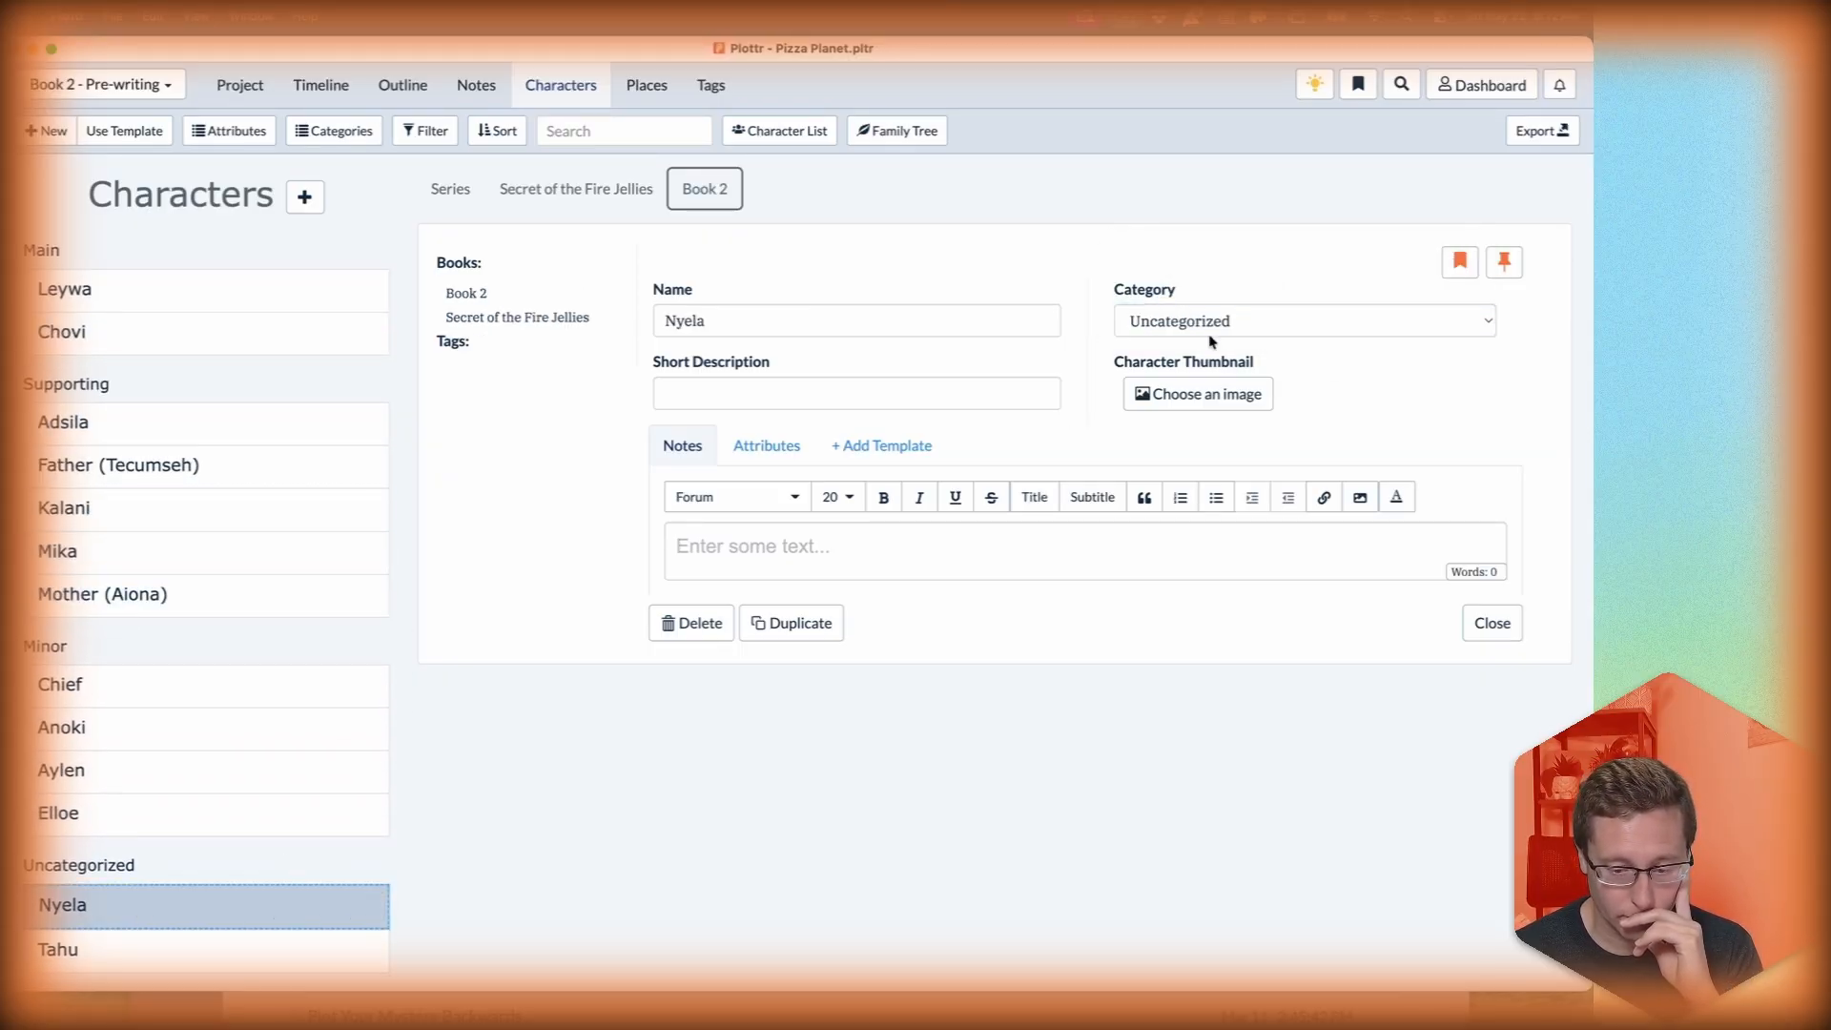
{"action": "left_click", "coordinate": [1260, 321]}
{"action": "left_click", "coordinate": [1259, 299]}
{"action": "left_click", "coordinate": [229, 951]}
{"action": "left_click", "coordinate": [1259, 322]}
{"action": "left_click", "coordinate": [1259, 276]}
Enter the short descriptions "Cousin" for Tahu and "Best Friend" for Mika.
{"action": "left_click", "coordinate": [855, 394]}
{"action": "type", "text": "Cousin"}
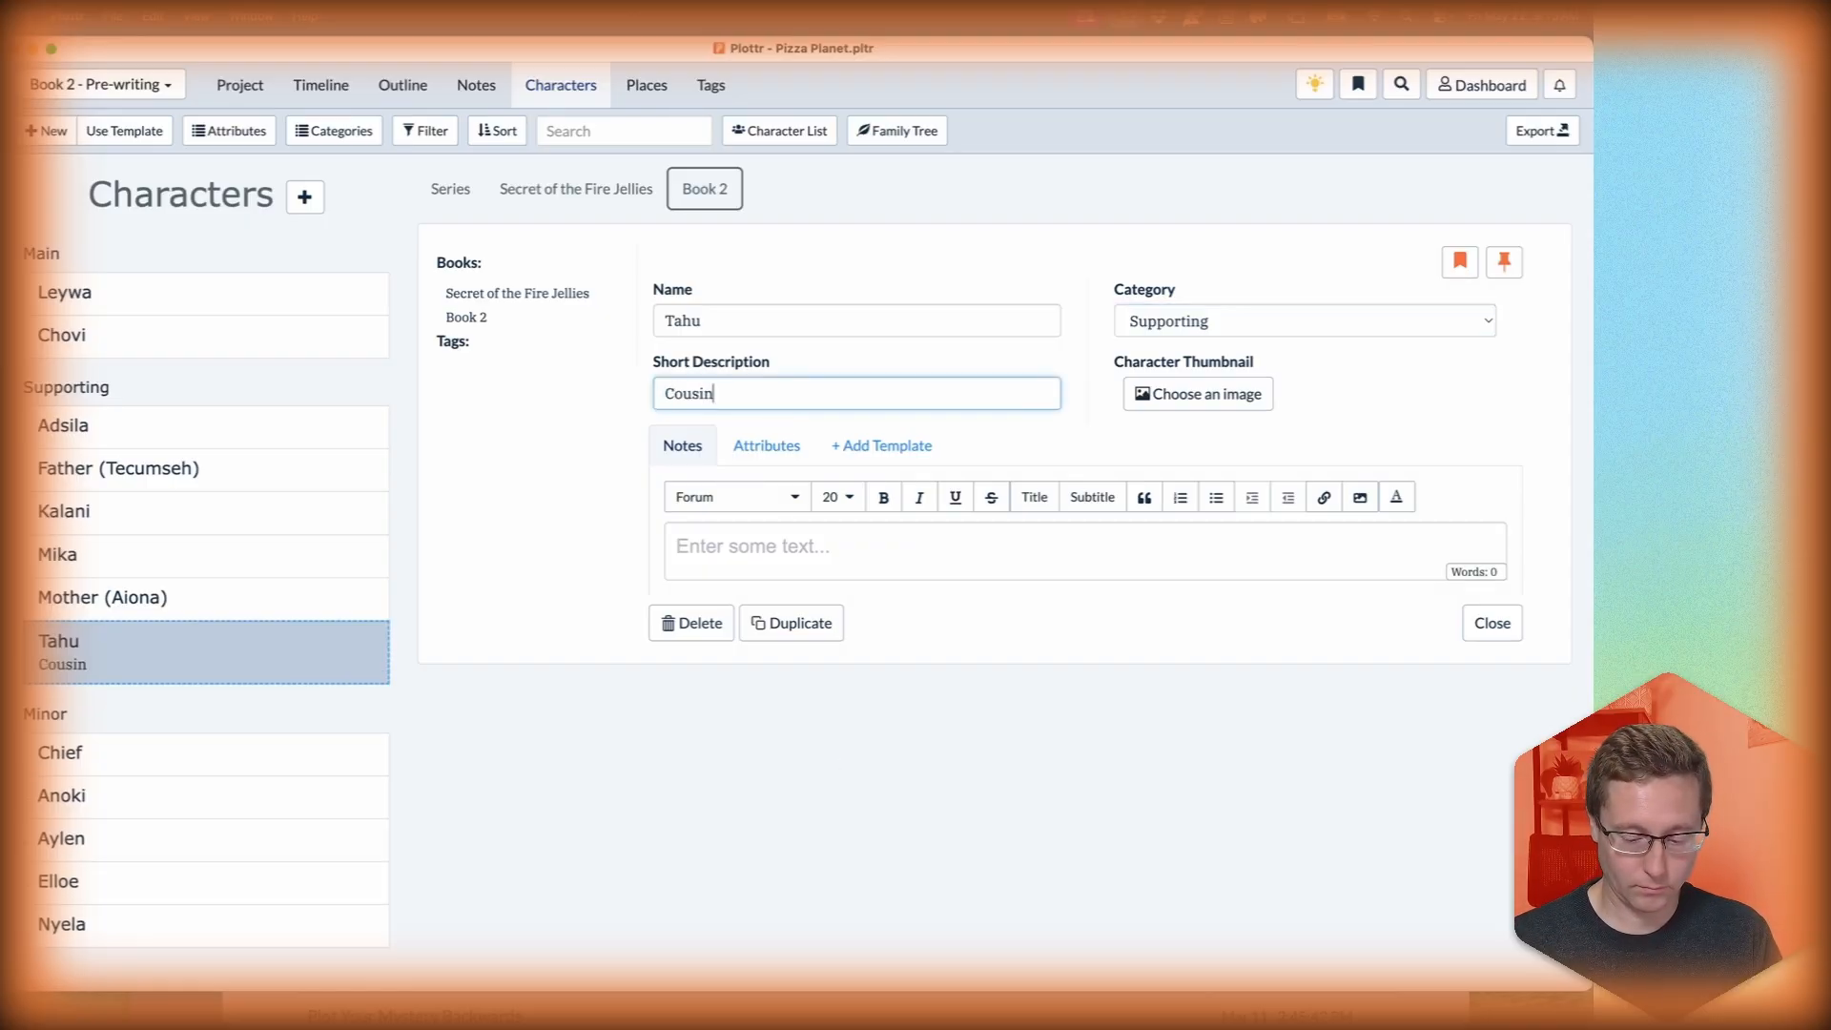
{"action": "left_click", "coordinate": [556, 586]}
{"action": "left_click", "coordinate": [168, 555]}
{"action": "left_click", "coordinate": [973, 392]}
{"action": "type", "text": "Best Friend"}
{"action": "key", "text": "Return"}
Enter the short descriptions "Love Interest" for Kalani and "Cousin" for Adsila.
{"action": "left_click", "coordinate": [190, 512]}
{"action": "left_click", "coordinate": [954, 392]}
{"action": "type", "text": "Love In"}
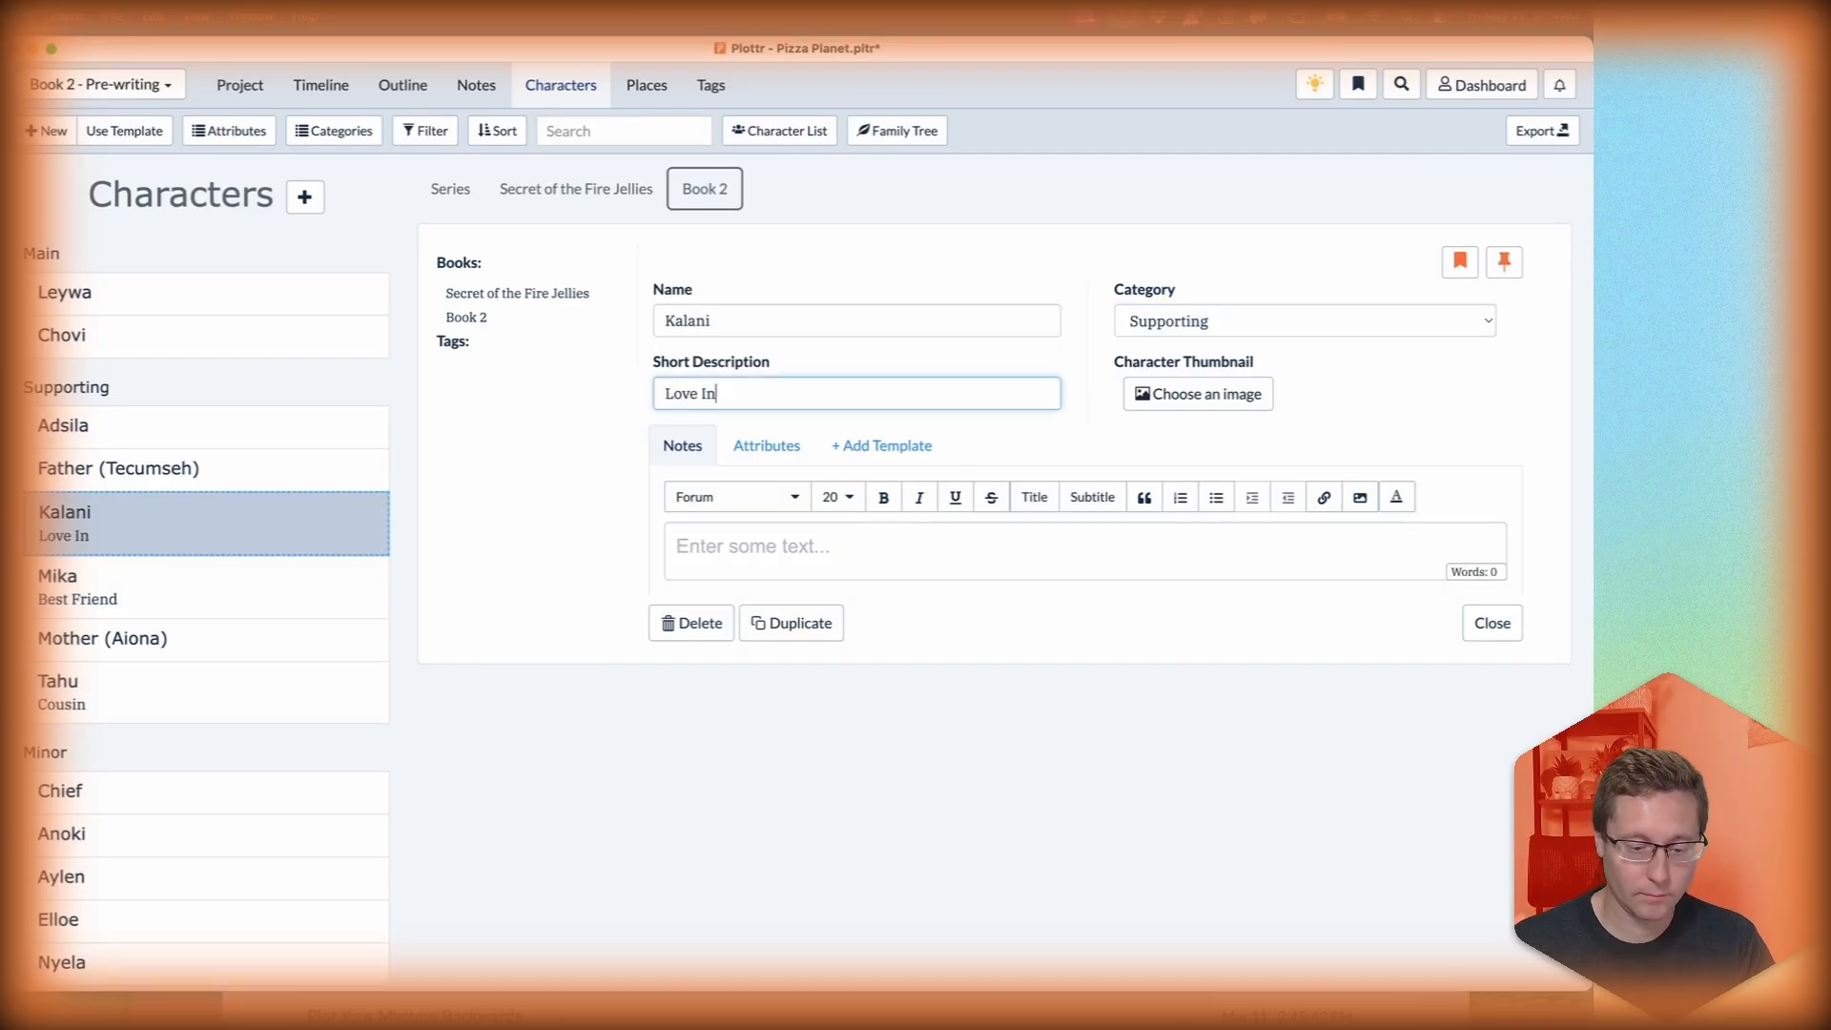
{"action": "type", "text": "terest"}
{"action": "left_click", "coordinate": [206, 428]}
{"action": "left_click", "coordinate": [855, 394]}
{"action": "type", "text": "Cousin"}
Enter the short descriptions "Aunt" for Chovi and "17 yr old?" for Leywa.
{"action": "left_click", "coordinate": [190, 336]}
{"action": "left_click", "coordinate": [855, 393]}
{"action": "type", "text": "Aunt"}
{"action": "left_click", "coordinate": [191, 293]}
{"action": "left_click", "coordinate": [711, 387]}
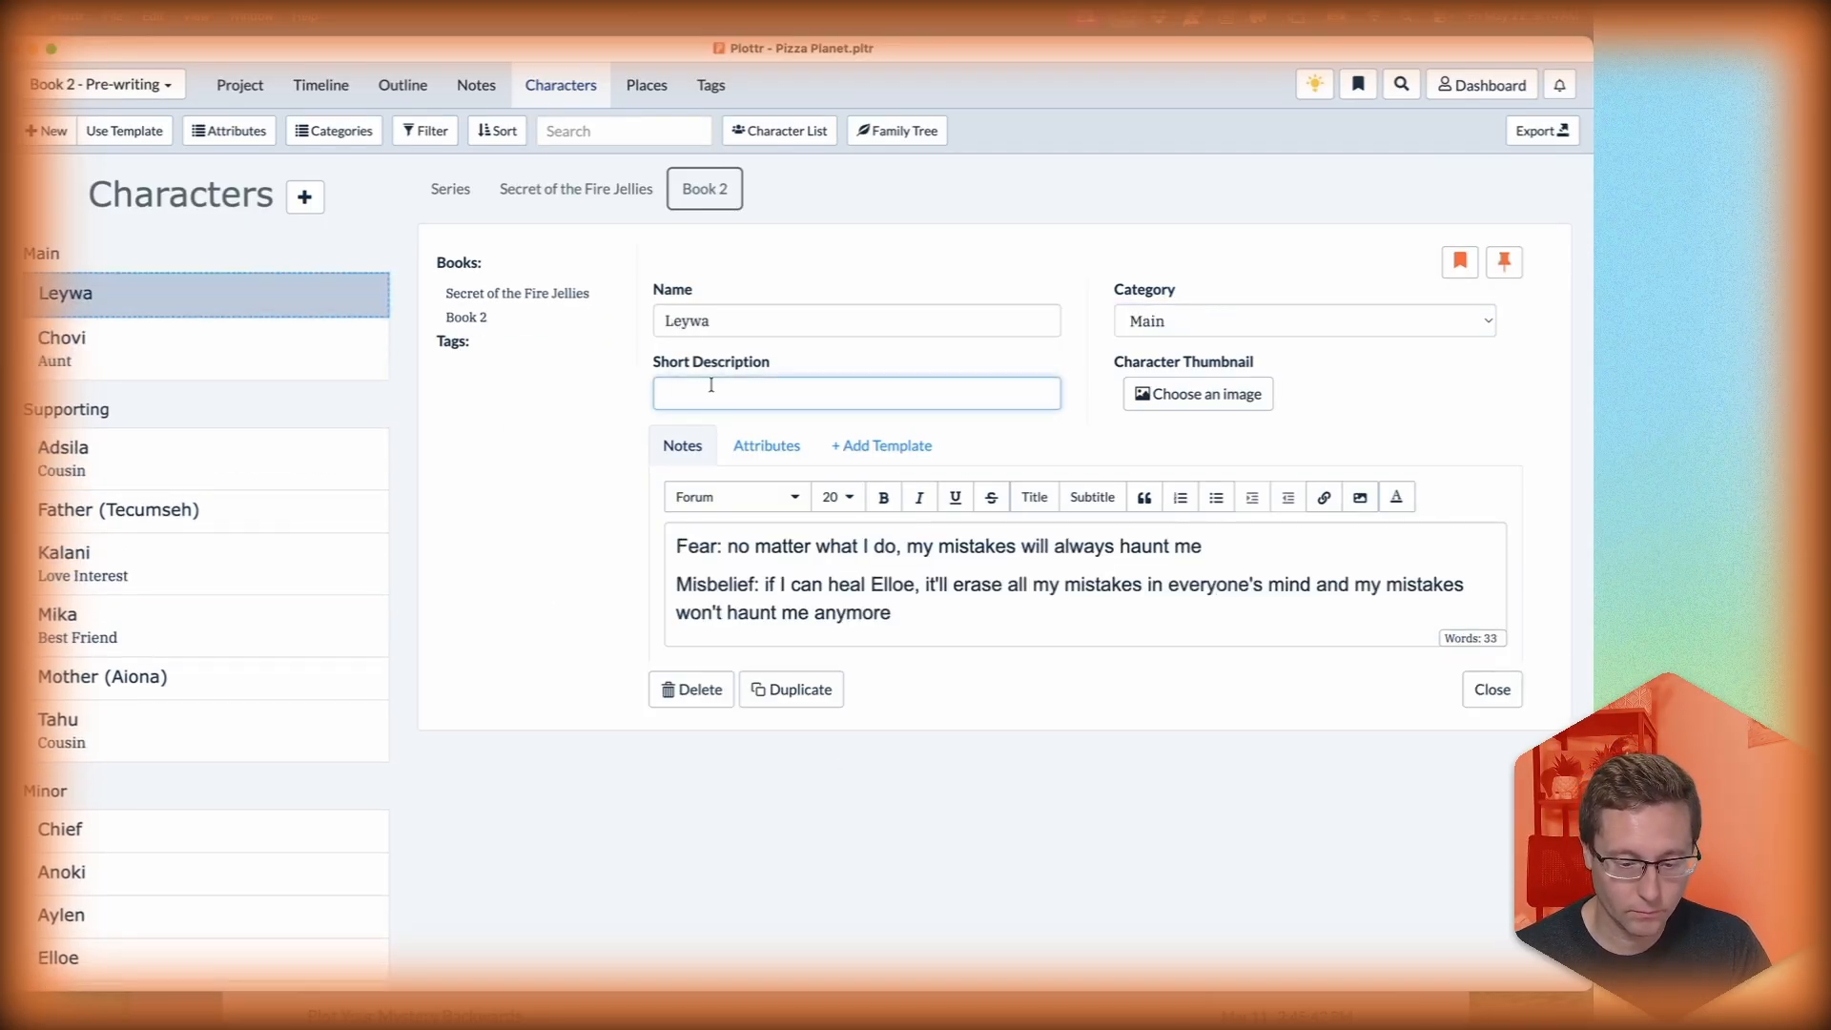
{"action": "type", "text": "17 yr old?"}
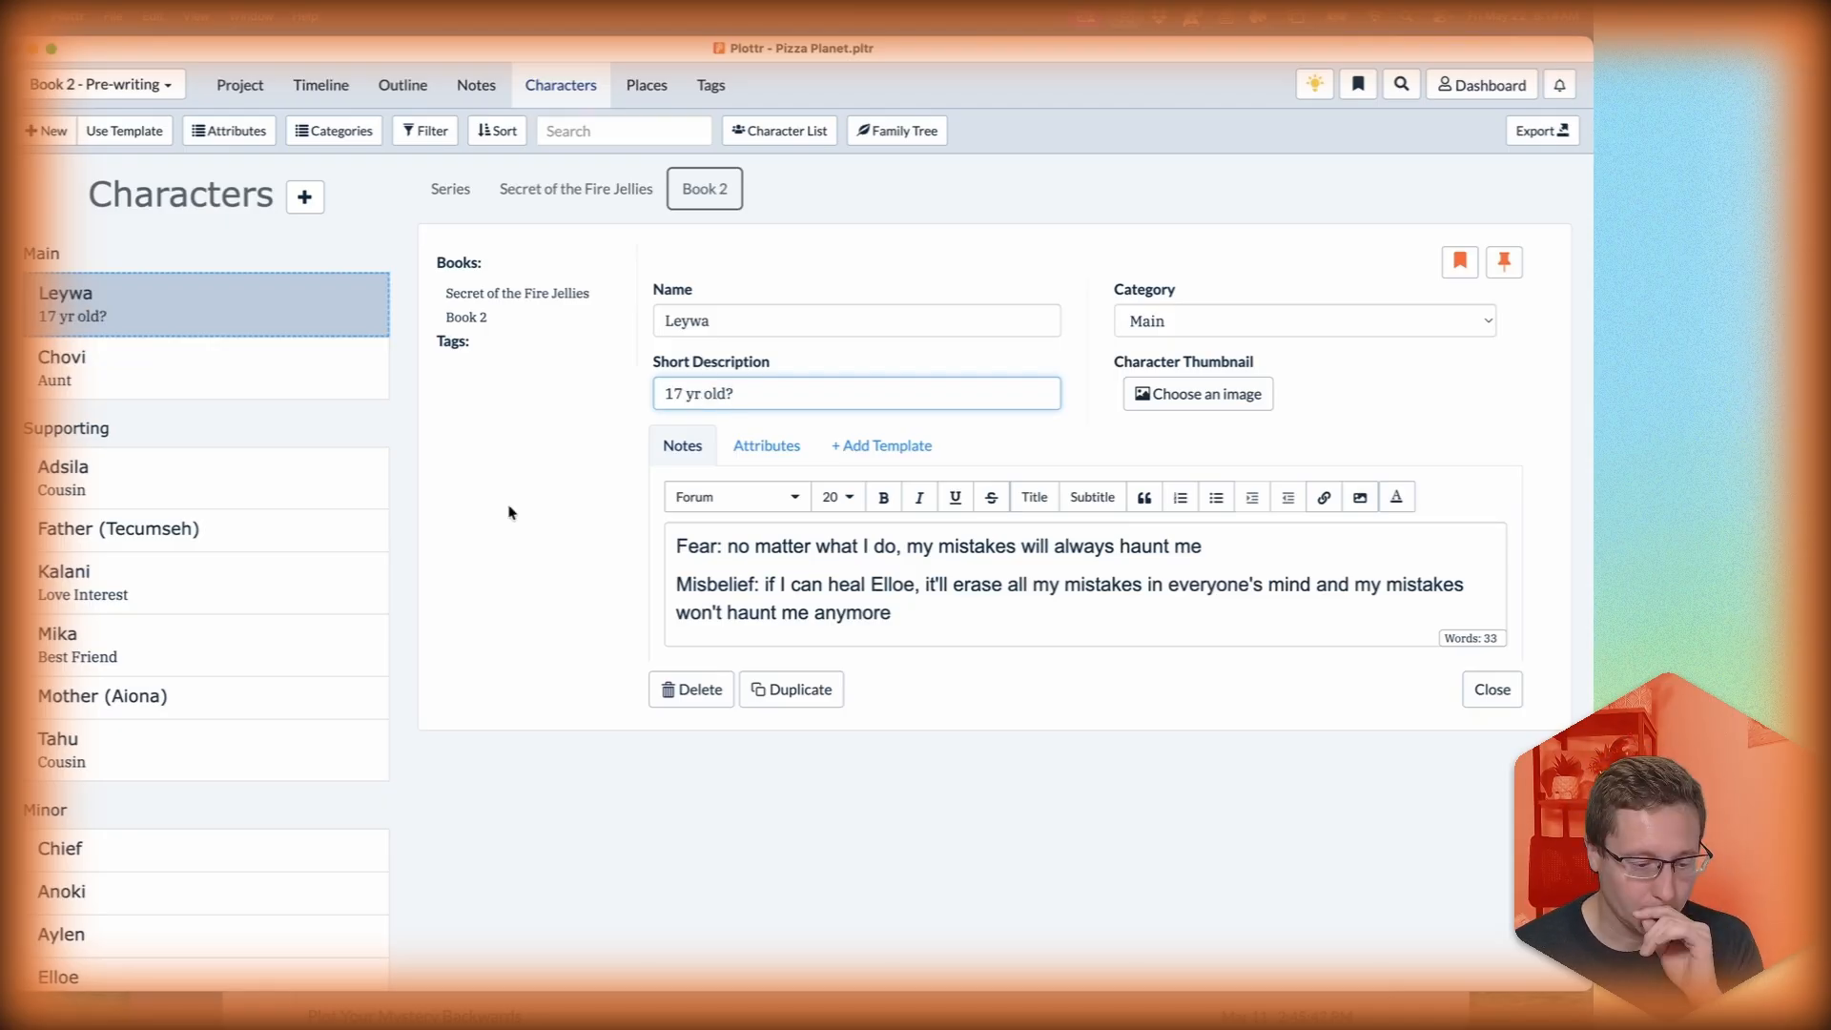
{"action": "left_click", "coordinate": [176, 377]}
Enter the short descriptions "Mother" for Mother (Aiona) and "Father" for Father (Tecumseh).
{"action": "left_click", "coordinate": [191, 696]}
{"action": "left_click", "coordinate": [763, 393]}
{"action": "type", "text": "Mother"}
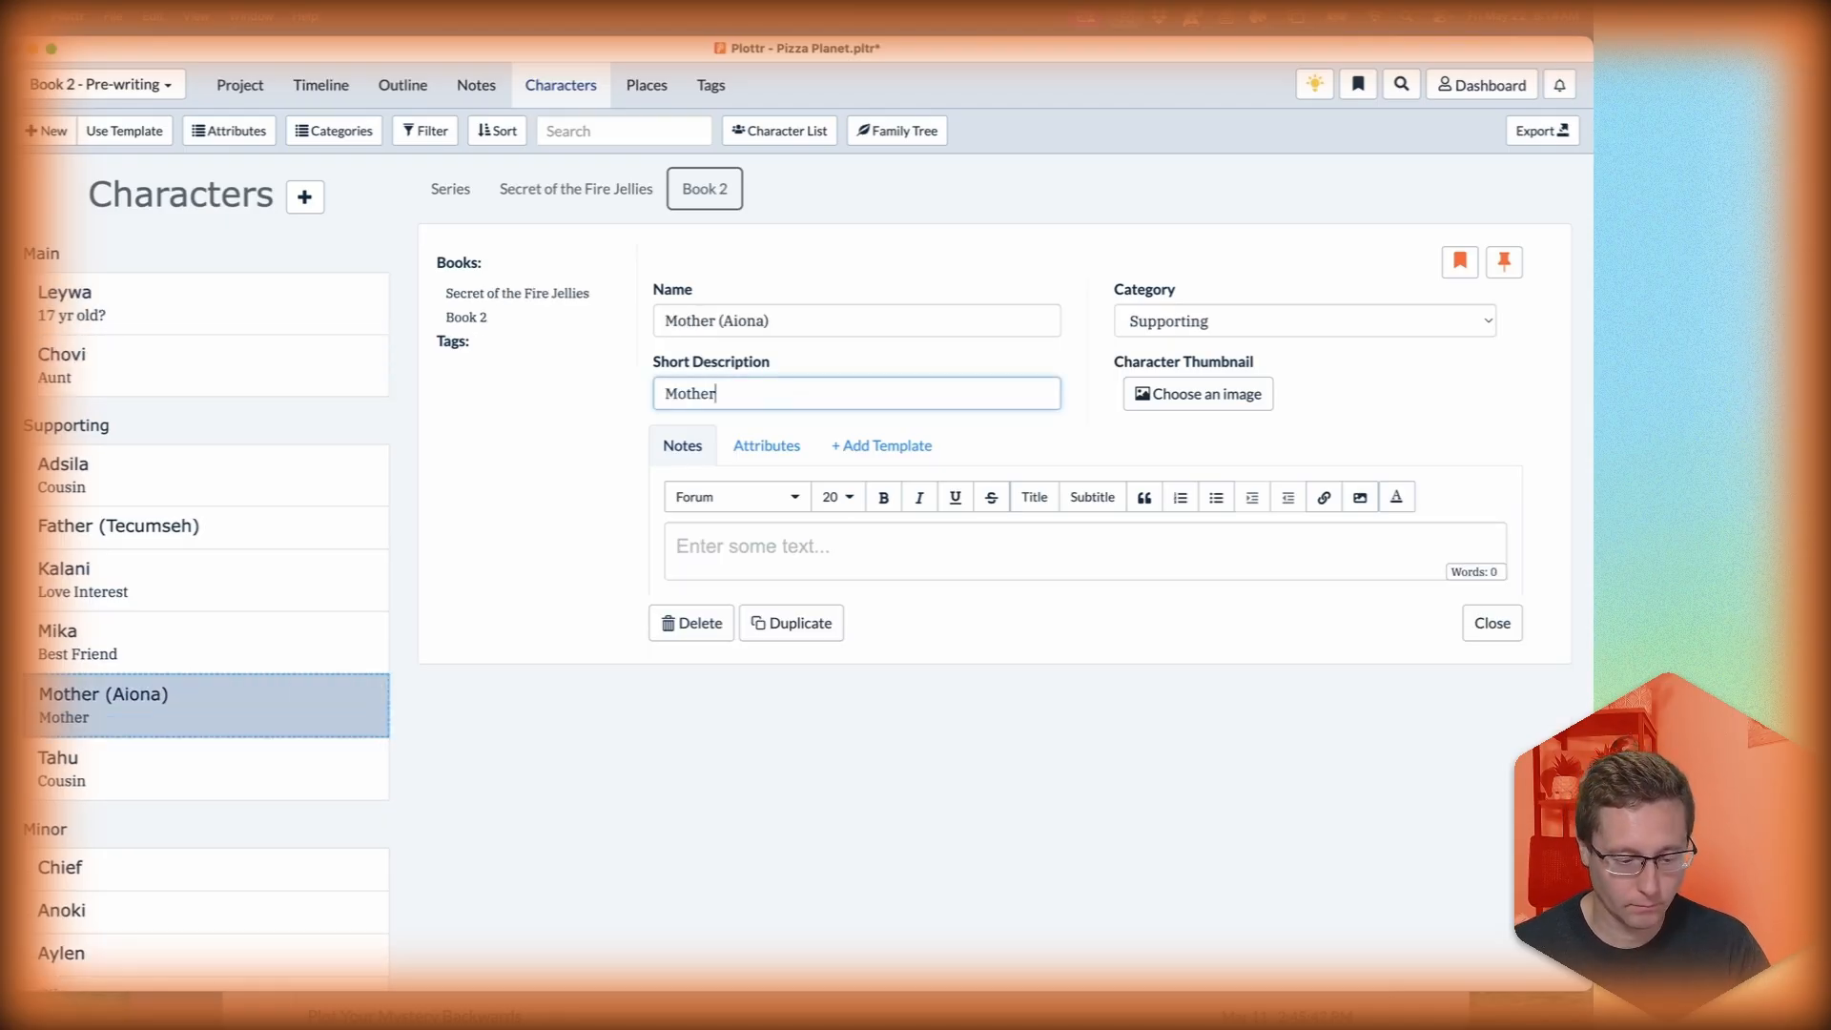
{"action": "left_click", "coordinate": [191, 529]}
{"action": "type", "text": "Father"}
Start Mother (Aiona)'s notes with the bullet "Rough marriage because her husband caused her to be an invalid and they still just have never recovered from that".
{"action": "left_click", "coordinate": [175, 727]}
{"action": "left_click", "coordinate": [830, 551]}
{"action": "type", "text": "- Rough marriage because her husband caused her to be an invalid"}
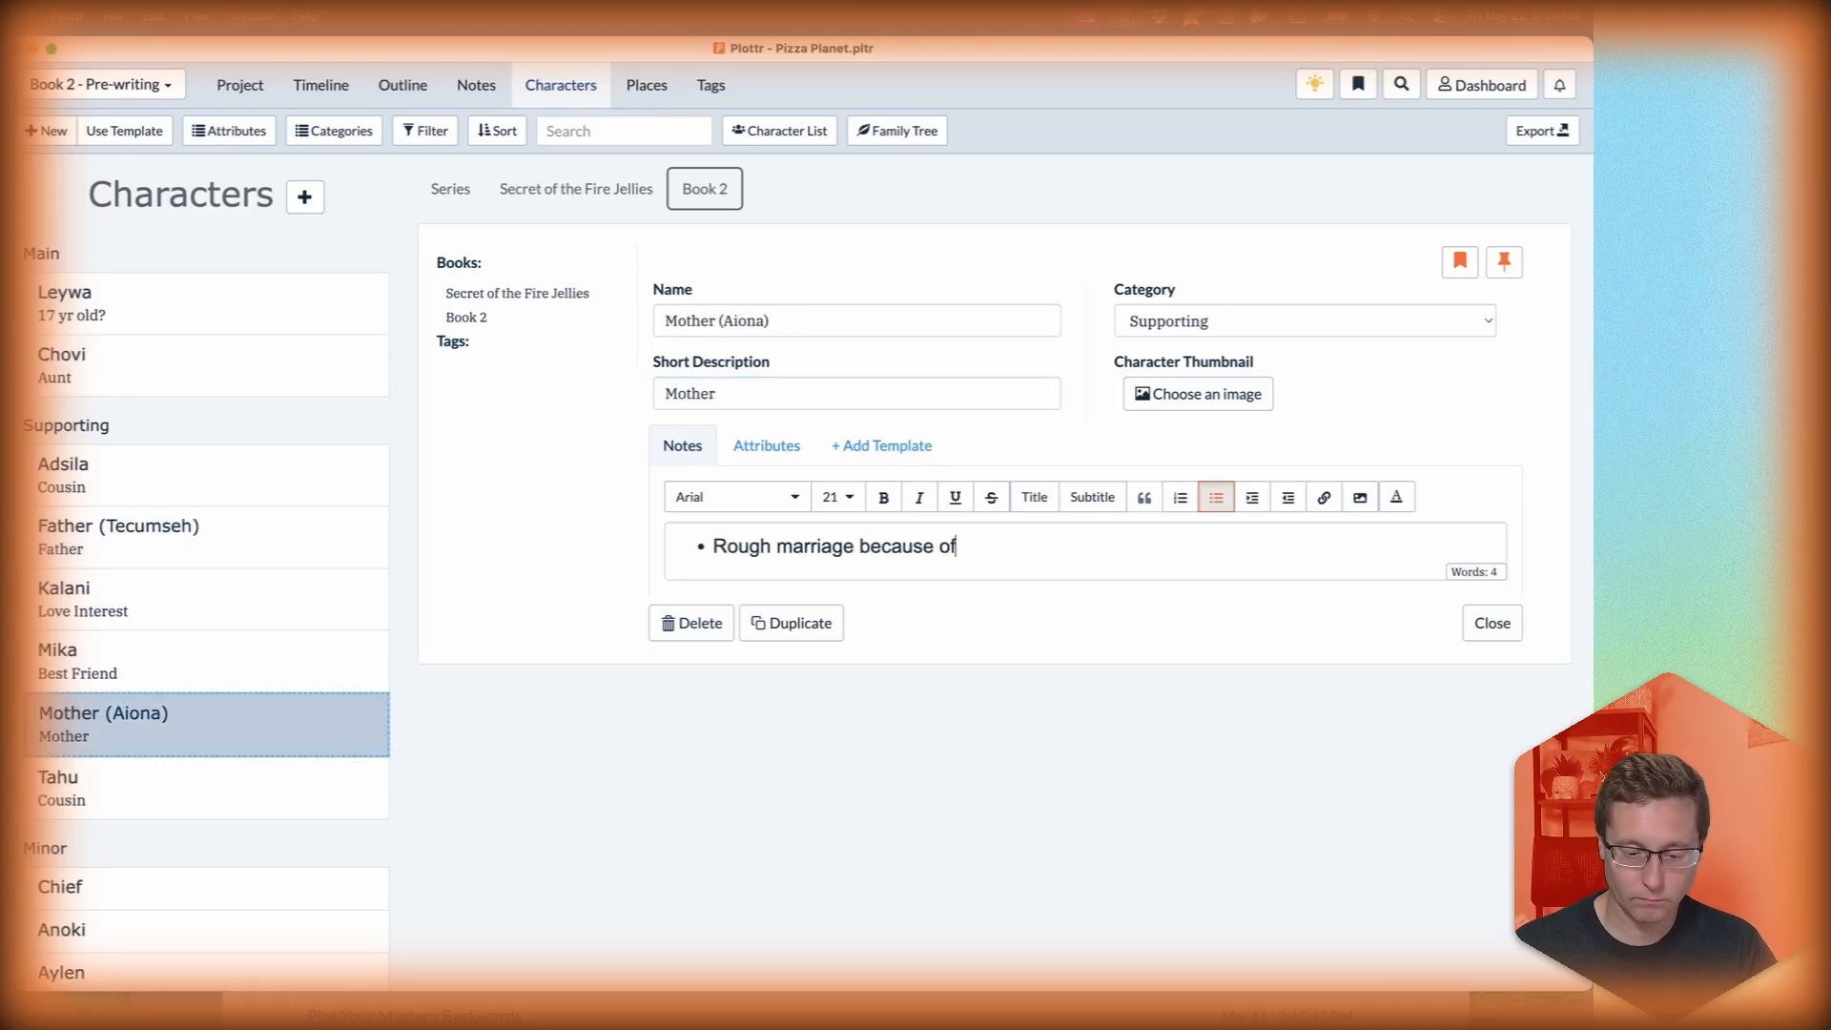
{"action": "type", "text": " and they still just have never recovered from that"}
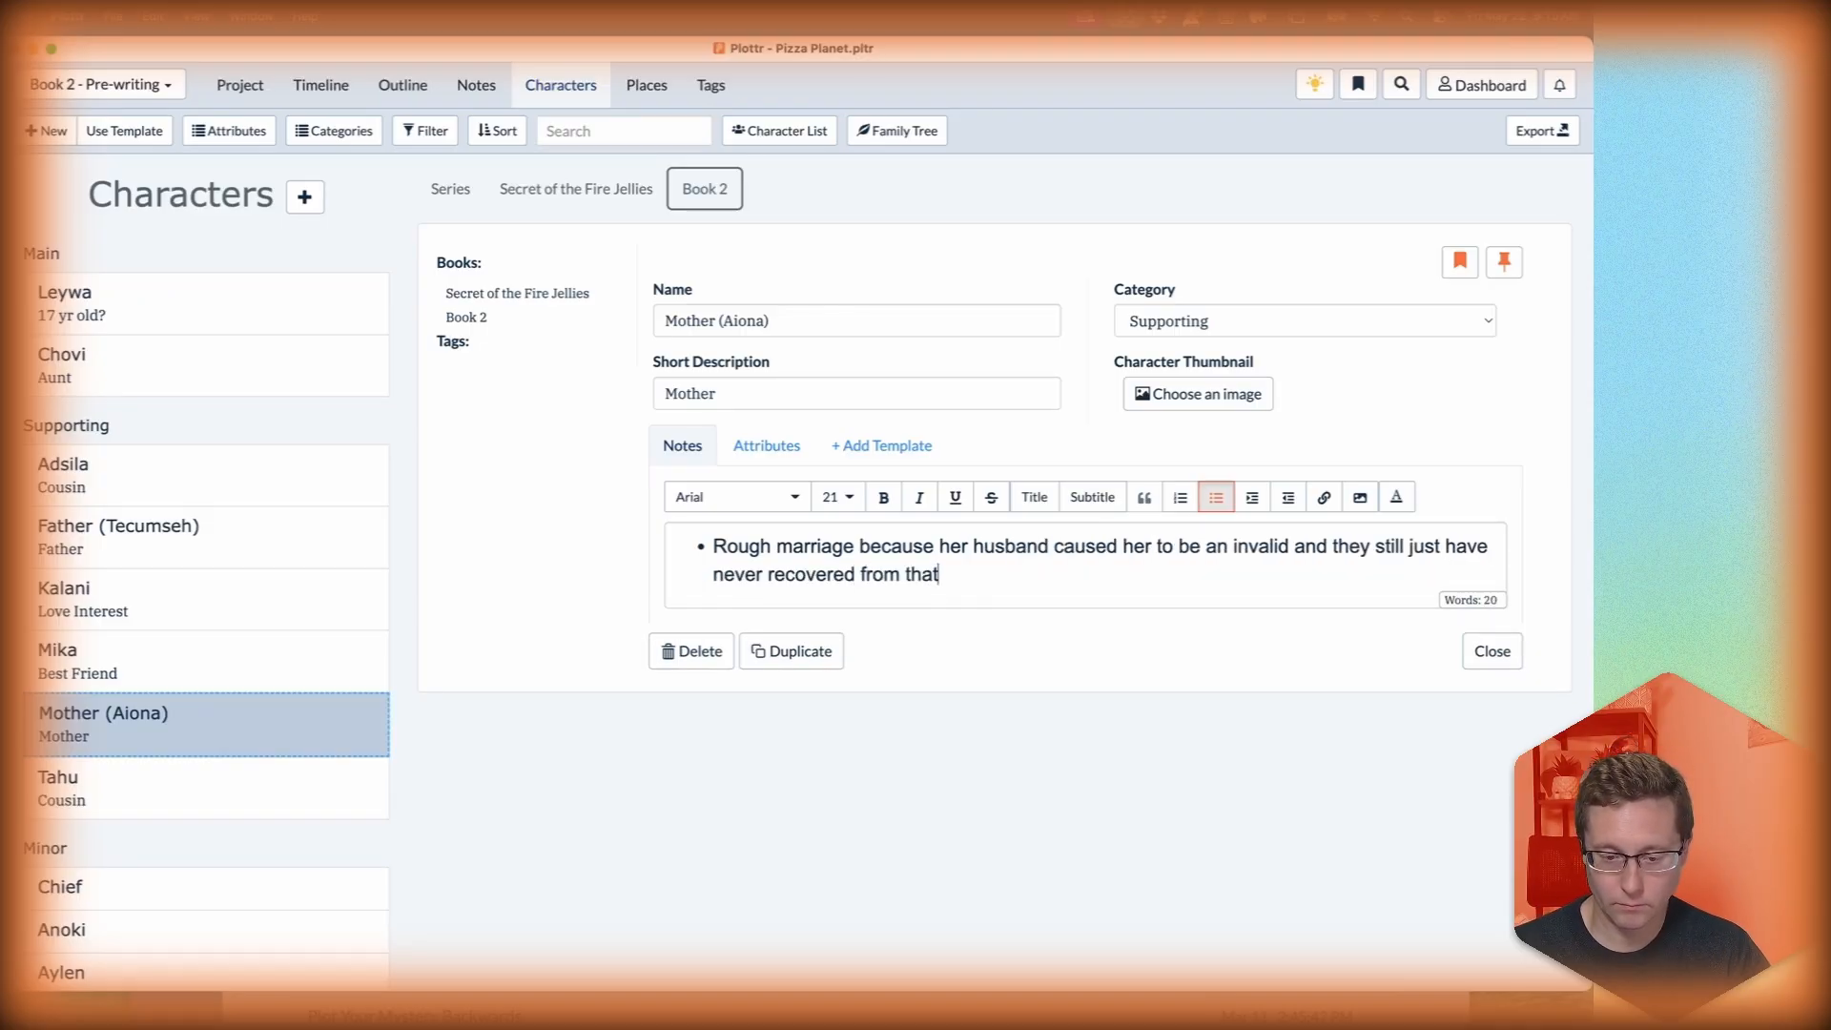
Add a bullet saying she depended on Wayra for emotional support and all her physical needs, and Wayra's absence leaves a hole and strains the relationship.
{"action": "key", "text": "Return"}
{"action": "type", "text": "She always had Wayra to depend on. Not just for emotional support, but for physical things"}
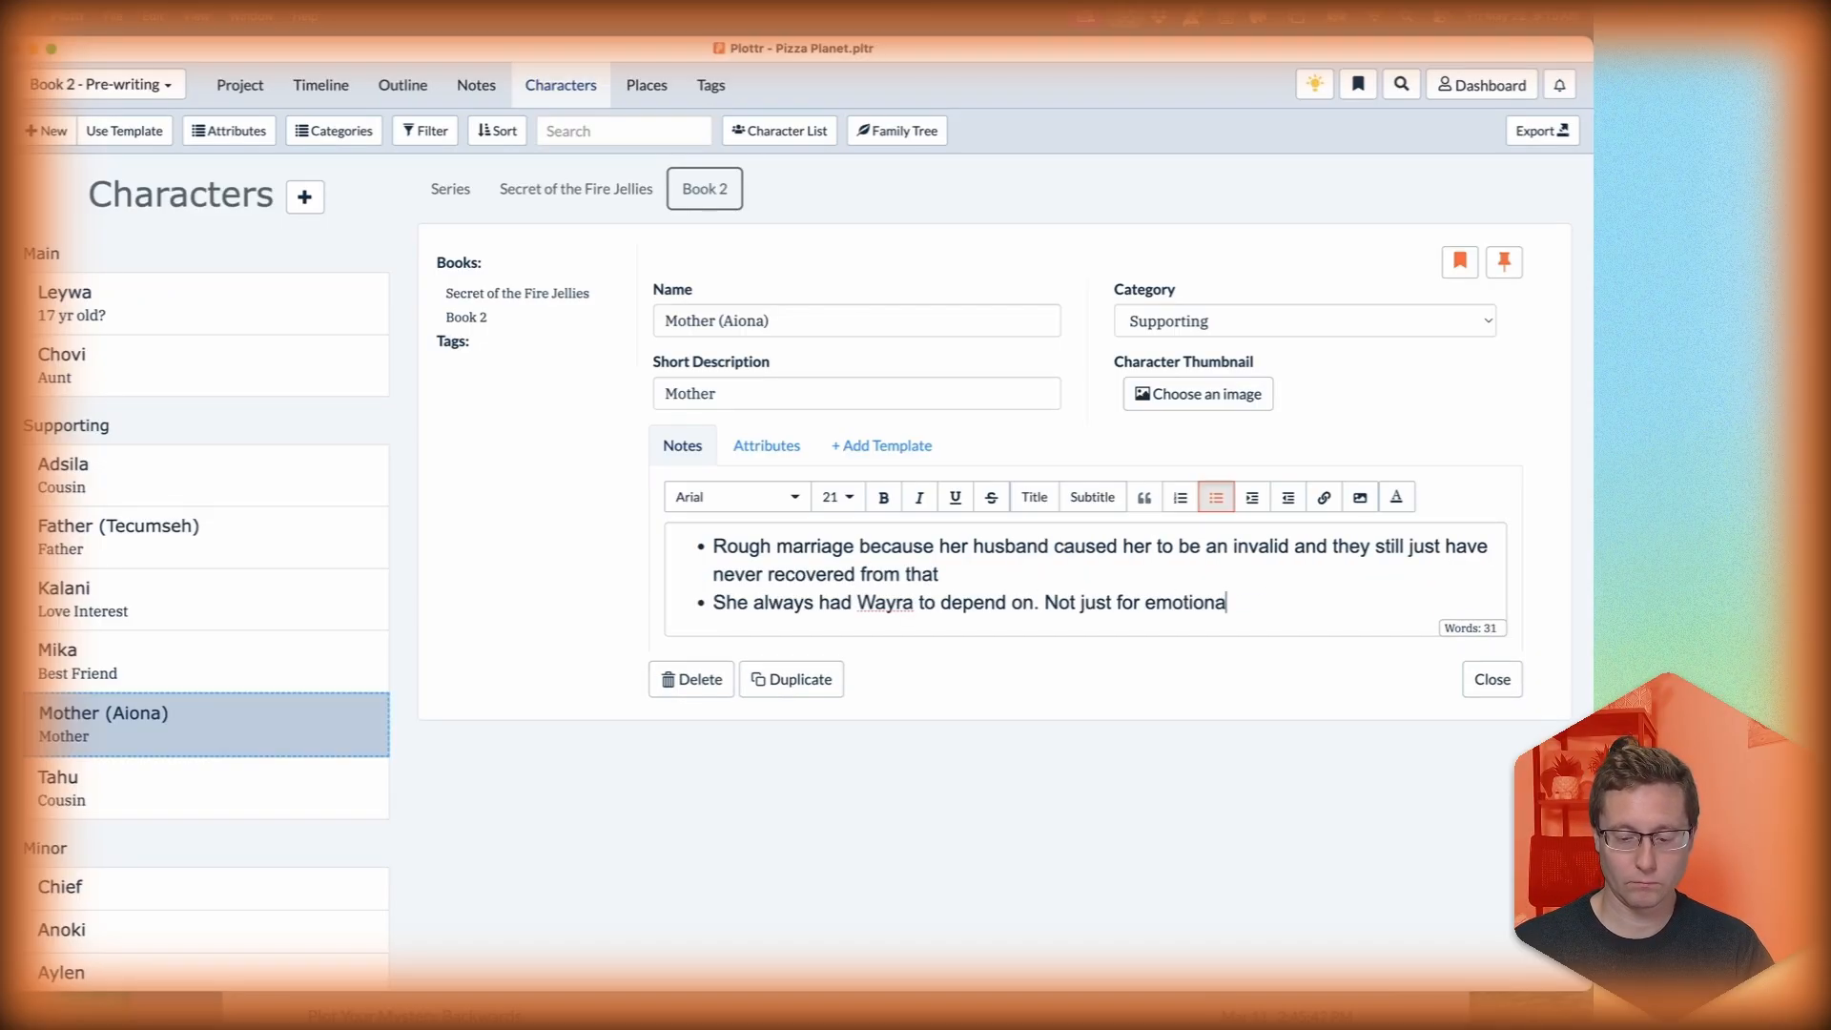
{"action": "key", "text": "BackSpace"}
{"action": "key", "text": "BackSpace"}
{"action": "key", "text": "BackSpace"}
{"action": "key", "text": "BackSpace"}
{"action": "key", "text": "BackSpace"}
{"action": "key", "text": "BackSpace"}
{"action": "key", "text": "BackSpace"}
{"action": "key", "text": "BackSpace"}
{"action": "key", "text": "BackSpace"}
{"action": "key", "text": "BackSpace"}
{"action": "key", "text": "BackSpace"}
{"action": "key", "text": "BackSpace"}
{"action": "key", "text": "BackSpace"}
{"action": "key", "text": "BackSpace"}
{"action": "key", "text": "BackSpace"}
{"action": "type", "text": "all her physical needs. Now Wayra is gon"}
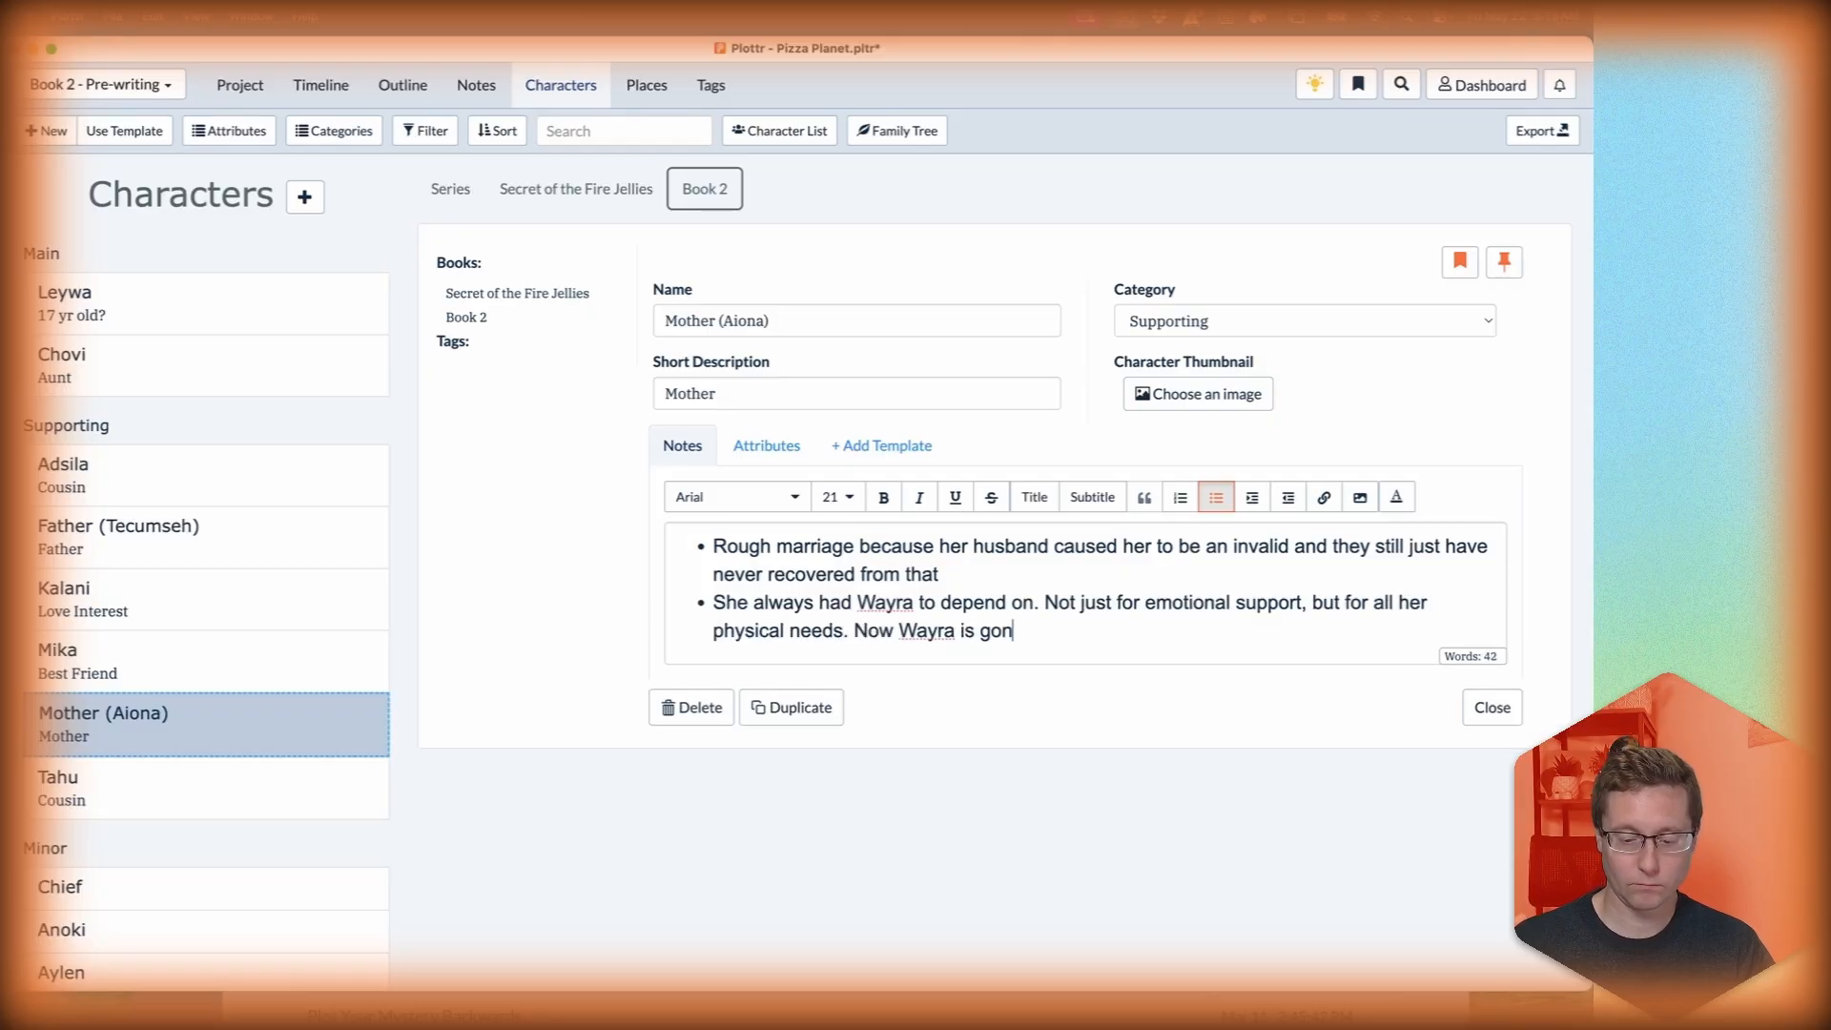
{"action": "type", "text": "e, and that has left a hole in her and in the family. She needs more help, but is trying to do more herself which puts strain on the relationship"}
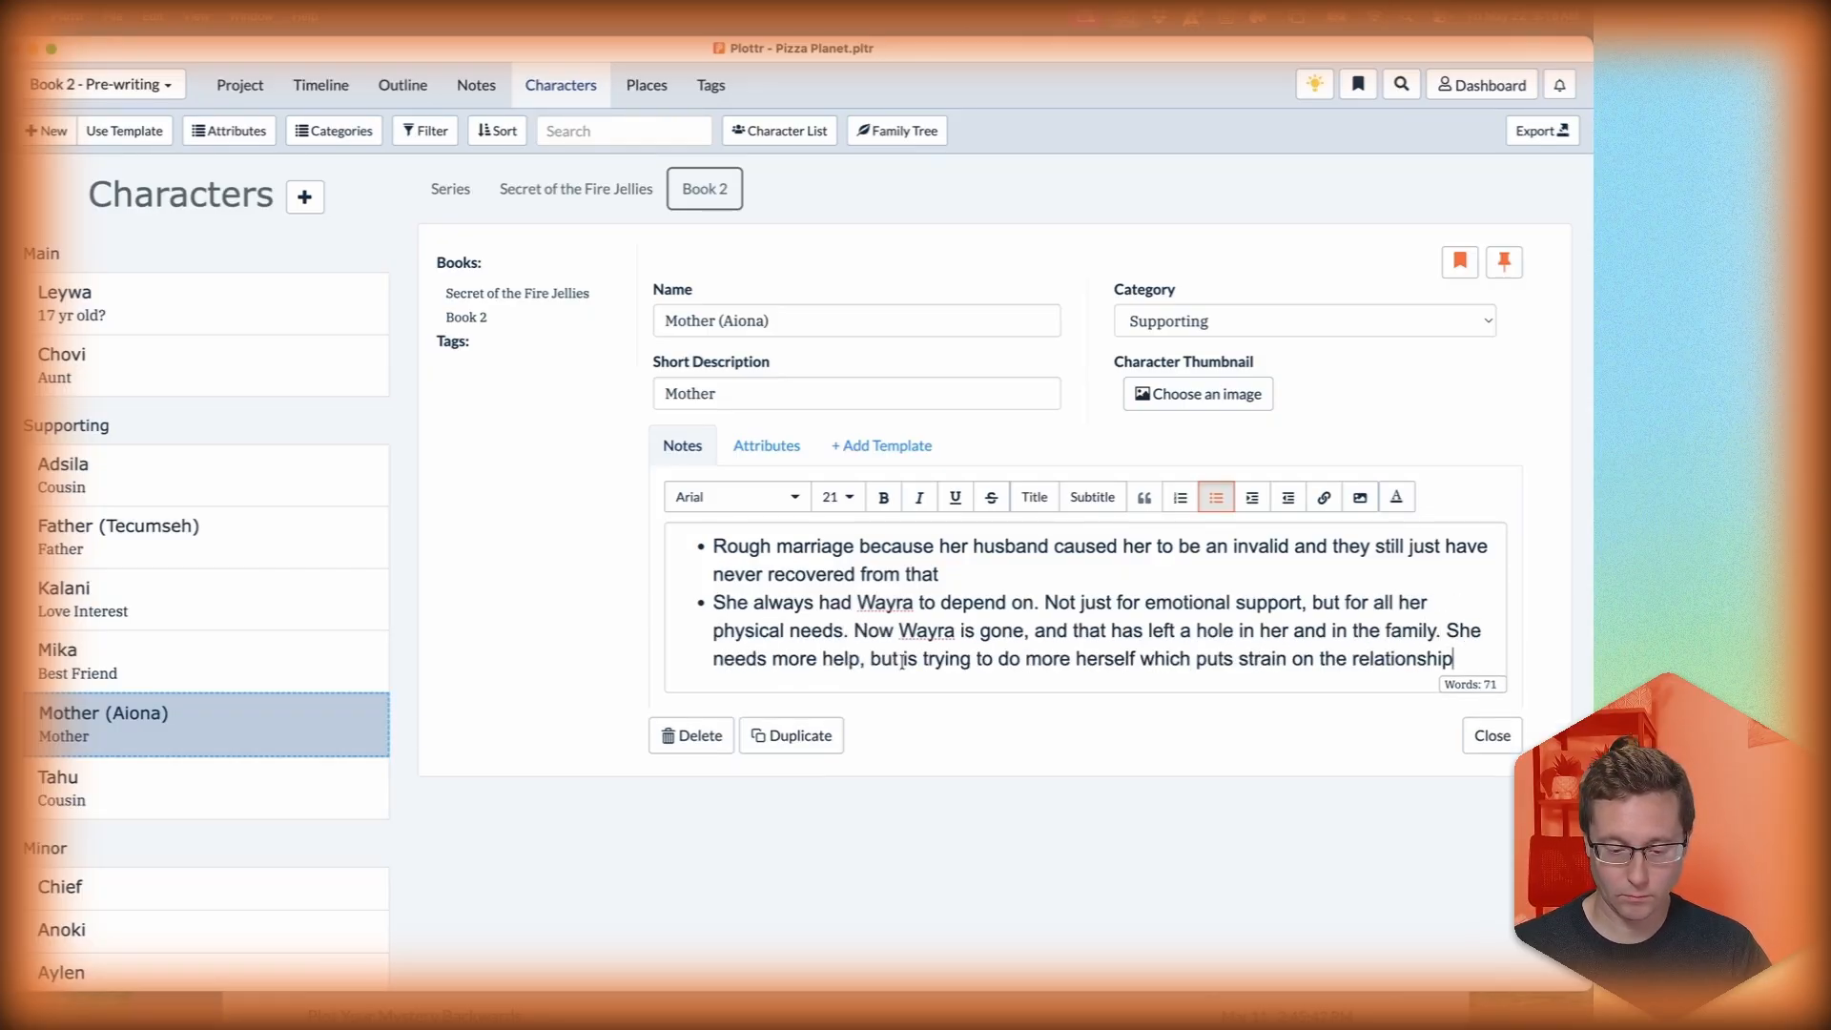
Add the bullet "She has to step up to be for Leywa what Wayra was for her" to Mother (Aiona)'s notes.
{"action": "key", "text": "Return"}
{"action": "type", "text": "She has to step up to be for Leywa what Wayra was for her"}
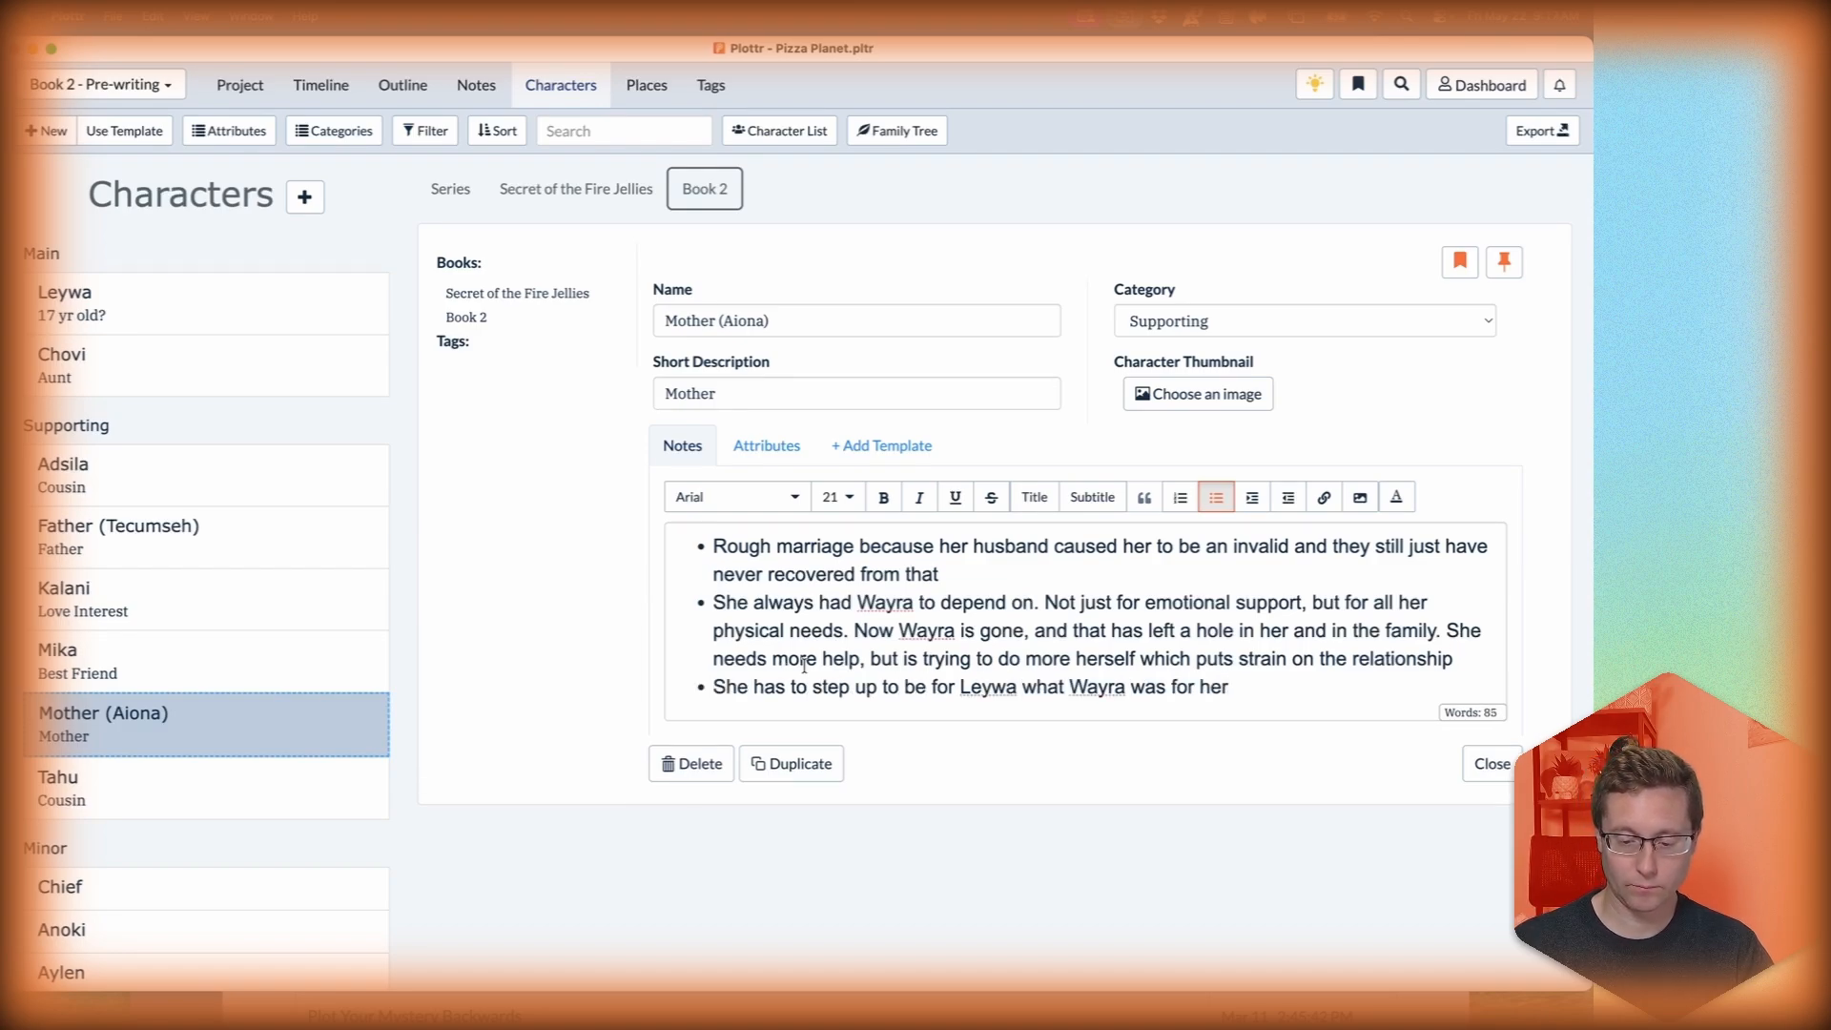
Split the second bullet before "Now Wayra is gone" and insert between the parts "Wayra also was the mother that she couldn't be for their girls.".
{"action": "left_click", "coordinate": [853, 631]}
{"action": "key", "text": "Return"}
{"action": "key", "text": "Return"}
{"action": "key", "text": "Up"}
{"action": "type", "text": "Wayra also was the mother that she couldn't be for their girls."}
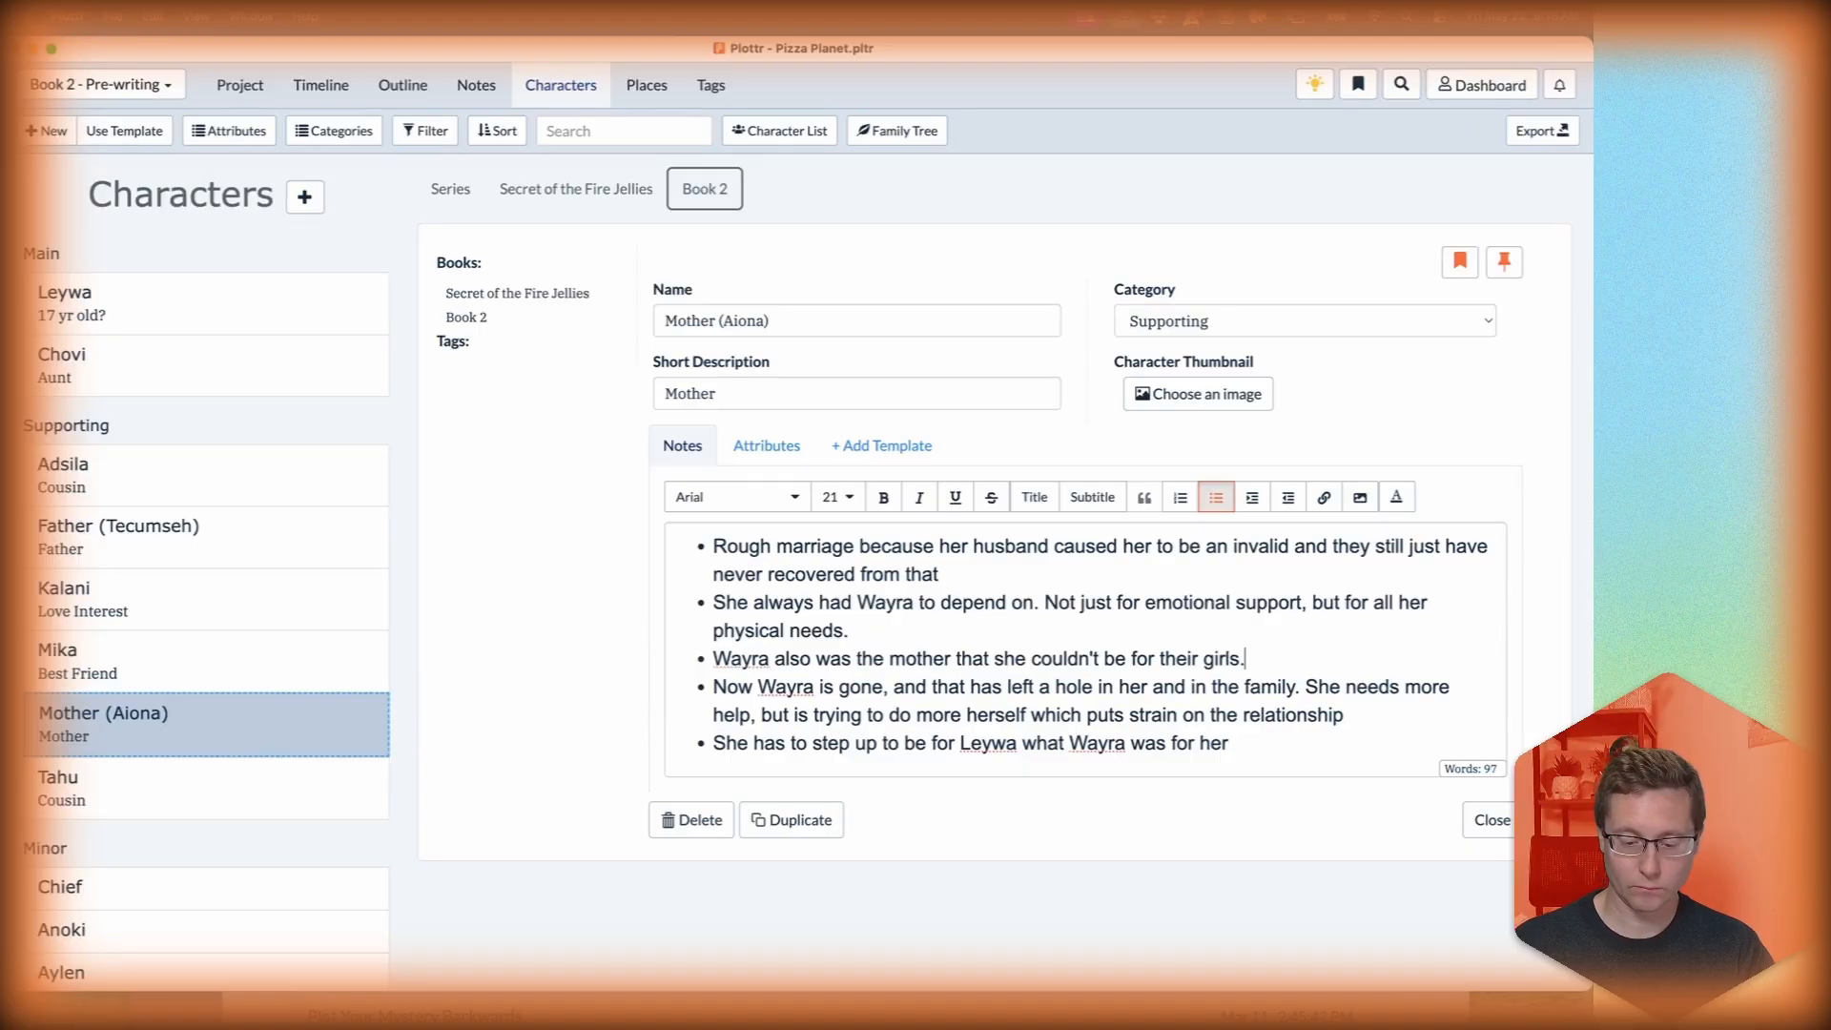
End the last bullet with a period and add "She's finding joy in it, and maybe some healing is coming because of that change".
{"action": "left_click", "coordinate": [1266, 745]}
{"action": "type", "text": "."}
{"action": "key", "text": "Return"}
{"action": "type", "text": "She's finding joy in it, and maybe some healing is coming because of that c"}
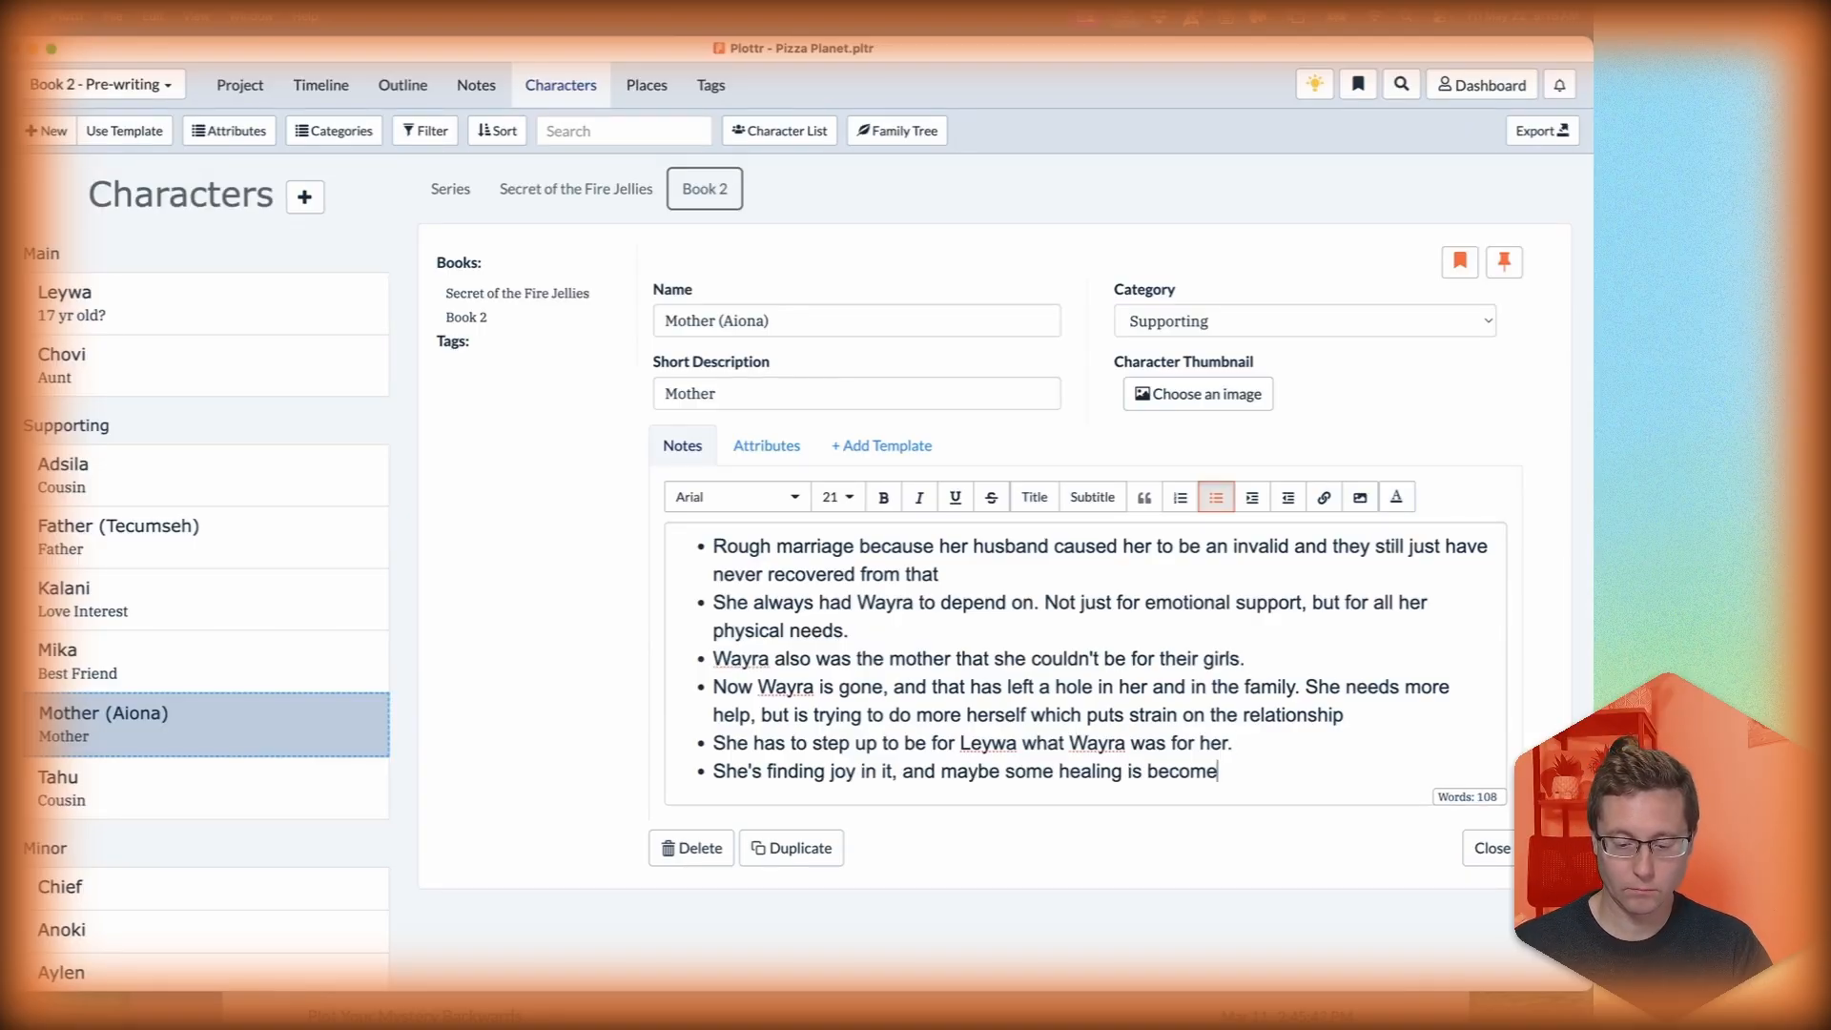
{"action": "type", "text": "hange"}
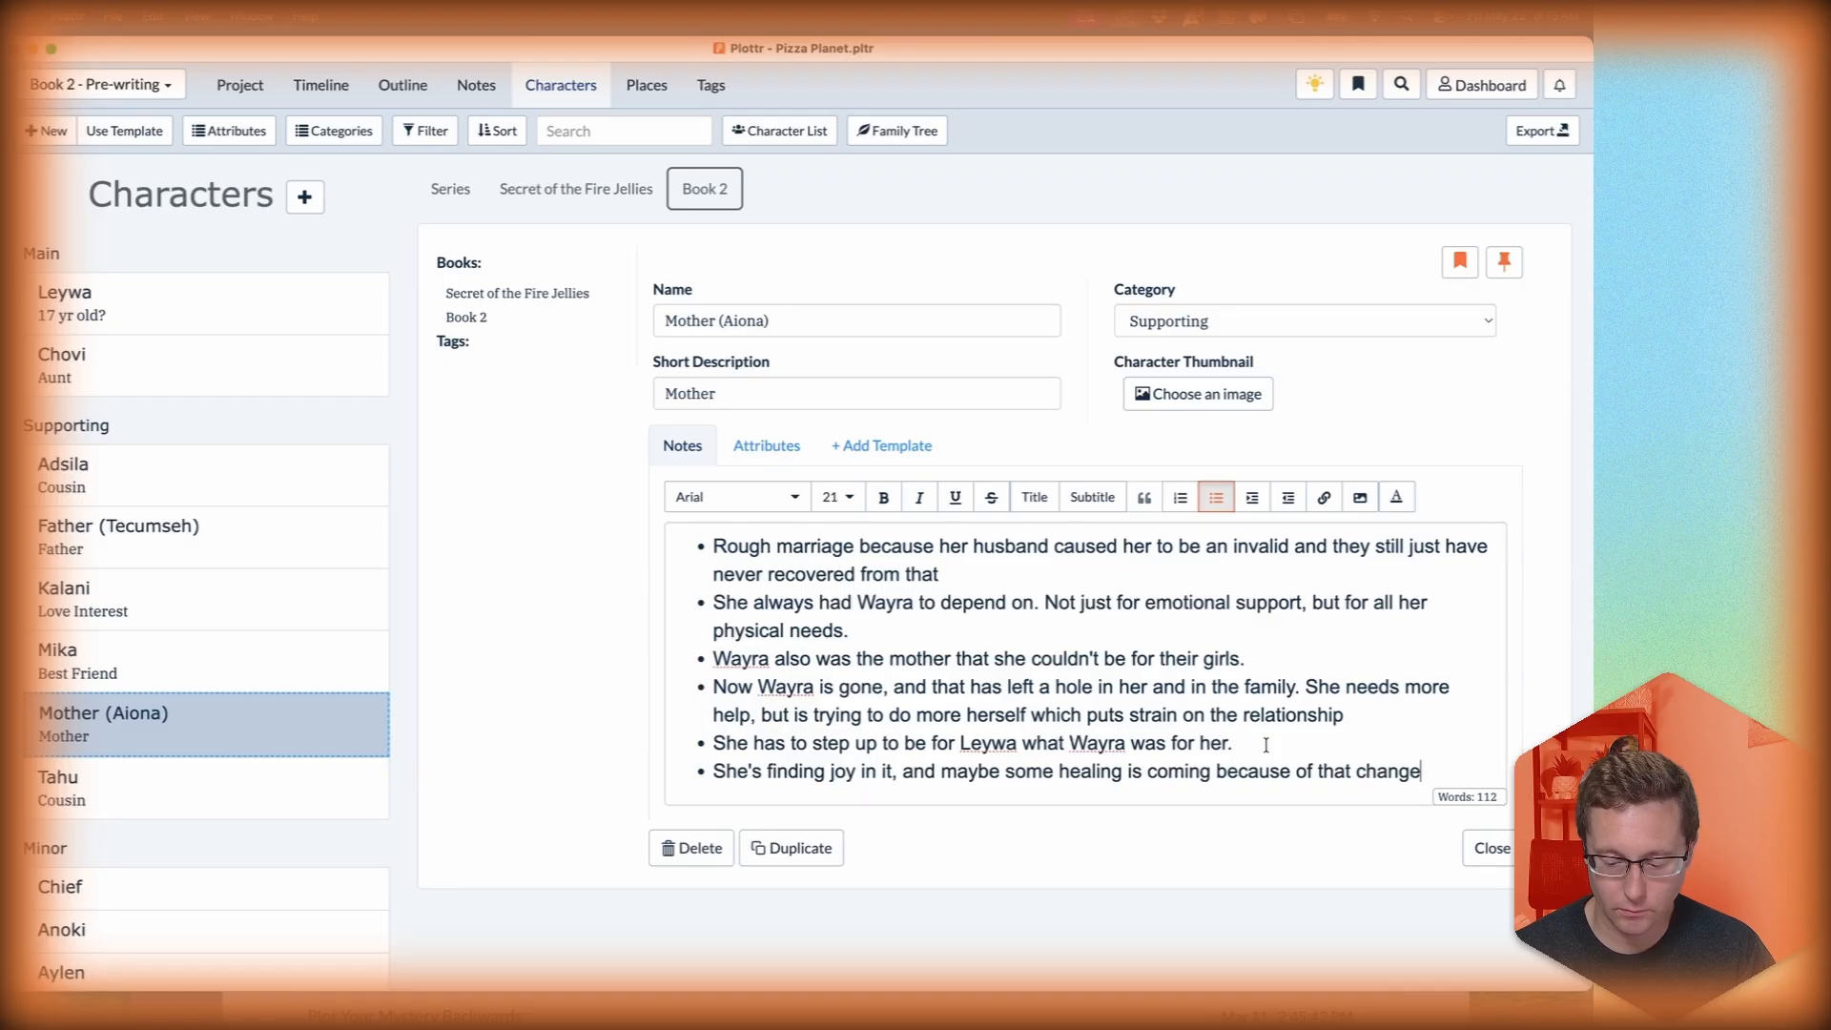
Add a bullet to Mother (Aiona)'s notes saying that without Wayra she no longer has that crutch, maybe having refused physical crutches Tecumseh made for her.
{"action": "key", "text": "Return"}
{"action": "type", "text": "Without Wayra there, she no longer has that crutch"}
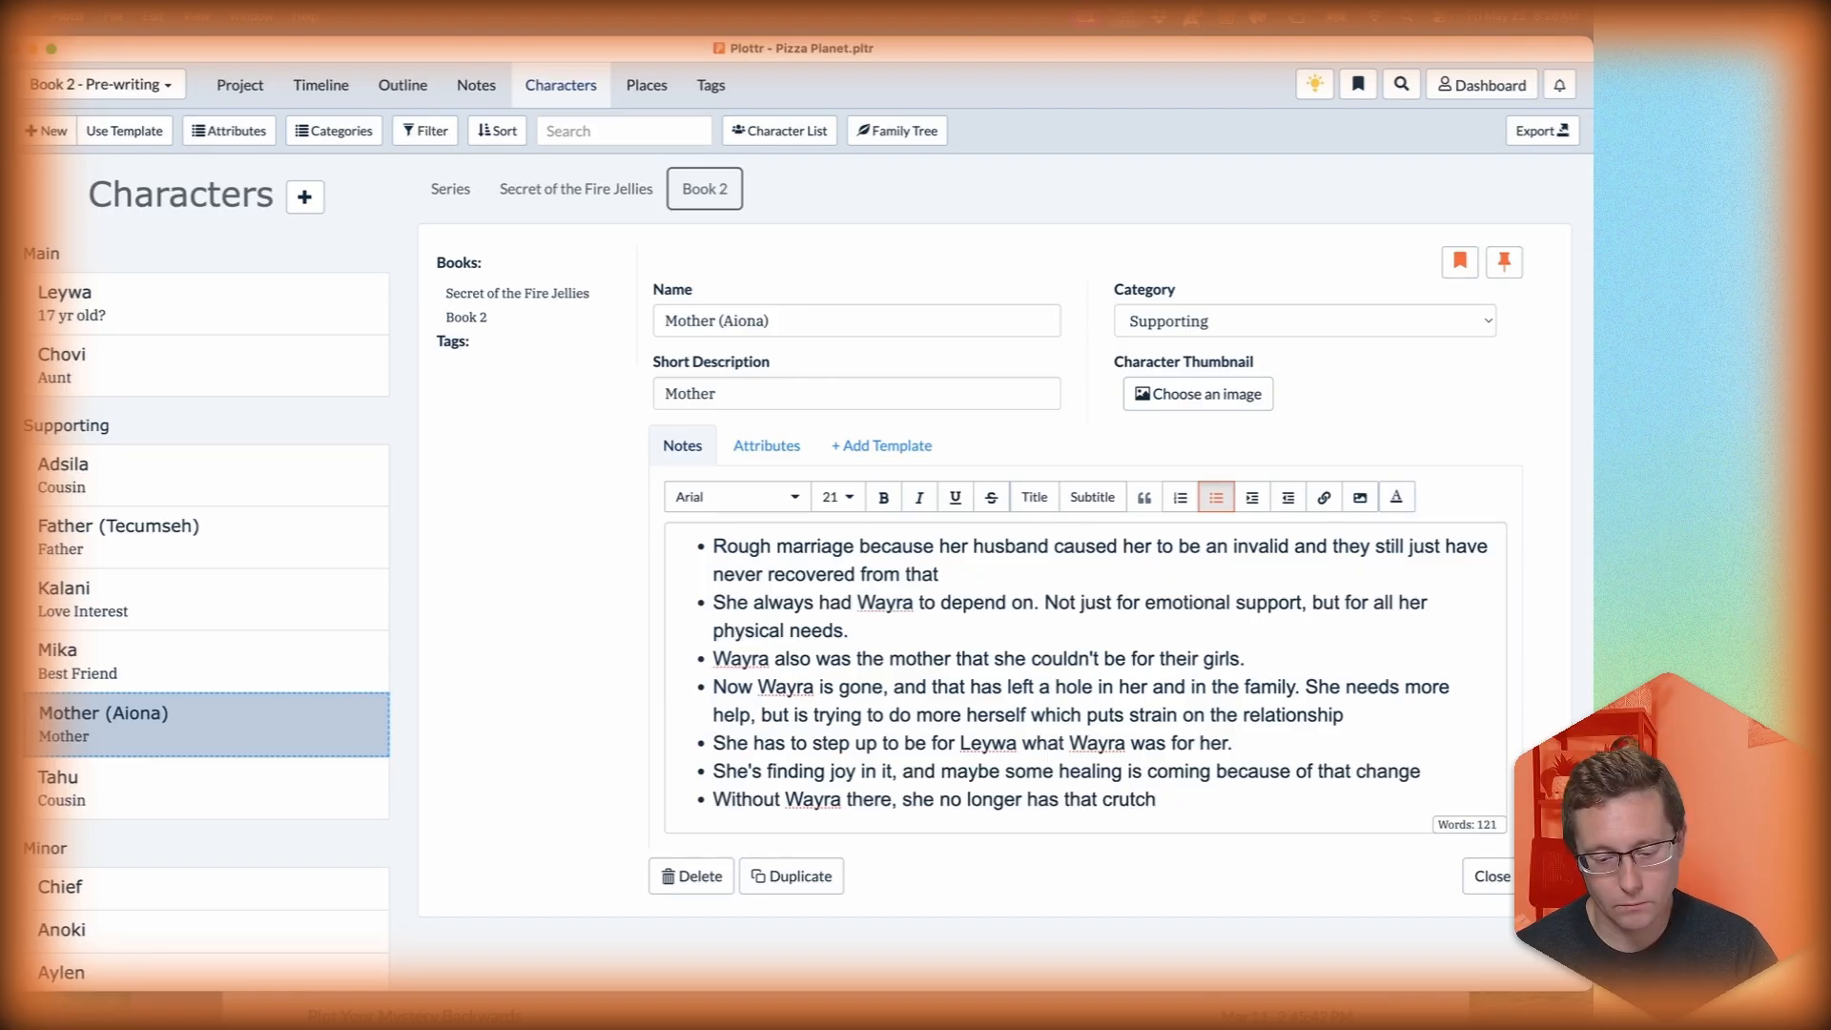
{"action": "type", "text": " (maybe there was physical crutches that"}
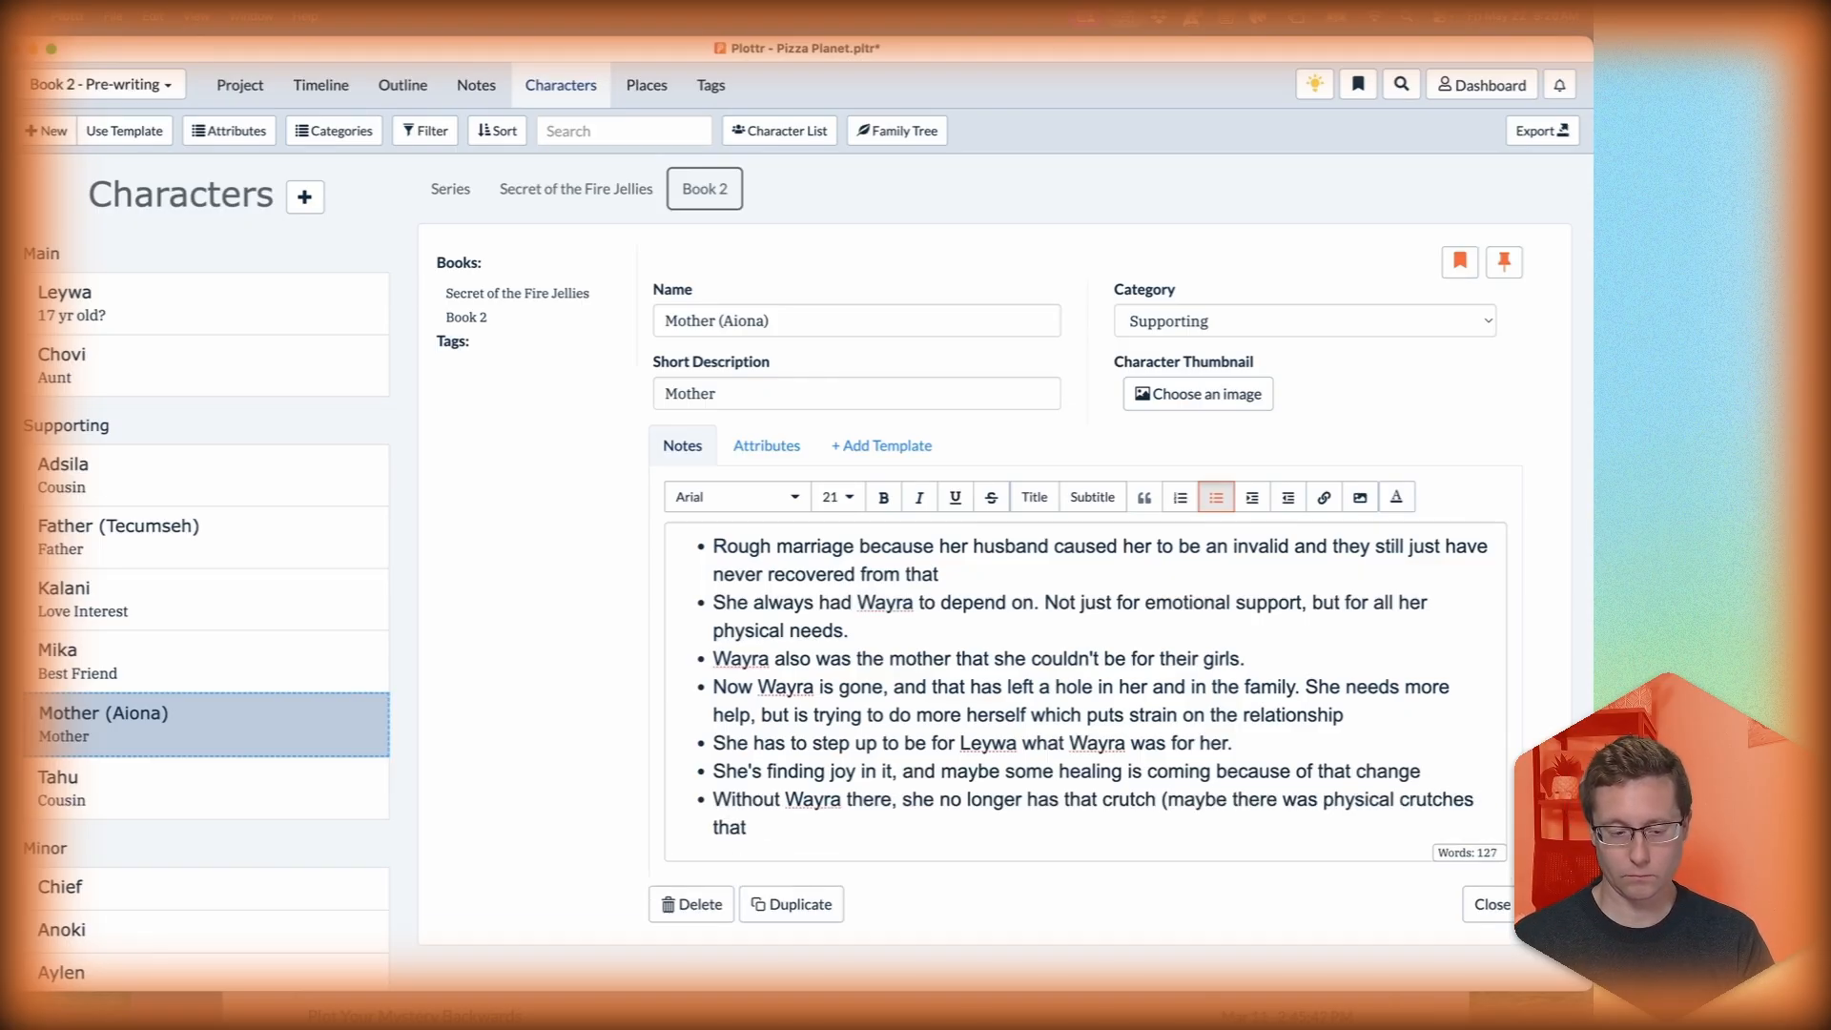
{"action": "type", "text": " Tecumseh had made for her, but she refused to use) and so she's learning a"}
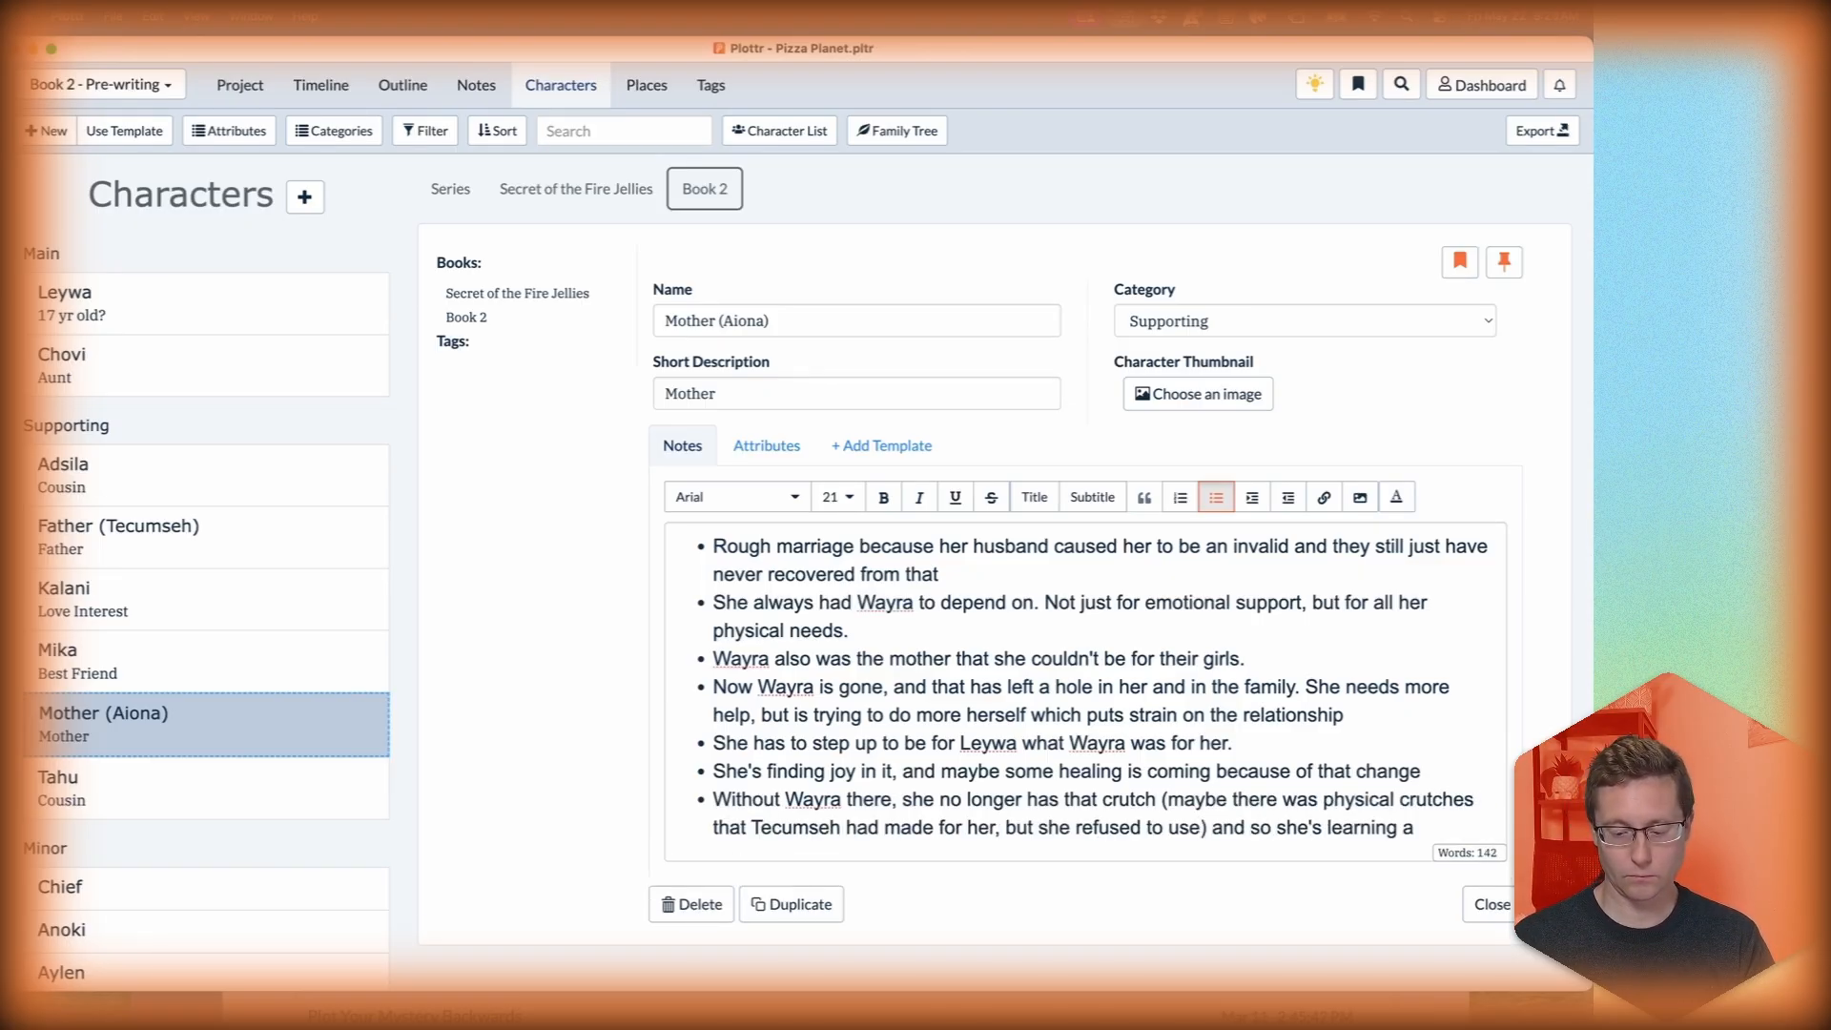
Continue the crutch bullet with "and so she's learning to take care of herself and in the process emotional healing".
{"action": "type", "text": "nd growing and"}
{"action": "key", "text": "alt+shift+Left"}
{"action": "key", "text": "alt+shift+Left"}
{"action": "key", "text": "alt+shift+Left"}
{"action": "key", "text": "alt+shift+Left"}
{"action": "type", "text": "learning to take care of herself and"}
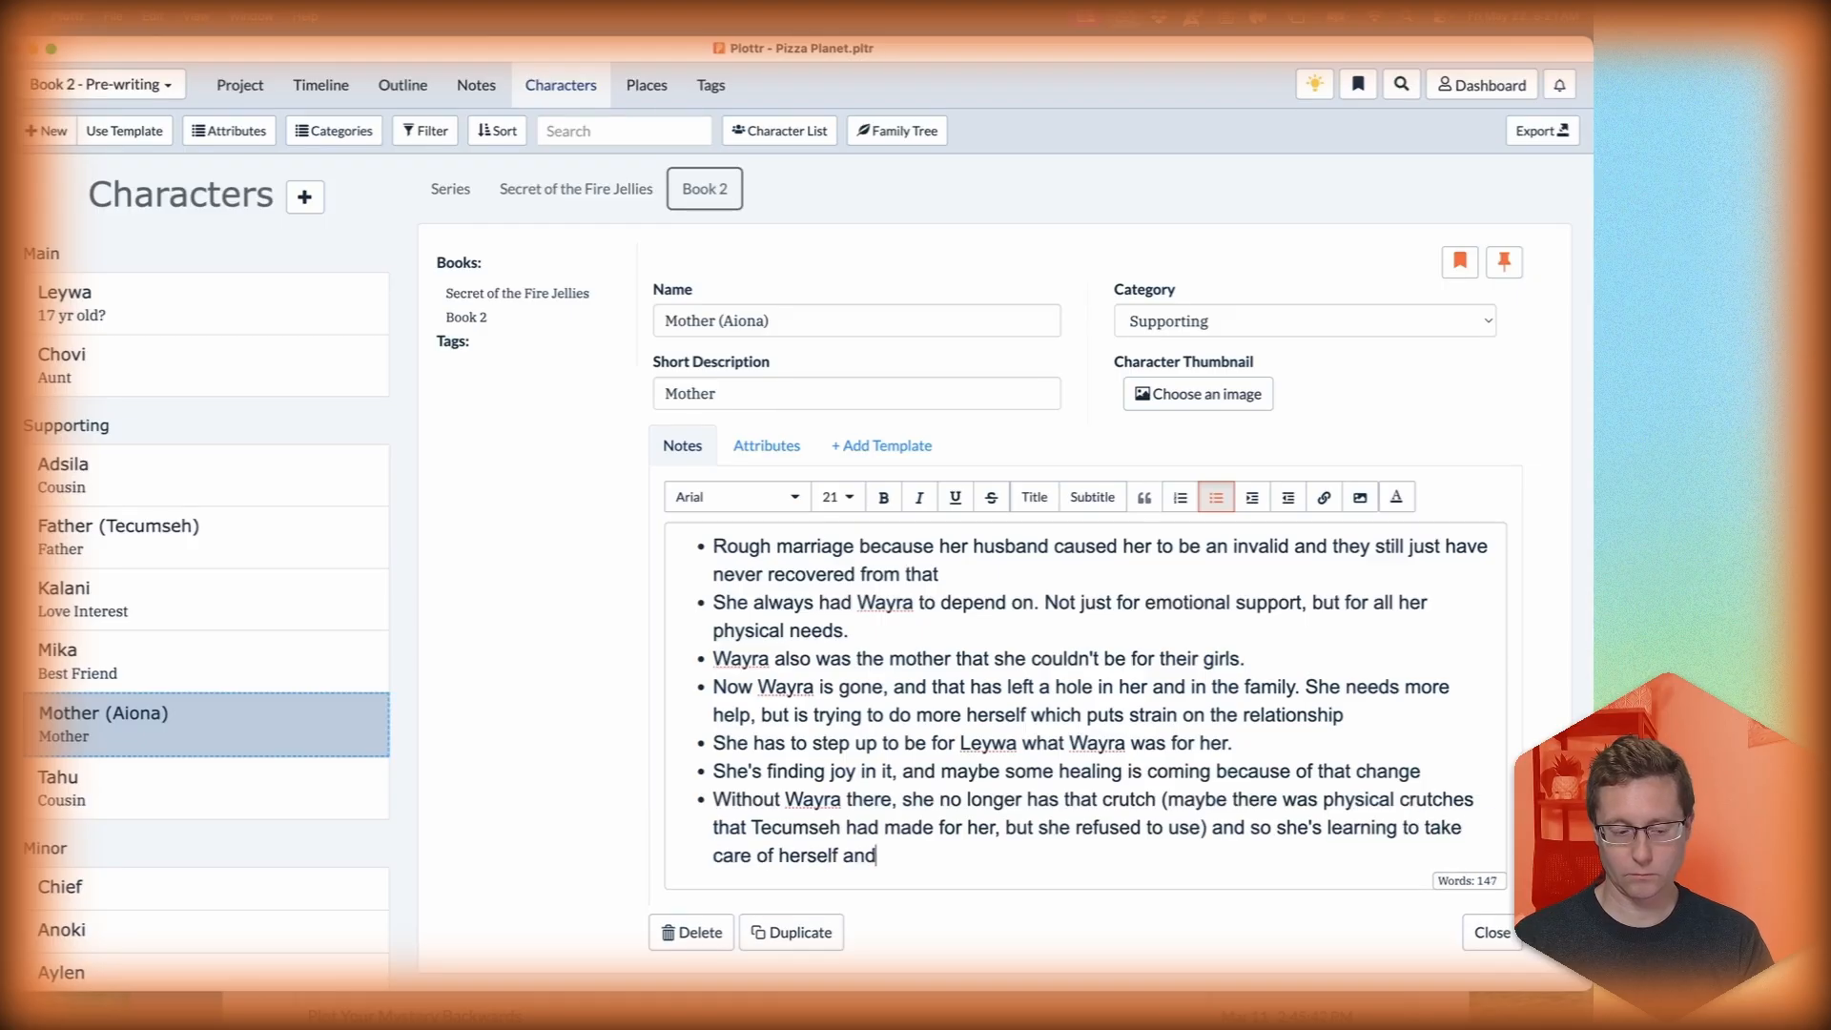
{"action": "type", "text": " the family, and in the process"}
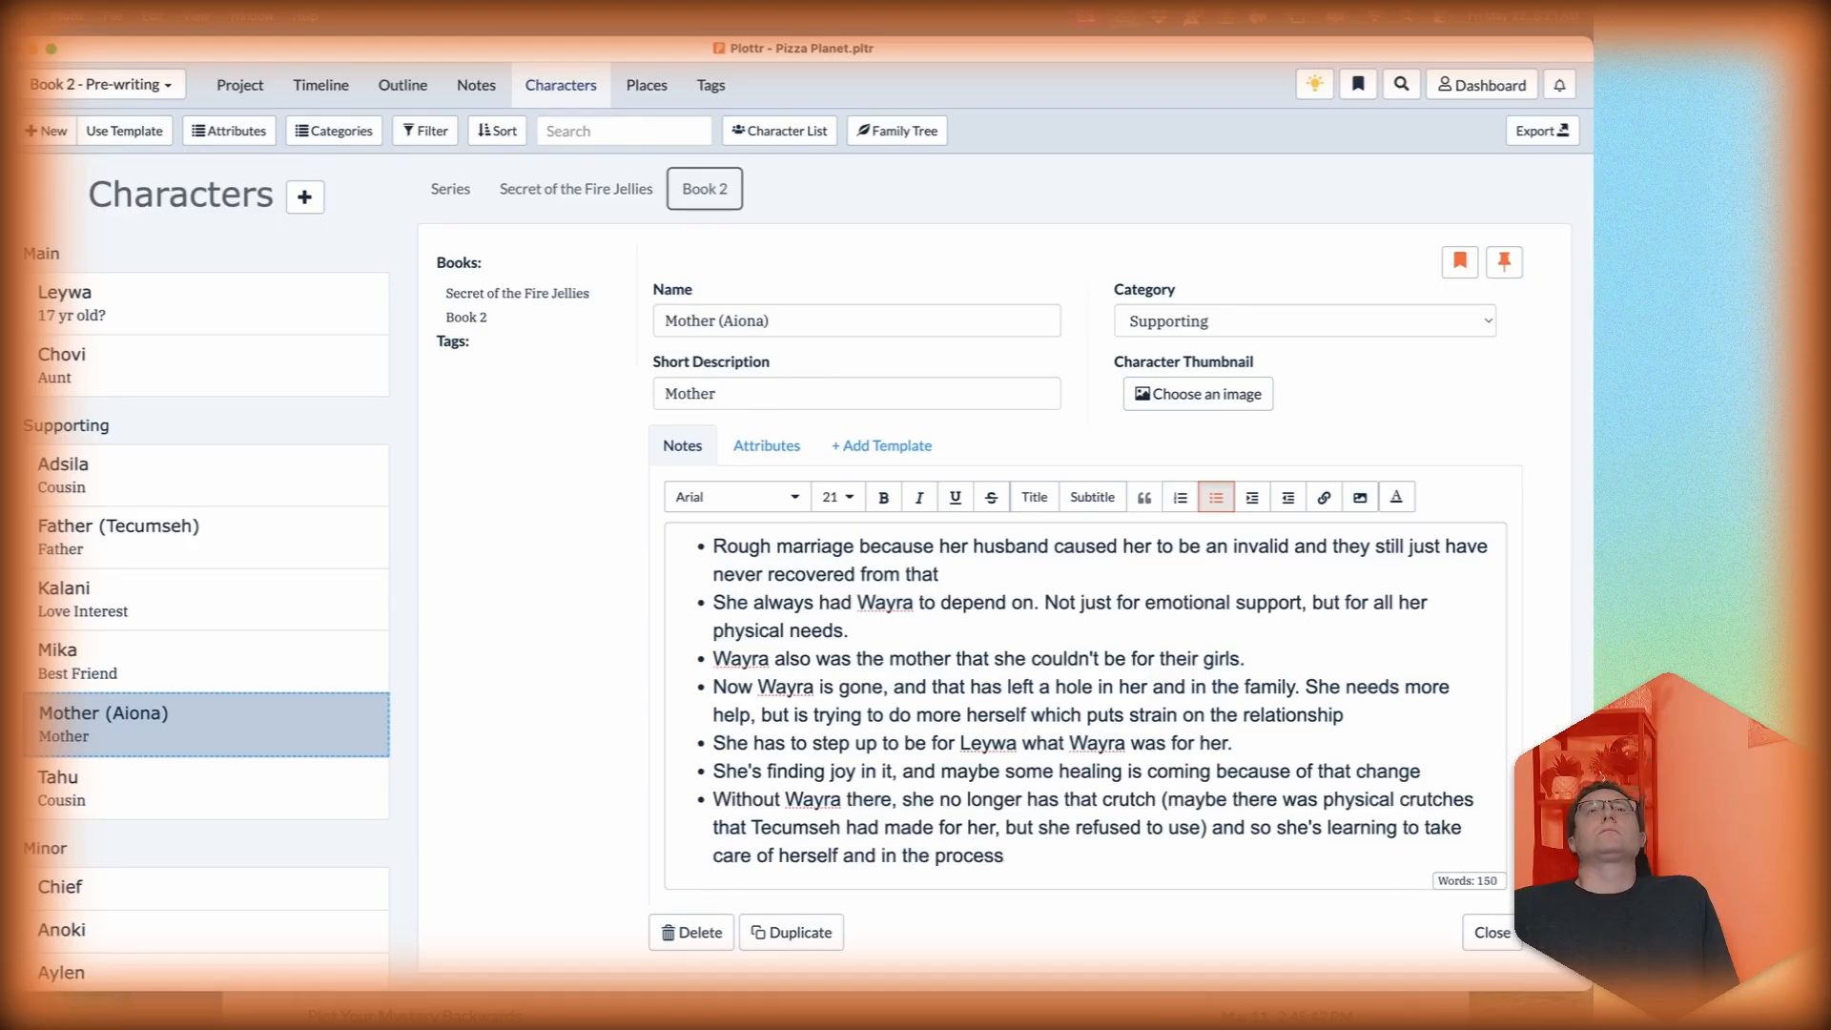
{"action": "type", "text": " there's emotional healing"}
Insert "and the family," after "herself" and "there's" before "emotional healing", and extend the bullet with "within her marriage and with Leywa that's happening.".
{"action": "key", "text": "alt+Left"}
{"action": "key", "text": "alt+Left"}
{"action": "key", "text": "alt+Left"}
{"action": "key", "text": "alt+Left"}
{"action": "key", "text": "alt+Left"}
{"action": "key", "text": "alt+Left"}
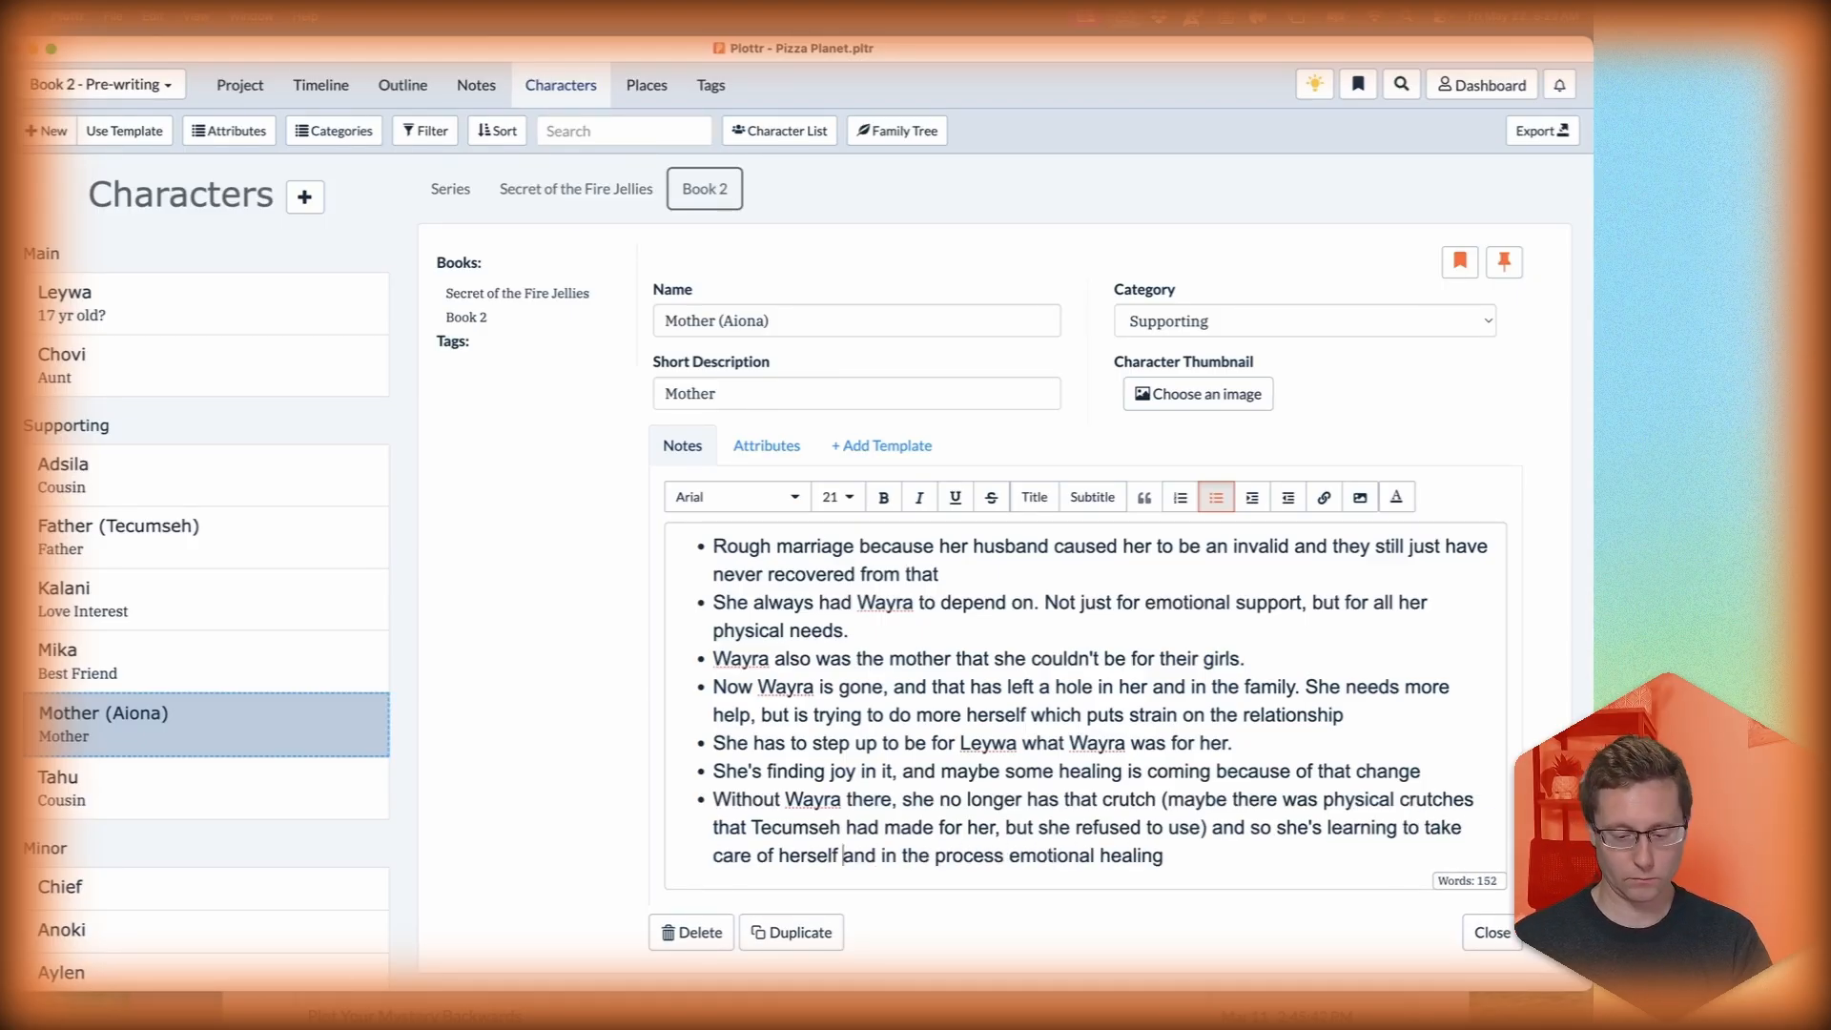
{"action": "type", "text": "and the family,"}
{"action": "key", "text": "alt+Right"}
{"action": "key", "text": "alt+Right"}
{"action": "key", "text": "alt+Right"}
{"action": "key", "text": "alt+Right"}
{"action": "type", "text": "there's"}
{"action": "key", "text": "super+Right"}
{"action": "type", "text": "within her marriage and with Leywa that's happening."}
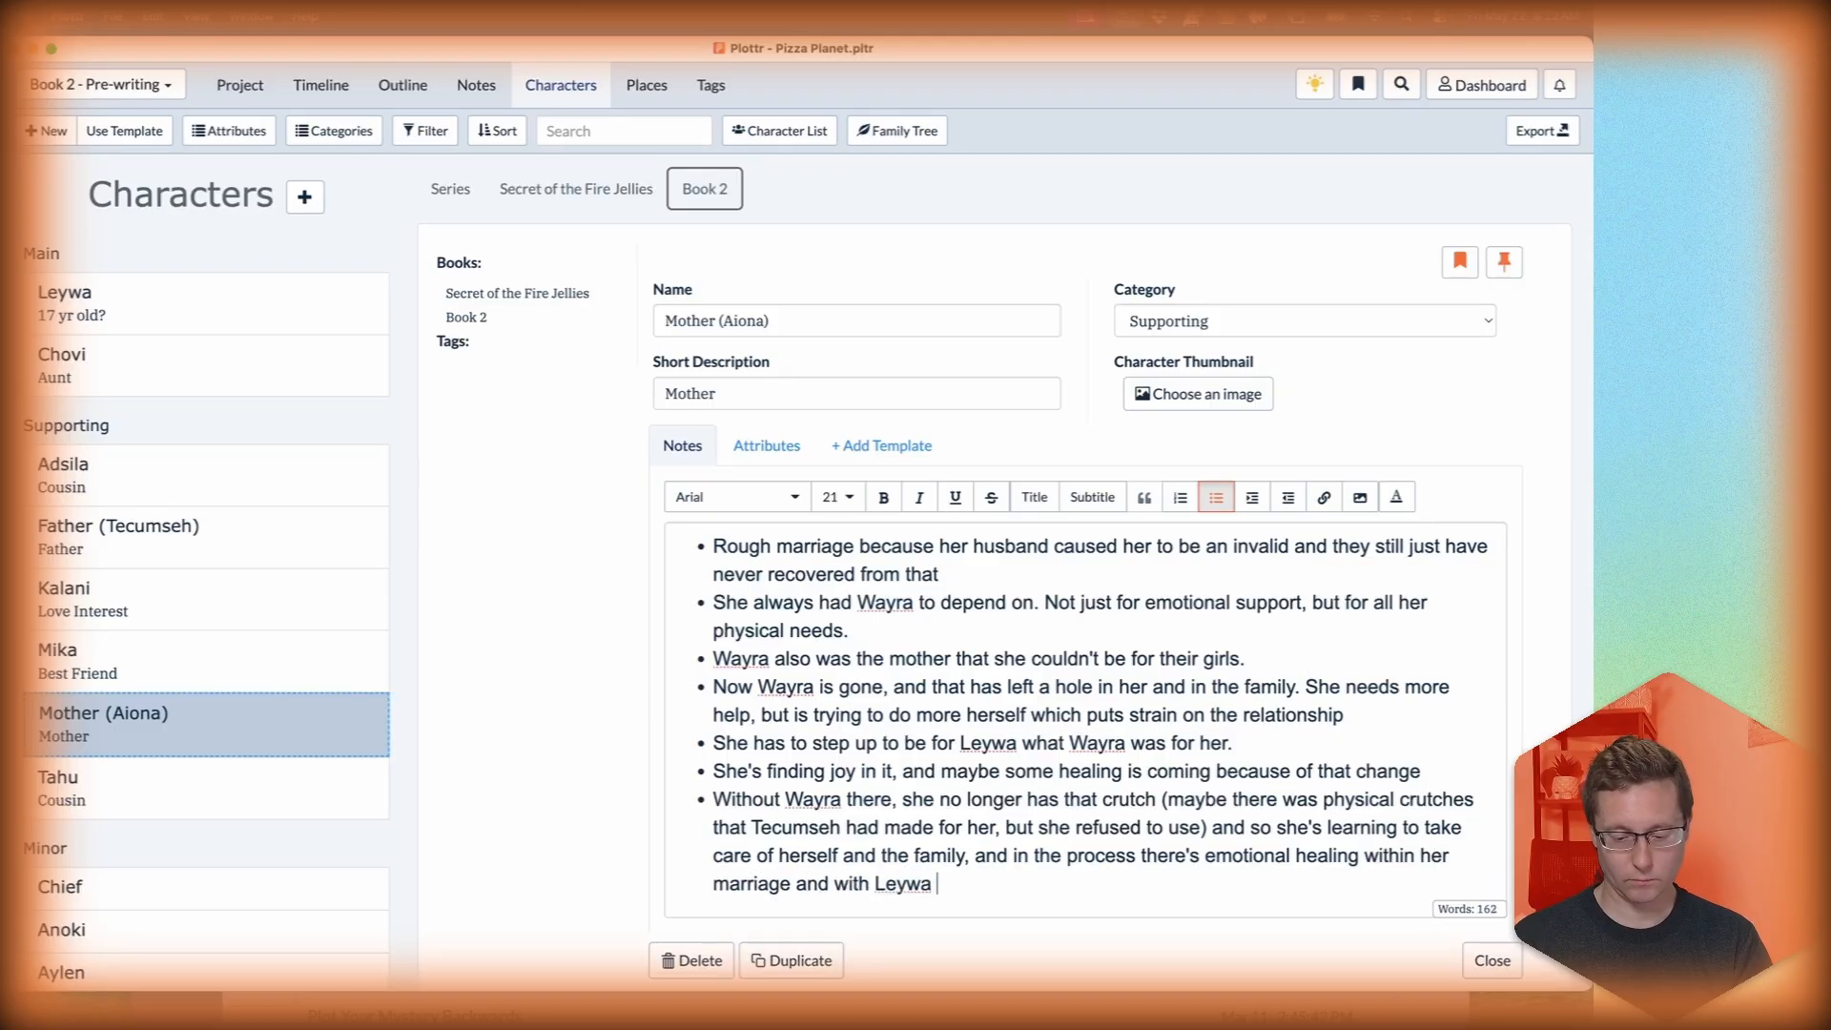
Start a bulleted list in Father (Tecumseh)'s notes: "His marriage with Aiona started out rough because of the accident which left her paralyzed from the waist down.".
{"action": "left_click", "coordinate": [216, 559]}
{"action": "left_click", "coordinate": [1217, 497]}
{"action": "type", "text": "His marriage wi"}
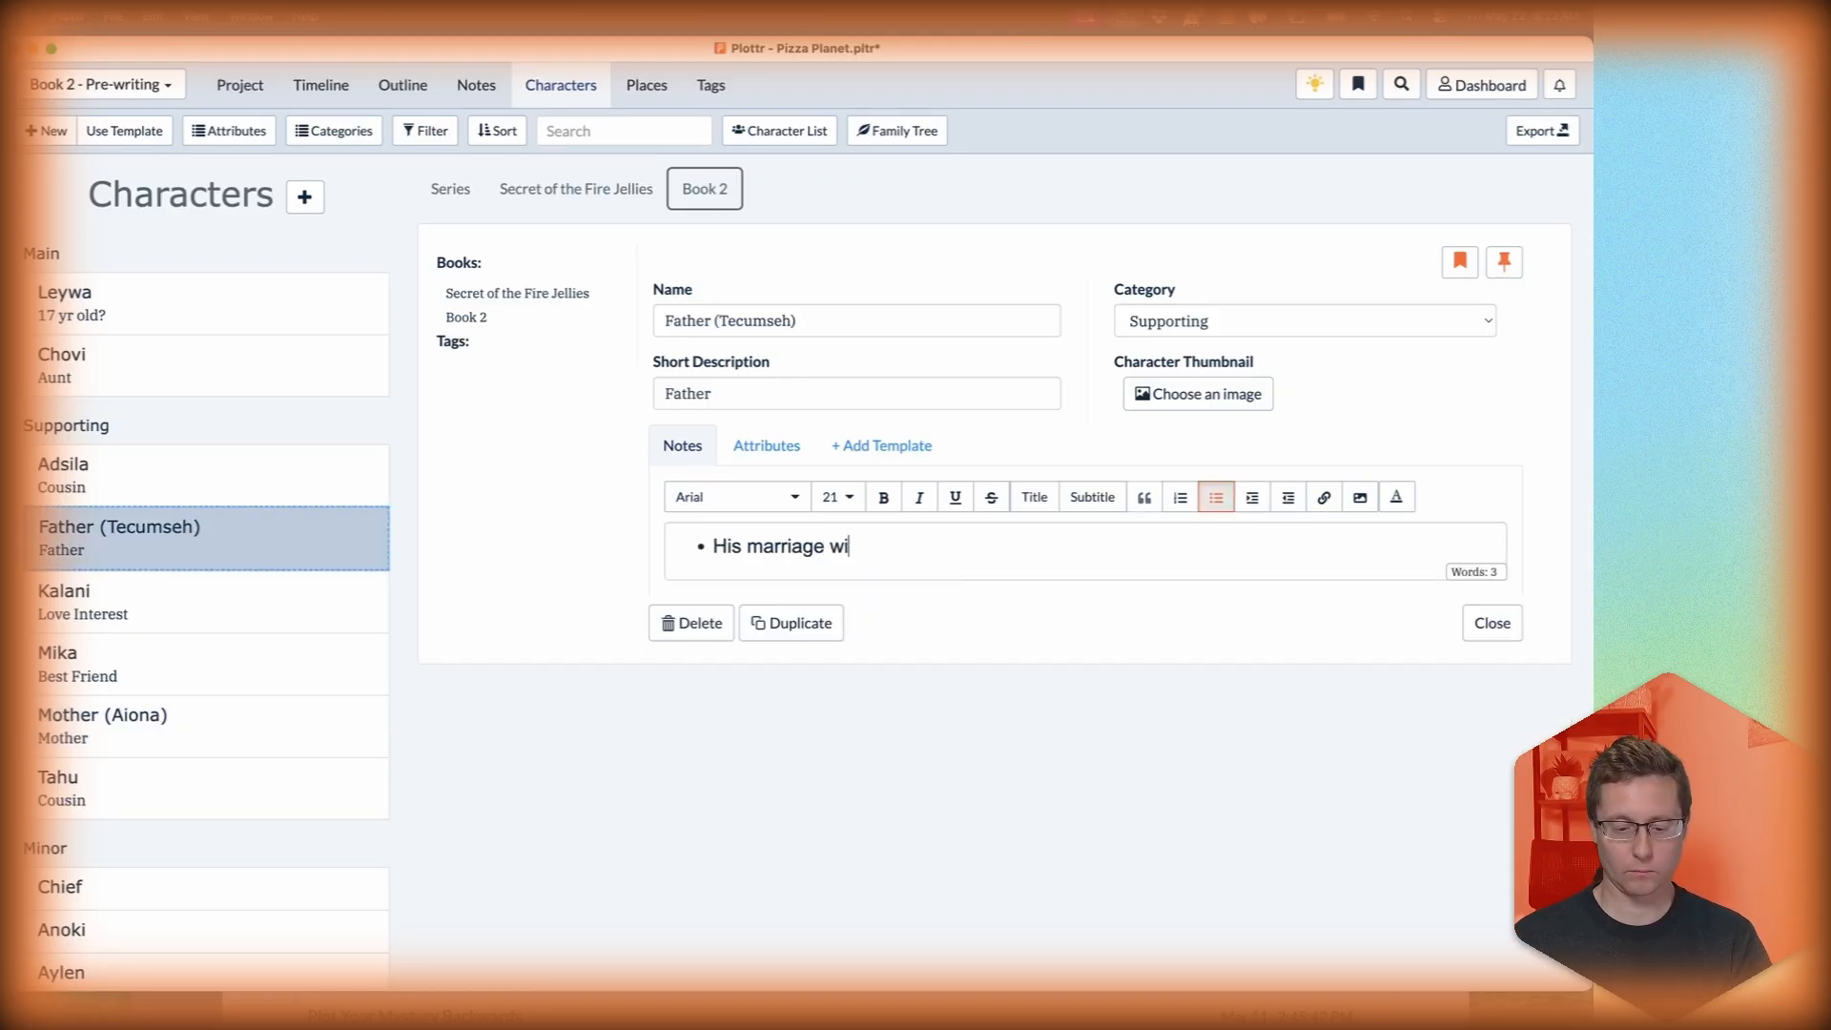
{"action": "type", "text": "th Aiona started out rough because of the mistake he made which"}
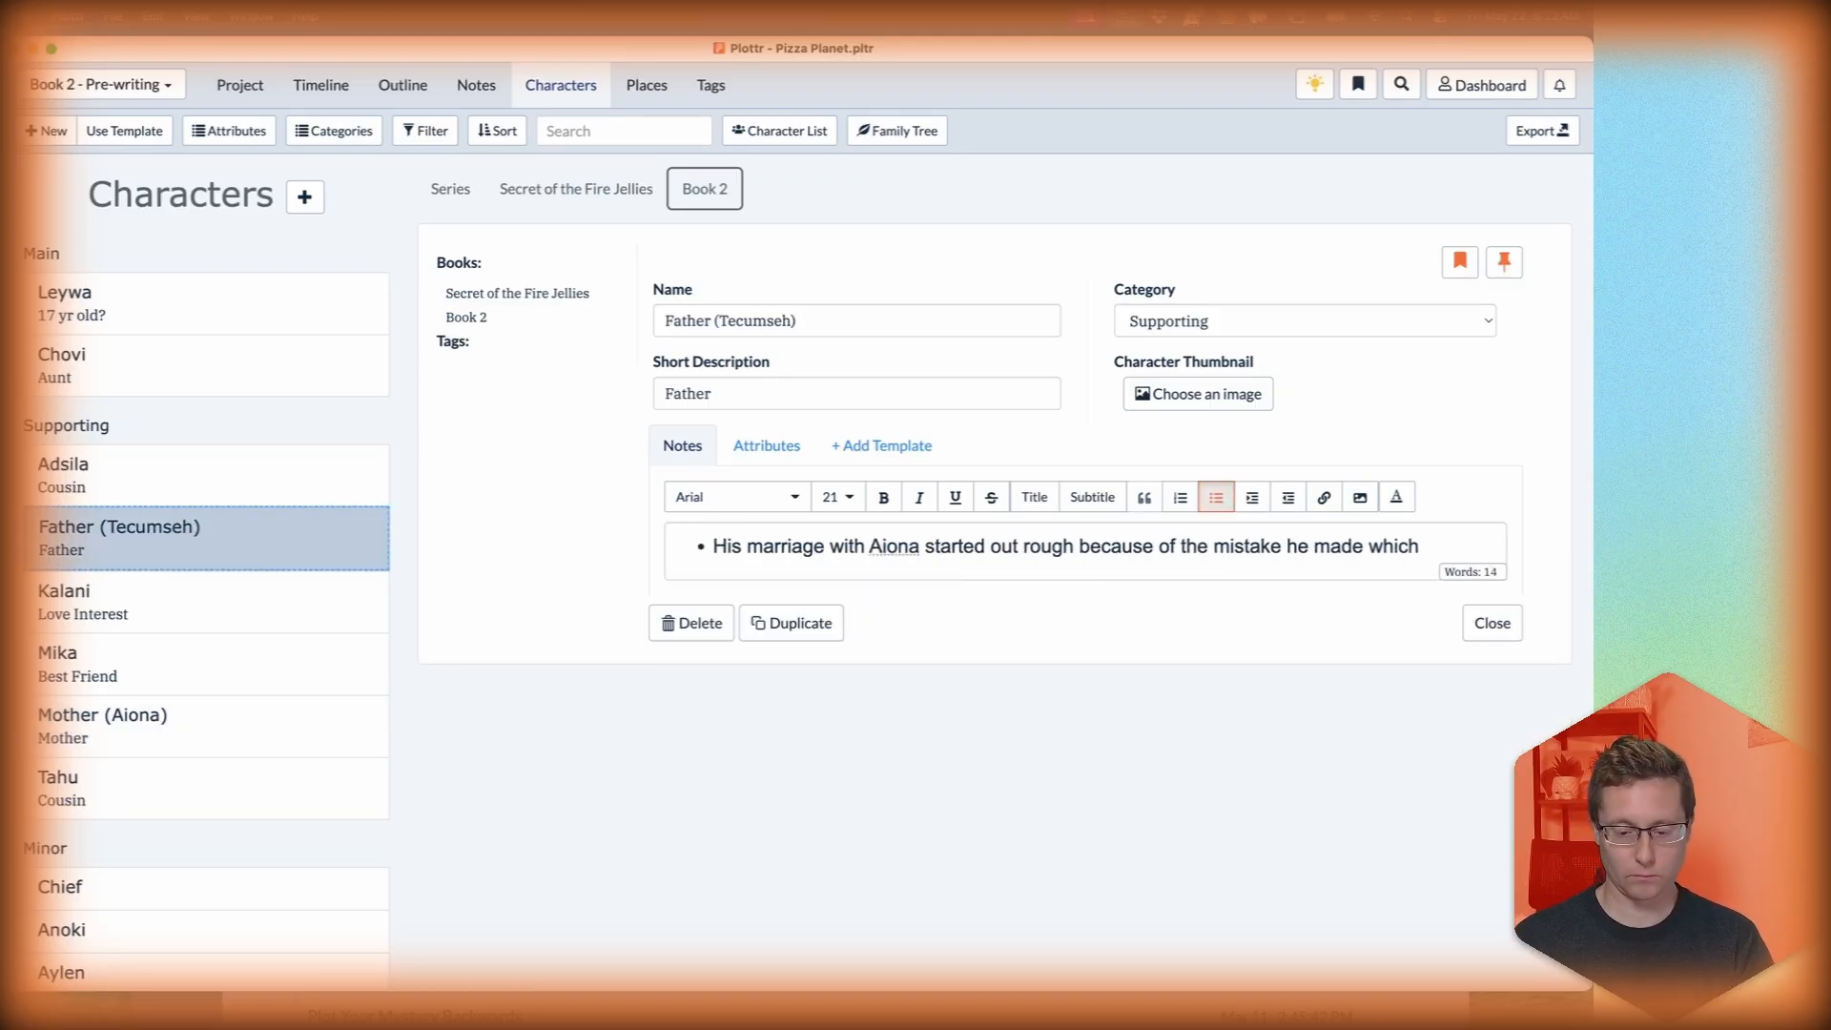
{"action": "key", "text": "alt+BackSpace"}
{"action": "key", "text": "alt+BackSpace"}
{"action": "key", "text": "alt+BackSpace"}
{"action": "key", "text": "alt+BackSpace"}
{"action": "type", "text": "accident which "}
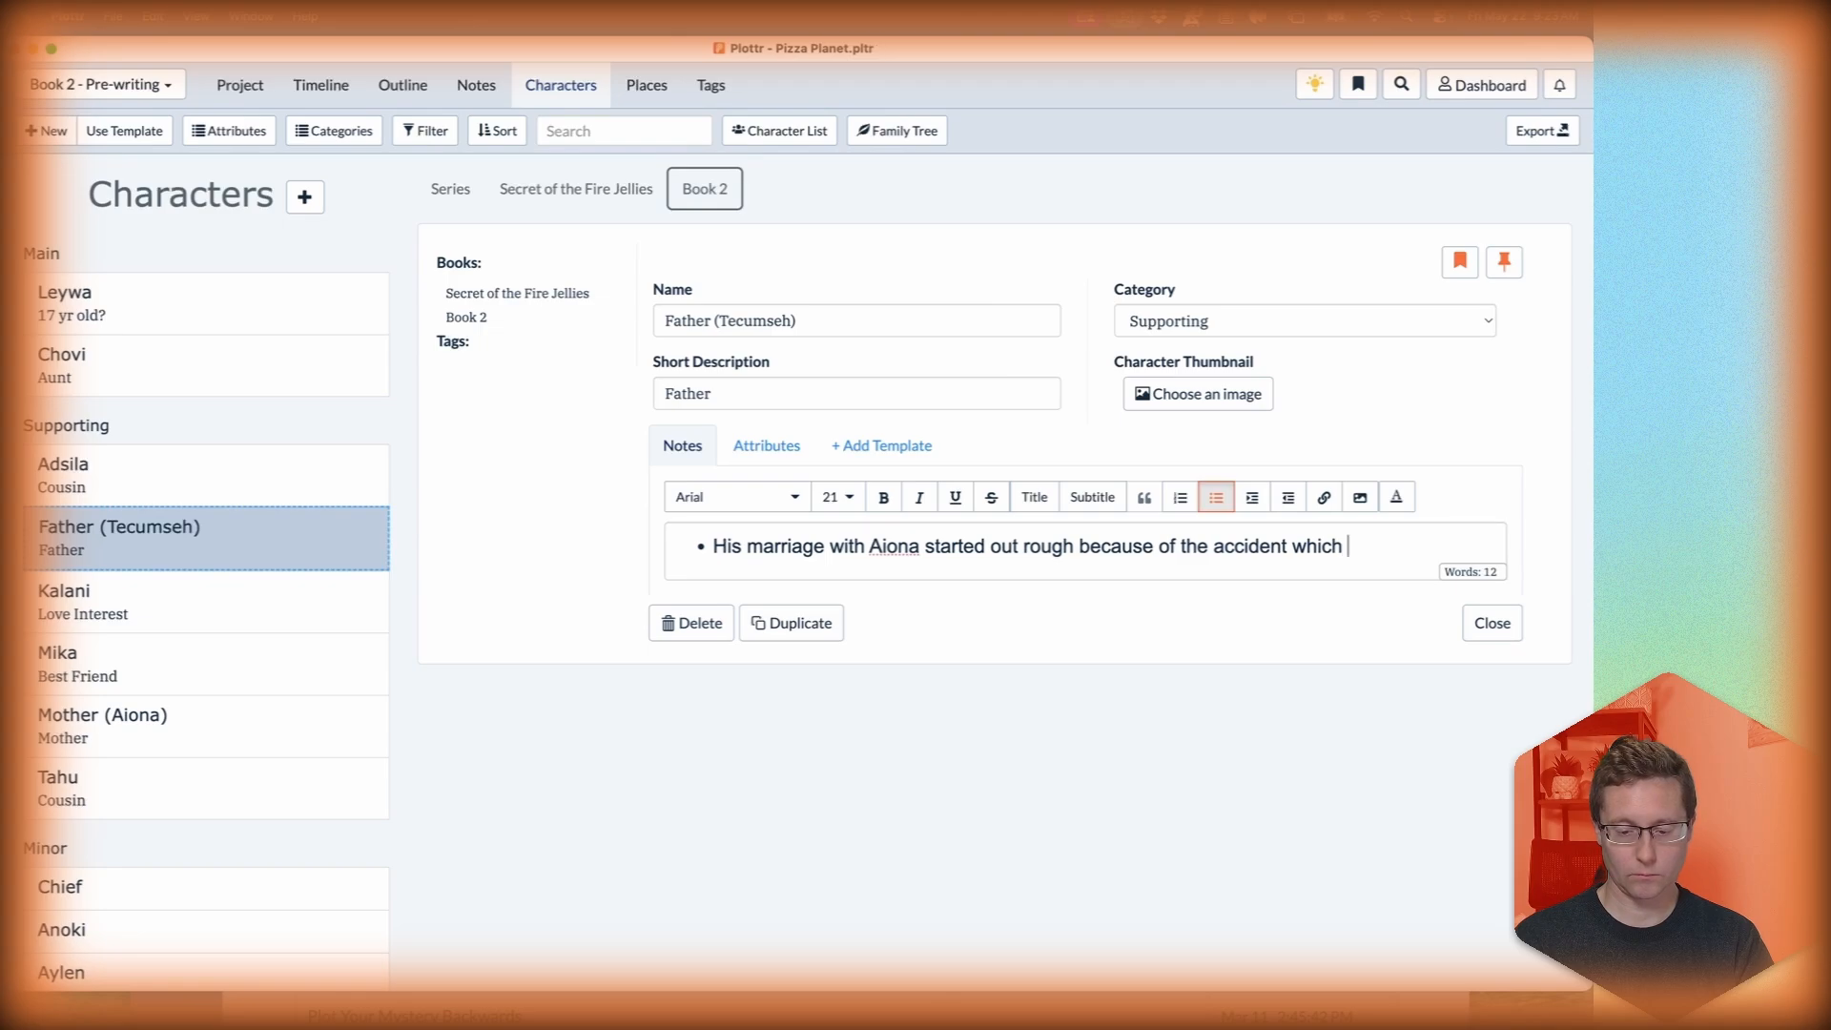
{"action": "type", "text": "left her paralyzed from the waist down."}
Add the bullet "He's always felt guilty for it and Aiona has made him feel more guilty for it".
{"action": "key", "text": "Return"}
{"action": "type", "text": "He's always"}
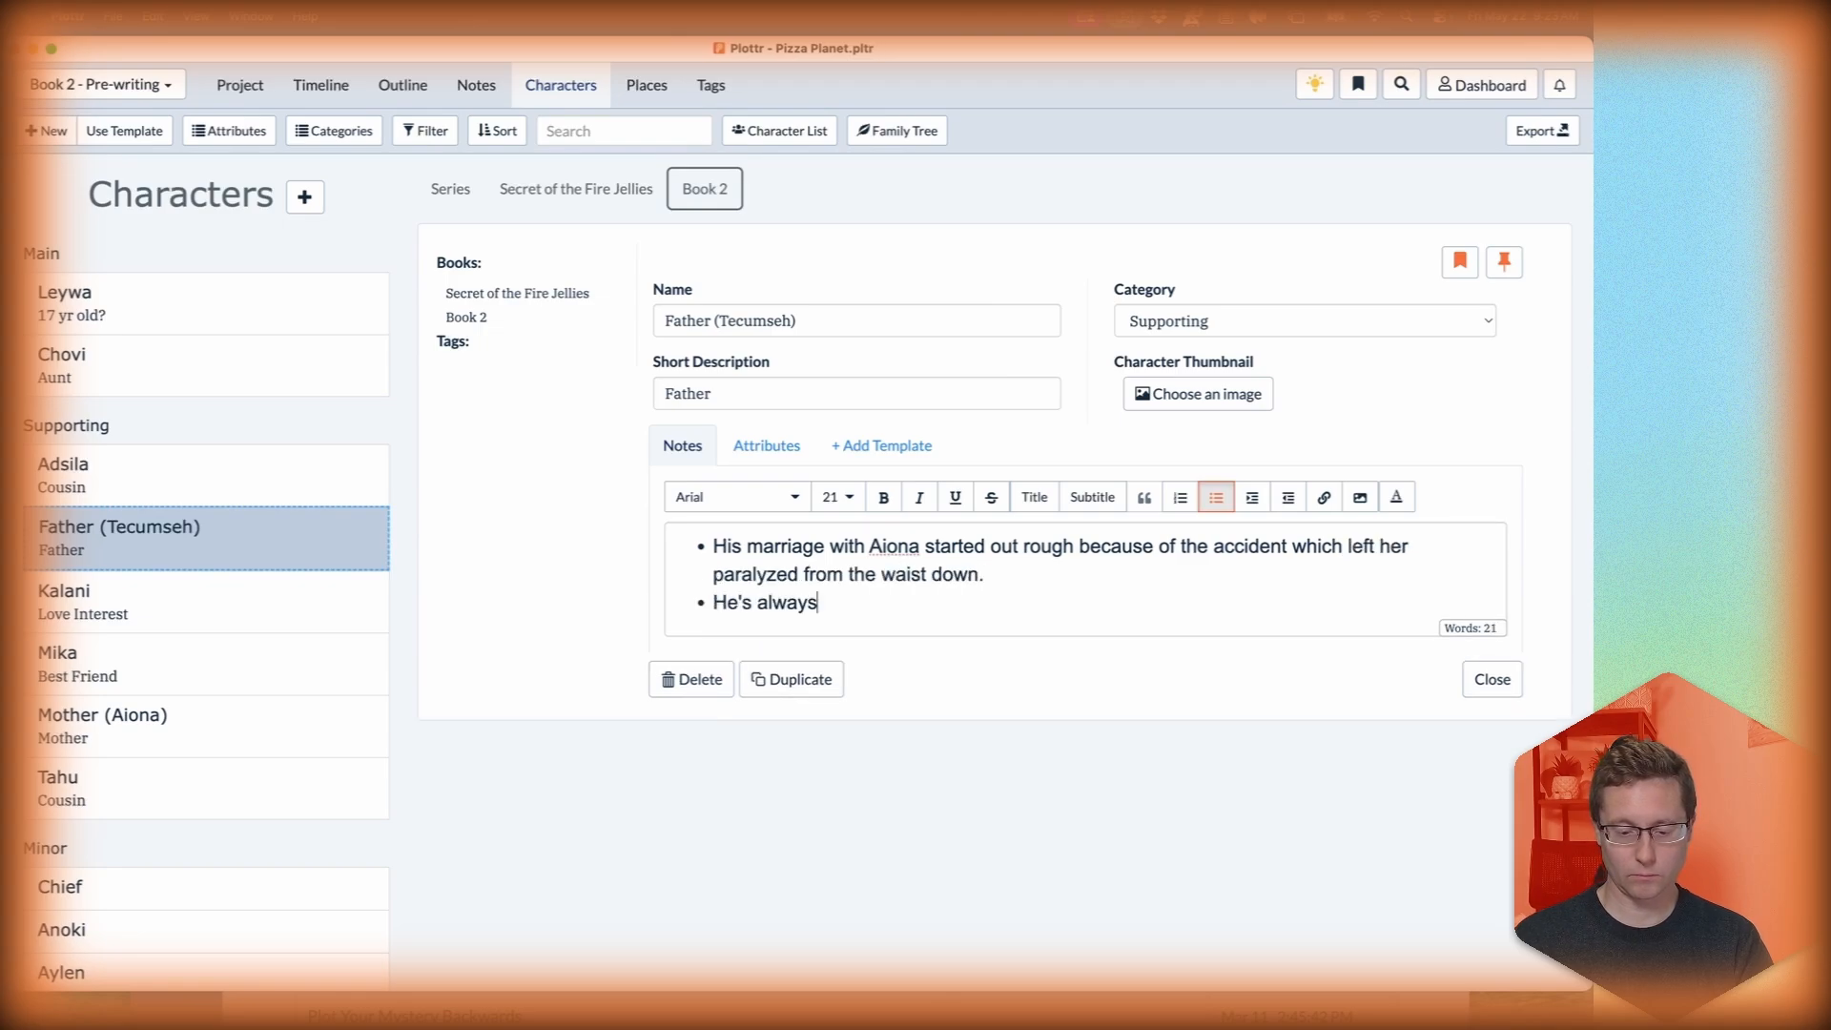
{"action": "type", "text": " felt guilty for it and Aiona has made him feel guilty for it"}
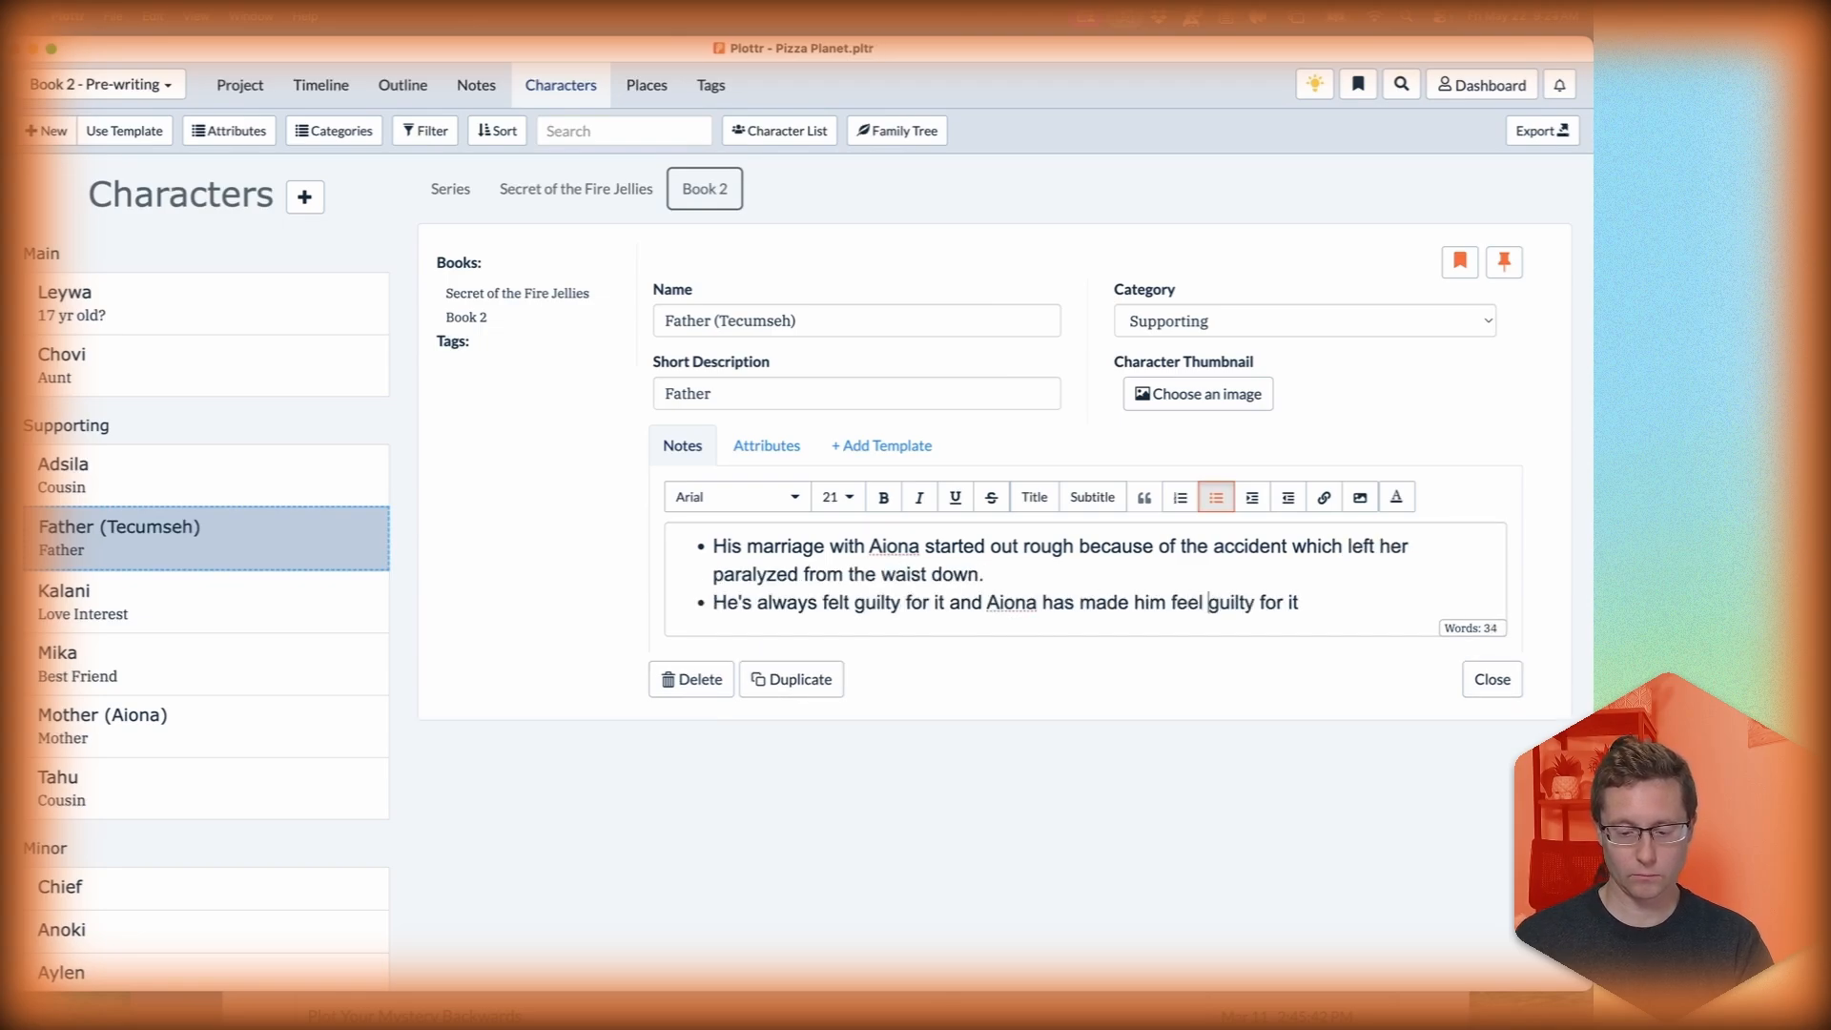
{"action": "left_click", "coordinate": [1208, 603]}
{"action": "type", "text": "more"}
Begin a bullet with "Now that Wayra isn't" and insert the bullet "Wayra was always a buffer for them" above it.
{"action": "key", "text": "Return"}
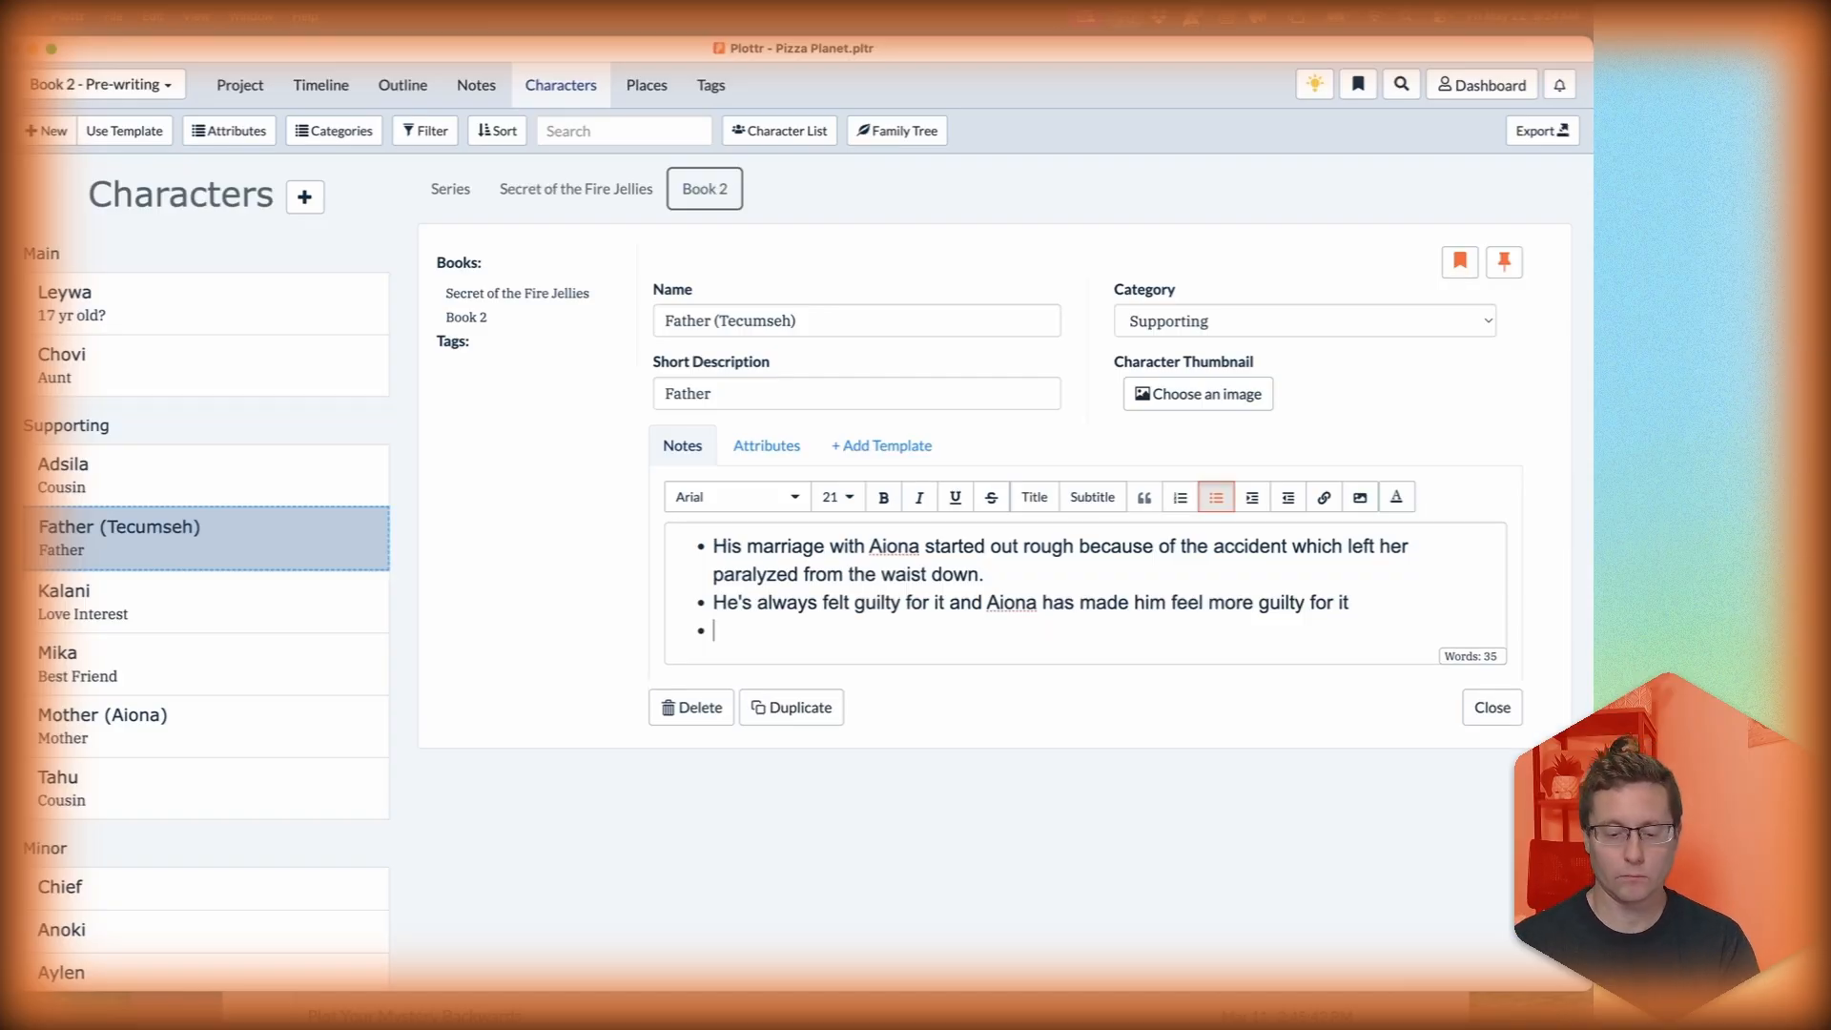
{"action": "type", "text": "Now that Wayra isn't"}
{"action": "key", "text": "super+Left"}
{"action": "key", "text": "Return"}
{"action": "key", "text": "Up"}
{"action": "type", "text": "Wayra was always a buffer for them"}
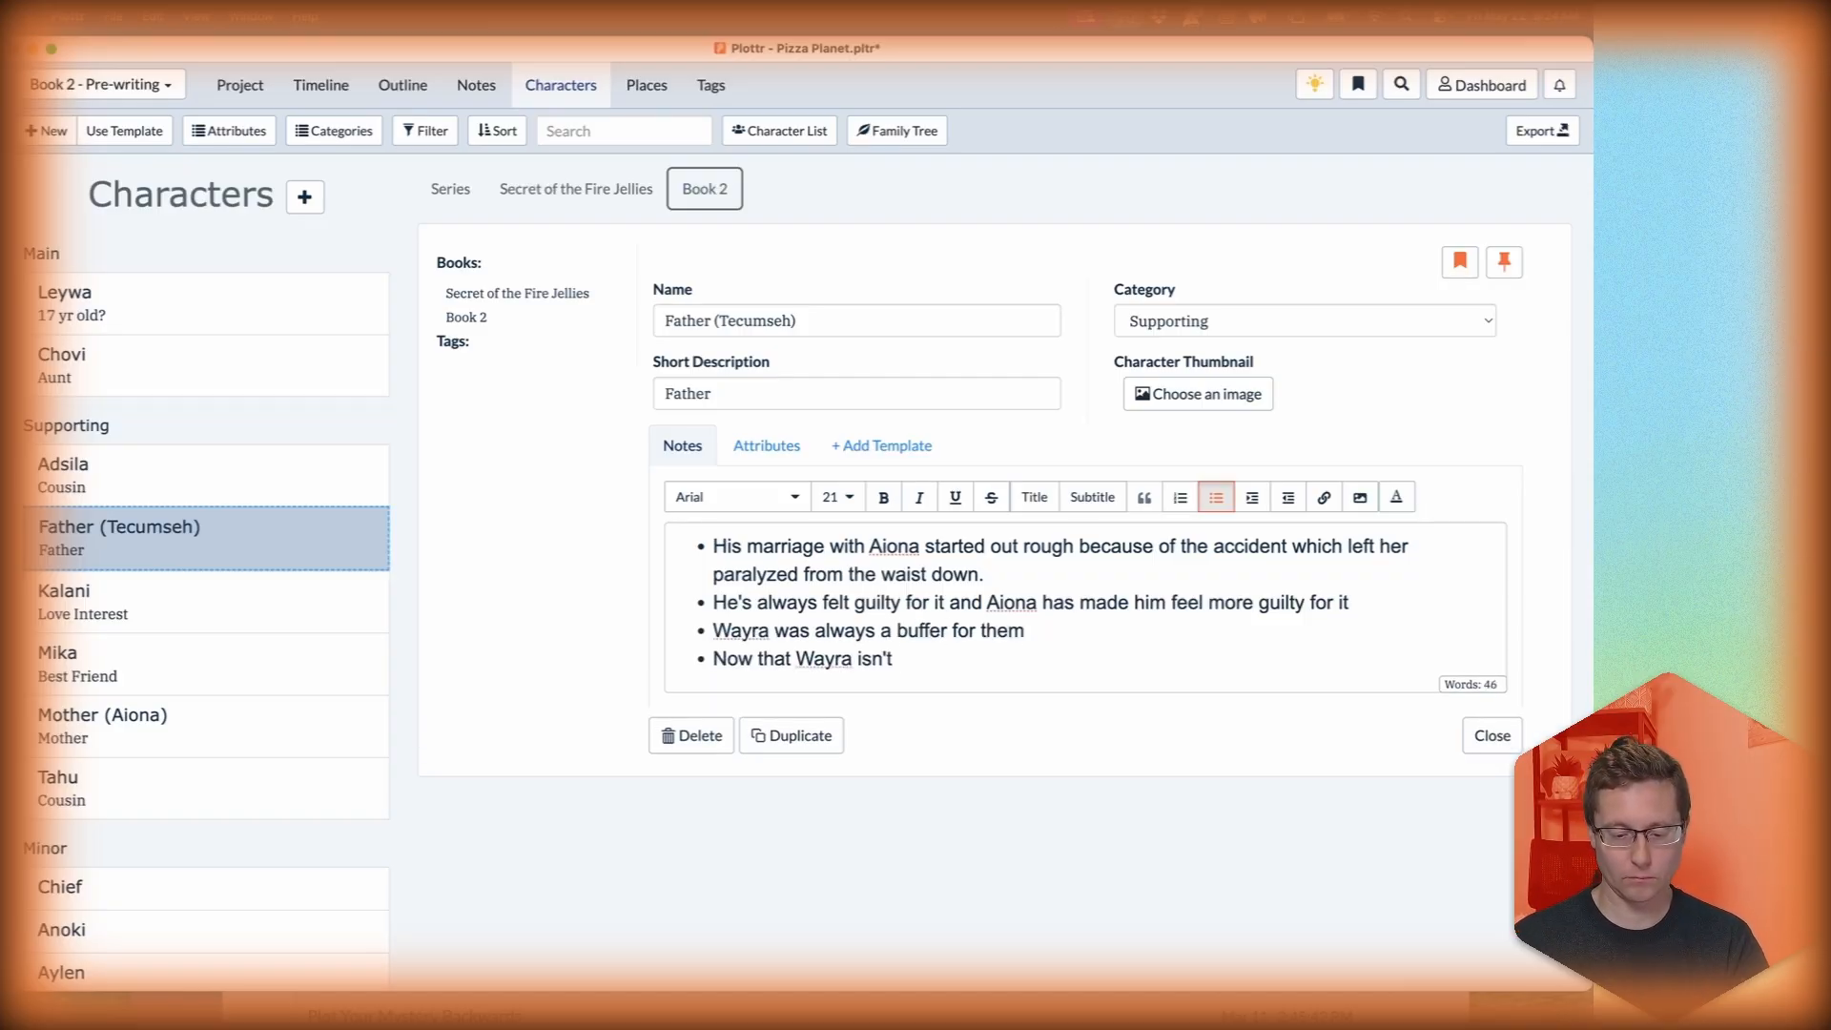
Complete the last bullet: the buffer is gone and he's stressing about his wife meeting her own and the family's physical needs, especially Elloe's.
{"action": "key", "text": "Down"}
{"action": "type", "text": "around, that buffer is gone and he's"}
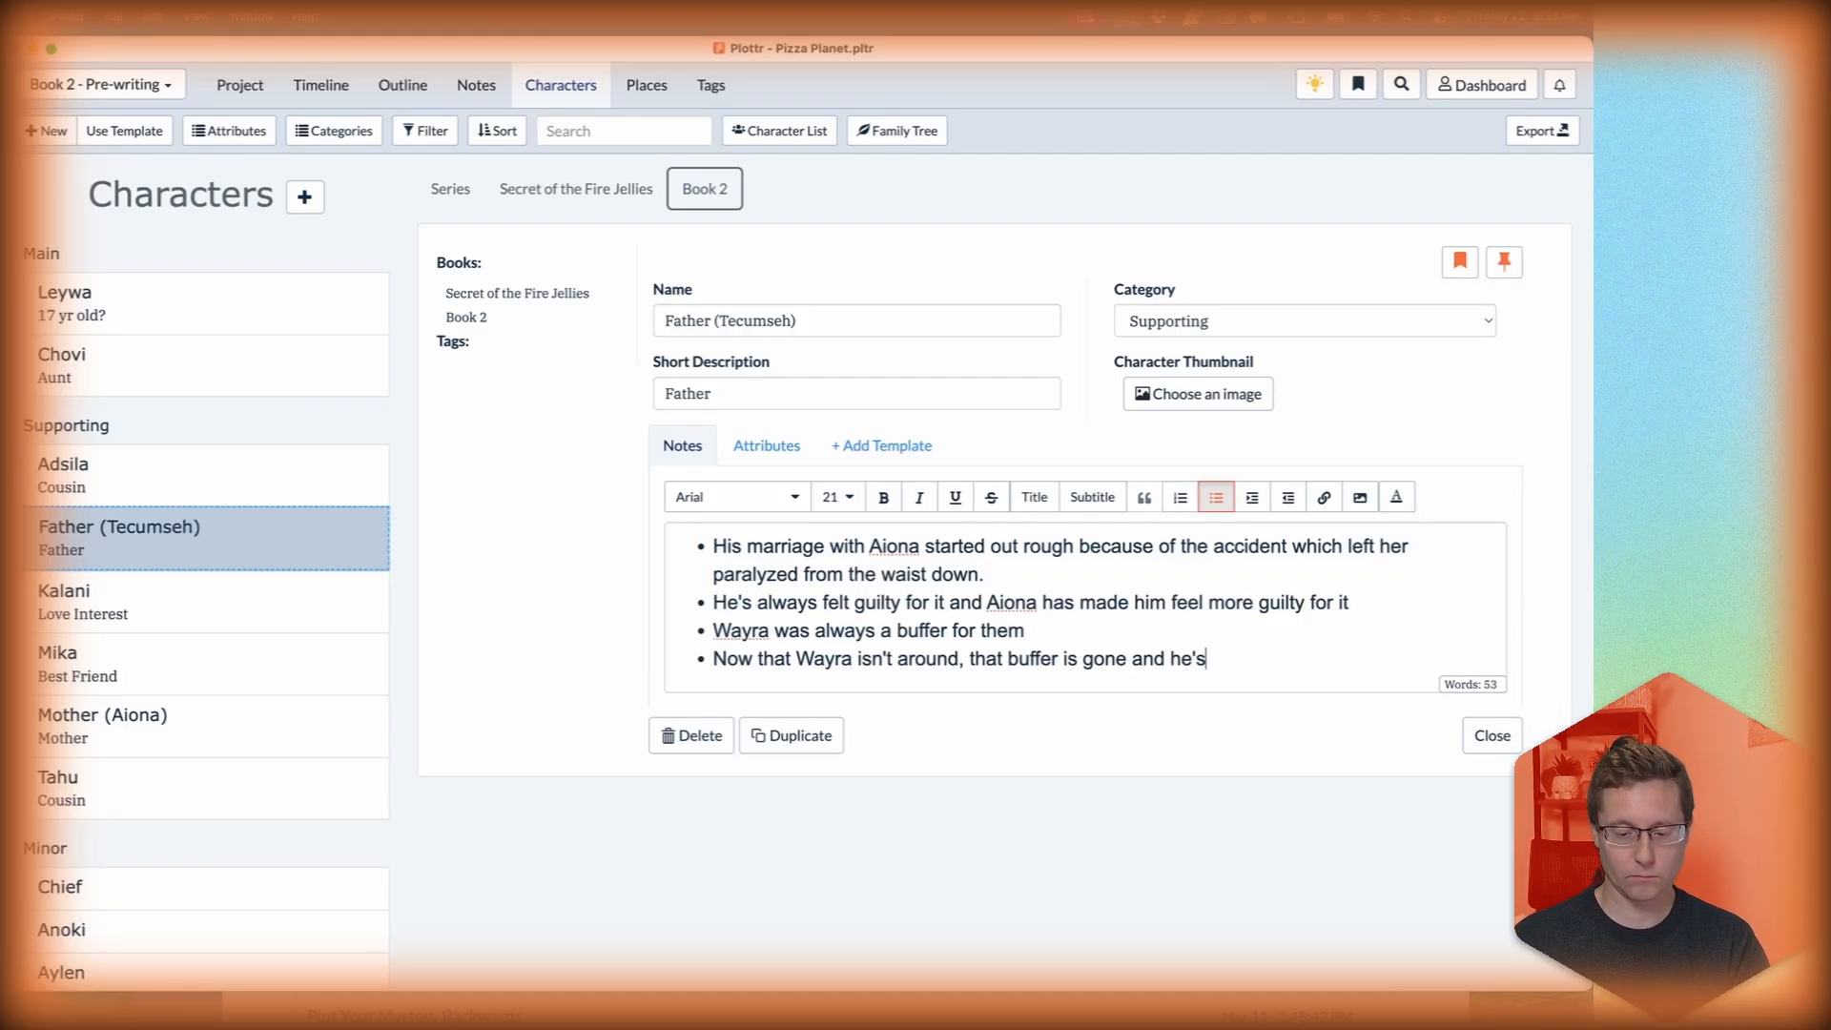
{"action": "type", "text": " stressing about his wife being able to take care of their physical needs (her own and the family's)"}
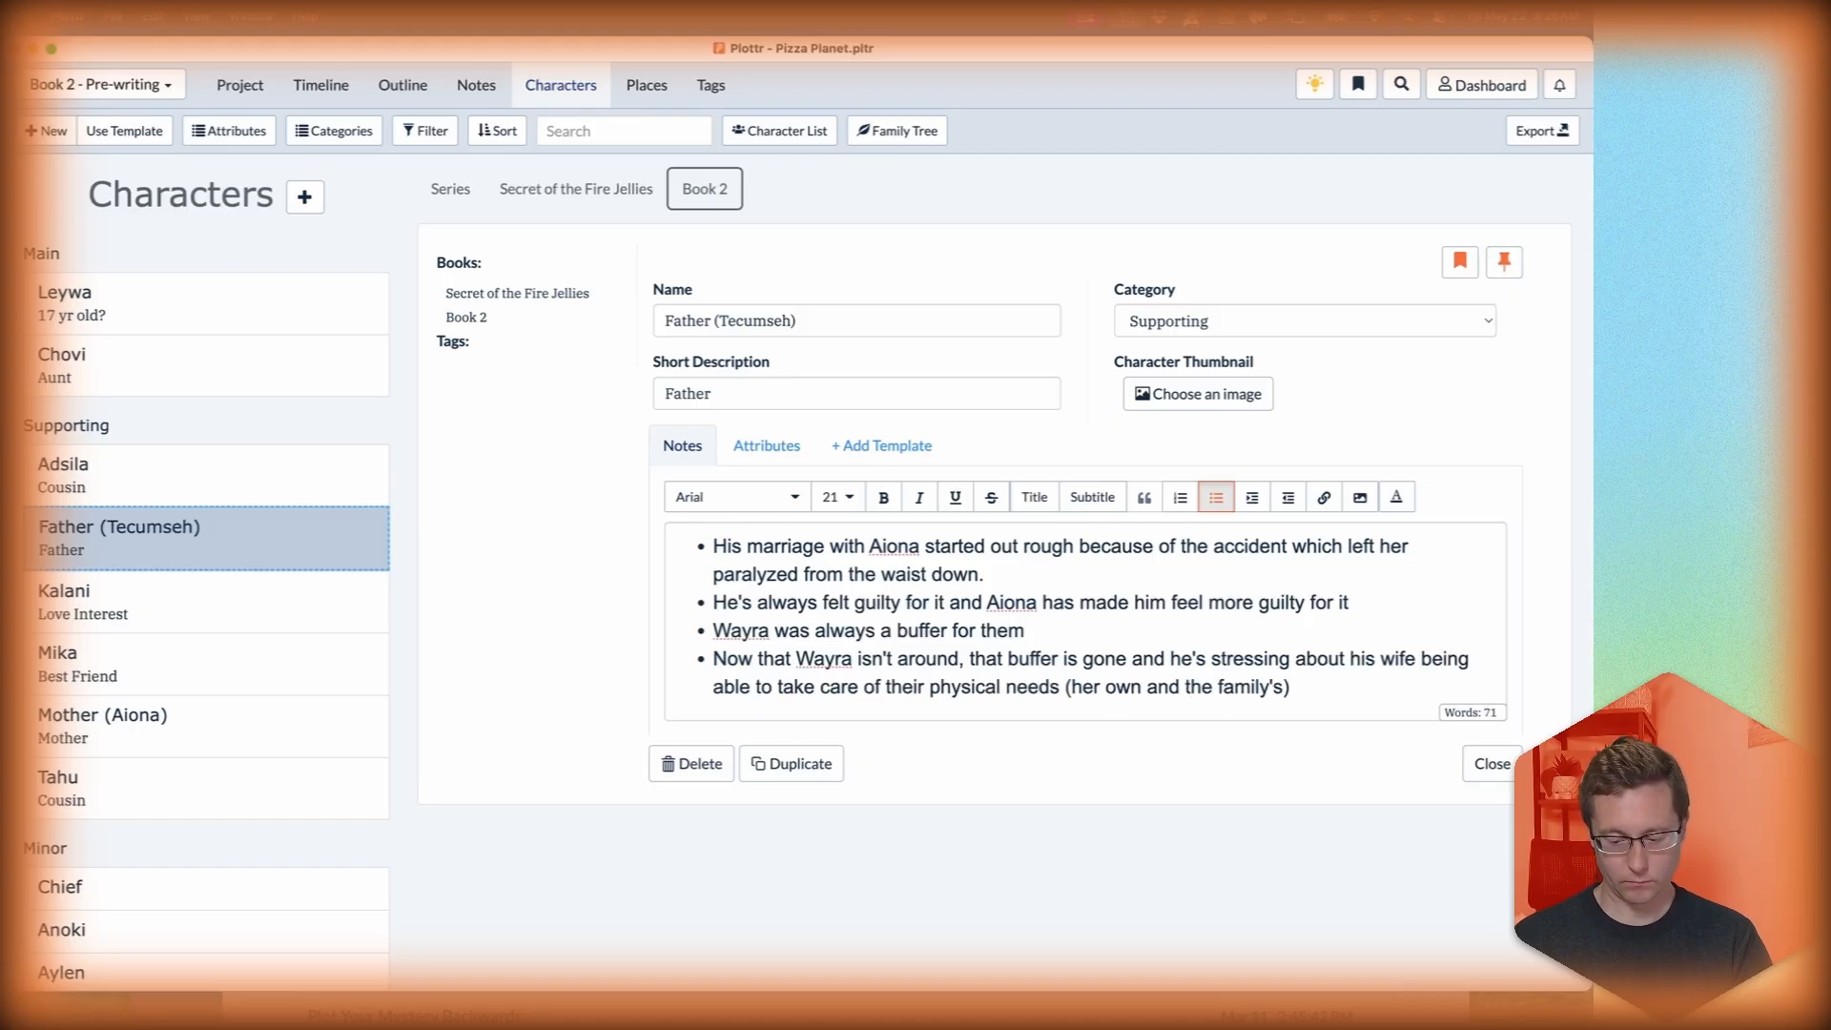
{"action": "key", "text": "Left"}
{"action": "type", "text": "… especially Elloe"}
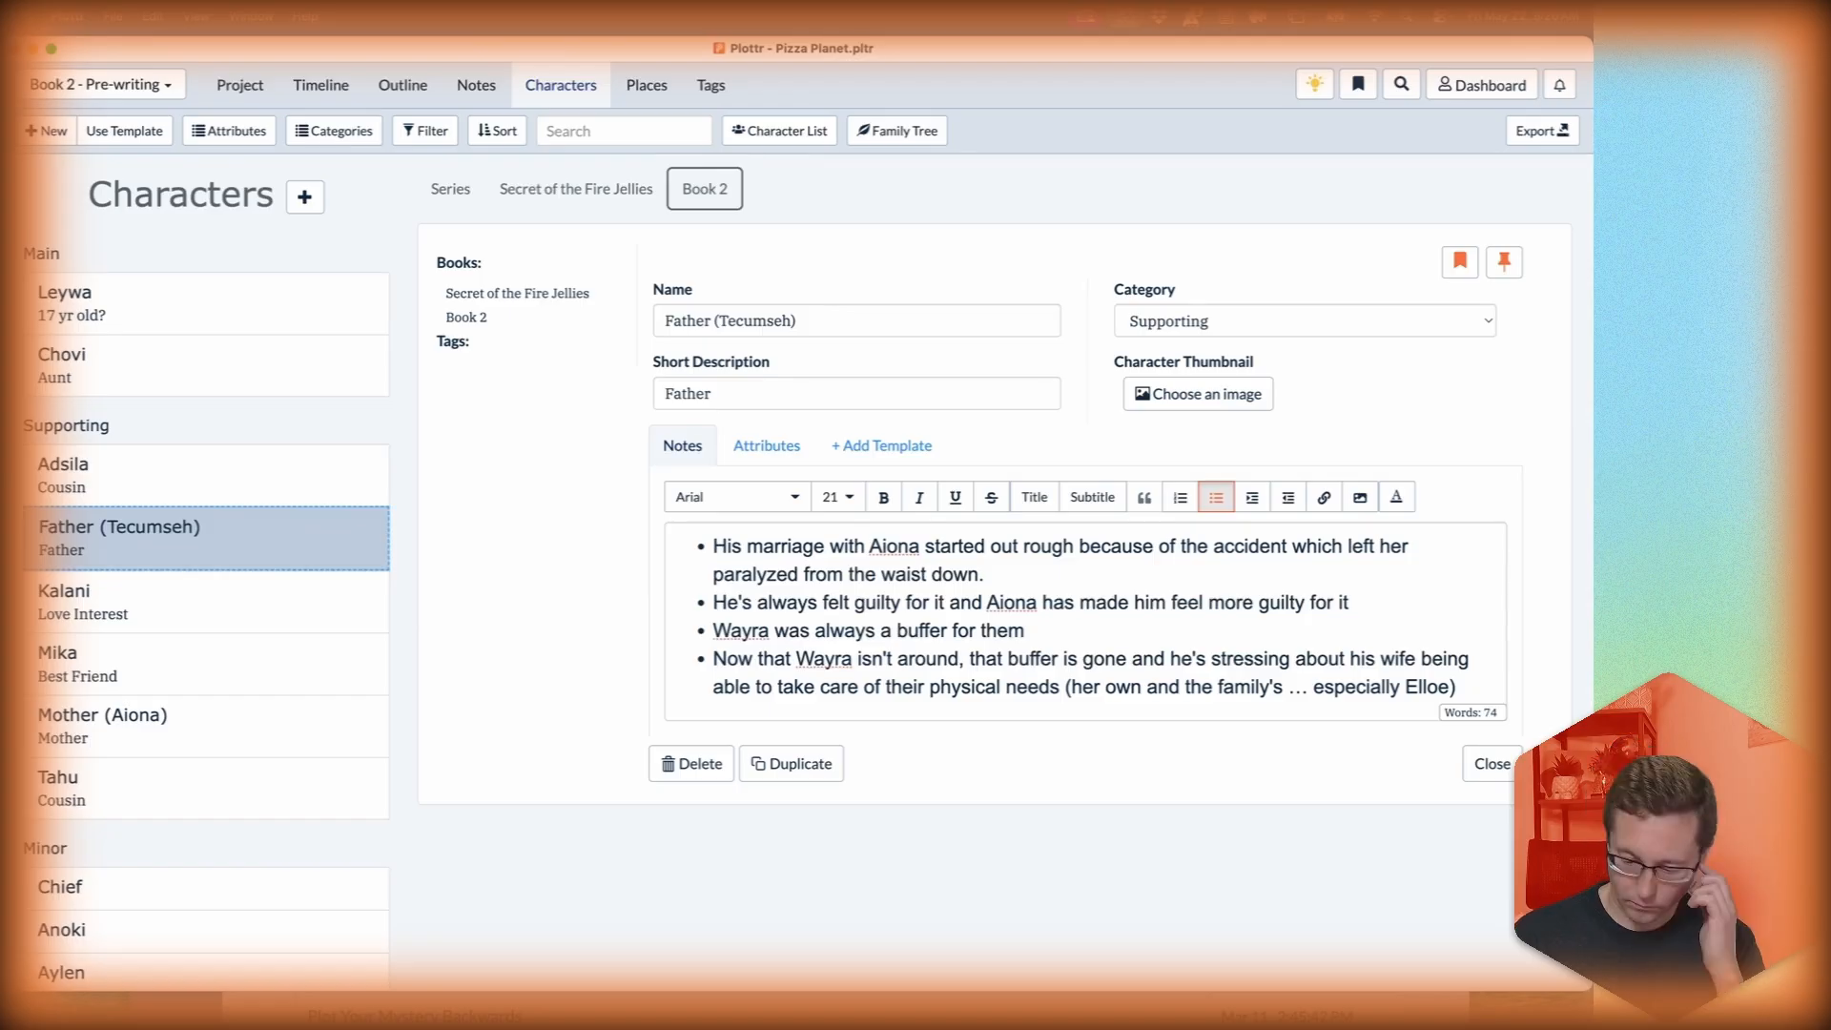
Add a bullet saying Aiona suddenly tries to do more and more, but he's worried she'll blame him for all the suffering it takes.
{"action": "key", "text": "Right"}
{"action": "key", "text": "Return"}
{"action": "type", "text": "Suddenly"}
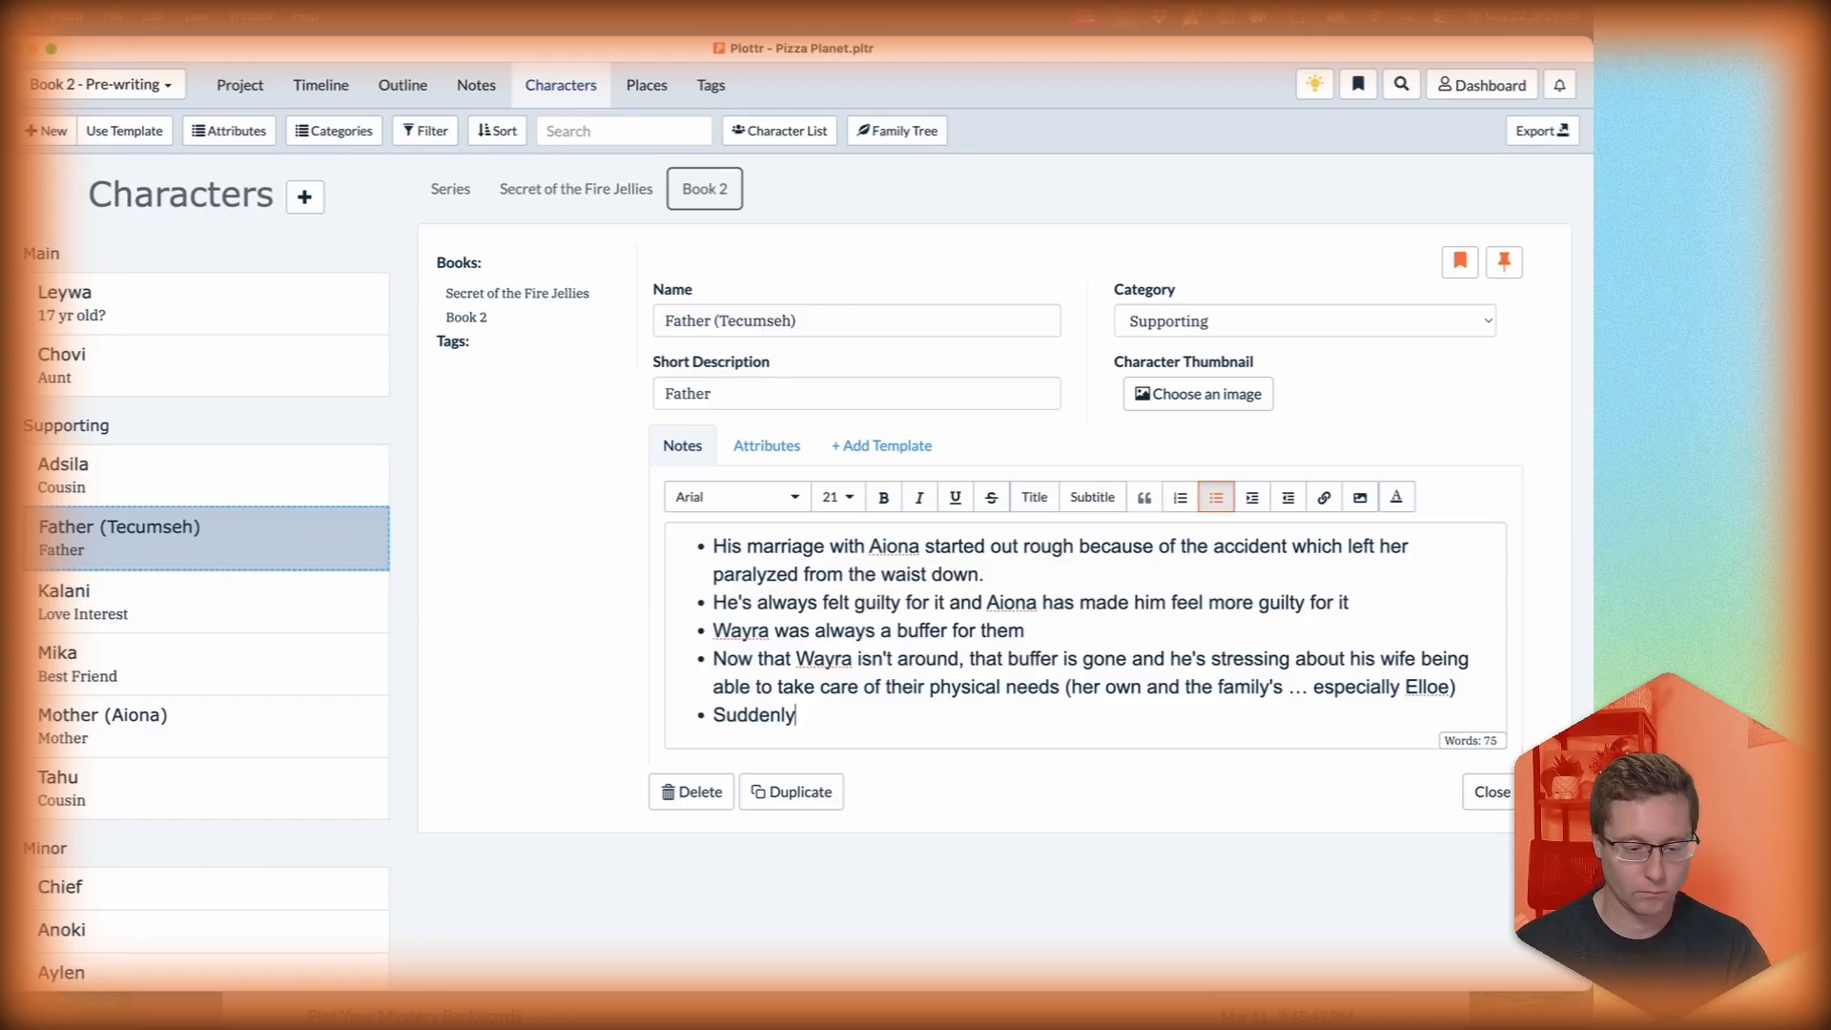
{"action": "type", "text": " Aiona starts trying to do more and more, but he's worried that she's going to blame him"}
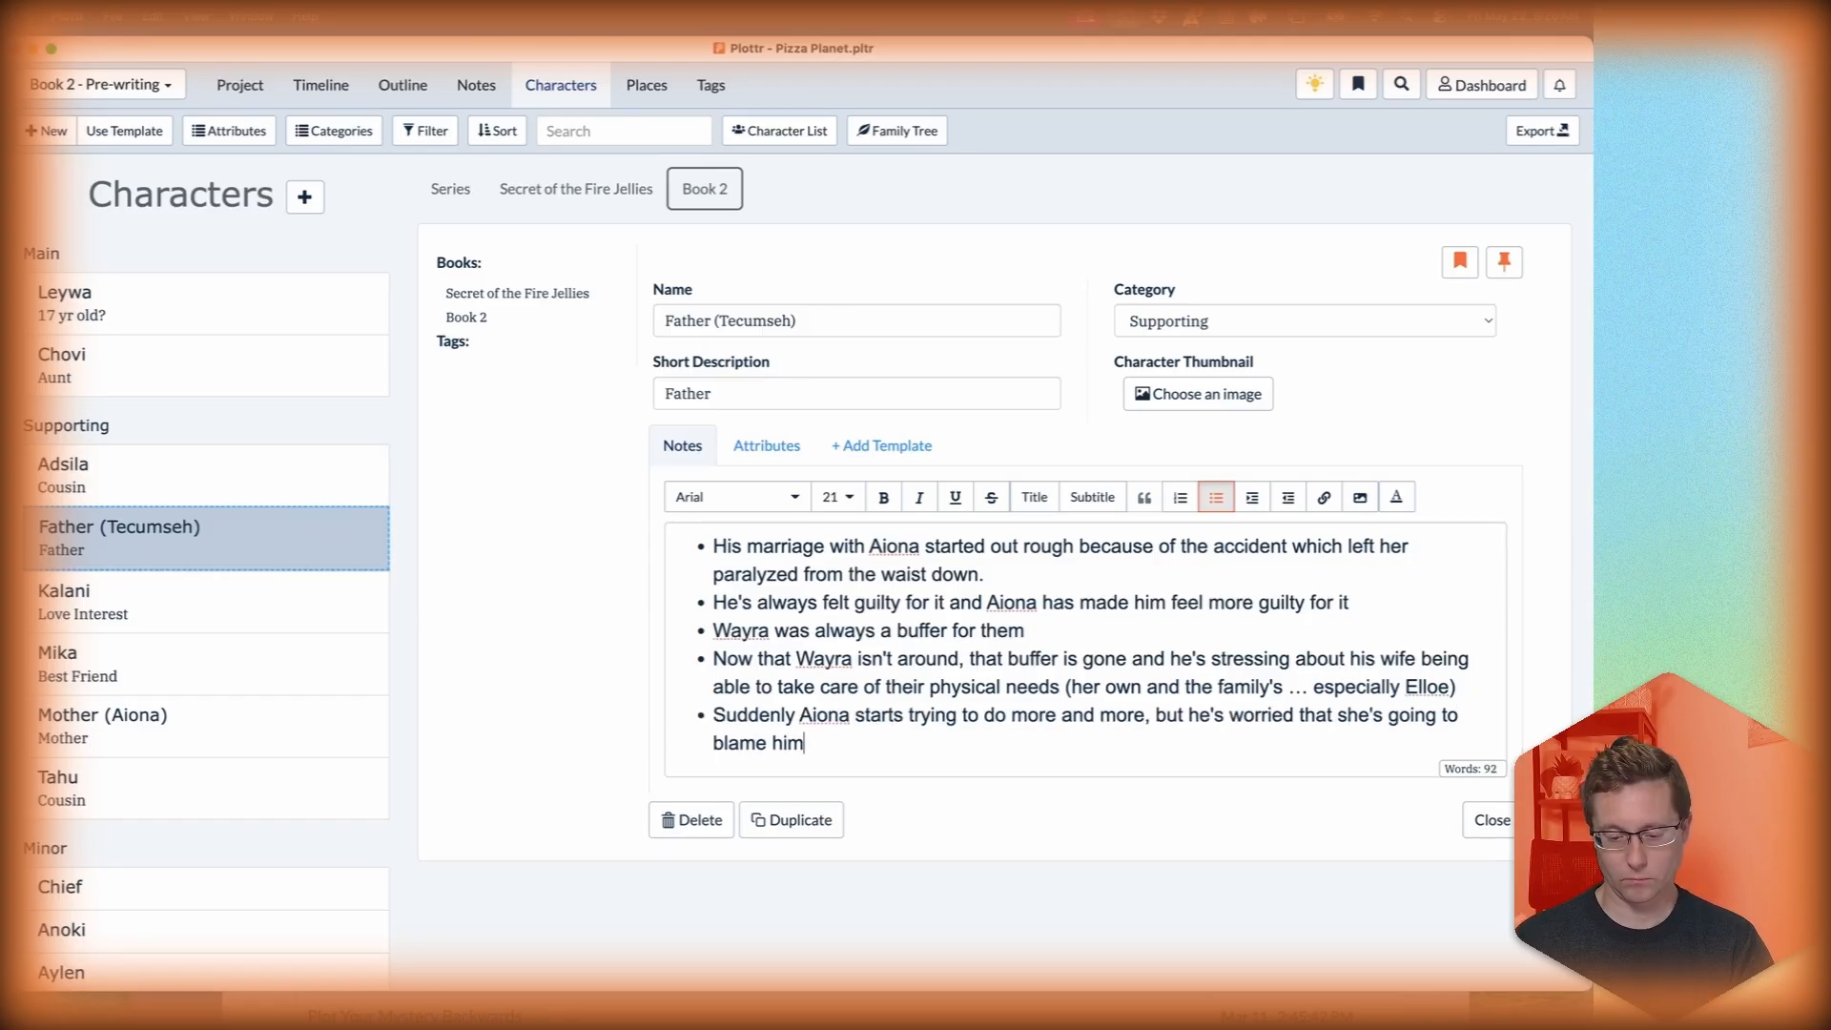
{"action": "type", "text": " for all the suffering that she's going through to do more"}
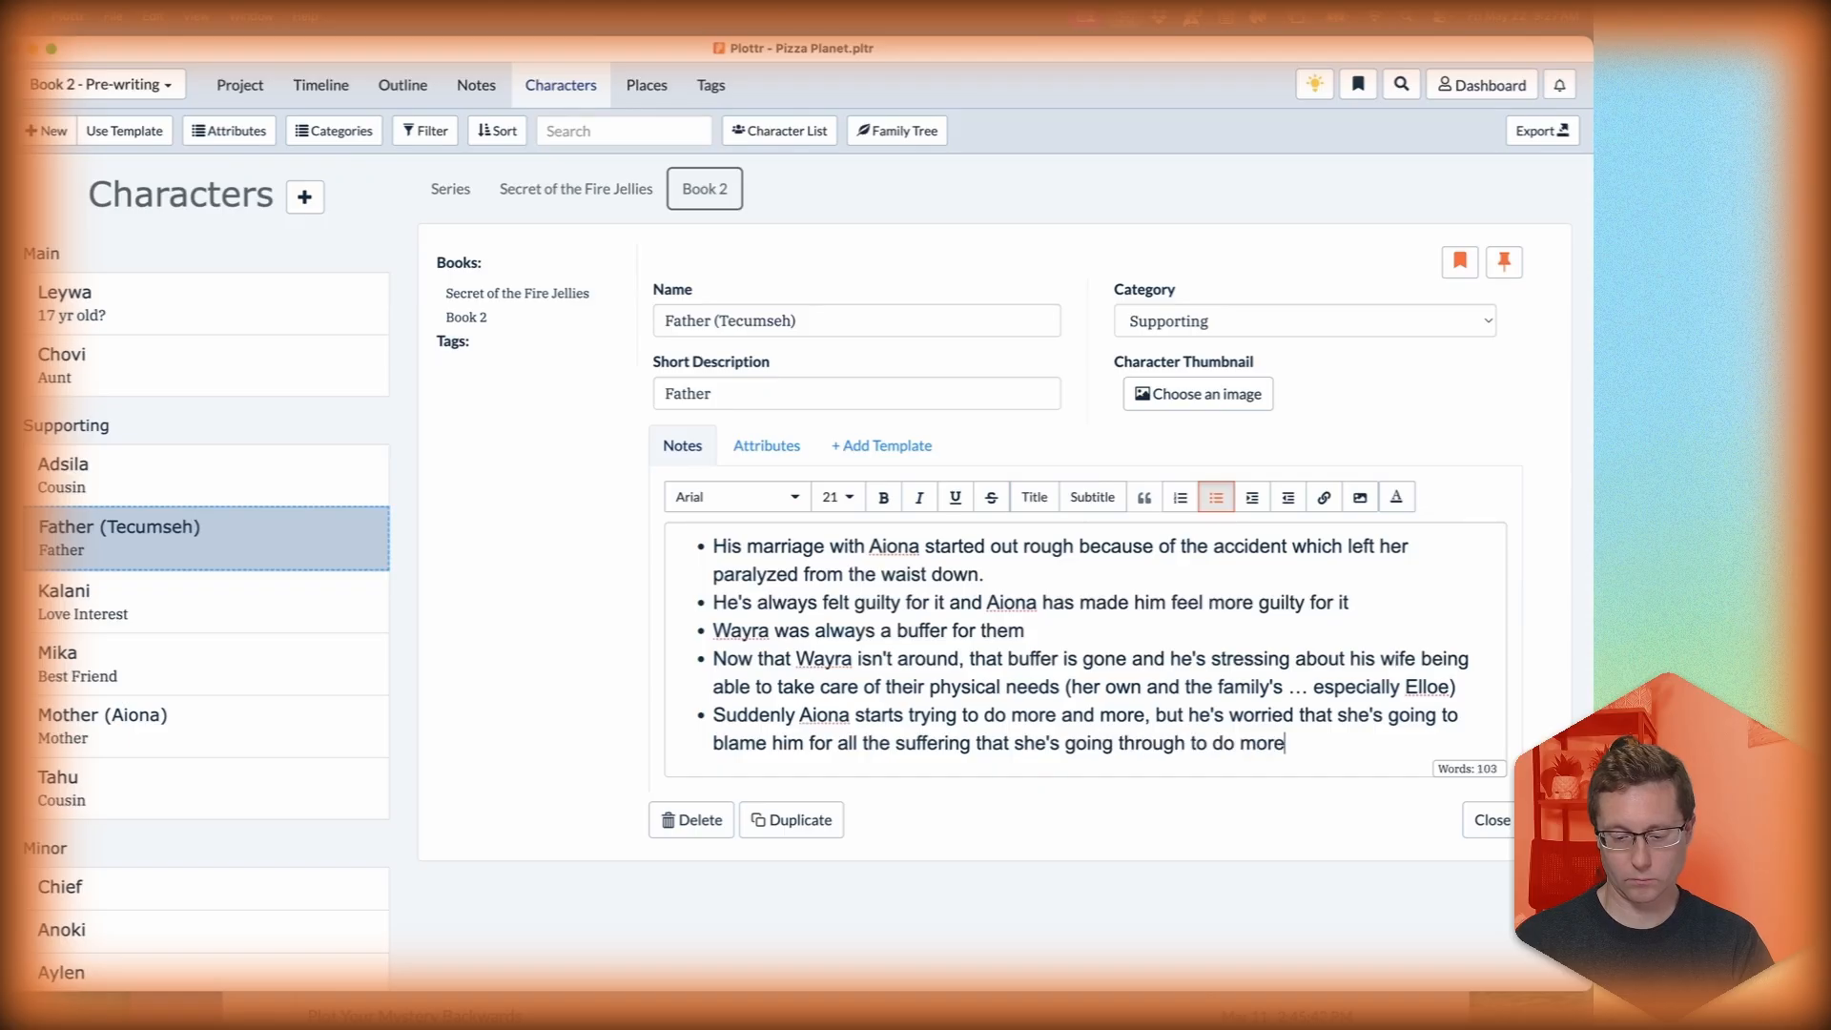
Add the bullet "So that gets them out of wack as a couple" and start an empty one below it.
{"action": "key", "text": "Return"}
{"action": "type", "text": "So that gets them out of wack as a couple"}
{"action": "key", "text": "Return"}
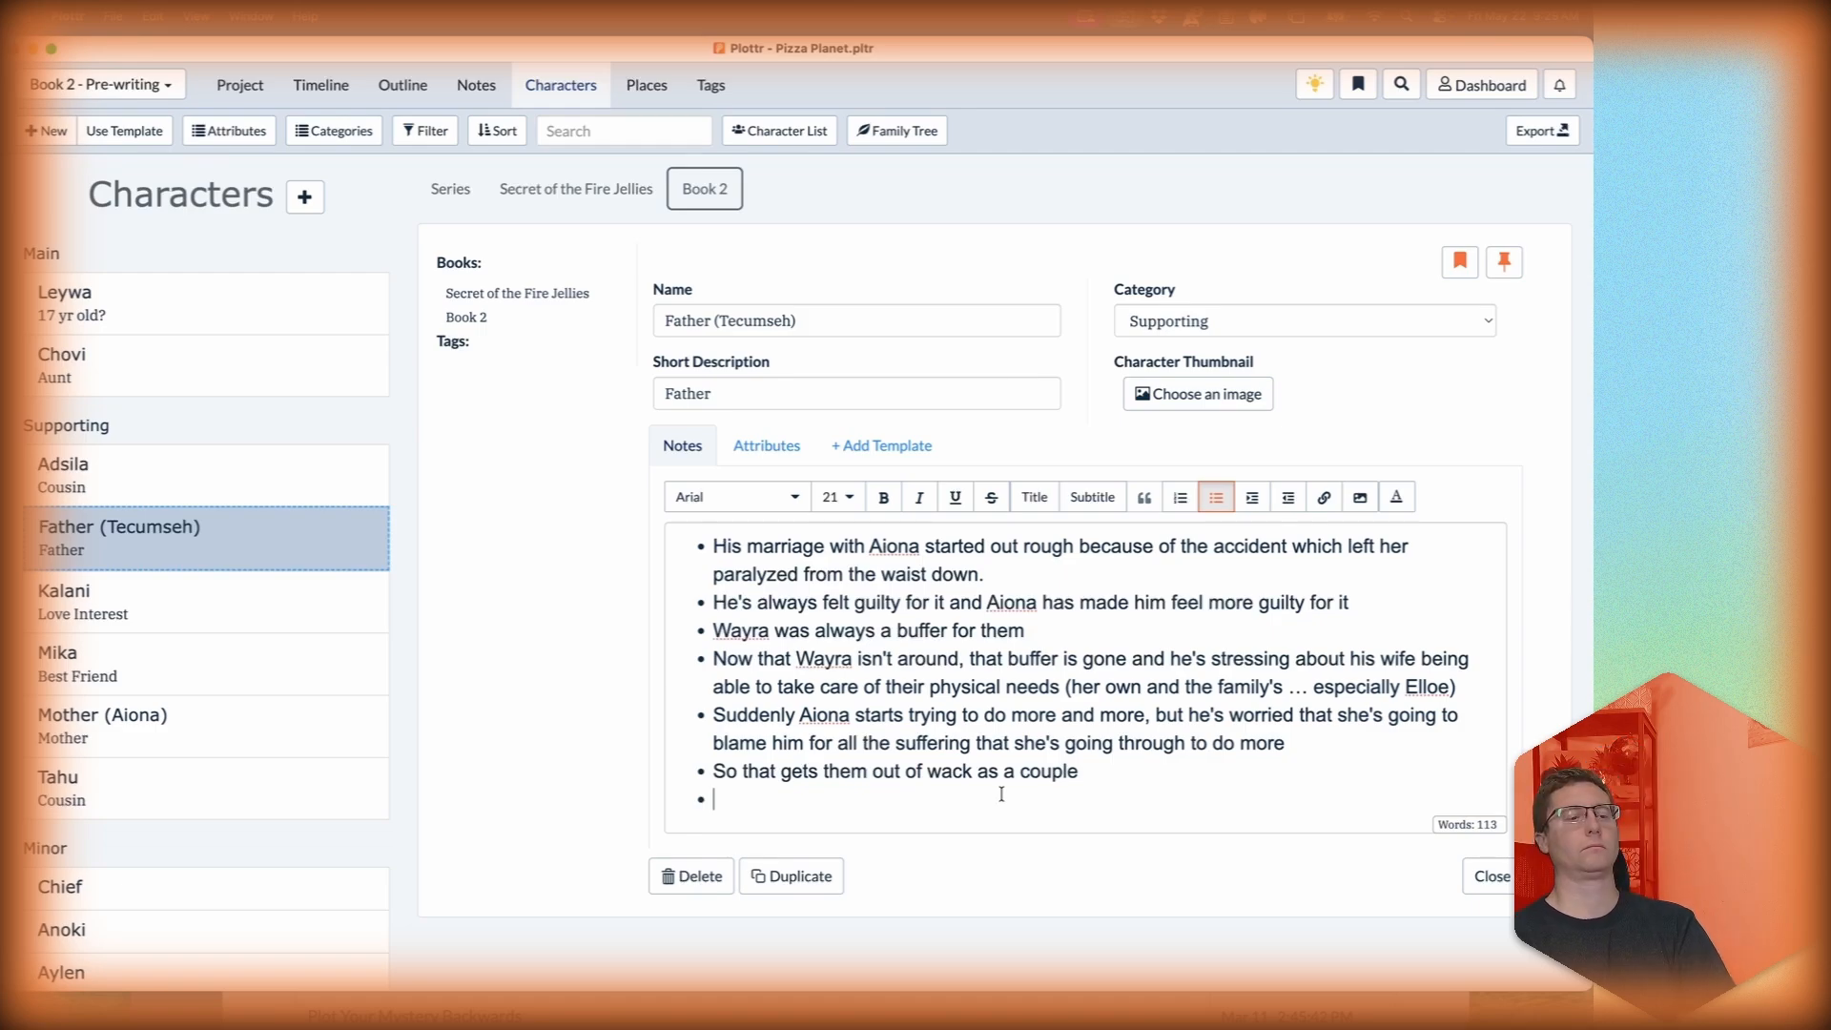
Create a new idea titled "Leywa's pet" that begins "There is some pet that she keeps that is paralyzed.".
{"action": "key", "text": "super+shift+i"}
{"action": "type", "text": "Leywa's pet"}
{"action": "key", "text": "Tab"}
{"action": "type", "text": "There is some pet that she keeps that"}
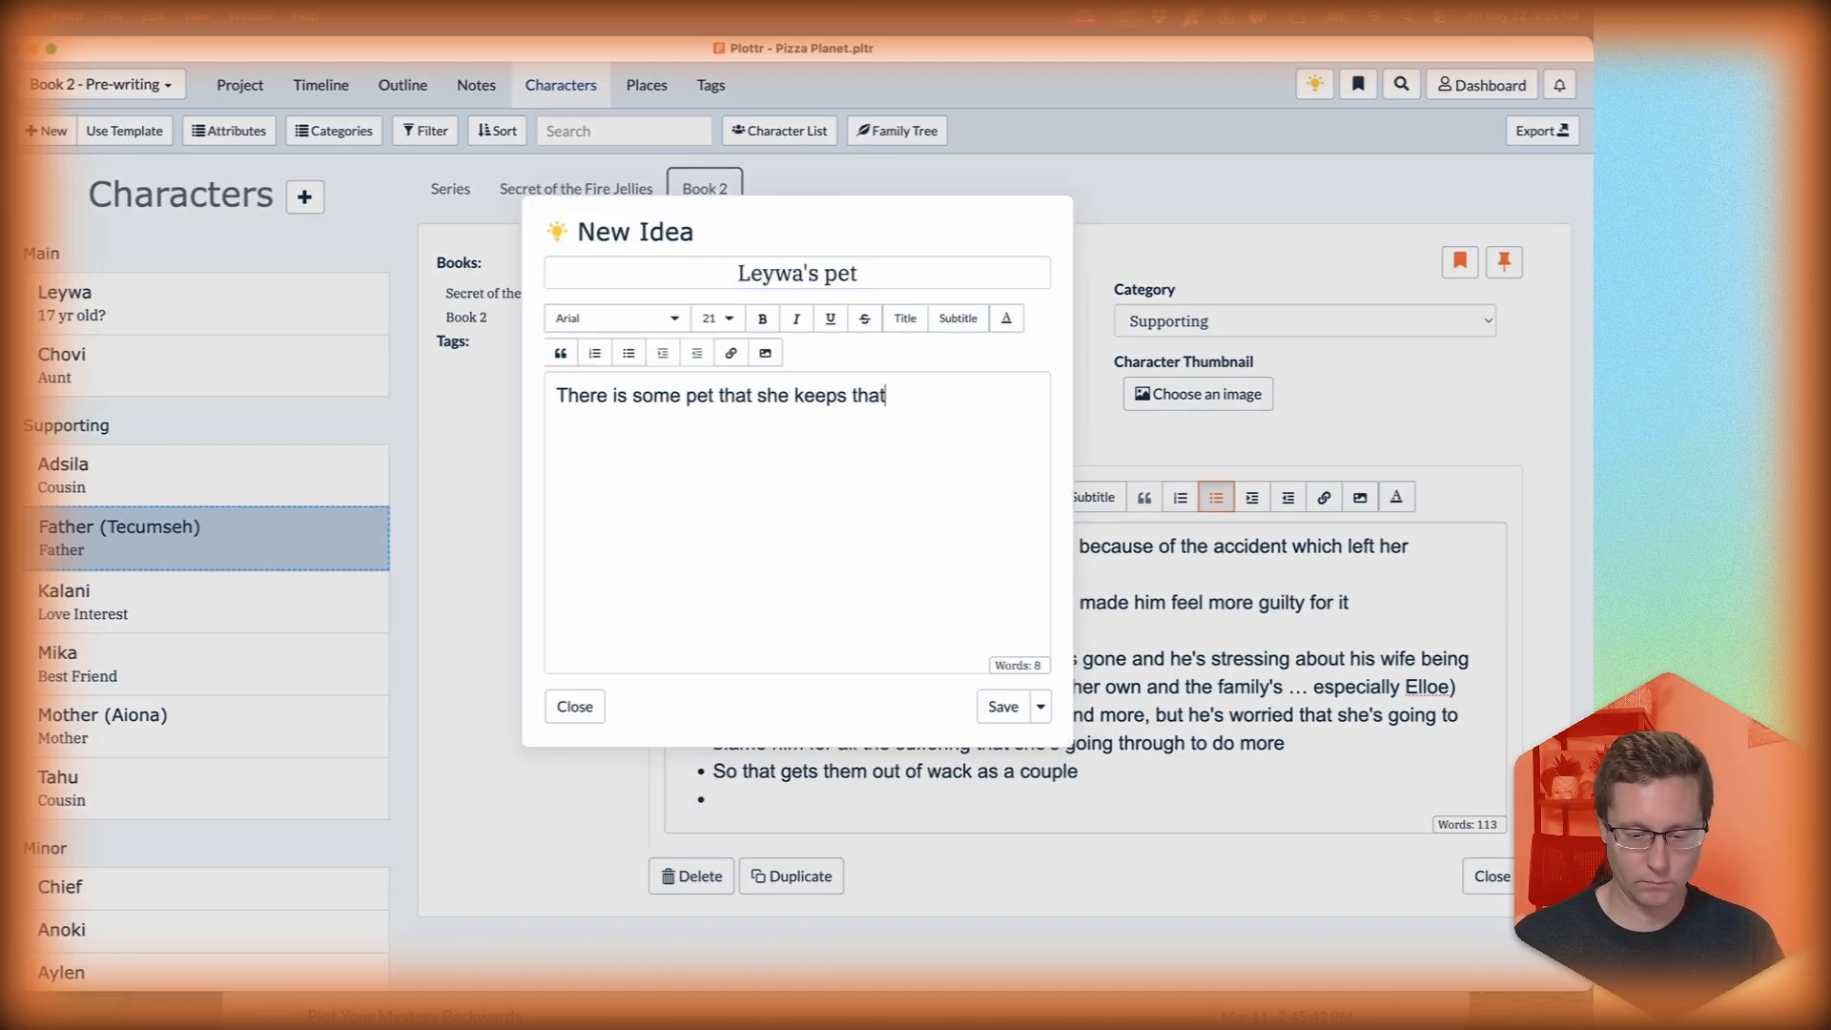
{"action": "type", "text": " is injured. She"}
{"action": "key", "text": "alt+Left"}
{"action": "key", "text": "Left"}
{"action": "key", "text": "Left"}
{"action": "key", "text": "alt+BackSpace"}
{"action": "type", "text": "paralyzed"}
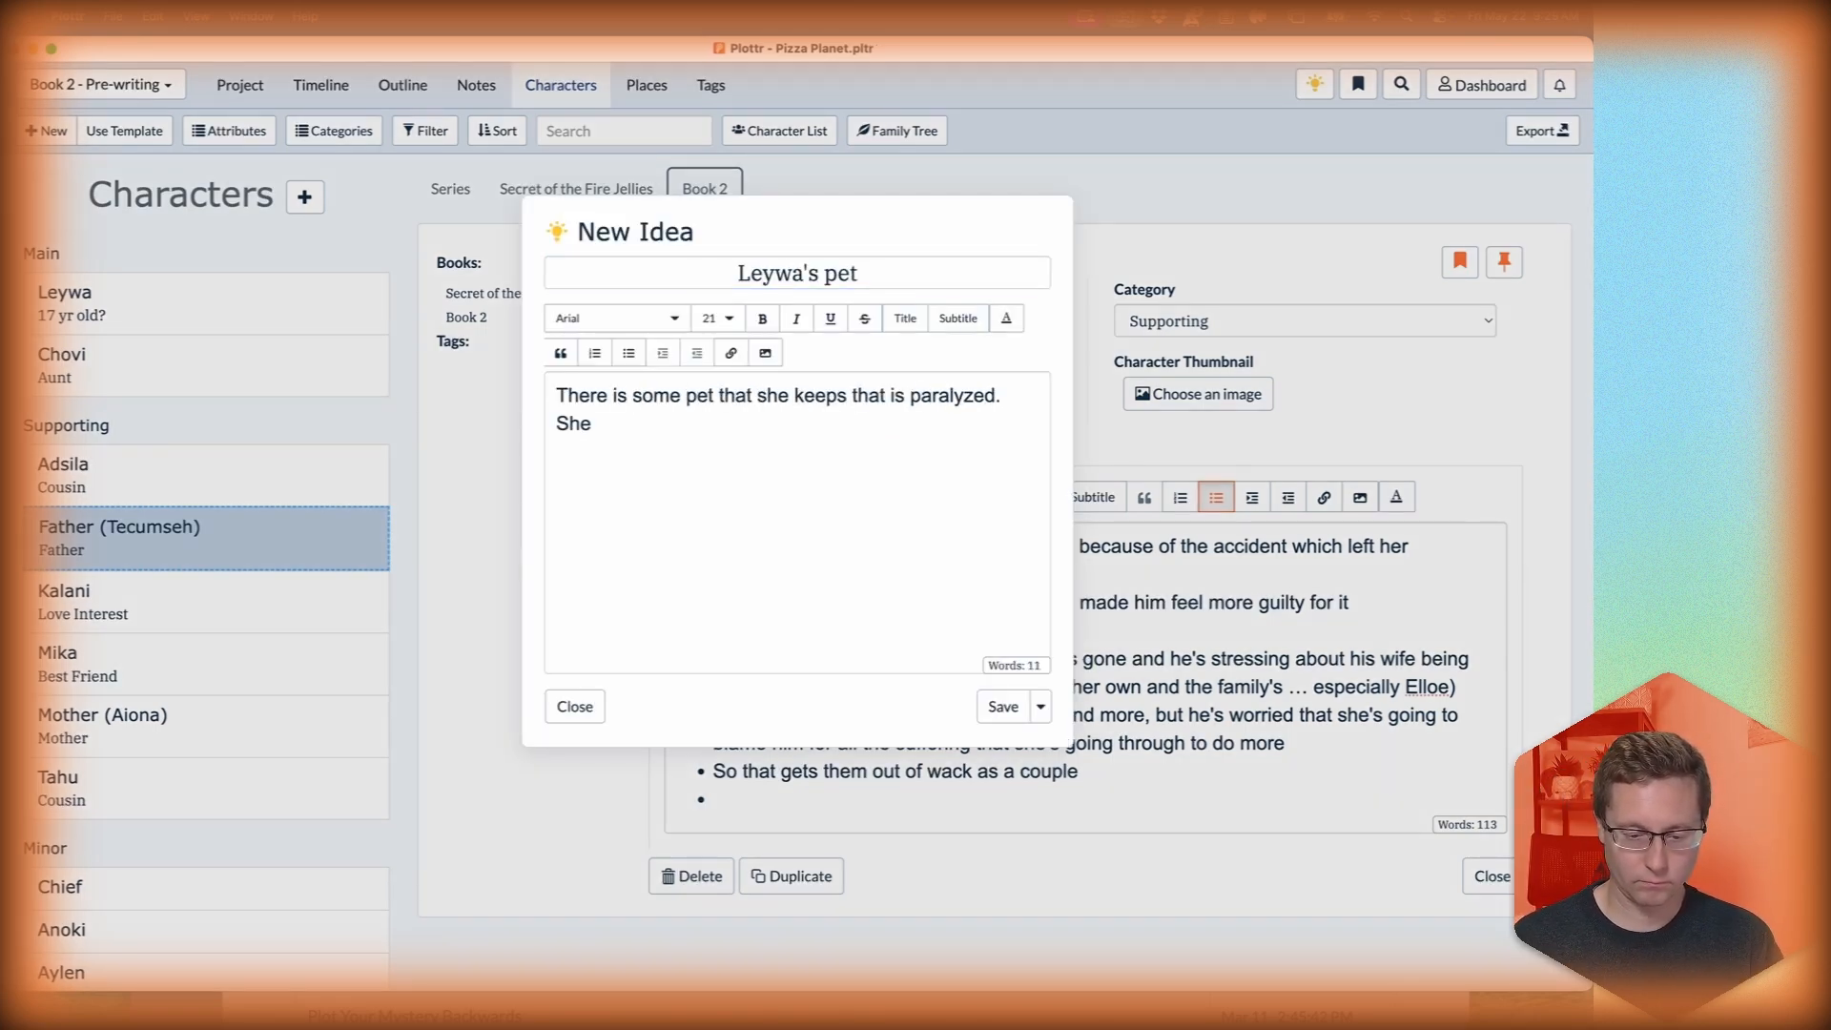
Finish and save the idea with "She tries the potions on it, and the third one actually revives it, so she thinks its going to work on Elloe".
{"action": "key", "text": "super+Down"}
{"action": "type", "text": "tries the potions on it, and the third one actually"}
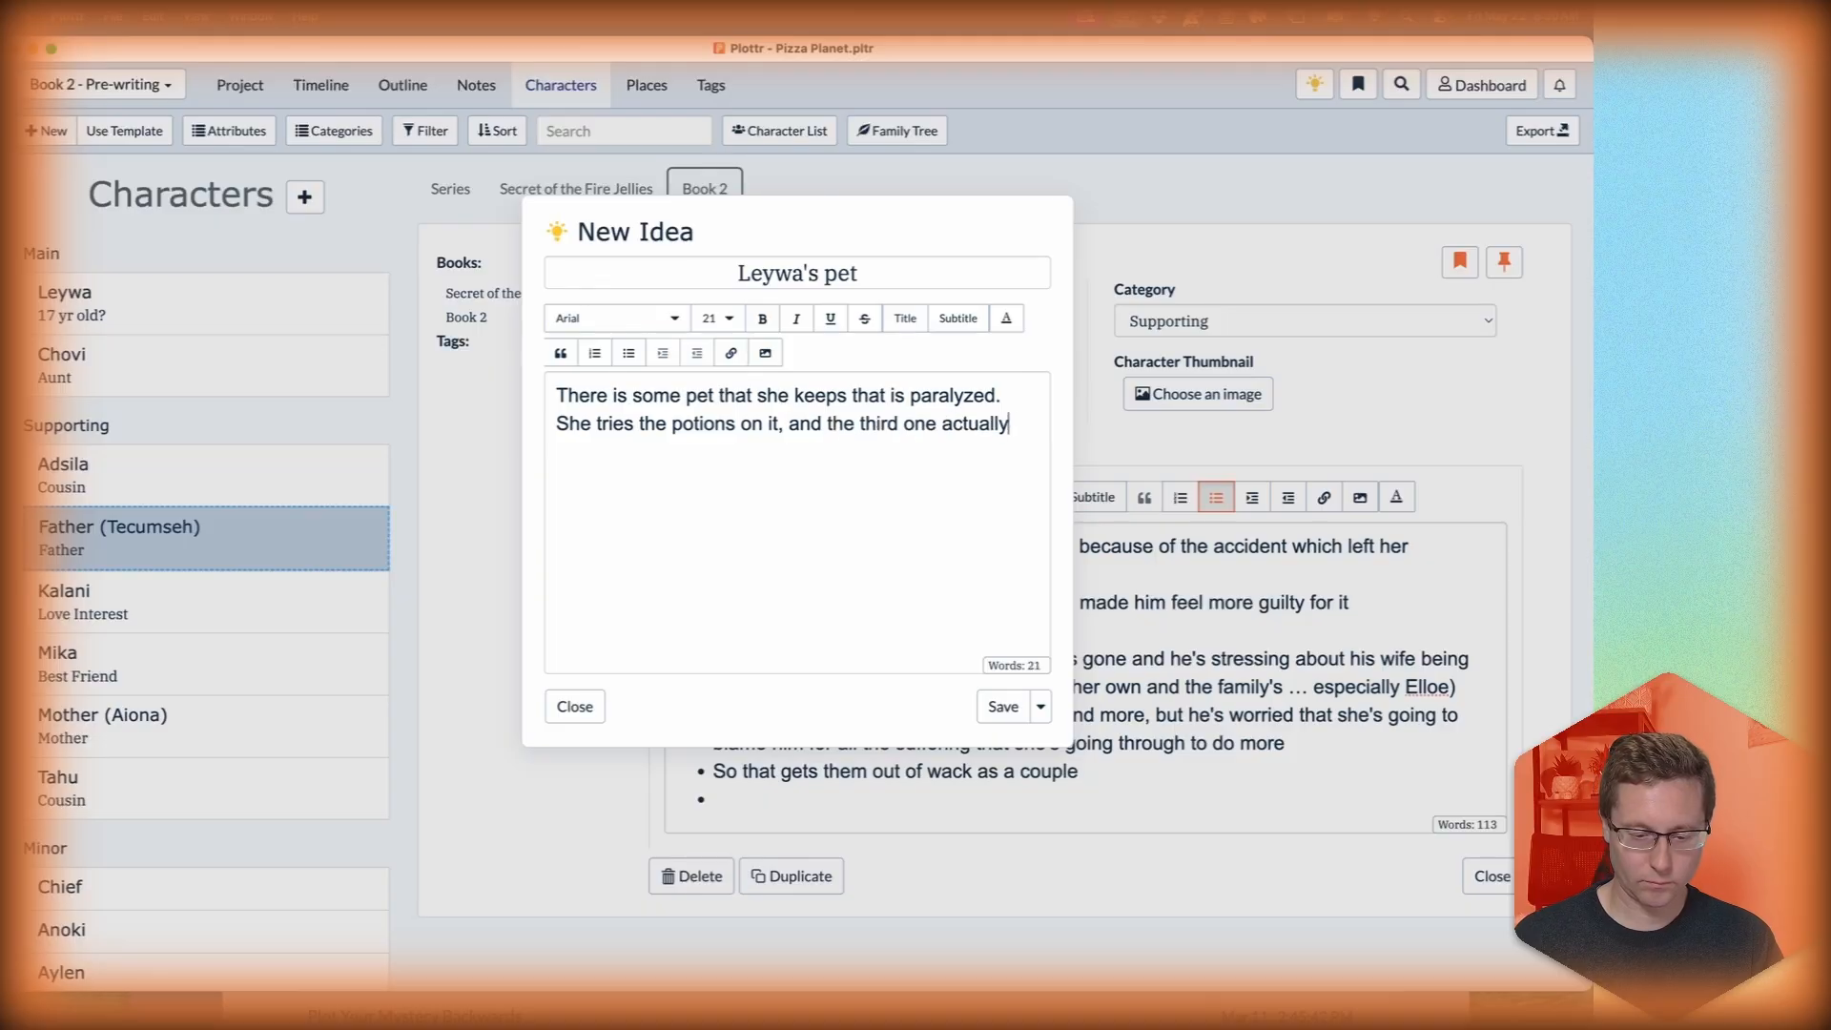
{"action": "type", "text": " revives it, so she thinks its going to work"}
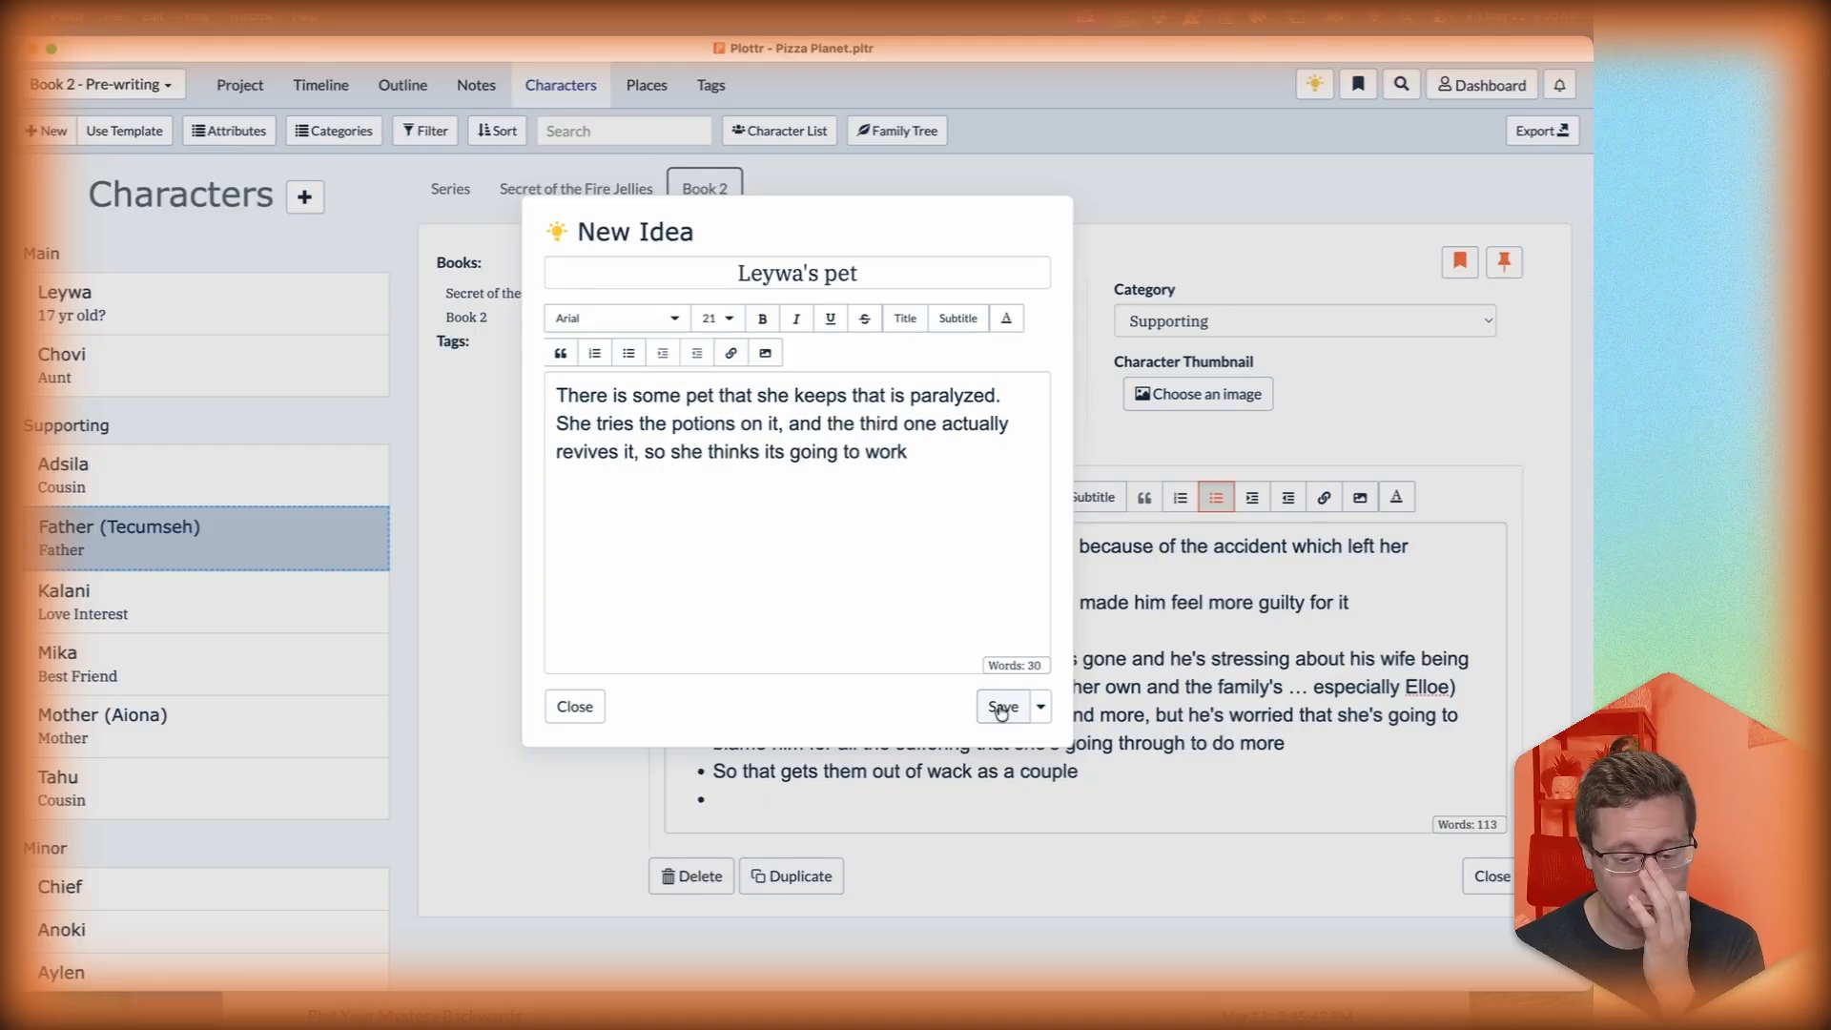
{"action": "type", "text": " on Elloe"}
{"action": "left_click", "coordinate": [997, 707]}
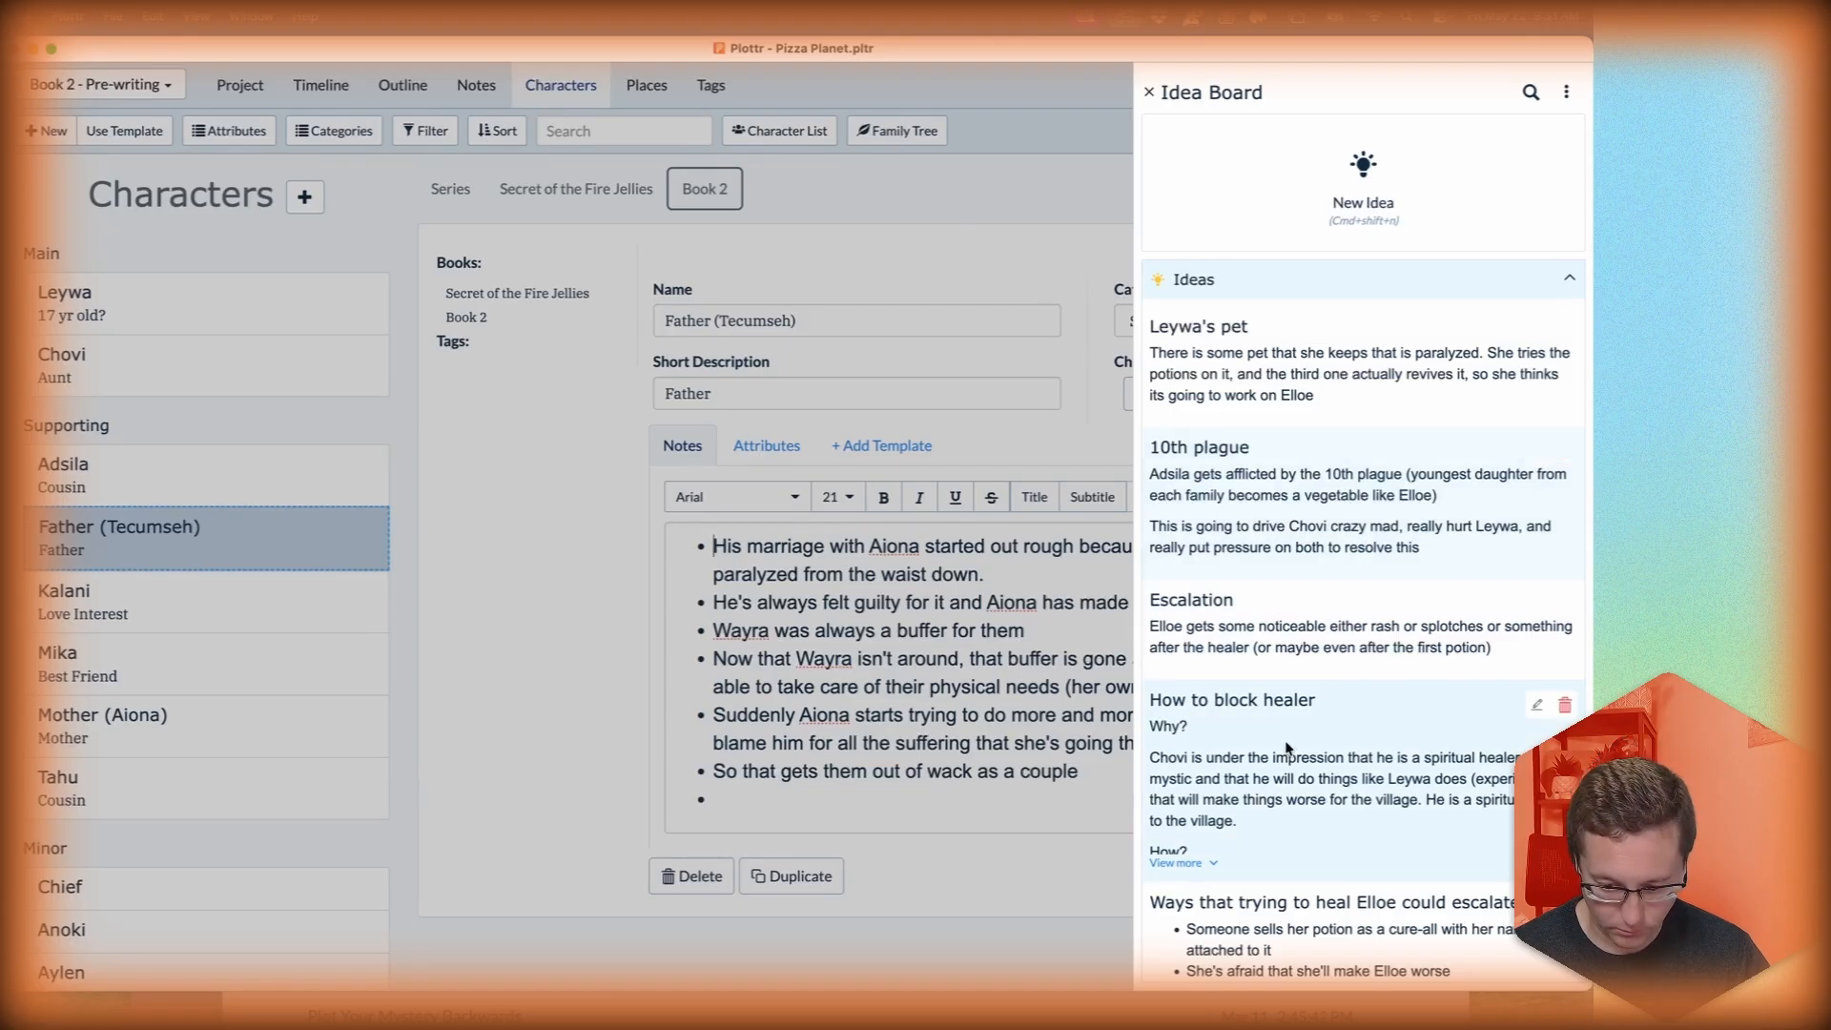
Fill Tecumseh's empty bullet: Aiona feels like she's changing for the better, maybe finally not holding the accident against him, but he's cautious.
{"action": "left_click", "coordinate": [941, 795]}
{"action": "type", "text": "When I"}
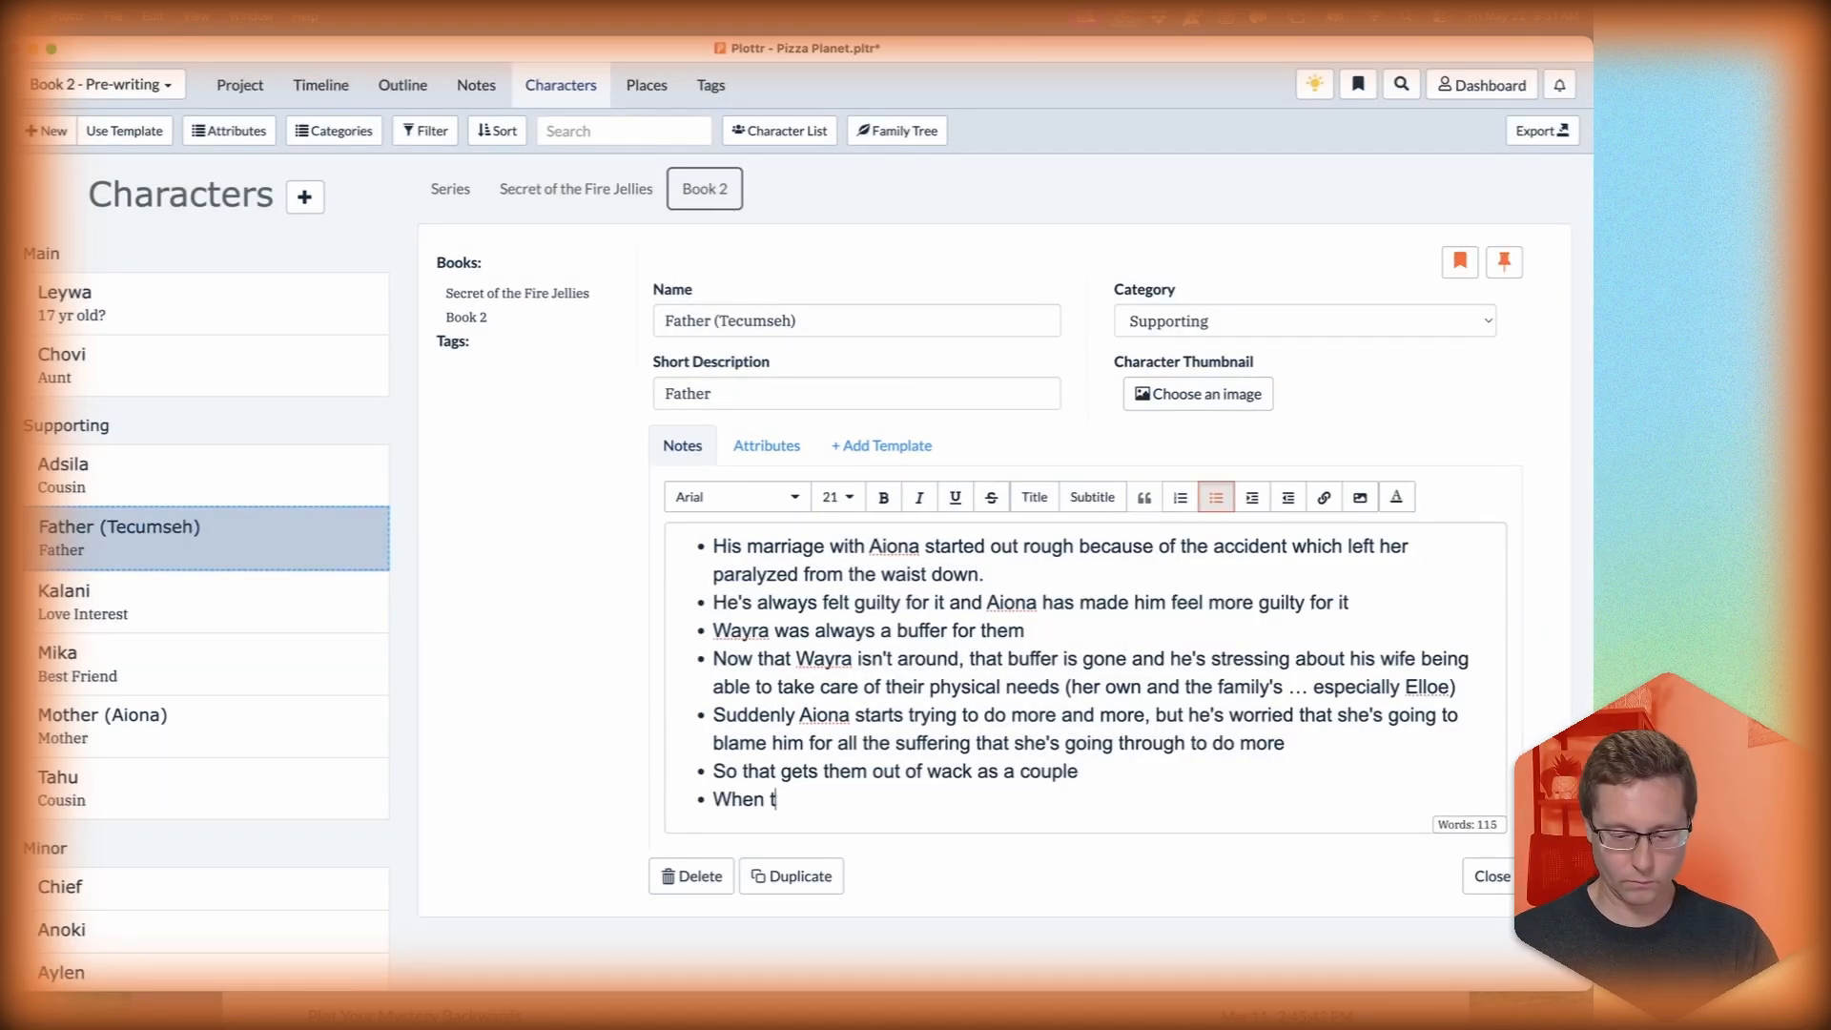
{"action": "key", "text": "BackSpace"}
{"action": "key", "text": "BackSpace"}
{"action": "key", "text": "BackSpace"}
{"action": "key", "text": "BackSpace"}
{"action": "key", "text": "BackSpace"}
{"action": "key", "text": "BackSpace"}
{"action": "type", "text": "Aiona feels like sh"}
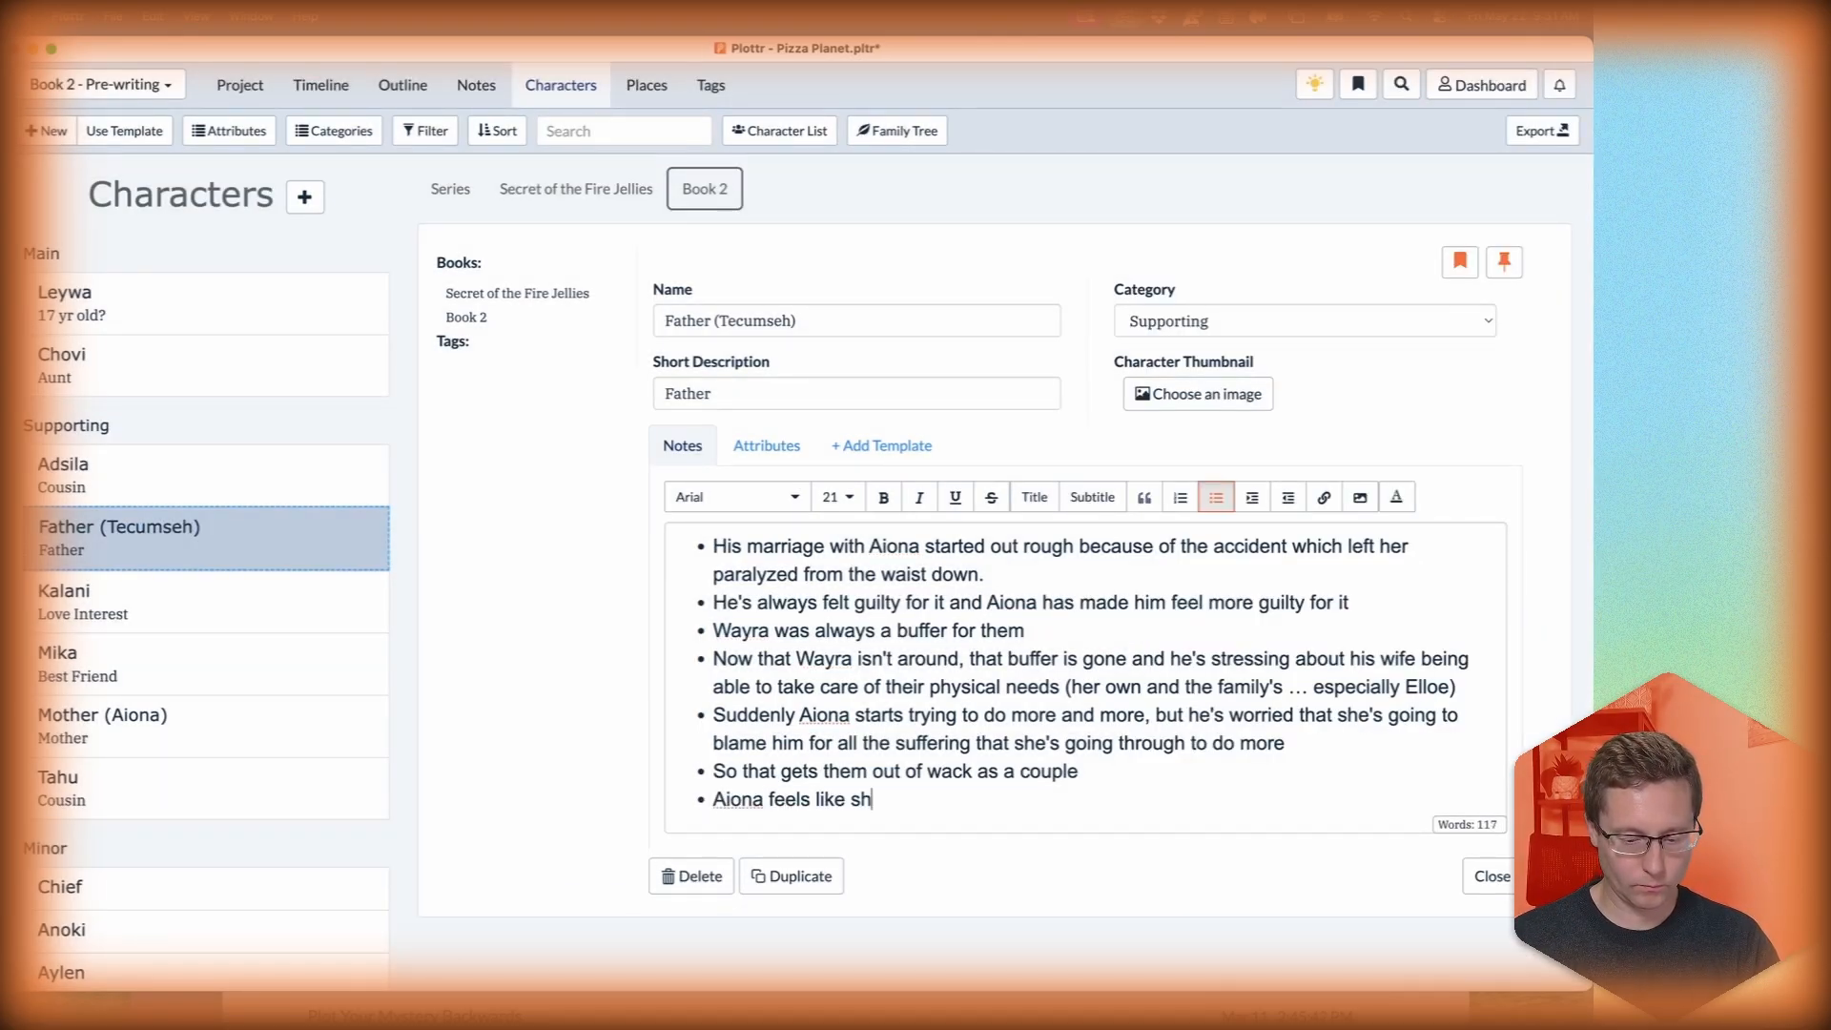
{"action": "type", "text": "e's changing for the better, maybe finally not holding the accident against him, but he's cautious"}
Add the bullet "They reconcile just before Leywa's final attempt to heal Elloe" to Father (Tecumseh)'s notes.
{"action": "key", "text": "Return"}
{"action": "type", "text": "They recon"}
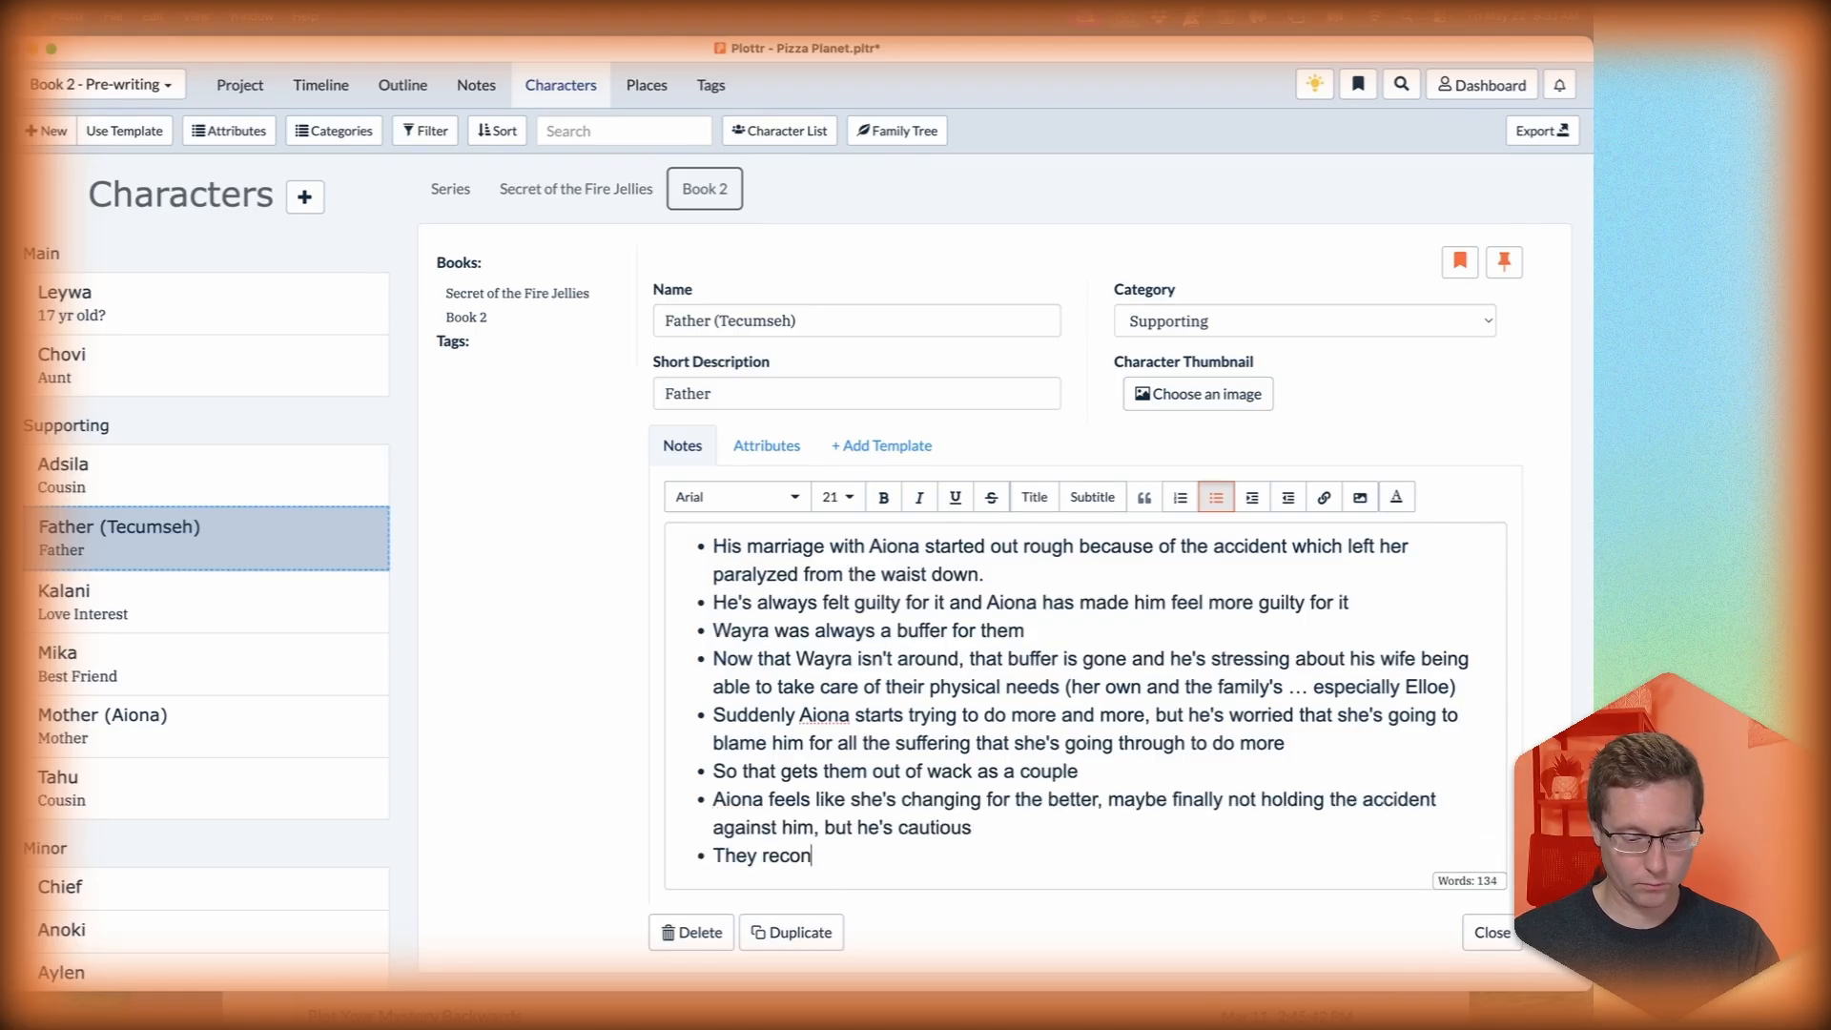
{"action": "type", "text": "cile just before Leywa's final attempt to"}
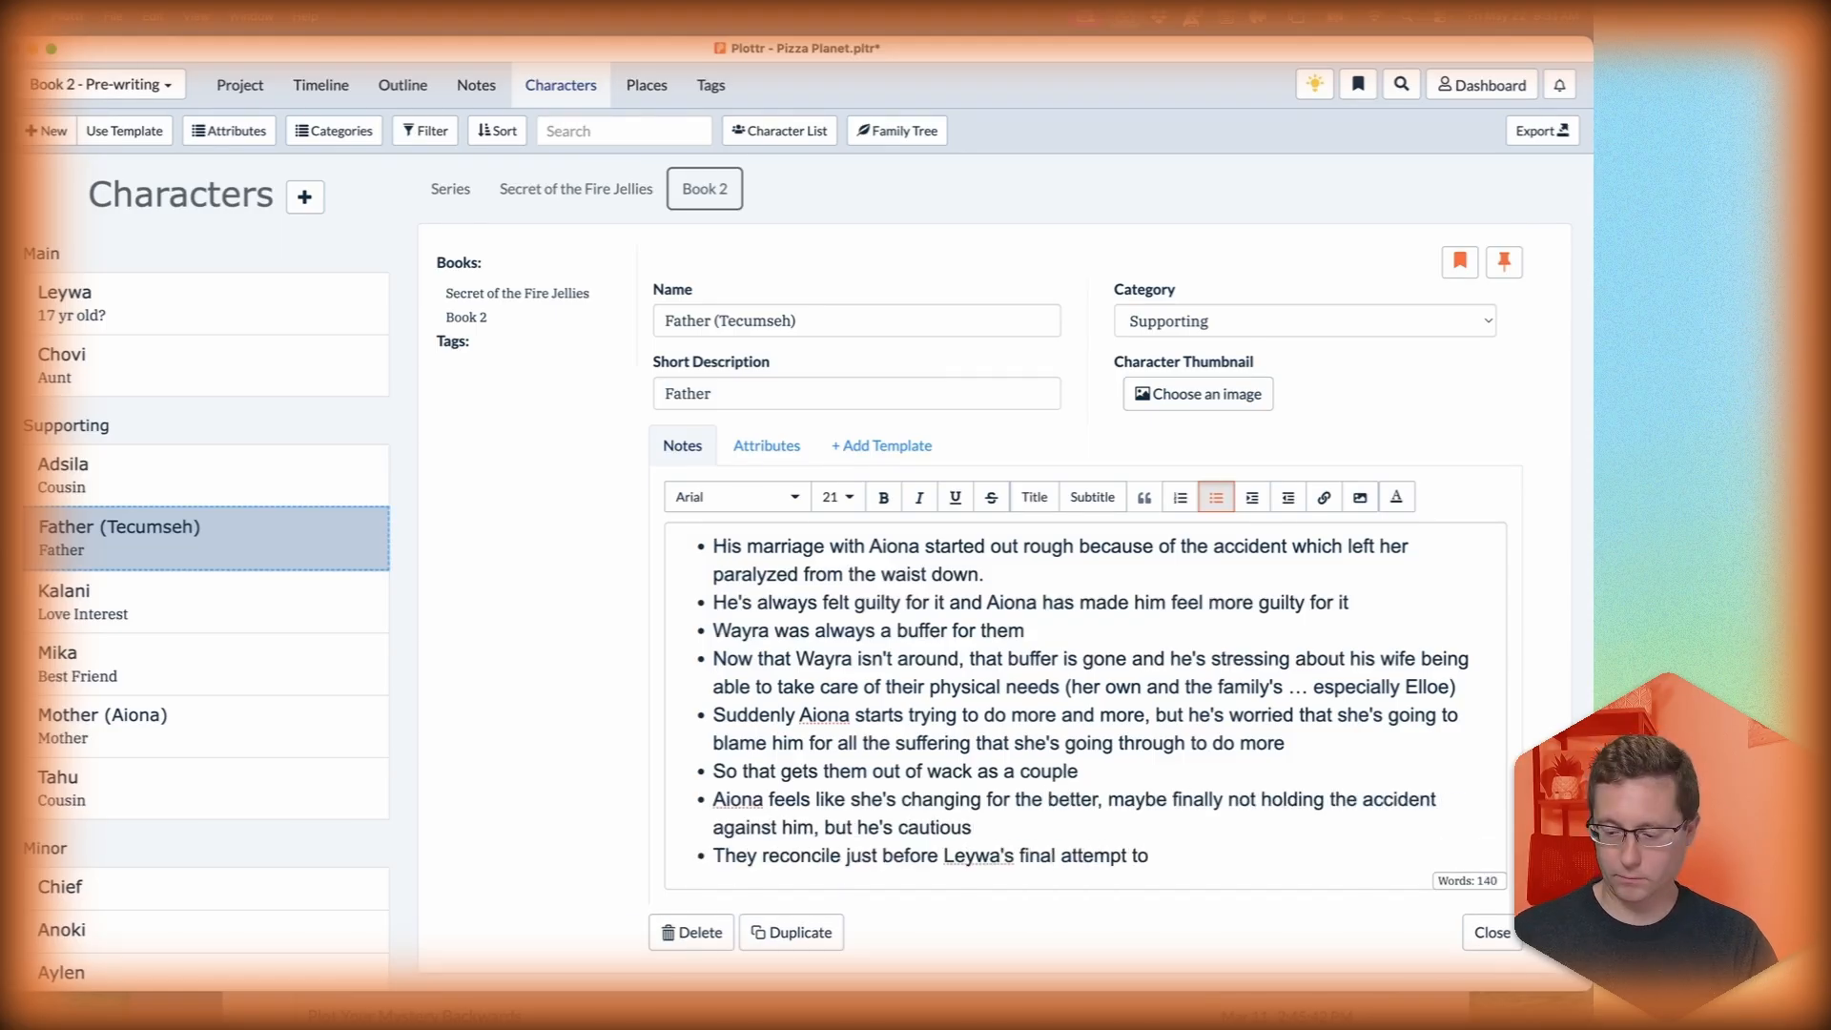
{"action": "type", "text": " heal Elloe"}
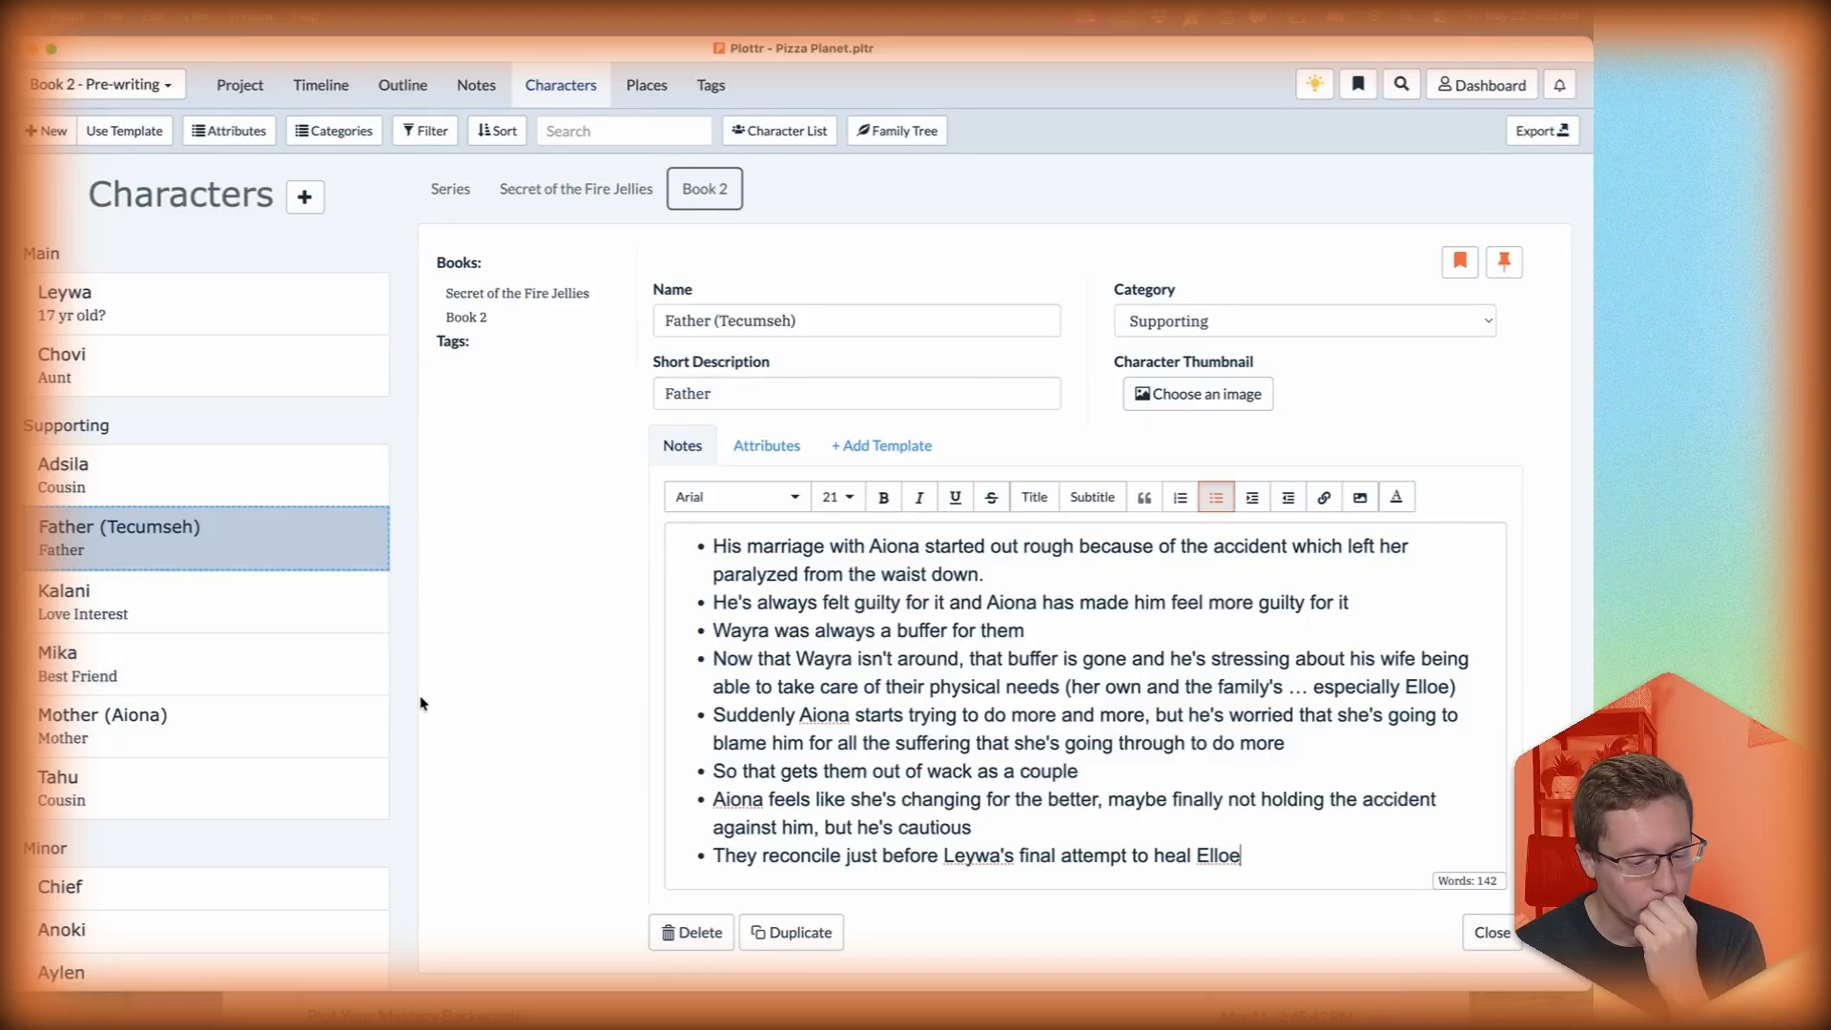
Start Chovi's notes with the bullet "Chovi was always the fun aunt. She loved kids, has a few. She and her husband have a loving marriage.".
{"action": "left_click", "coordinate": [311, 365]}
{"action": "type", "text": "- Chovi was always the fun aunt"}
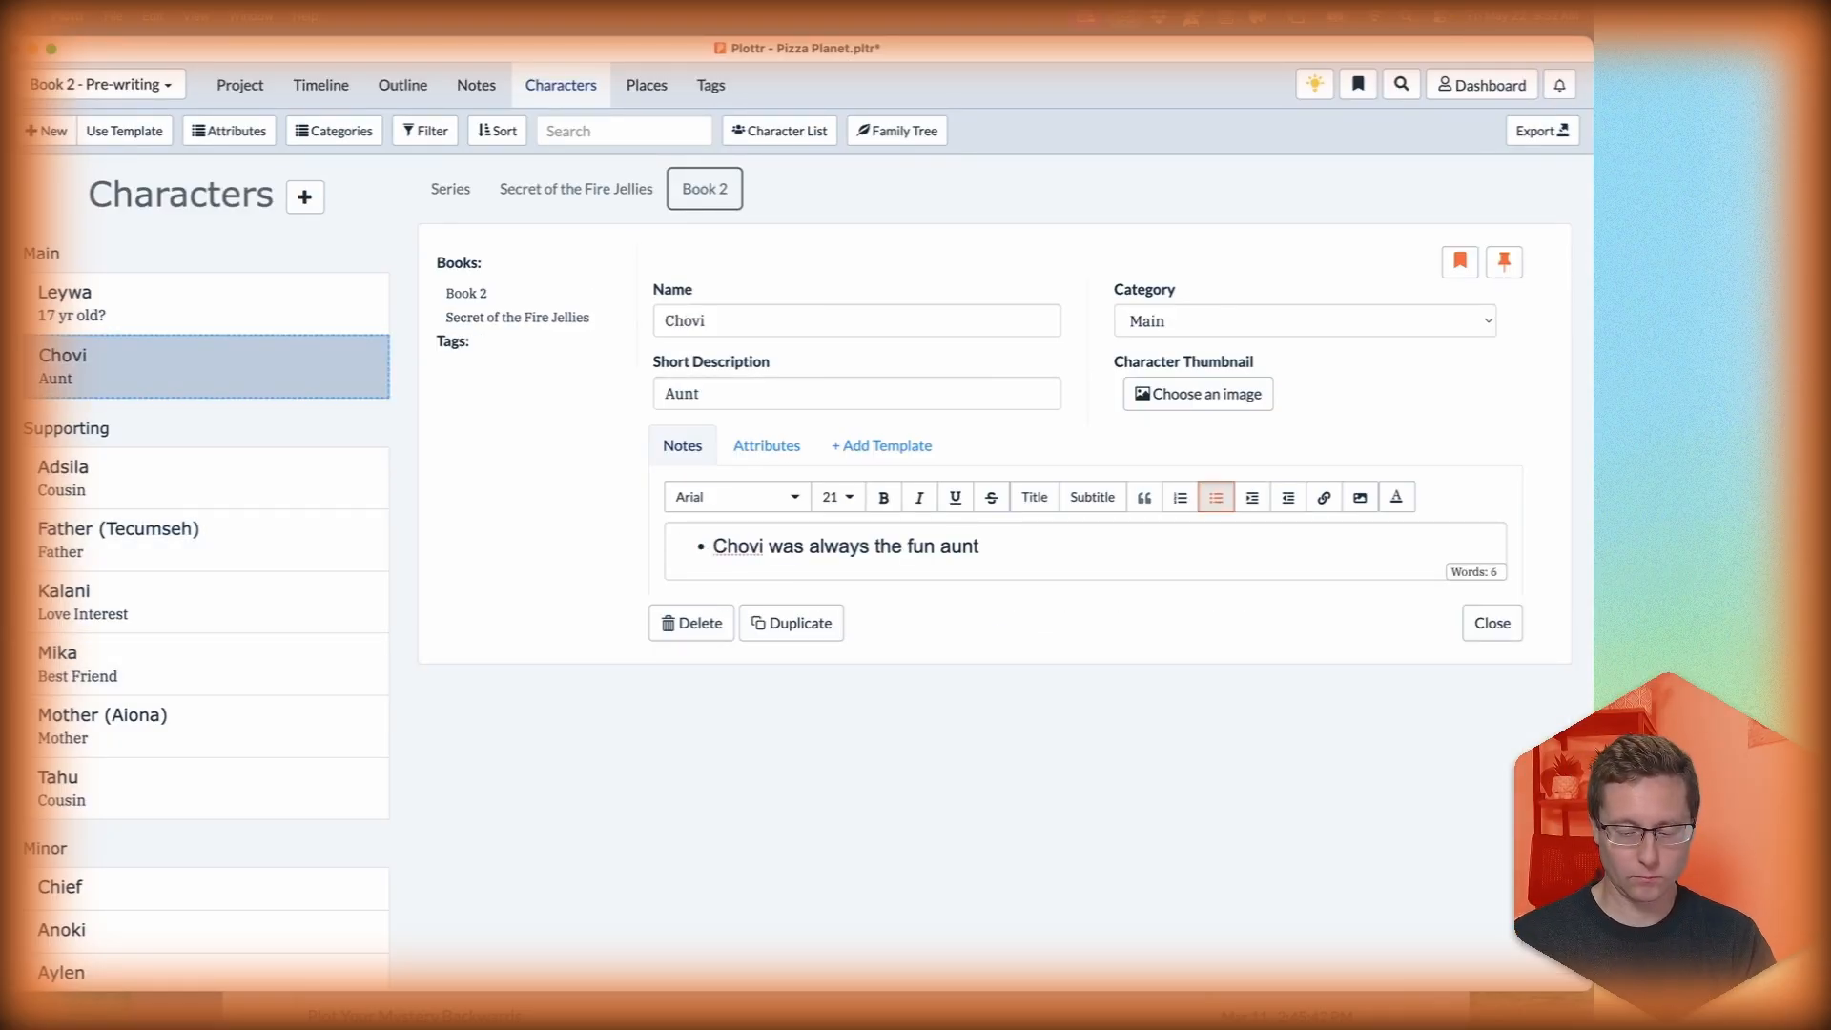
{"action": "key", "text": "Return"}
{"action": "key", "text": "Left"}
{"action": "type", "text": ". She loved kids, has a few"}
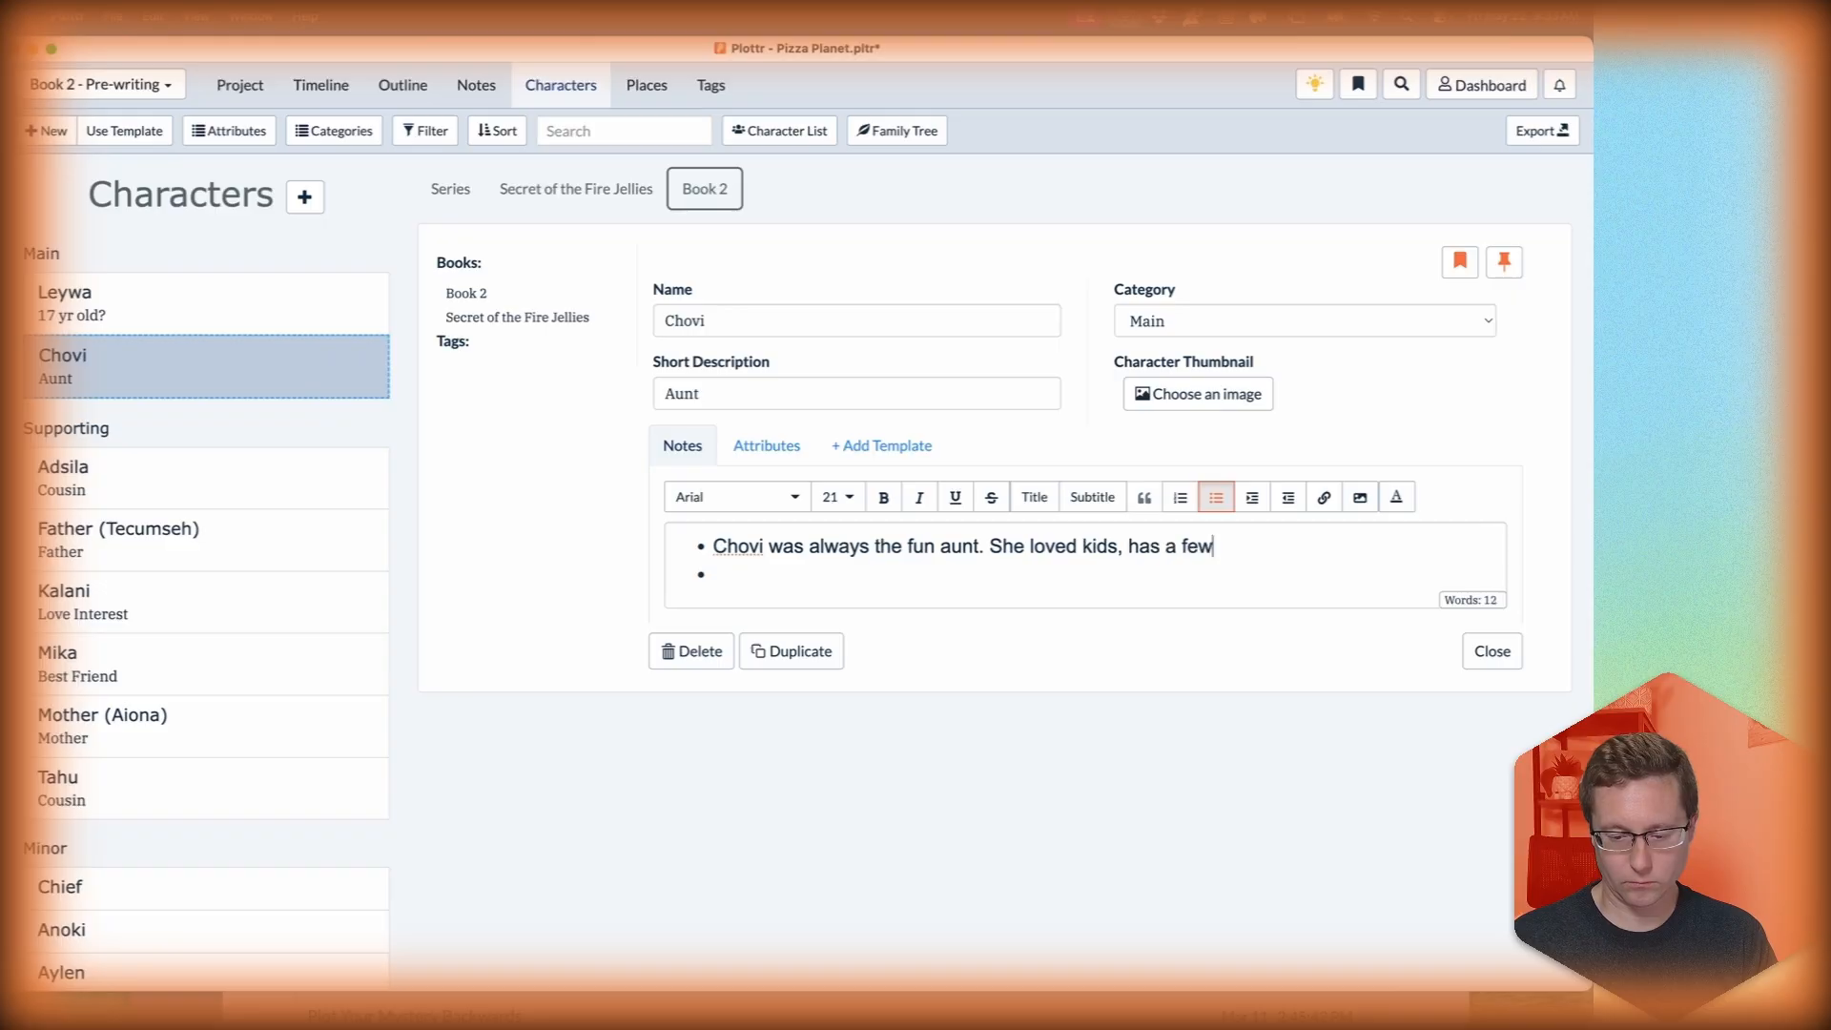
{"action": "type", "text": ". She and her husband have a loving marriage"}
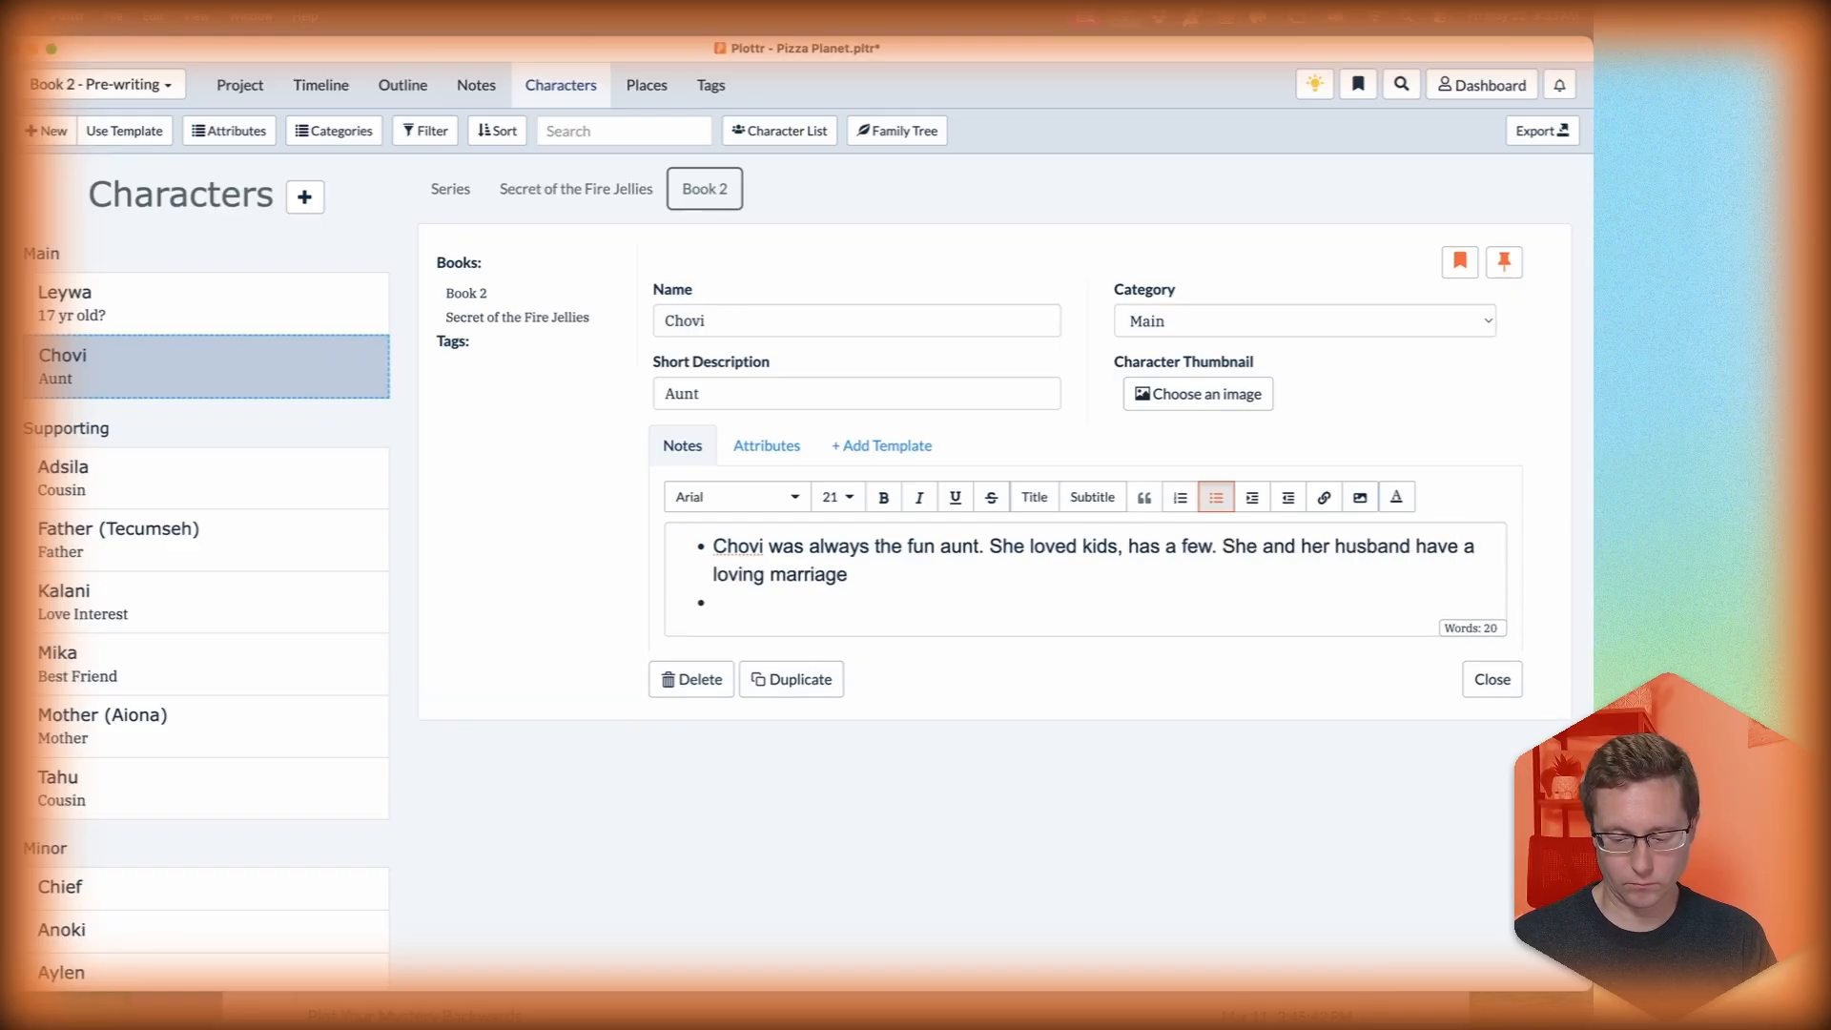
Add two bullets: Leywa went rouge in book 1, bringing out Chovi's protective side; and no one stopped Leywa, even though she almost killed the whole village.
{"action": "type", "text": ". When Leywa went rouge in book 1, her protective side started coming out"}
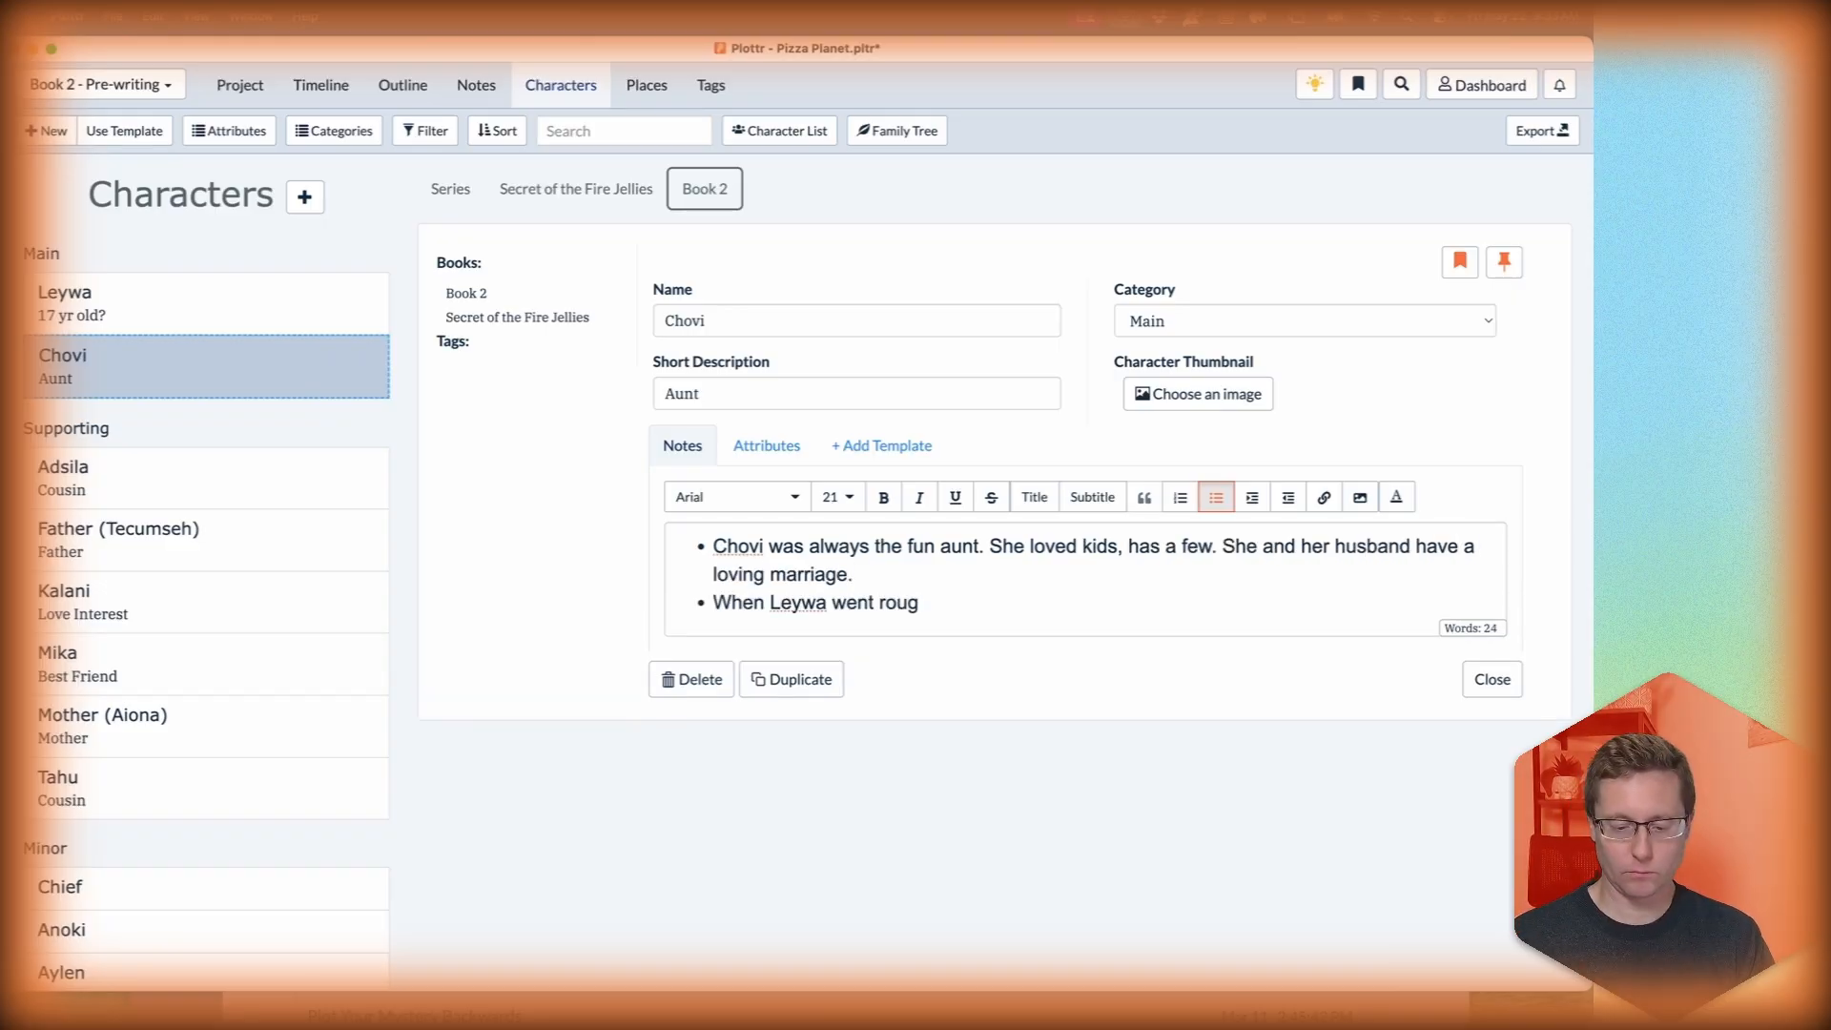
{"action": "key", "text": "Return"}
{"action": "type", "text": "And then"}
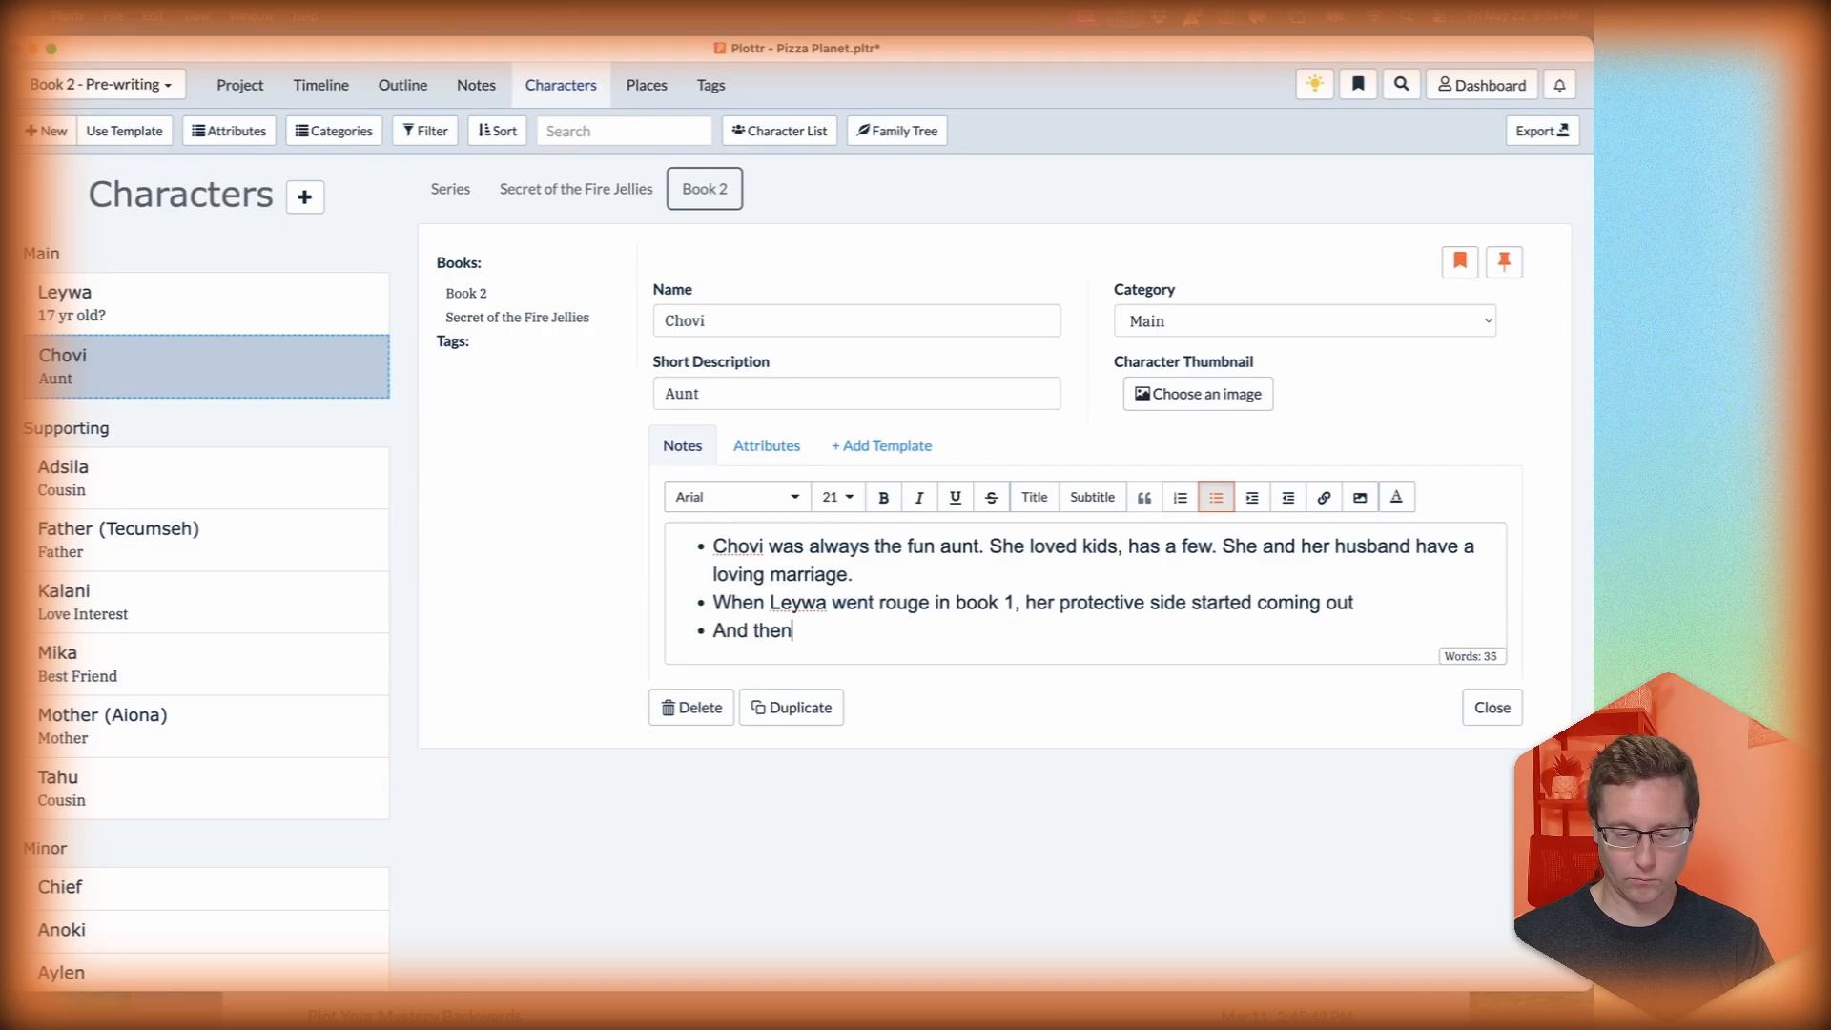
{"action": "type", "text": " time"}
{"action": "key", "text": "BackSpace"}
{"action": "key", "text": "BackSpace"}
{"action": "key", "text": "BackSpace"}
{"action": "key", "text": "BackSpace"}
{"action": "key", "text": "BackSpace"}
{"action": "key", "text": "BackSpace"}
{"action": "key", "text": "BackSpace"}
{"action": "key", "text": "BackSpace"}
{"action": "key", "text": "BackSpace"}
{"action": "type", "text": "no one stopped Leywa, even though she almost killed the whole village"}
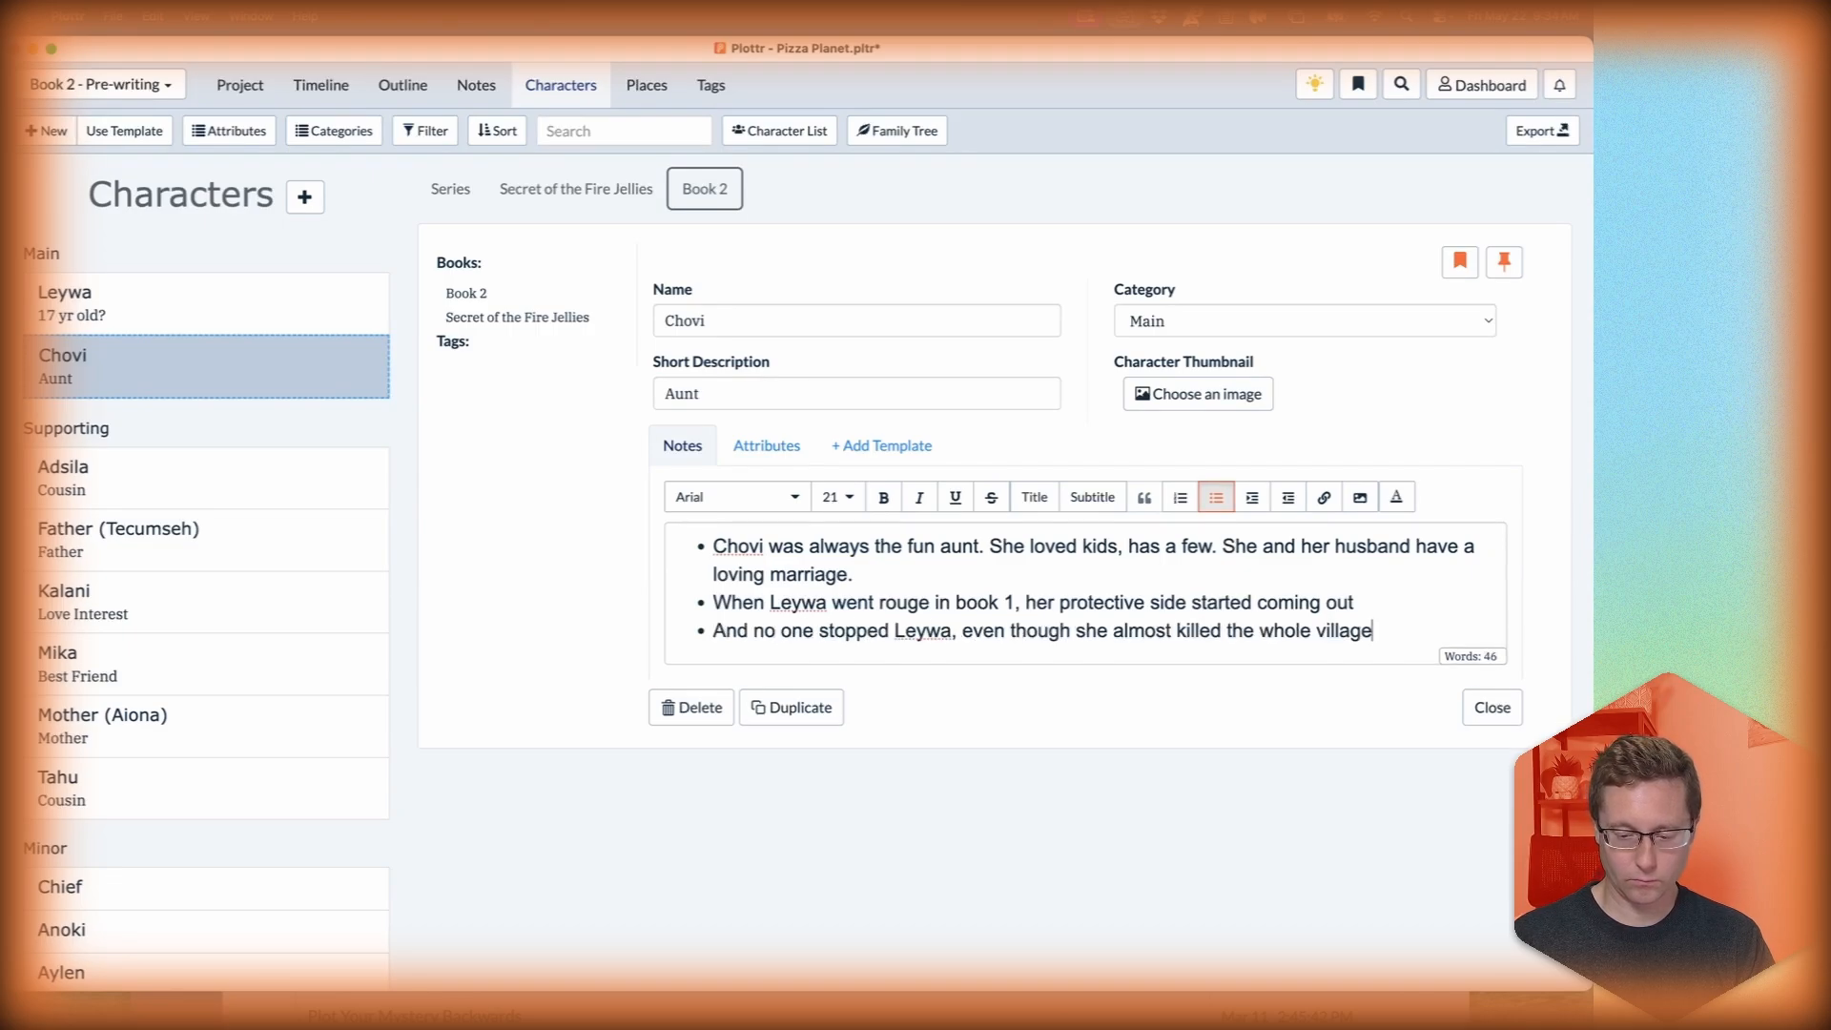
Change "though" to "after" and finish the bullet with "(and did kill a few people). People just let her continue experimenting with things".
{"action": "type", "text": " (and did kill a few people)"}
{"action": "double_click", "coordinate": [1040, 631]}
{"action": "type", "text": "after"}
{"action": "left_click", "coordinate": [822, 659]}
{"action": "type", "text": ". People just let her contin"}
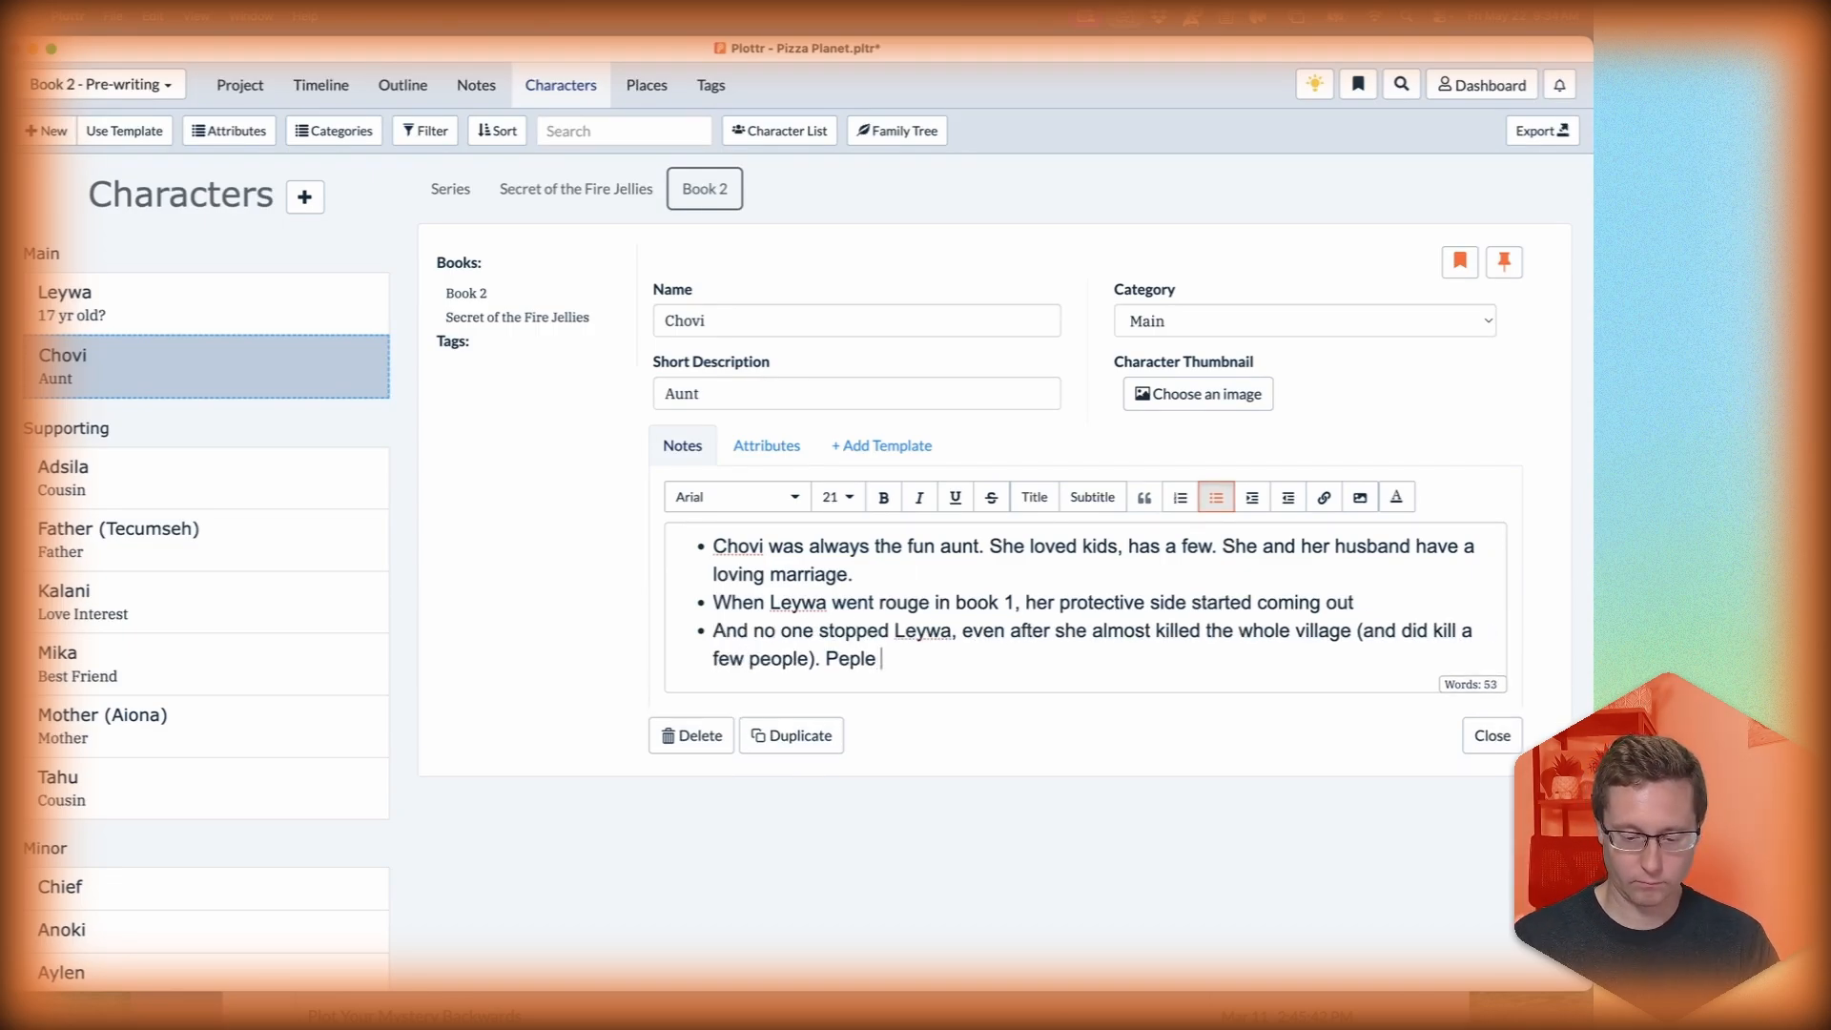
{"action": "type", "text": "ue experimenting with things"}
{"action": "key", "text": "Return"}
{"action": "type", "text": "The Supreme"}
{"action": "key", "text": "BackSpace"}
{"action": "key", "text": "BackSpace"}
{"action": "key", "text": "BackSpace"}
{"action": "key", "text": "BackSpace"}
{"action": "key", "text": "BackSpace"}
{"action": "key", "text": "BackSpace"}
{"action": "key", "text": "BackSpace"}
{"action": "key", "text": "BackSpace"}
{"action": "key", "text": "BackSpace"}
{"action": "key", "text": "BackSpace"}
{"action": "key", "text": "BackSpace"}
Write the bullet "She had always been pious, but now protecting the village and the Supreme One's way of life".
{"action": "type", "text": "She starting finding tha"}
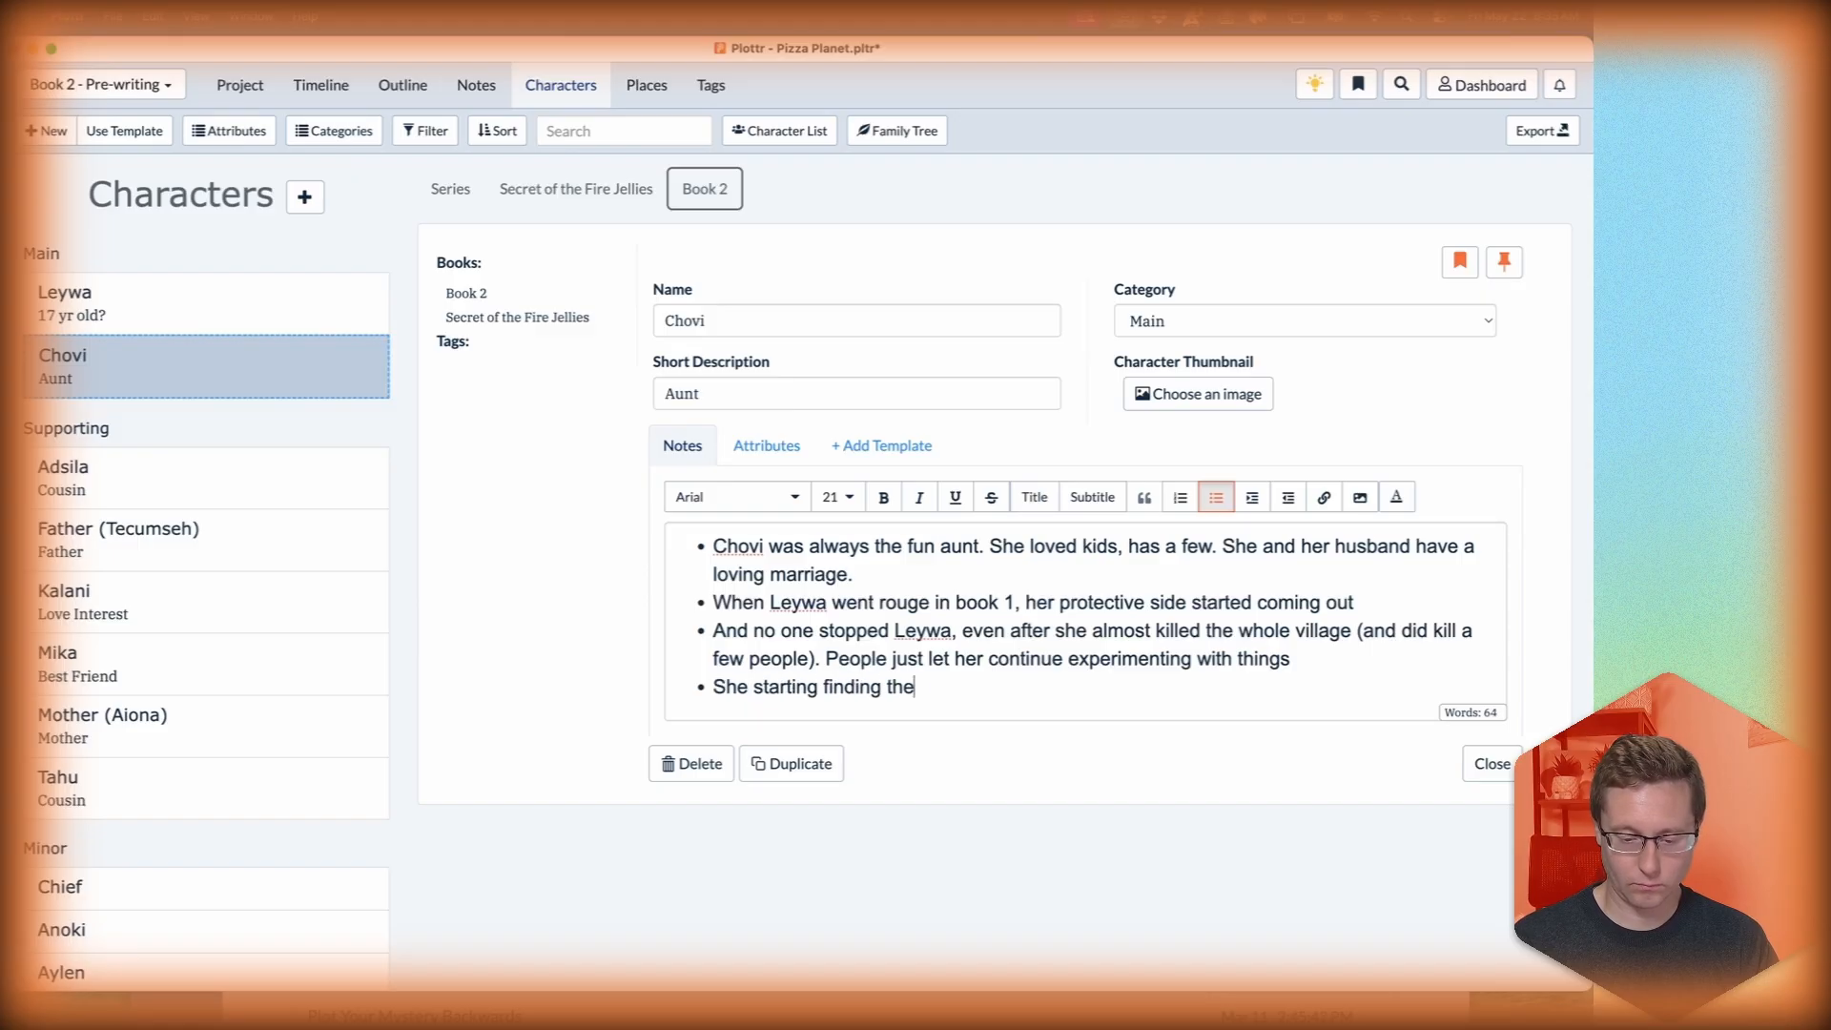
{"action": "key", "text": "BackSpace"}
{"action": "key", "text": "BackSpace"}
{"action": "key", "text": "BackSpace"}
{"action": "key", "text": "BackSpace"}
{"action": "key", "text": "BackSpace"}
{"action": "key", "text": "BackSpace"}
{"action": "key", "text": "BackSpace"}
{"action": "key", "text": "BackSpace"}
{"action": "key", "text": "BackSpace"}
{"action": "key", "text": "BackSpace"}
{"action": "key", "text": "BackSpace"}
{"action": "key", "text": "BackSpace"}
{"action": "key", "text": "BackSpace"}
{"action": "key", "text": "BackSpace"}
{"action": "key", "text": "BackSpace"}
{"action": "key", "text": "BackSpace"}
{"action": "key", "text": "BackSpace"}
{"action": "key", "text": "BackSpace"}
{"action": "key", "text": "BackSpace"}
{"action": "key", "text": "BackSpace"}
{"action": "type", "text": "had always been pious but now"}
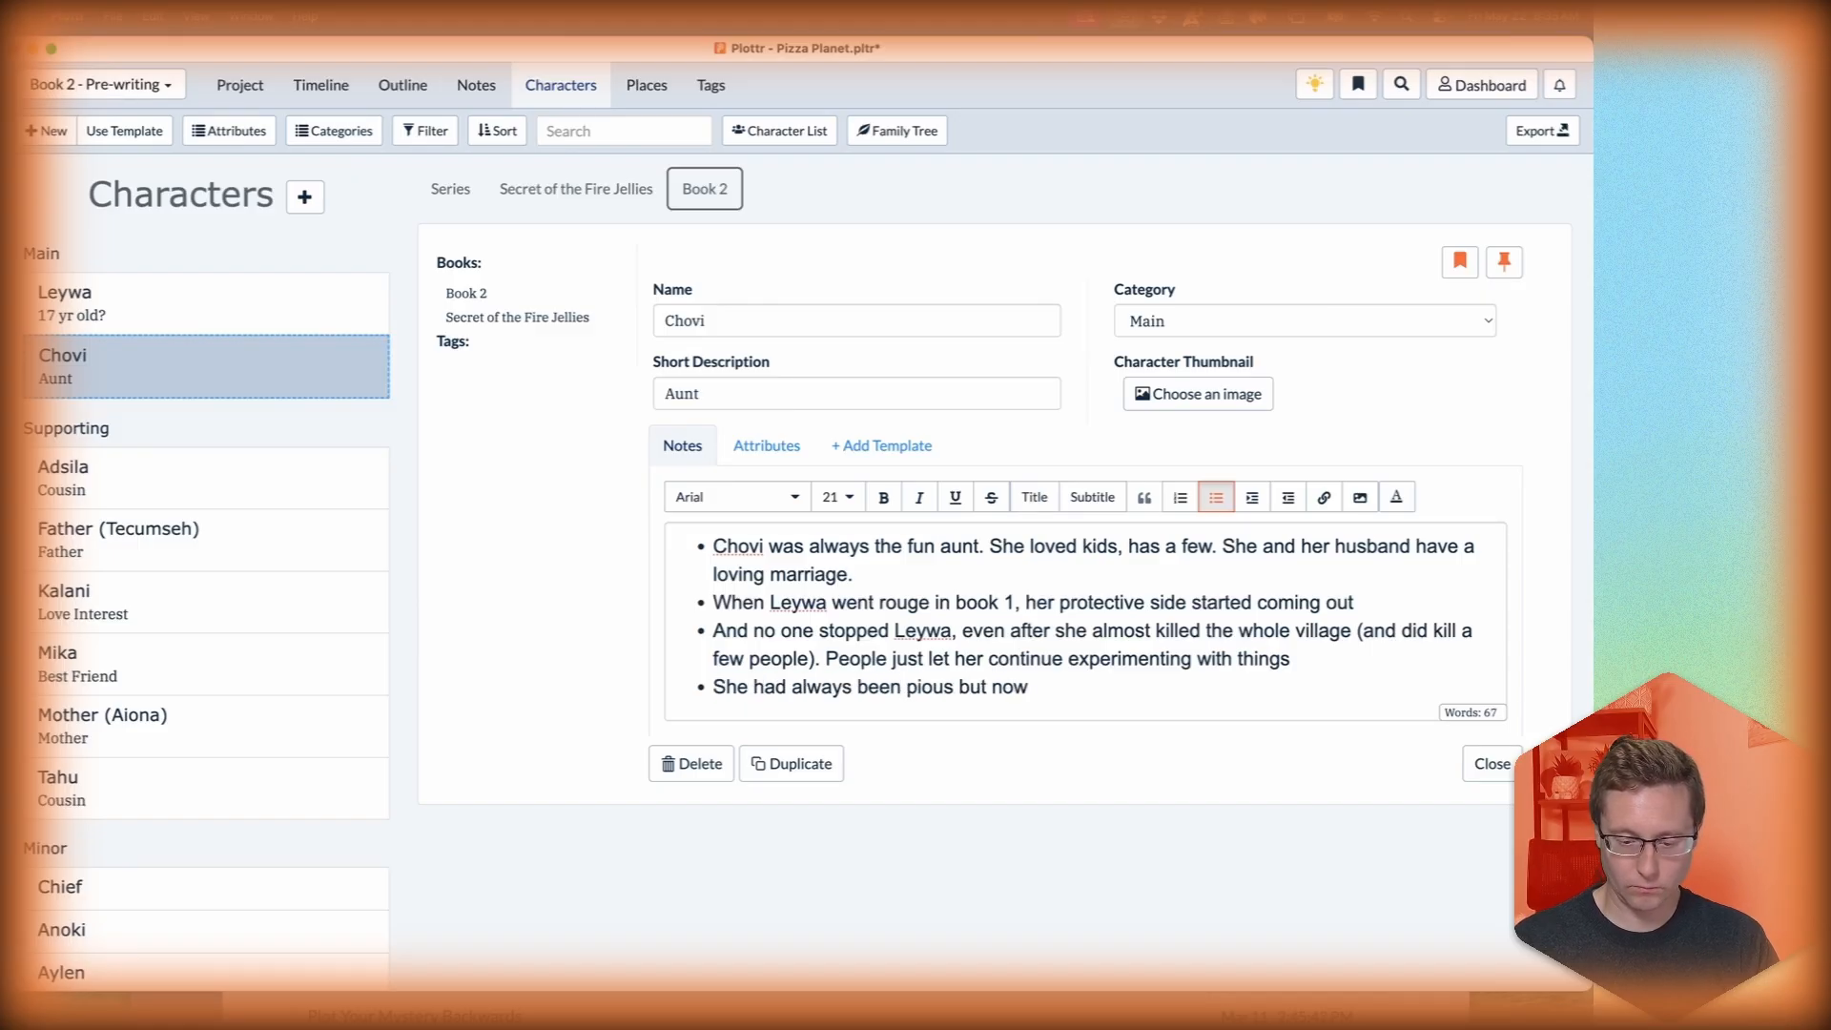
{"action": "type", "text": " protecting the village and the Supreme One's way of life"}
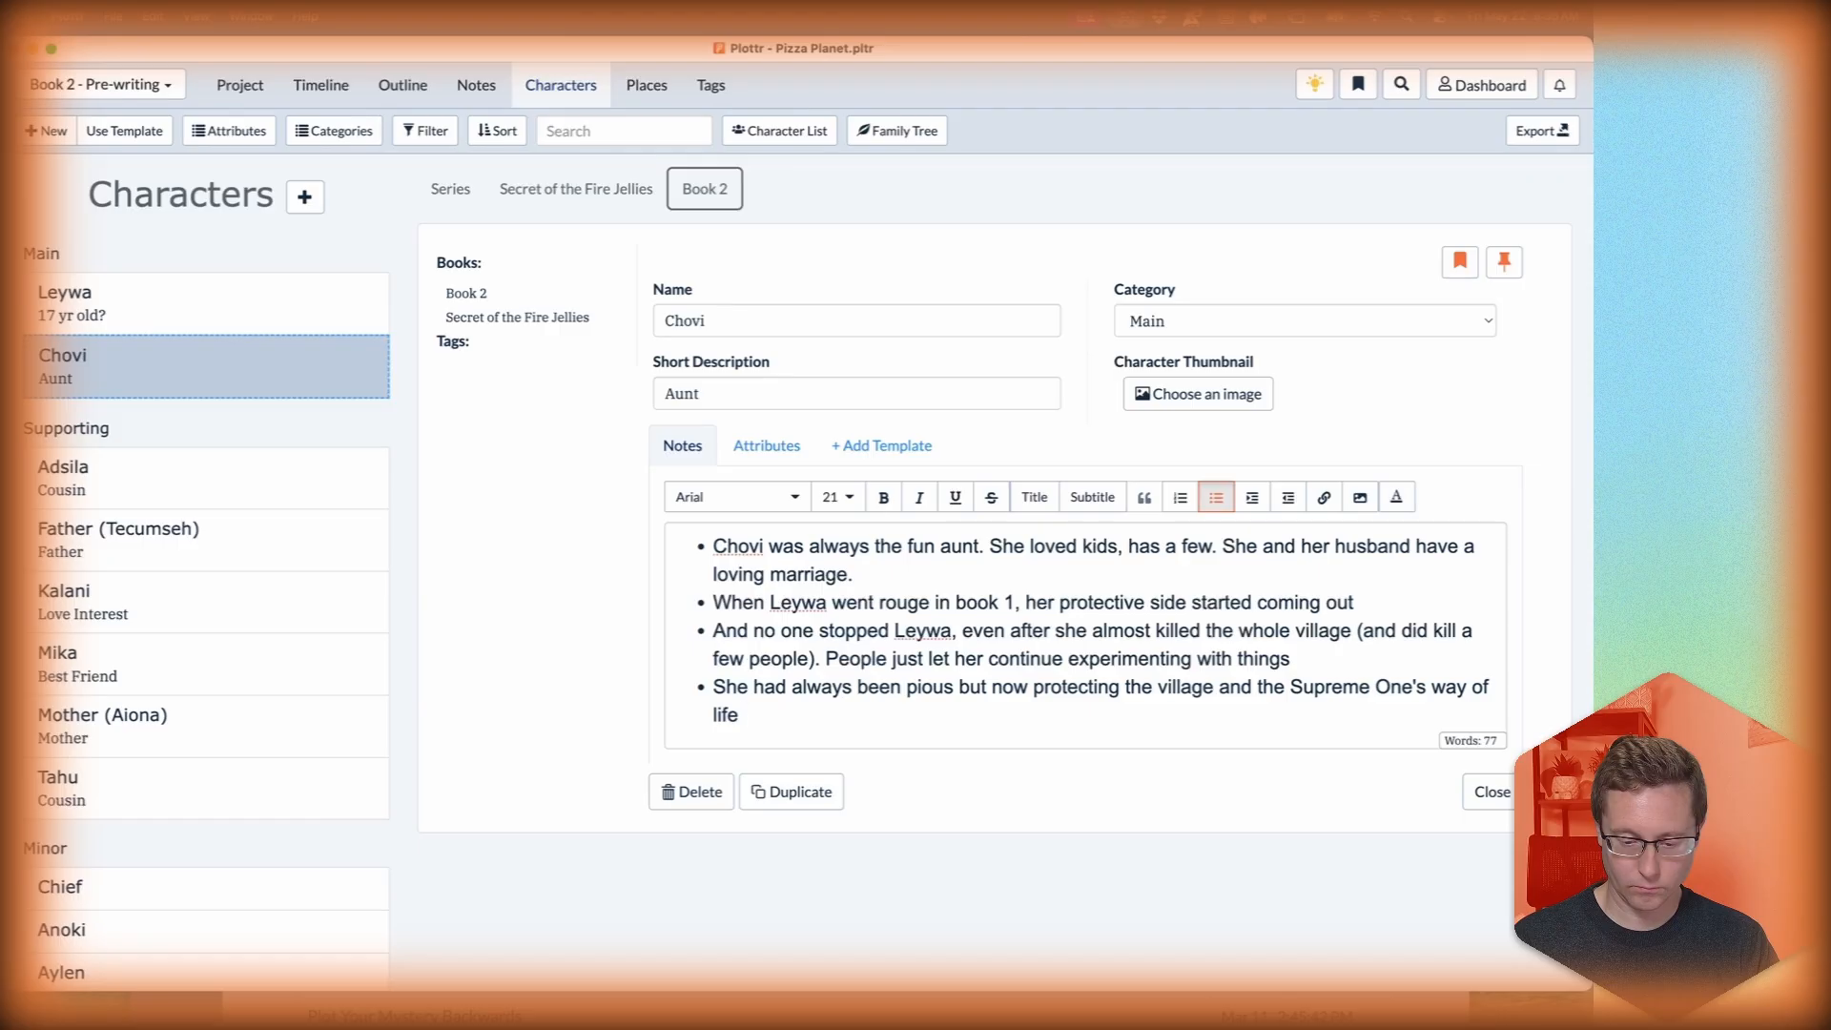
{"action": "left_click", "coordinate": [953, 687]}
{"action": "type", "text": ","}
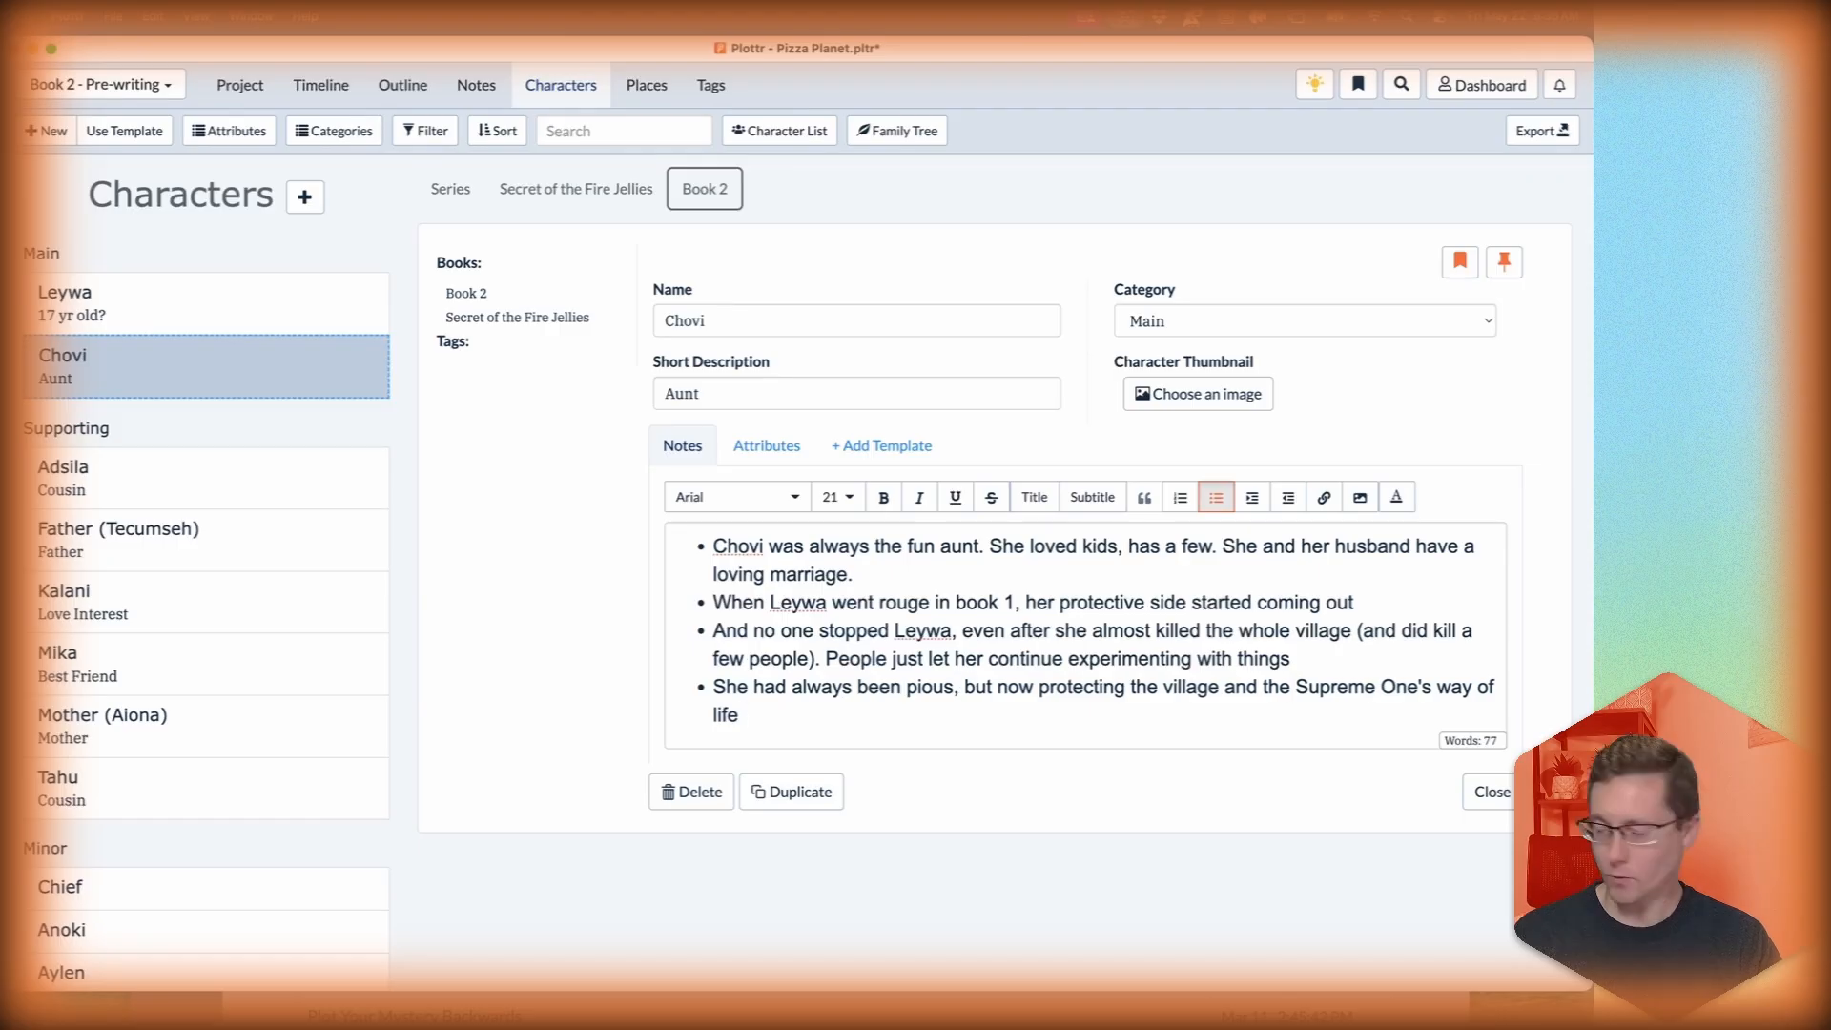
Finish it with "is forefront in her mind" and that she must protect her kids from the evil infecting her (brother's/sister's) family and destroying the village.
{"action": "left_click", "coordinate": [843, 723]}
{"action": "type", "text": "is forefront in her min"}
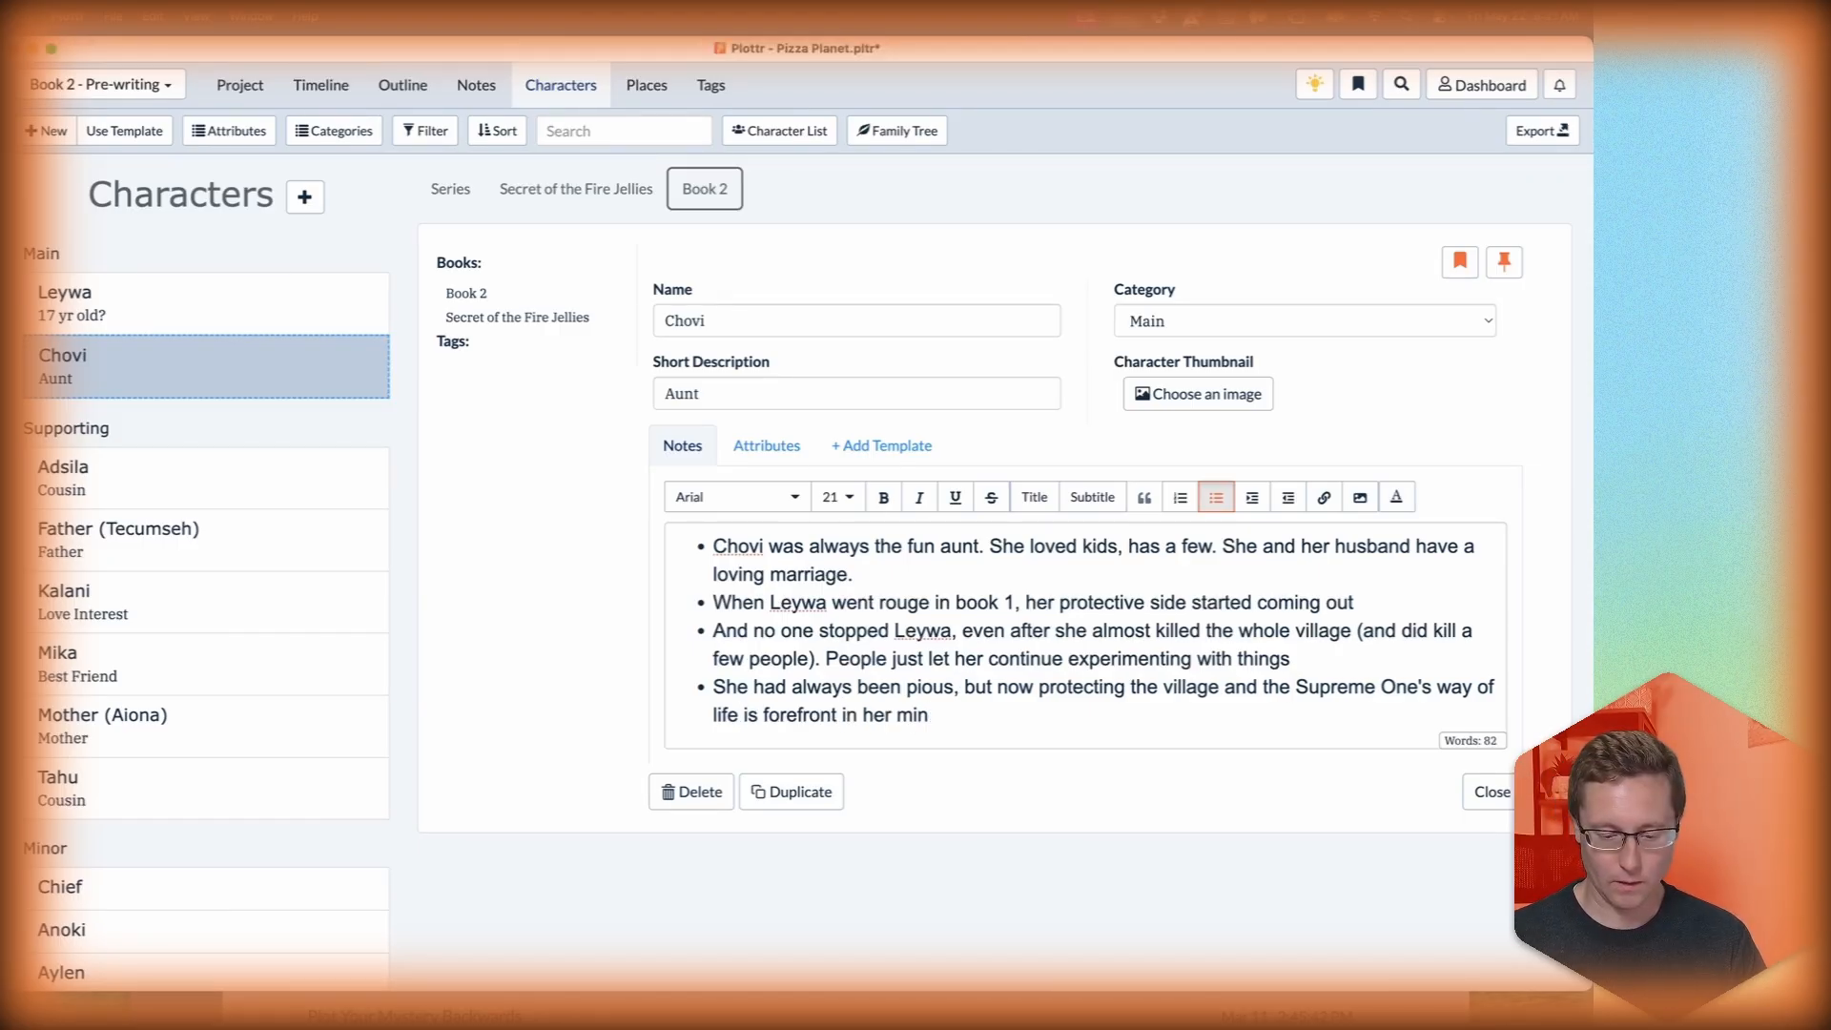
{"action": "type", "text": "d. She must protect her kids from the evil that has infected her (brother's/s"}
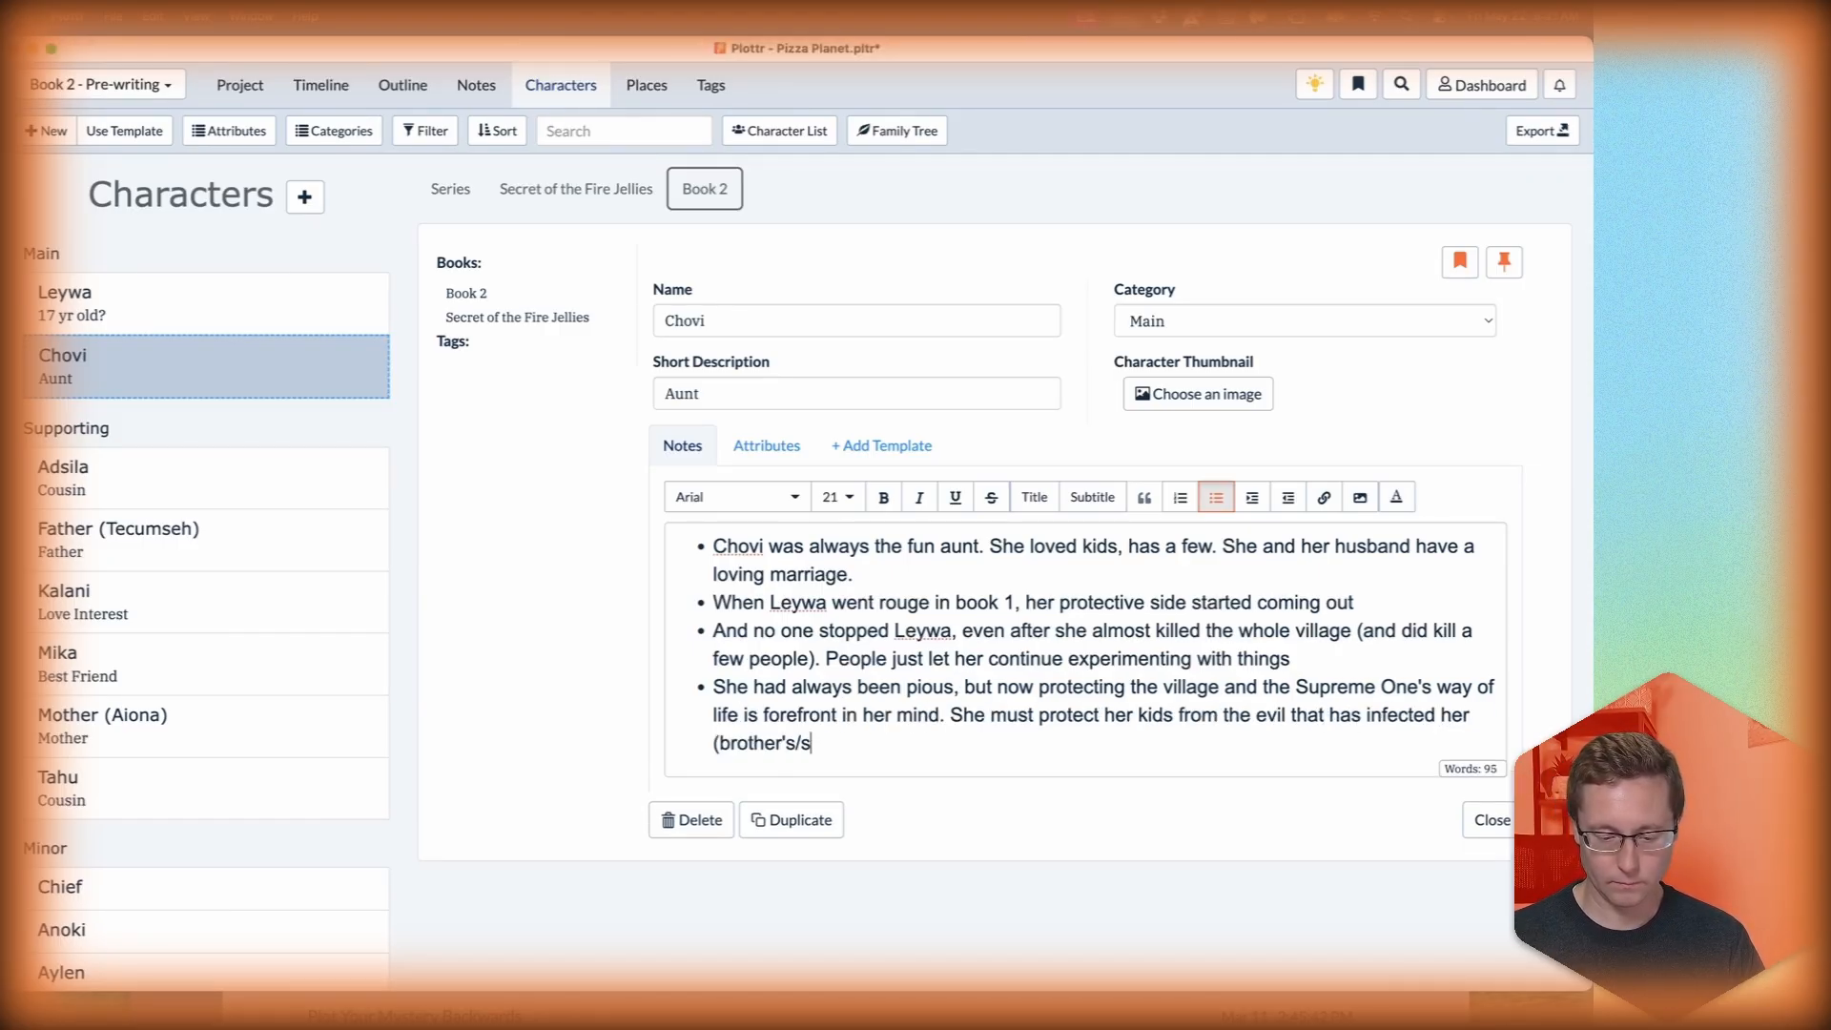
{"action": "type", "text": "ister's) family and that is going to continue to destroy the village unless someone stops it"}
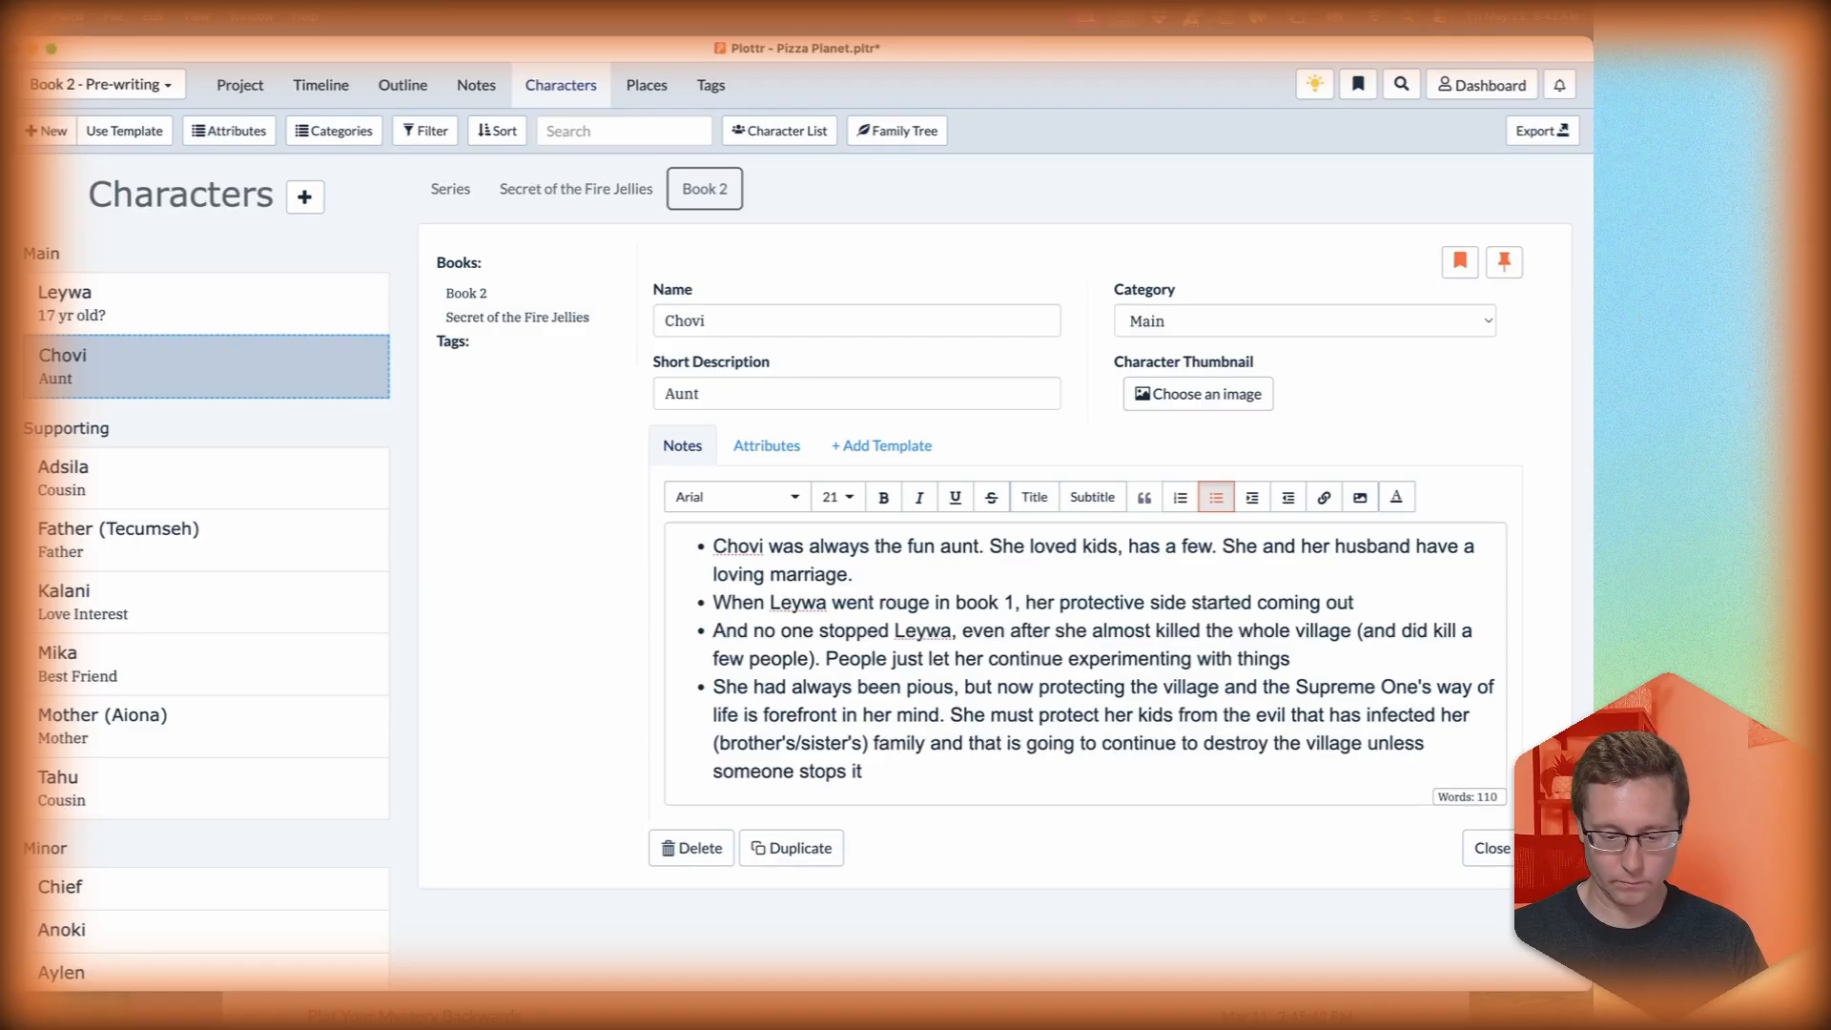
Insert a second bullet: she was always mad at Tecumseh for what he did to Aiona, but she and the village have moved on and forgotten.
{"action": "left_click", "coordinate": [854, 575]}
{"action": "key", "text": "Return"}
{"action": "type", "text": "She was always mad at Tecumseh for what"}
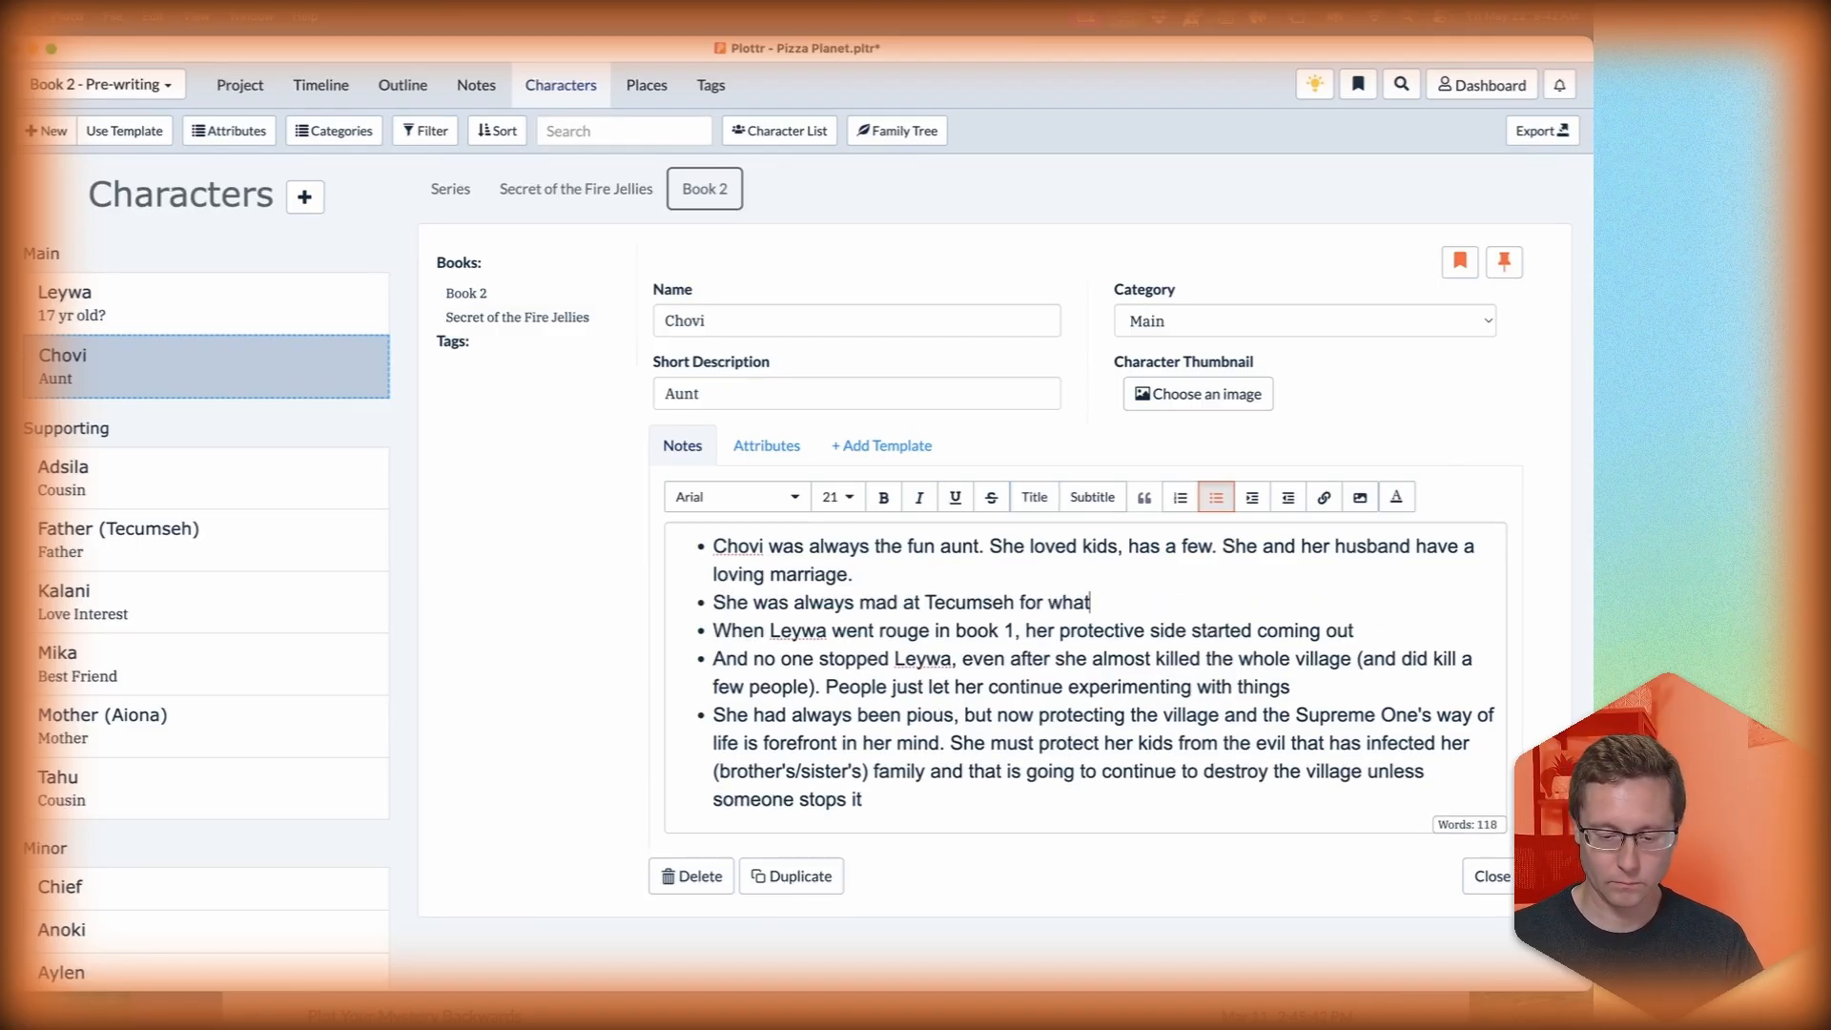
{"action": "type", "text": " he did to Aiona, but that was ancient history and she and the village"}
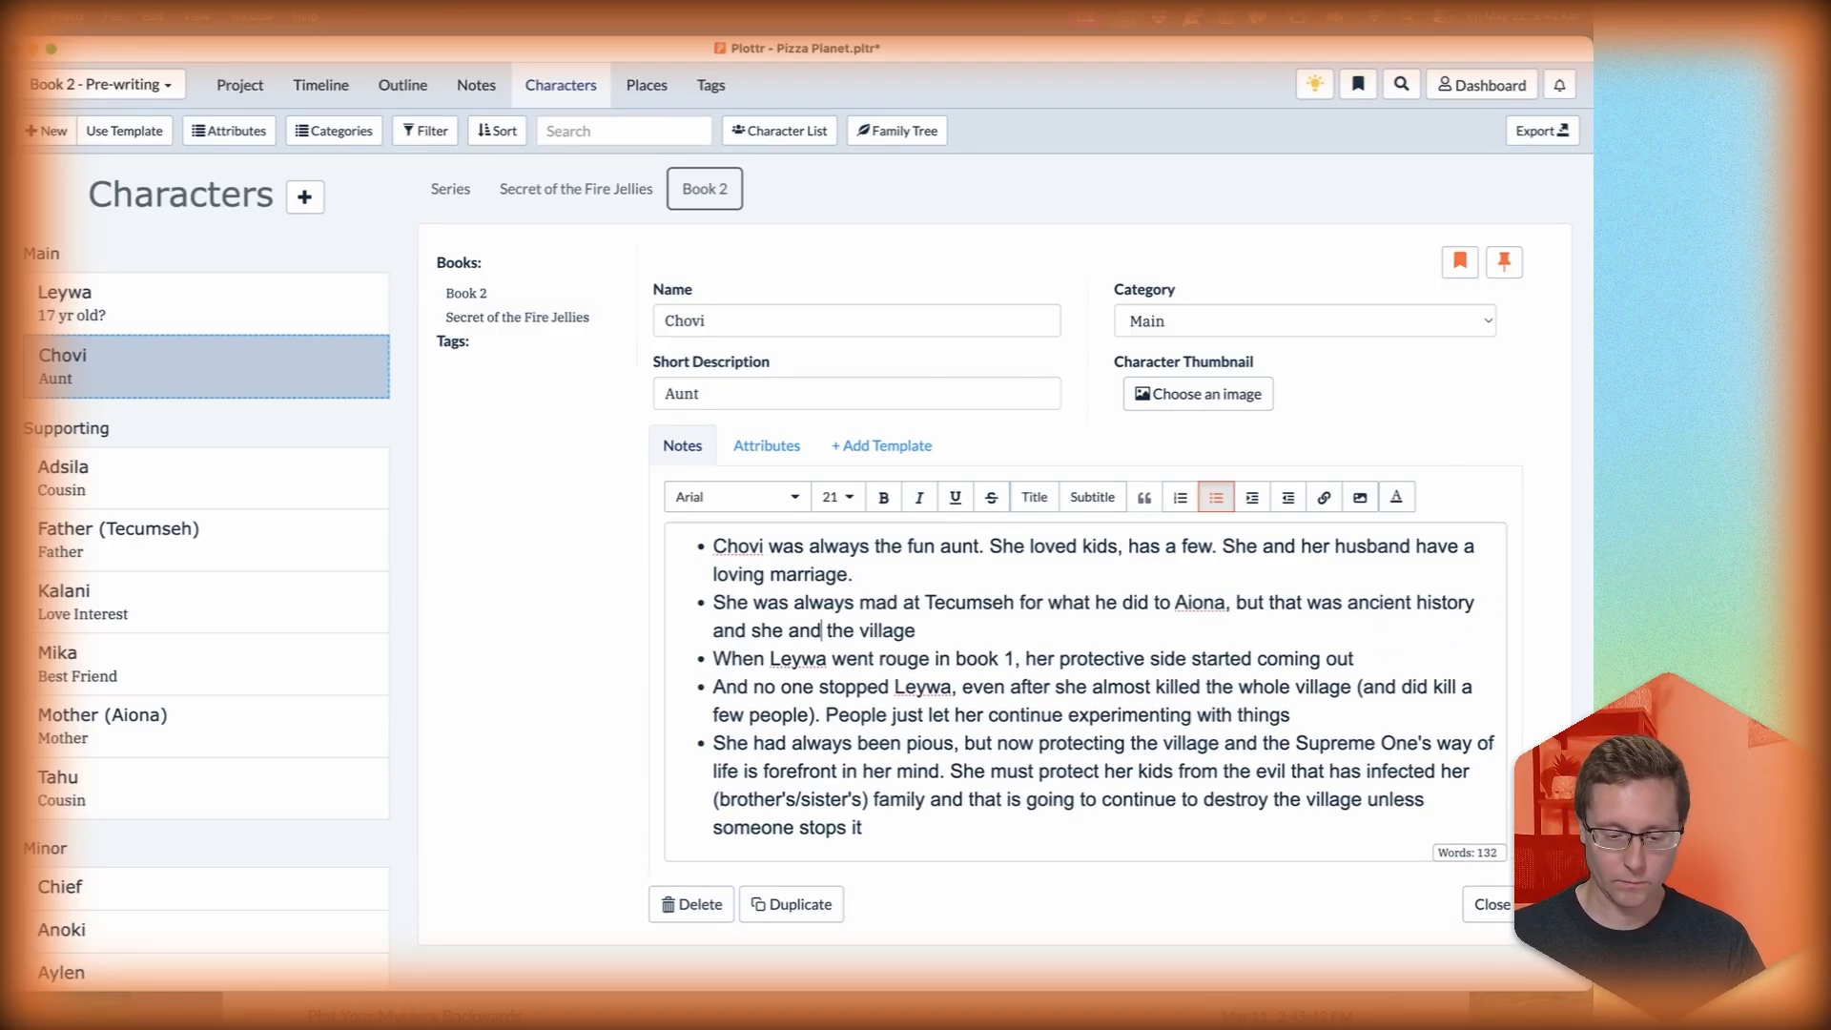
{"action": "type", "text": " have moved on and forgotten about it"}
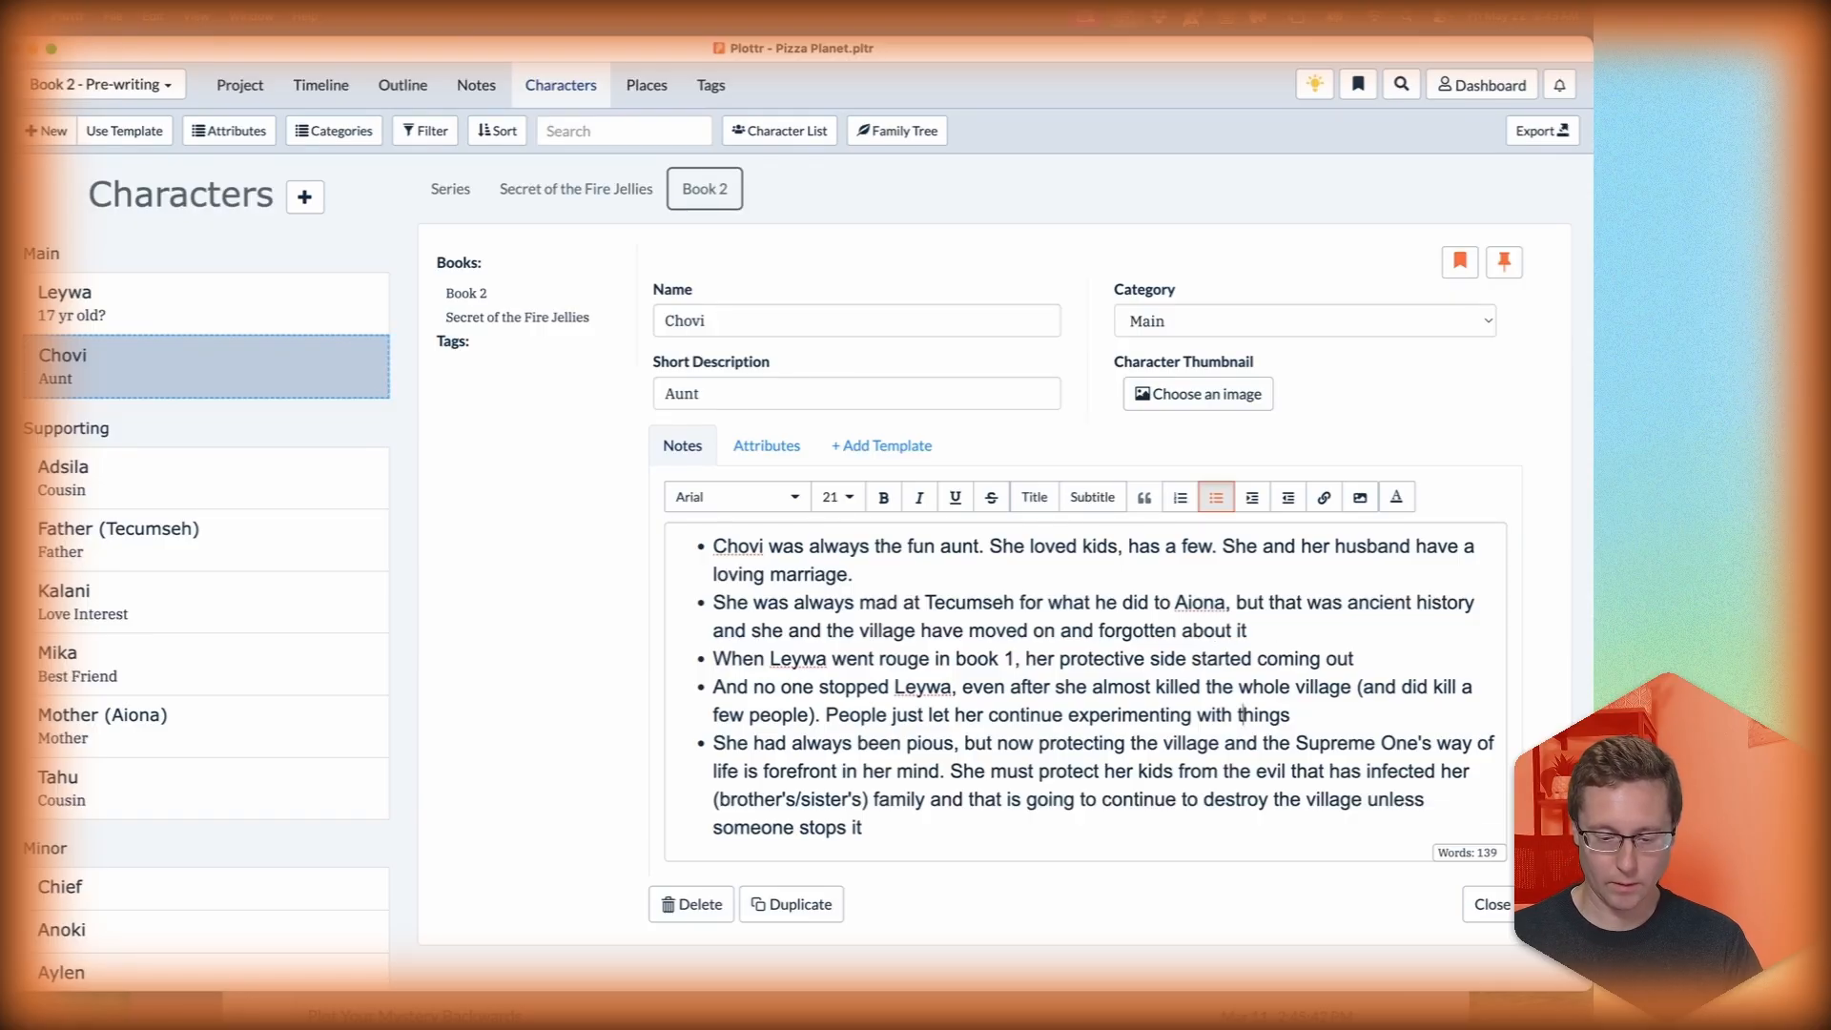
Insert a bullet before the pious one: this looked like Tecumseh but worse, no one was stopping it, Leywa would kill everyone before learning her lesson.
{"action": "key", "text": "Return"}
{"action": "type", "text": "This was starting to look like not only Tecumseh, but worse. And noe"}
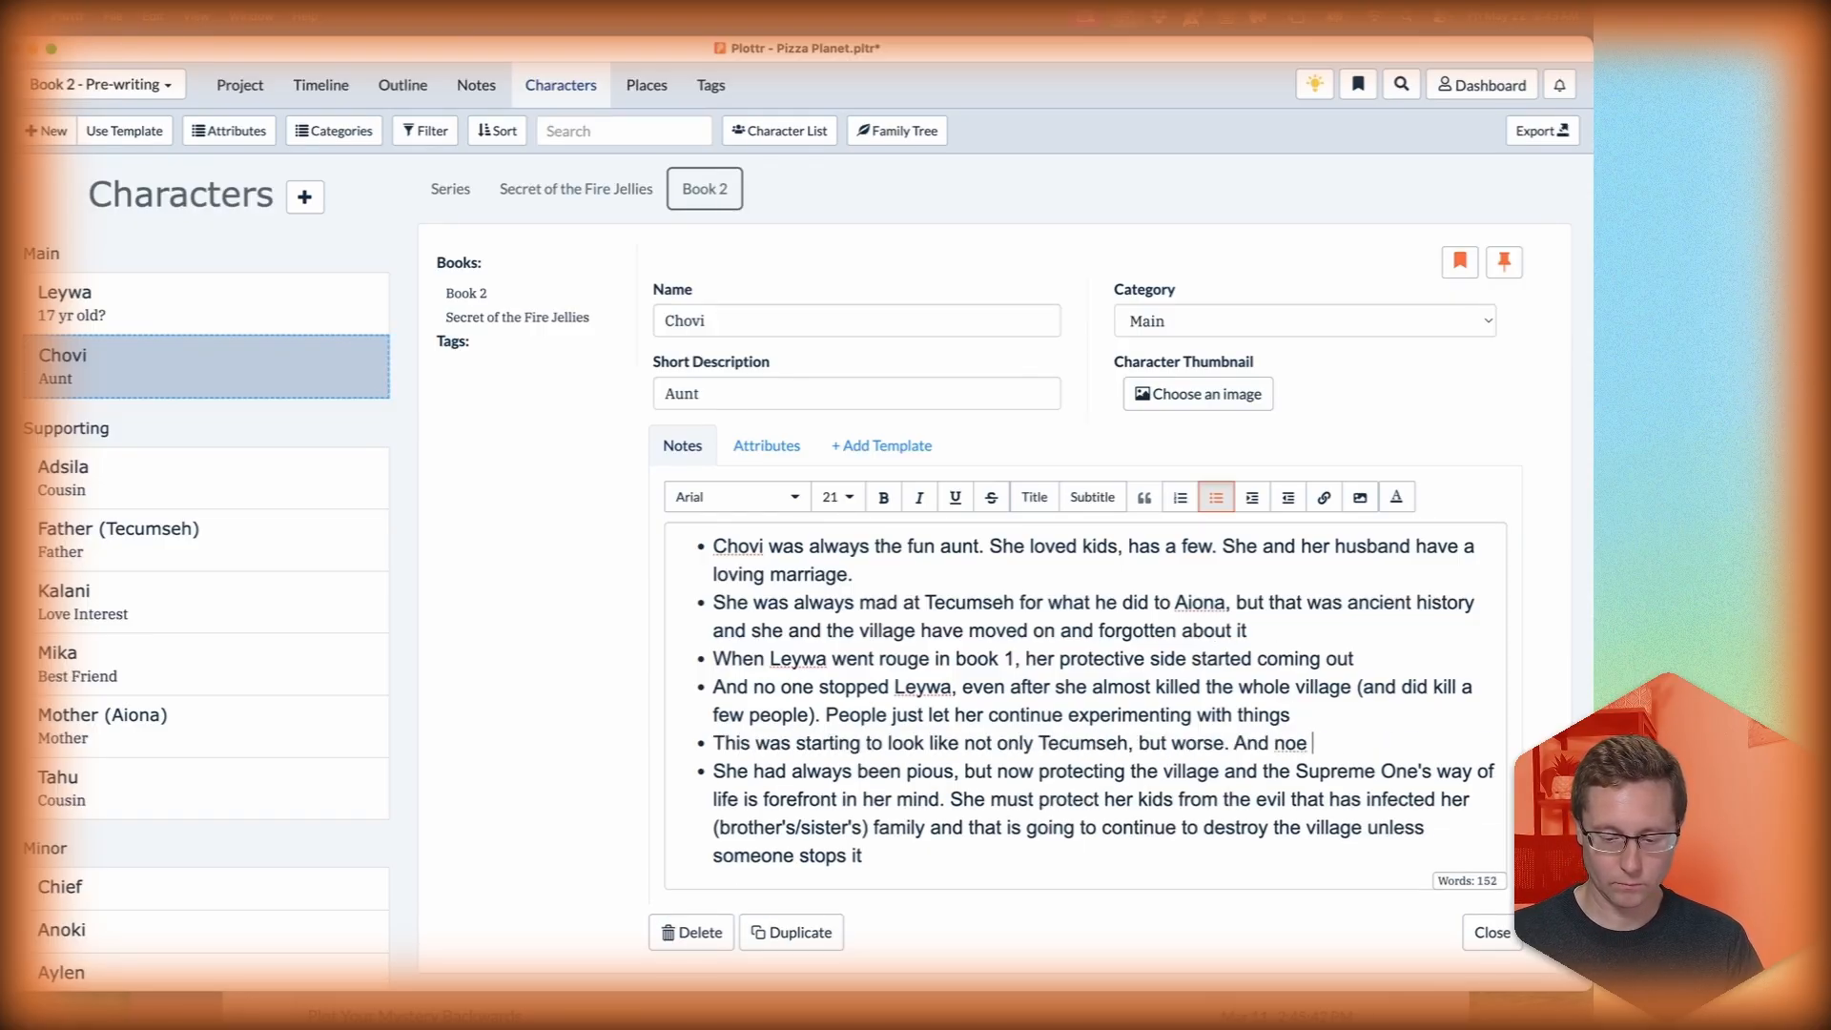
{"action": "key", "text": "BackSpace"}
{"action": "key", "text": "BackSpace"}
{"action": "type", "text": "one was stopping it. Leywa would kill everyone before she learned her lesson"}
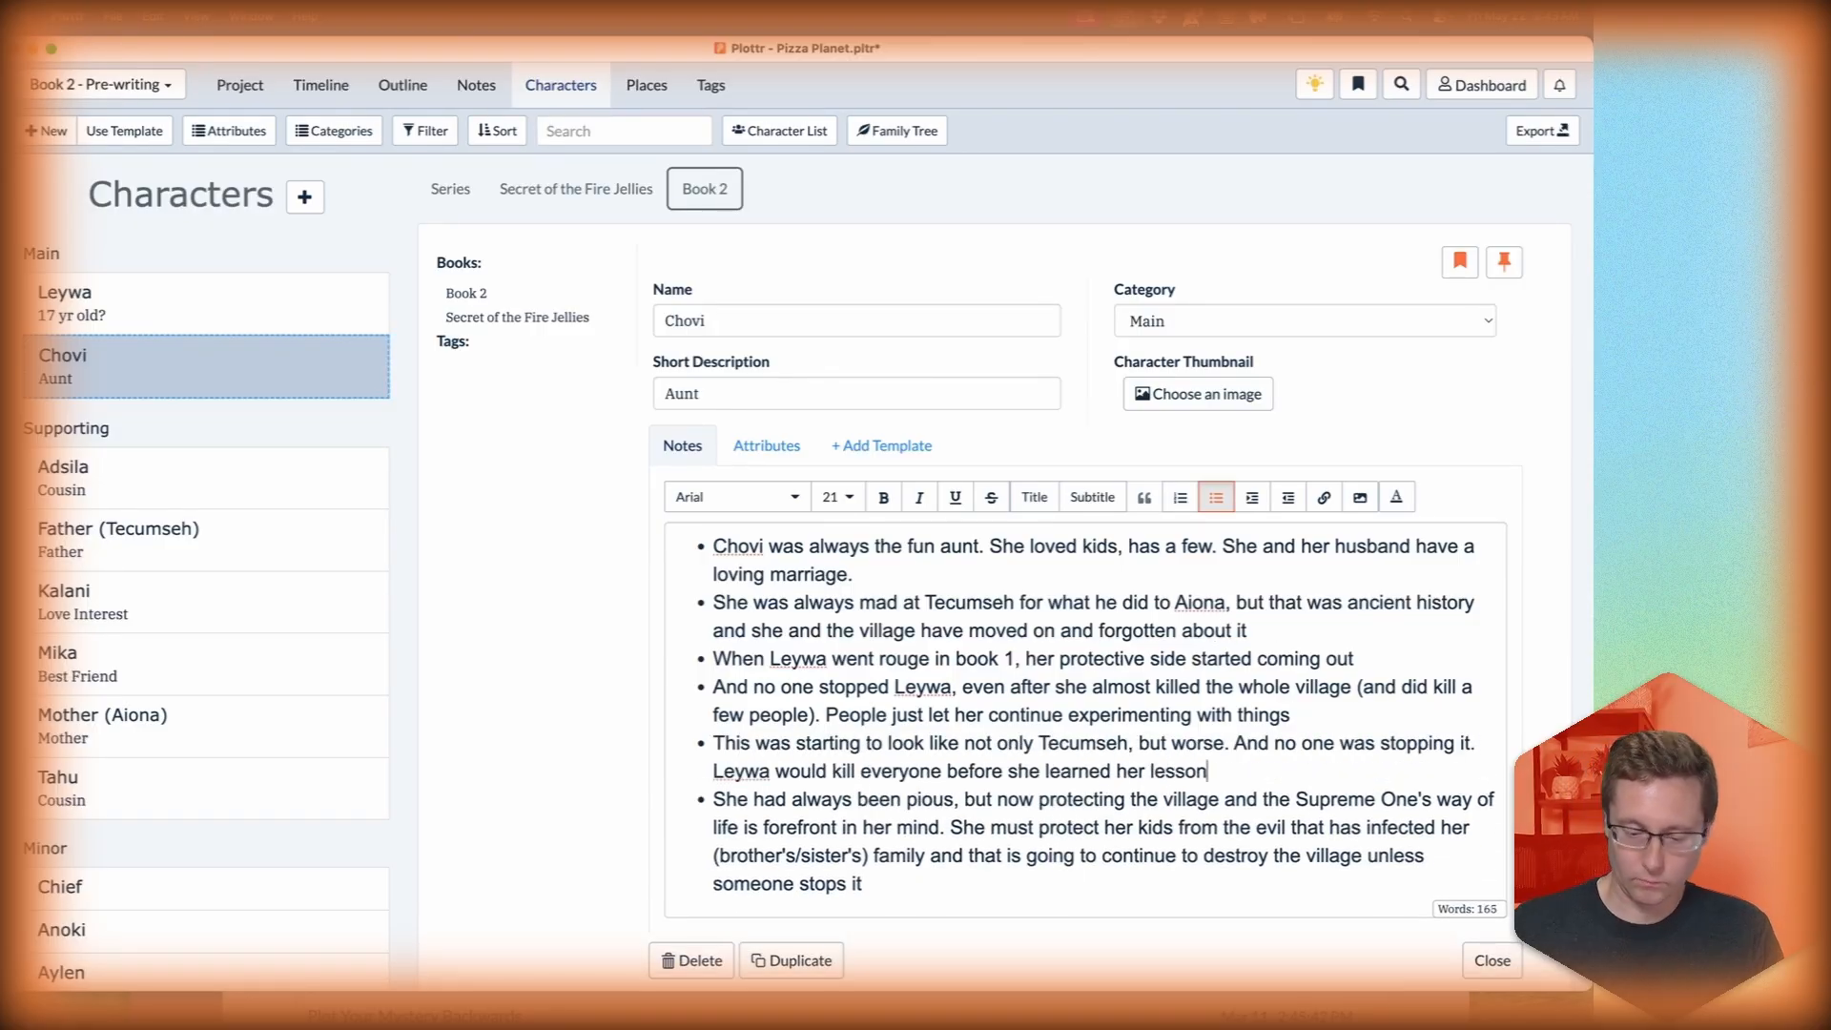
Replace "She" with "Chovi" at the start of the pious bullet and add an empty bullet at the end of the list.
{"action": "double_click", "coordinate": [731, 801]}
{"action": "type", "text": "Chovi"}
{"action": "key", "text": "Return"}
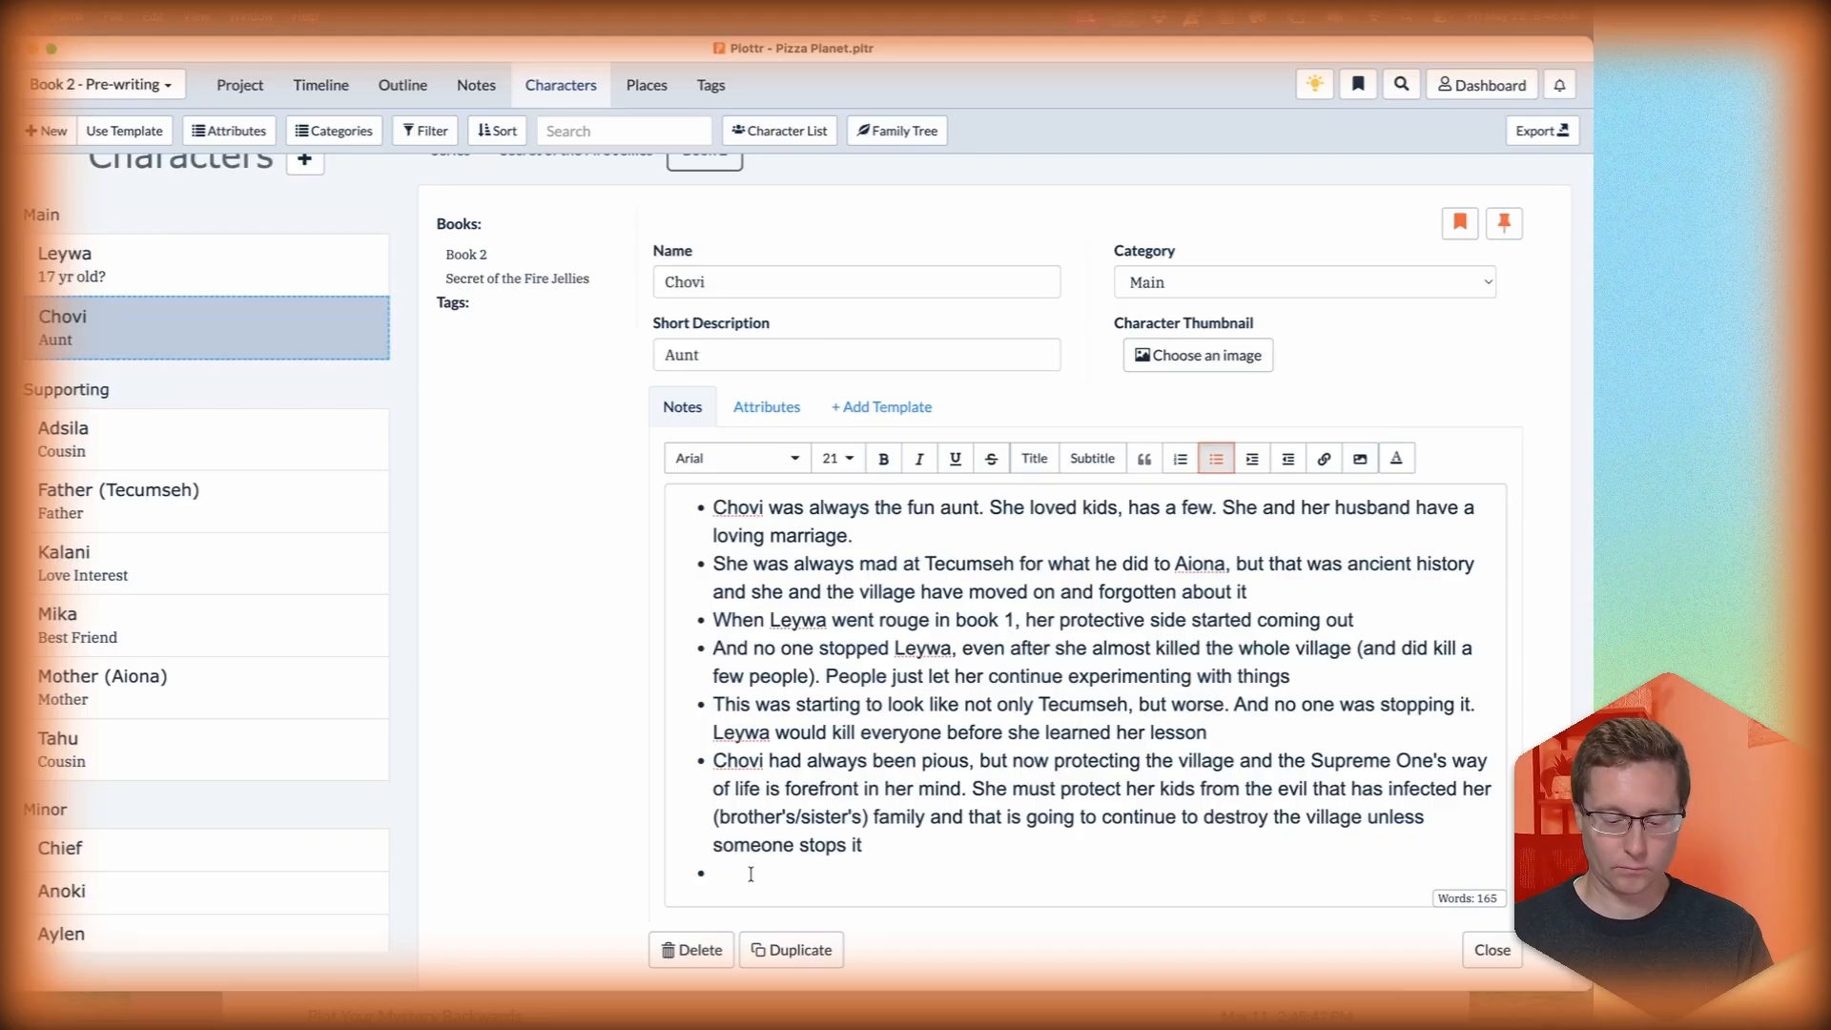
{"action": "type", "text": "When Le"}
{"action": "key", "text": "BackSpace"}
{"action": "key", "text": "BackSpace"}
{"action": "key", "text": "BackSpace"}
{"action": "key", "text": "BackSpace"}
{"action": "key", "text": "BackSpace"}
{"action": "key", "text": "BackSpace"}
{"action": "key", "text": "BackSpace"}
Look through the project's notes and the Book 2 timeline plotlines for details of Chovi's story.
{"action": "scroll", "coordinate": [511, 454], "scroll_direction": "up", "scroll_amount": 1}
{"action": "left_click", "coordinate": [477, 88]}
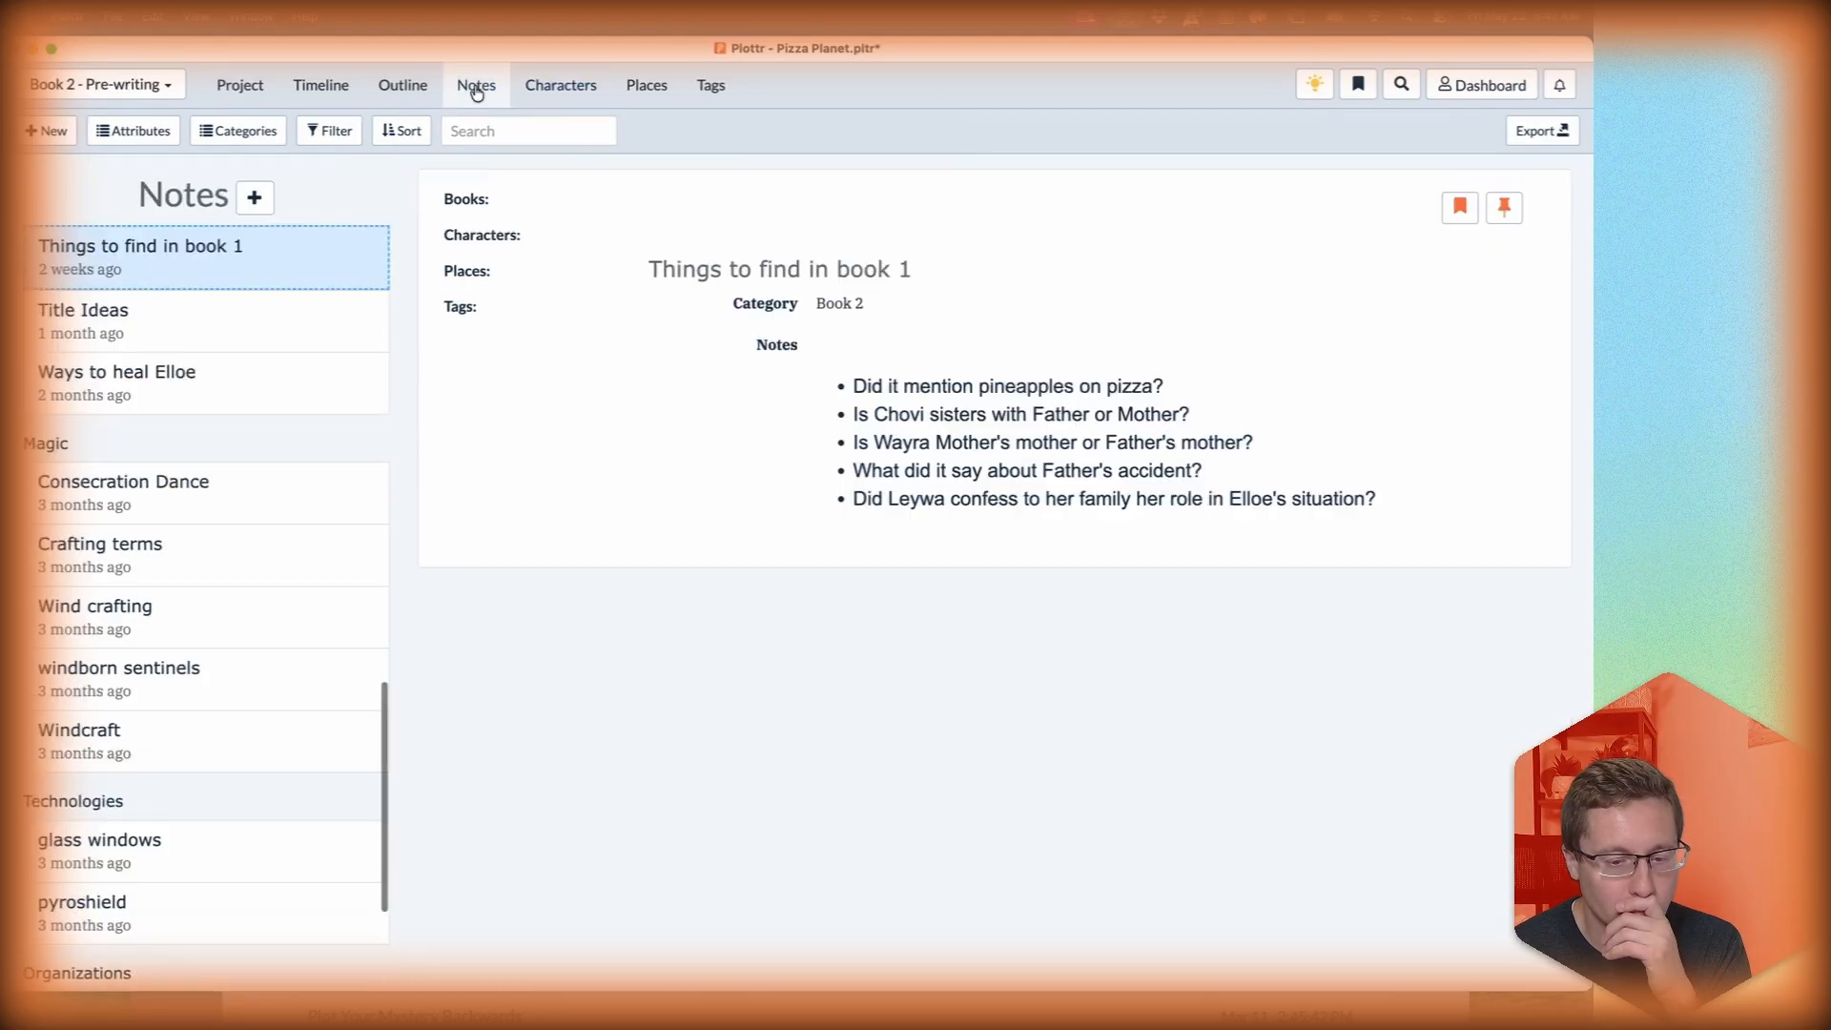
{"action": "scroll", "coordinate": [210, 477], "scroll_direction": "up", "scroll_amount": 4}
{"action": "left_click", "coordinate": [210, 667]}
{"action": "left_click", "coordinate": [561, 85]}
{"action": "left_click", "coordinate": [769, 910]}
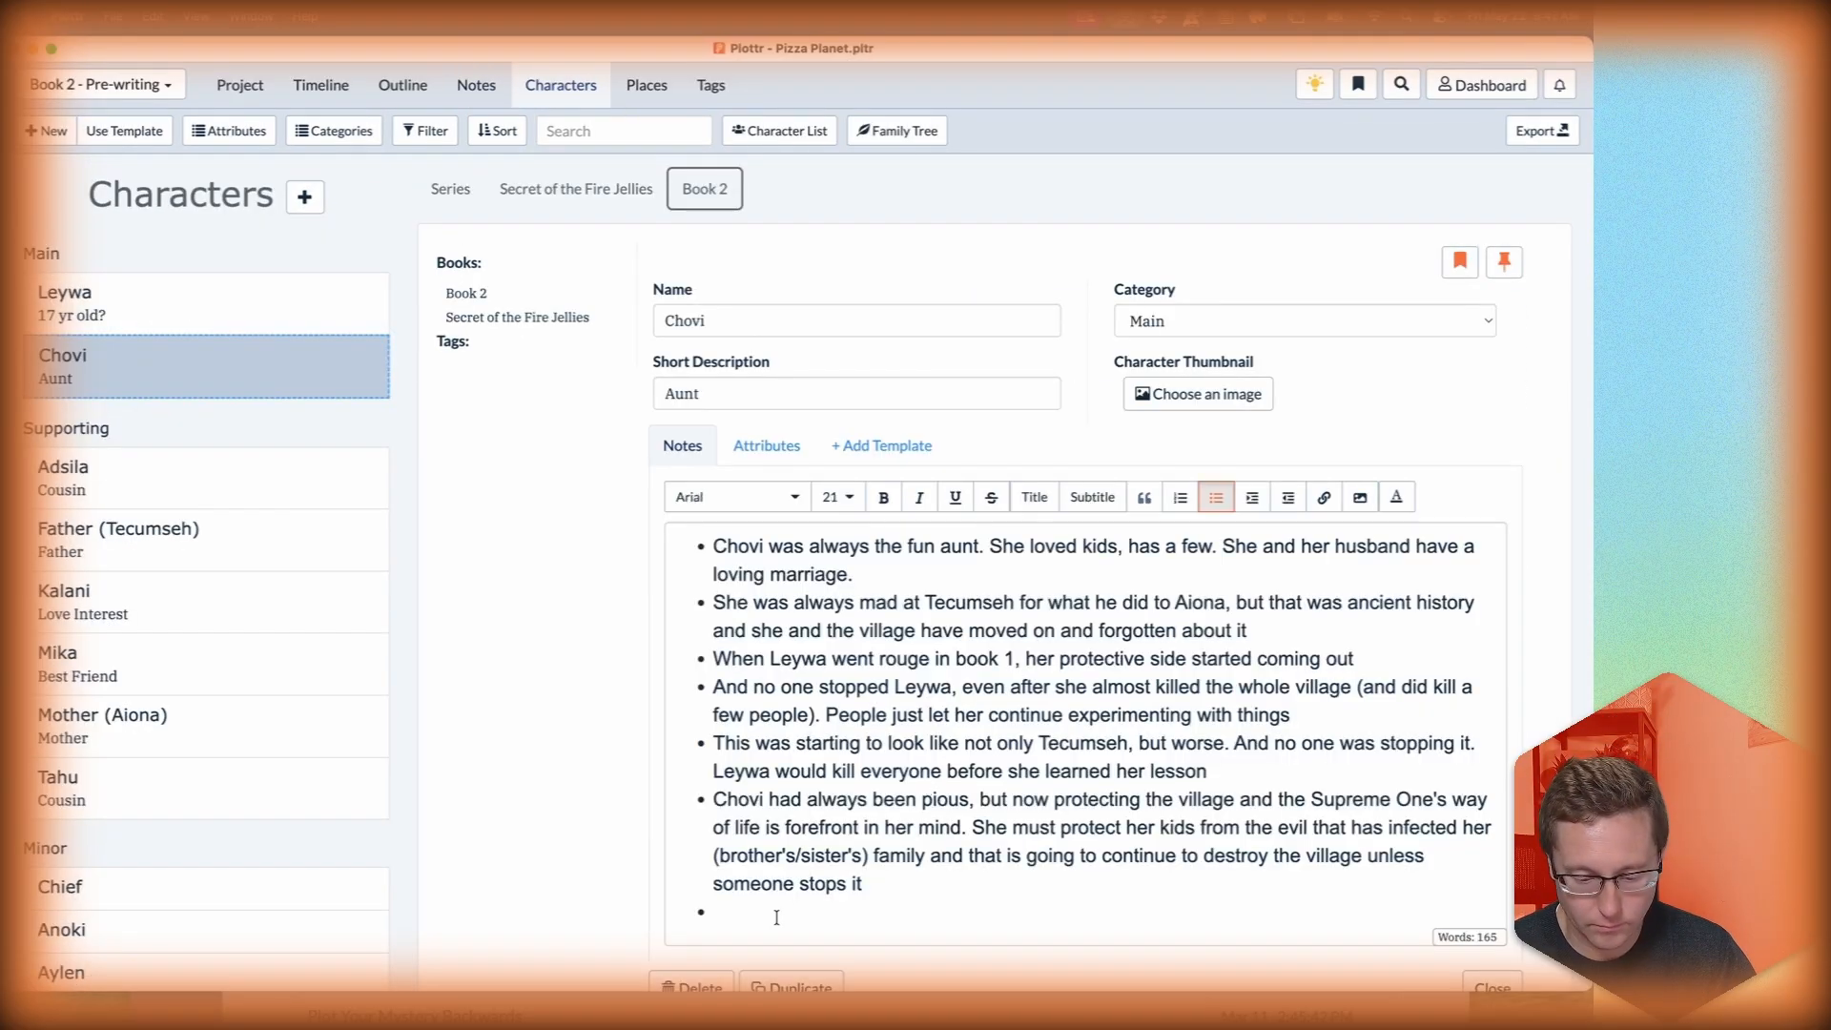
{"action": "scroll", "coordinate": [900, 750], "scroll_direction": "down", "scroll_amount": 1}
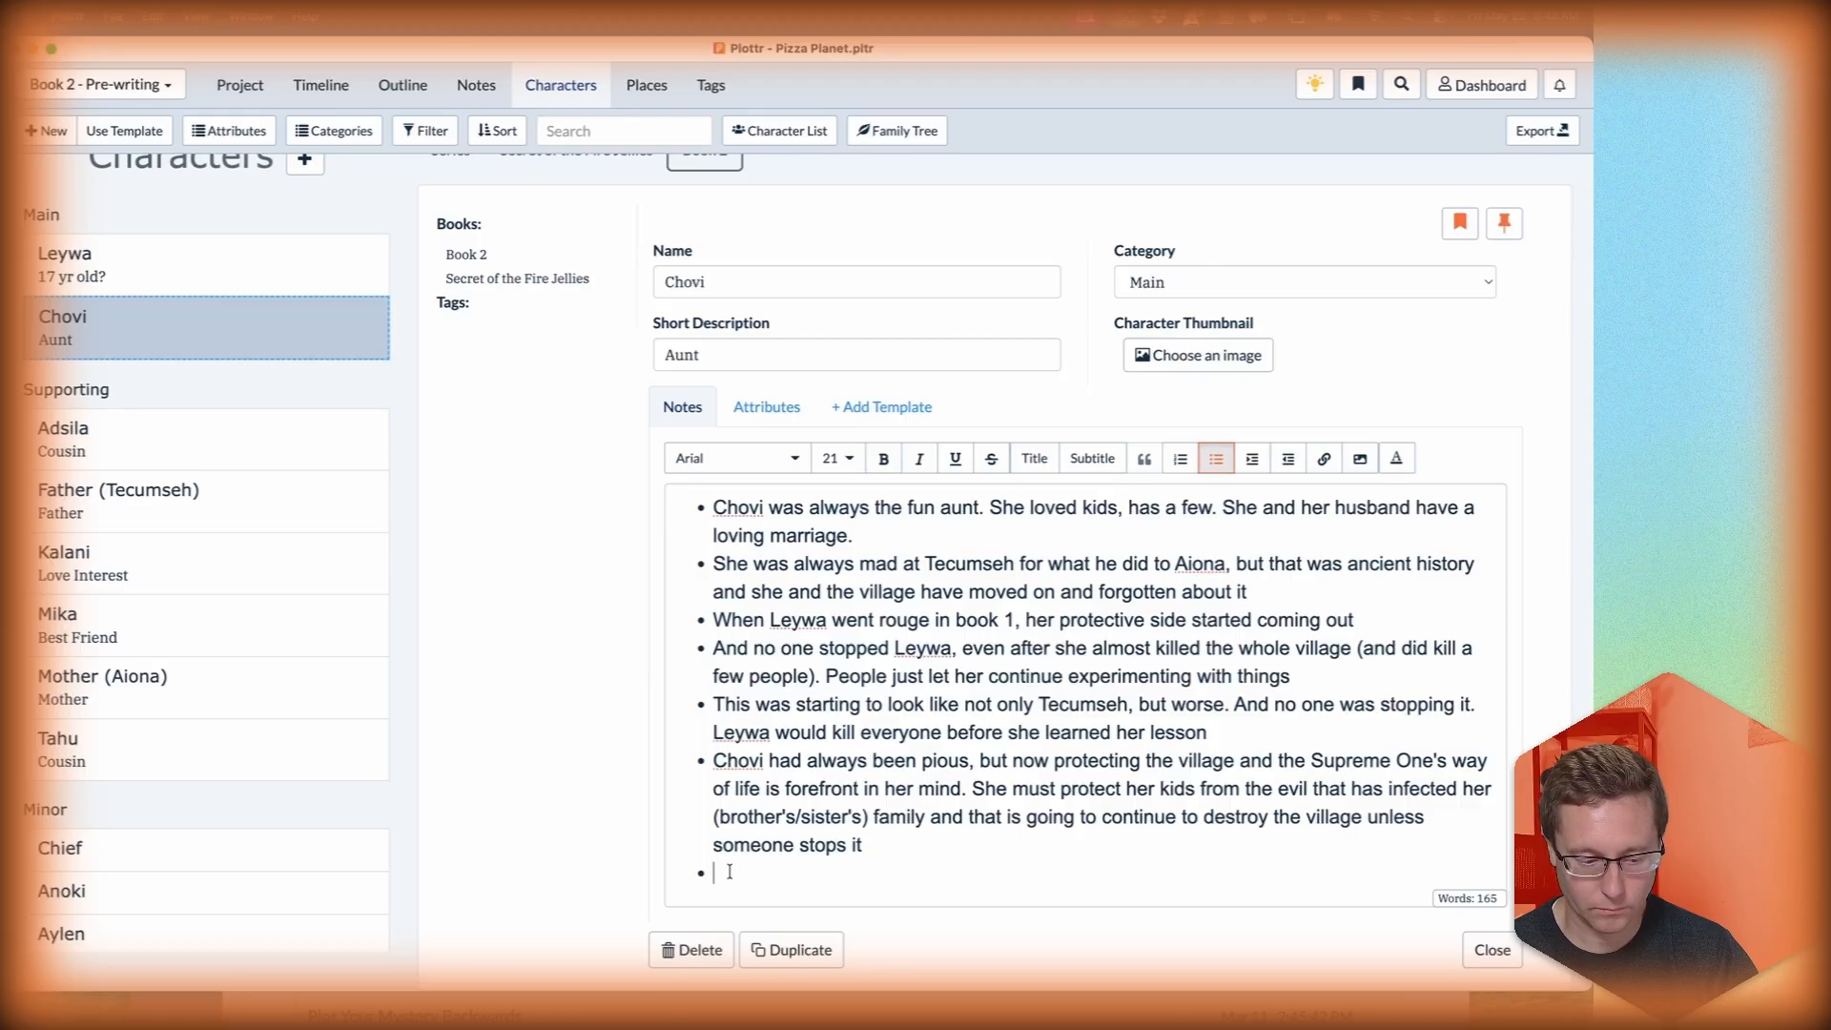
{"action": "left_click", "coordinate": [317, 85]}
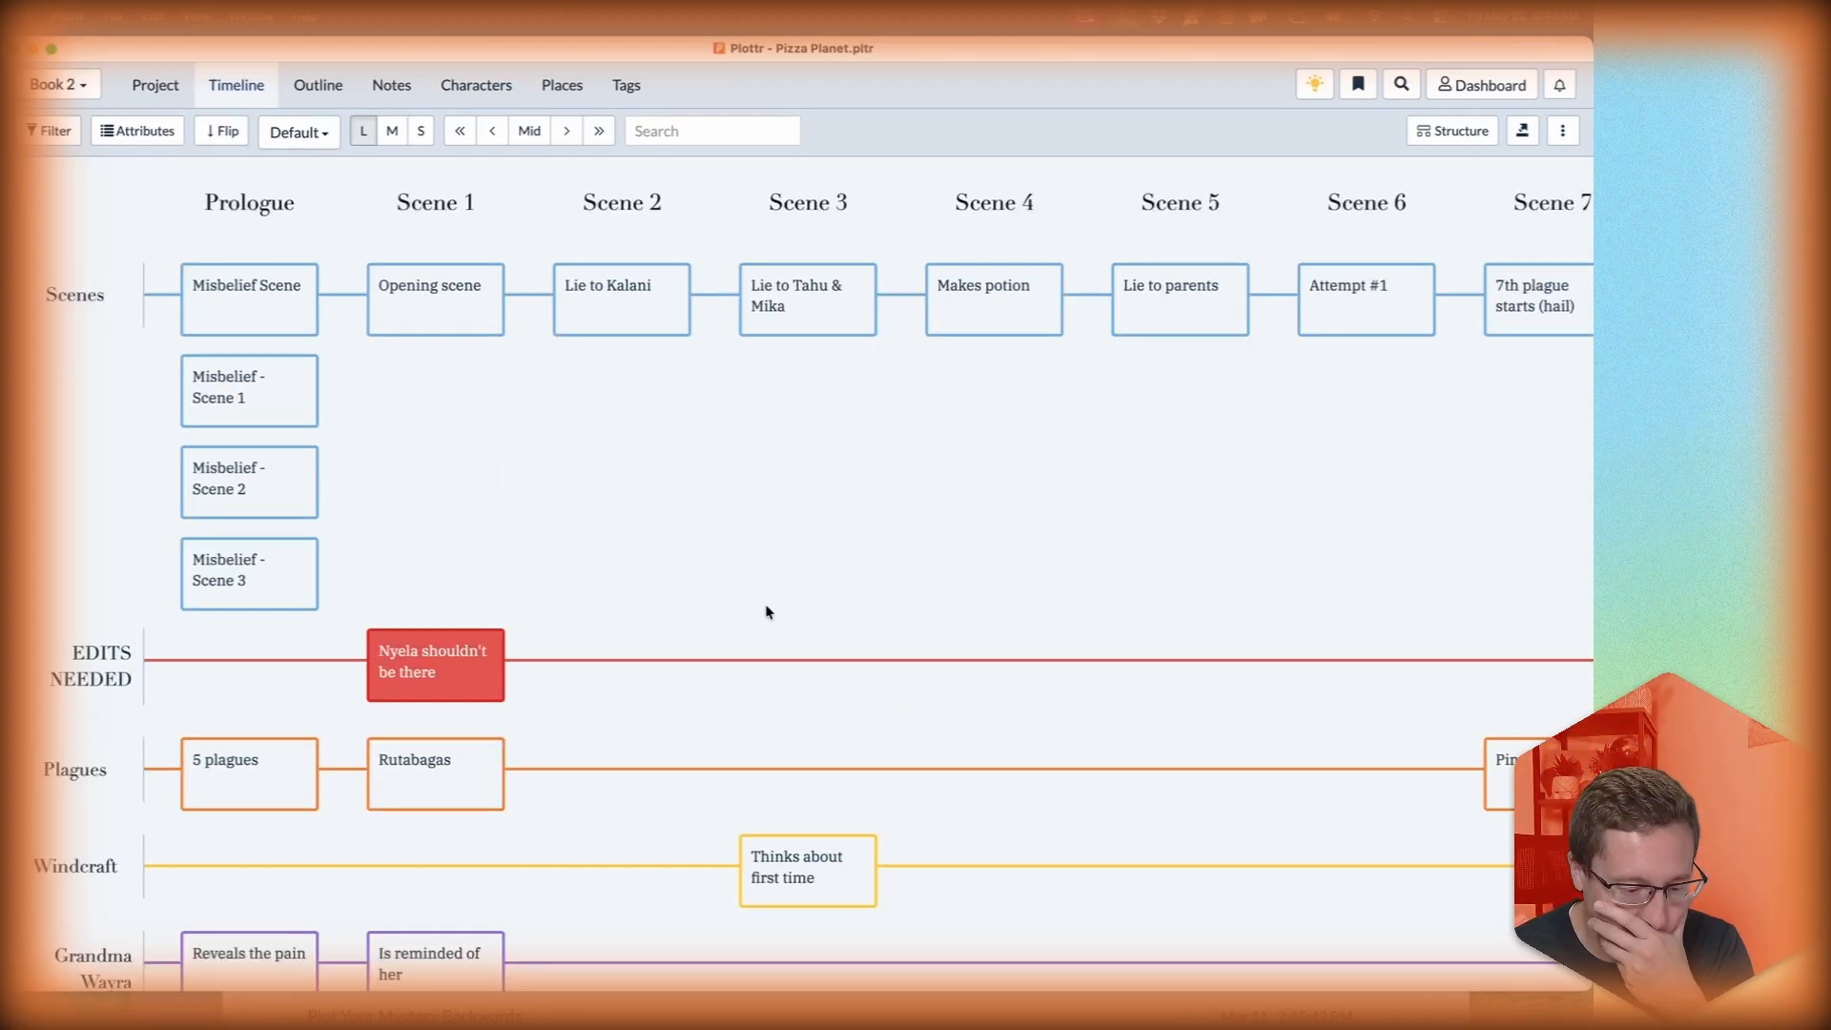
{"action": "scroll", "coordinate": [668, 620], "scroll_direction": "down", "scroll_amount": 2}
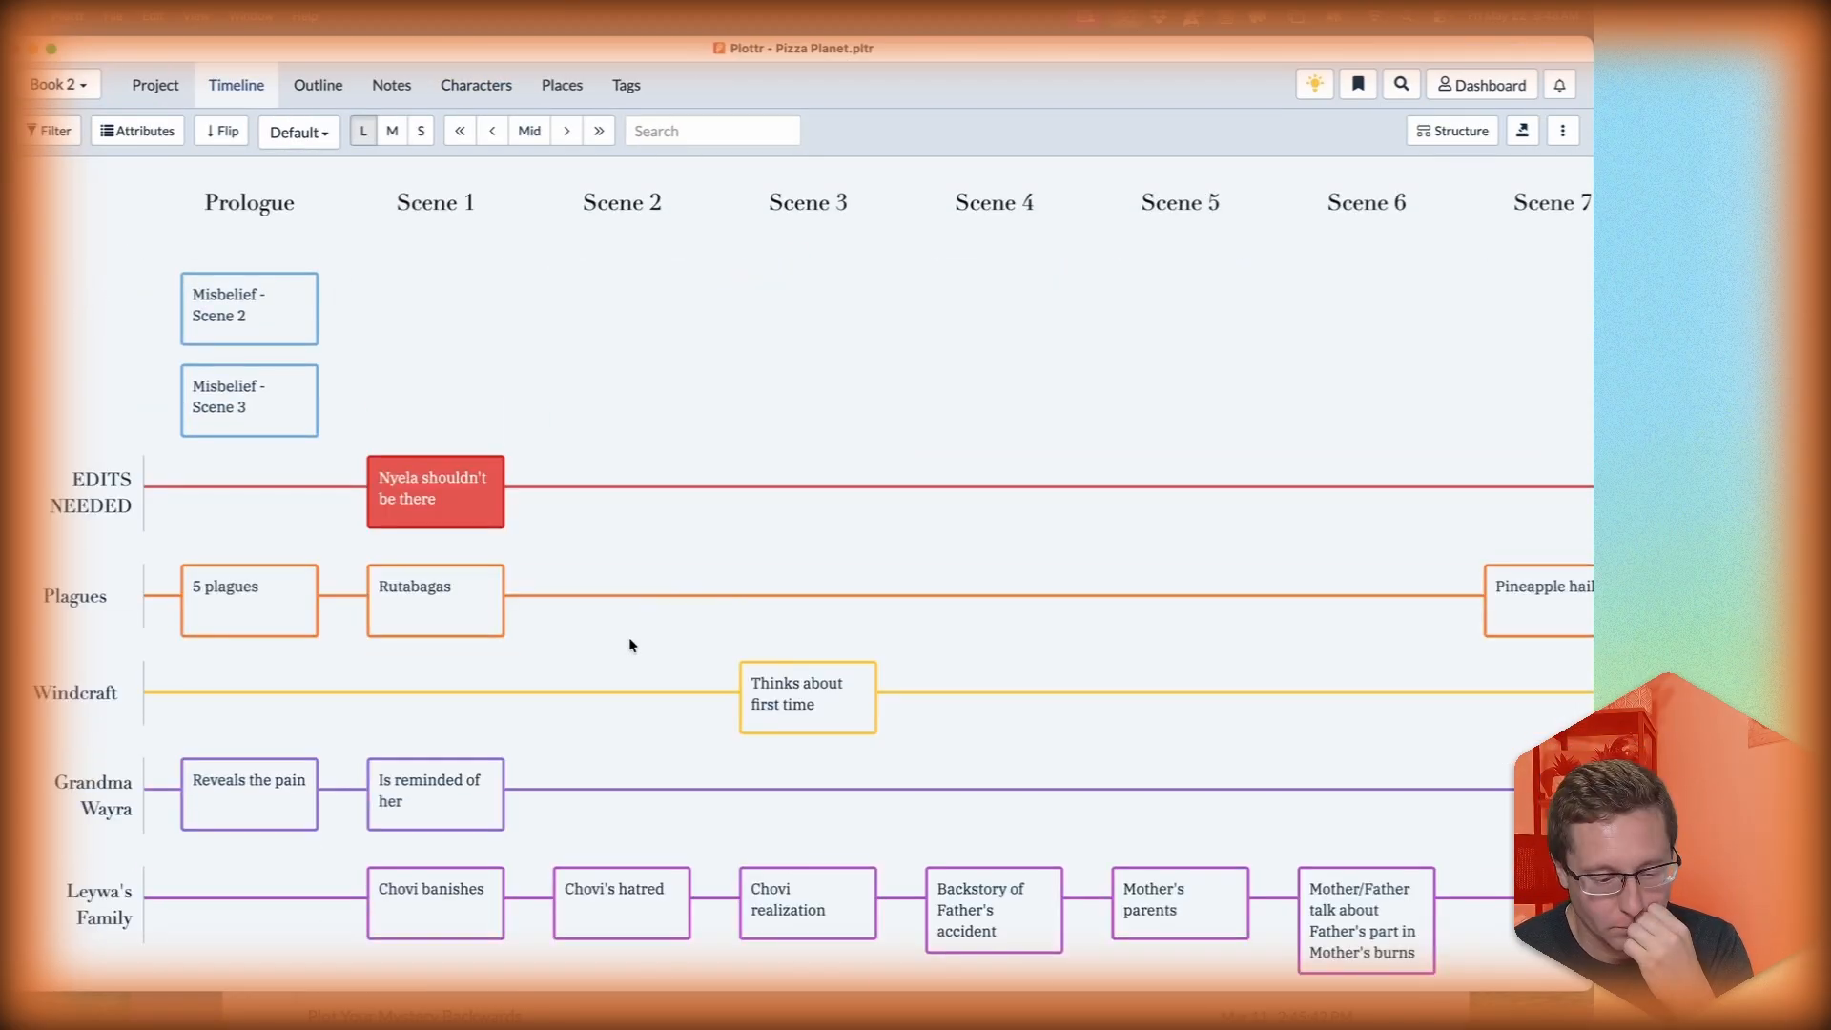
{"action": "scroll", "coordinate": [628, 646], "scroll_direction": "down", "scroll_amount": 9}
{"action": "scroll", "coordinate": [620, 655], "scroll_direction": "up", "scroll_amount": 2}
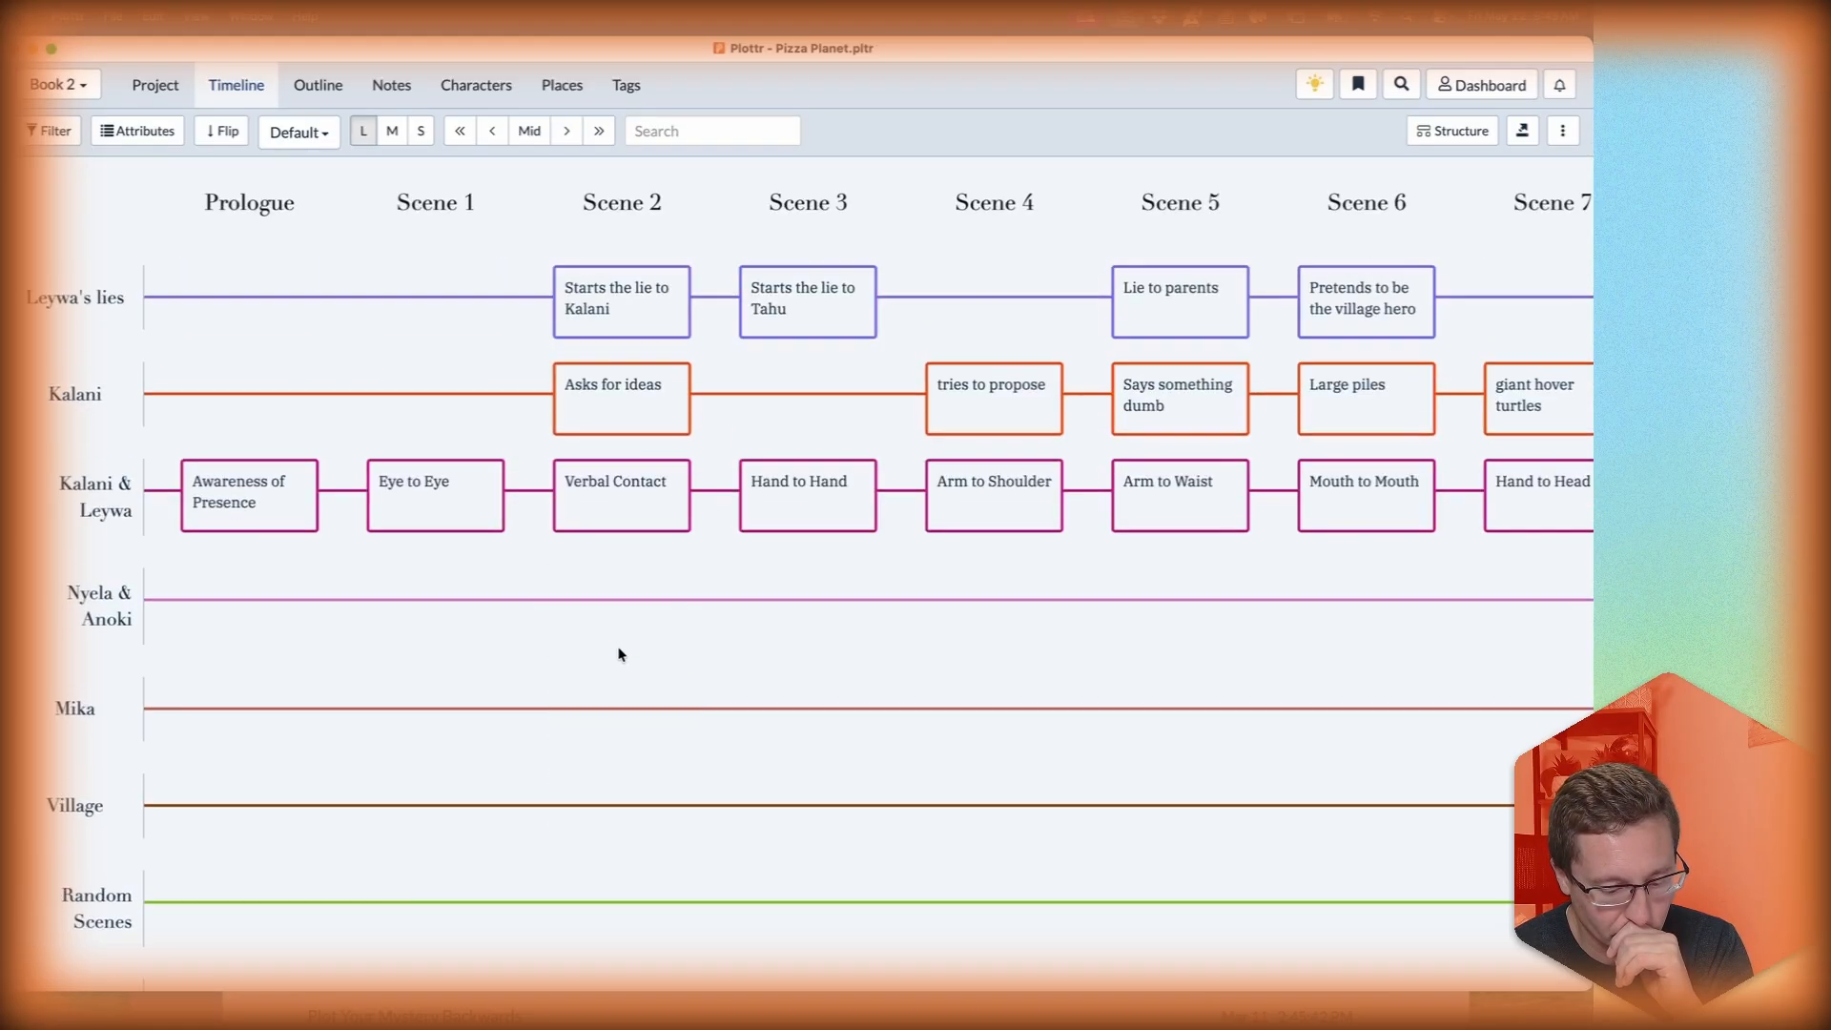
{"action": "scroll", "coordinate": [620, 654], "scroll_direction": "up", "scroll_amount": 3}
{"action": "scroll", "coordinate": [619, 649], "scroll_direction": "up", "scroll_amount": 6}
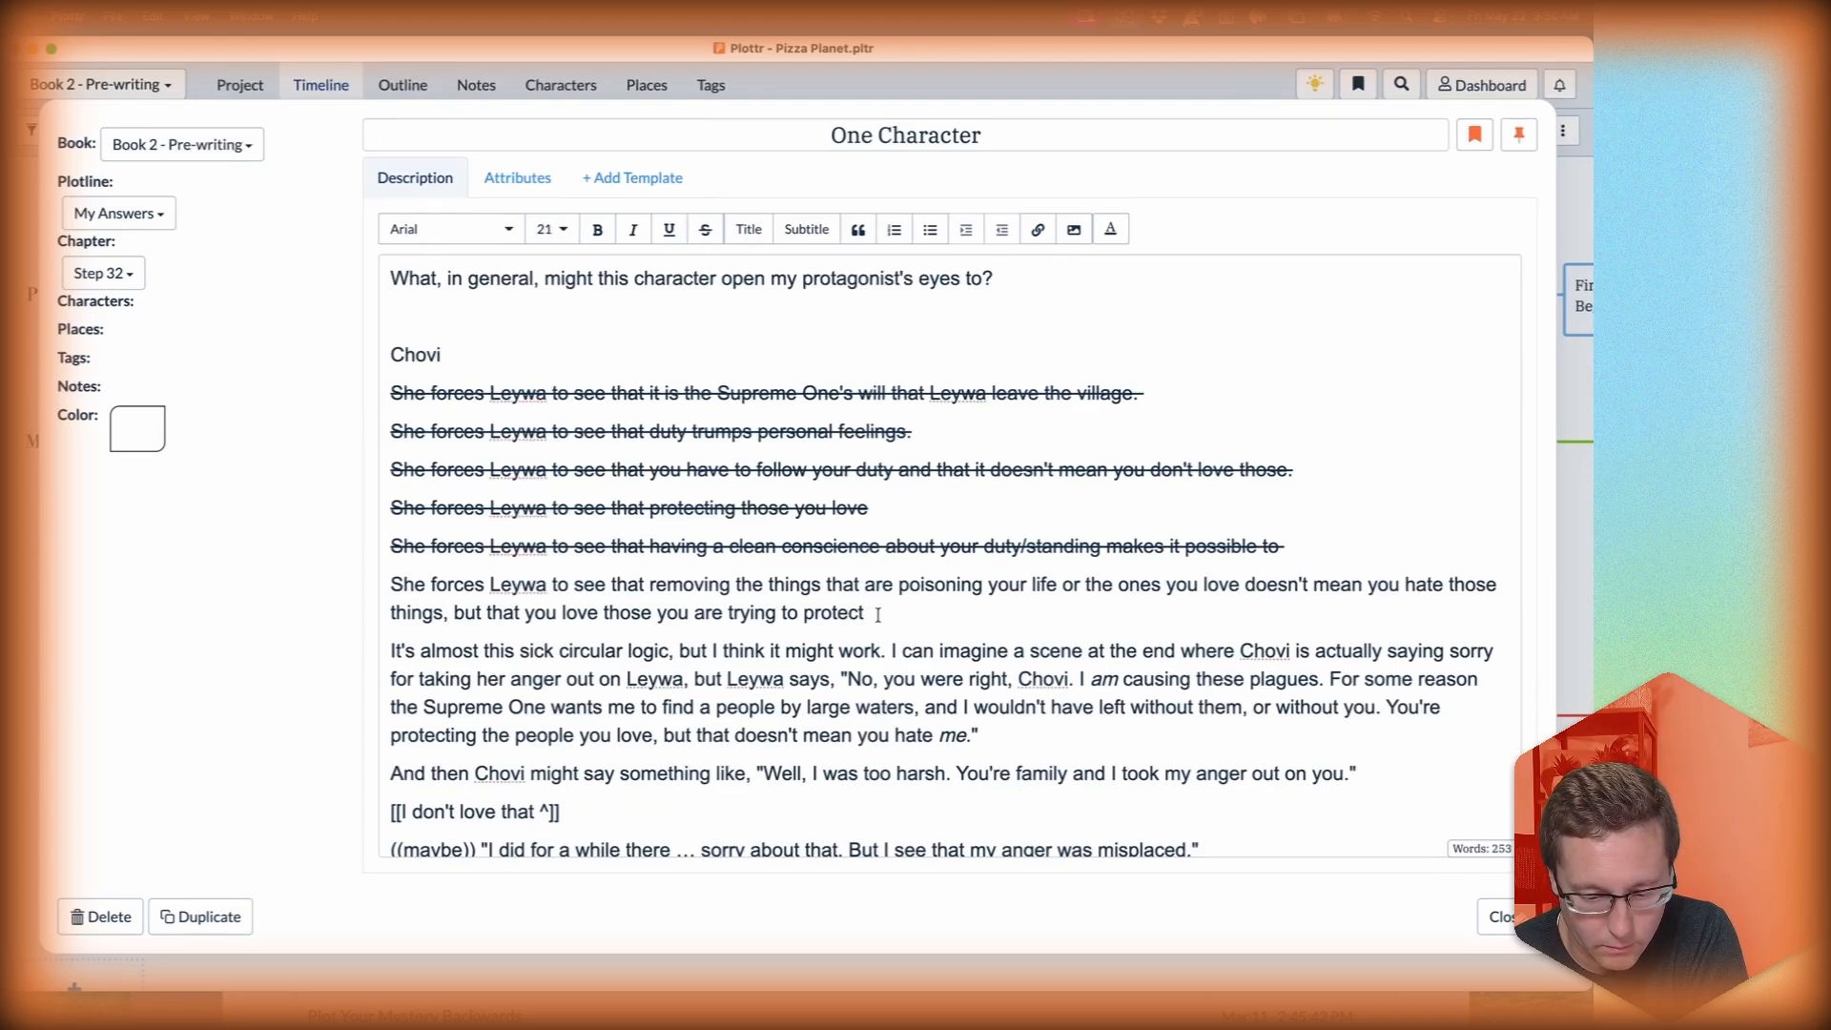
In the Step 32 "One Character" card, change "left without them" to "left without the plagues" in Leywa's dialogue and close the card.
{"action": "scroll", "coordinate": [878, 615], "scroll_direction": "down", "scroll_amount": 3}
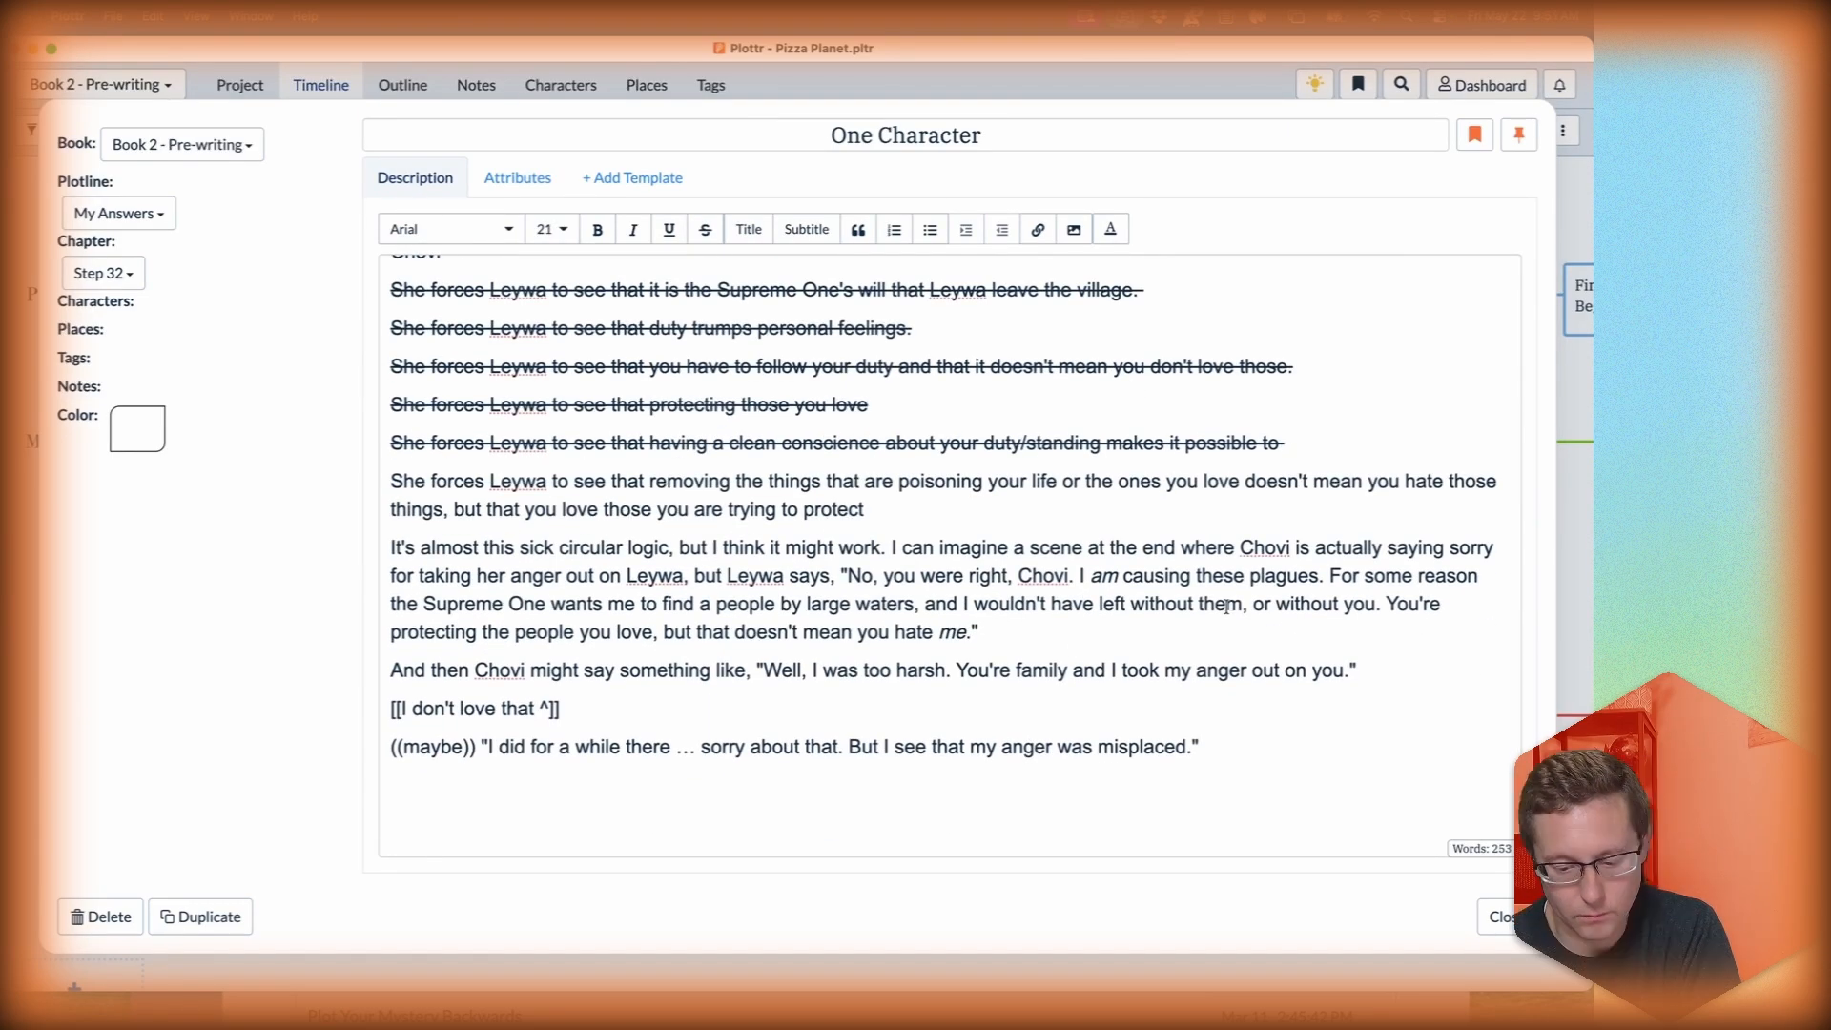
{"action": "left_click", "coordinate": [1226, 607]}
{"action": "key", "text": "Delete"}
{"action": "type", "text": "plagues"}
{"action": "left_click", "coordinate": [1346, 672]}
{"action": "type", "text": "."}
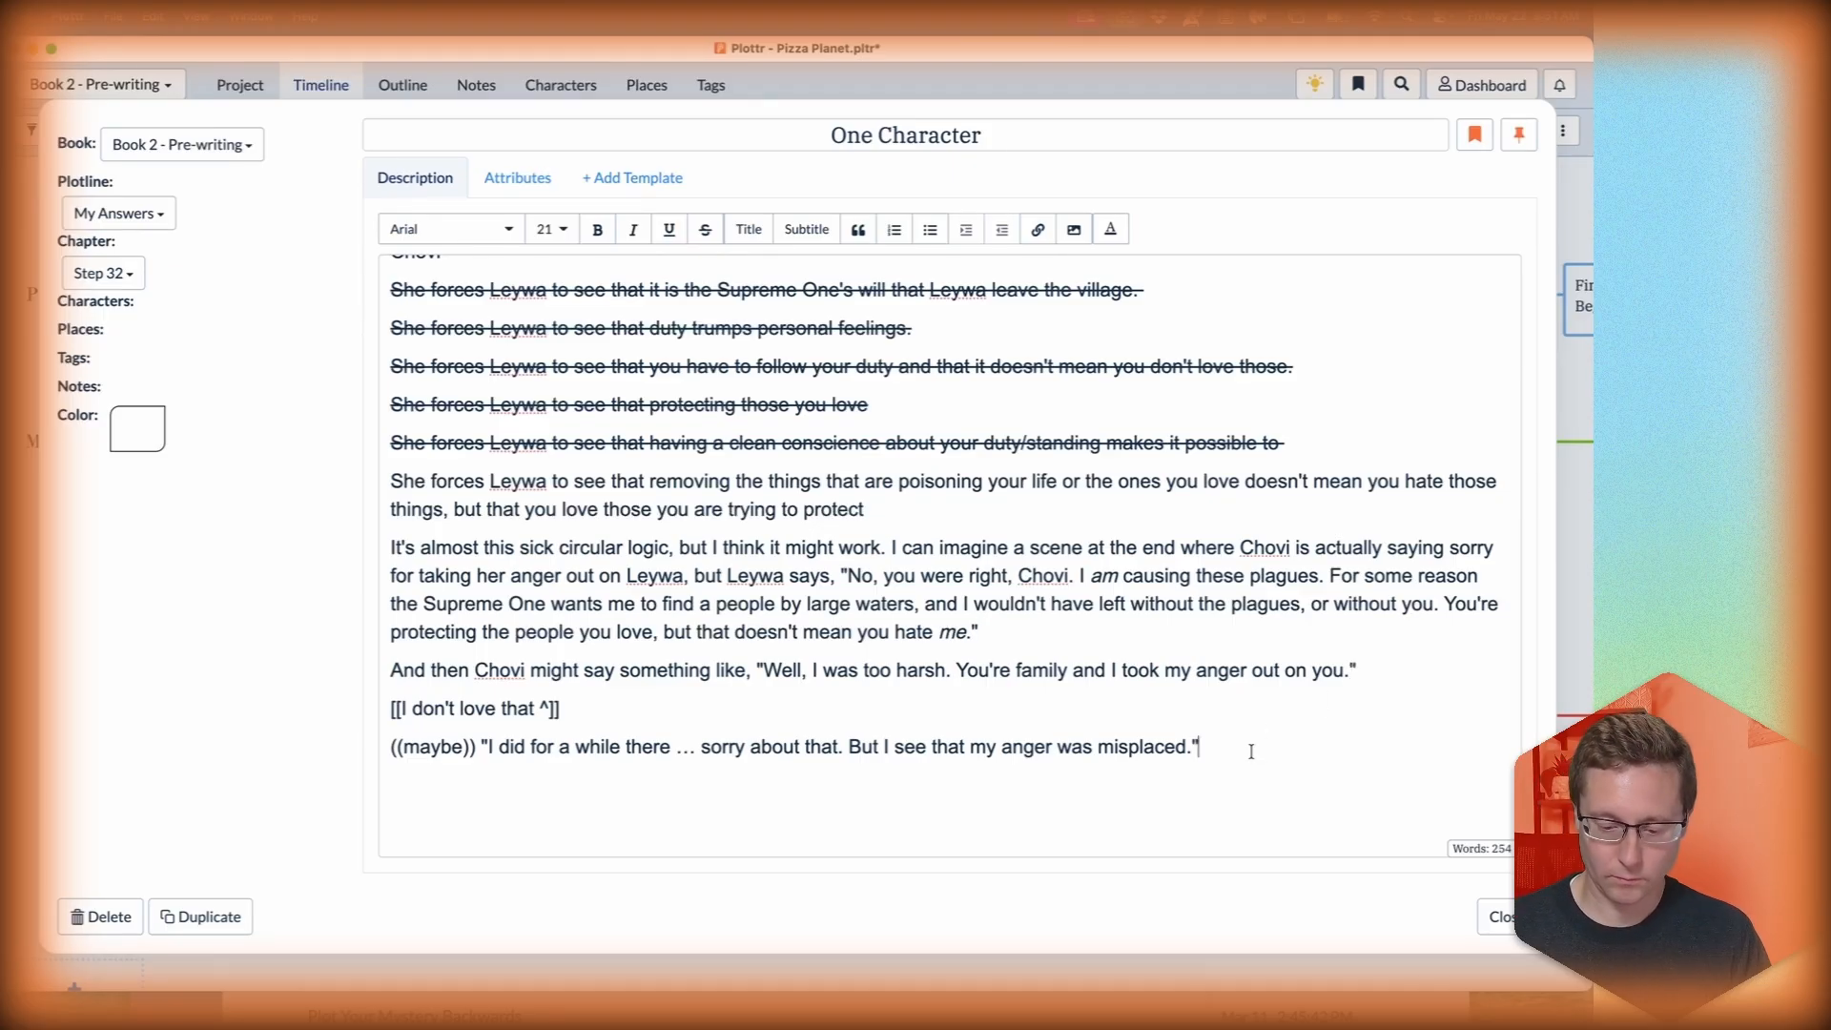
{"action": "key", "text": "Escape"}
Fill the empty last bullet of Chovi's notes with "After Leywa is able to".
{"action": "mouse_move", "coordinate": [876, 440]}
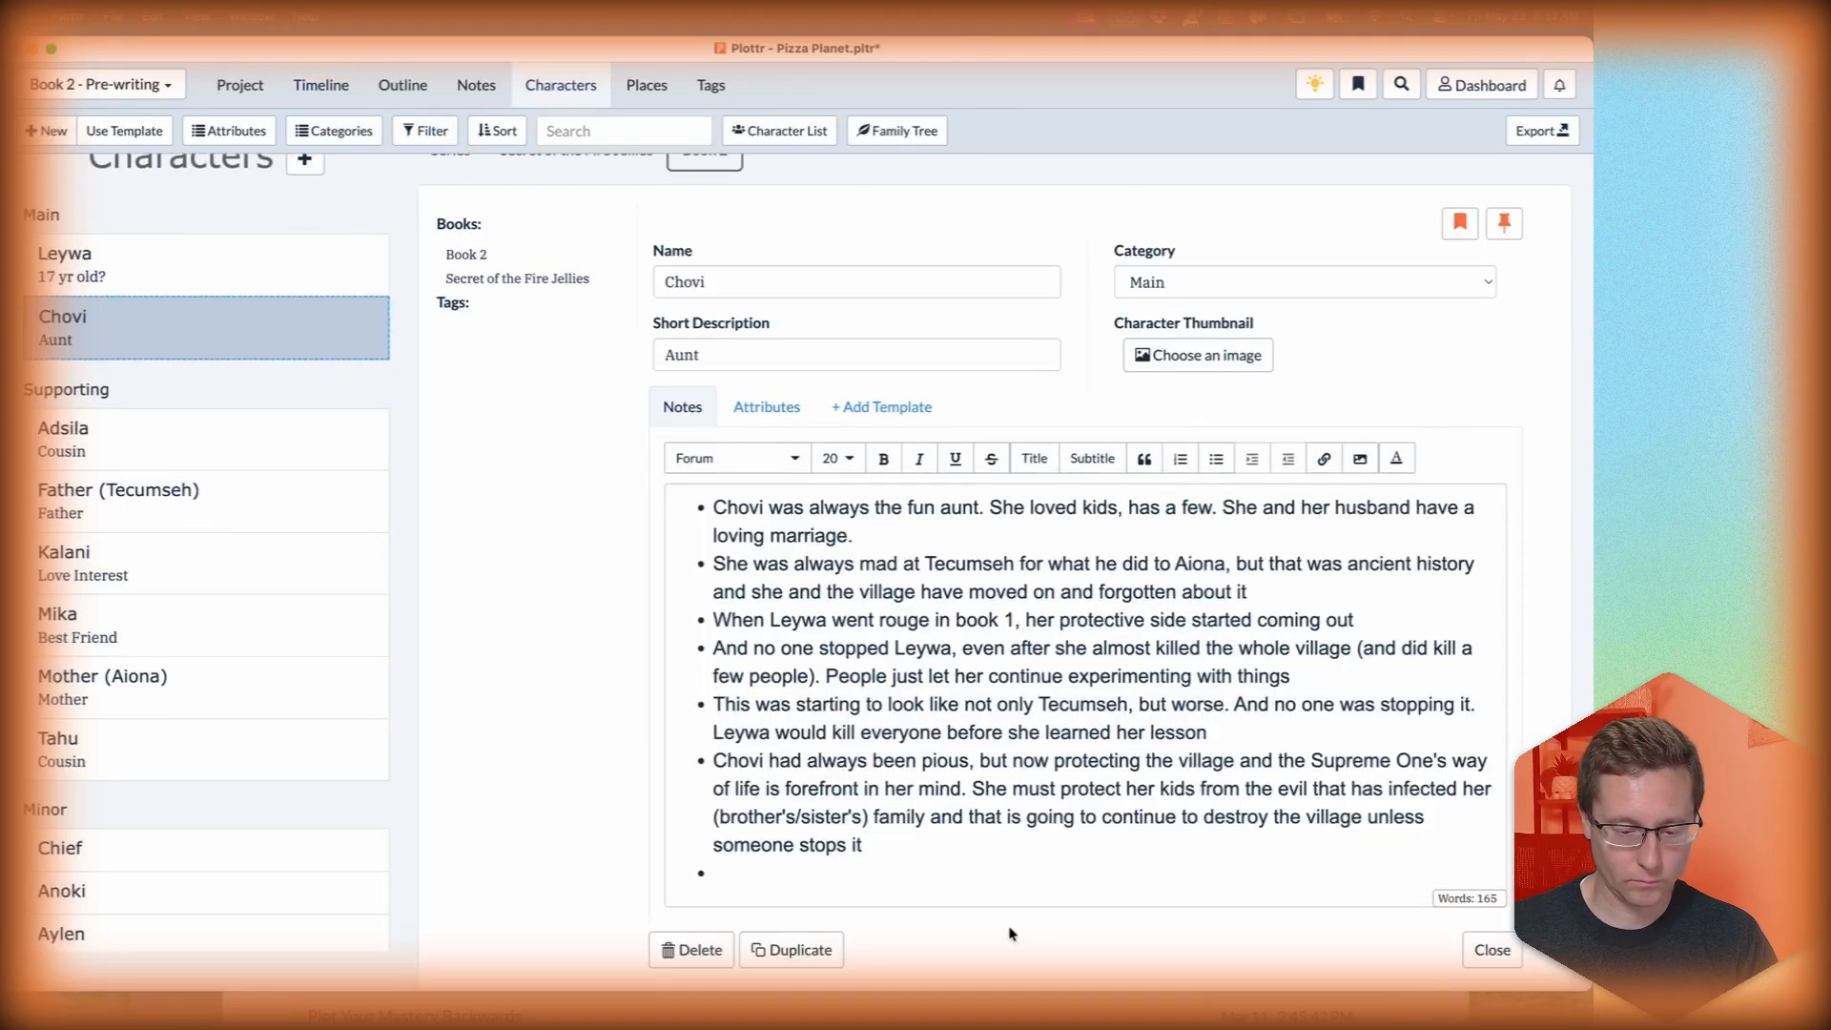
{"action": "left_click", "coordinate": [778, 874]}
{"action": "type", "text": "A"}
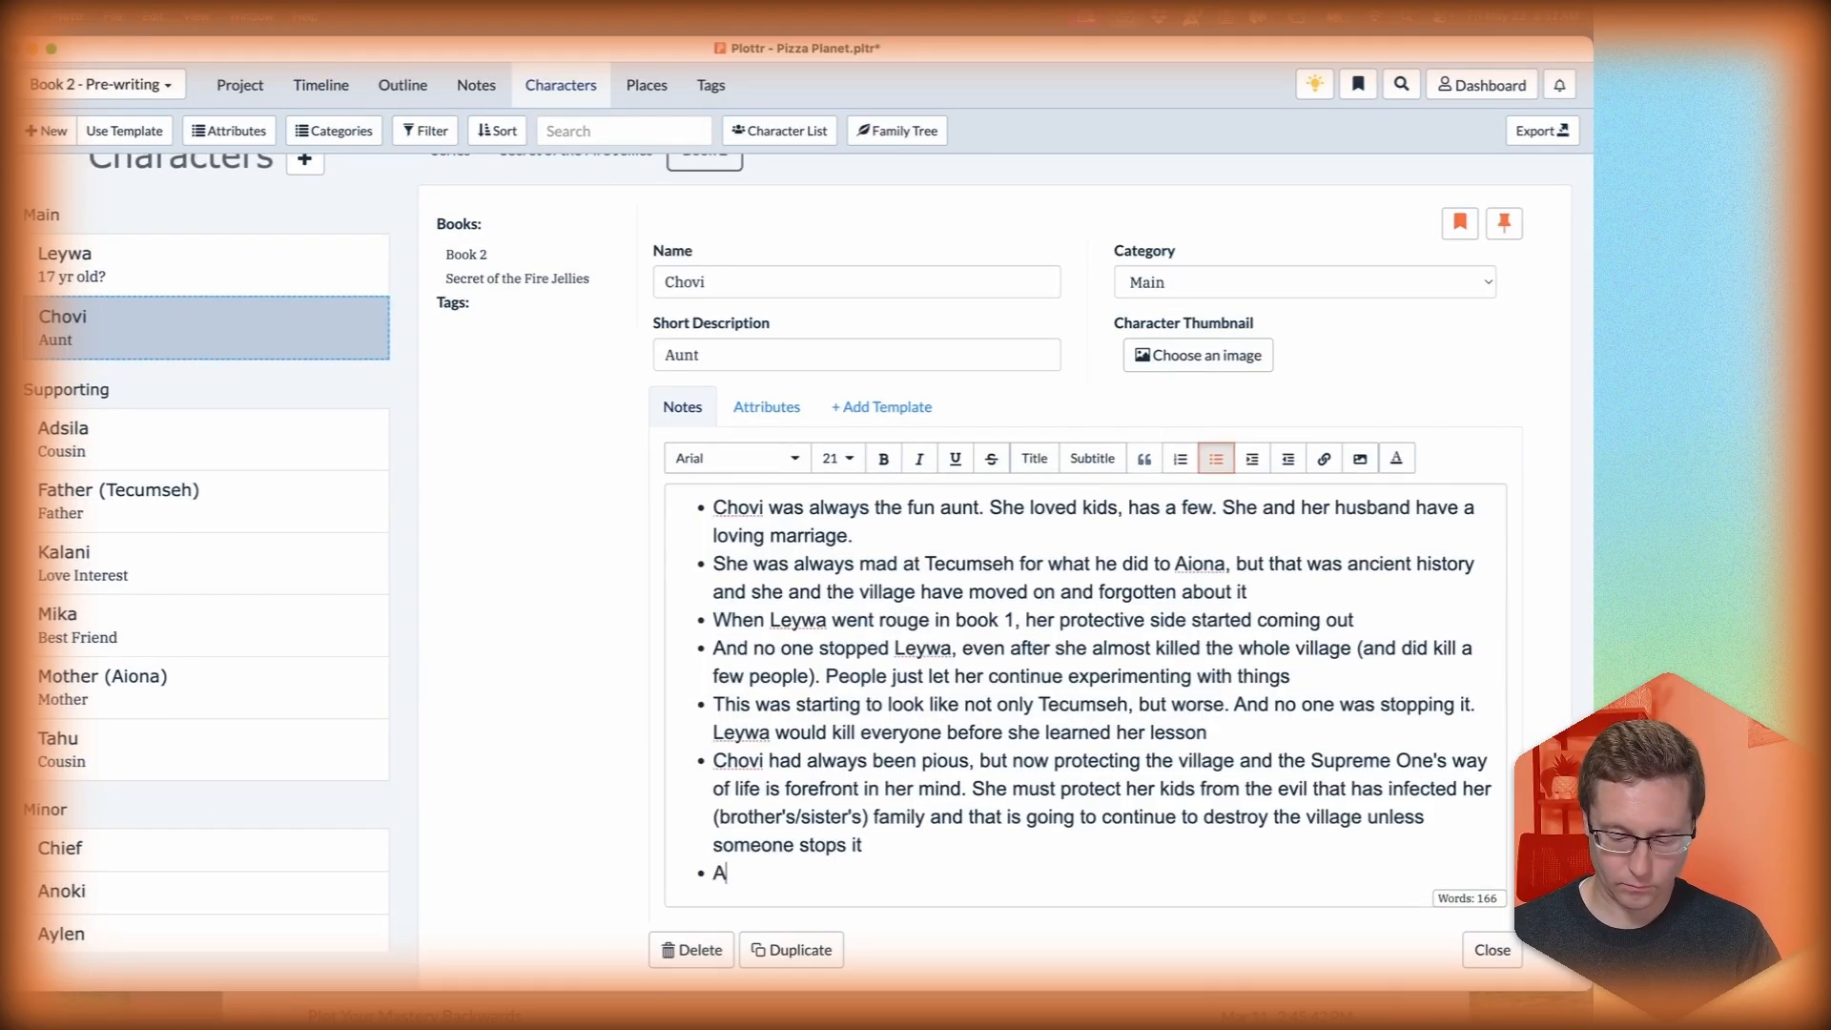
{"action": "type", "text": "fter Leywais able to"}
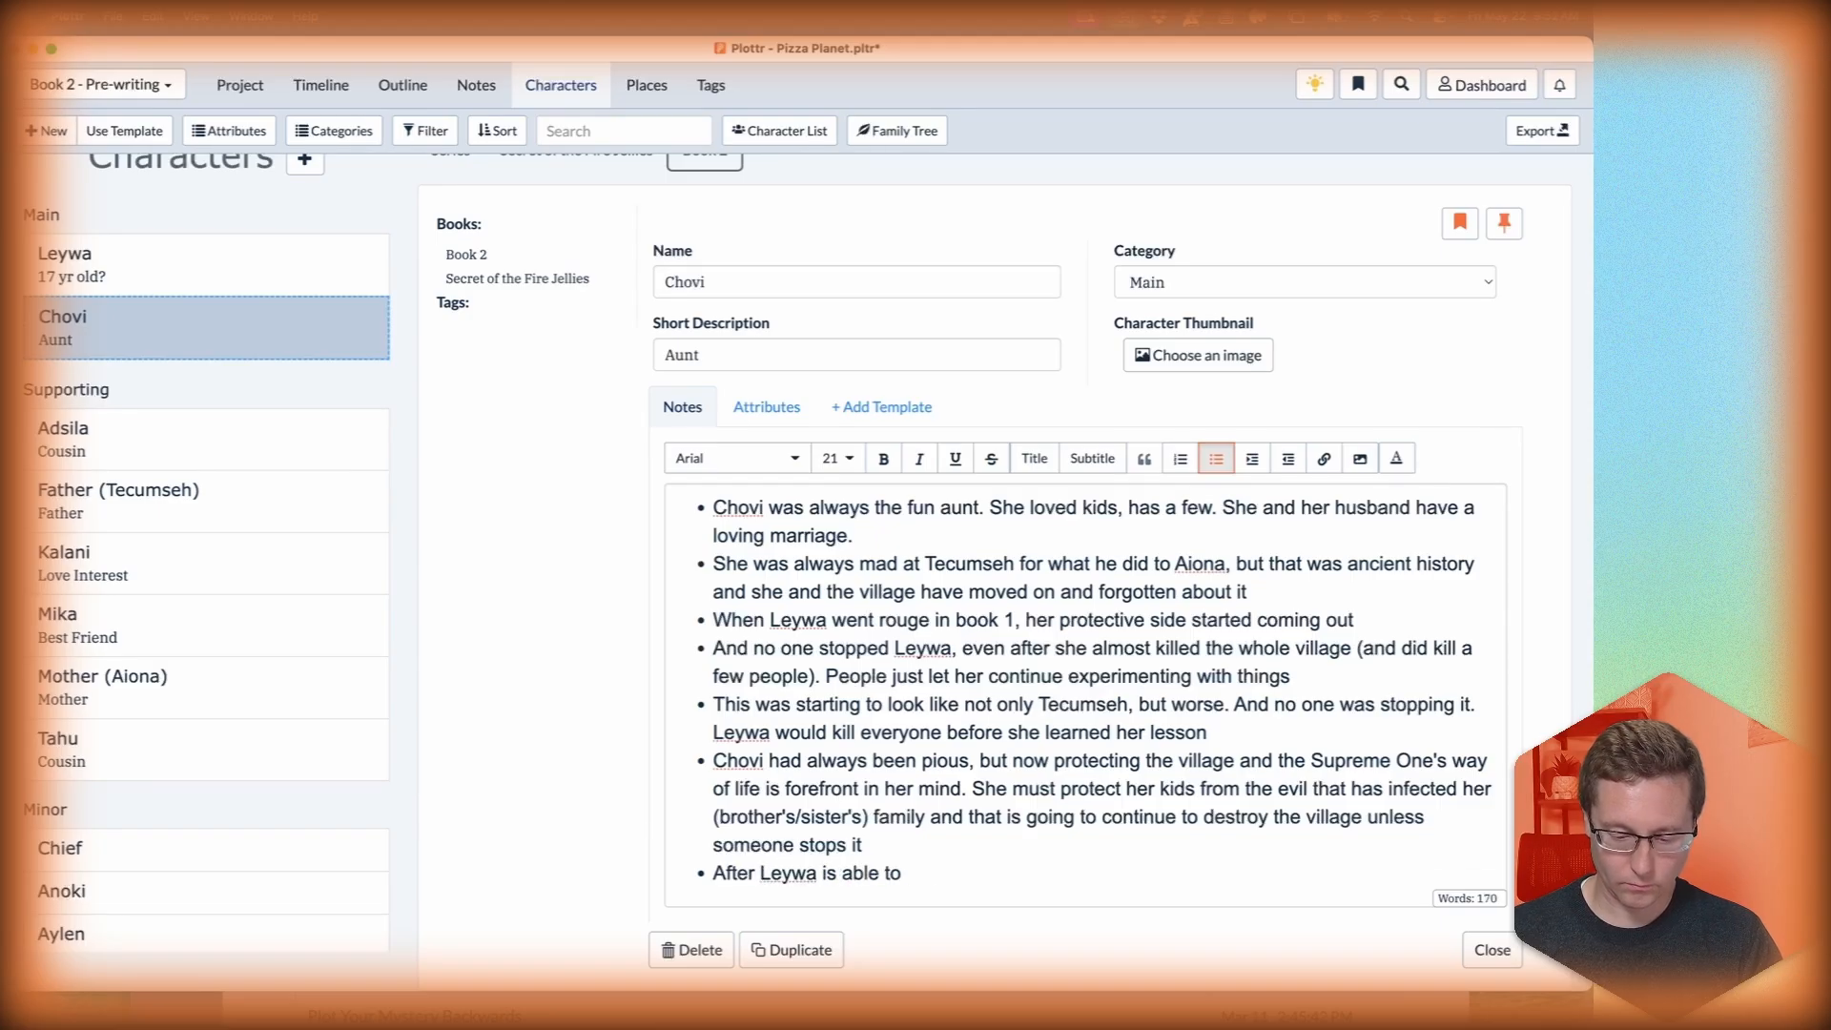
Insert above it the bullet "When the healer comes, it's another afront to the Supreme One. A mystic doing fake magic.".
{"action": "key", "text": "Home"}
{"action": "key", "text": "Return"}
{"action": "key", "text": "Up"}
{"action": "type", "text": "When the healer comes, it's another afront to the Supreme One. A mystic doing "}
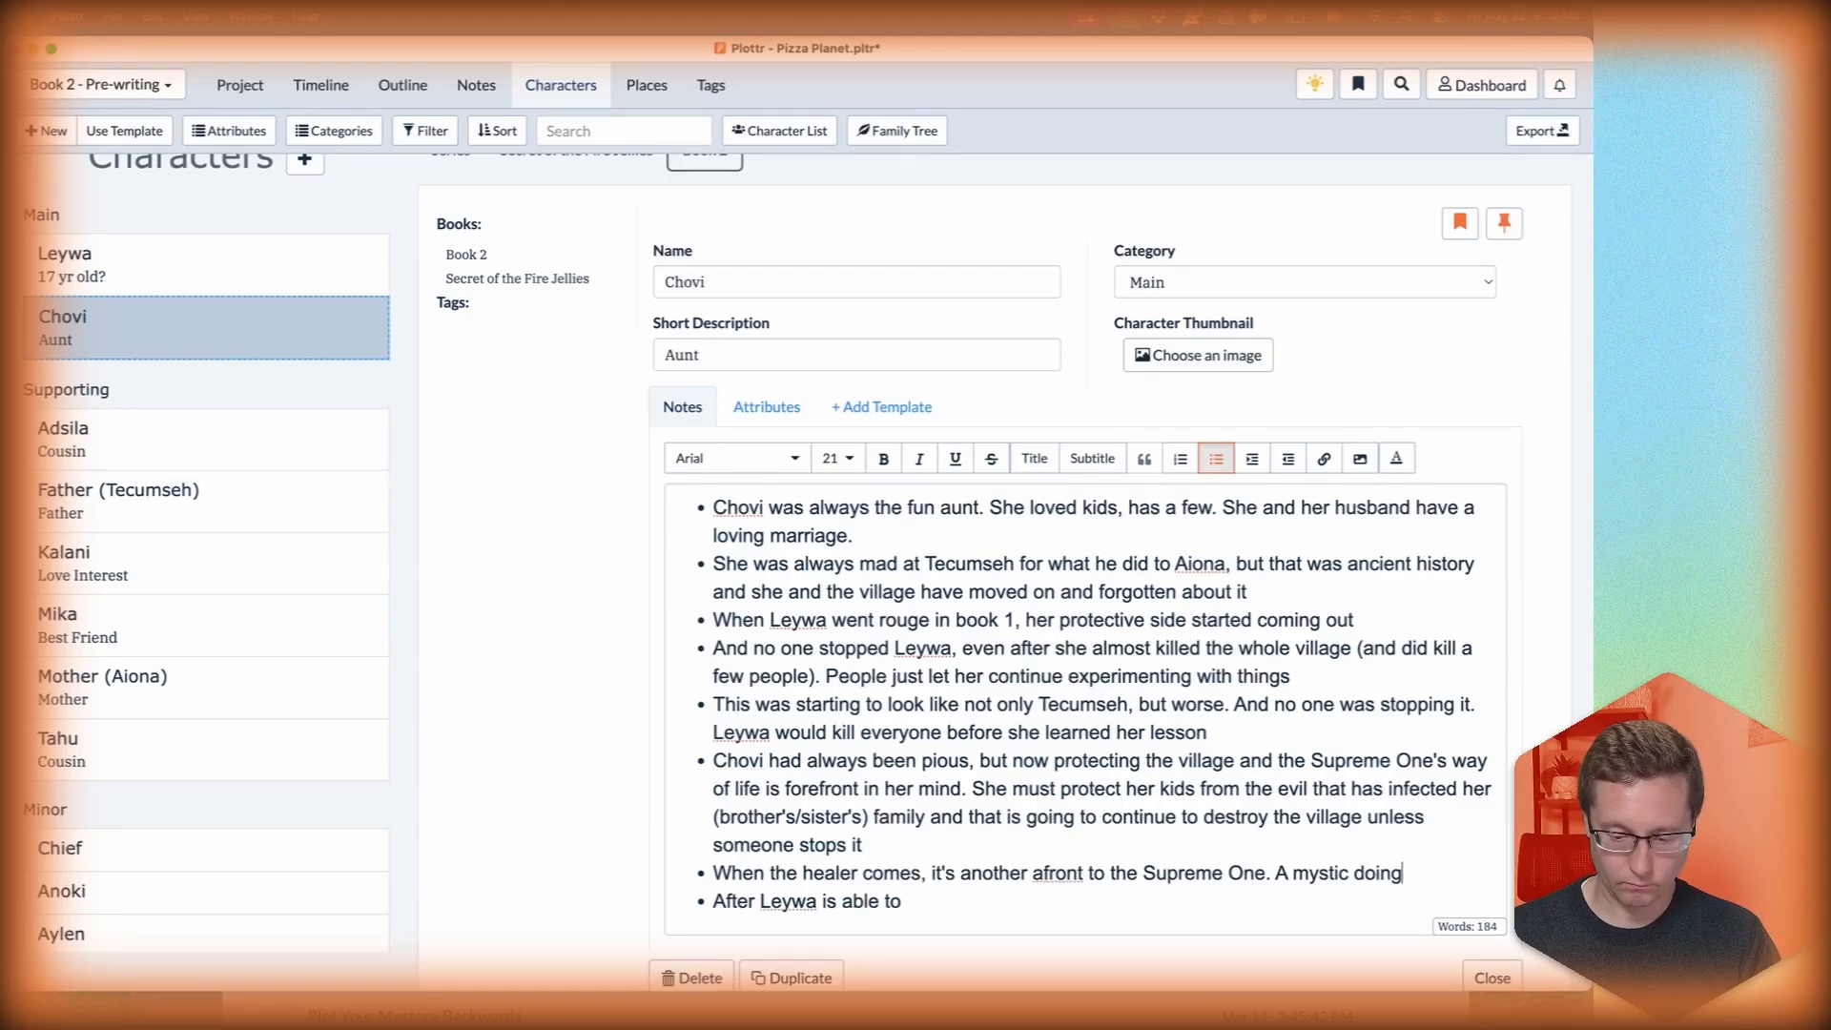
{"action": "type", "text": "fake magic."}
Rewrite the last bullet: after the healer isn't successful and leaves, someone makes her see she's taking her anger about Tecumseh out on Leywa.
{"action": "key", "text": "Down"}
{"action": "key", "text": "End"}
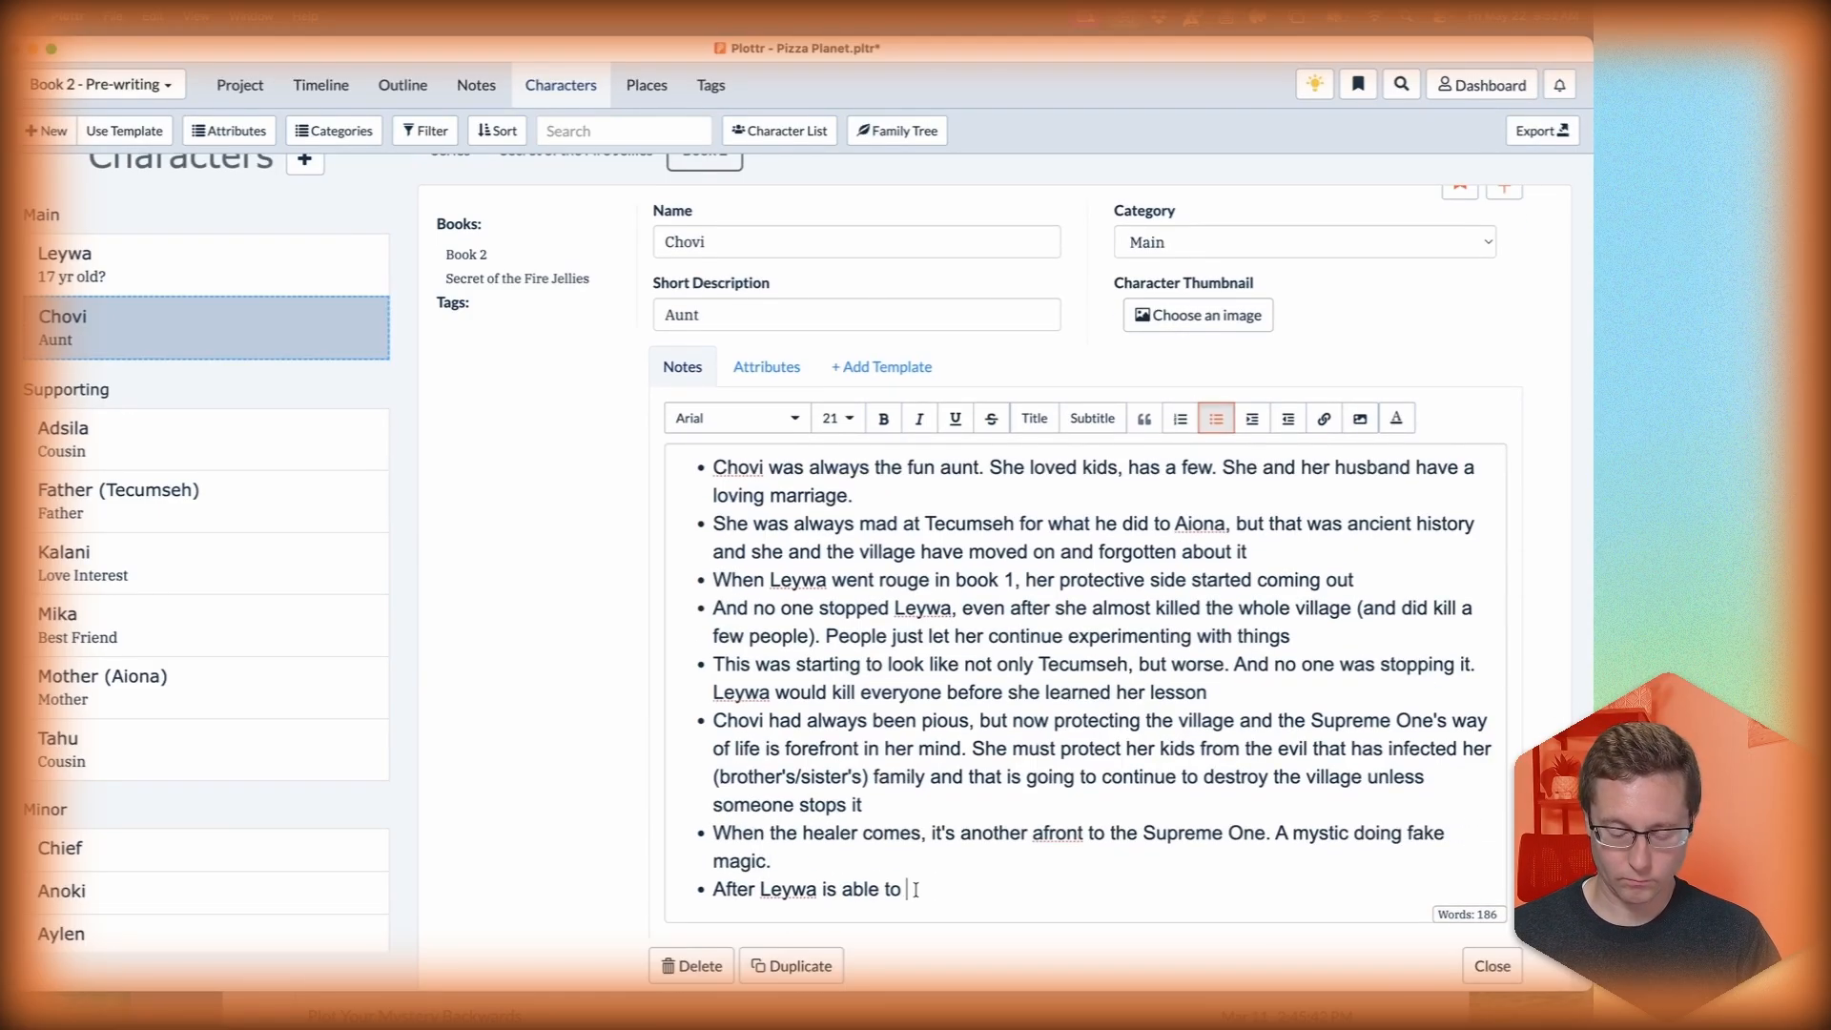
{"action": "key", "text": "BackSpace"}
{"action": "key", "text": "BackSpace"}
{"action": "key", "text": "BackSpace"}
{"action": "key", "text": "BackSpace"}
{"action": "key", "text": "BackSpace"}
{"action": "key", "text": "BackSpace"}
{"action": "key", "text": "BackSpace"}
{"action": "key", "text": "BackSpace"}
{"action": "key", "text": "BackSpace"}
{"action": "key", "text": "BackSpace"}
{"action": "key", "text": "BackSpace"}
{"action": "key", "text": "BackSpace"}
{"action": "key", "text": "BackSpace"}
{"action": "key", "text": "BackSpace"}
{"action": "key", "text": "BackSpace"}
{"action": "key", "text": "BackSpace"}
{"action": "type", "text": "the healer isn't successful and he leaves, someone makes her see that she's taking her anger about Tecumseh out on Leywa"}
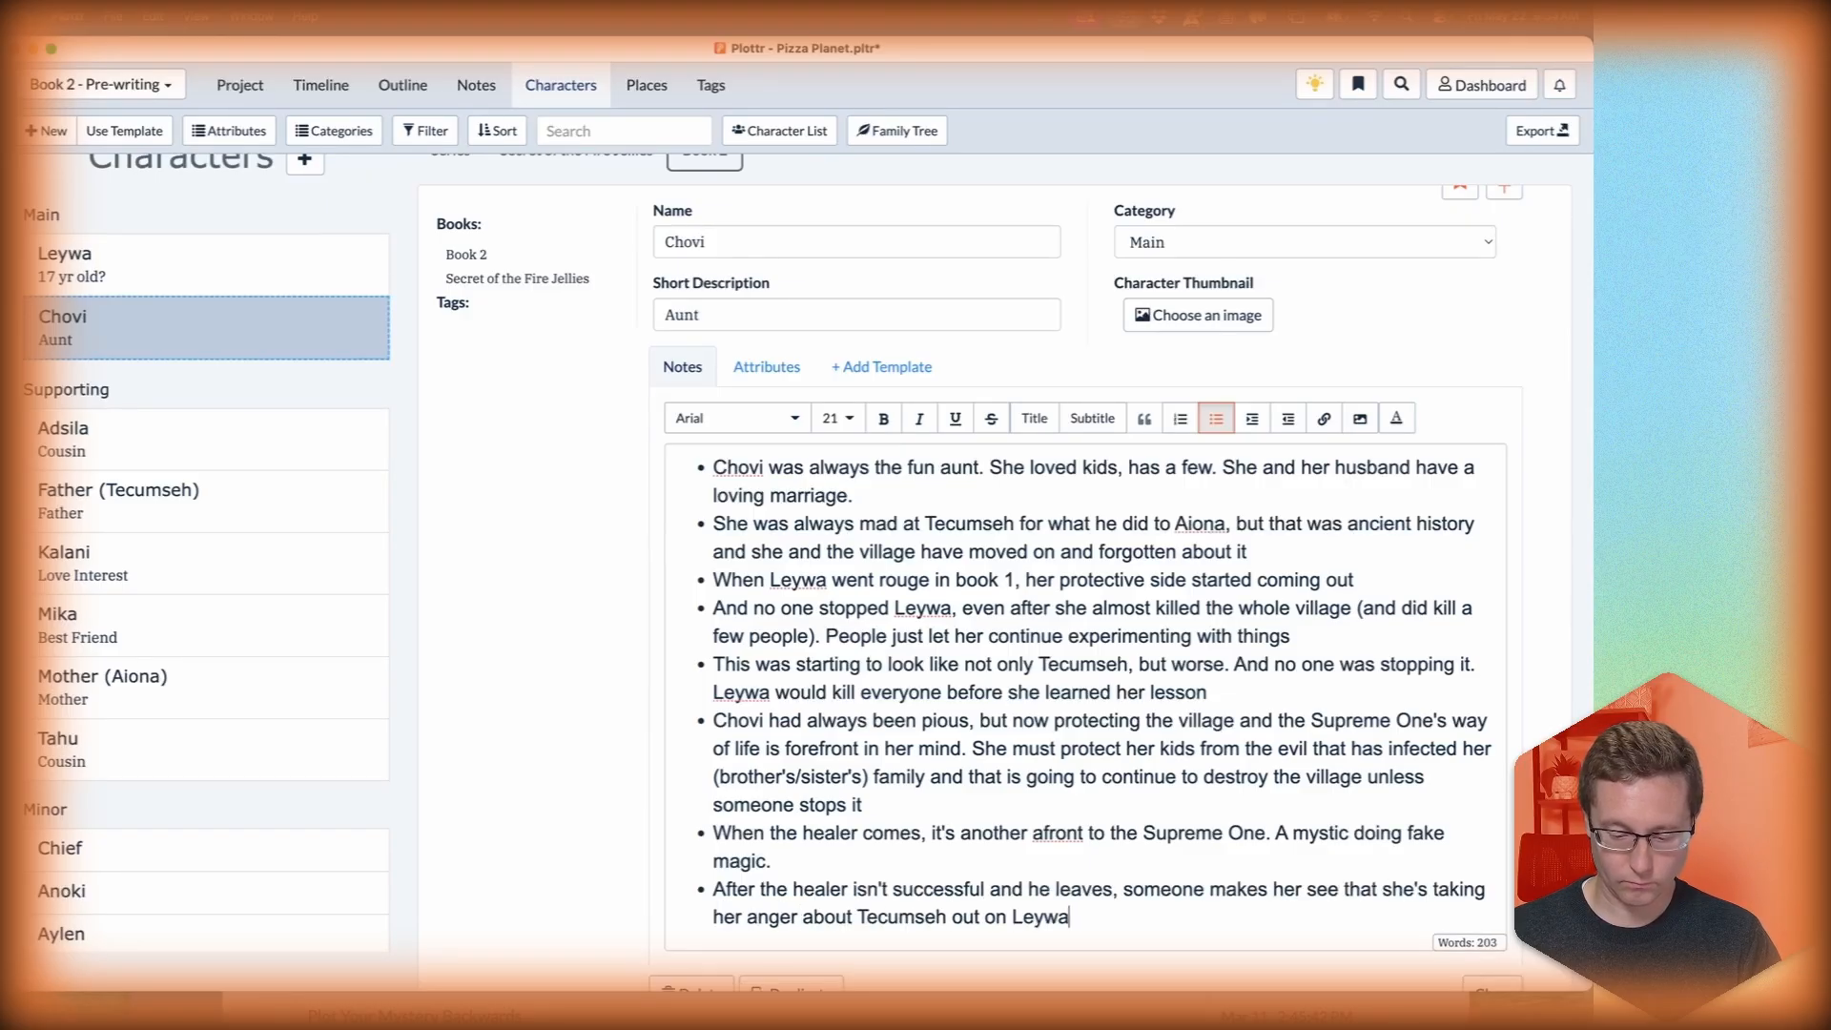
Add the bullet "They reconcile at the end" to Chovi's notes and start a bullet "She realizes that" above it.
{"action": "key", "text": "Return"}
{"action": "type", "text": "They reconcile at the end"}
{"action": "key", "text": "Home"}
{"action": "key", "text": "Return"}
{"action": "key", "text": "Up"}
{"action": "type", "text": "She realizes that"}
{"action": "scroll", "coordinate": [957, 793], "scroll_direction": "down", "scroll_amount": 1}
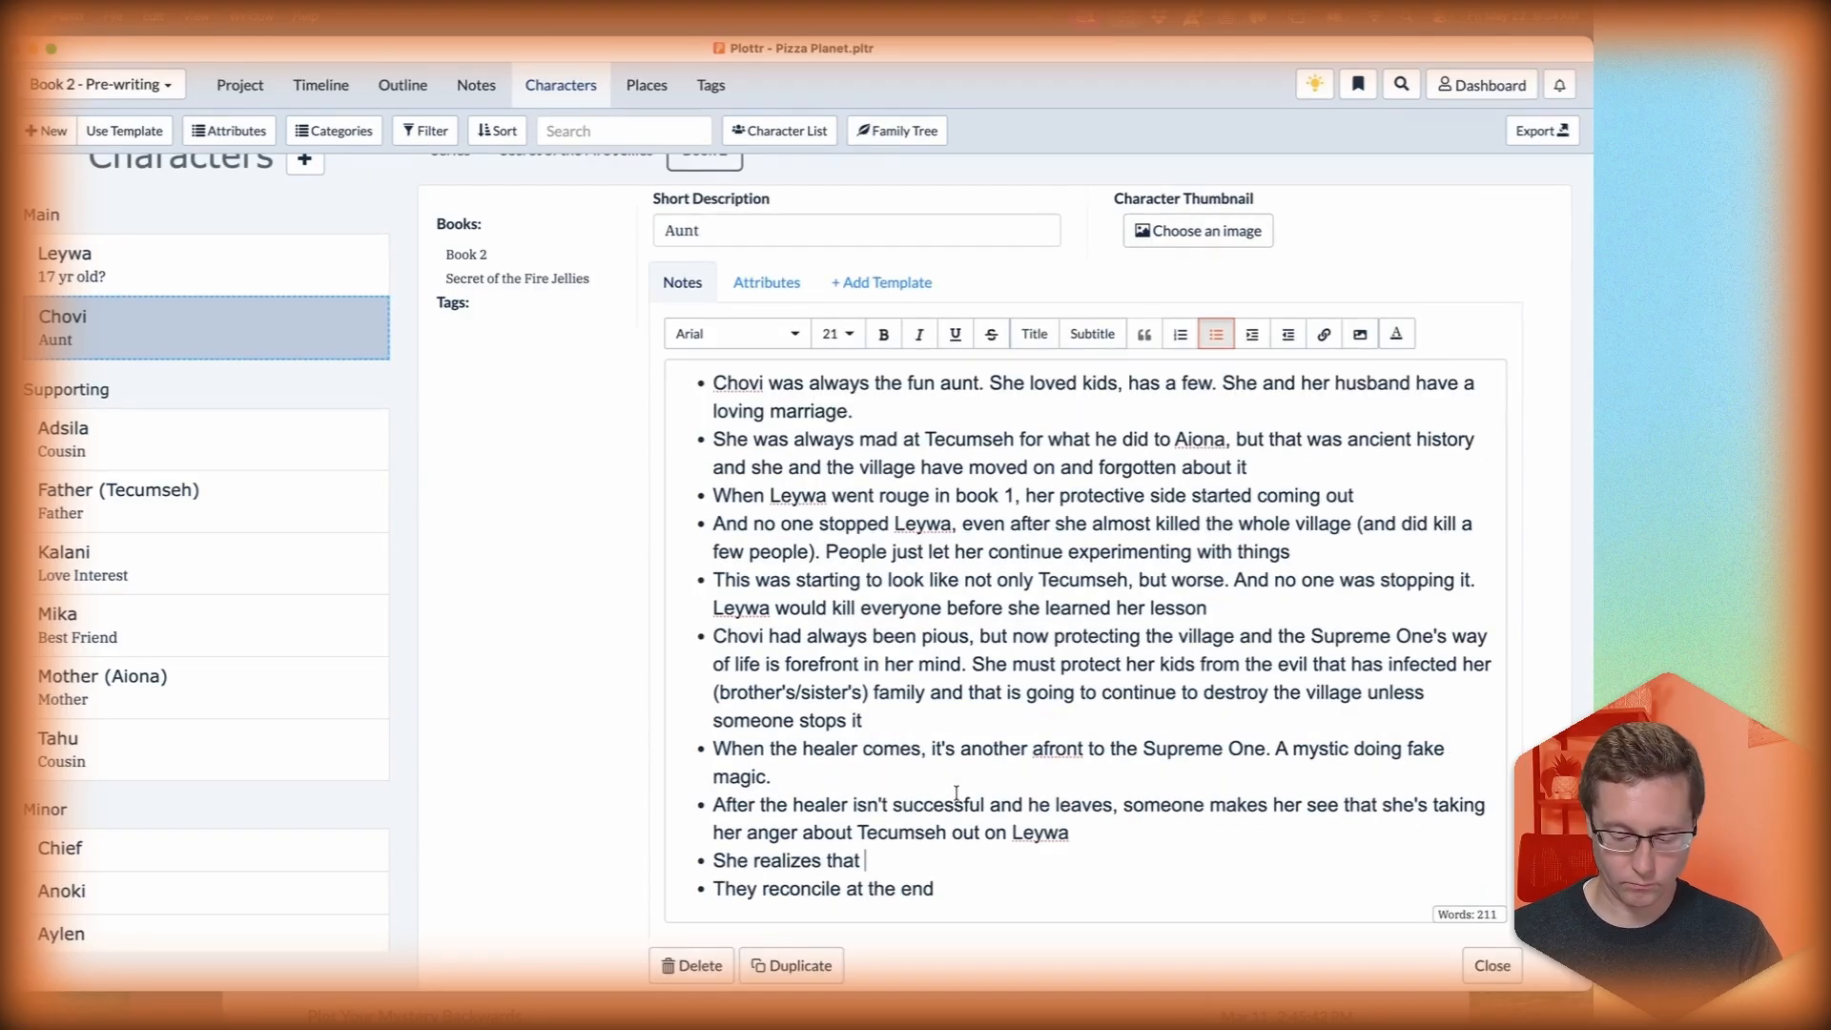
Reword the unfinished bullet: she wrestles with that fact but realizes Leywa still needs to go, just not because of hatred; close the editor.
{"action": "key", "text": "alt+BackSpace"}
{"action": "key", "text": "alt+BackSpace"}
{"action": "type", "text": "wrestles with that fact, but ultimately realizes that Leywa still needs to go, but she doesn't need to go in"}
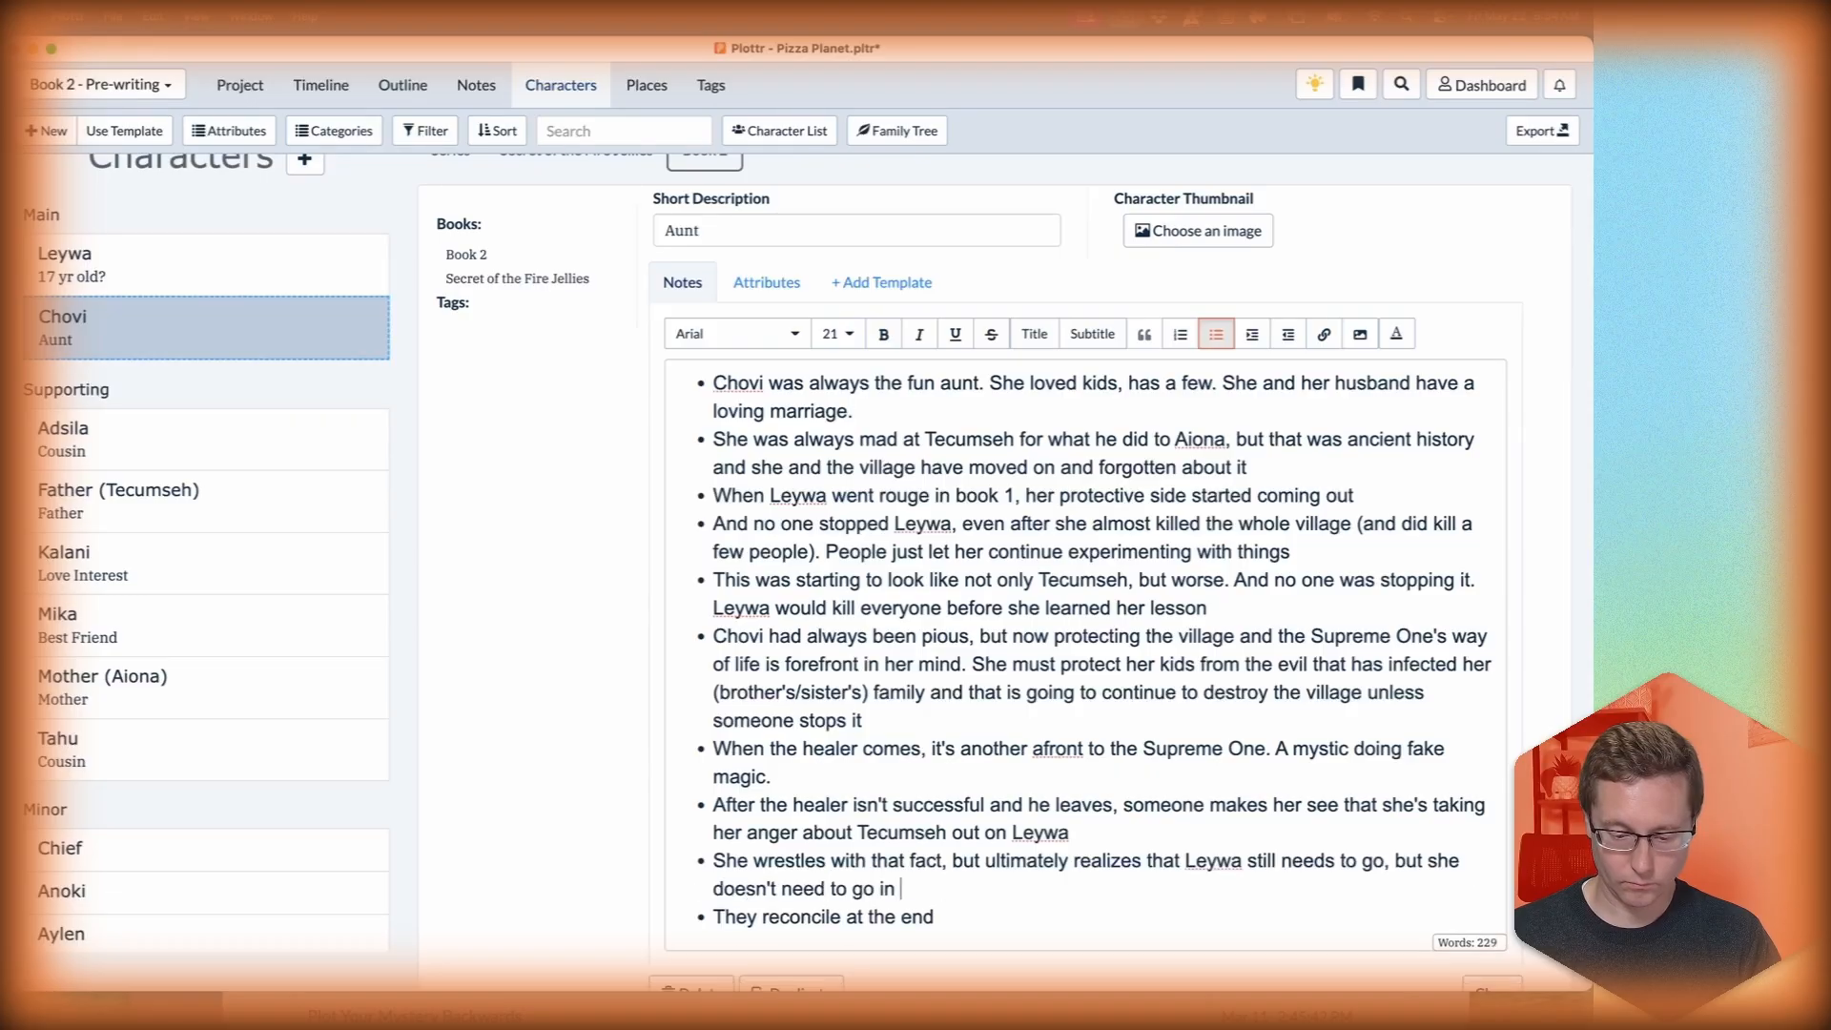
{"action": "key", "text": "alt+BackSpace"}
{"action": "type", "text": "because of hatred, or while their relationship is hateful"}
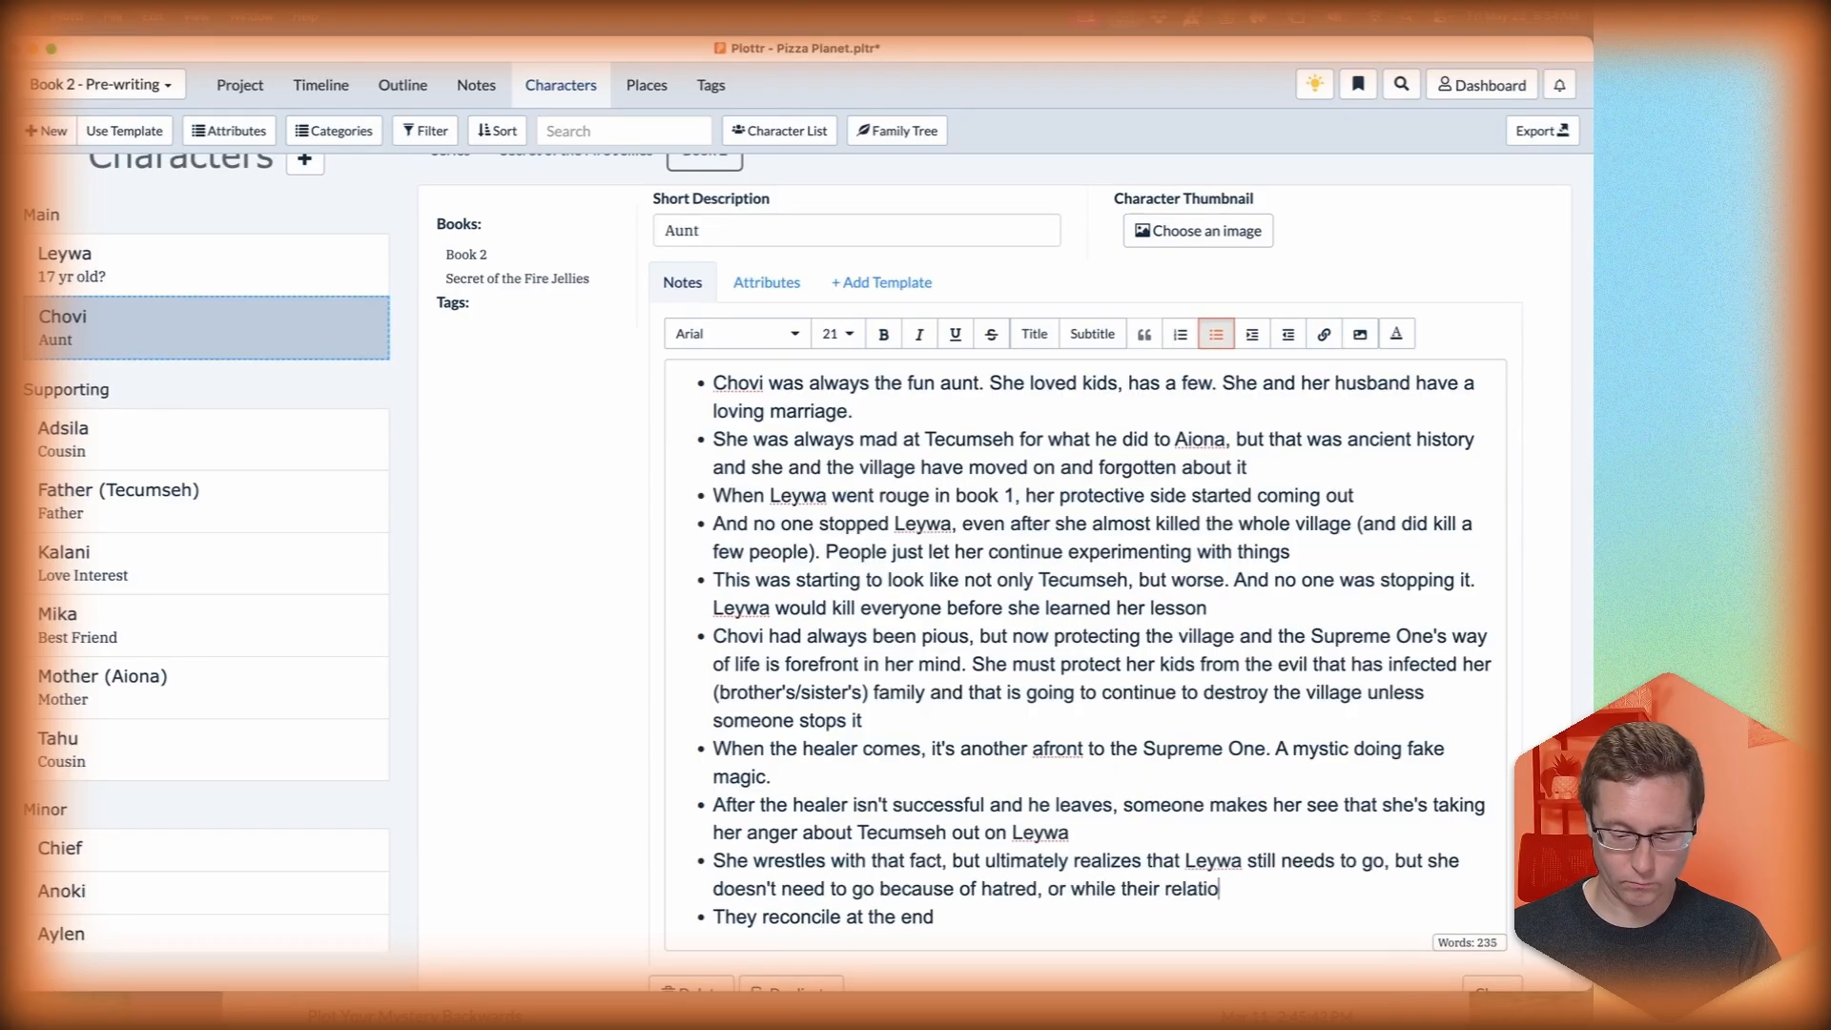
{"action": "scroll", "coordinate": [1085, 668], "scroll_direction": "down", "scroll_amount": 1}
{"action": "left_click", "coordinate": [1481, 970]}
Retitle Book 2 in the series as "Pineapples of Destiny" and save it.
{"action": "scroll", "coordinate": [1047, 617], "scroll_direction": "up", "scroll_amount": 2}
{"action": "scroll", "coordinate": [1047, 615], "scroll_direction": "up", "scroll_amount": 2}
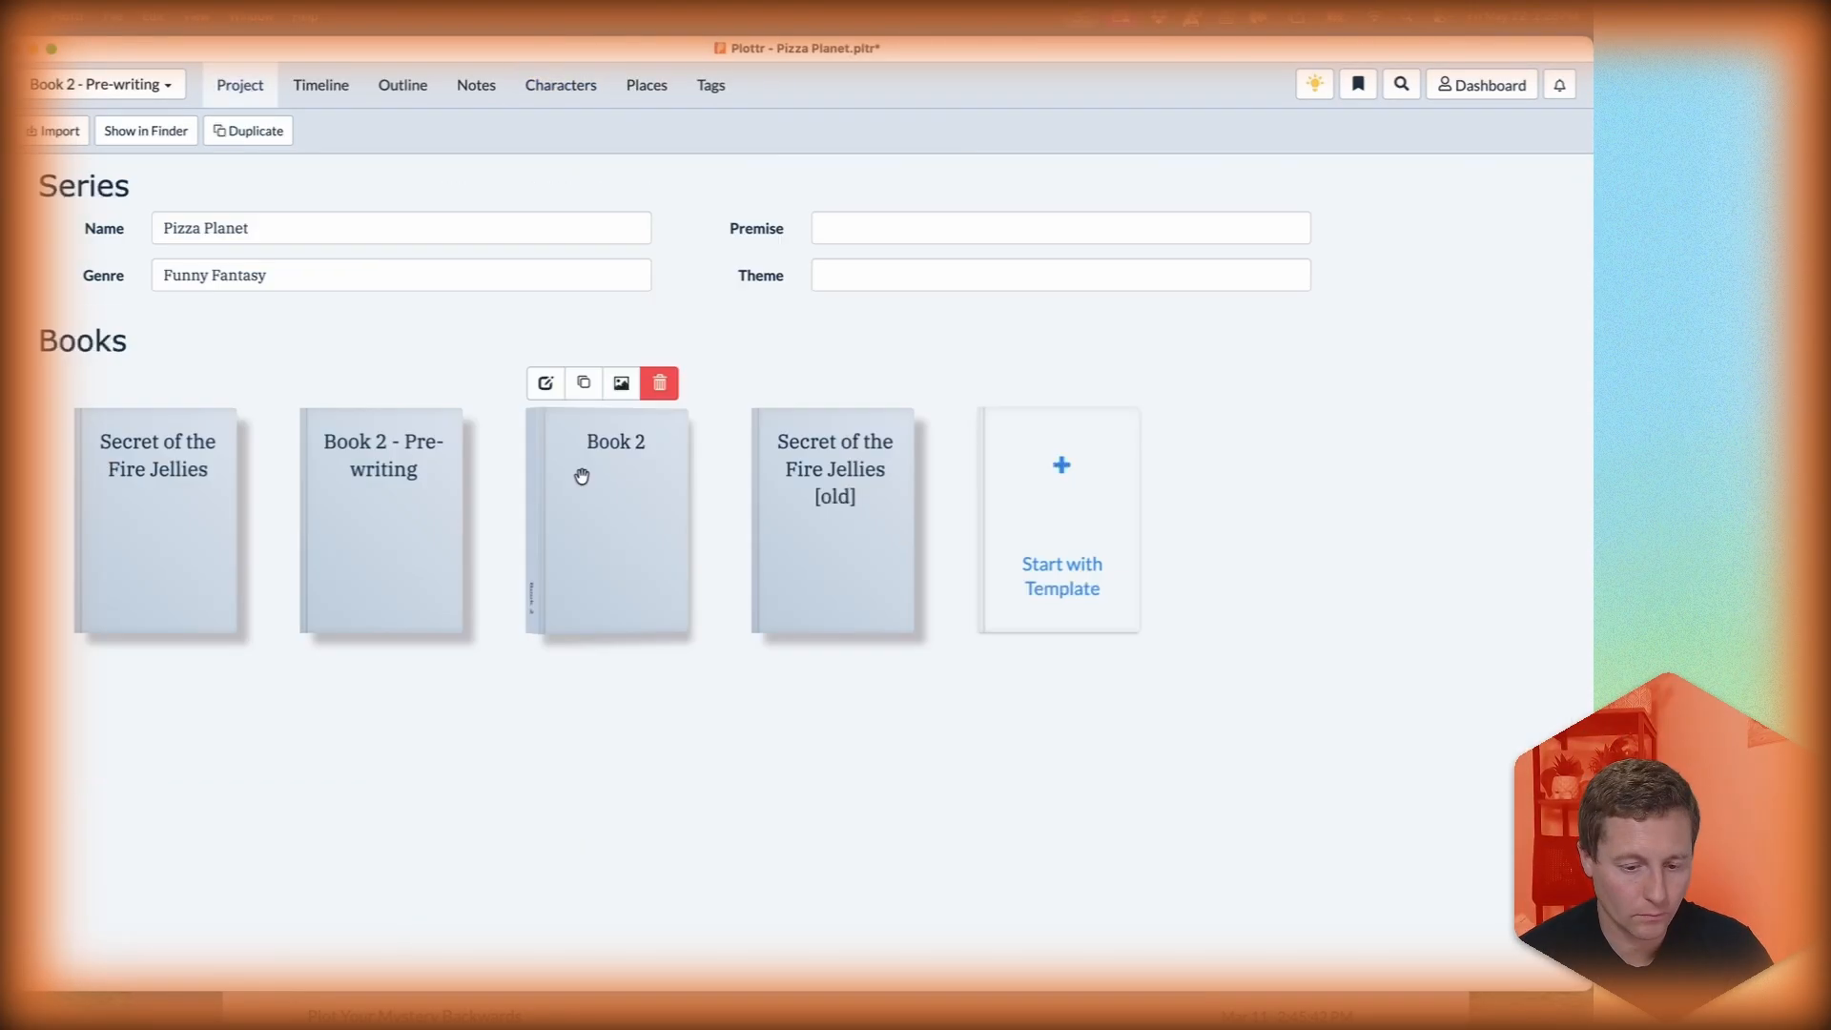
{"action": "left_click", "coordinate": [544, 380]}
{"action": "type", "text": "Pineapples of Destiny"}
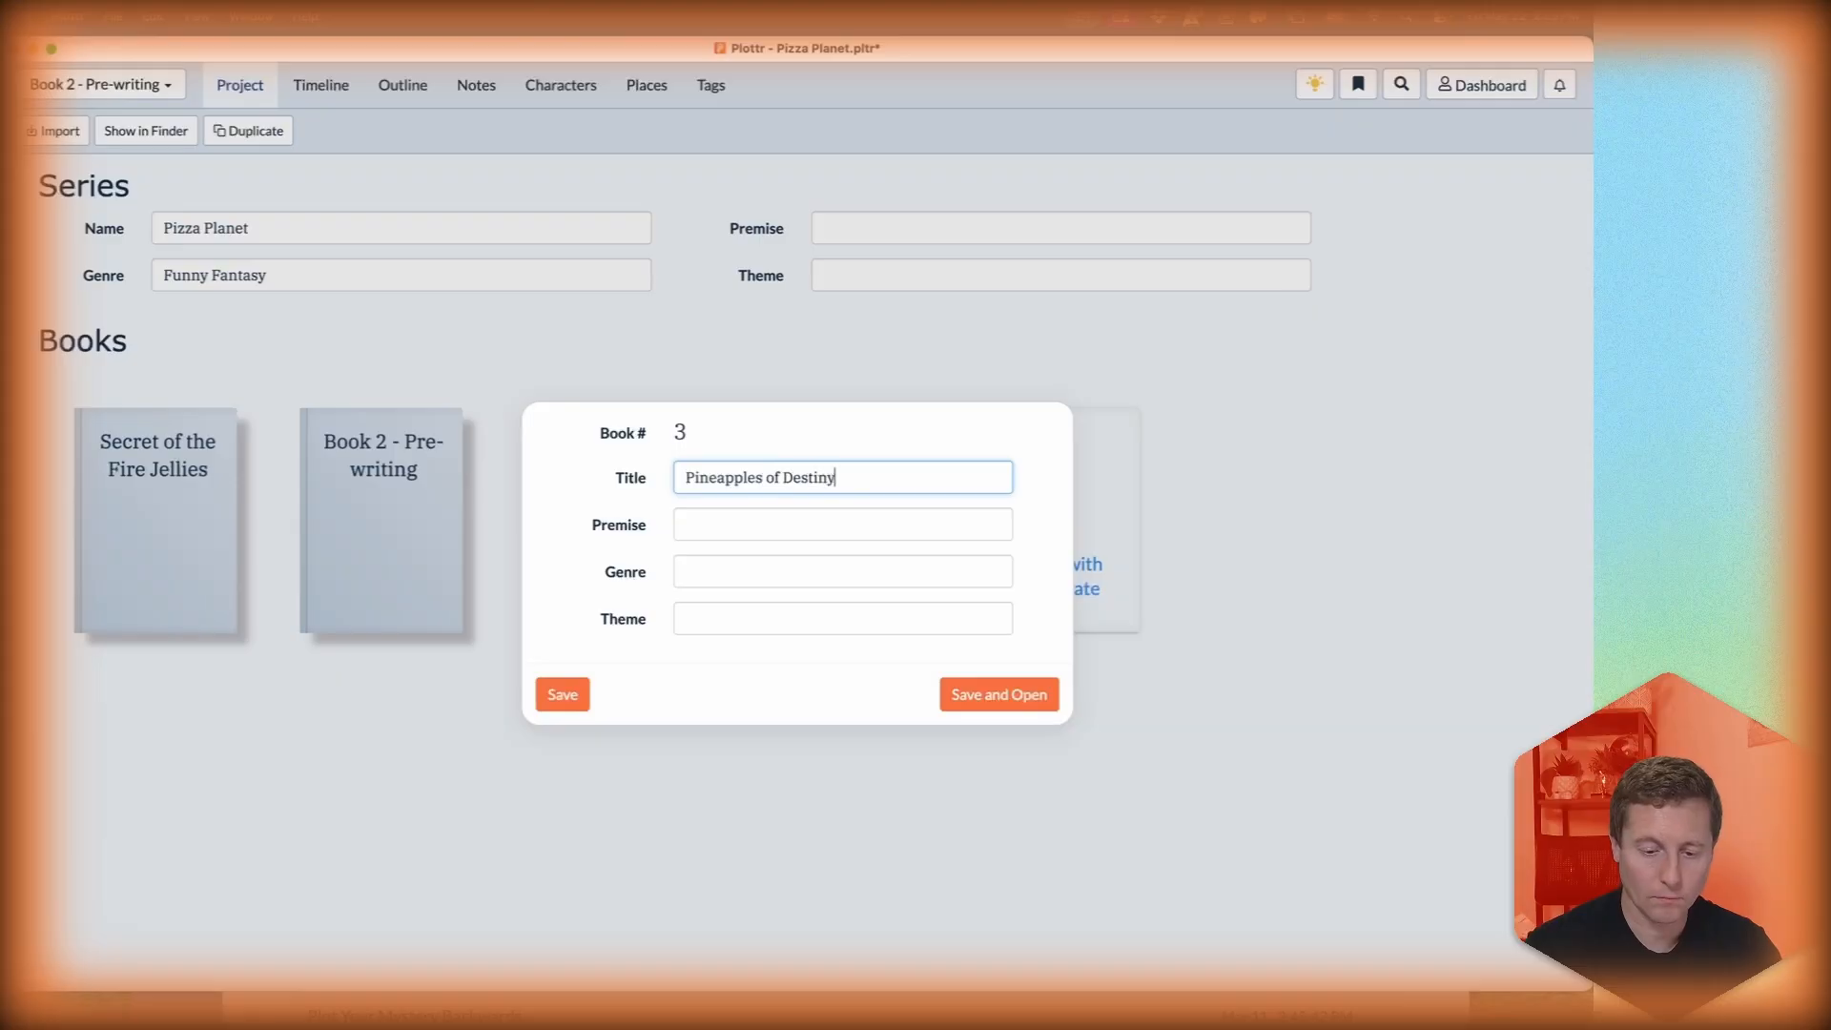
{"action": "left_click", "coordinate": [1000, 696]}
Read through Kalani's series-level character notes, from physical characteristics and backstory to motives, goals and other details.
{"action": "left_click", "coordinate": [560, 86]}
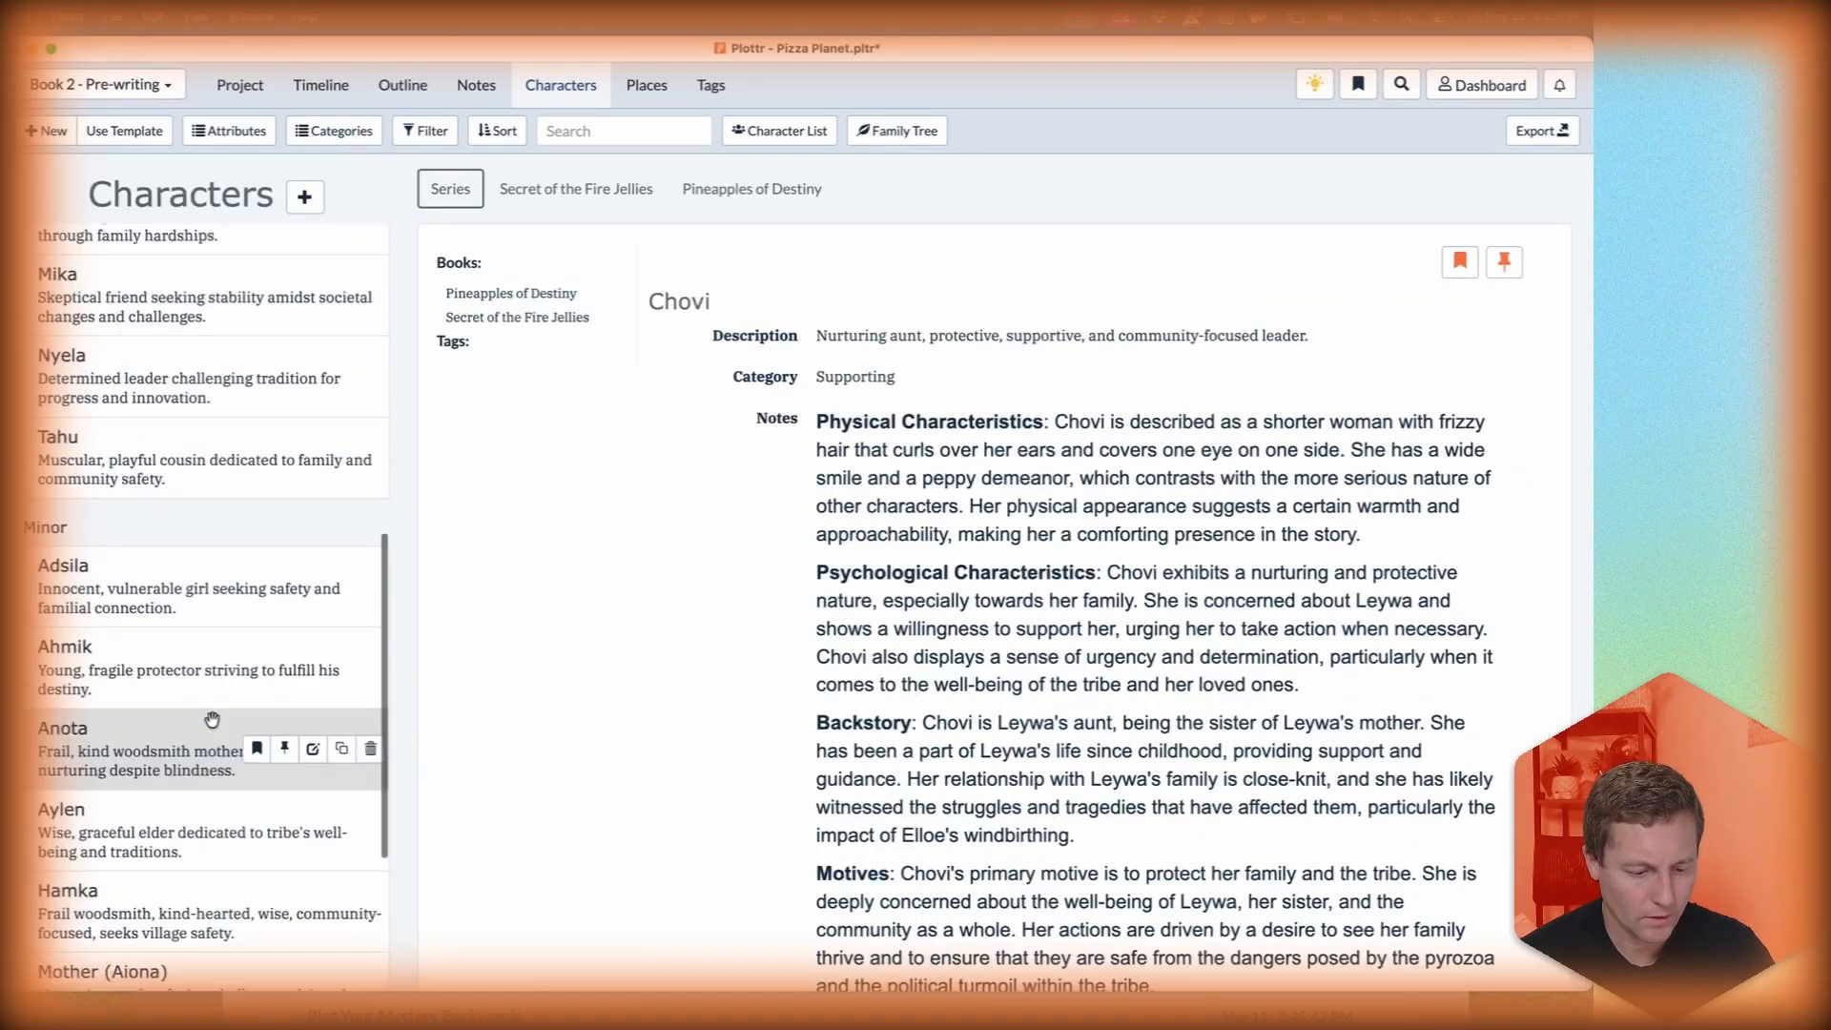
{"action": "left_click", "coordinate": [82, 720]}
{"action": "scroll", "coordinate": [763, 550], "scroll_direction": "down", "scroll_amount": 2}
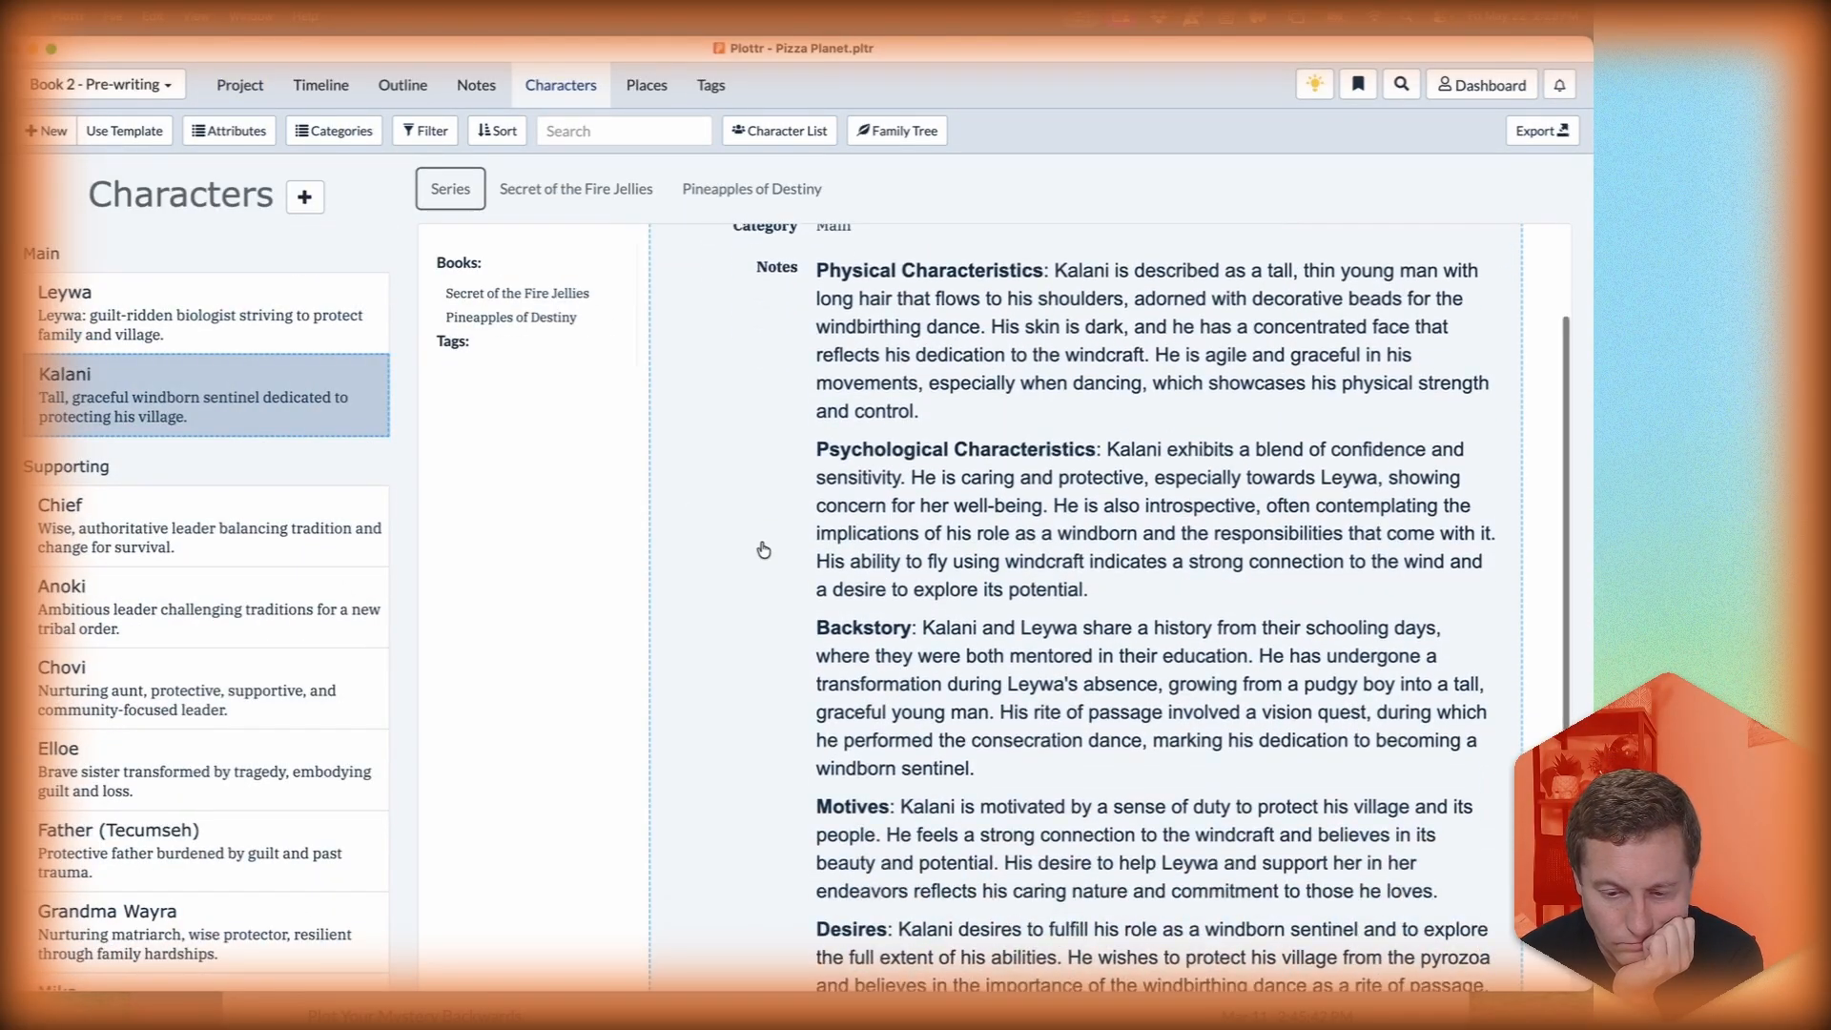
{"action": "scroll", "coordinate": [763, 550], "scroll_direction": "down", "scroll_amount": 5}
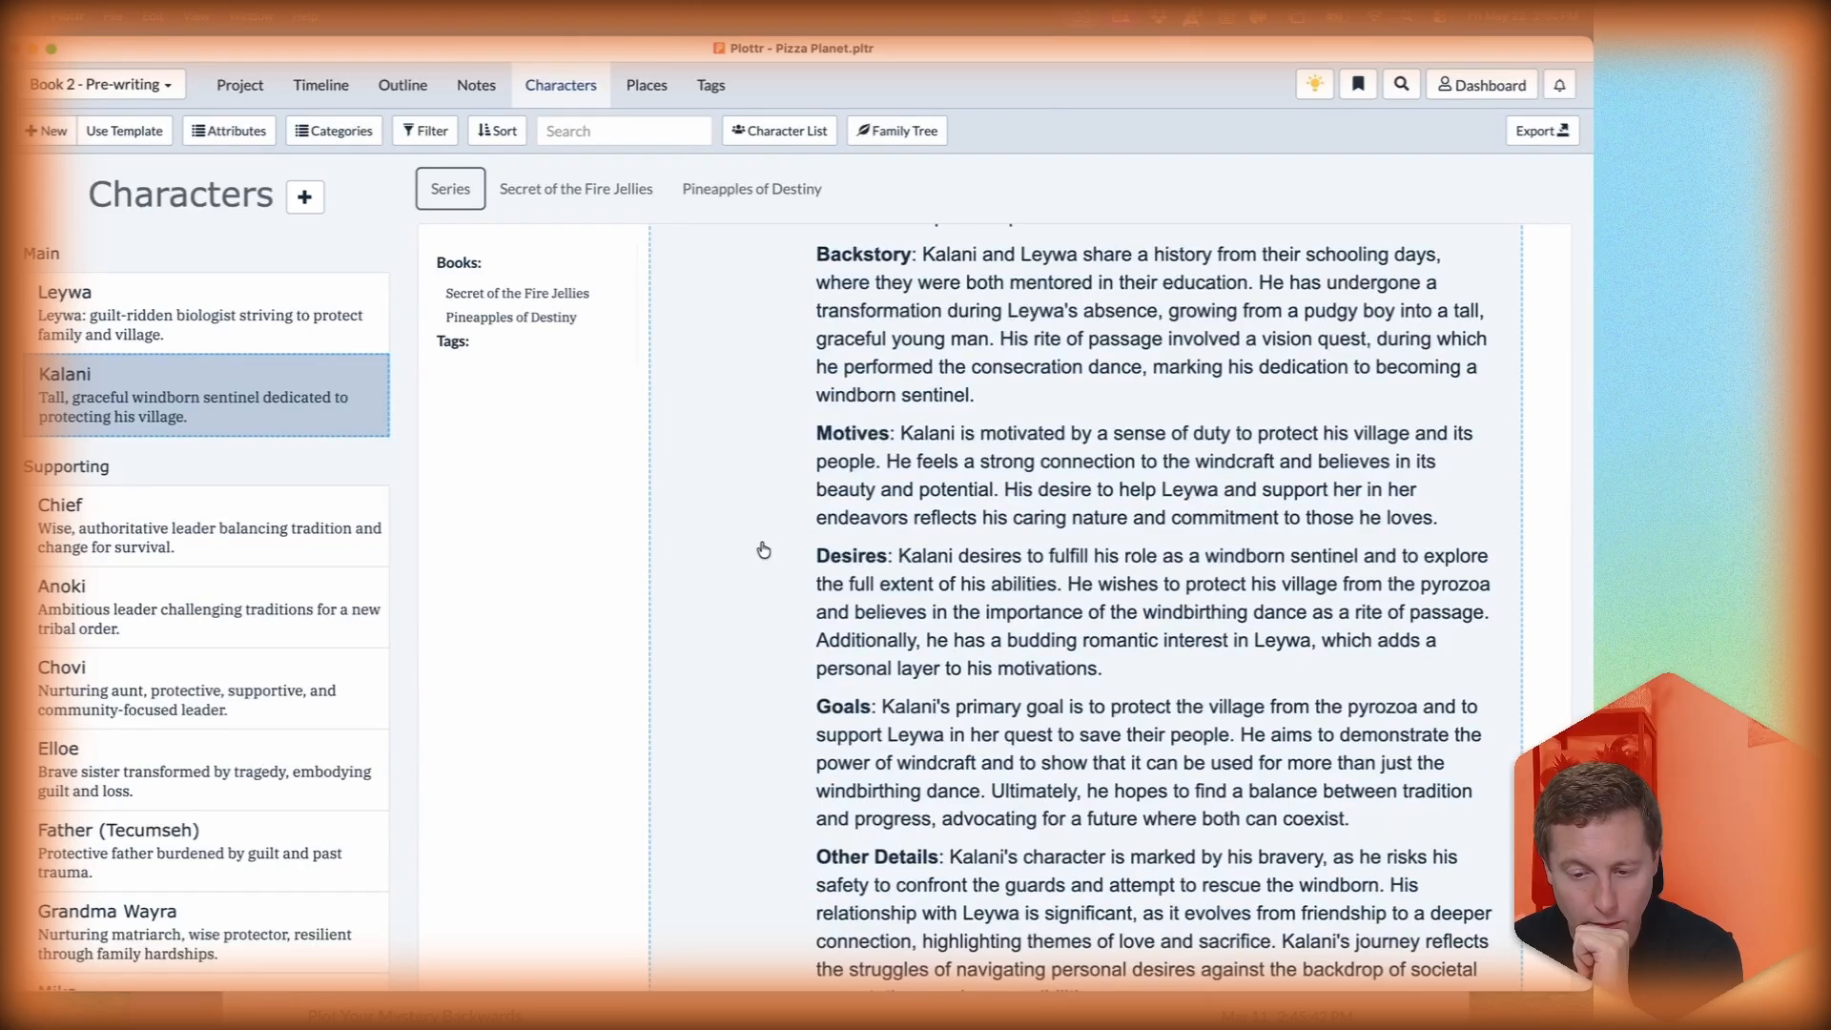
{"action": "scroll", "coordinate": [763, 550], "scroll_direction": "down", "scroll_amount": 2}
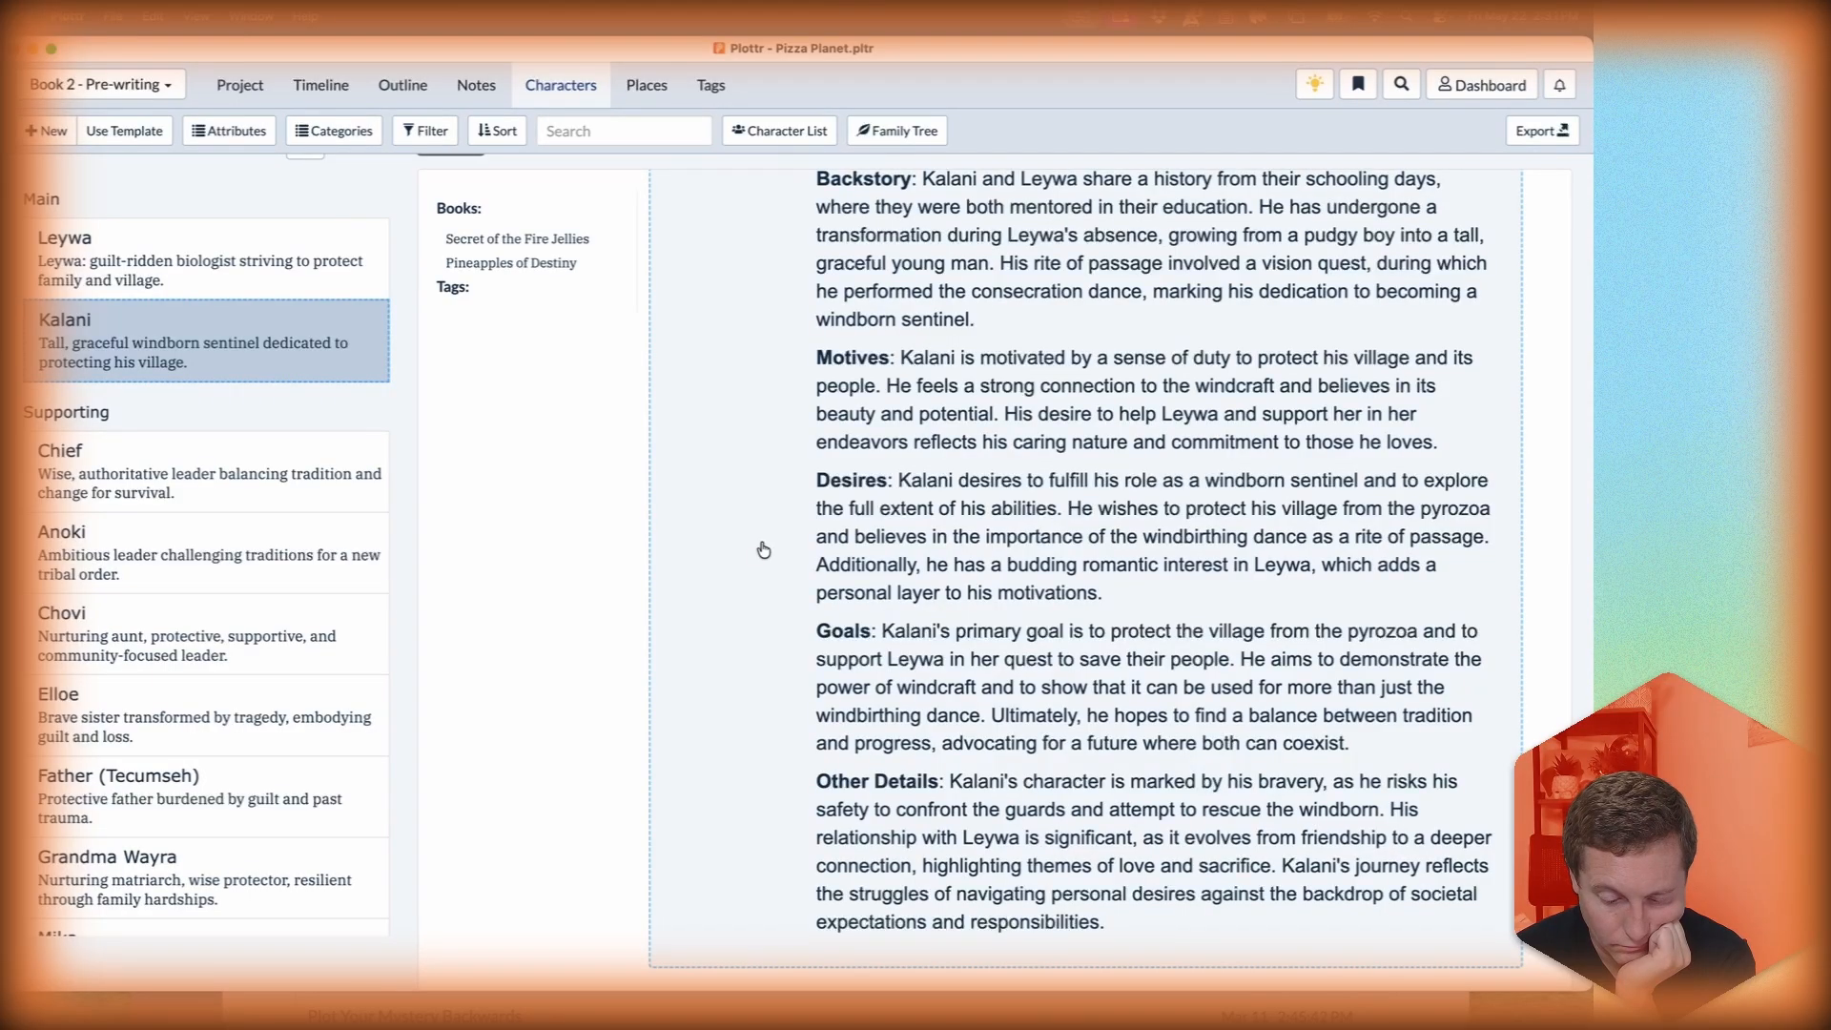
{"action": "scroll", "coordinate": [763, 551], "scroll_direction": "up", "scroll_amount": 8}
In Kalani's Pineapples of Destiny notes, start a bulleted list with "Kalani was a pudgy kid at first who got thin and strong".
{"action": "left_click", "coordinate": [740, 196]}
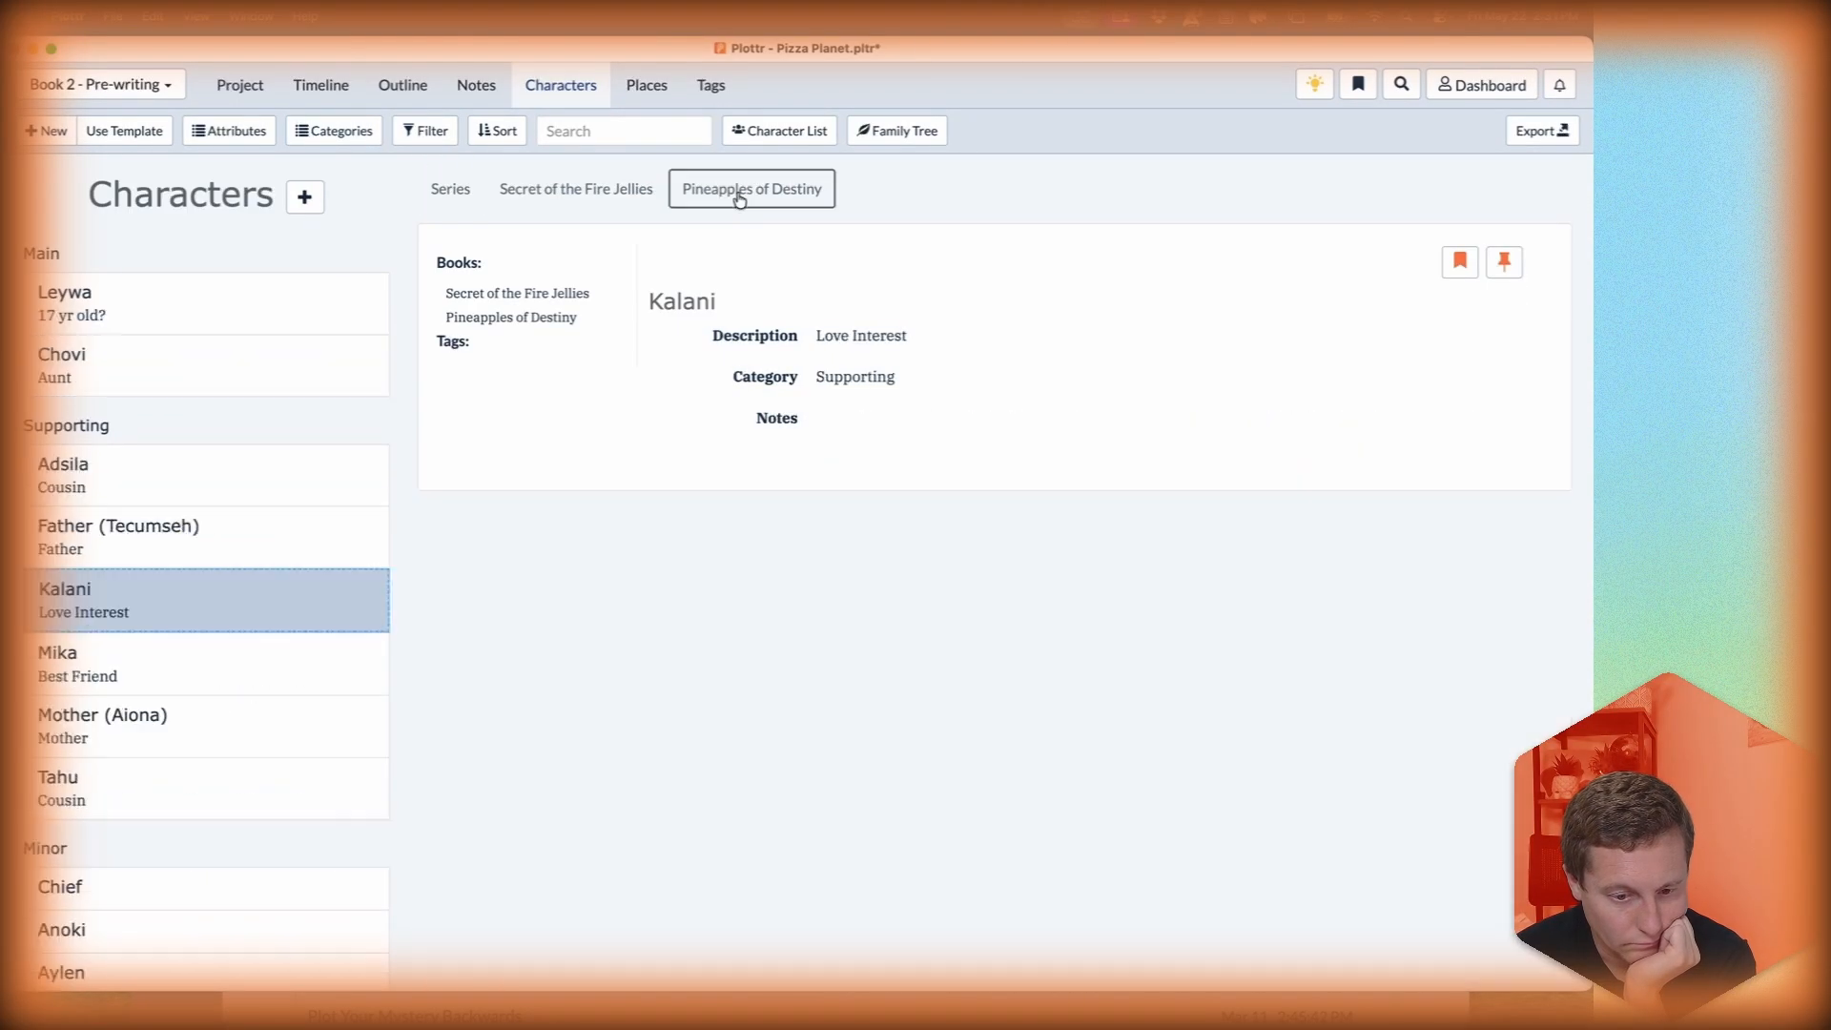
{"action": "left_click", "coordinate": [843, 429]}
{"action": "left_click", "coordinate": [846, 540]}
{"action": "type", "text": "Kalani"}
{"action": "left_click", "coordinate": [1217, 500]}
{"action": "type", "text": "was a pudgy kid at first who got strong"}
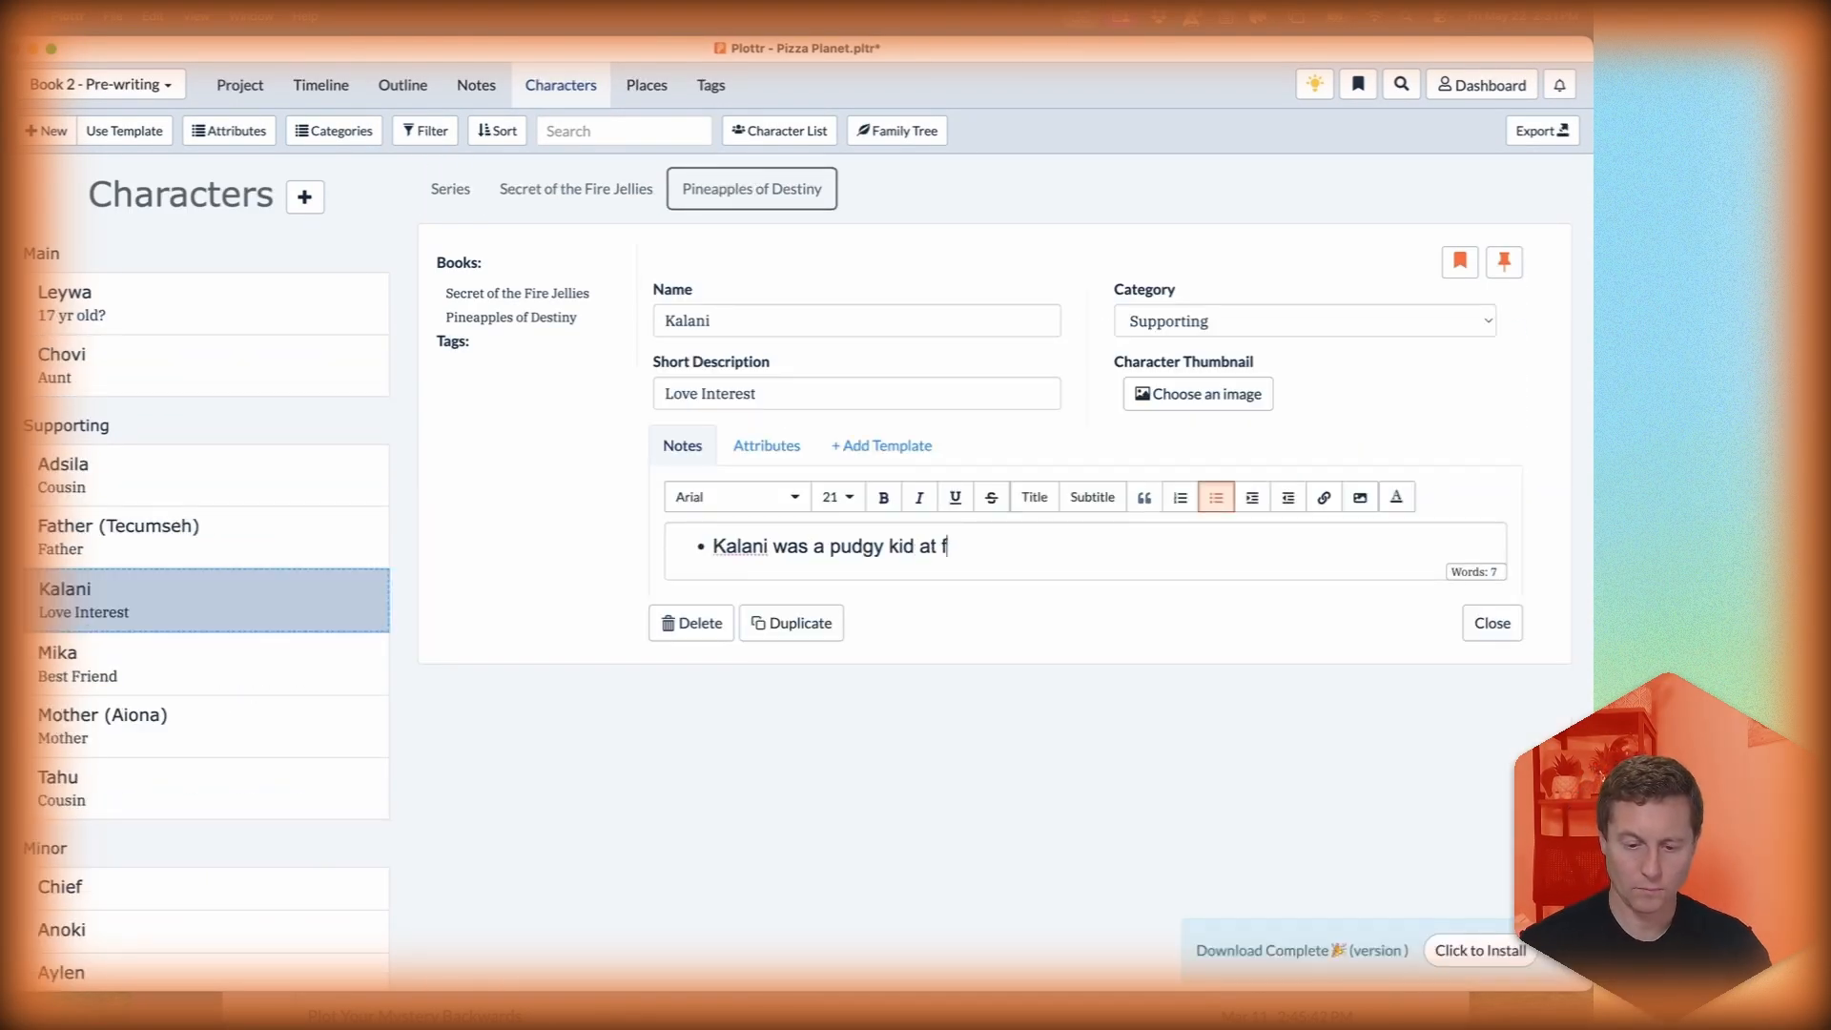
{"action": "key", "text": "alt+Left"}
{"action": "type", "text": "thin and"}
{"action": "key", "text": "alt+Right"}
Add the question bullets "Who are his parents?" and "How do they feel towards Leywa?" to Kalani's notes.
{"action": "key", "text": "Return"}
{"action": "type", "text": "Whose"}
{"action": "key", "text": "BackSpace"}
{"action": "key", "text": "BackSpace"}
{"action": "type", "text": "are his parents?"}
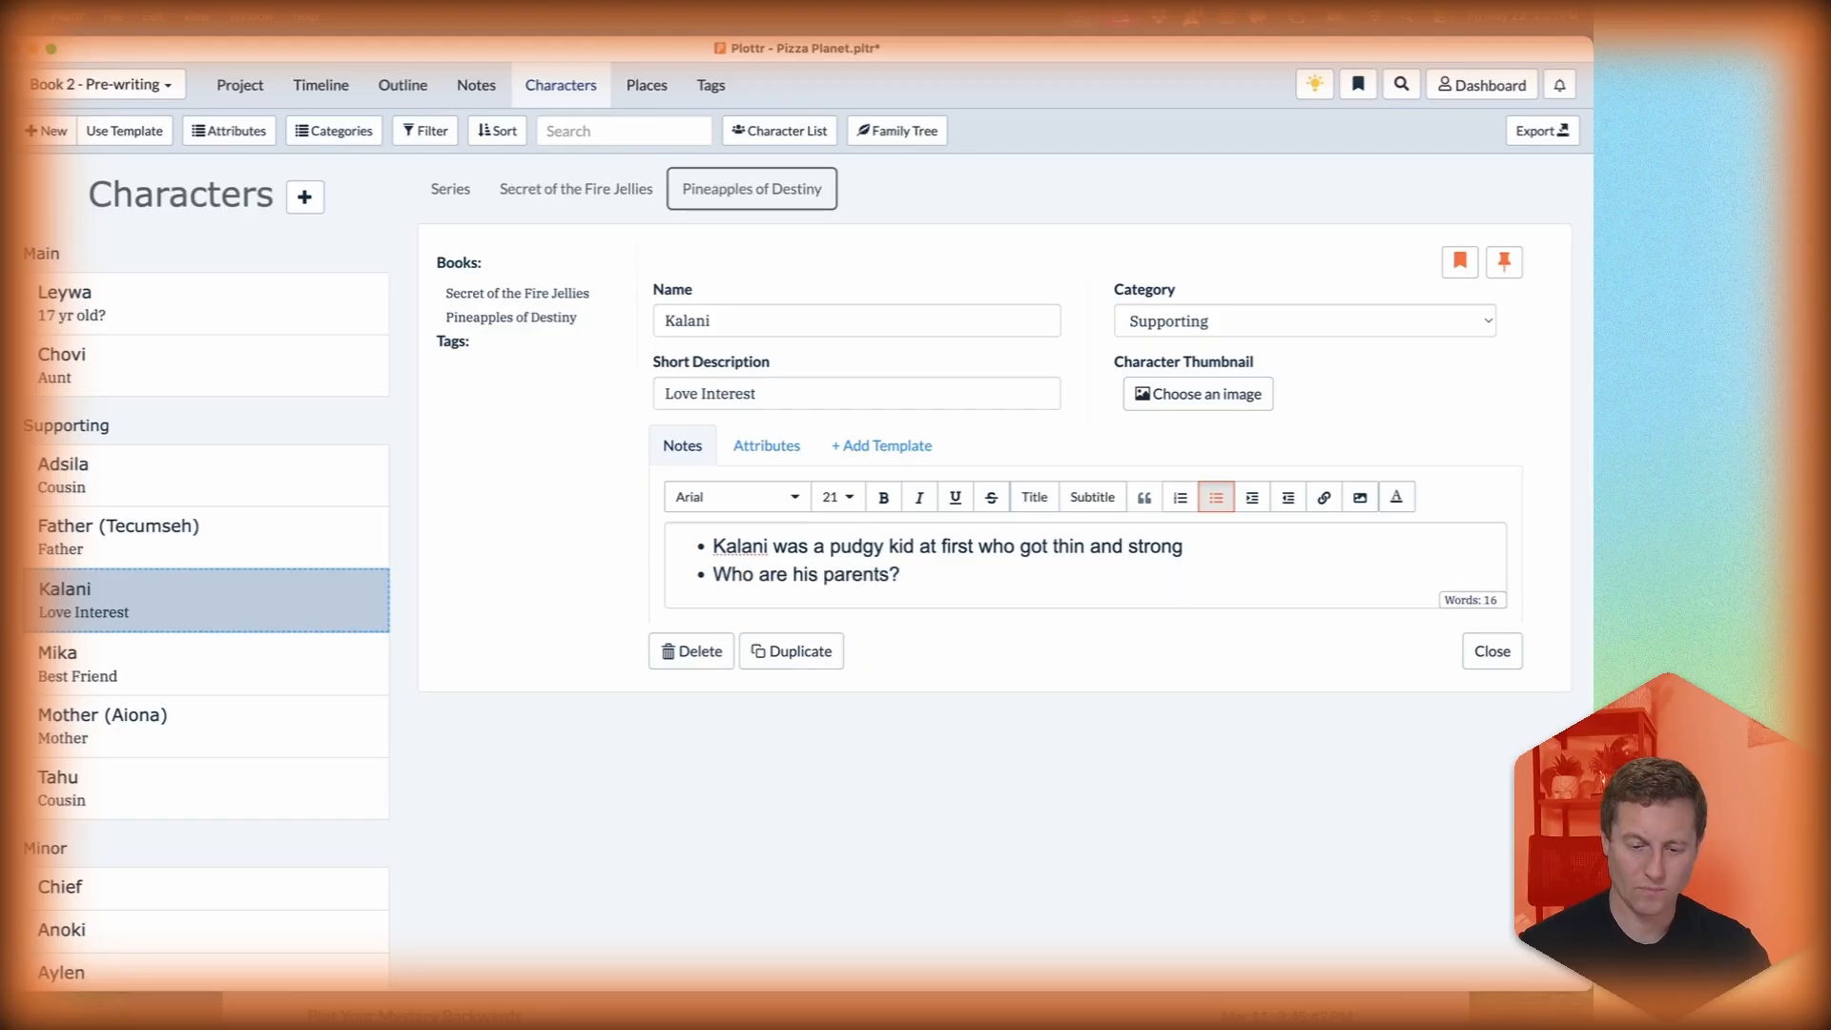
{"action": "key", "text": "Return"}
{"action": "type", "text": "How do they feel towards Leywa?"}
Add the bullet "He's always explored windcraft differently than most people".
{"action": "key", "text": "Return"}
{"action": "type", "text": "He's always explored the"}
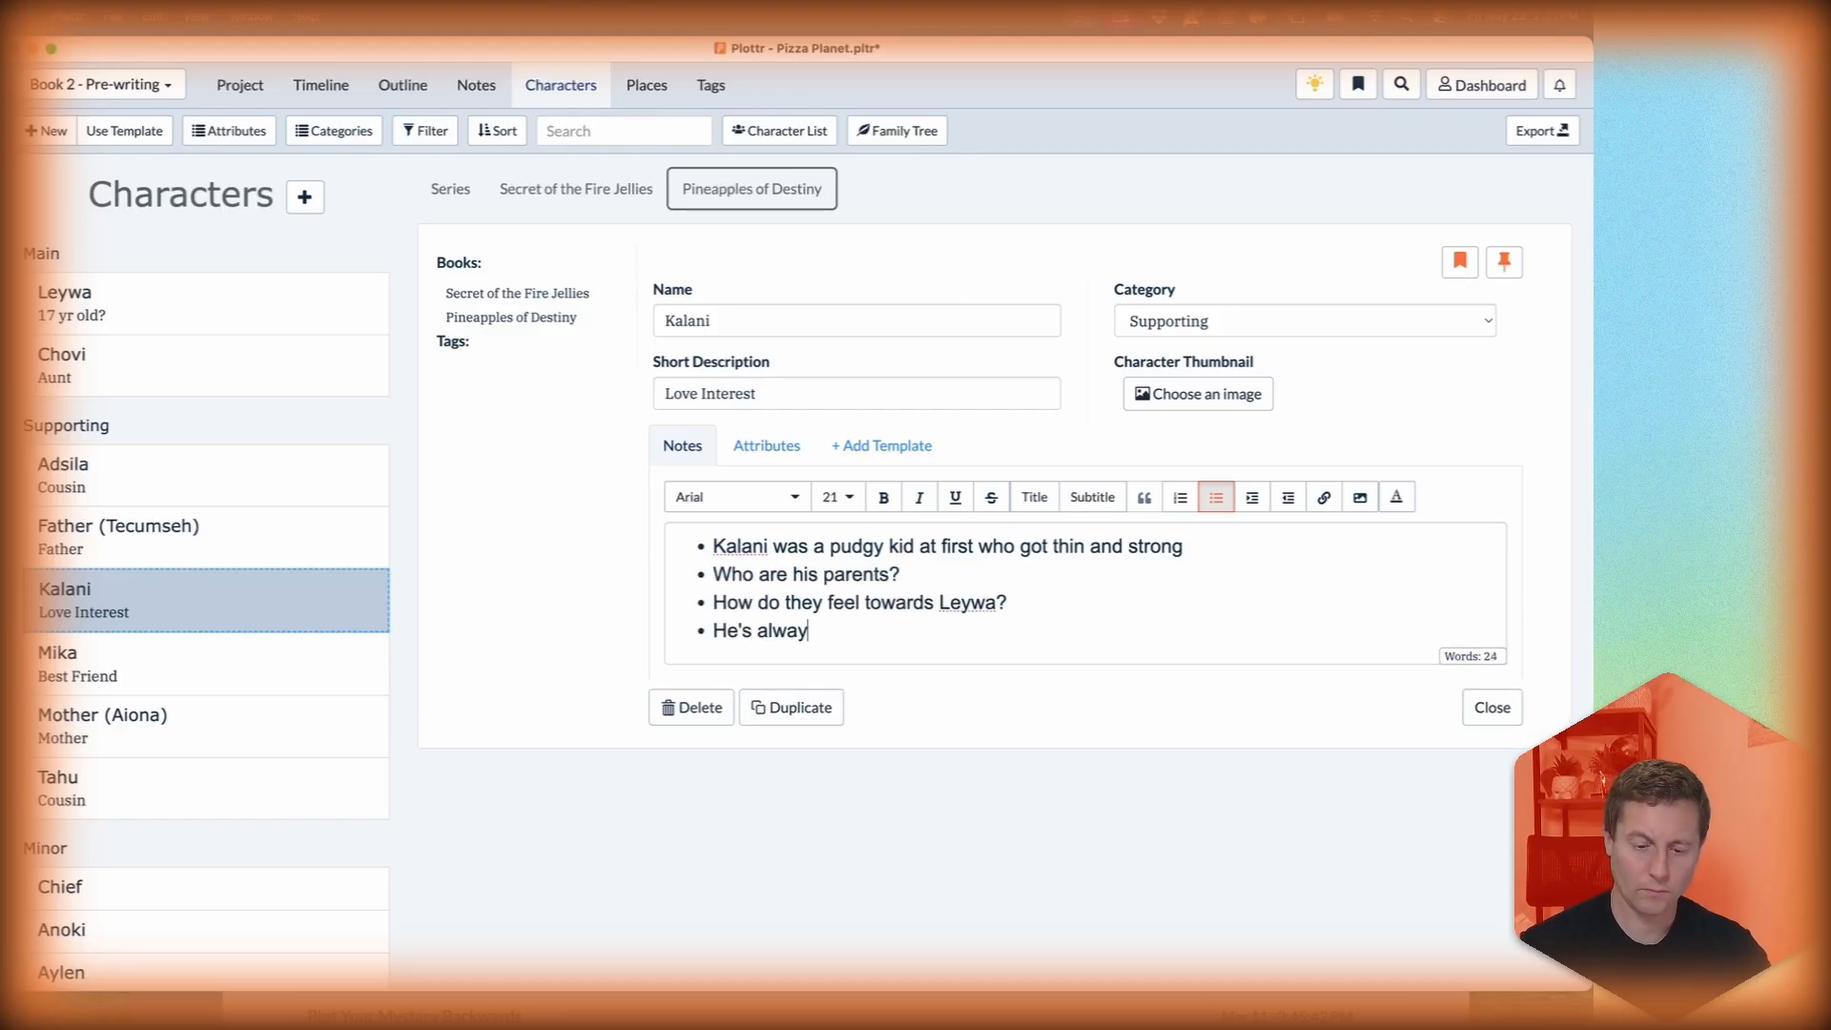
{"action": "key", "text": "BackSpace"}
{"action": "key", "text": "BackSpace"}
{"action": "key", "text": "BackSpace"}
{"action": "key", "text": "BackSpace"}
{"action": "type", "text": "windcraft differently than most people"}
Add a bullet saying he's a nerd who uses his free time to play imagination games (the "hero's path"), including the real-life comparison.
{"action": "key", "text": "Return"}
{"action": "type", "text": "He's "}
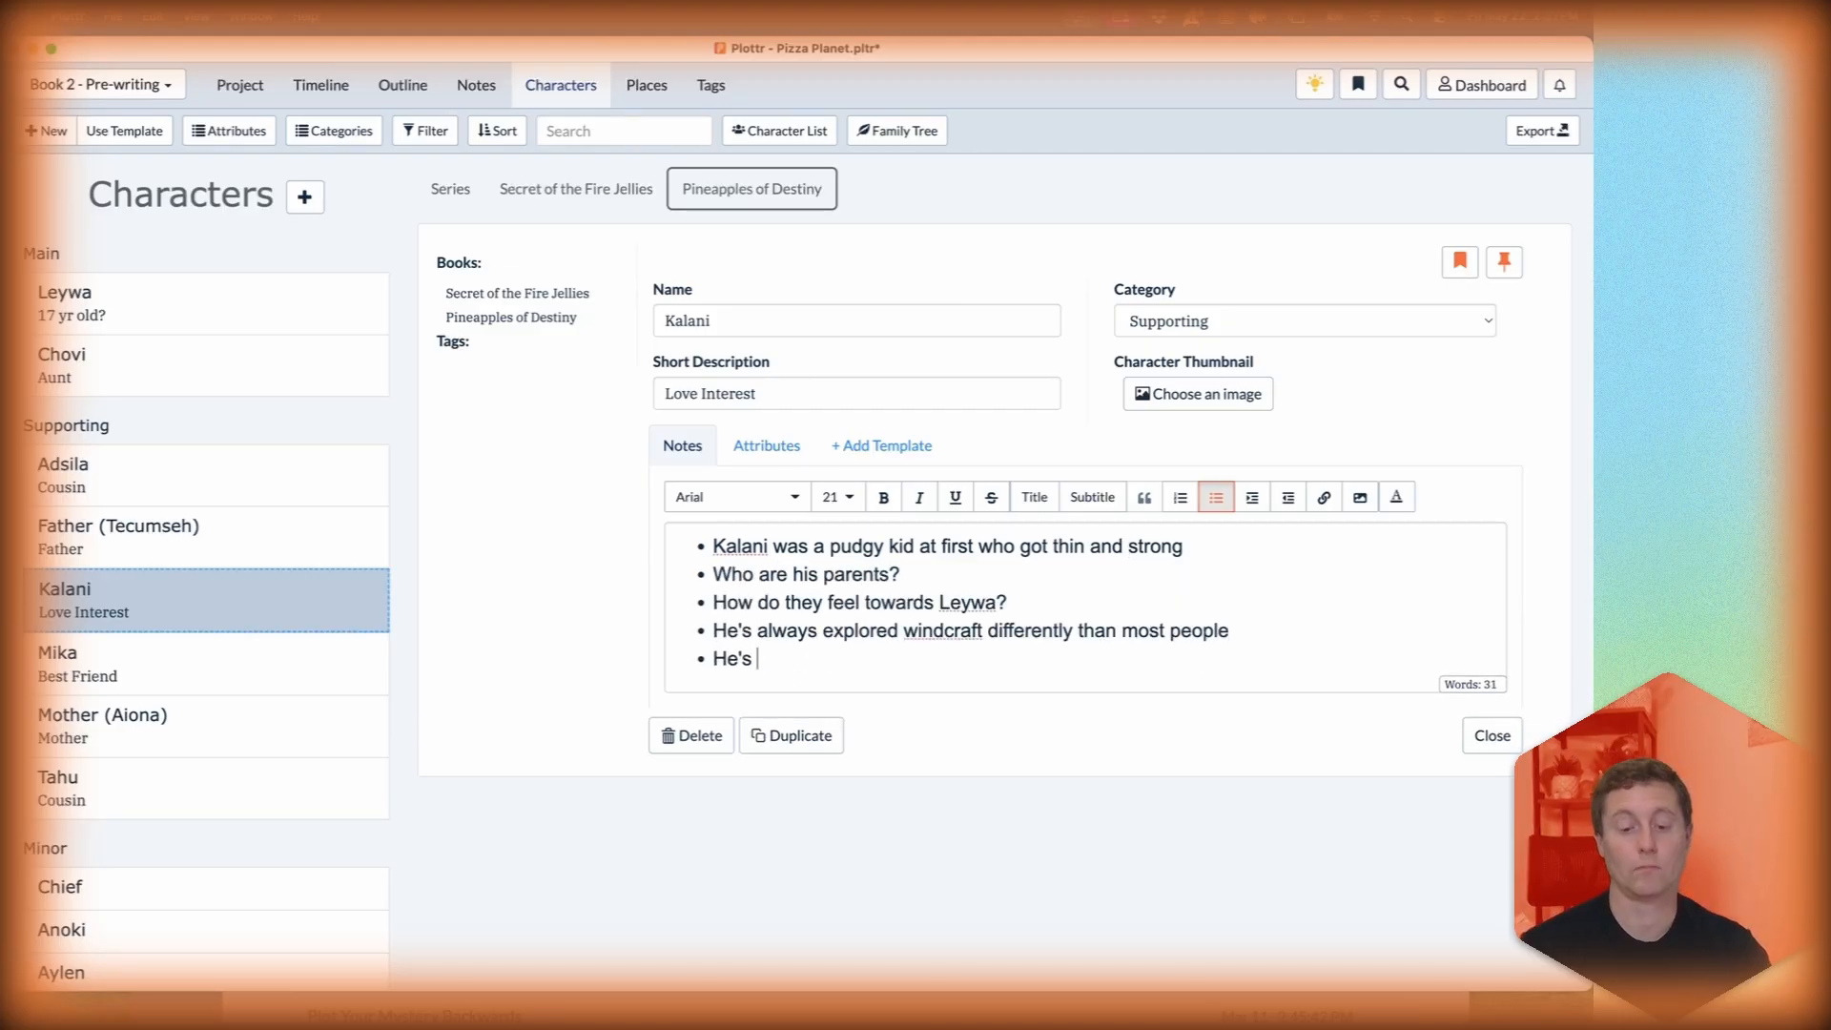
{"action": "type", "text": "a nerd, using his free time to do the \"hero's path\" like Alexis"}
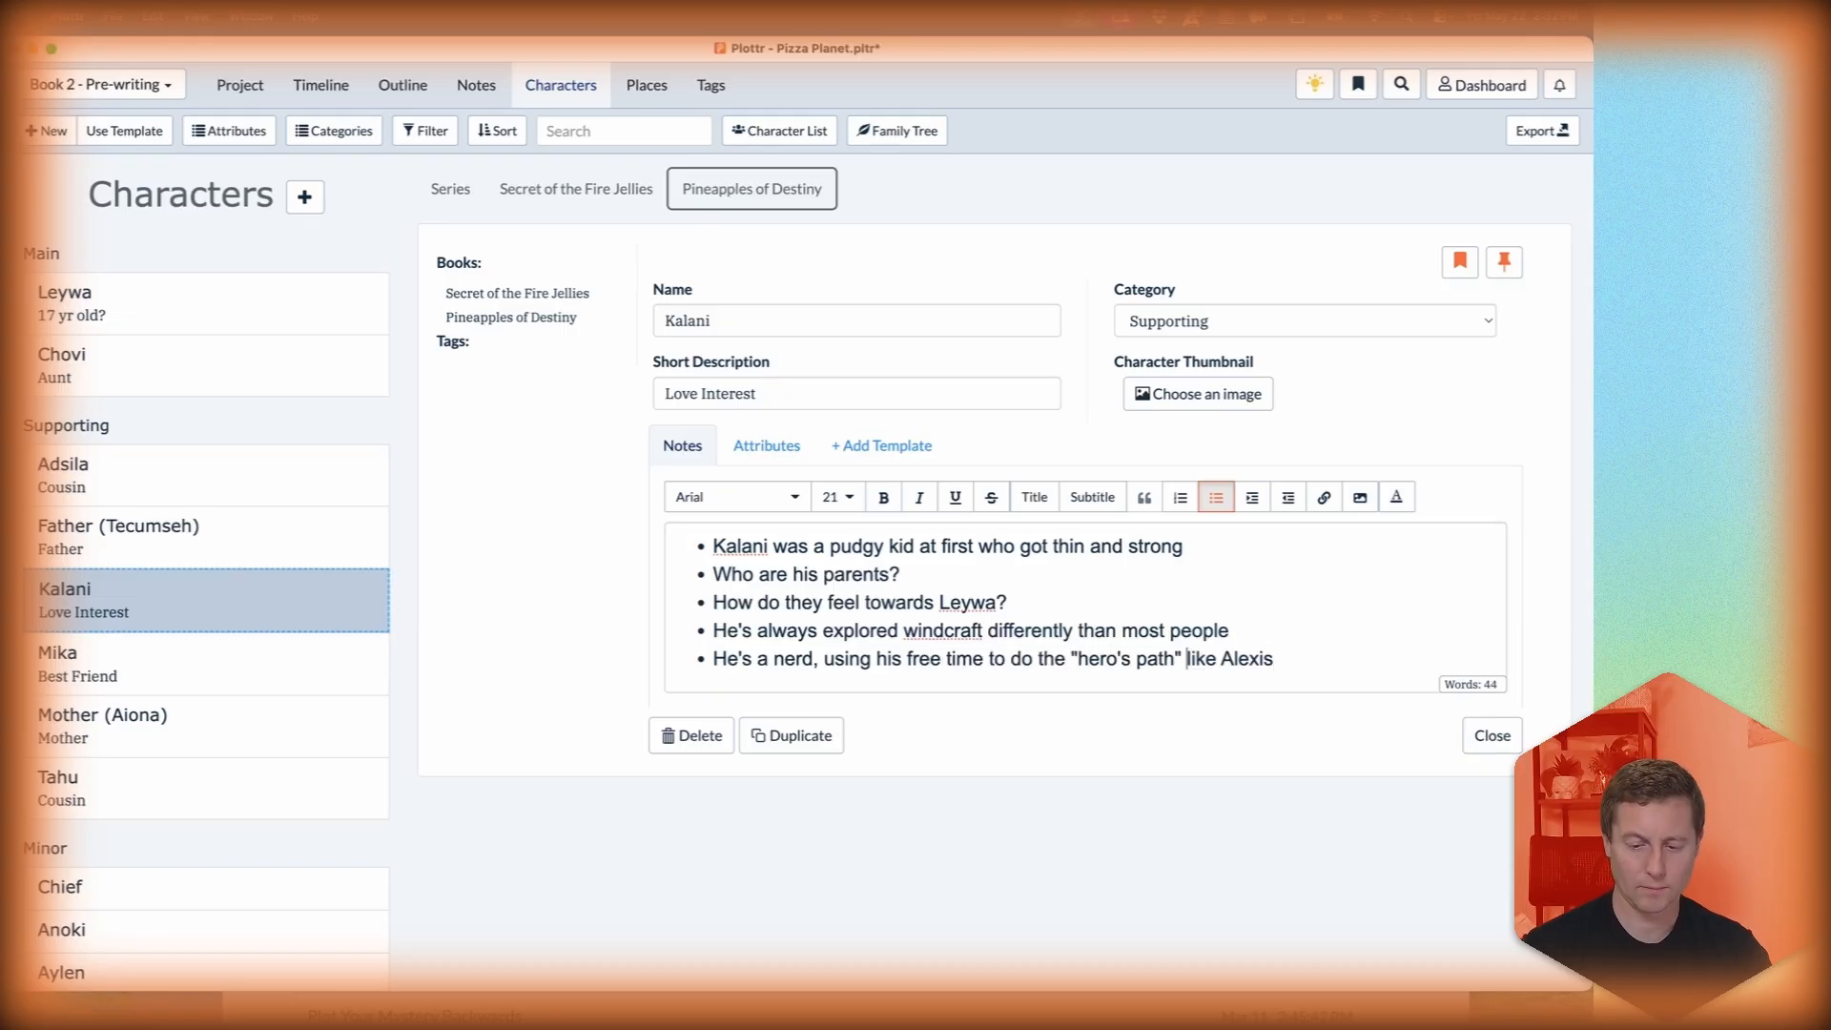
{"action": "type", "text": "play imagination games"}
{"action": "key", "text": "Delete"}
{"action": "key", "text": "Delete"}
{"action": "key", "text": "Delete"}
{"action": "type", "text": "("}
{"action": "key", "text": "End"}
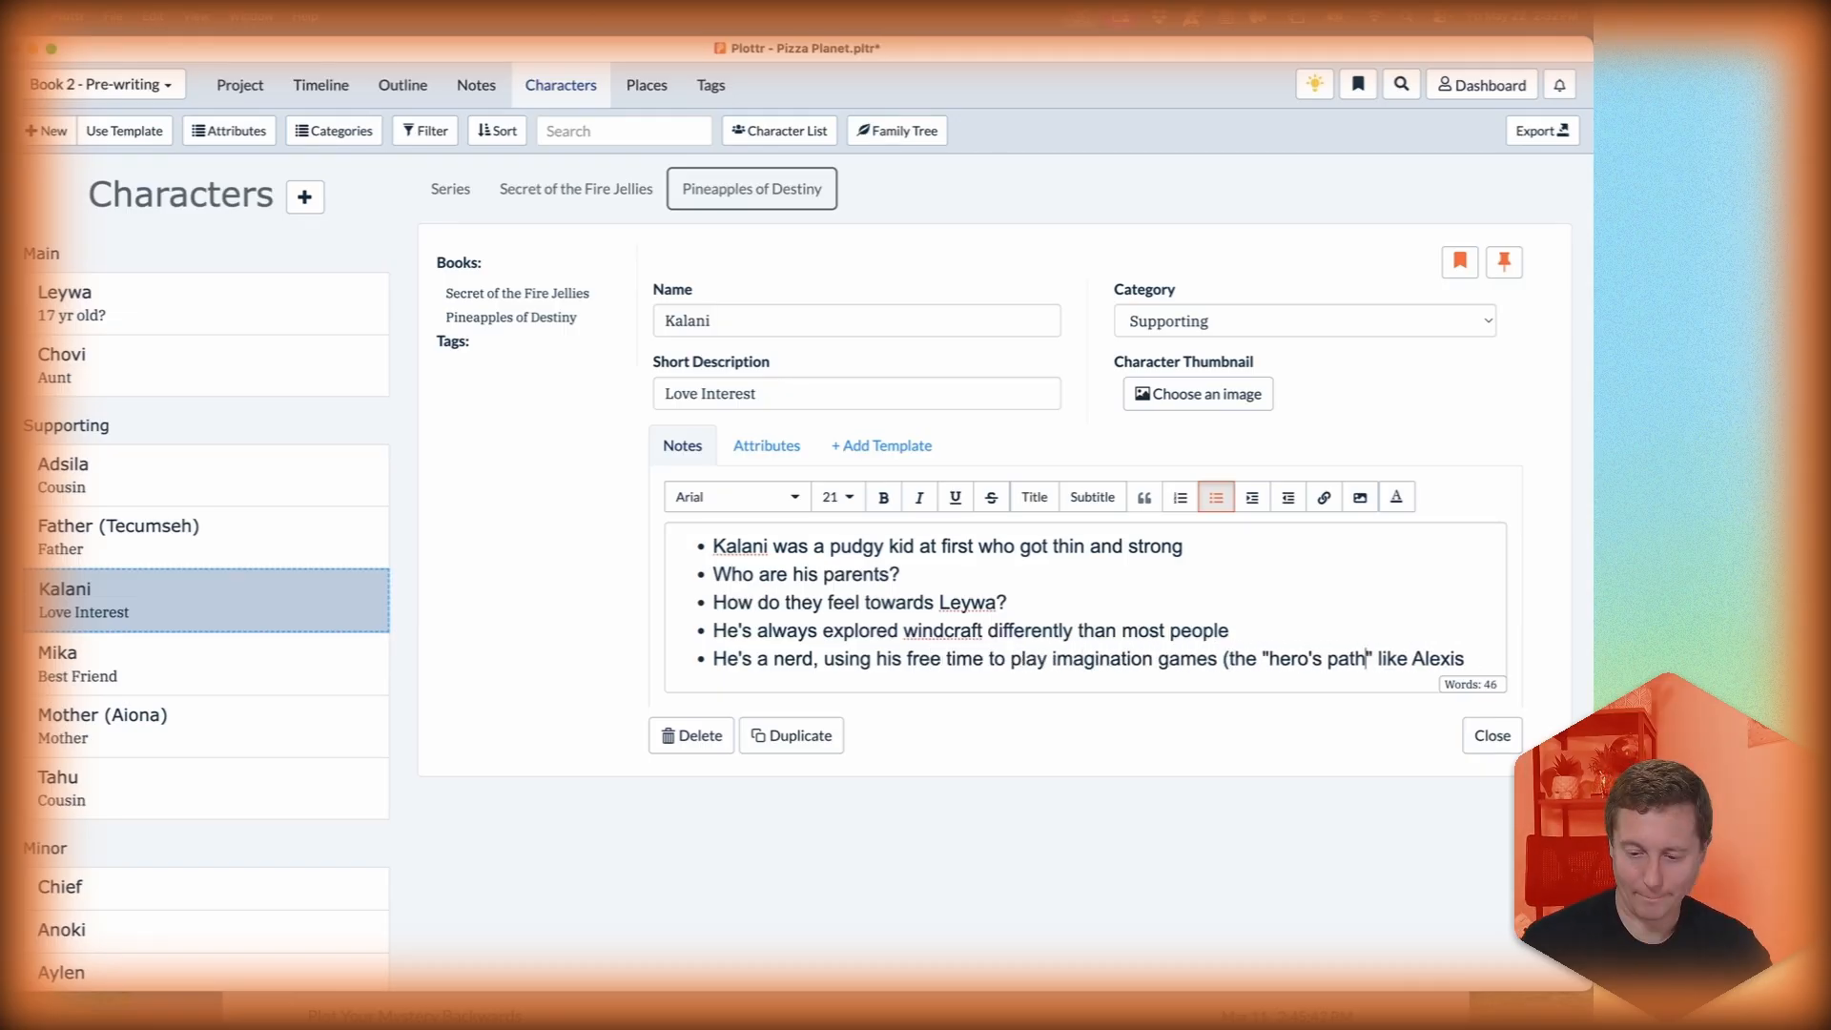
{"action": "type", "text": ")"}
{"action": "type", "text": ")"}
Add the bullet "He likes the "magic" aspect of windcraft".
{"action": "key", "text": "Return"}
{"action": "type", "text": "He likes the "}
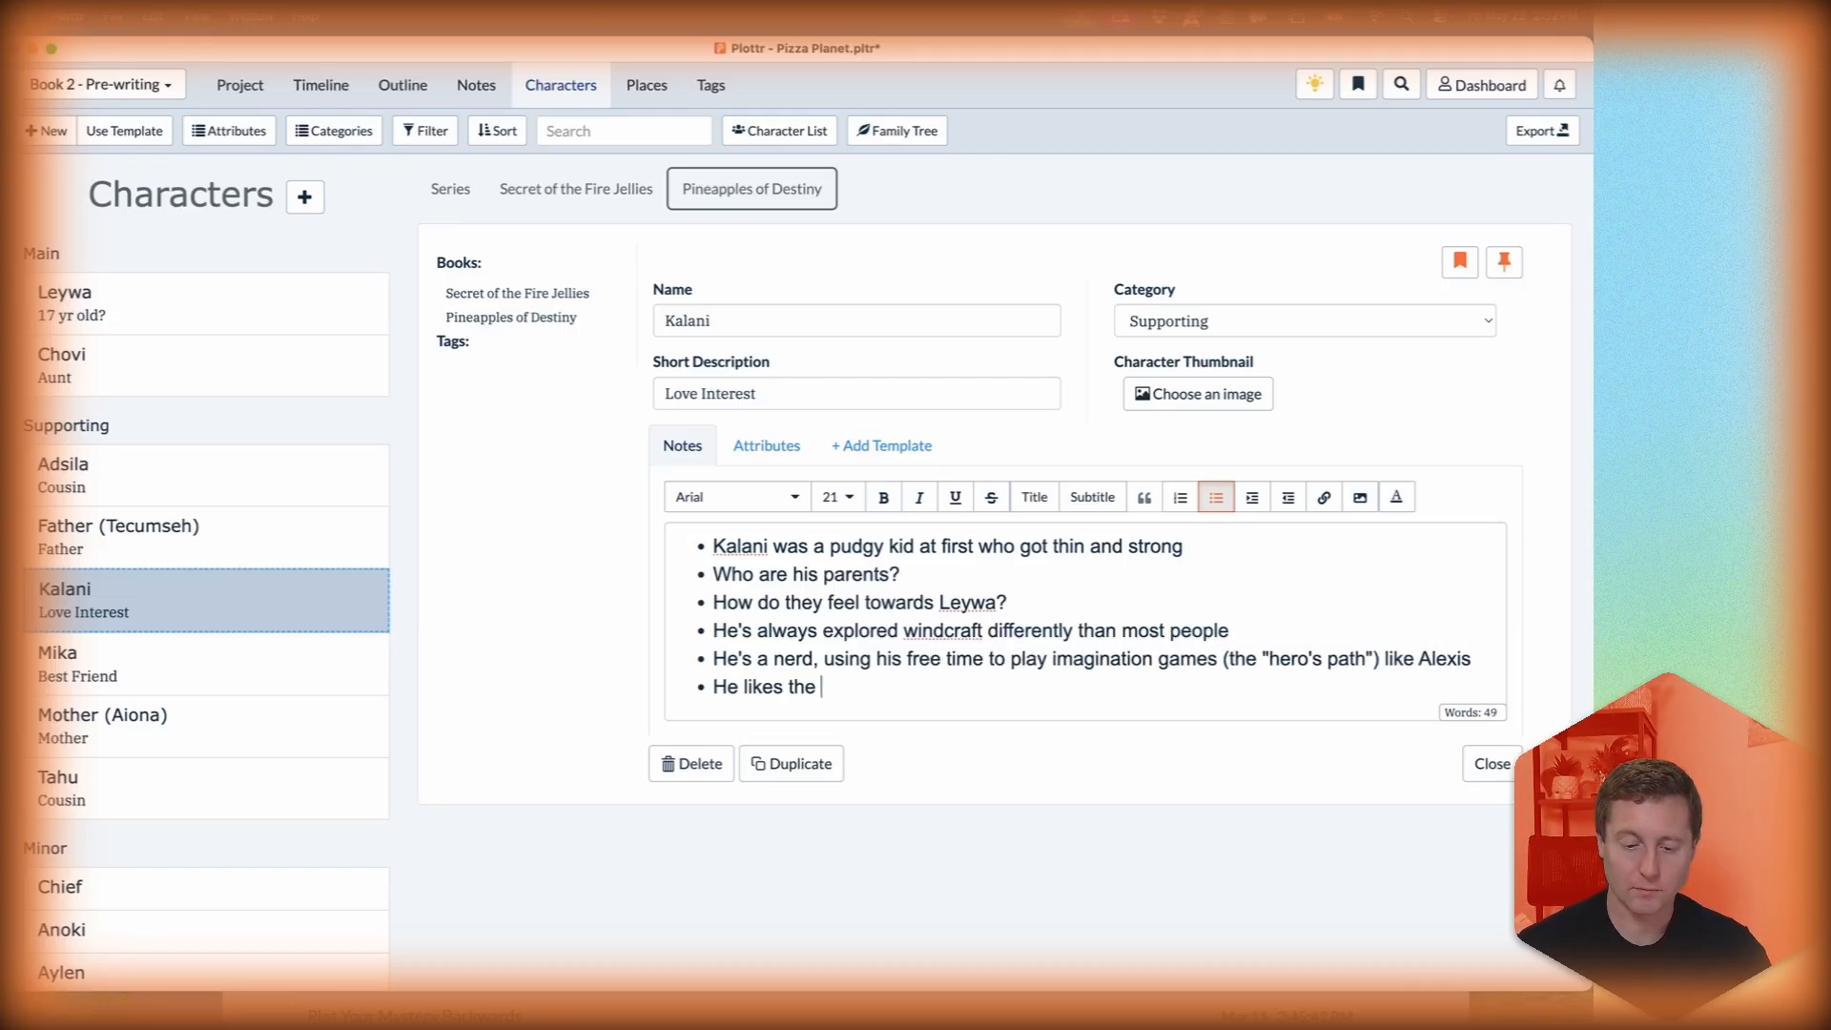
{"action": "type", "text": "\"magic\" aspect of windcraft and wants to"}
{"action": "key", "text": "BackSpace"}
{"action": "key", "text": "BackSpace"}
{"action": "key", "text": "BackSpace"}
{"action": "key", "text": "BackSpace"}
{"action": "key", "text": "BackSpace"}
{"action": "key", "text": "BackSpace"}
{"action": "key", "text": "BackSpace"}
{"action": "key", "text": "BackSpace"}
{"action": "key", "text": "BackSpace"}
{"action": "key", "text": "BackSpace"}
{"action": "key", "text": "BackSpace"}
{"action": "key", "text": "BackSpace"}
{"action": "key", "text": "BackSpace"}
Add a bullet on his romantic interest in Leywa after book 1 and her misunderstood aim to improve the village with "progress" and other villages' technology.
{"action": "key", "text": "Return"}
{"action": "type", "text": "Af"}
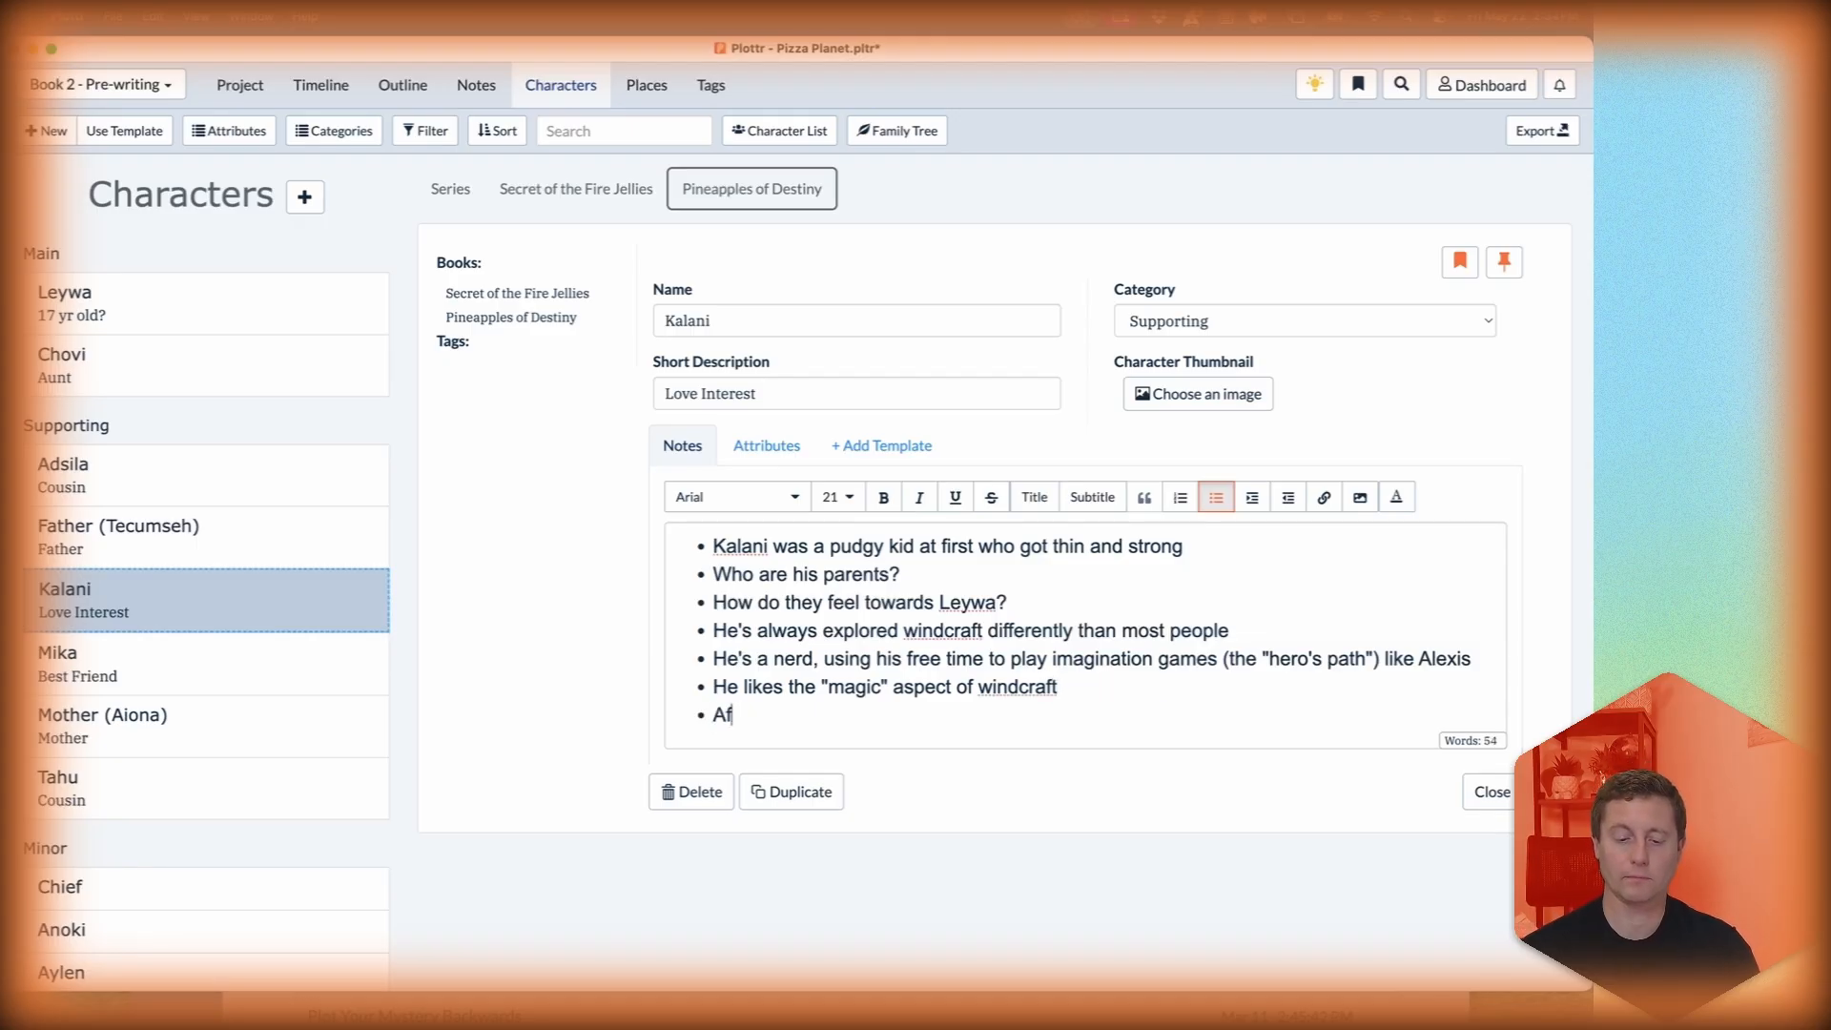
{"action": "type", "text": "ter book 1, he was interested in Leywa romantically"}
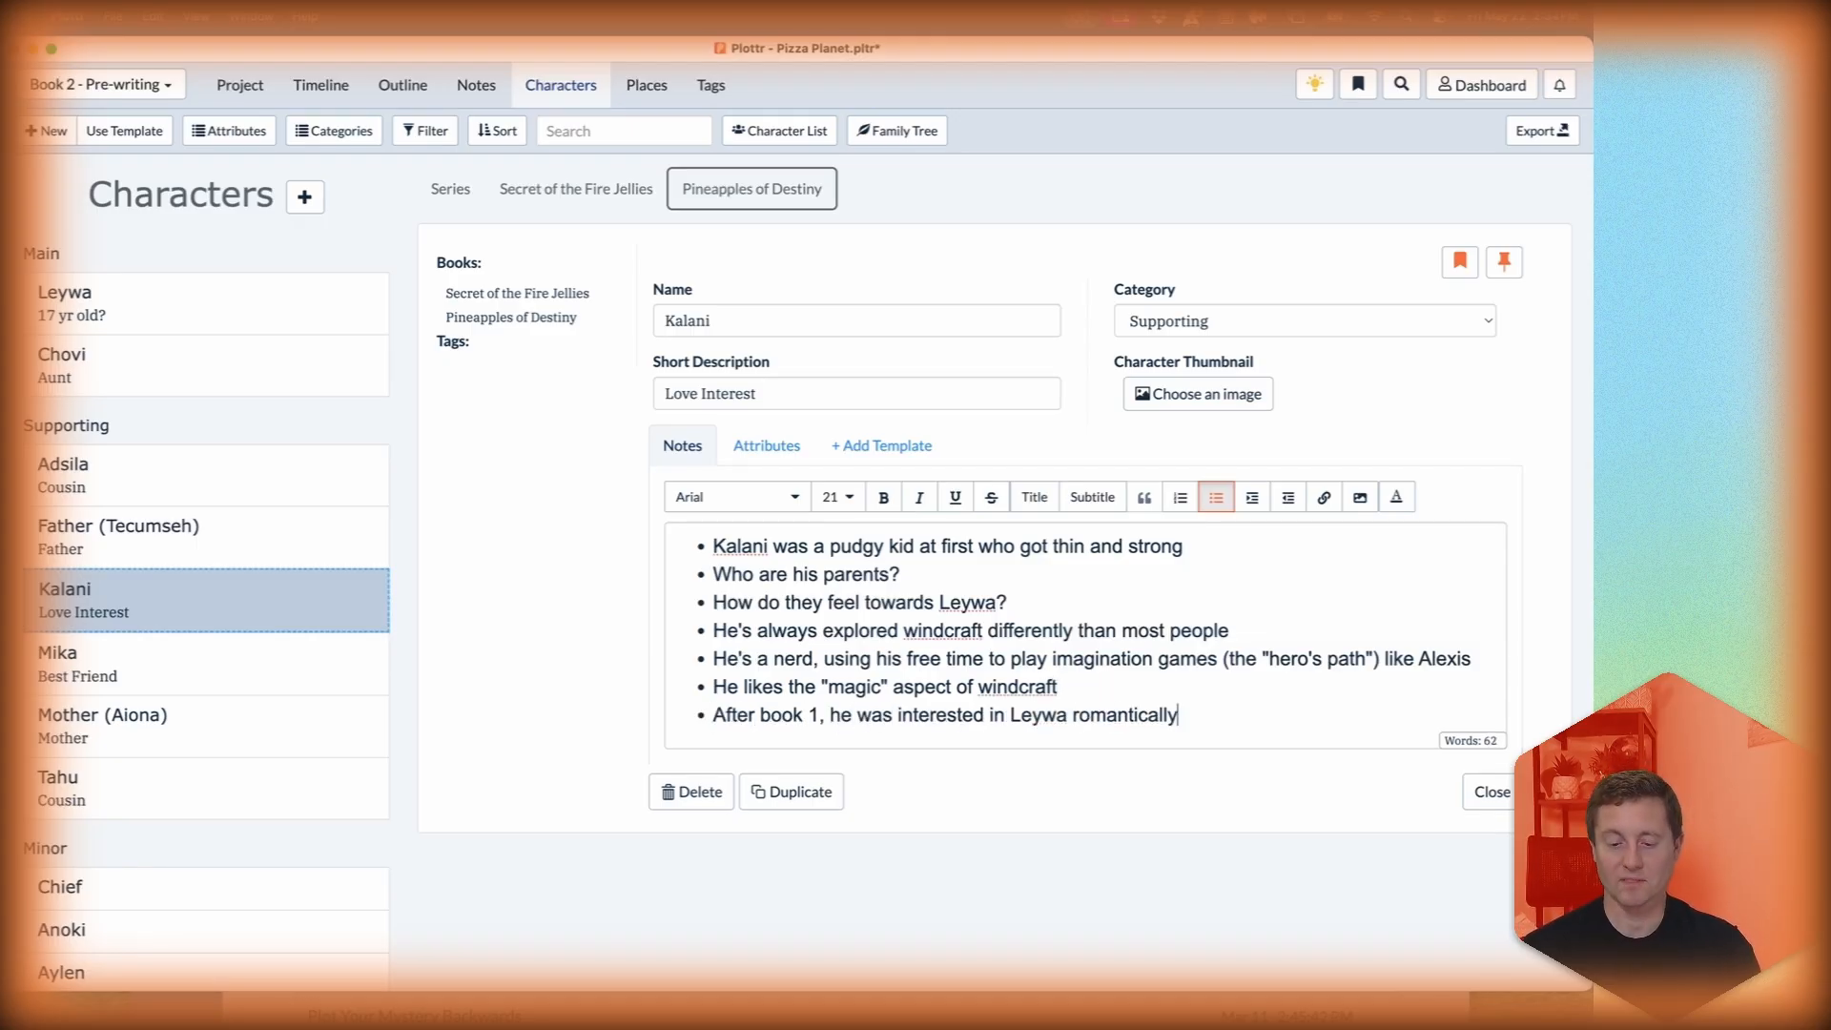
{"action": "type", "text": ". No one understood what she was trying to do: improve the village like have"}
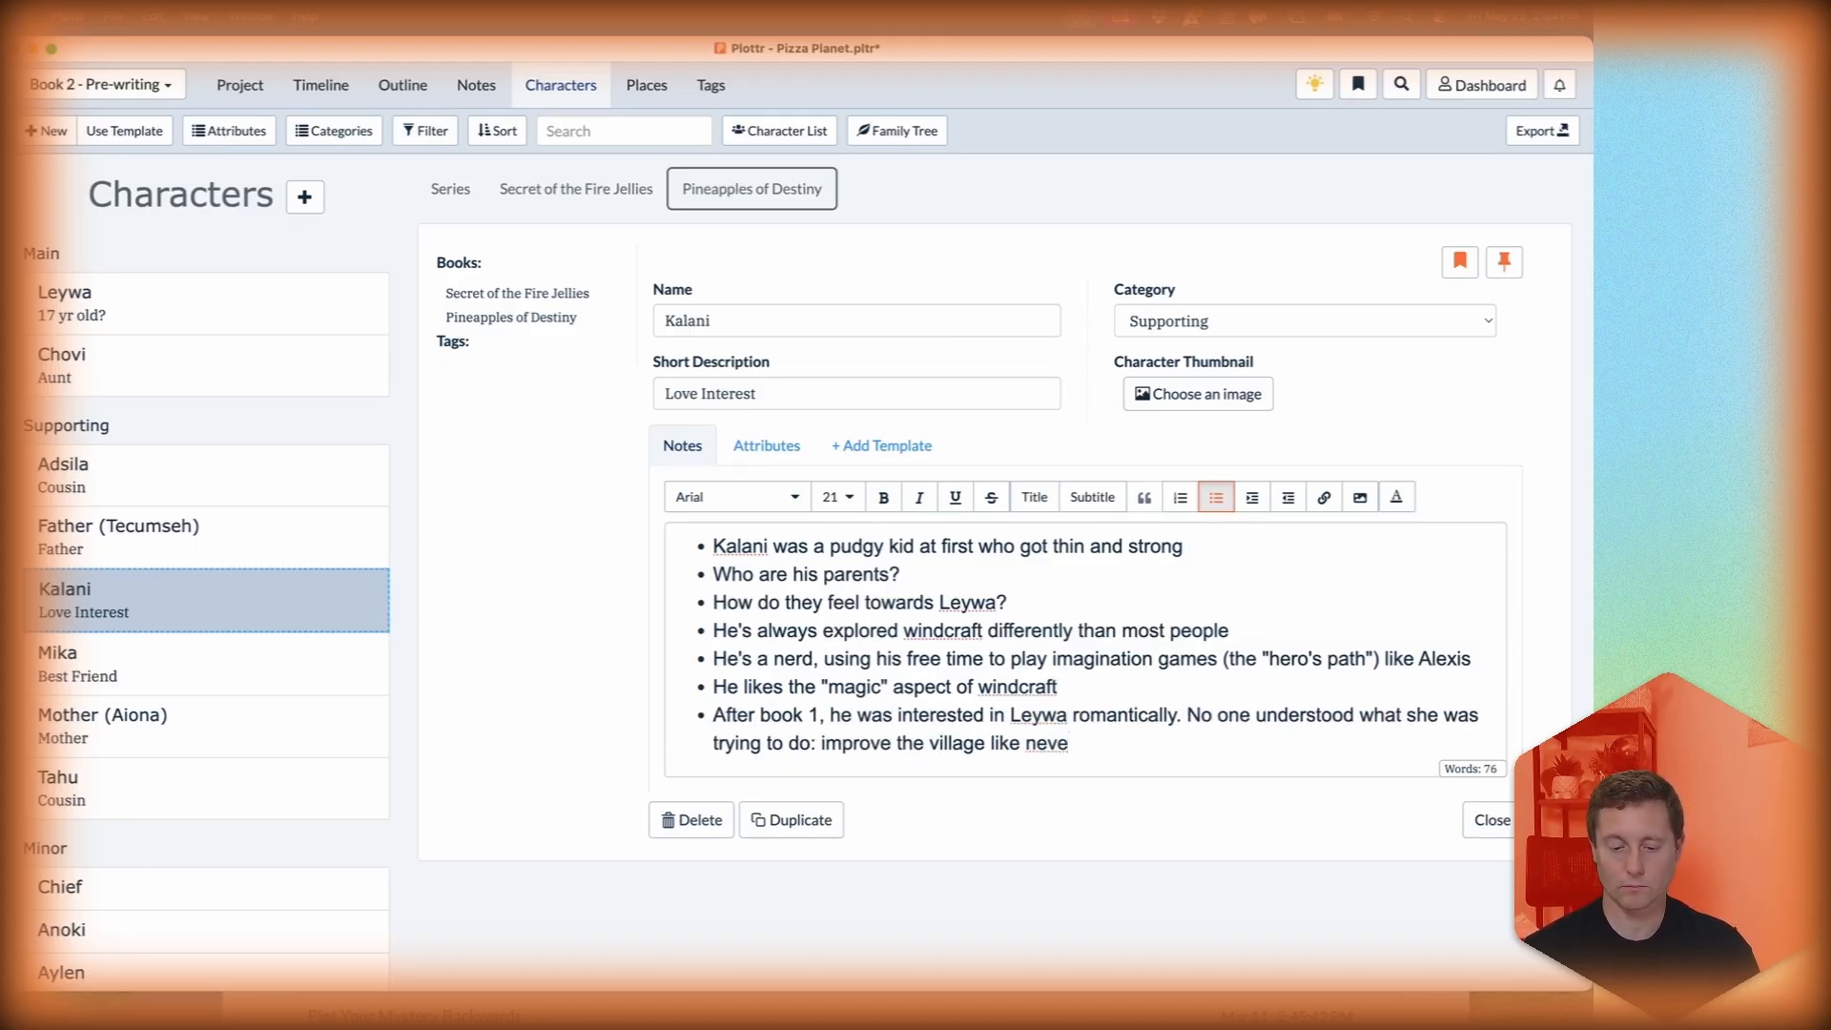
{"action": "key", "text": "BackSpace"}
{"action": "key", "text": "BackSpace"}
{"action": "key", "text": "BackSpace"}
{"action": "key", "text": "BackSpace"}
{"action": "key", "text": "BackSpace"}
{"action": "key", "text": "BackSpace"}
{"action": "key", "text": "BackSpace"}
{"action": "key", "text": "BackSpace"}
{"action": "key", "text": "BackSpace"}
{"action": "type", "text": "with \"progress\" and technology from the other villages."}
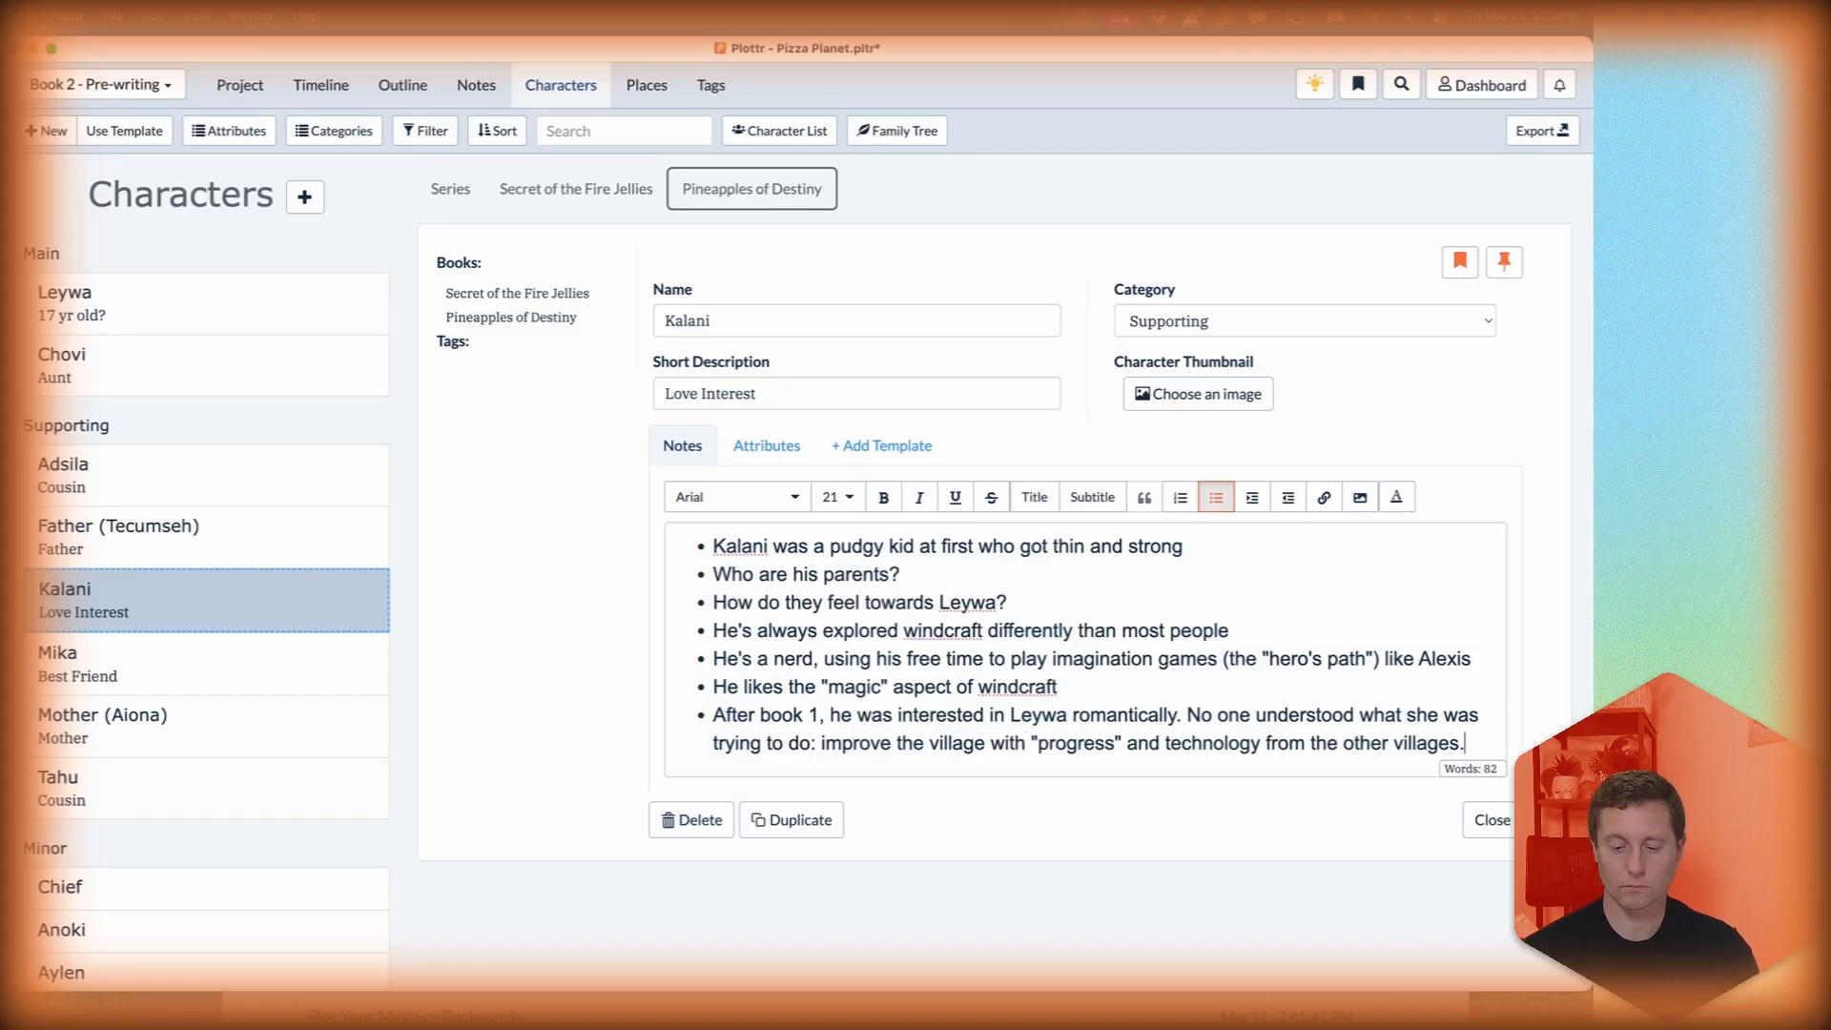
Extend that bullet with Leywa's bravery in reversing her goal once wrong, contrasted with Anoki & Nyela, who kept pushing despite hurting the village.
{"action": "type", "text": " Something that no one else was brave enough to do (except for Anoki & Nyela) and then she was bra"}
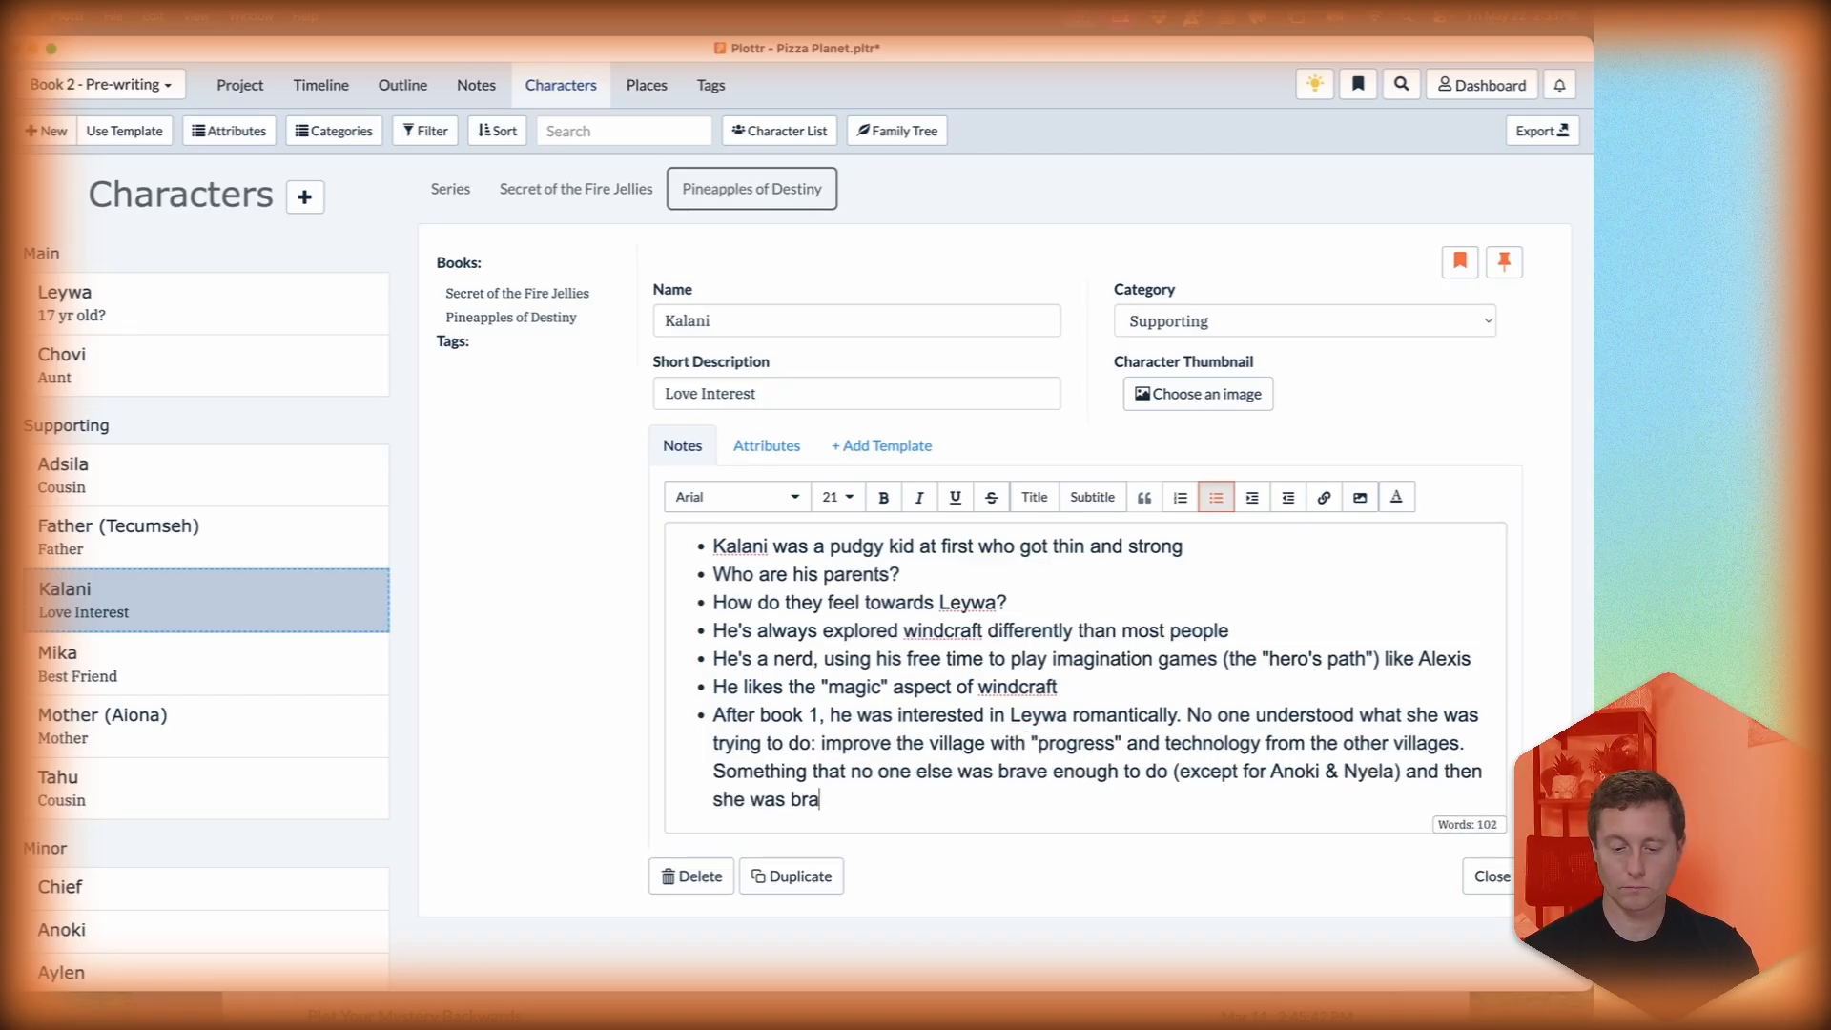
{"action": "type", "text": "ve enough to turn on a dime and reverse her goal when she realized she was wrong. Anoki & Nyela did the opposite"}
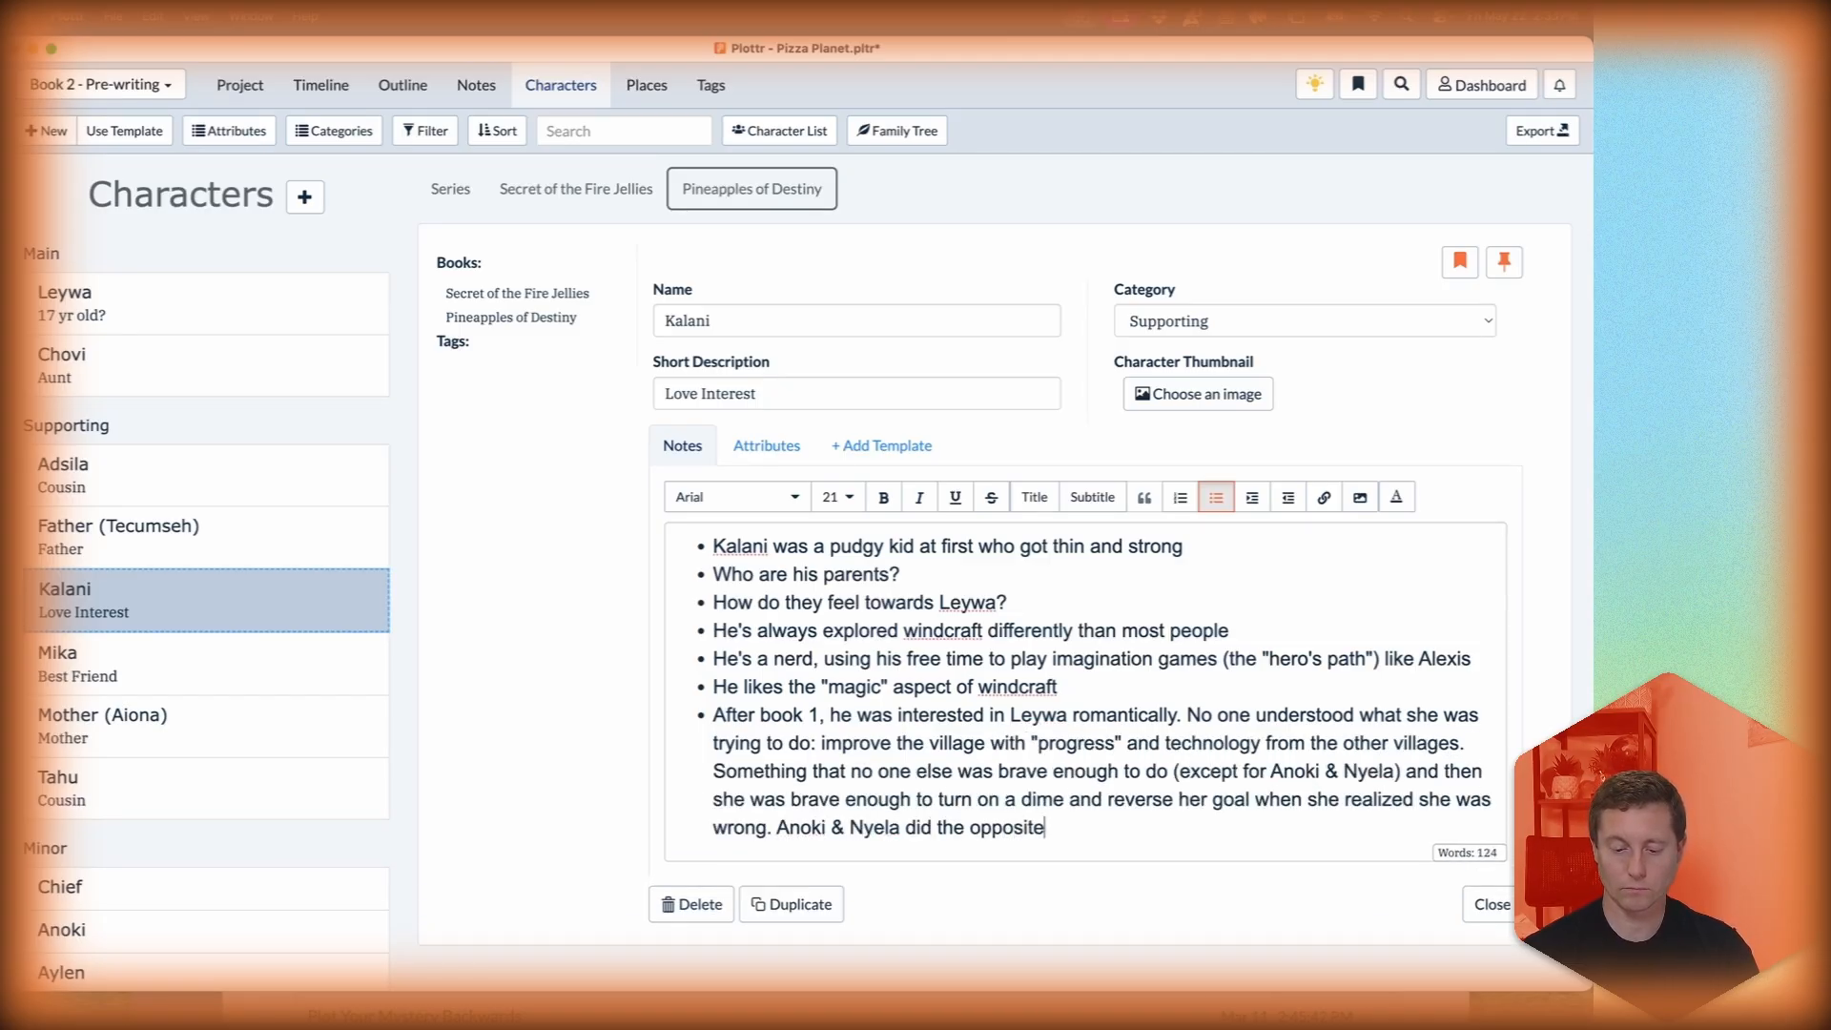
{"action": "type", "text": ". They kept pushing for what they thought was right, even when it was clear that it would hurt the village"}
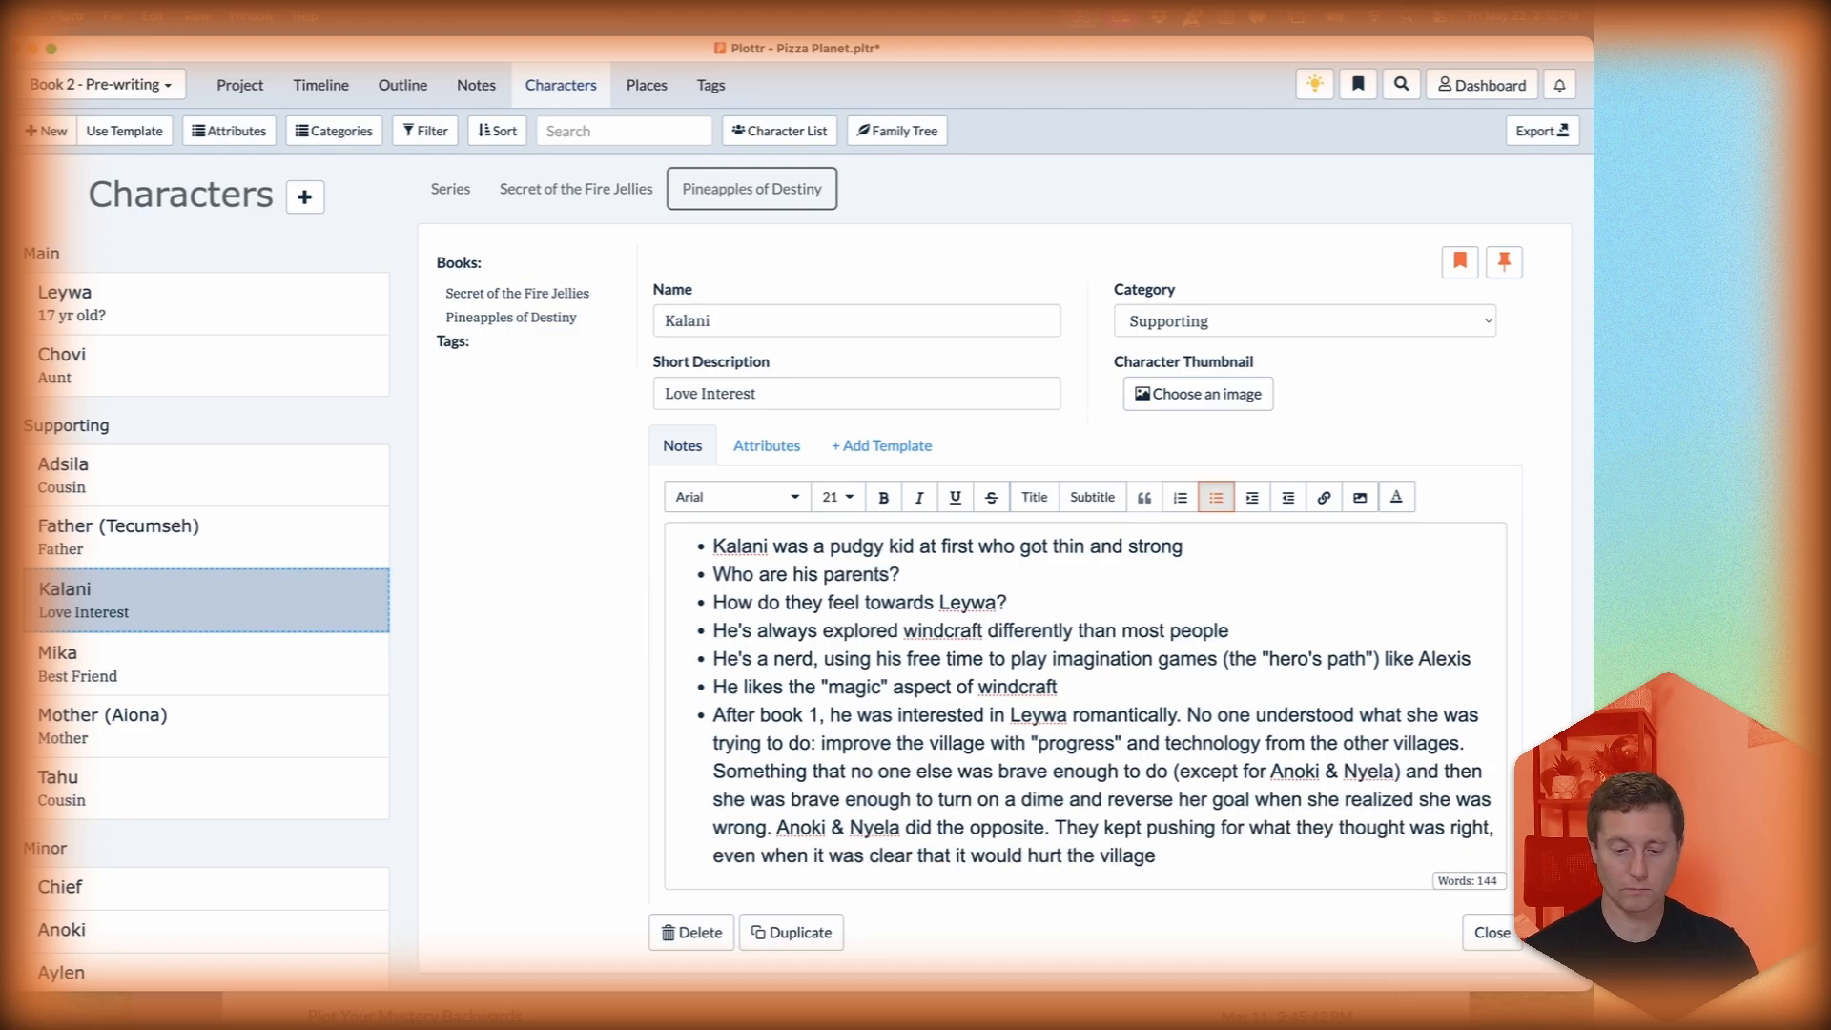
Add bullets that he's seen everyone dunk on Leywa despite her saving the village, and has heard rumors she's leaving or might be banished.
{"action": "key", "text": "Return"}
{"action": "type", "text": "Since then he's seen how everyone dunks on Leywa even though she has saved the village time after time."}
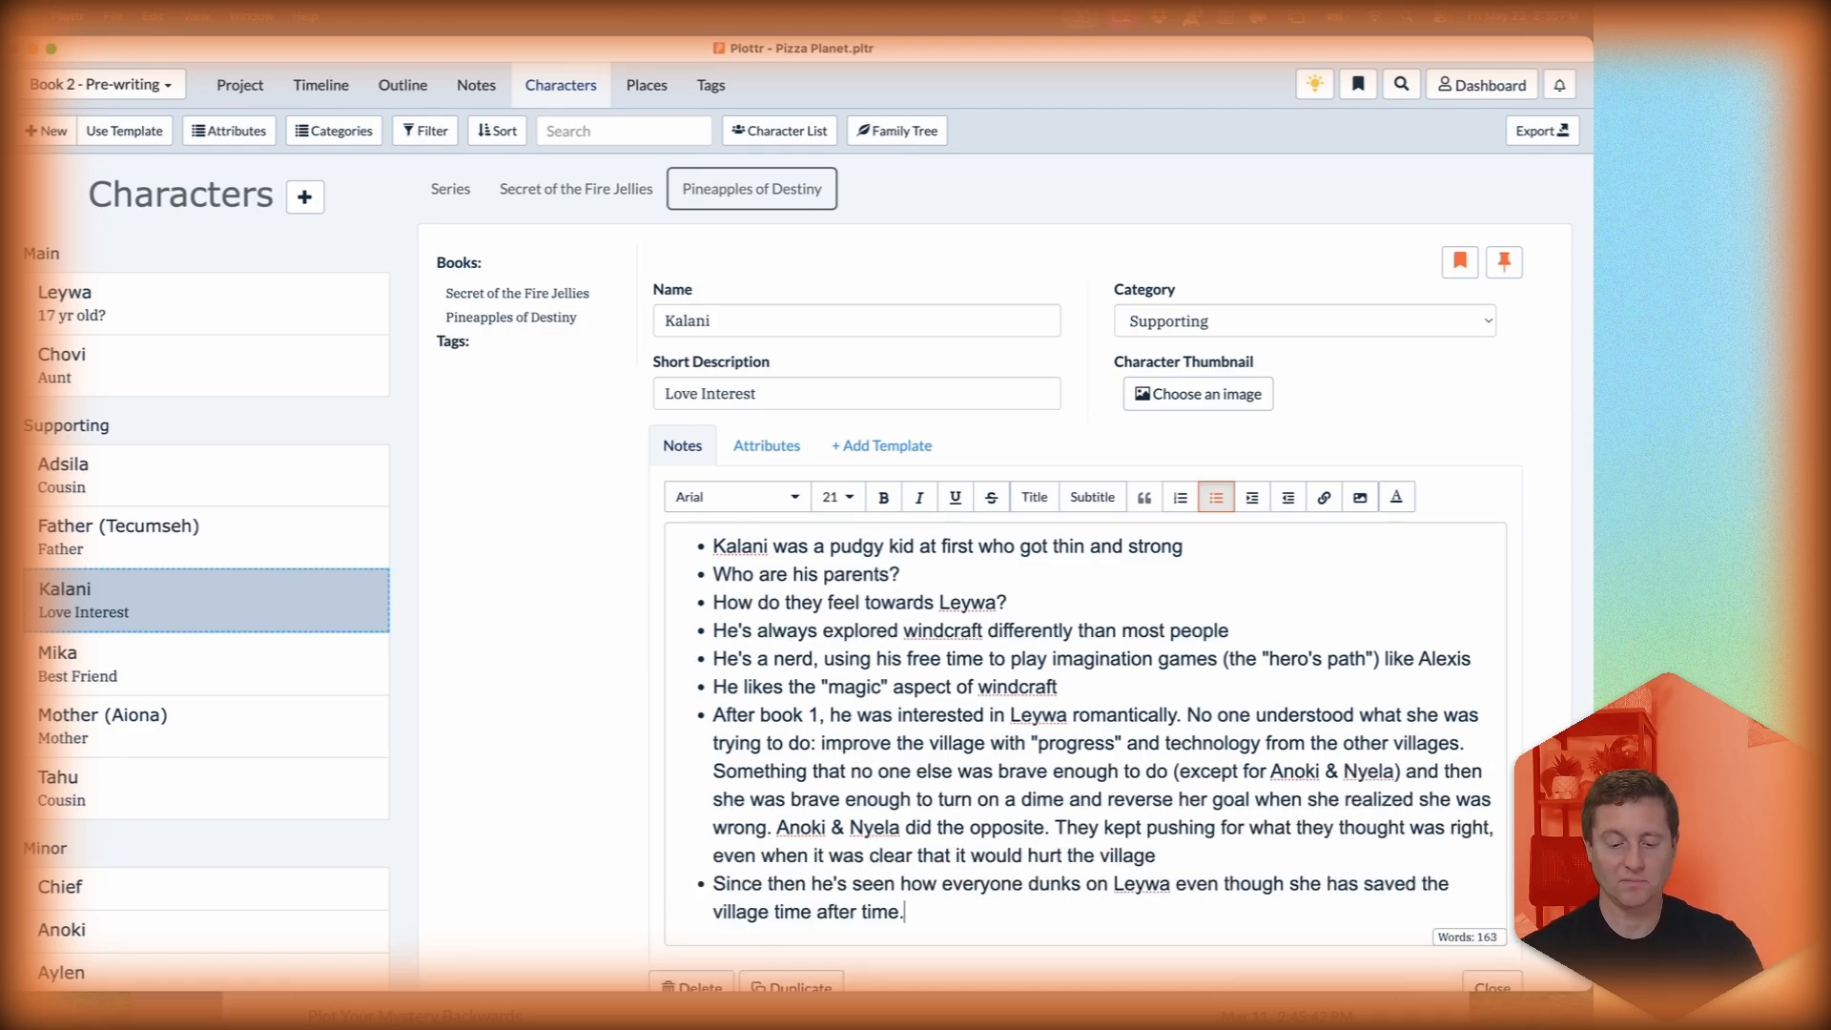
{"action": "key", "text": "Return"}
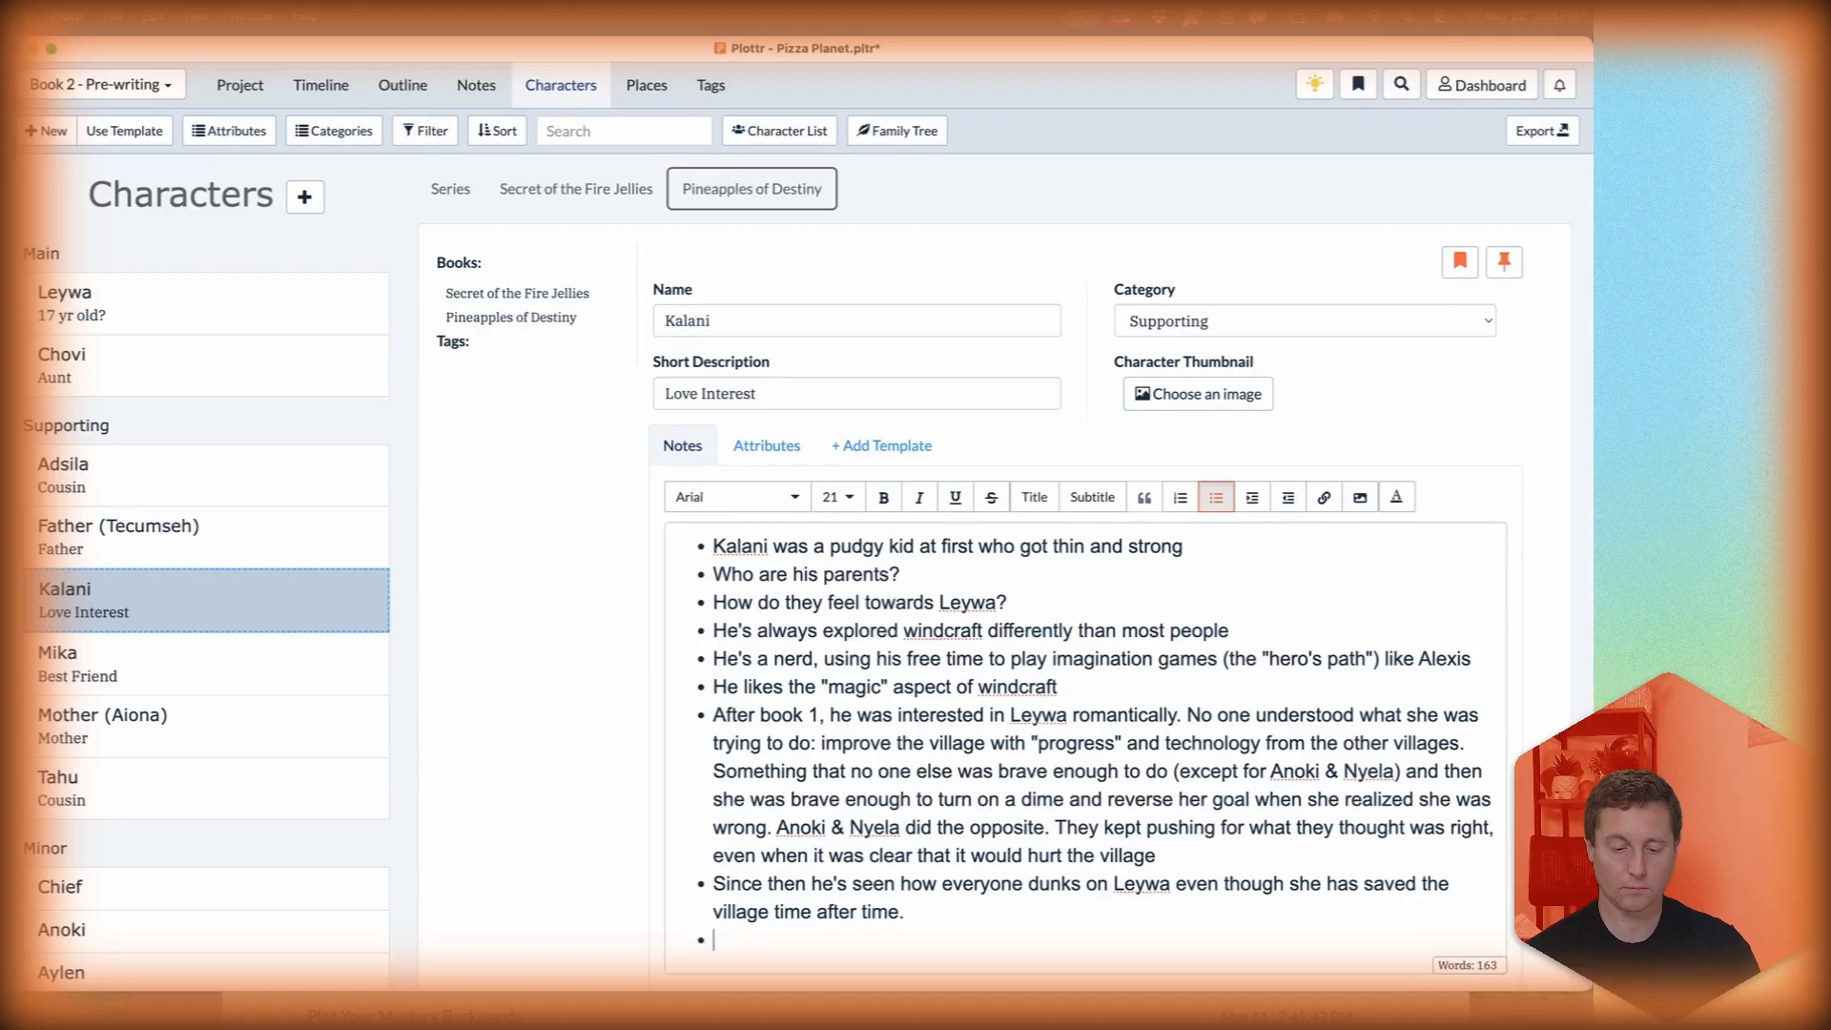
{"action": "type", "text": "He's heard the rumors that she's leaving or that she's might be banished."}
Add a bullet on him trying to propose the night before she left to Pepperoni Ridge, with a TK note on their culture's proposals.
{"action": "key", "text": "Return"}
{"action": "type", "text": "The night before "}
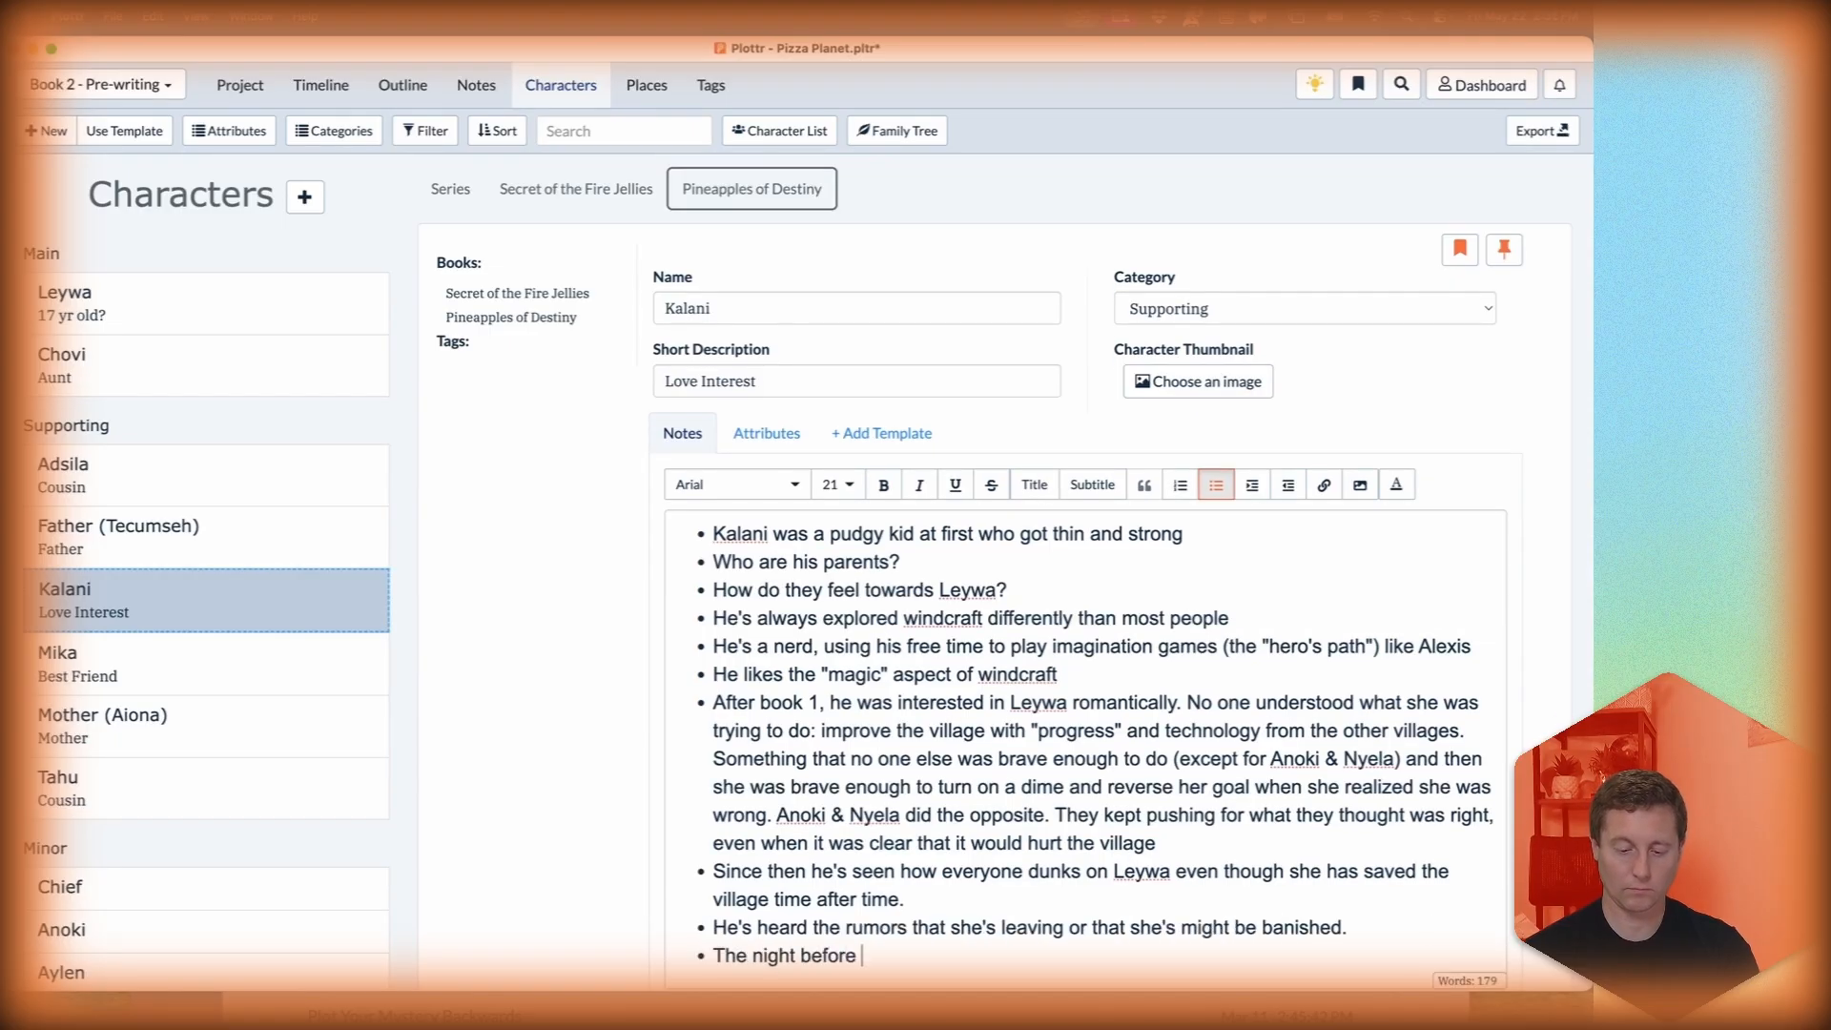
{"action": "type", "text": "she left to Pepperoni Ridge (right before book 2), he tried to get up the courage to propose to her ("}
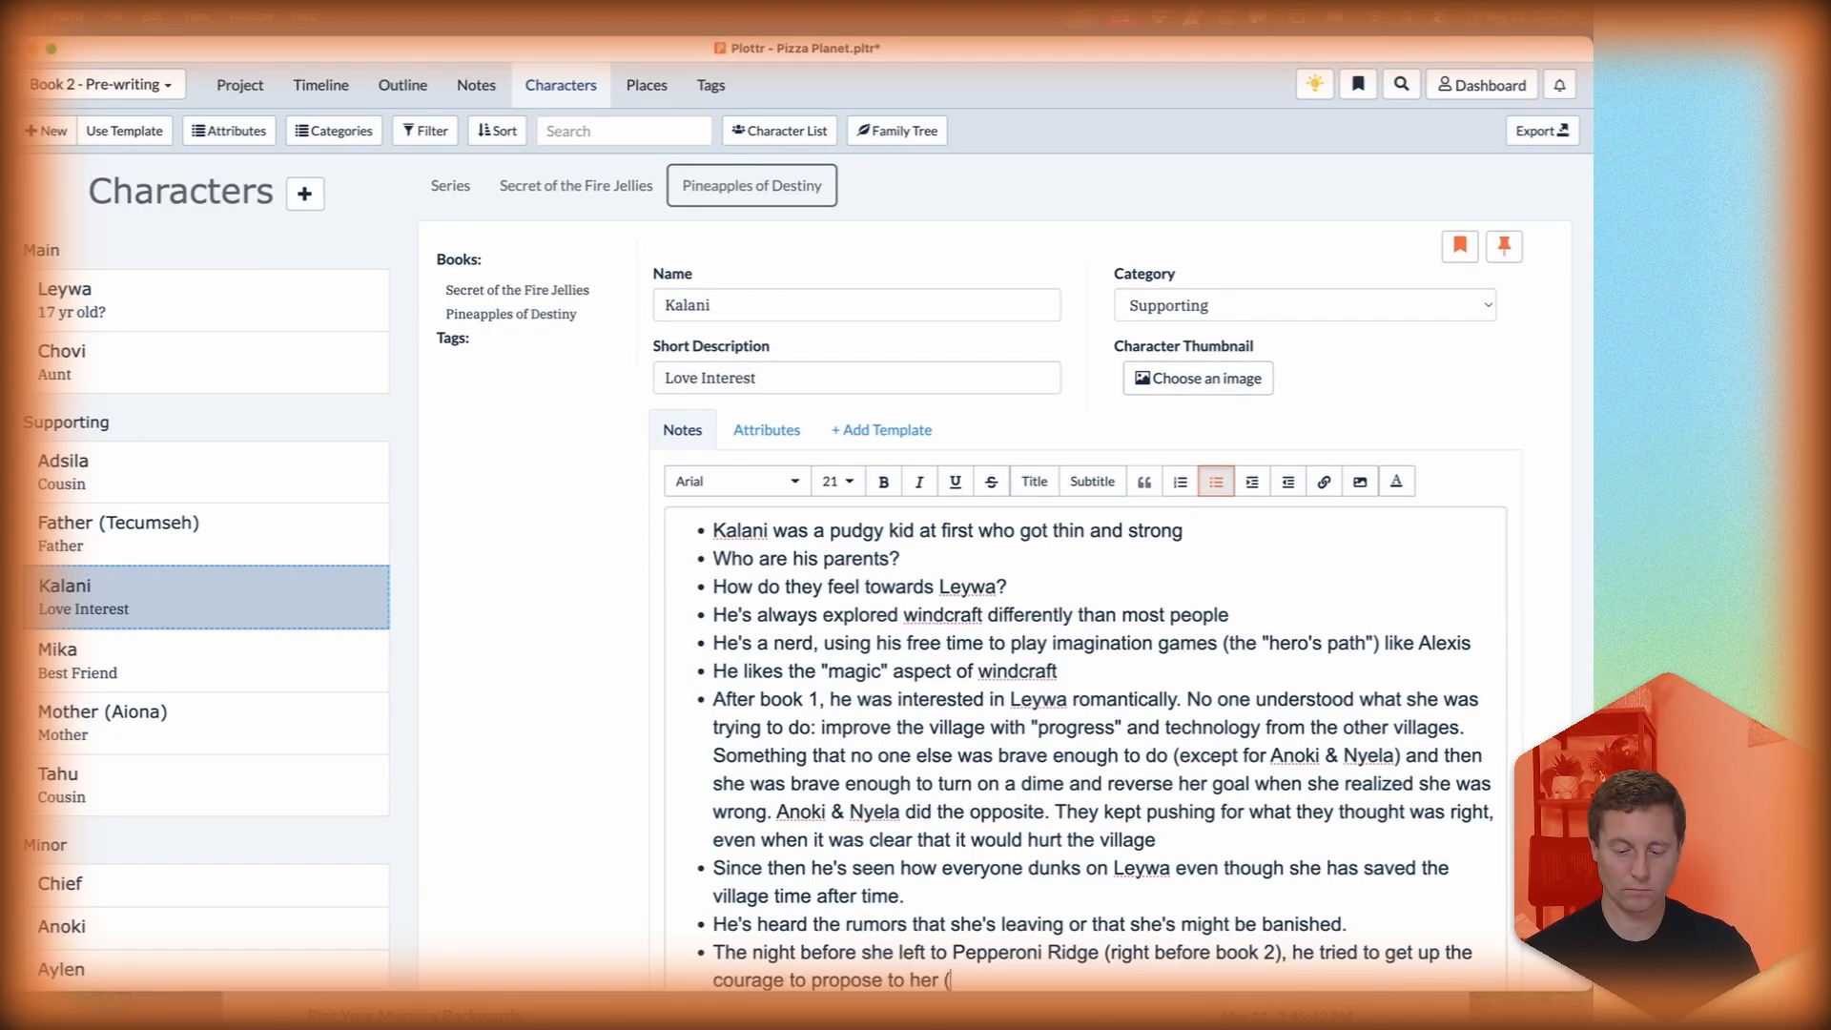
{"action": "type", "text": "TK: think of a way that there culture proposes"}
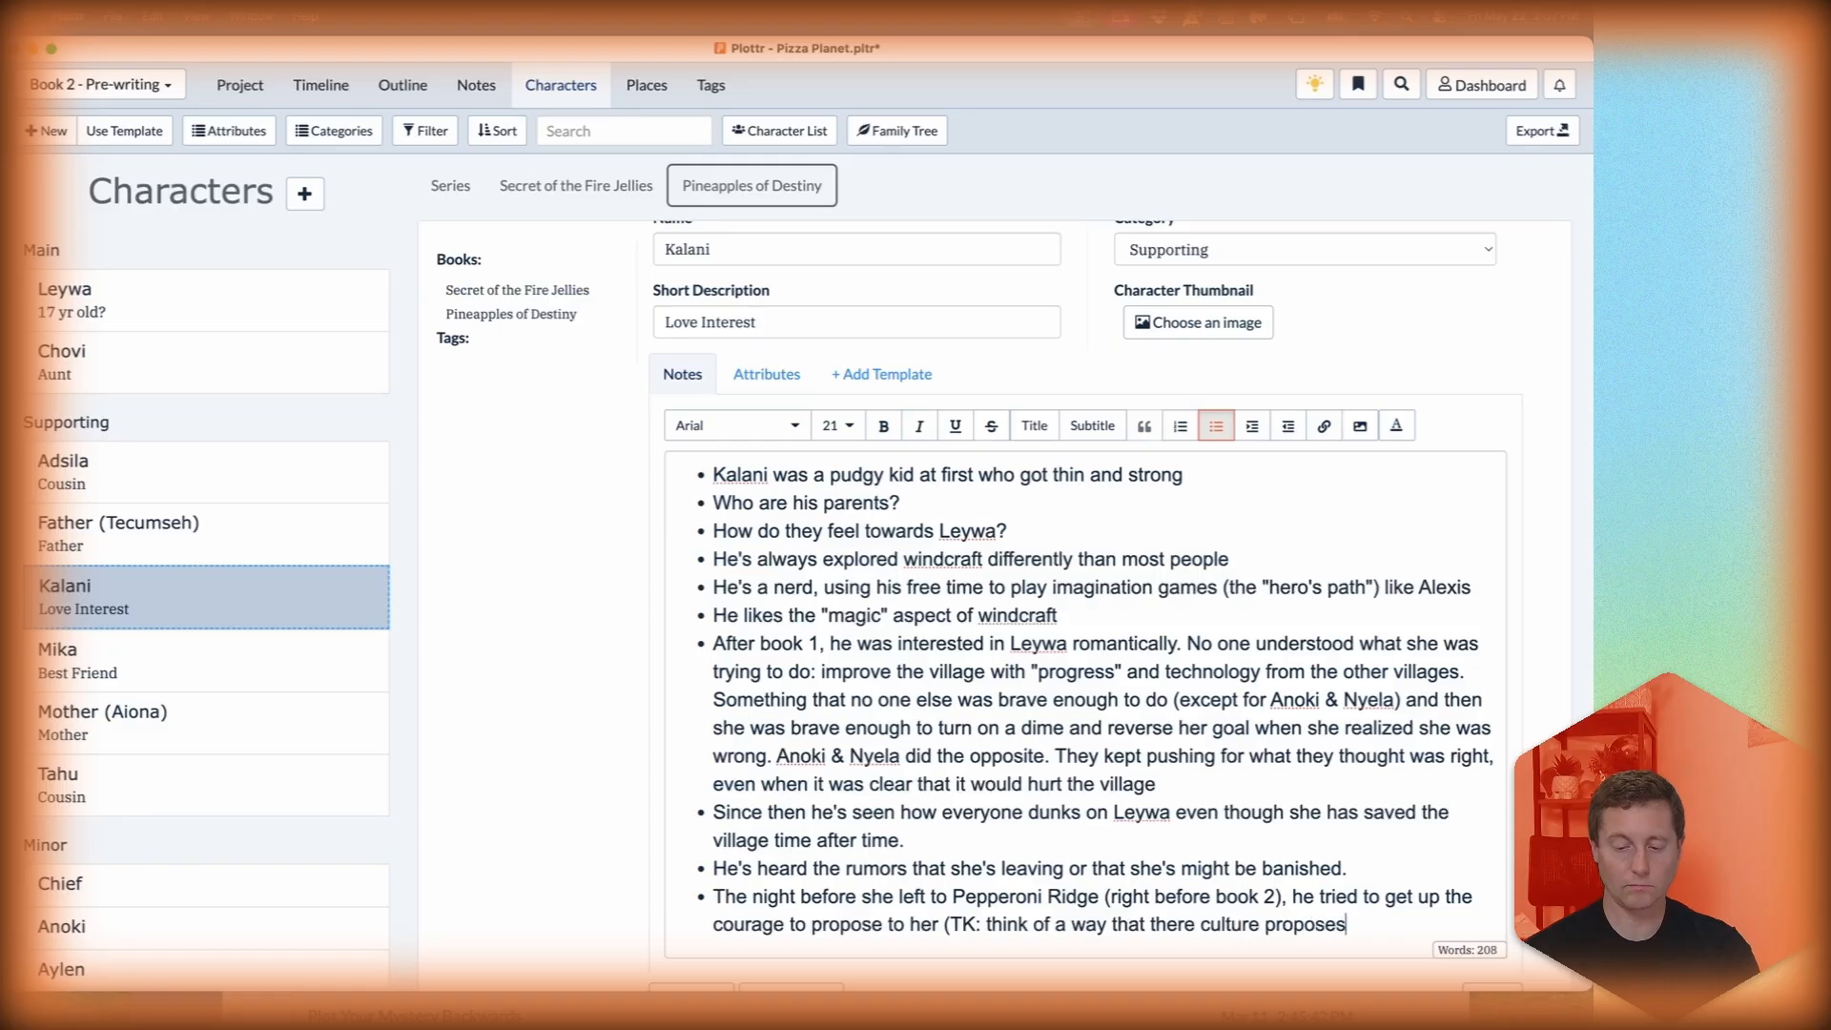
{"action": "key", "text": "alt+Left"}
{"action": "key", "text": "Left"}
{"action": "key", "text": "BackSpace"}
{"action": "key", "text": "BackSpace"}
{"action": "type", "text": "ir"}
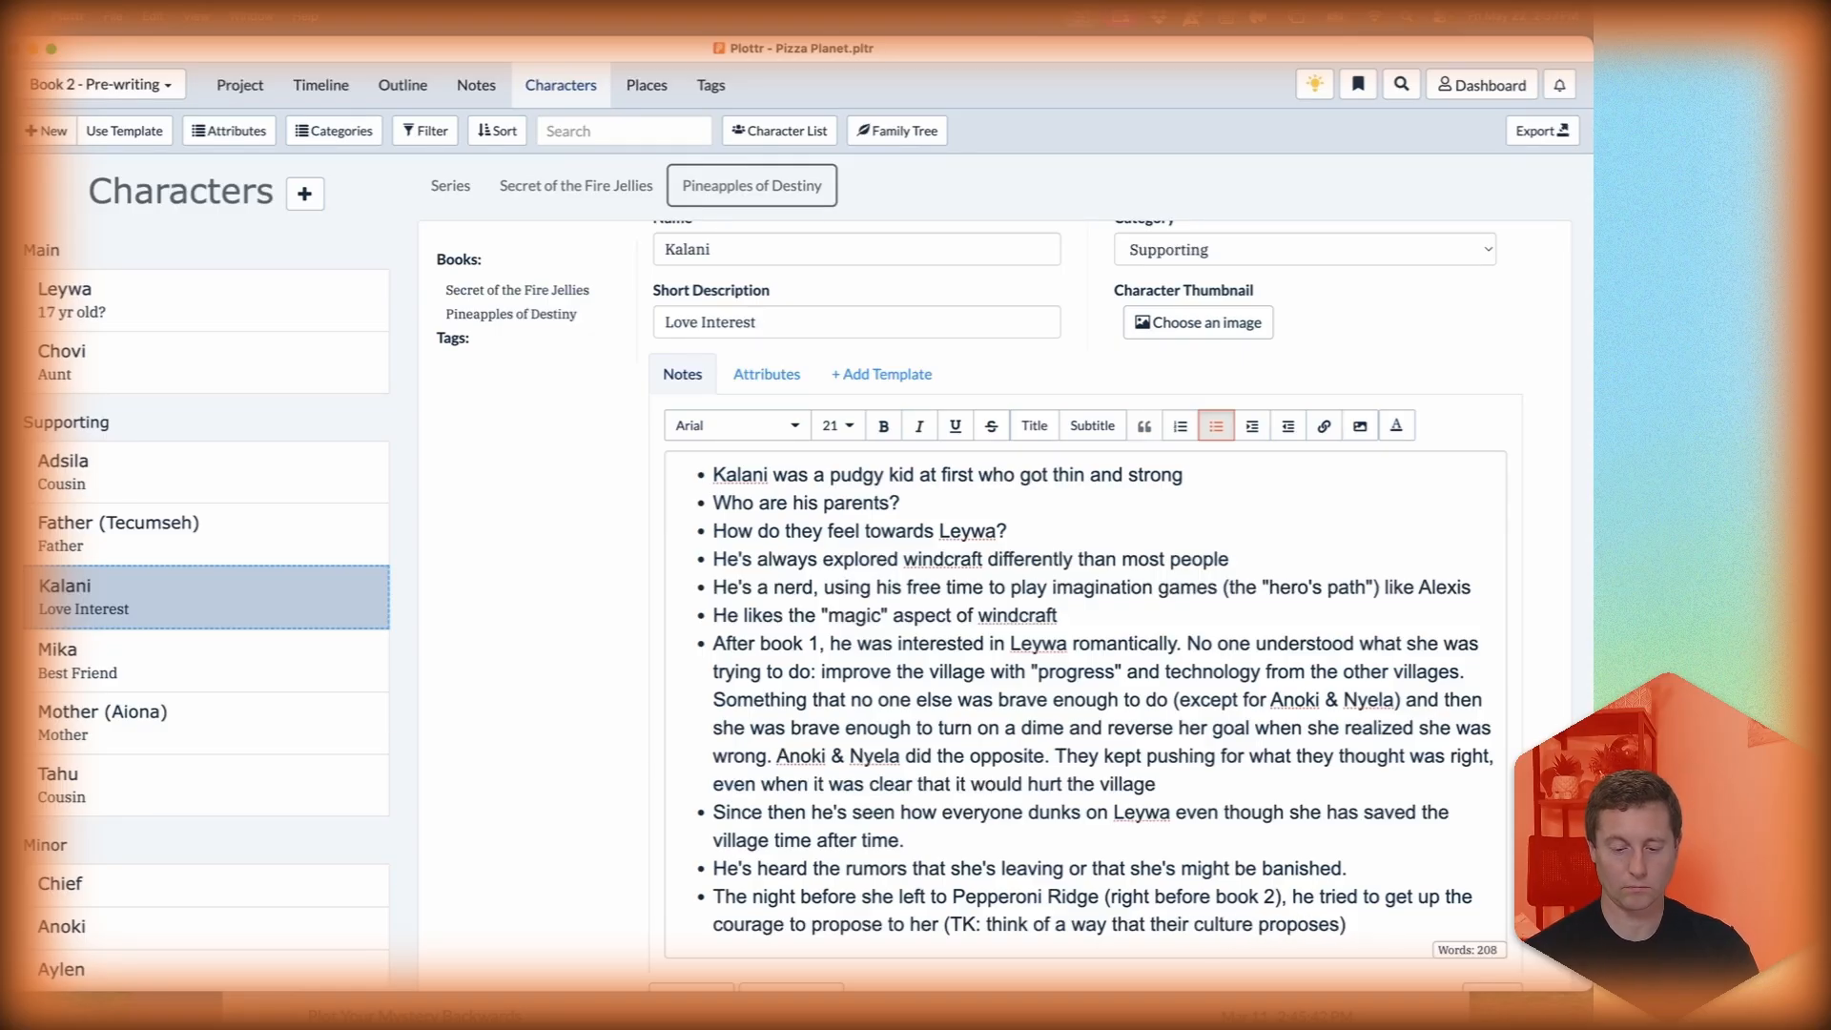
{"action": "key", "text": "Return"}
{"action": "type", "text": "It was"}
{"action": "key", "text": "Up"}
{"action": "key", "text": "super+Right"}
{"action": "type", "text": ". It was in a way that would be"}
{"action": "key", "text": "alt+shift+Left"}
{"action": "key", "text": "alt+shift+Left"}
{"action": "key", "text": "alt+shift+Left"}
{"action": "key", "text": "alt+shift+Left"}
{"action": "key", "text": "alt+shift+Left"}
{"action": "key", "text": "alt+shift+Left"}
{"action": "key", "text": "alt+shift+Left"}
{"action": "key", "text": "alt+shift+Left"}
{"action": "key", "text": "BackSpace"}
{"action": "key", "text": "BackSpace"}
{"action": "key", "text": "BackSpace"}
{"action": "key", "text": "Down"}
{"action": "key", "text": "alt+shift+Left"}
{"action": "key", "text": "alt+shift+Left"}
Write the last bullet: he wants a unique windcraft proposal, atypical for their culture so she's confused at first, maybe sewing a crown with windcraft.
{"action": "type", "text": "H"}
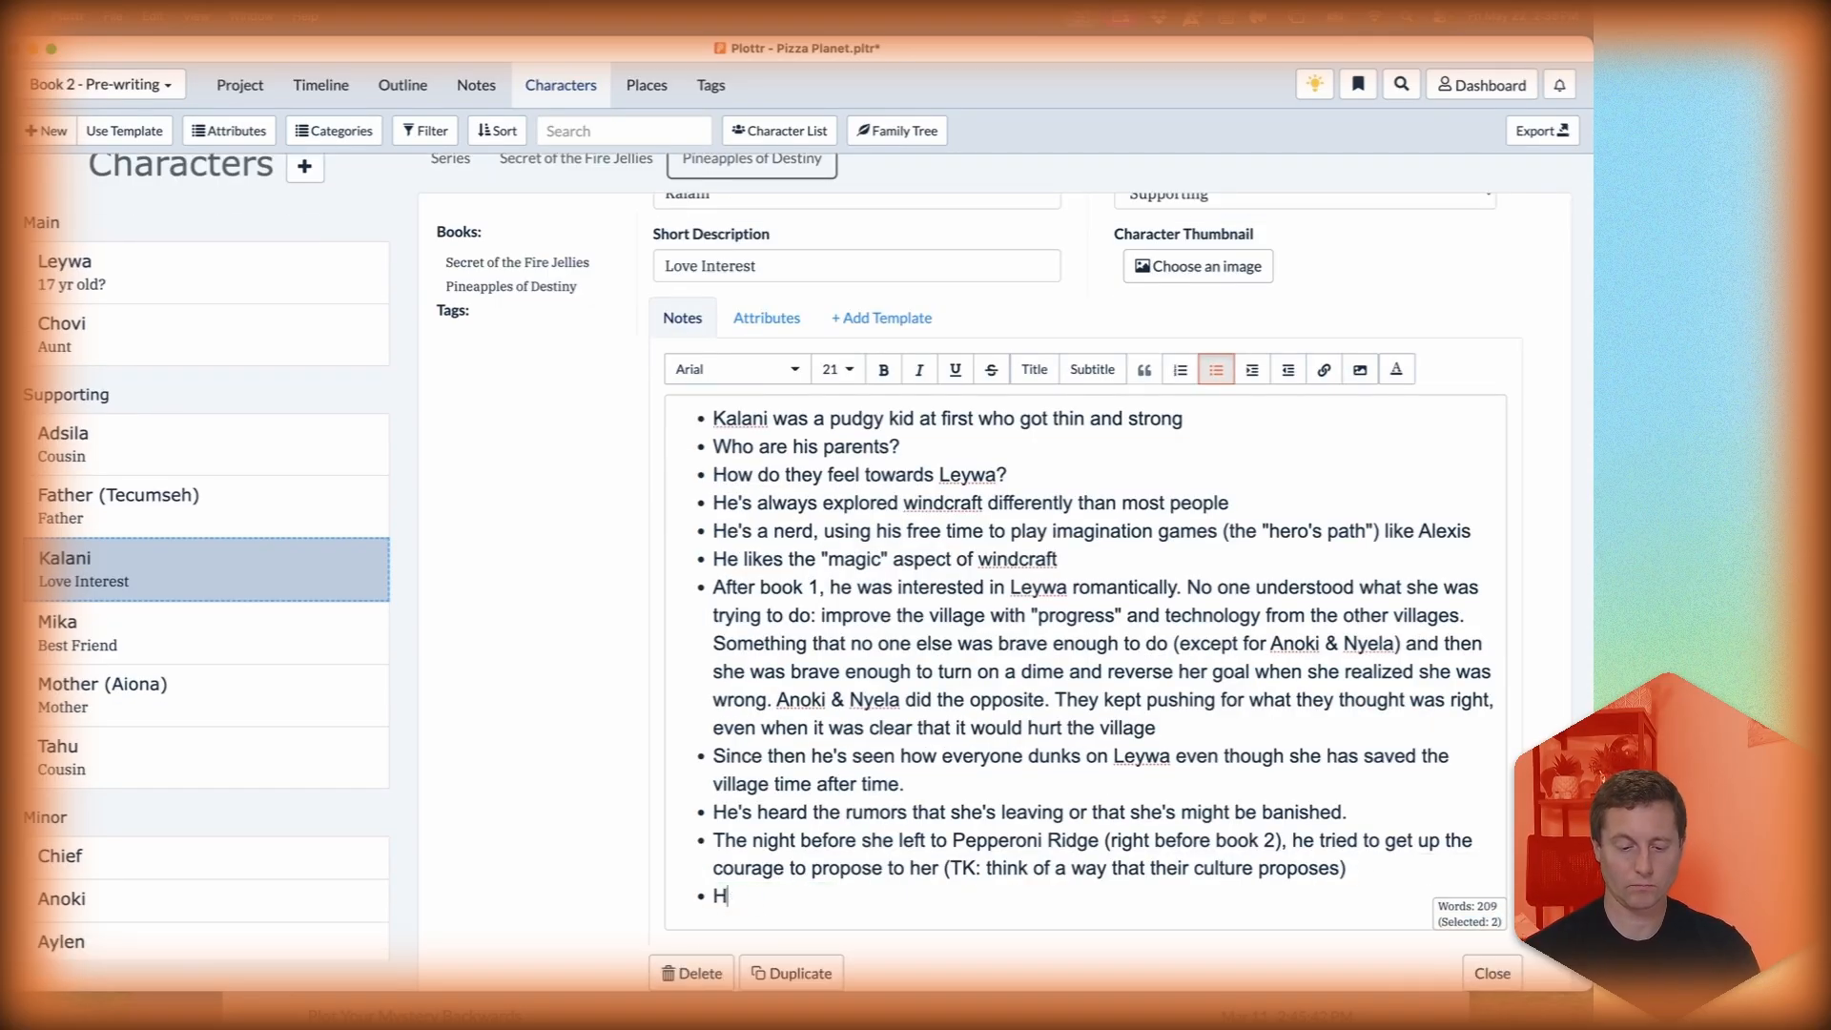
{"action": "type", "text": "e wants to do it in a way that will be unique for them two, something with windcraft"}
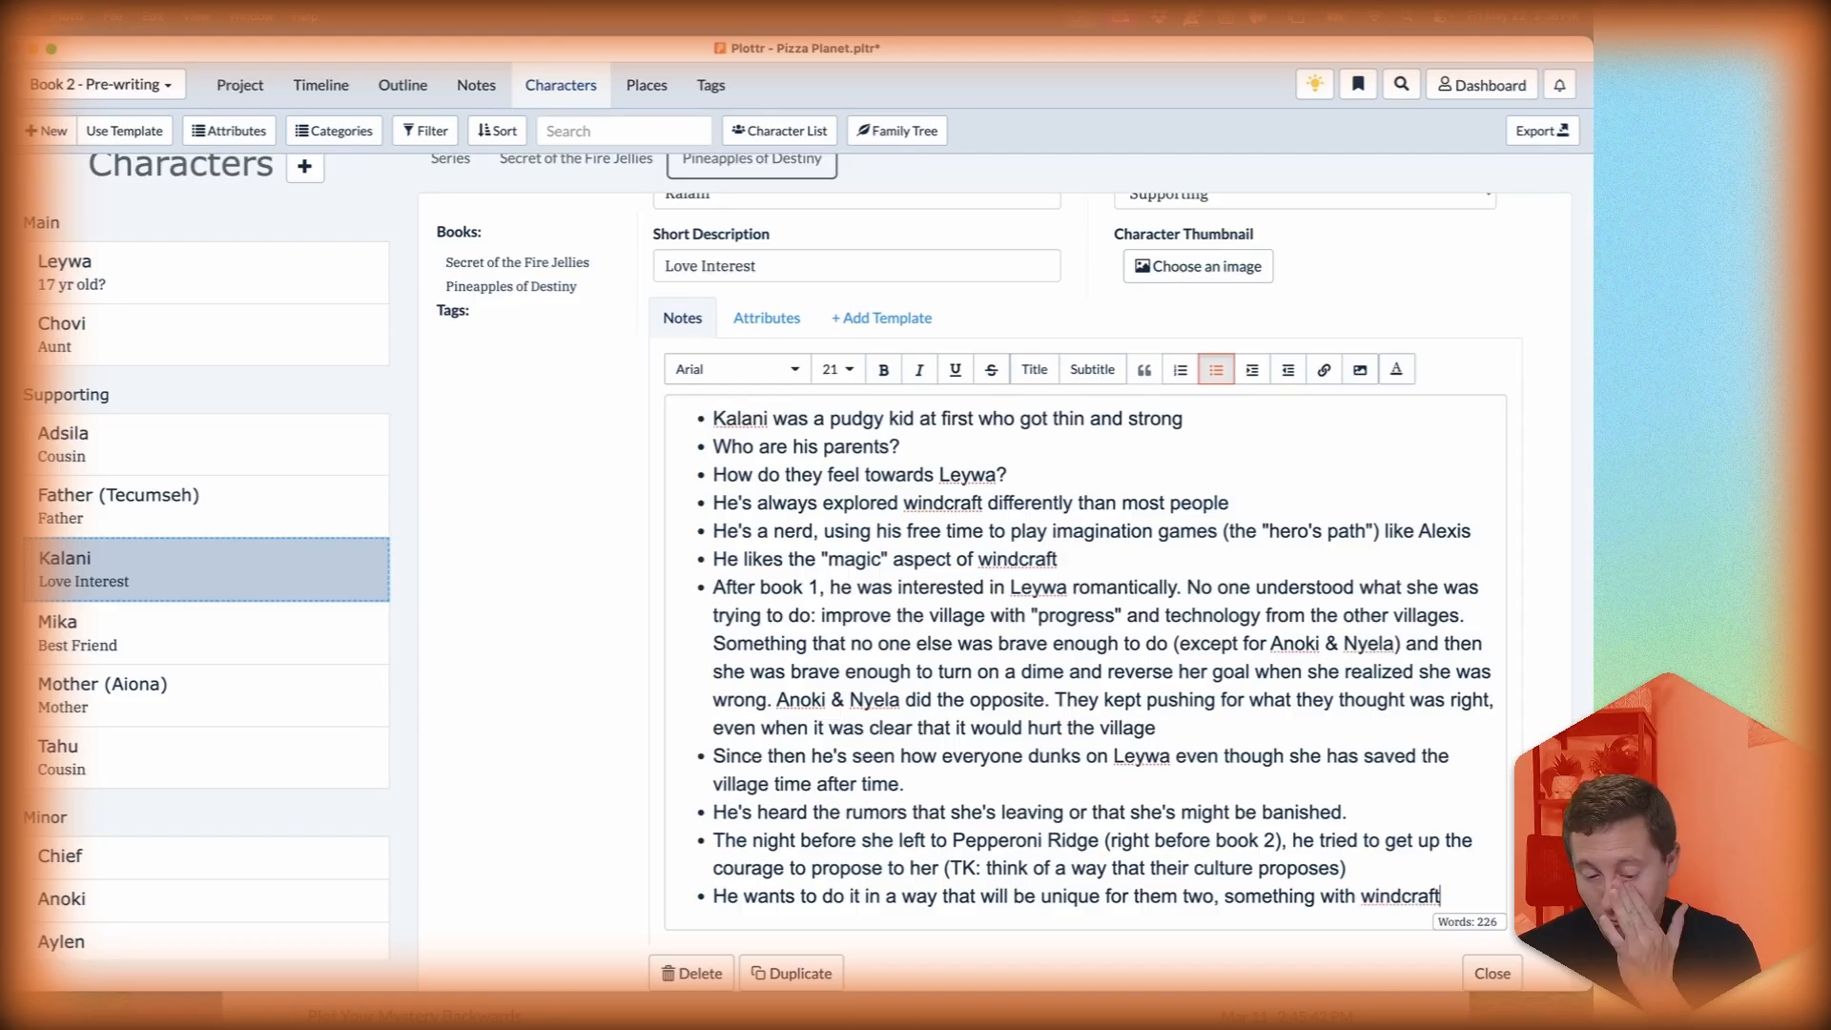
{"action": "type", "text": ", but she doesn't understand what he's doing at first because it's not the"}
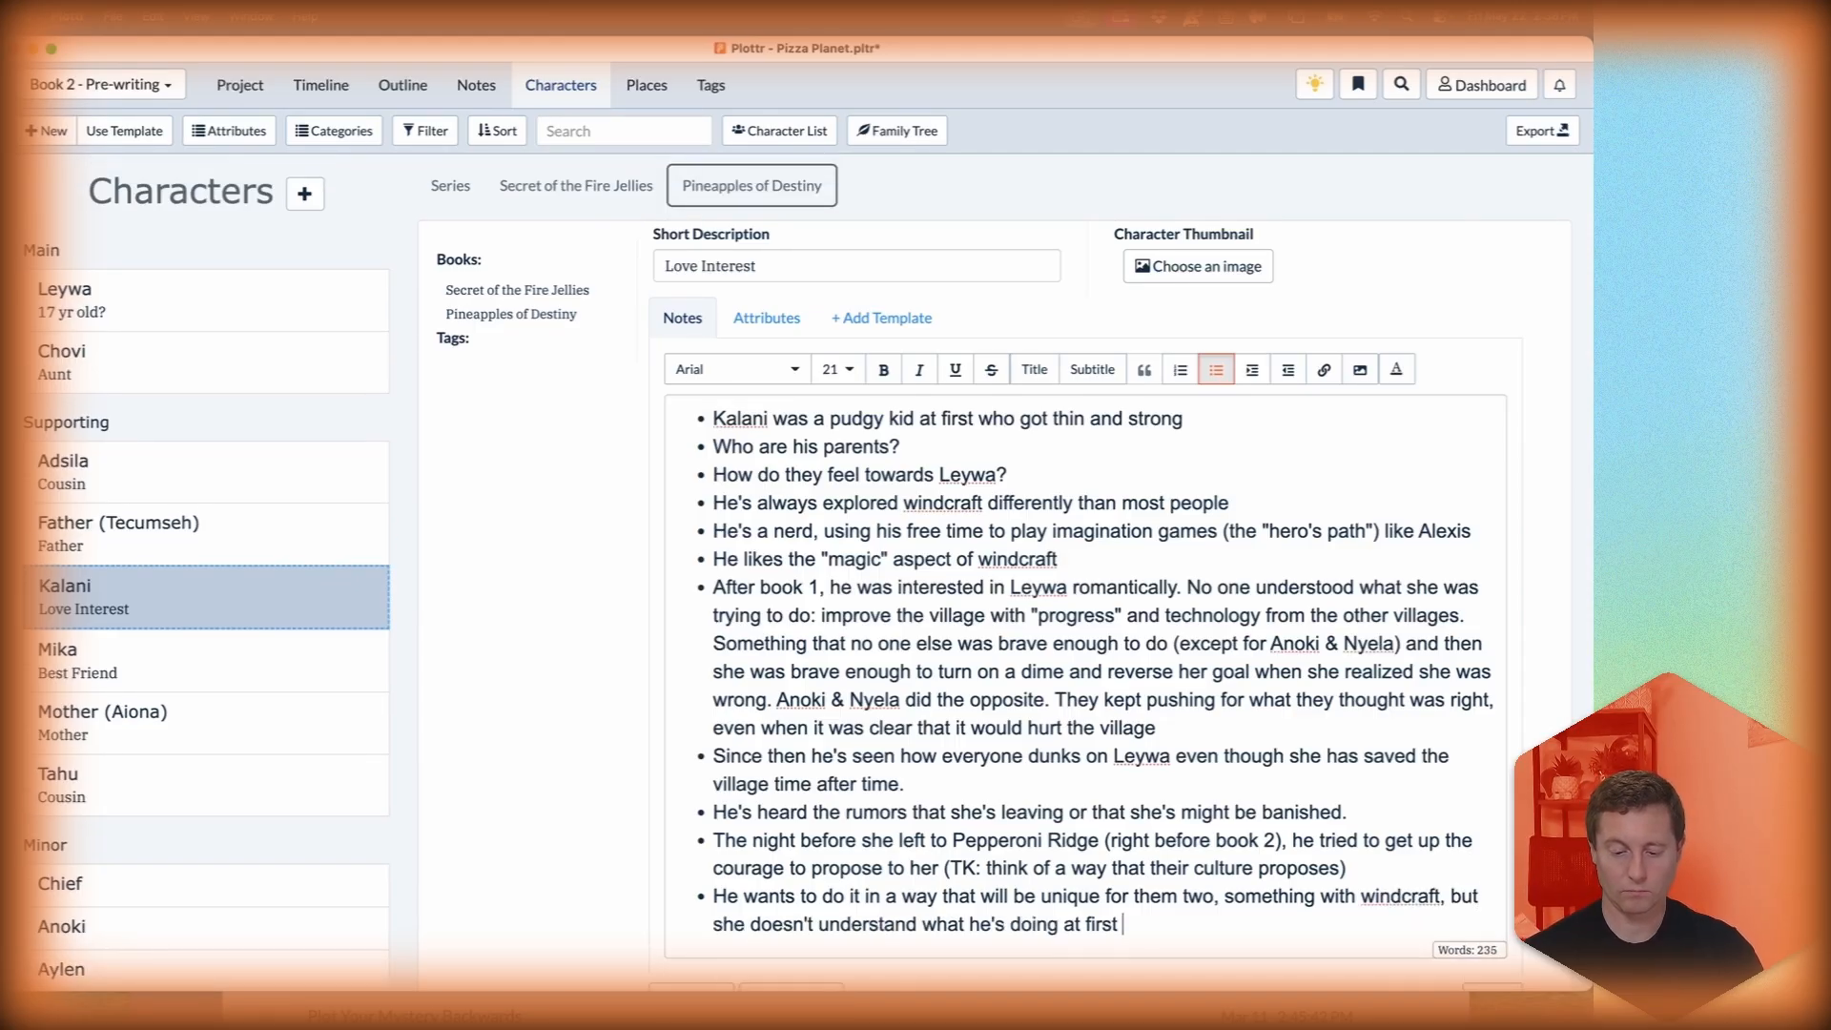
{"action": "key", "text": "alt+BackSpace"}
{"action": "type", "text": "a typical proposal for their culture"}
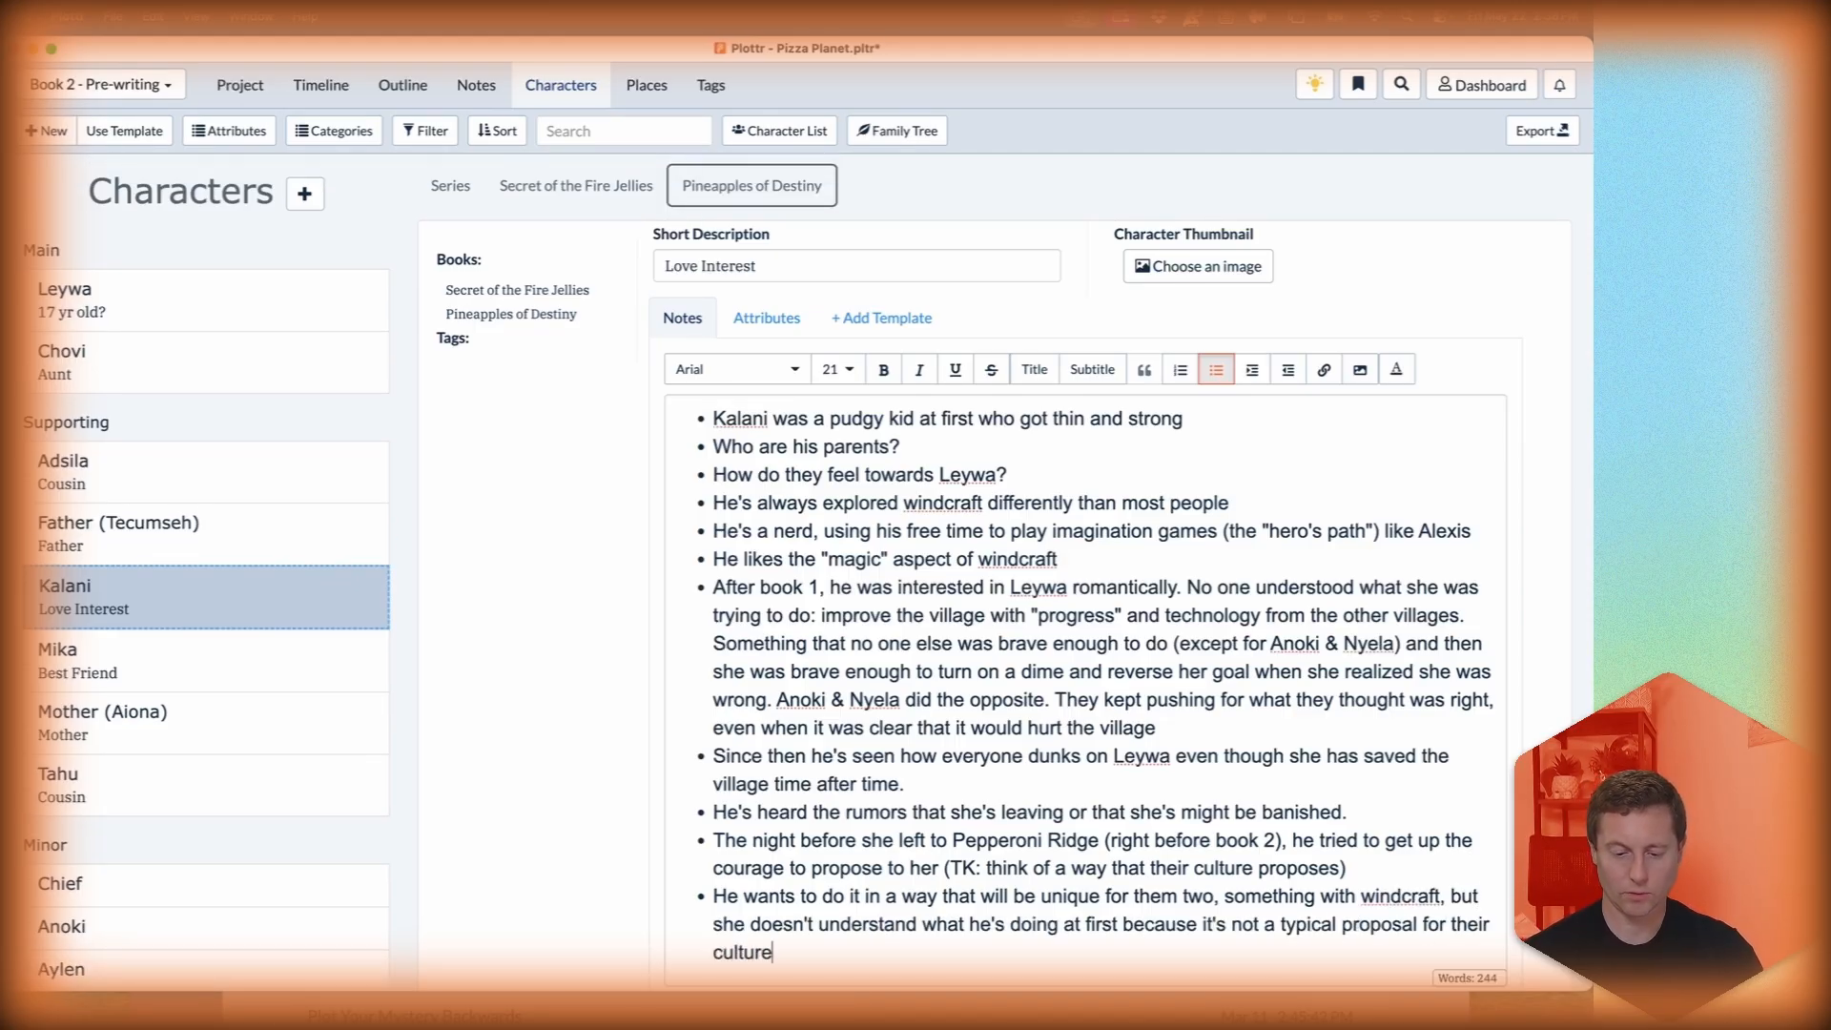
{"action": "type", "text": " (maybe he does the same move that he did in the first one with sewing a crown together with windcraft)"}
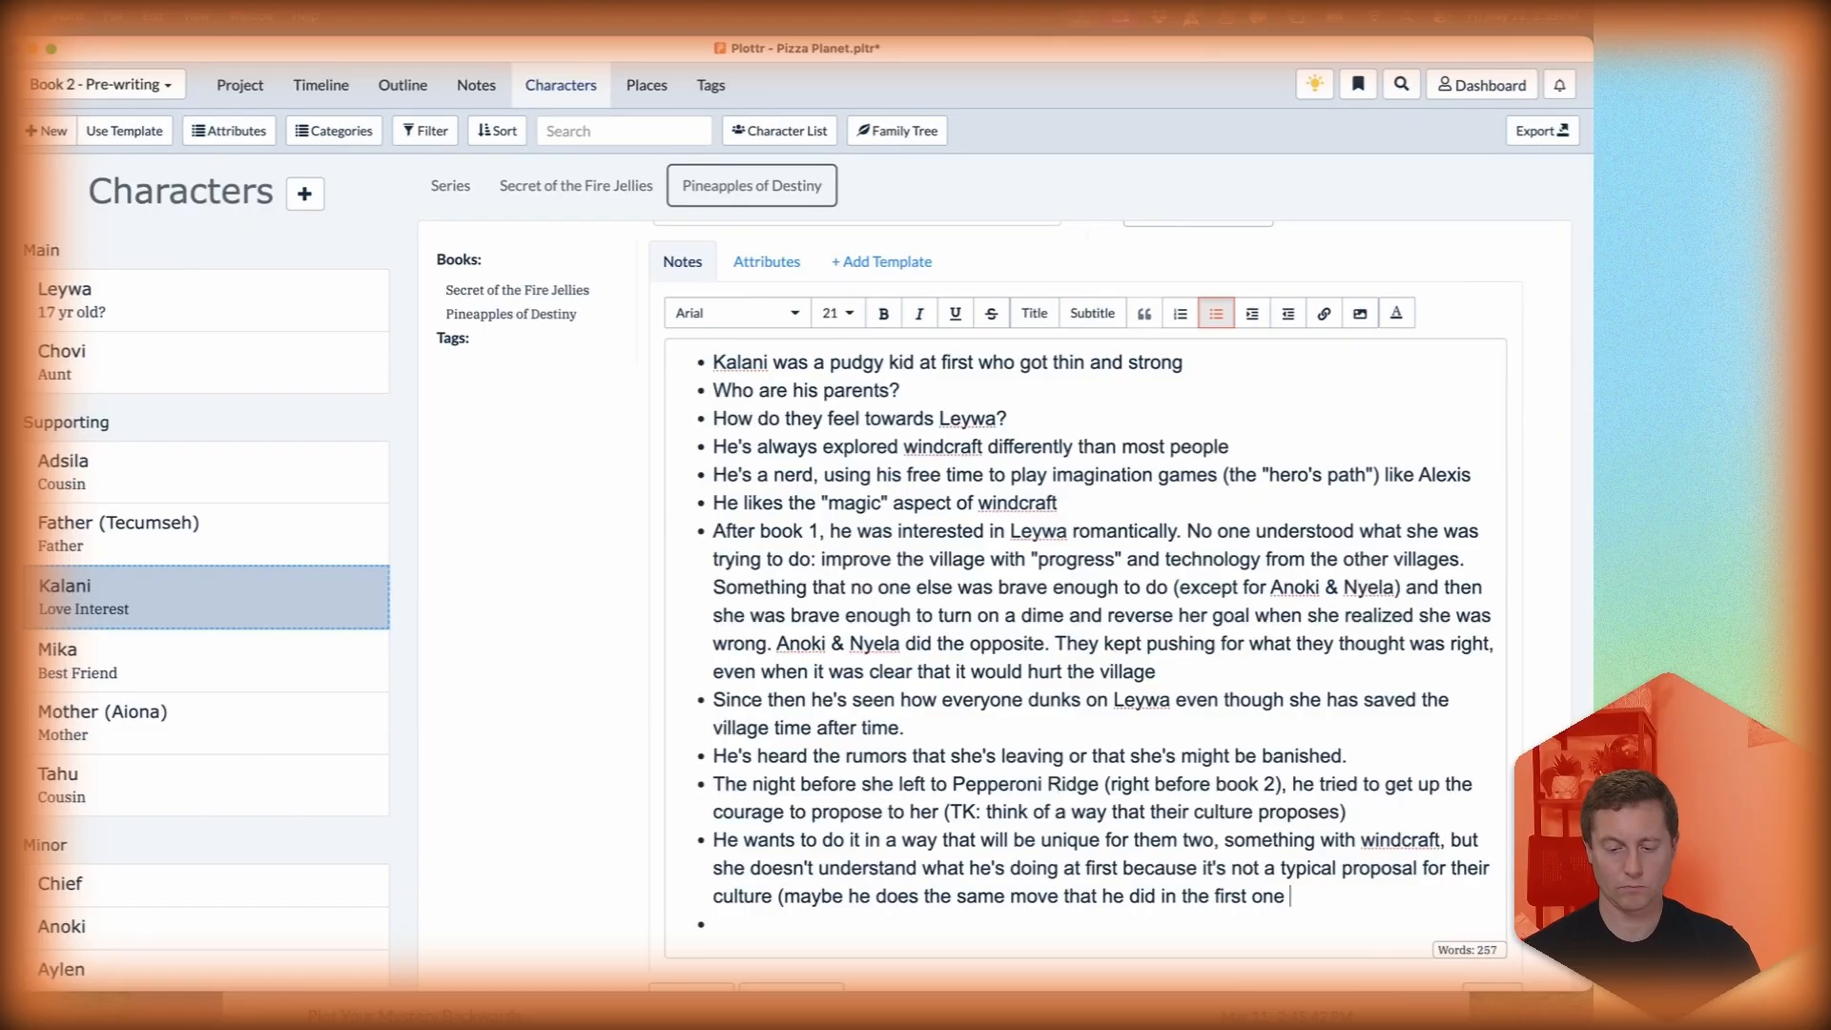
Add a bullet that he tries again and again to get up the courage or pull off his idea, though it doesn't land or actually hurts Leywa.
{"action": "key", "text": "Down"}
{"action": "type", "text": "He tries again and again to either get up the courage or pull off his idea, even though it doesn't land or makes thei"}
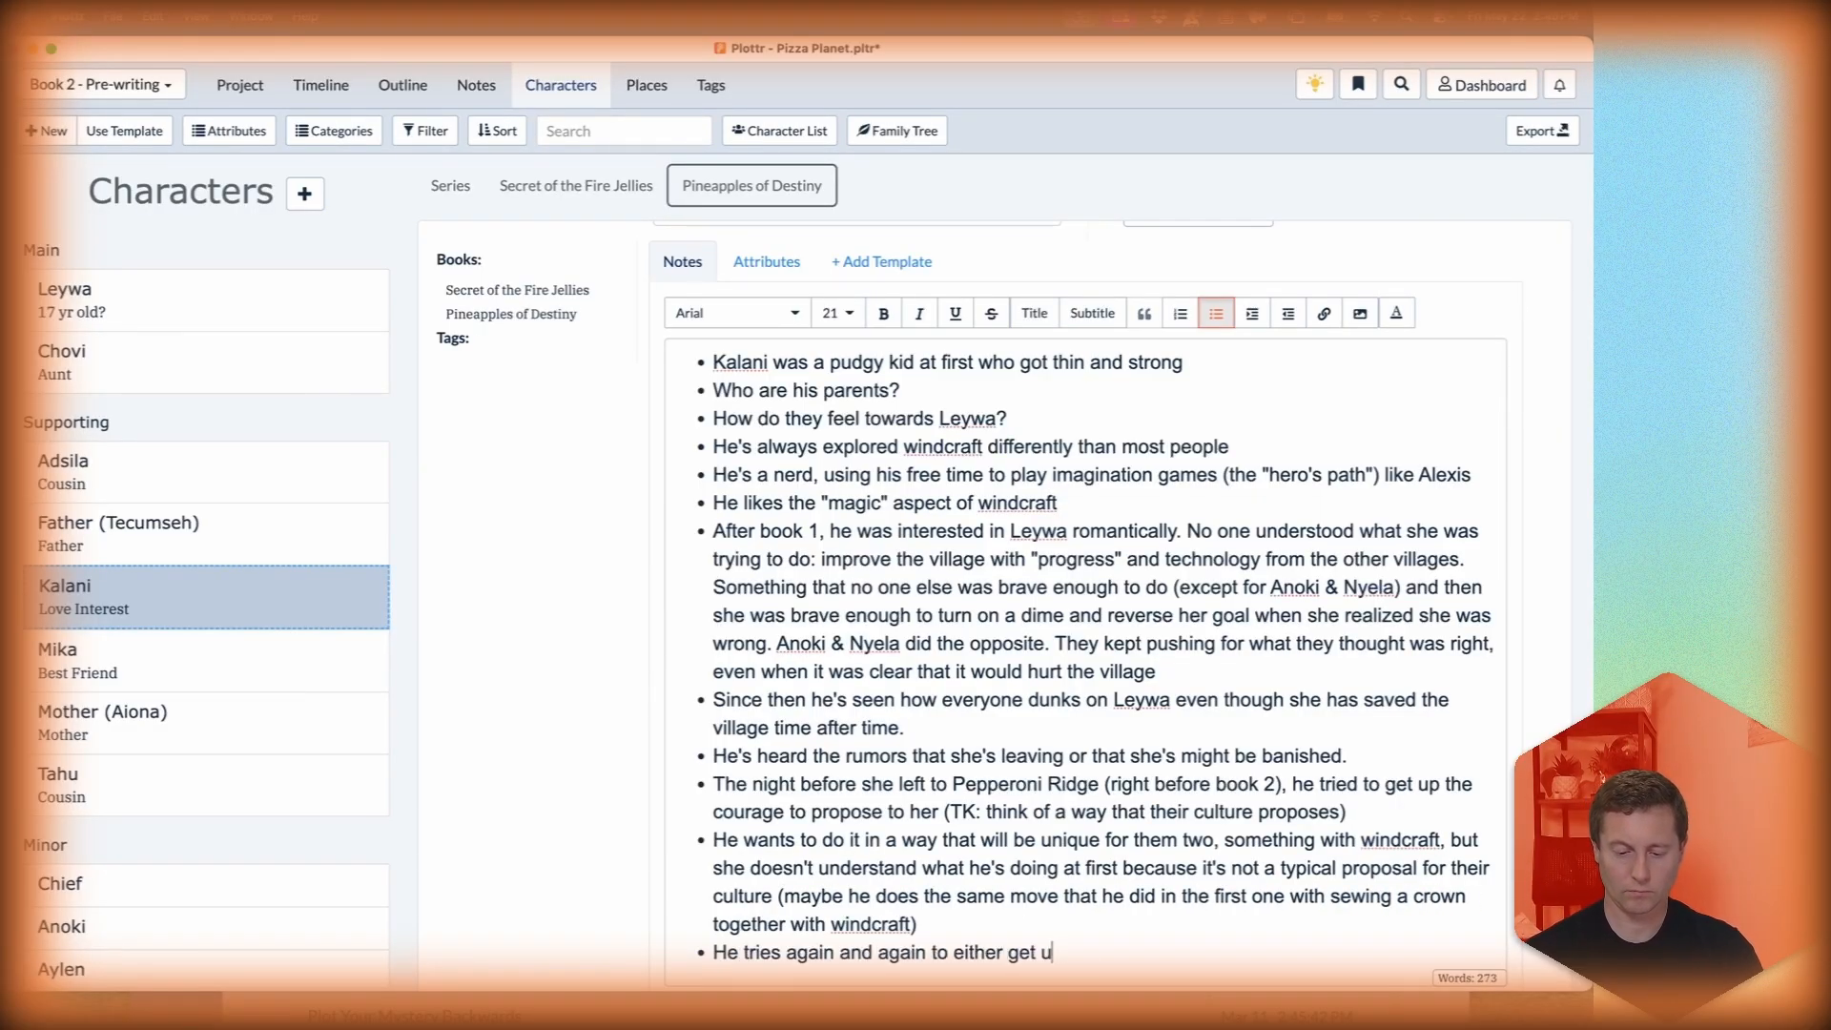
{"action": "key", "text": "BackSpace"}
{"action": "key", "text": "BackSpace"}
{"action": "key", "text": "BackSpace"}
{"action": "key", "text": "BackSpace"}
{"action": "key", "text": "BackSpace"}
{"action": "key", "text": "BackSpace"}
{"action": "key", "text": "BackSpace"}
{"action": "key", "text": "BackSpace"}
{"action": "key", "text": "BackSpace"}
{"action": "key", "text": "BackSpace"}
{"action": "type", "text": "actually hurts Leywa."}
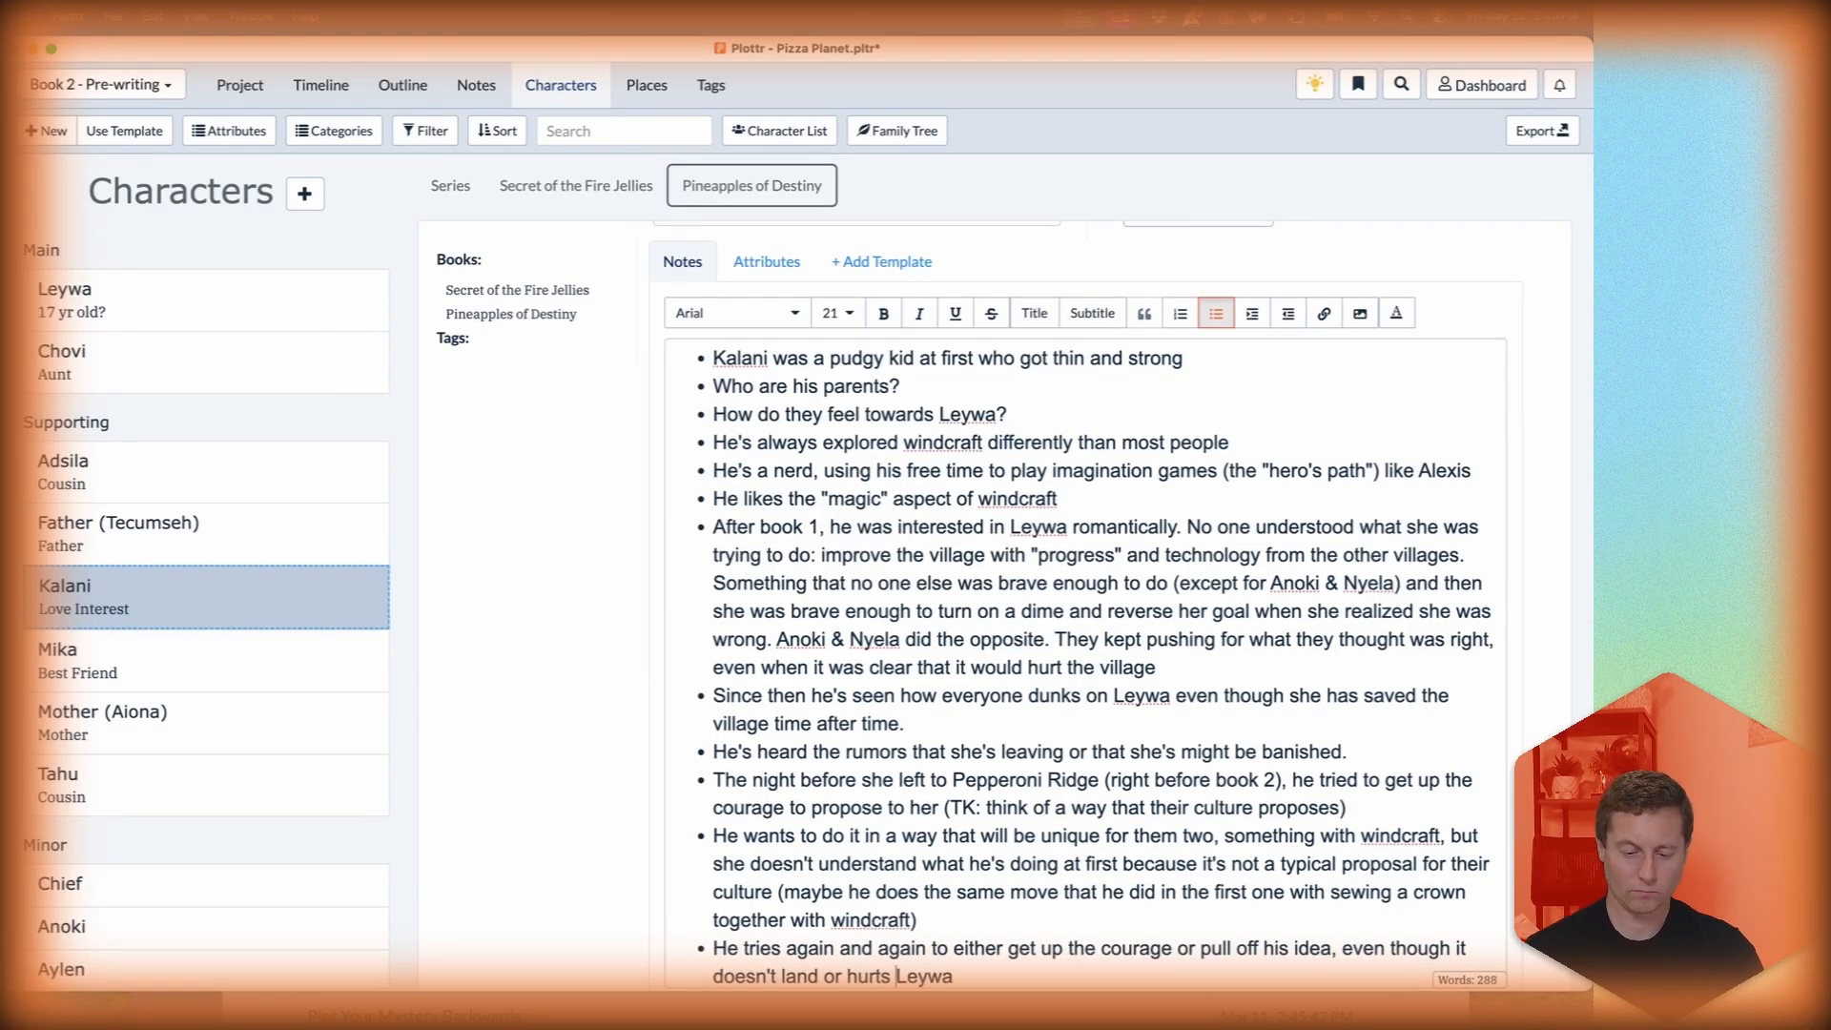
Add a bullet that before she leaves for good, he tells her what he's been trying to say and that he's coming with them.
{"action": "key", "text": "Return"}
{"action": "type", "text": "Finally before she leaves for good, he tells her what he's t"}
{"action": "type", "text": "een trying to say and tells her that he's coming with them"}
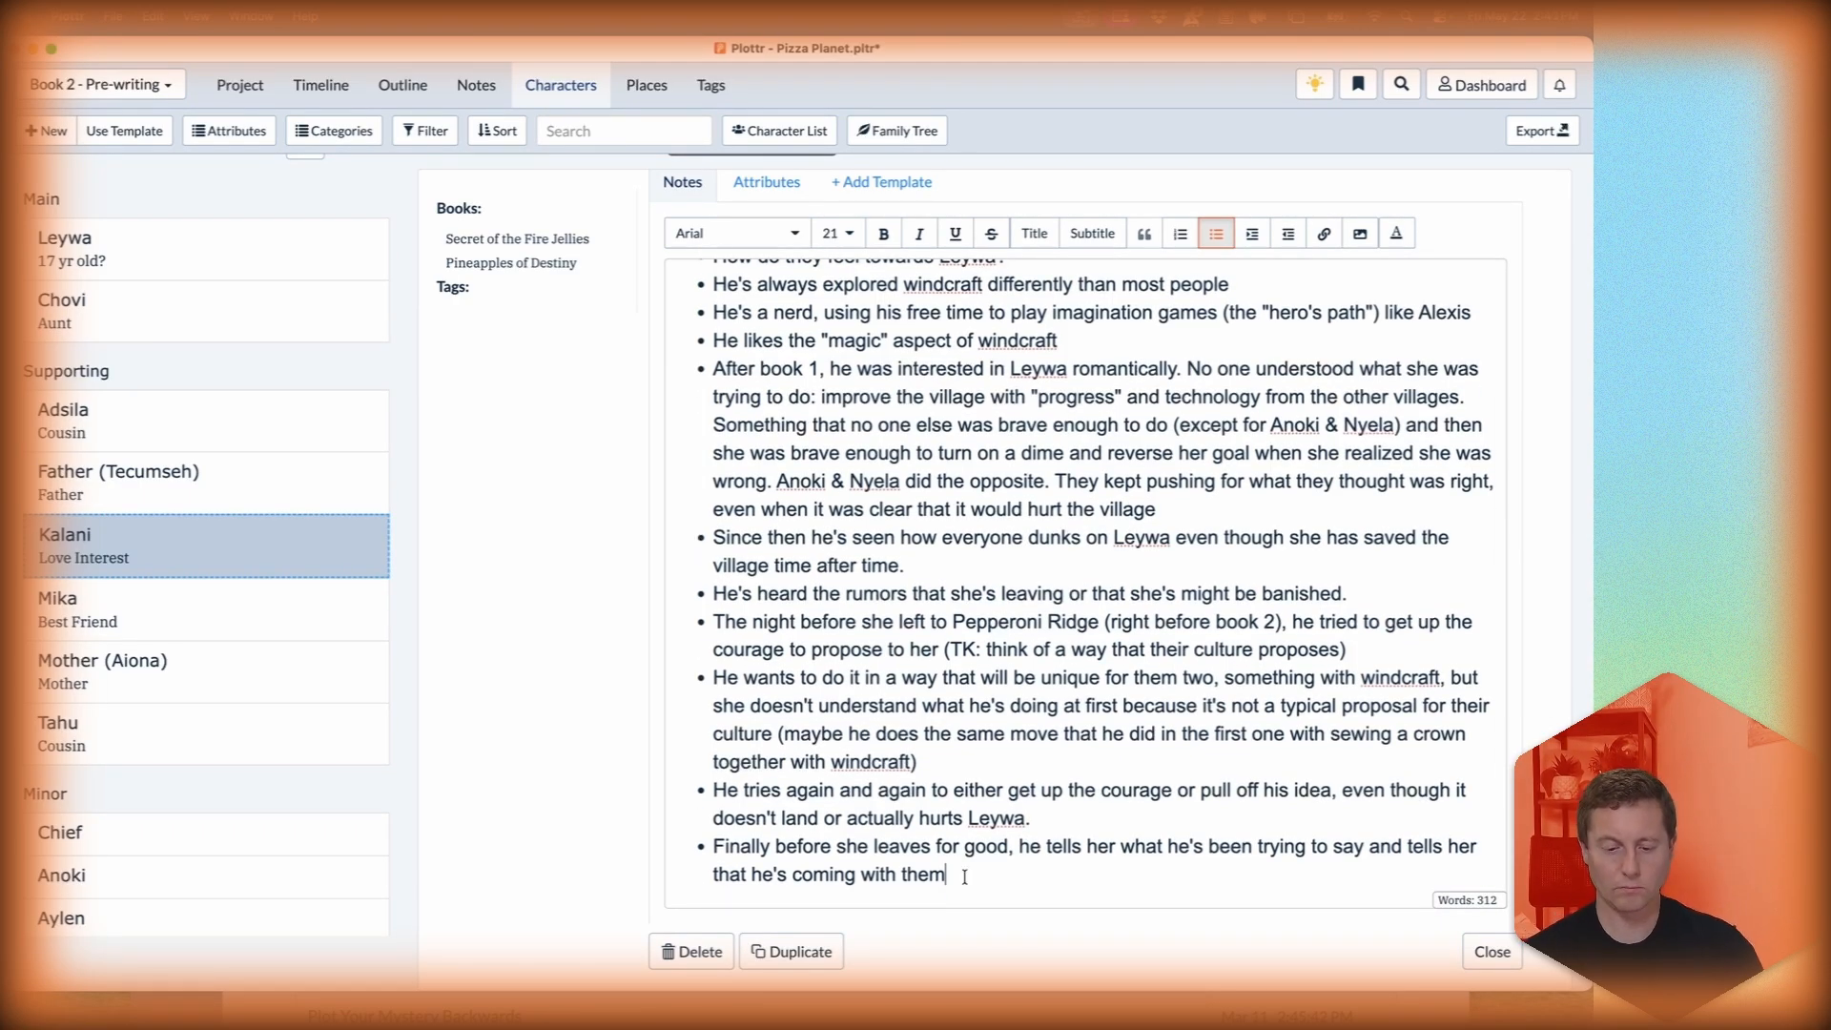
Below the "magic" bullet, insert one on his father maybe dying in book 1 from Leywa's plan, leaving the inheritance to him, a supportive mother's only child.
{"action": "scroll", "coordinate": [964, 877], "scroll_direction": "up", "scroll_amount": 2}
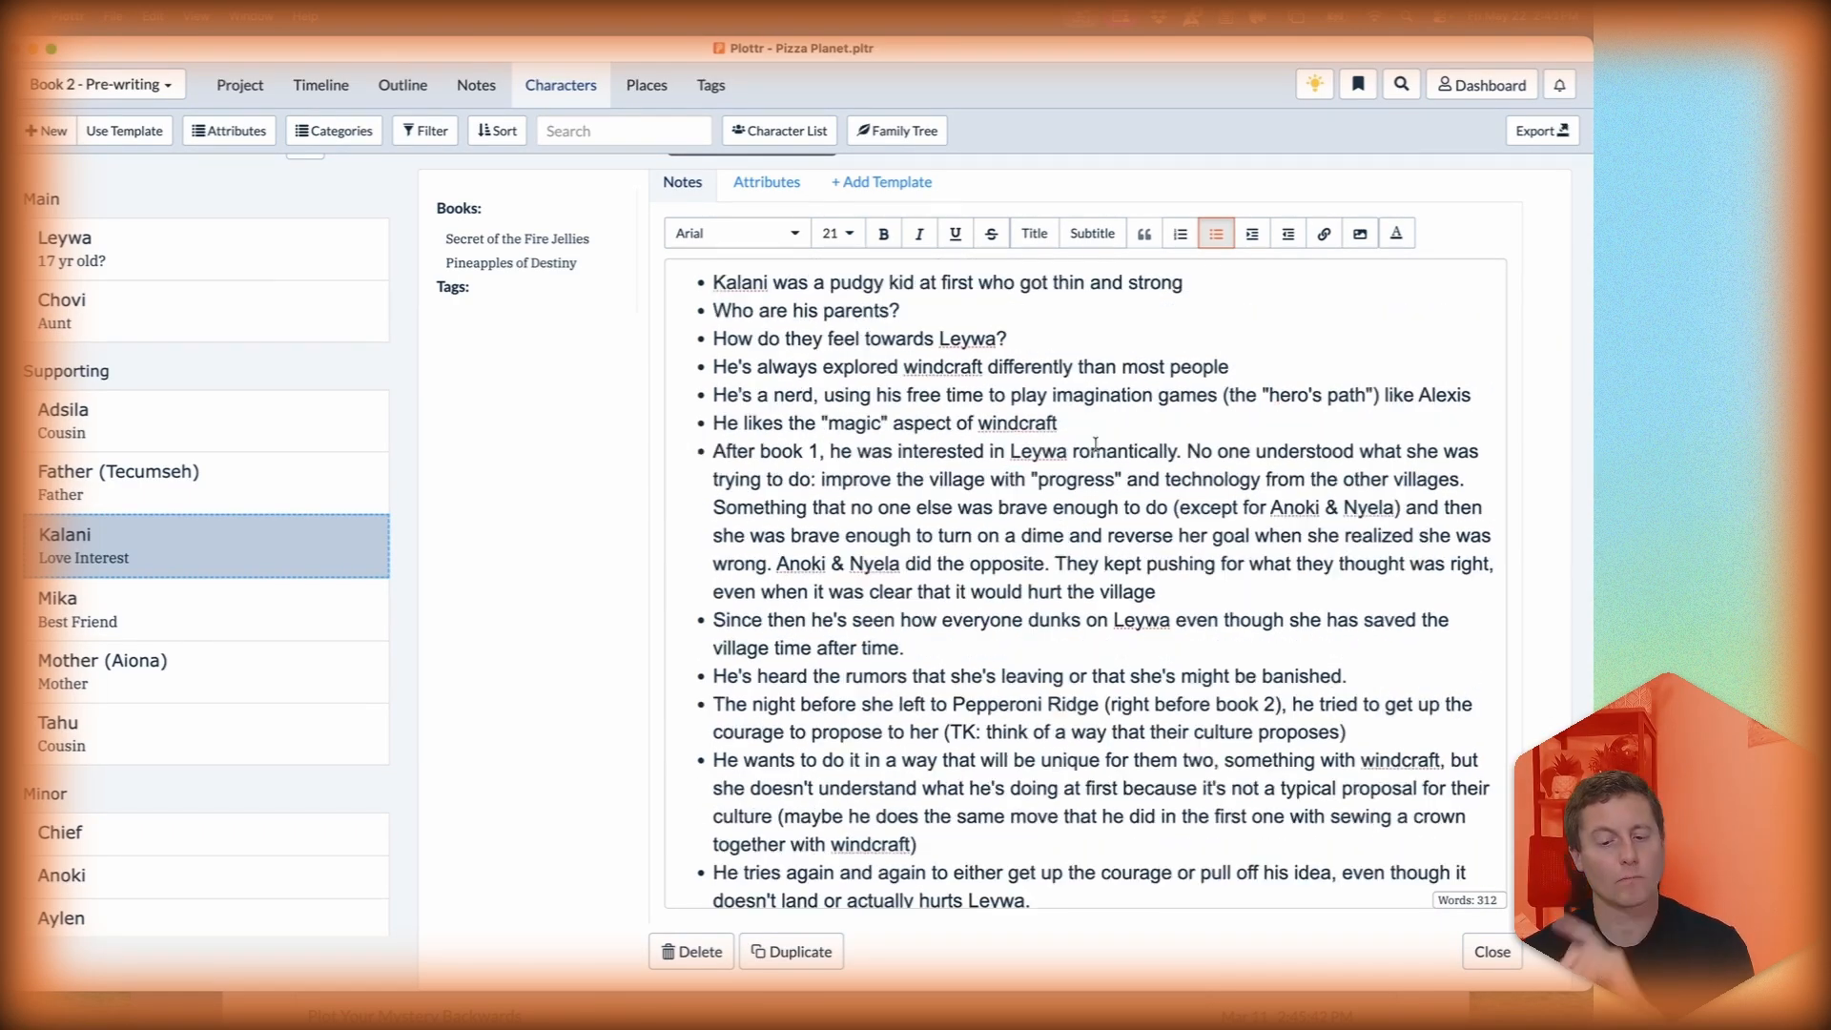
{"action": "left_click", "coordinate": [1097, 427]}
{"action": "key", "text": "Return"}
{"action": "type", "text": "Maybe his father dies in book 1 because of Leywa's plan and leaves him his whole inheritance (only child, mother wants to support him in everything he does)"}
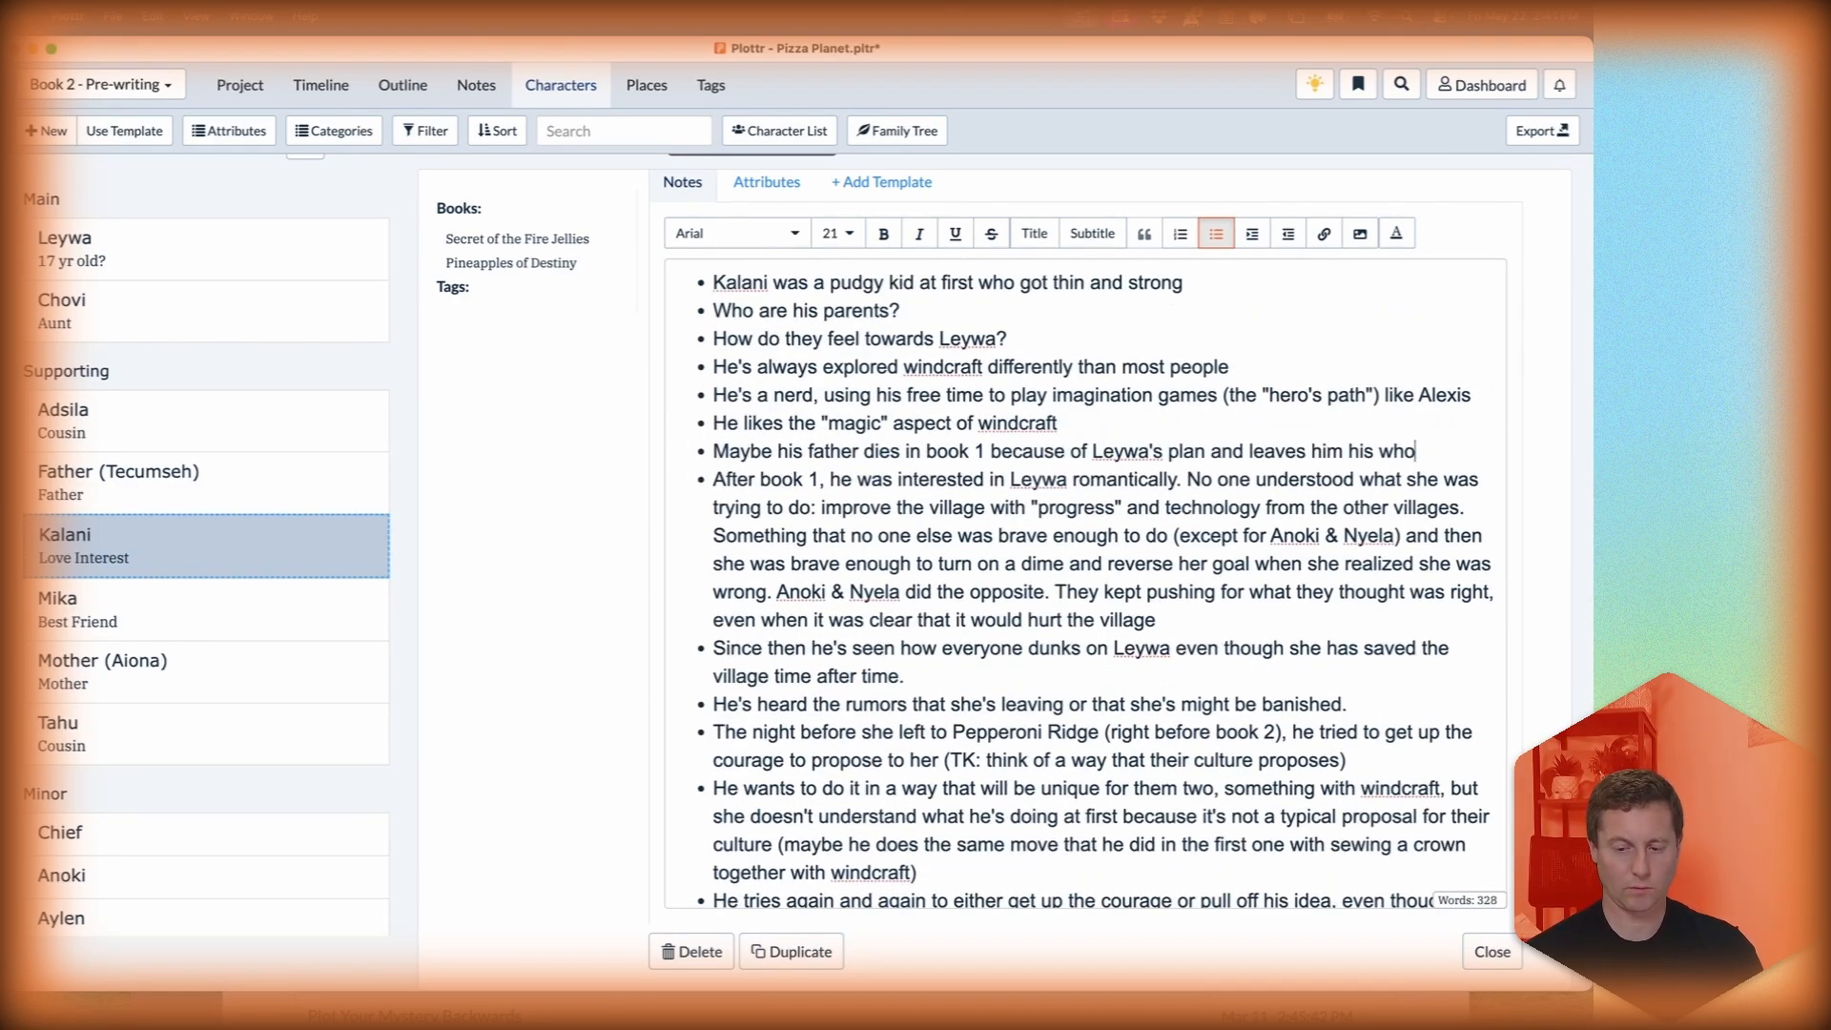
End Kalani's bio with a bullet on spending his whole inheritance on 2 hover turtles so Leywa's family can fly to Pepperoni Ridge.
{"action": "key", "text": "super+Down"}
{"action": "key", "text": "Return"}
{"action": "type", "text": "He's "}
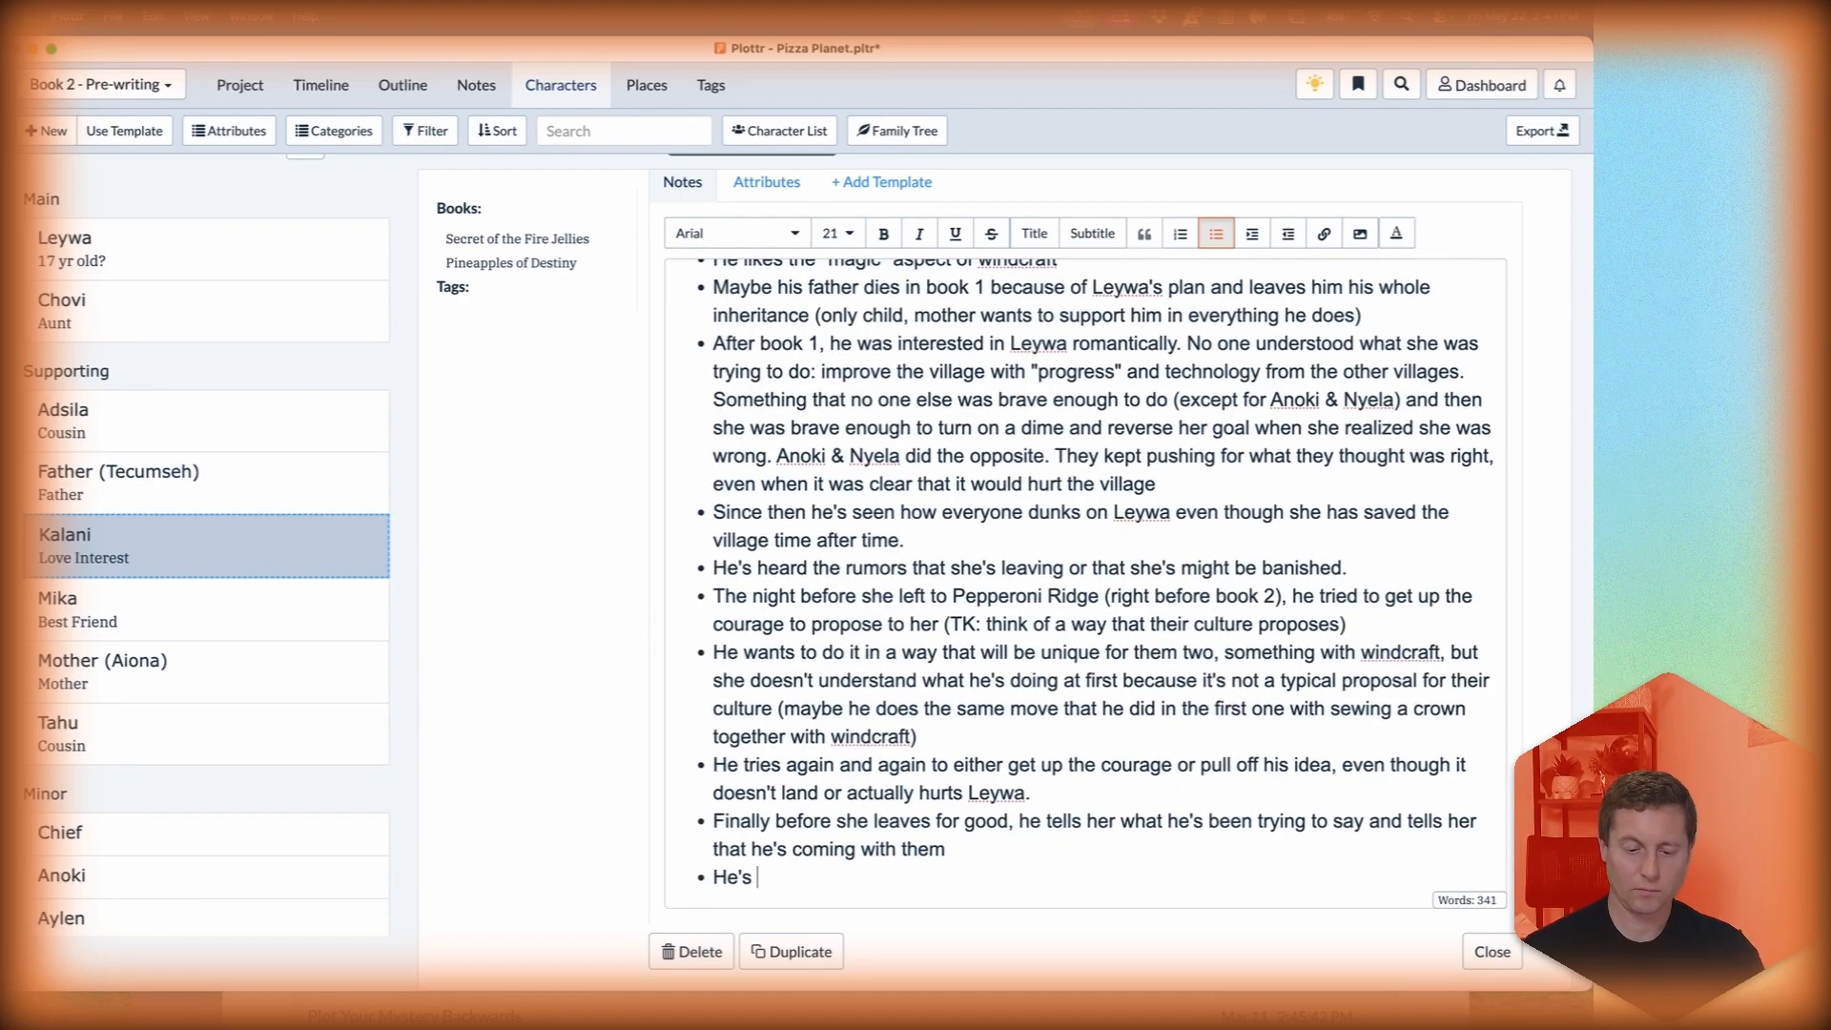
{"action": "type", "text": "spending his whole inheritance to buy 2 hover turtles so that Leywa's family can fly to Pepperoni Ridge"}
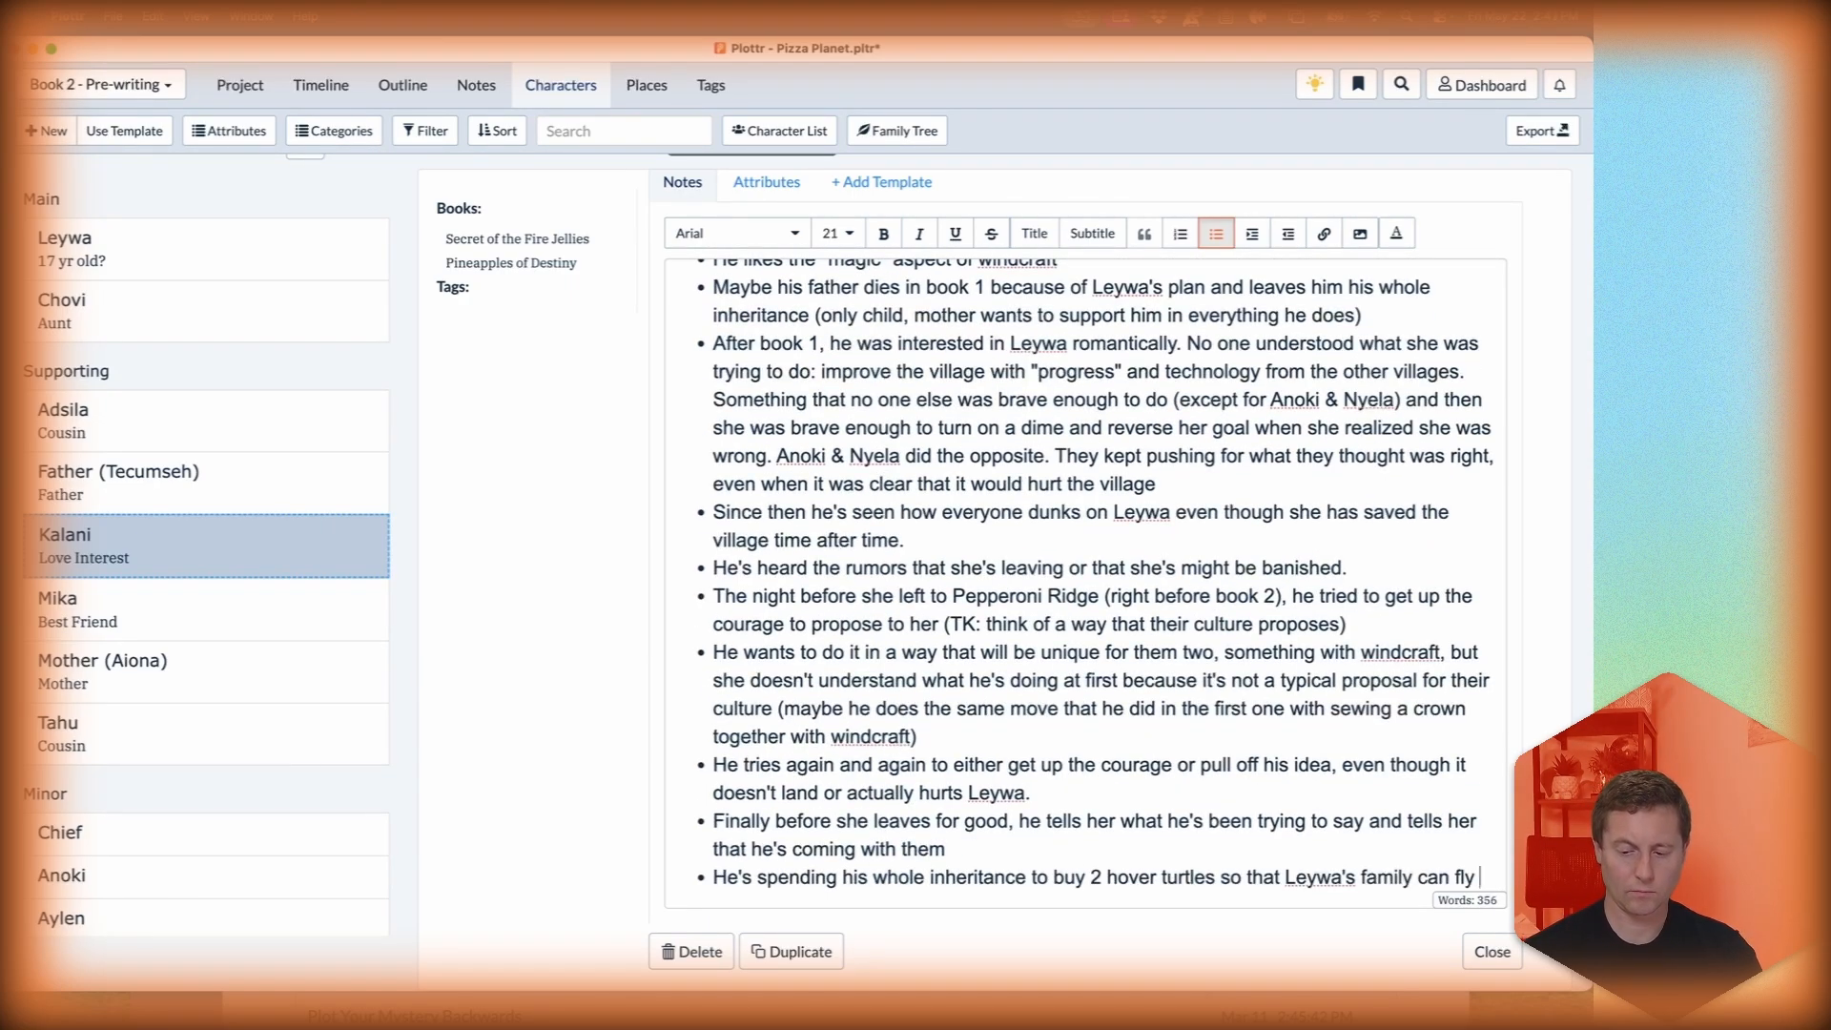
Start a bulleted list in Tahu's notes and pin the "Deep dive into subplots" card found by searching for "subpl".
{"action": "left_click", "coordinate": [59, 730]}
{"action": "left_click", "coordinate": [1217, 497]}
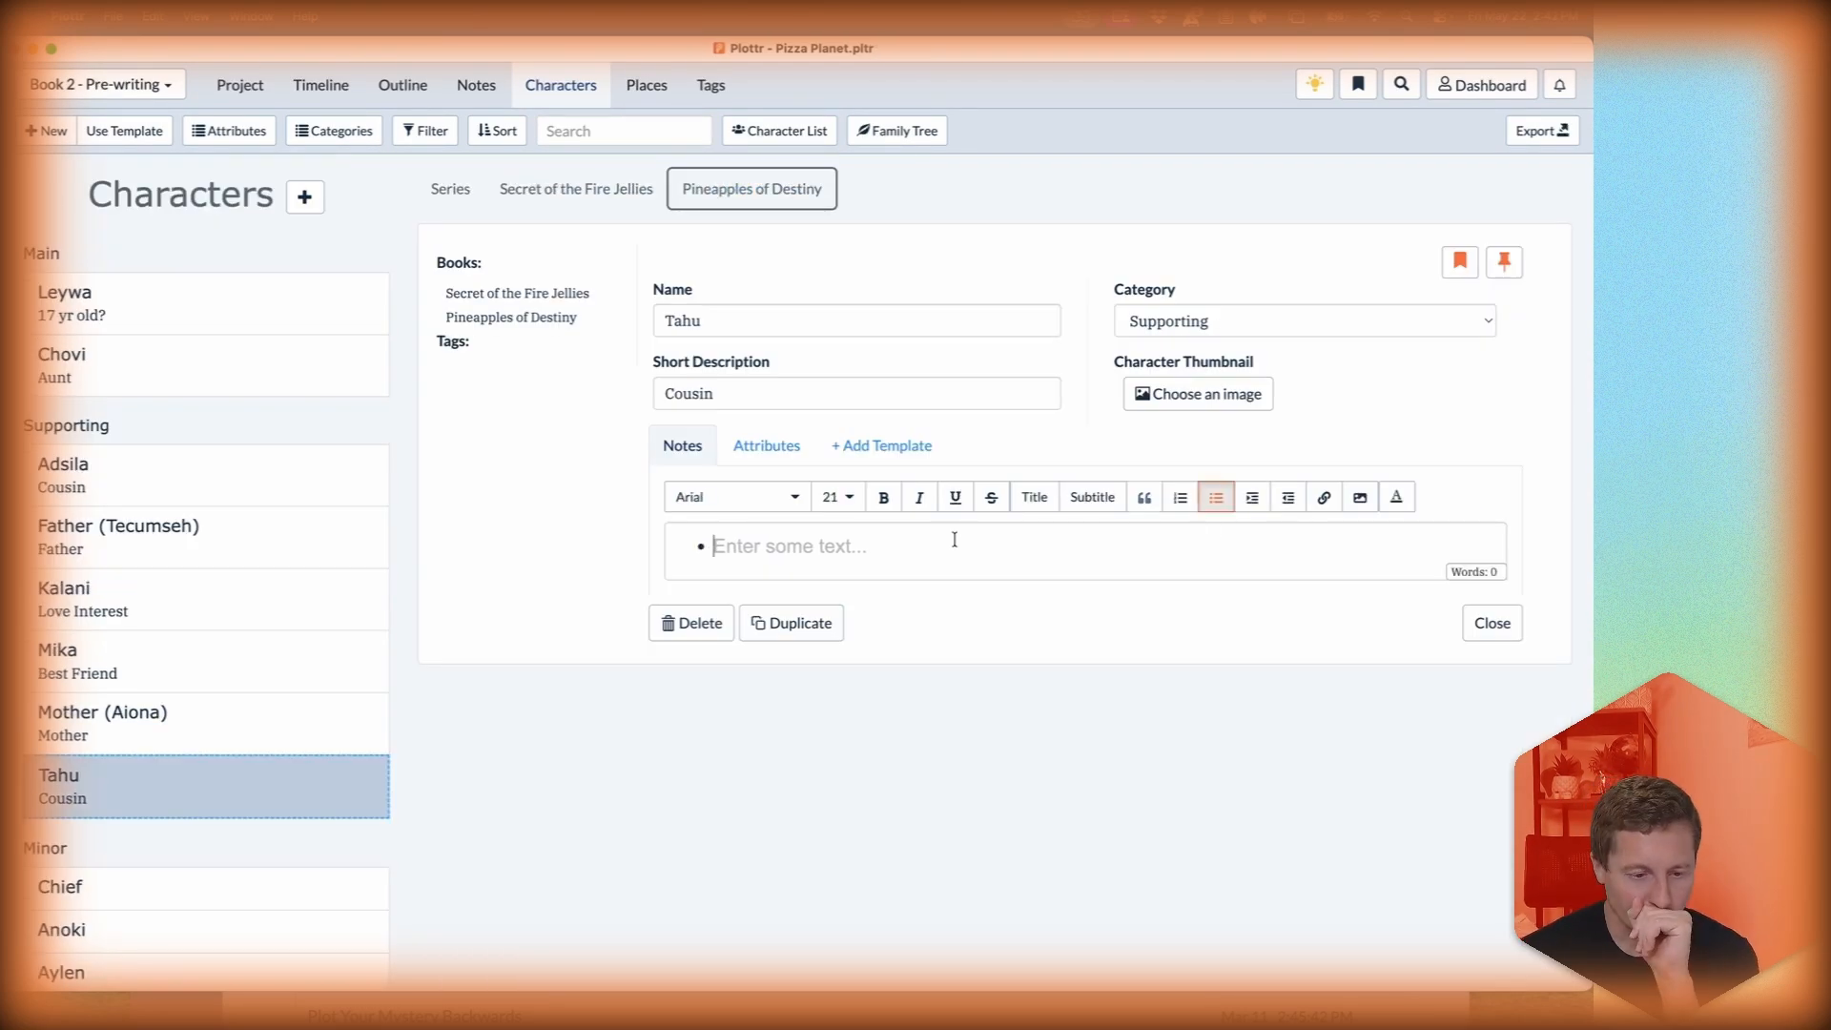
{"action": "key", "text": "super+f"}
{"action": "type", "text": "subpl"}
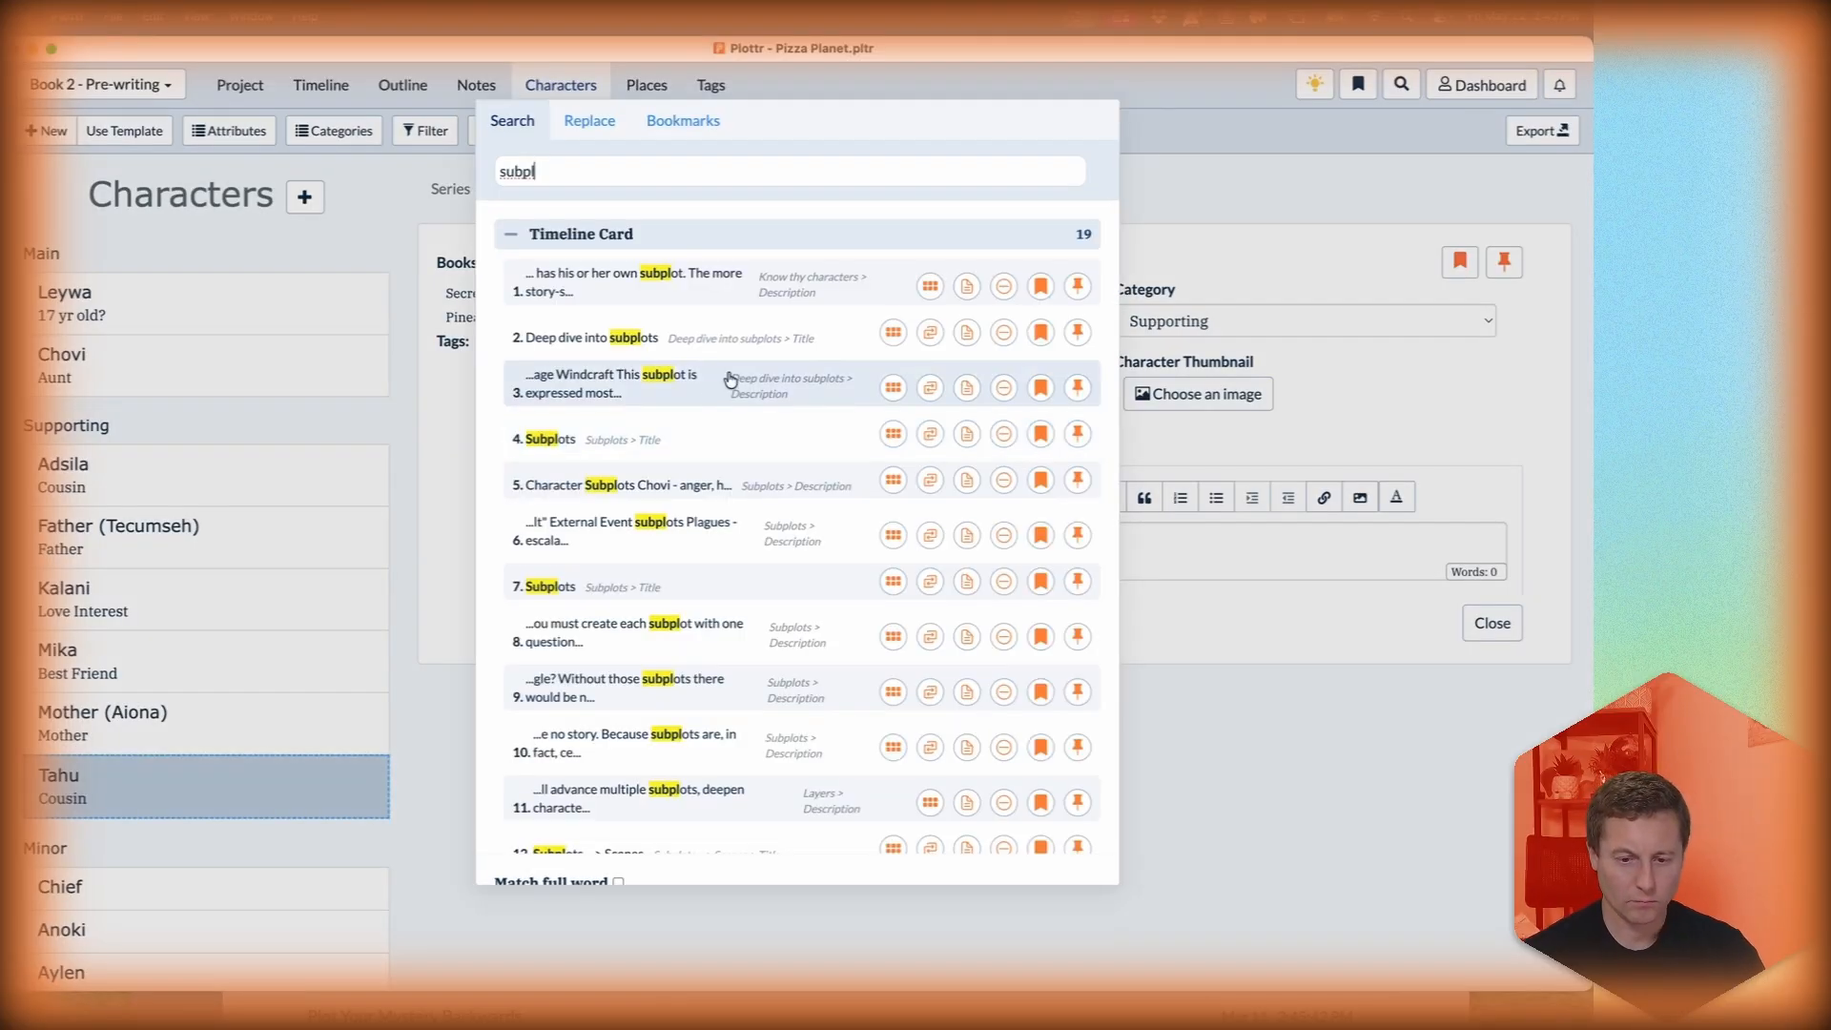
{"action": "left_click", "coordinate": [1078, 388]}
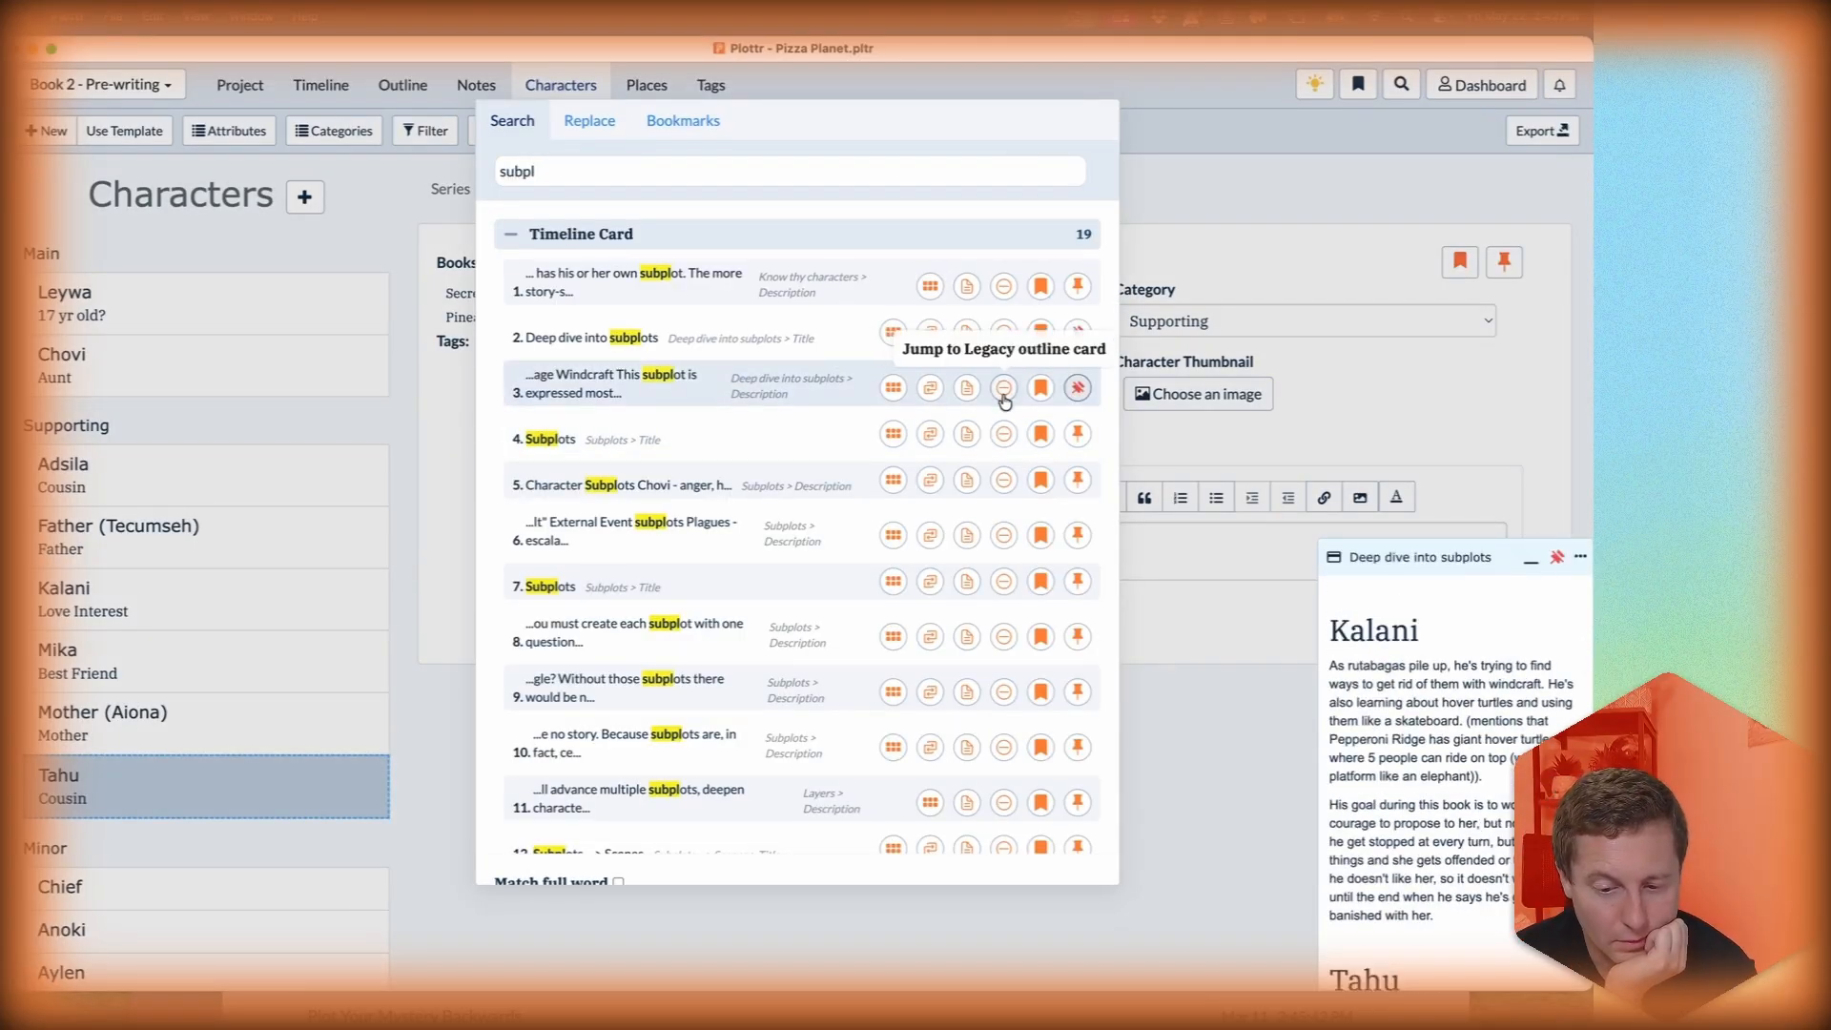
Pin the "Subplots" card as well and place it on the opposite side of Tahu's notes from the other pinned card.
{"action": "left_click", "coordinate": [1078, 434]}
{"action": "scroll", "coordinate": [1157, 767], "scroll_direction": "down", "scroll_amount": 1}
{"action": "left_click", "coordinate": [1202, 224]}
{"action": "left_click_drag", "start_coordinate": [1157, 559], "coordinate": [482, 565]}
{"action": "left_click", "coordinate": [871, 536]}
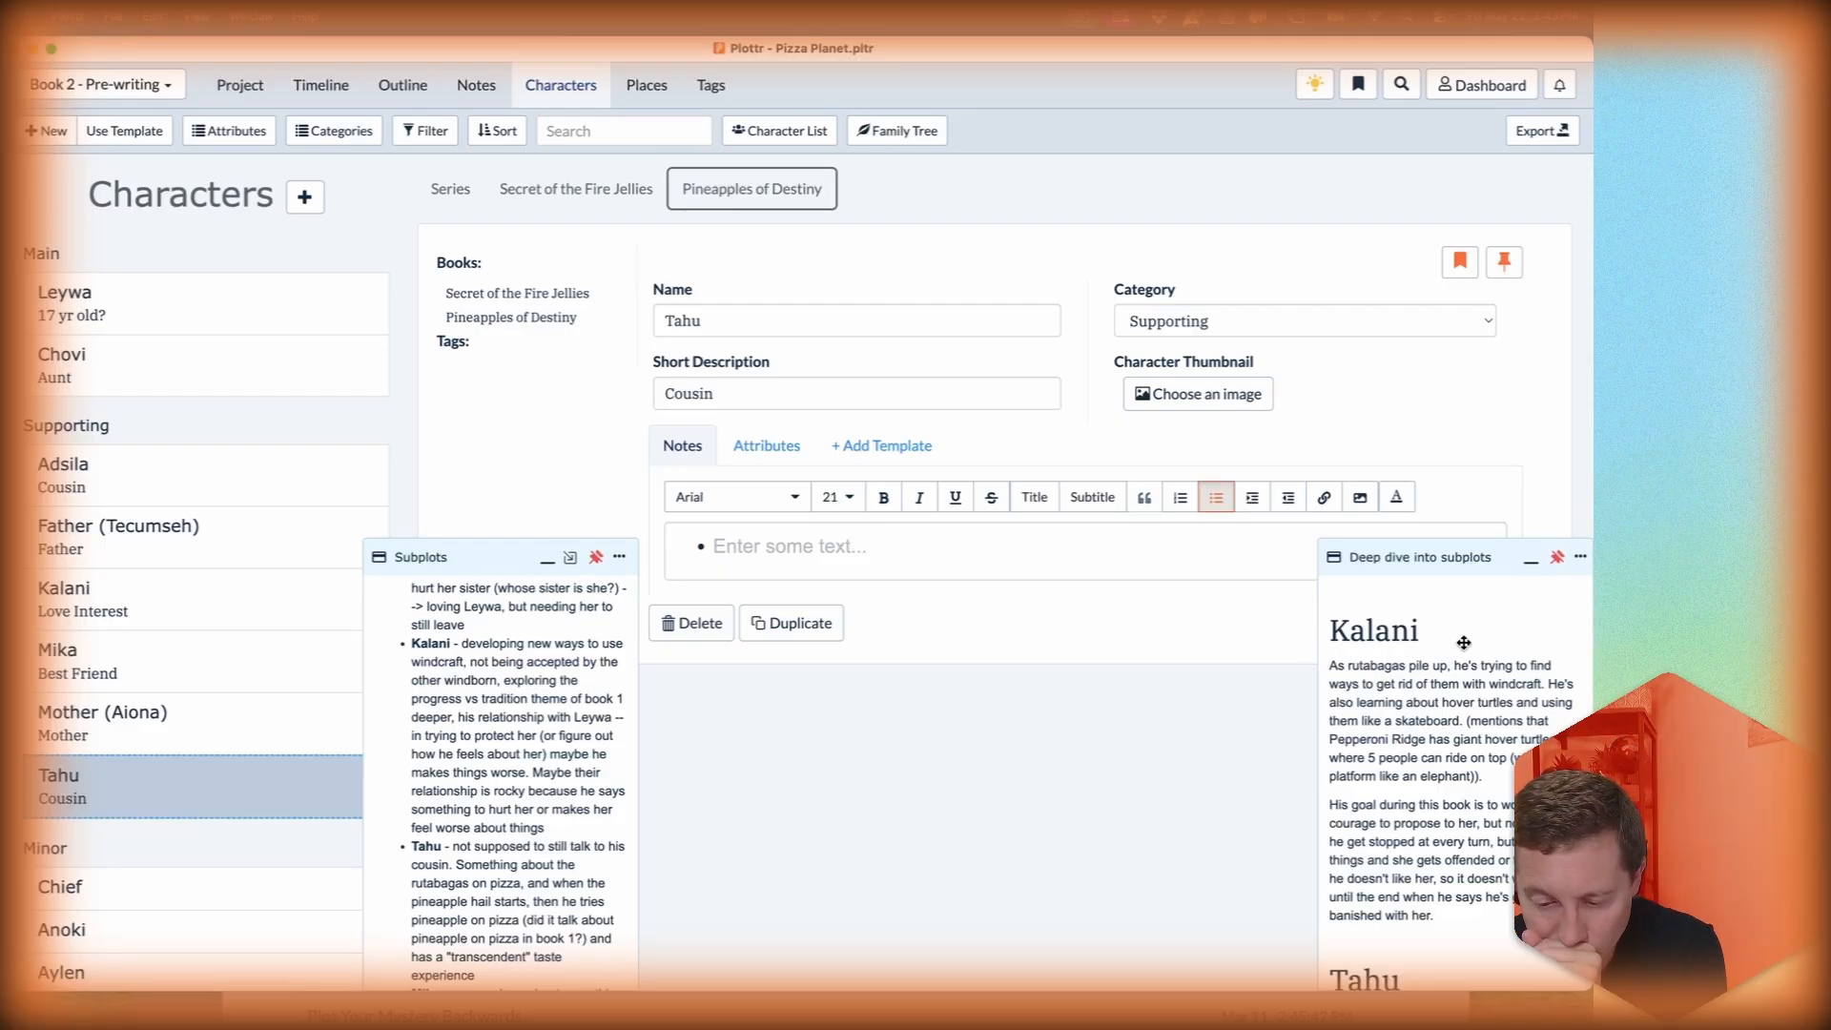
Review Tahu's subplot passages in both pinned cards and his series-level character notes on personality, backstory, motives and goals.
{"action": "scroll", "coordinate": [1464, 643], "scroll_direction": "down", "scroll_amount": 1}
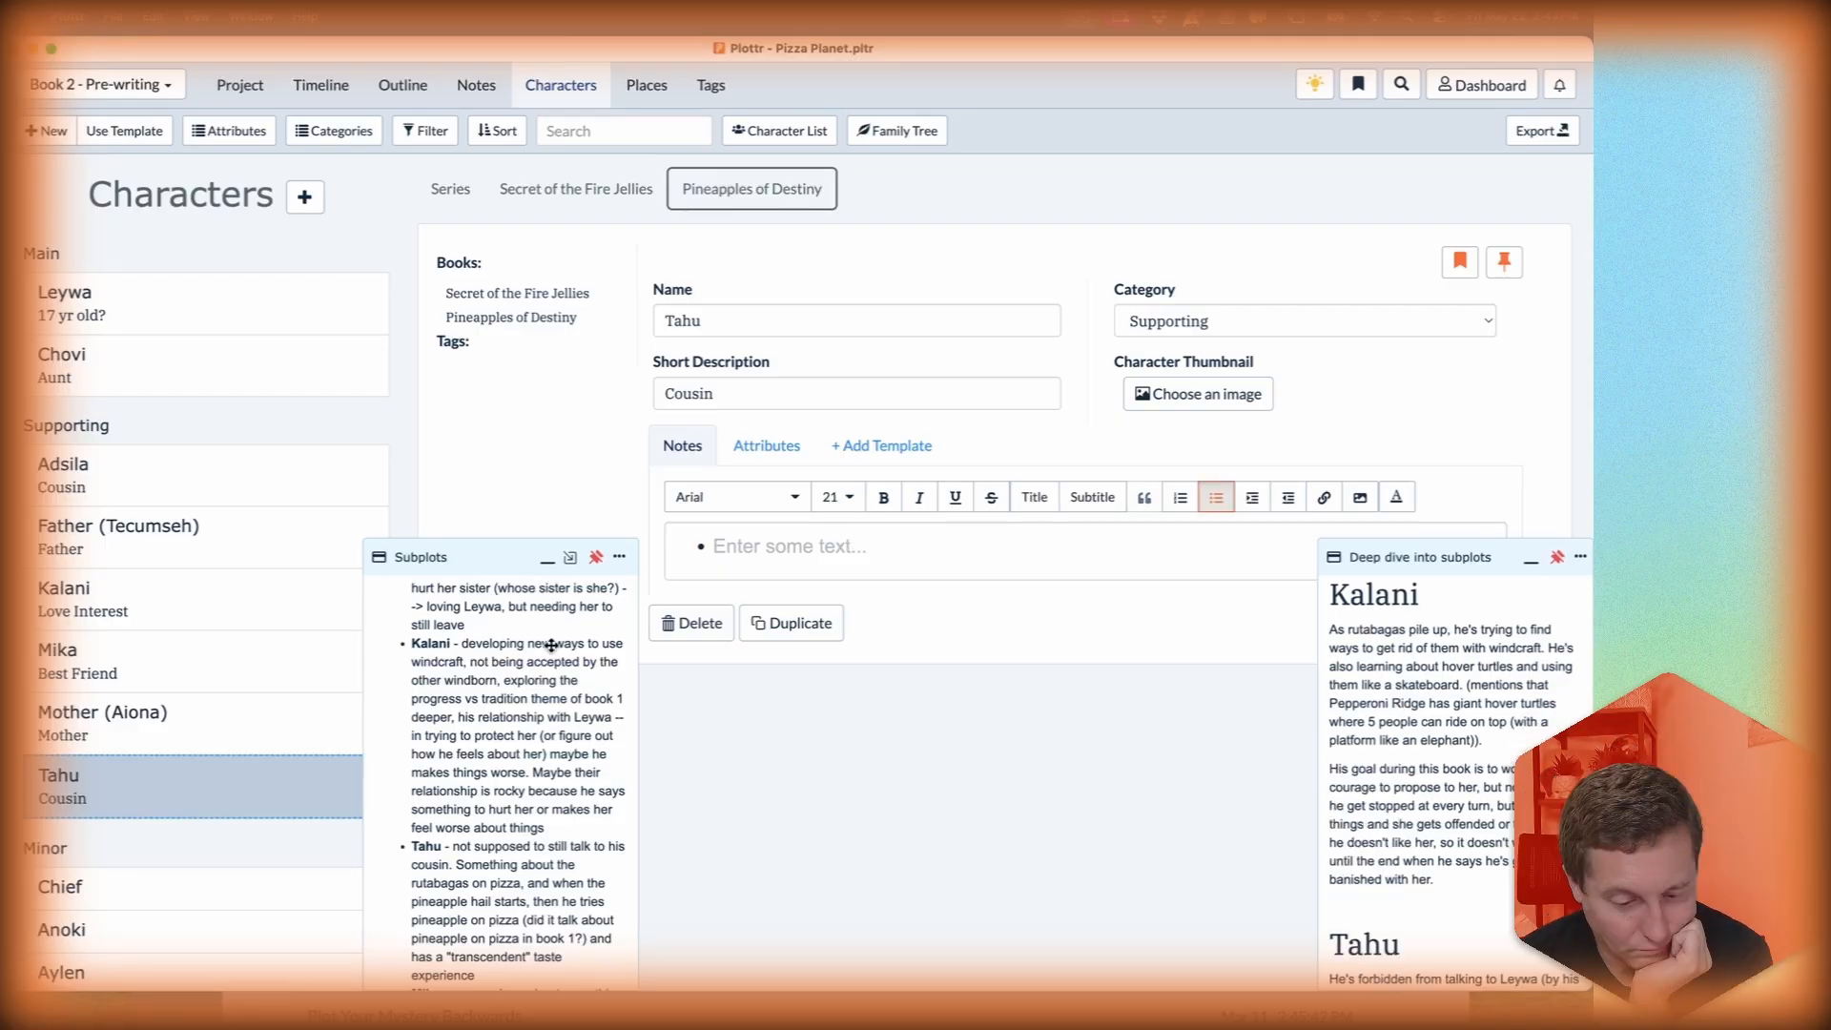
{"action": "scroll", "coordinate": [396, 722], "scroll_direction": "down", "scroll_amount": 10}
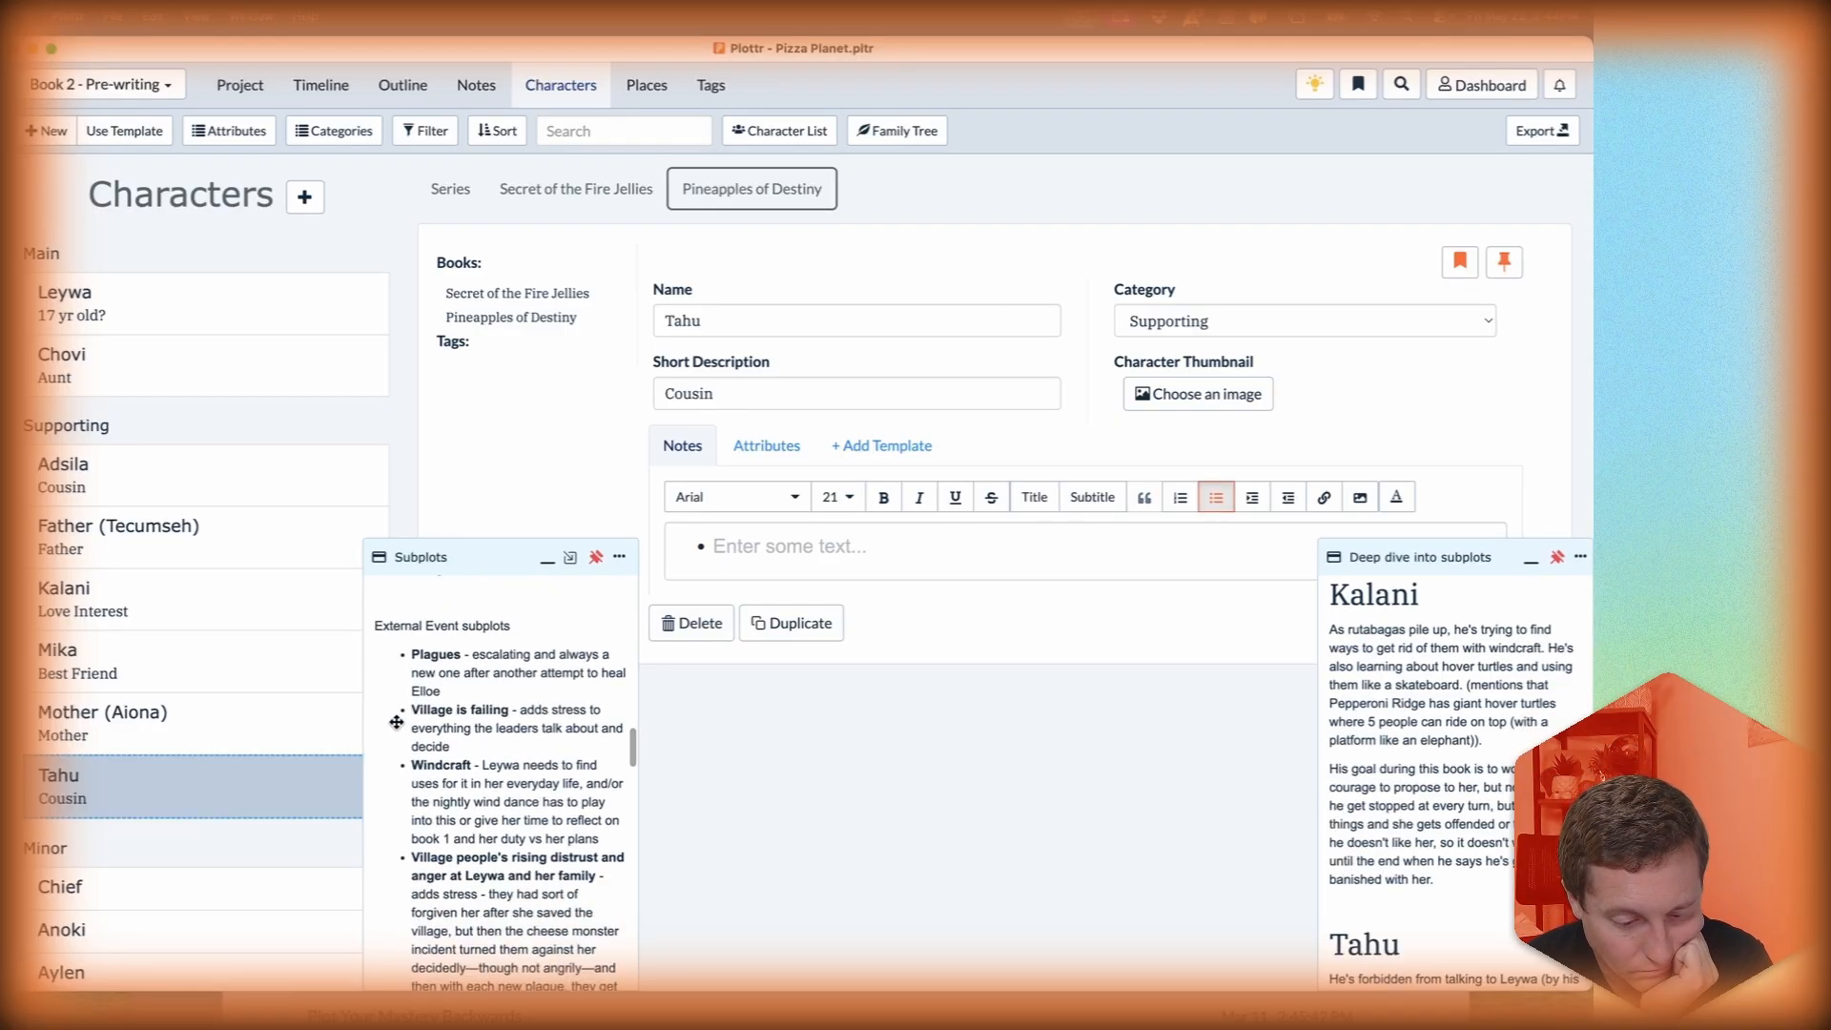
{"action": "scroll", "coordinate": [1431, 770], "scroll_direction": "down", "scroll_amount": 8}
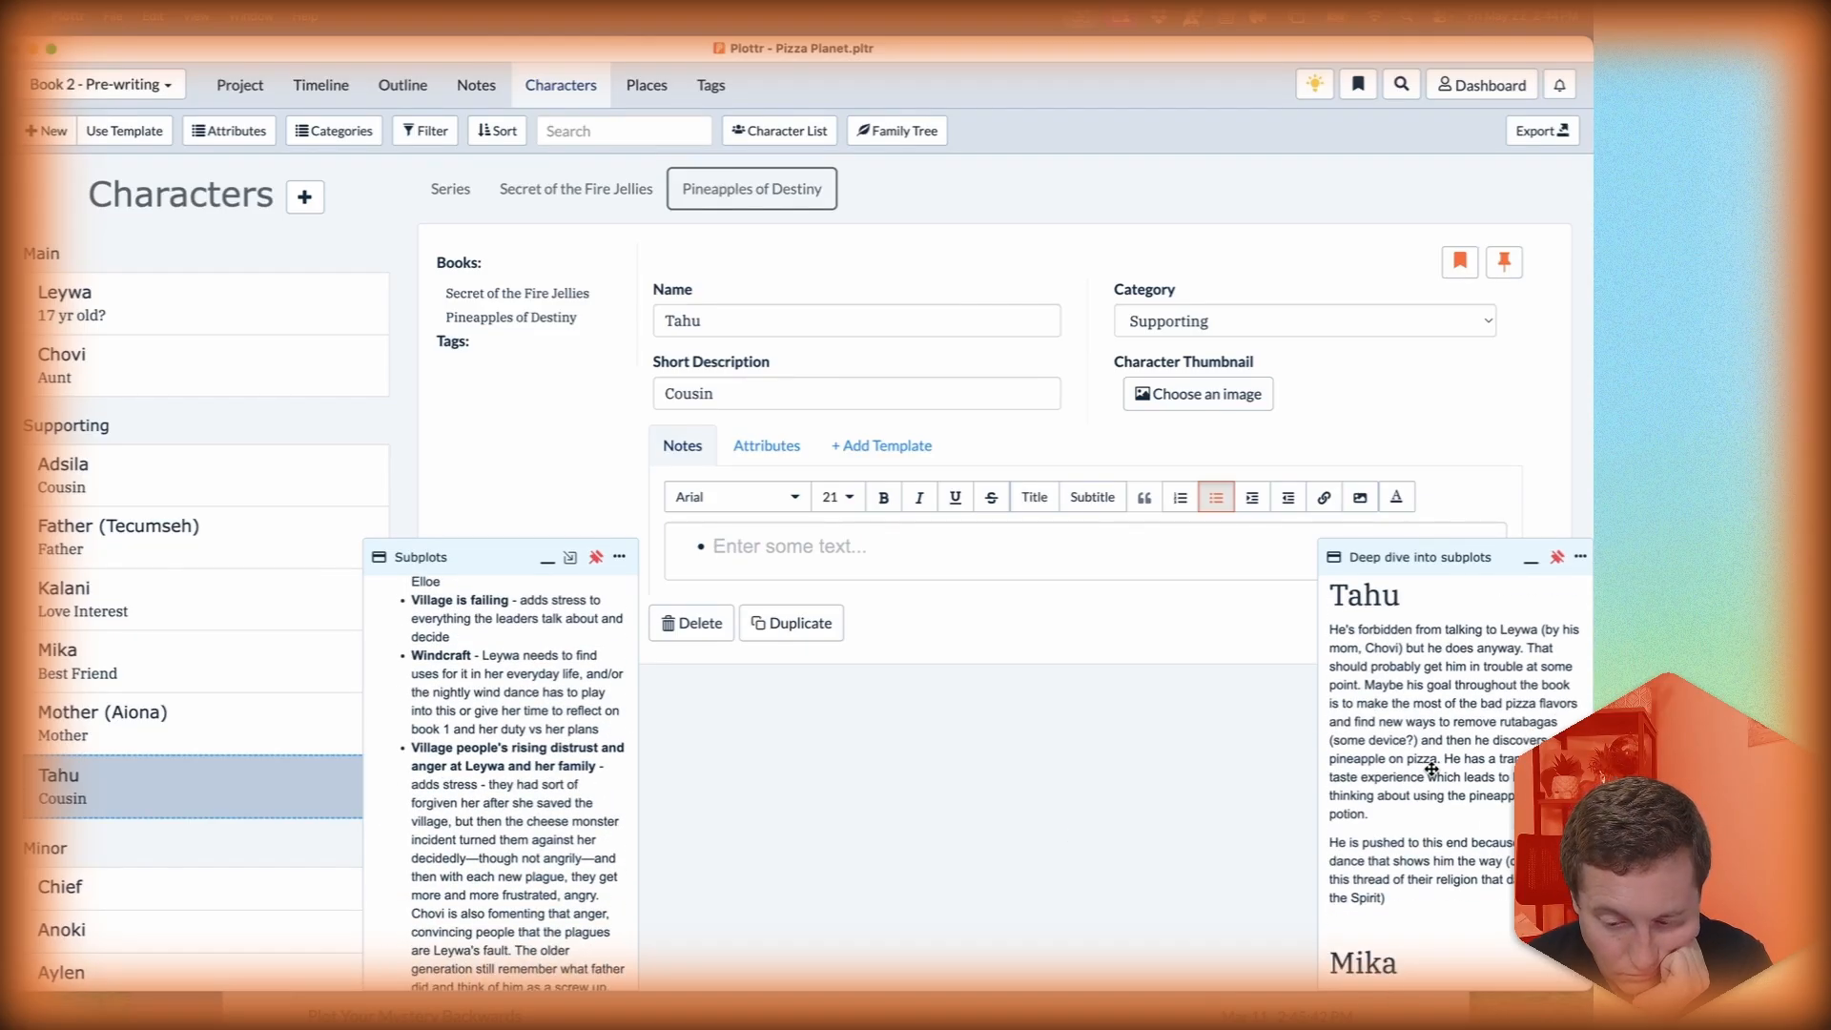
{"action": "scroll", "coordinate": [389, 678], "scroll_direction": "up", "scroll_amount": 8}
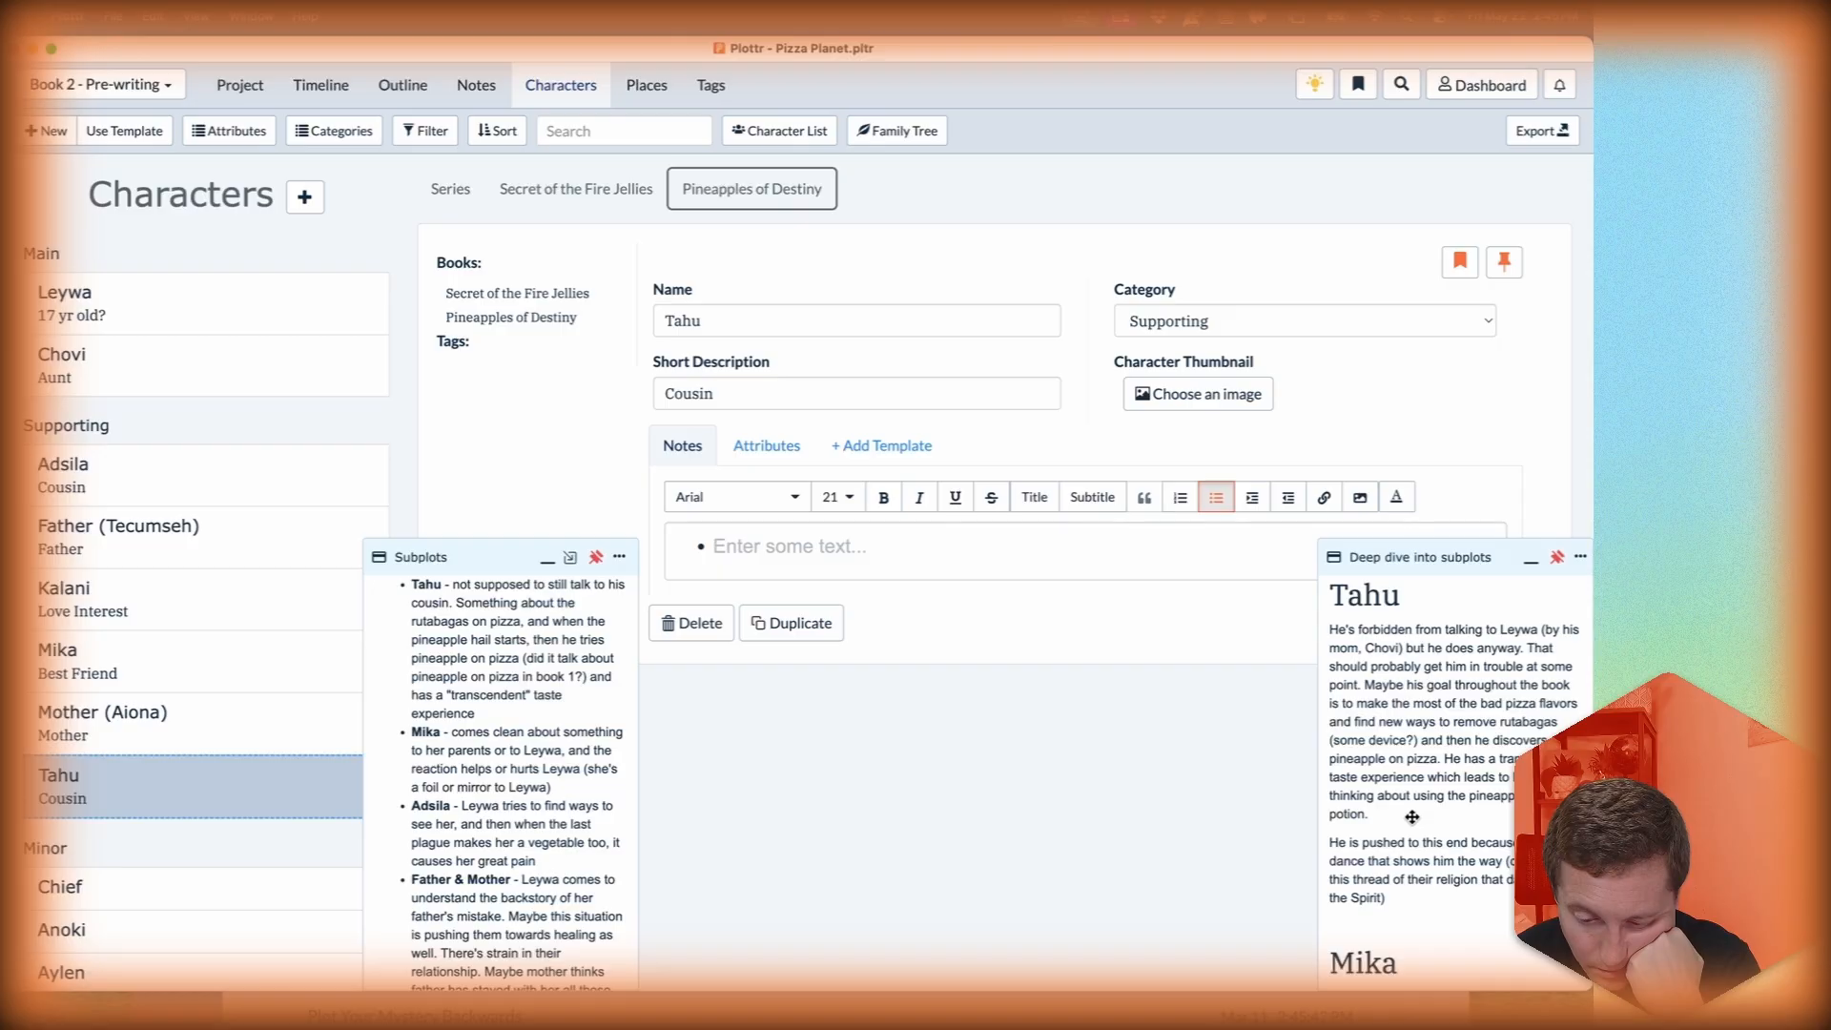
{"action": "left_click", "coordinate": [862, 556]}
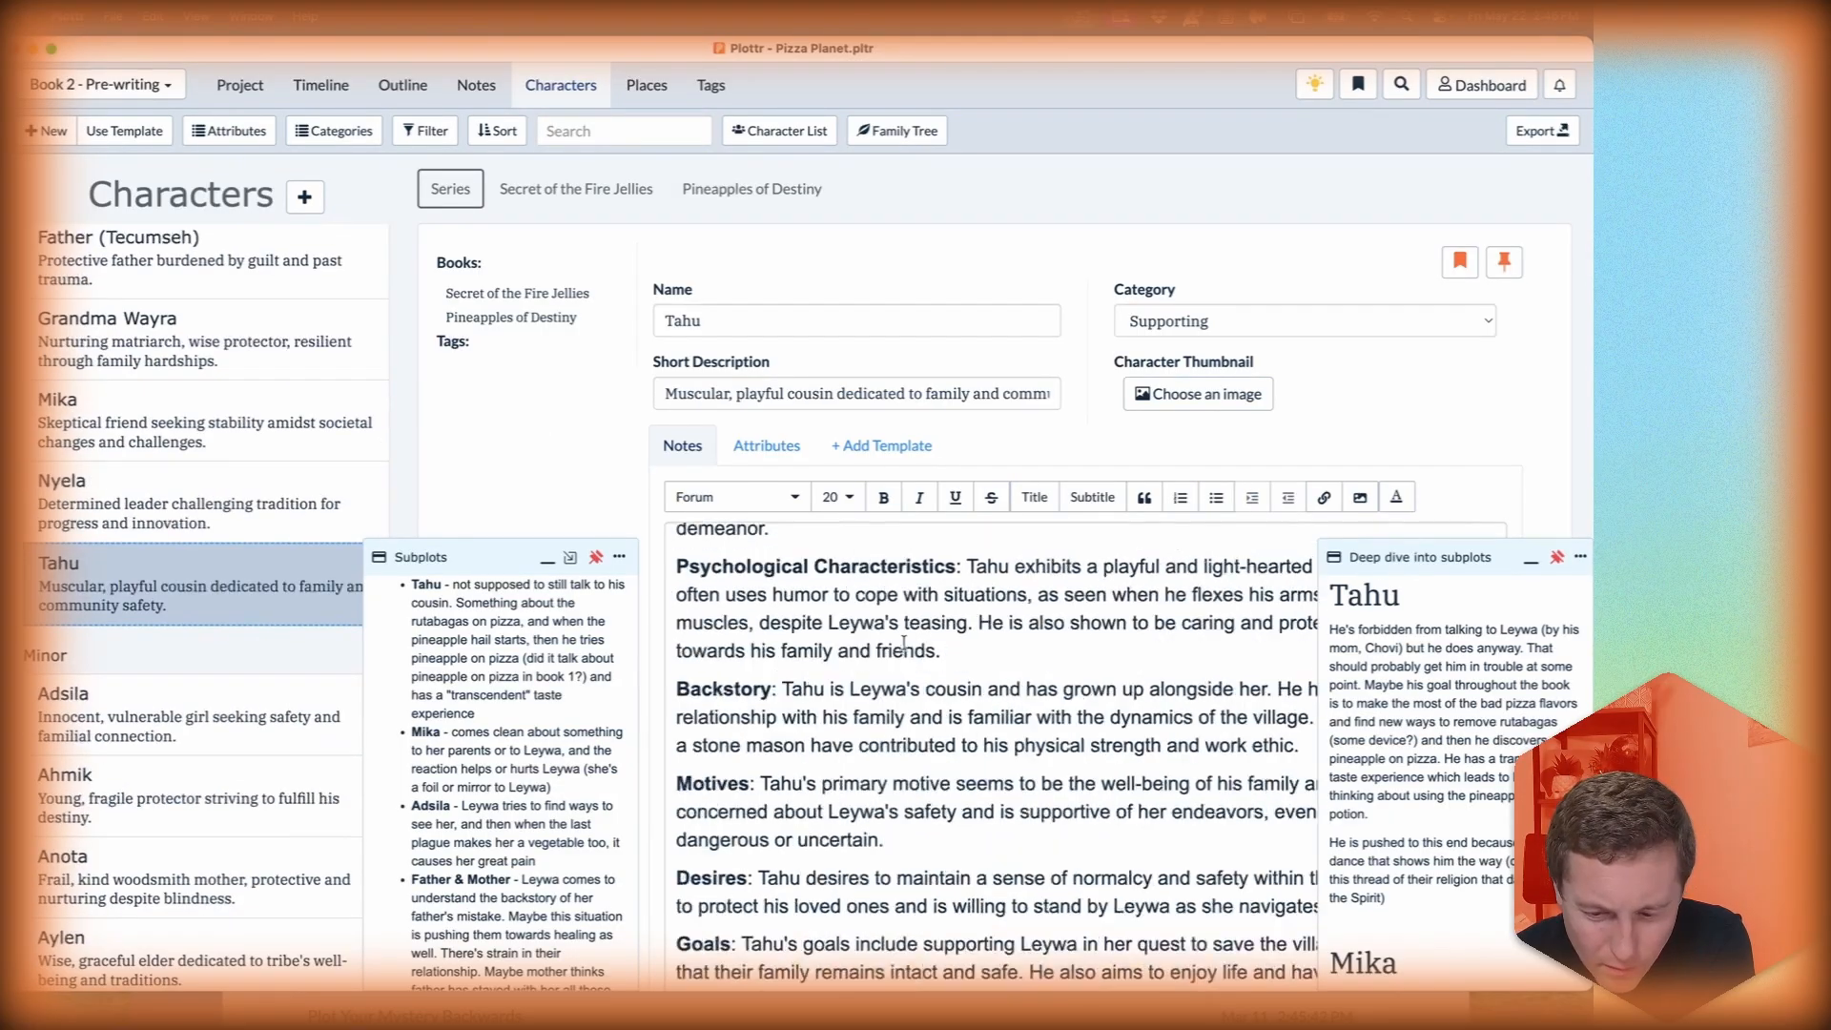
{"action": "scroll", "coordinate": [1123, 582], "scroll_direction": "up", "scroll_amount": 1}
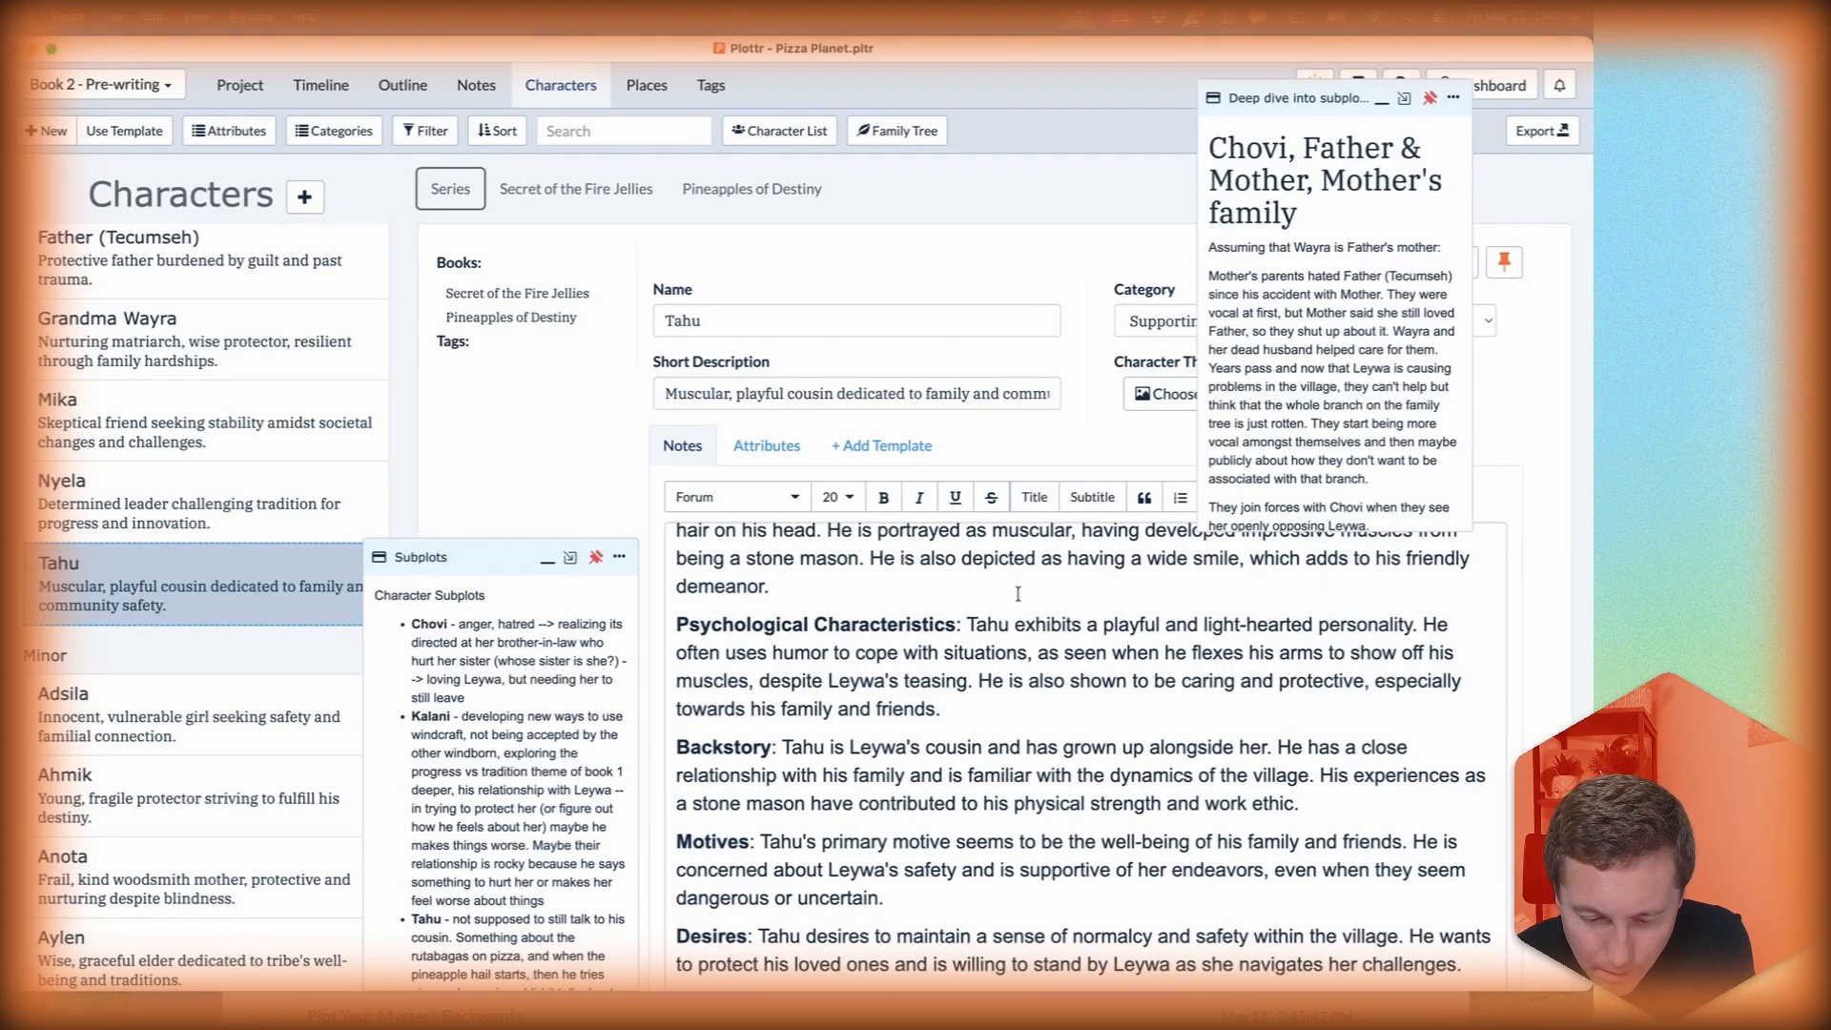
{"action": "scroll", "coordinate": [1125, 724], "scroll_direction": "down", "scroll_amount": 5}
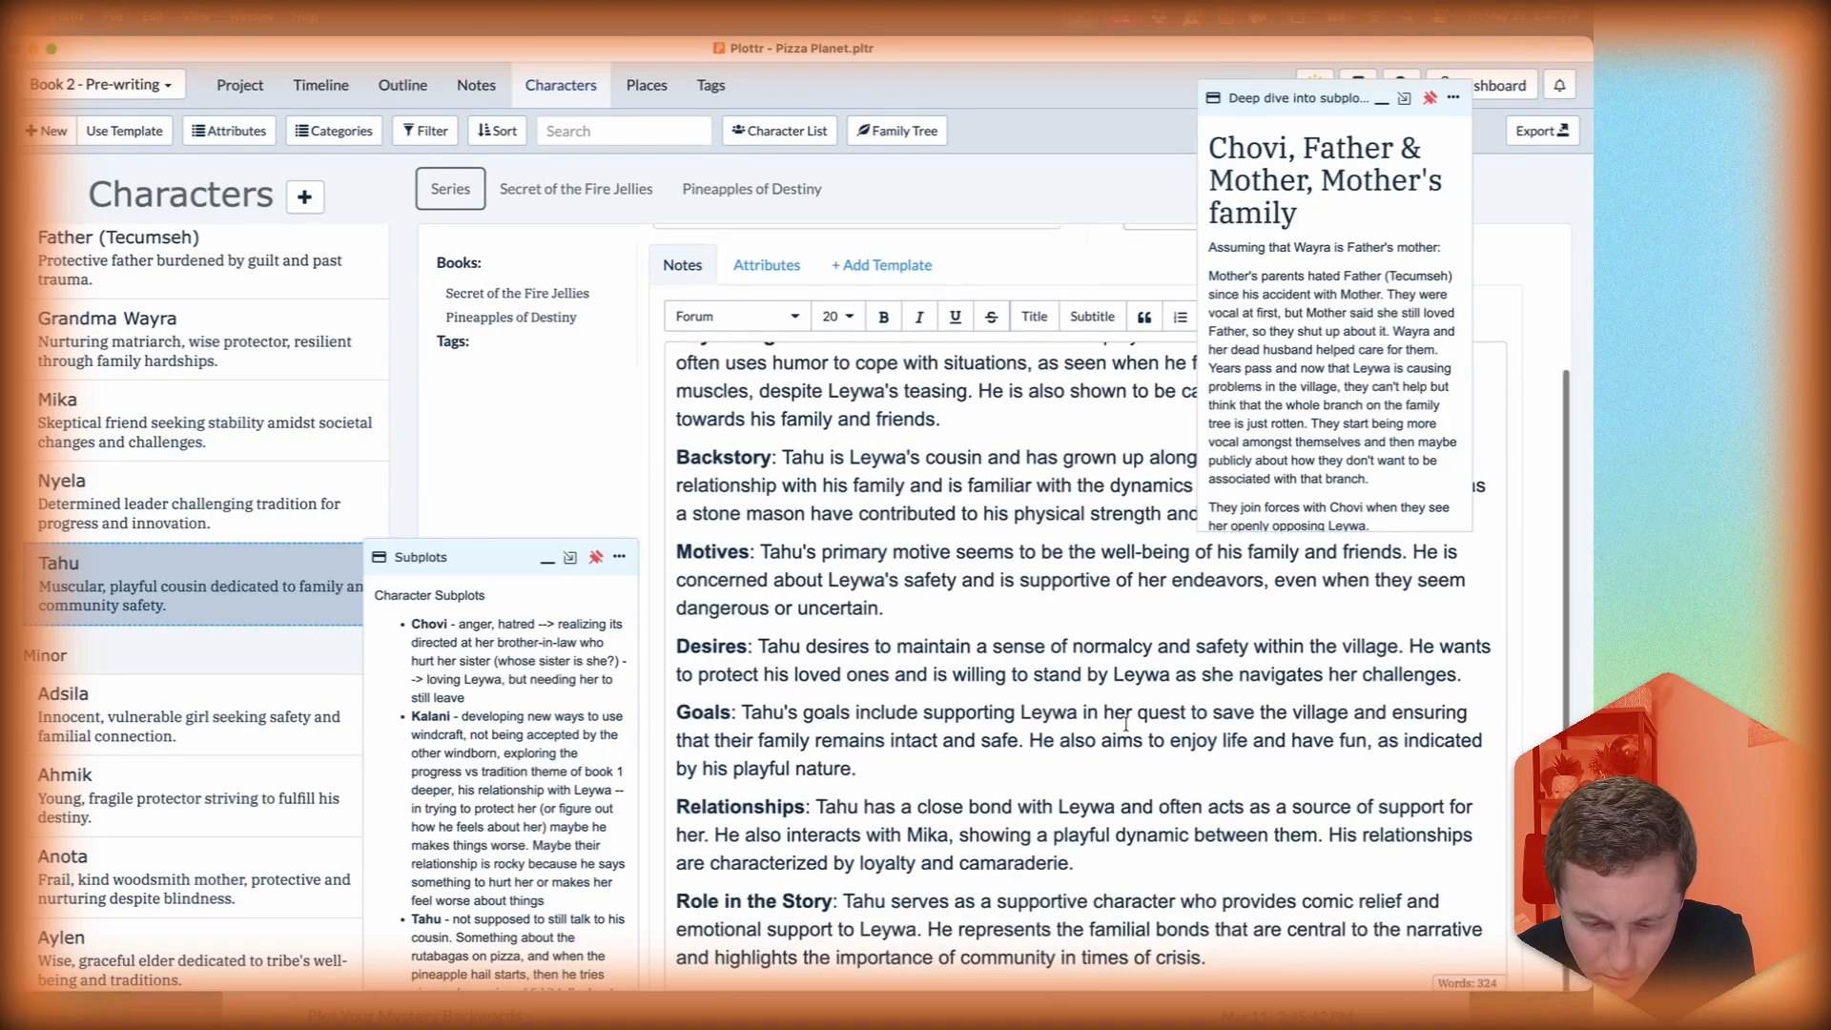
{"action": "scroll", "coordinate": [1003, 726], "scroll_direction": "up", "scroll_amount": 5}
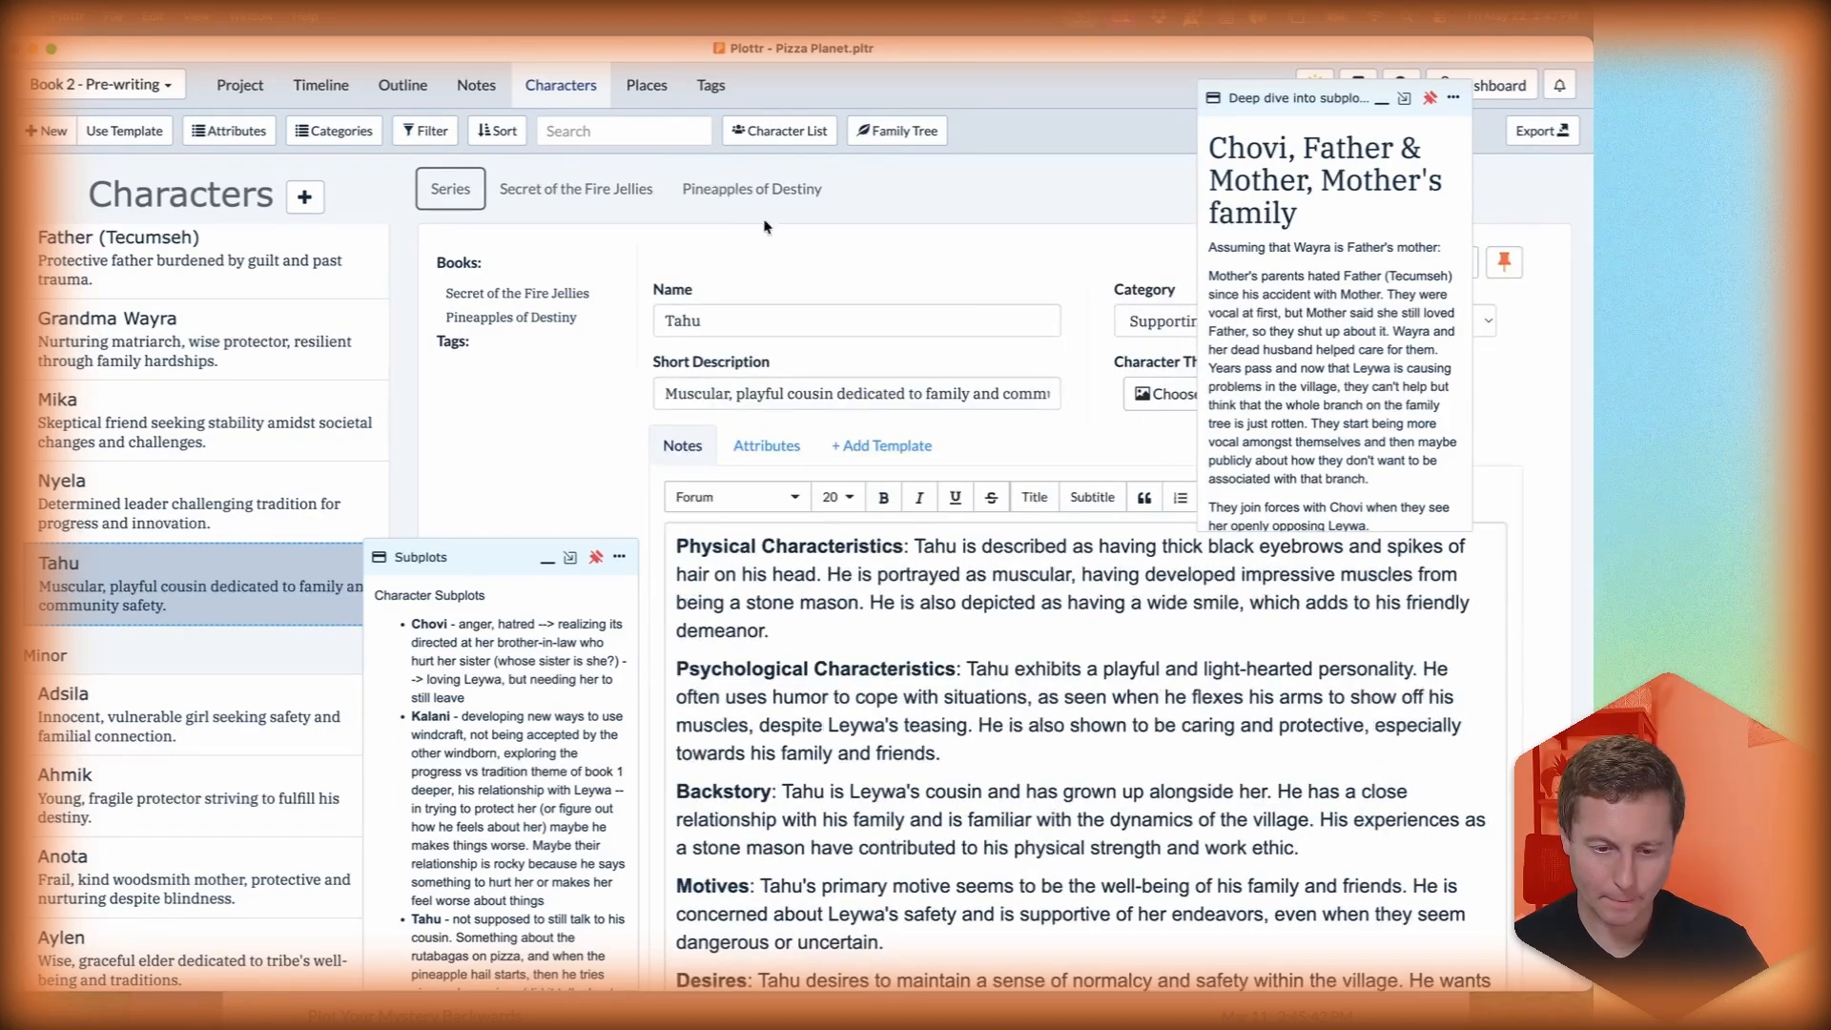
In Tahu's Pineapples of Destiny notes, write the first bullet: "Funny stone mason. Uses humor as a defense mechanism".
{"action": "left_click", "coordinate": [751, 190]}
{"action": "left_click_drag", "start_coordinate": [1288, 99], "coordinate": [1396, 557]}
{"action": "left_click", "coordinate": [954, 548]}
{"action": "type", "text": "Funny,"}
{"action": "key", "text": "BackSpace"}
{"action": "key", "text": "BackSpace"}
{"action": "type", "text": "stone mason. Uses humor as a coping mechanism"}
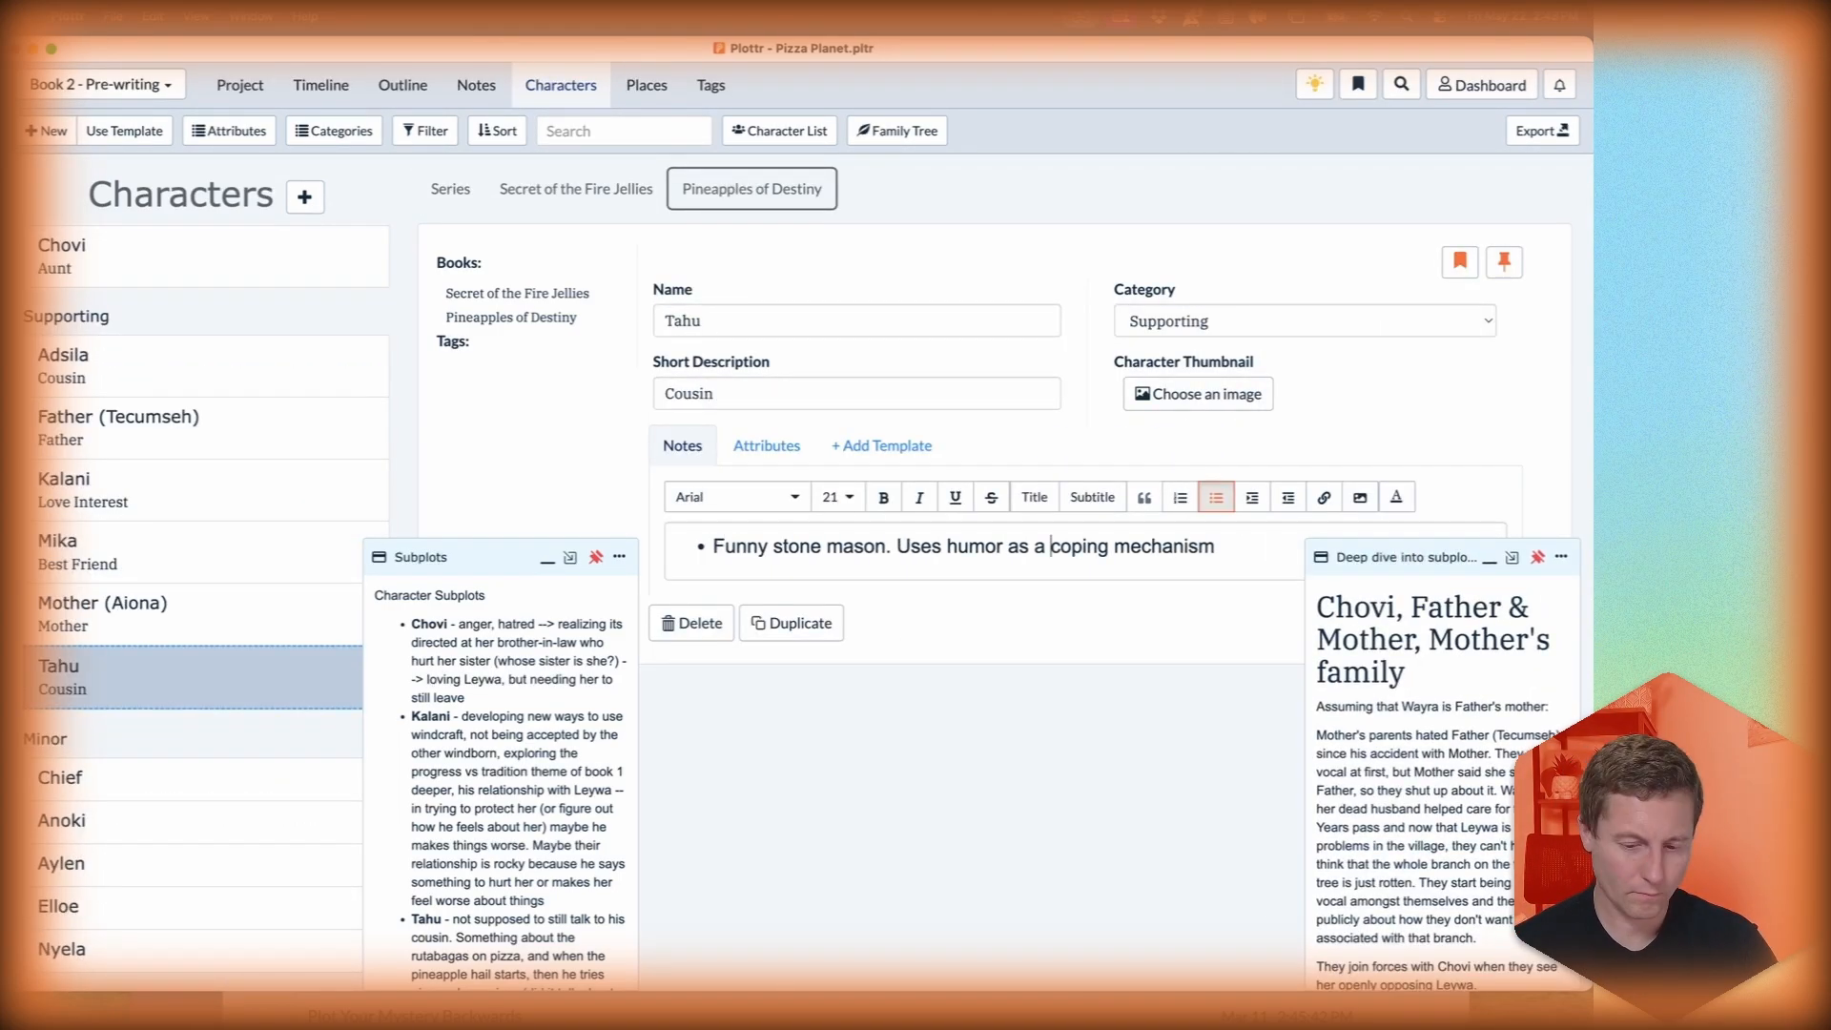
{"action": "key", "text": "alt+shift+Right"}
{"action": "type", "text": "defense mechanism"}
{"action": "key", "text": "super+Right"}
Add a bullet on loving his cousin but being hurt that he helped with the cheese monsters and she wanted all the credit.
{"action": "key", "text": "Return"}
{"action": "type", "text": "Love"}
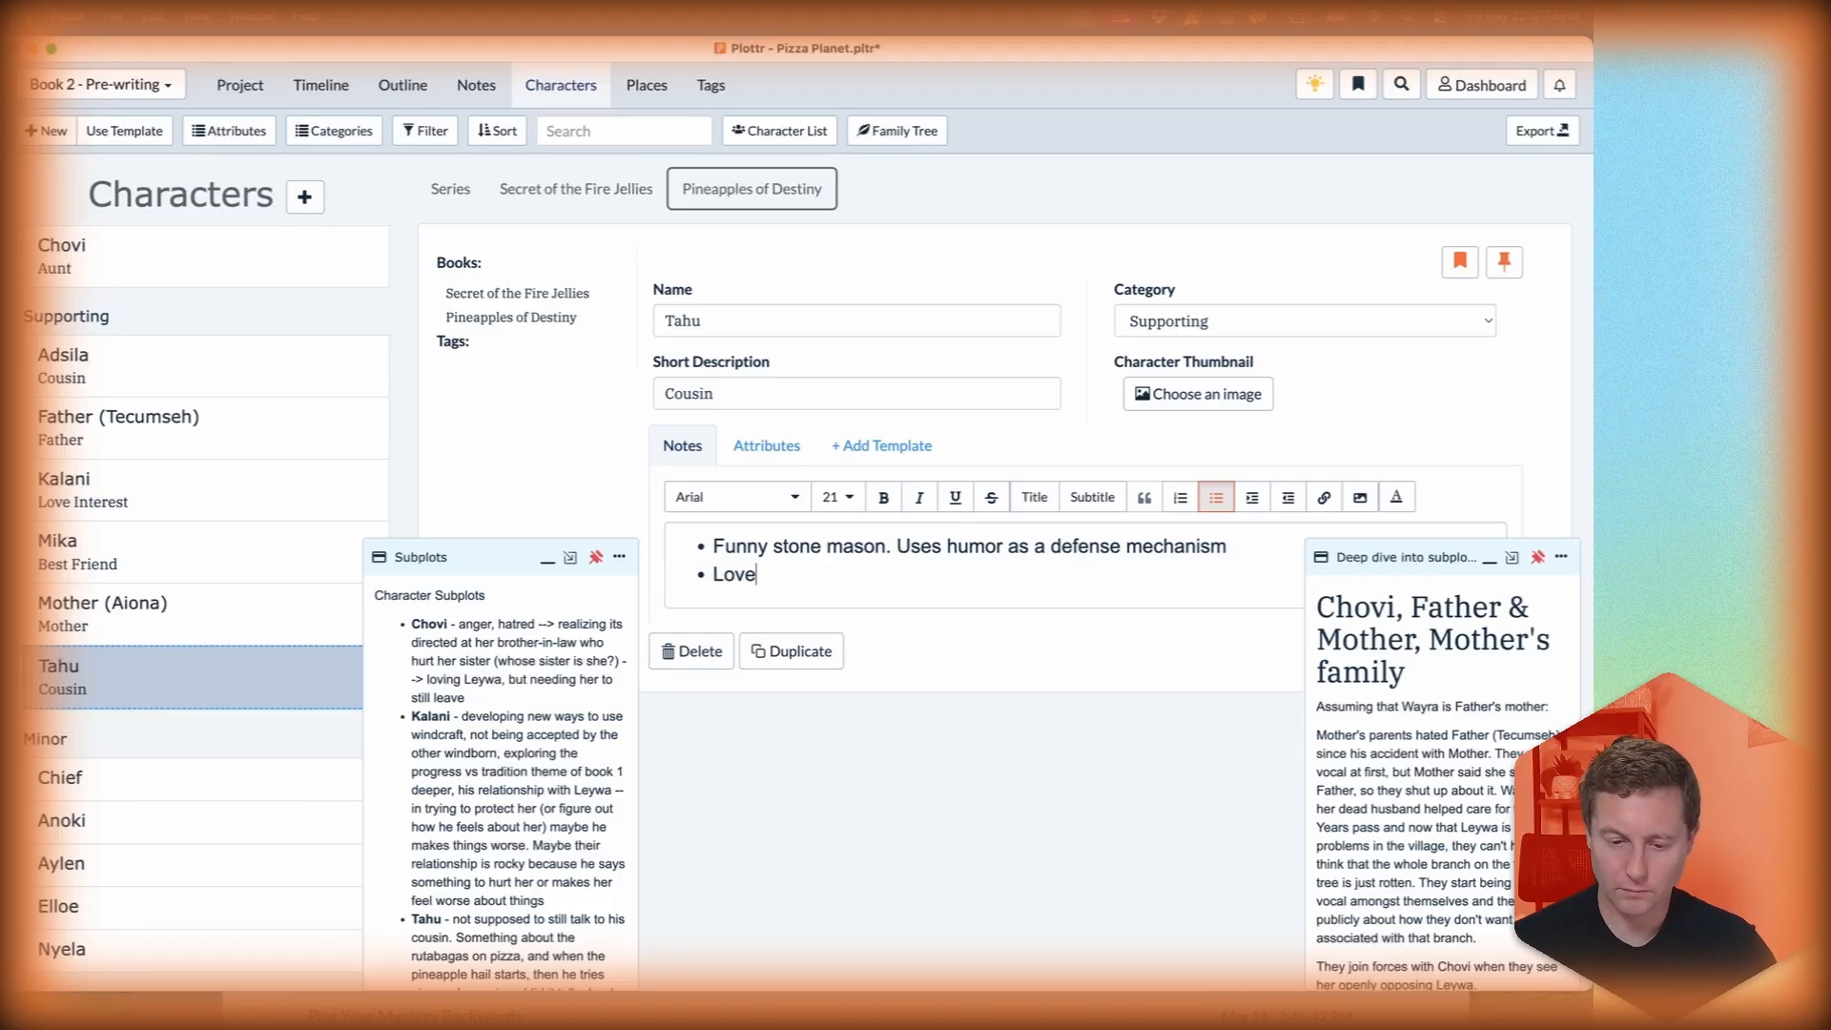
{"action": "type", "text": " his cousin, but he's hurt after he helped her"}
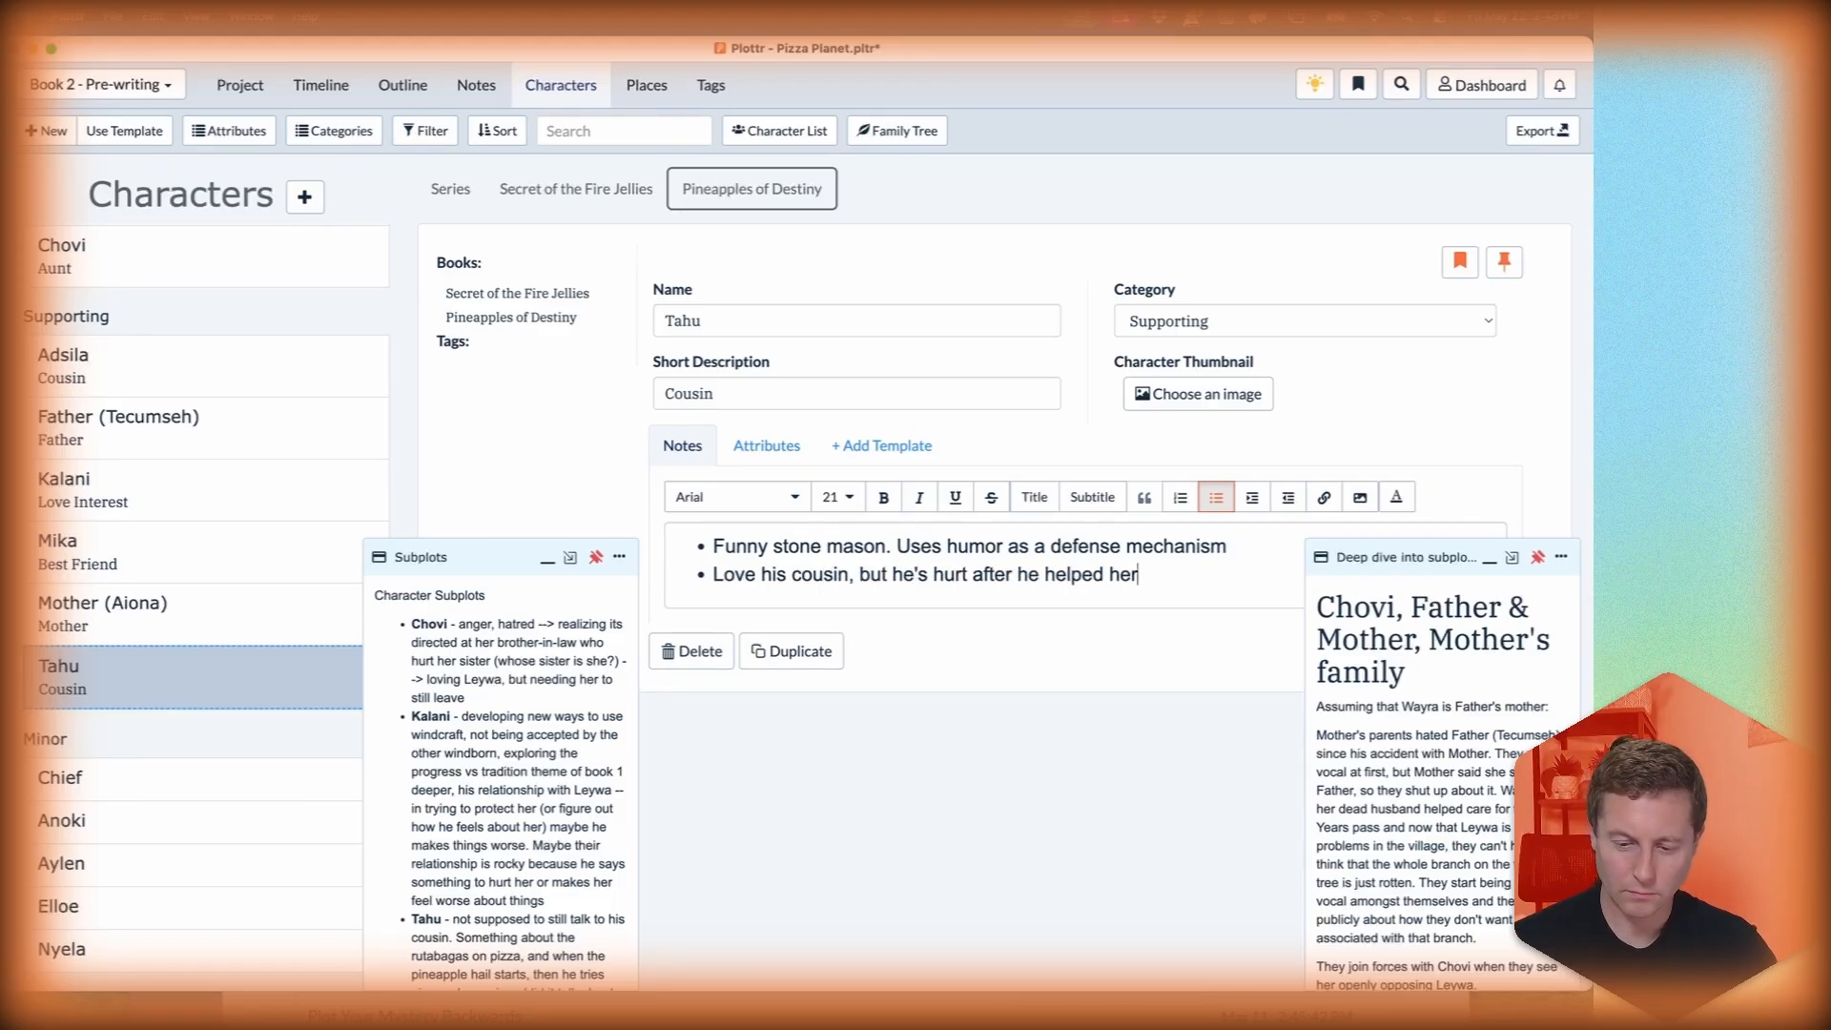
{"action": "type", "text": " with the cheese making and she wanted all the credit, and even forced him to tell the village"}
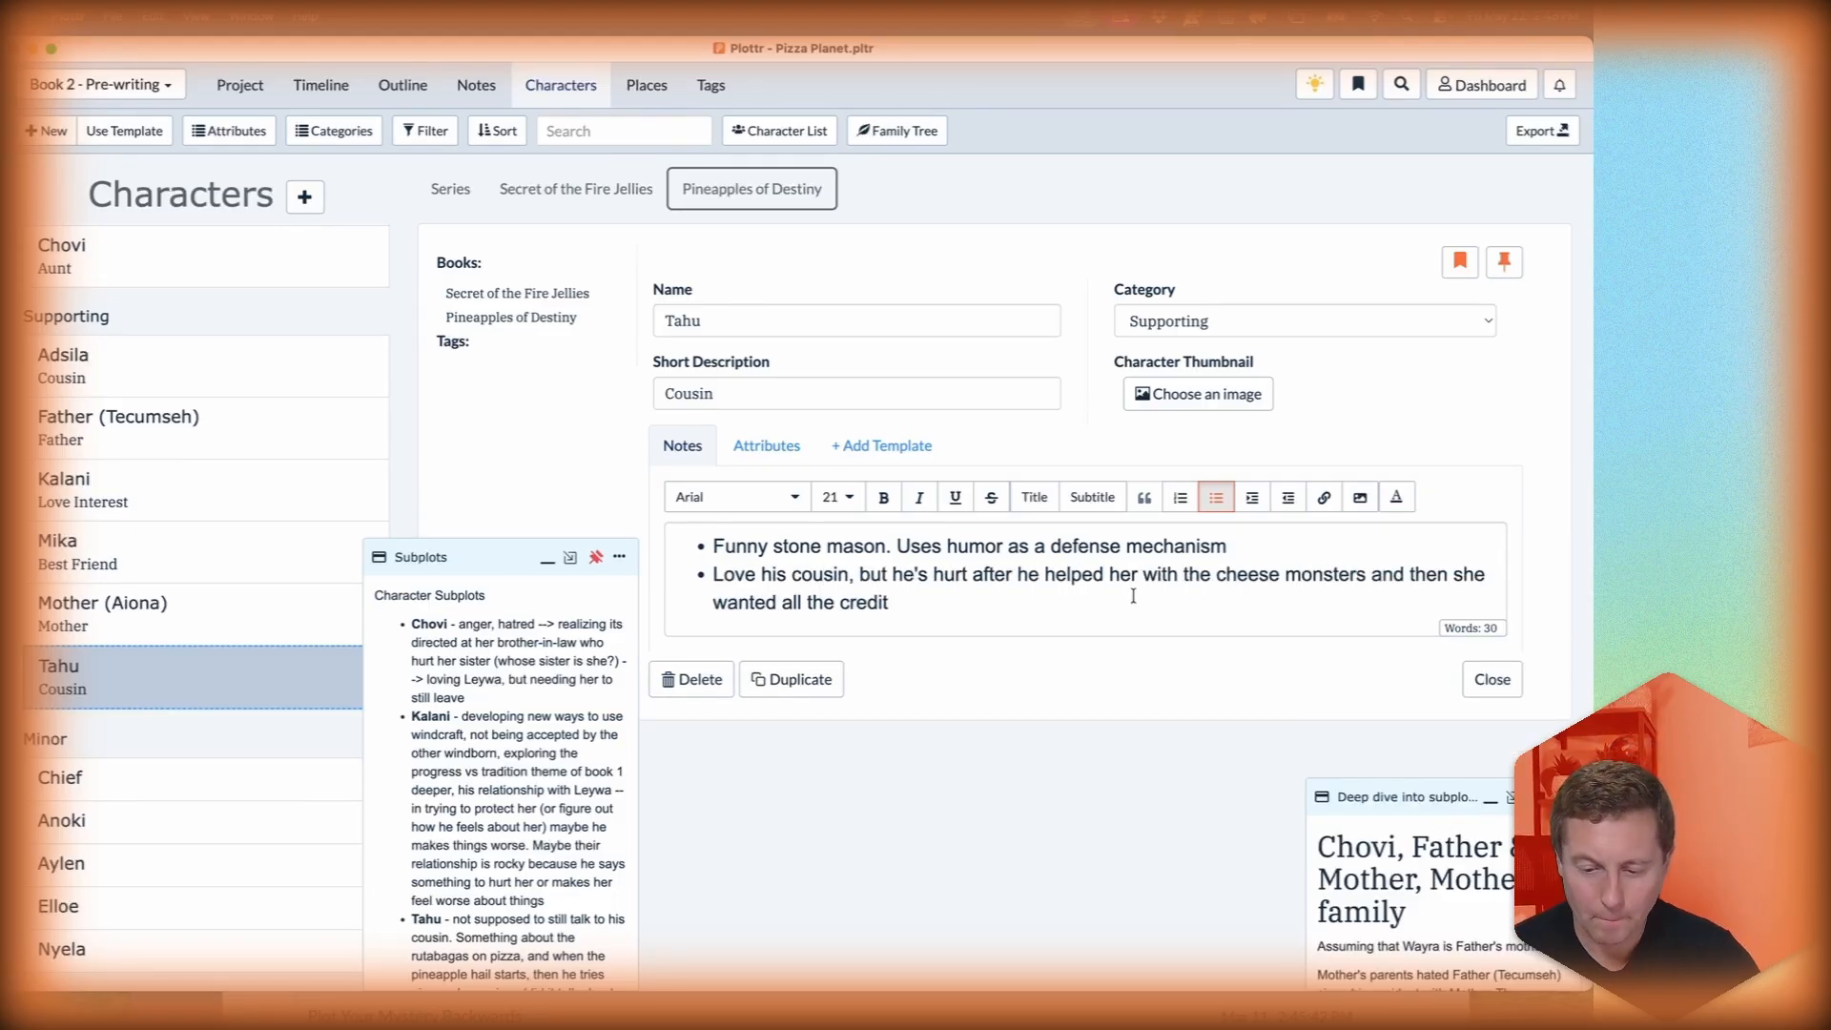
Append "Likes food and praise" to the stone mason bullet and correct "Love" to "Loves" in the cousin bullet.
{"action": "left_click", "coordinate": [1238, 554]}
{"action": "type", "text": ". Likes food and praise"}
{"action": "left_click", "coordinate": [770, 574]}
{"action": "type", "text": "s"}
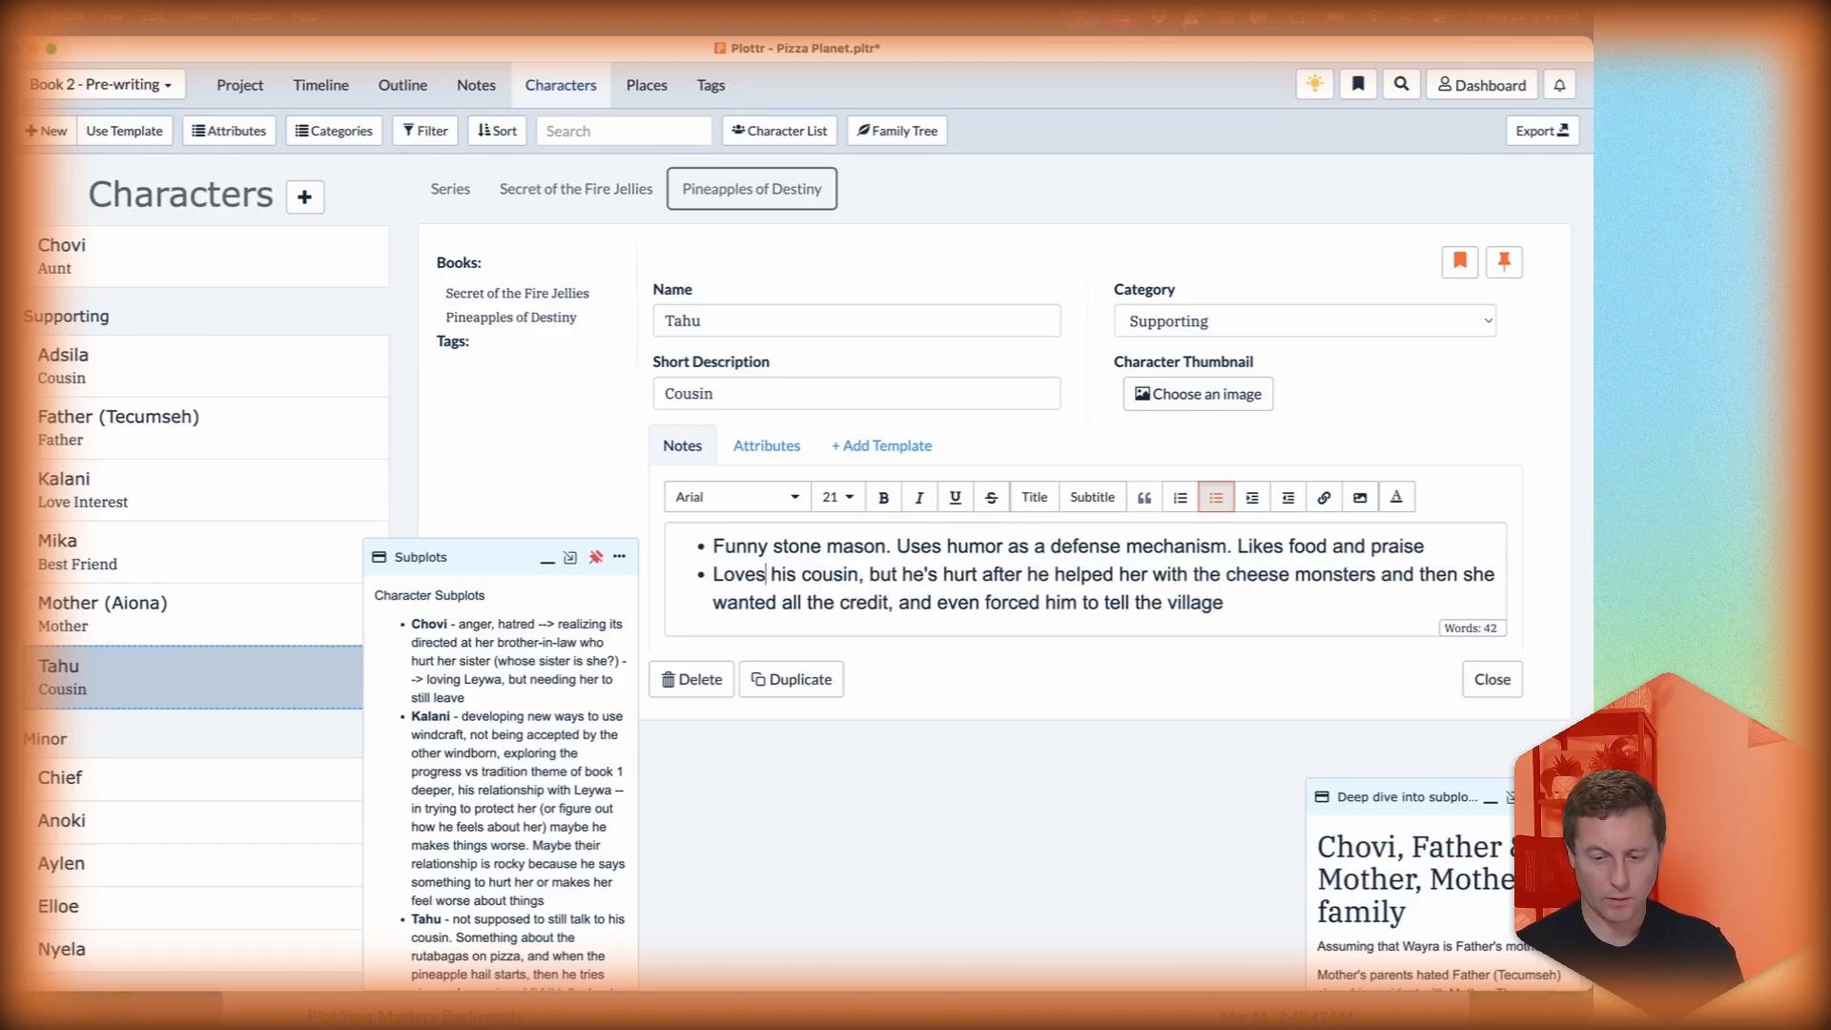
Finish the cousin bullet with him denying his part, deserving some credit but letting her have this one; italicize "did" and remove the comma after "something".
{"action": "key", "text": "super+Down"}
{"action": "type", "text": "that he didn't do anything. He did do something, and deserves some of the credit, but he's going to let her have this one"}
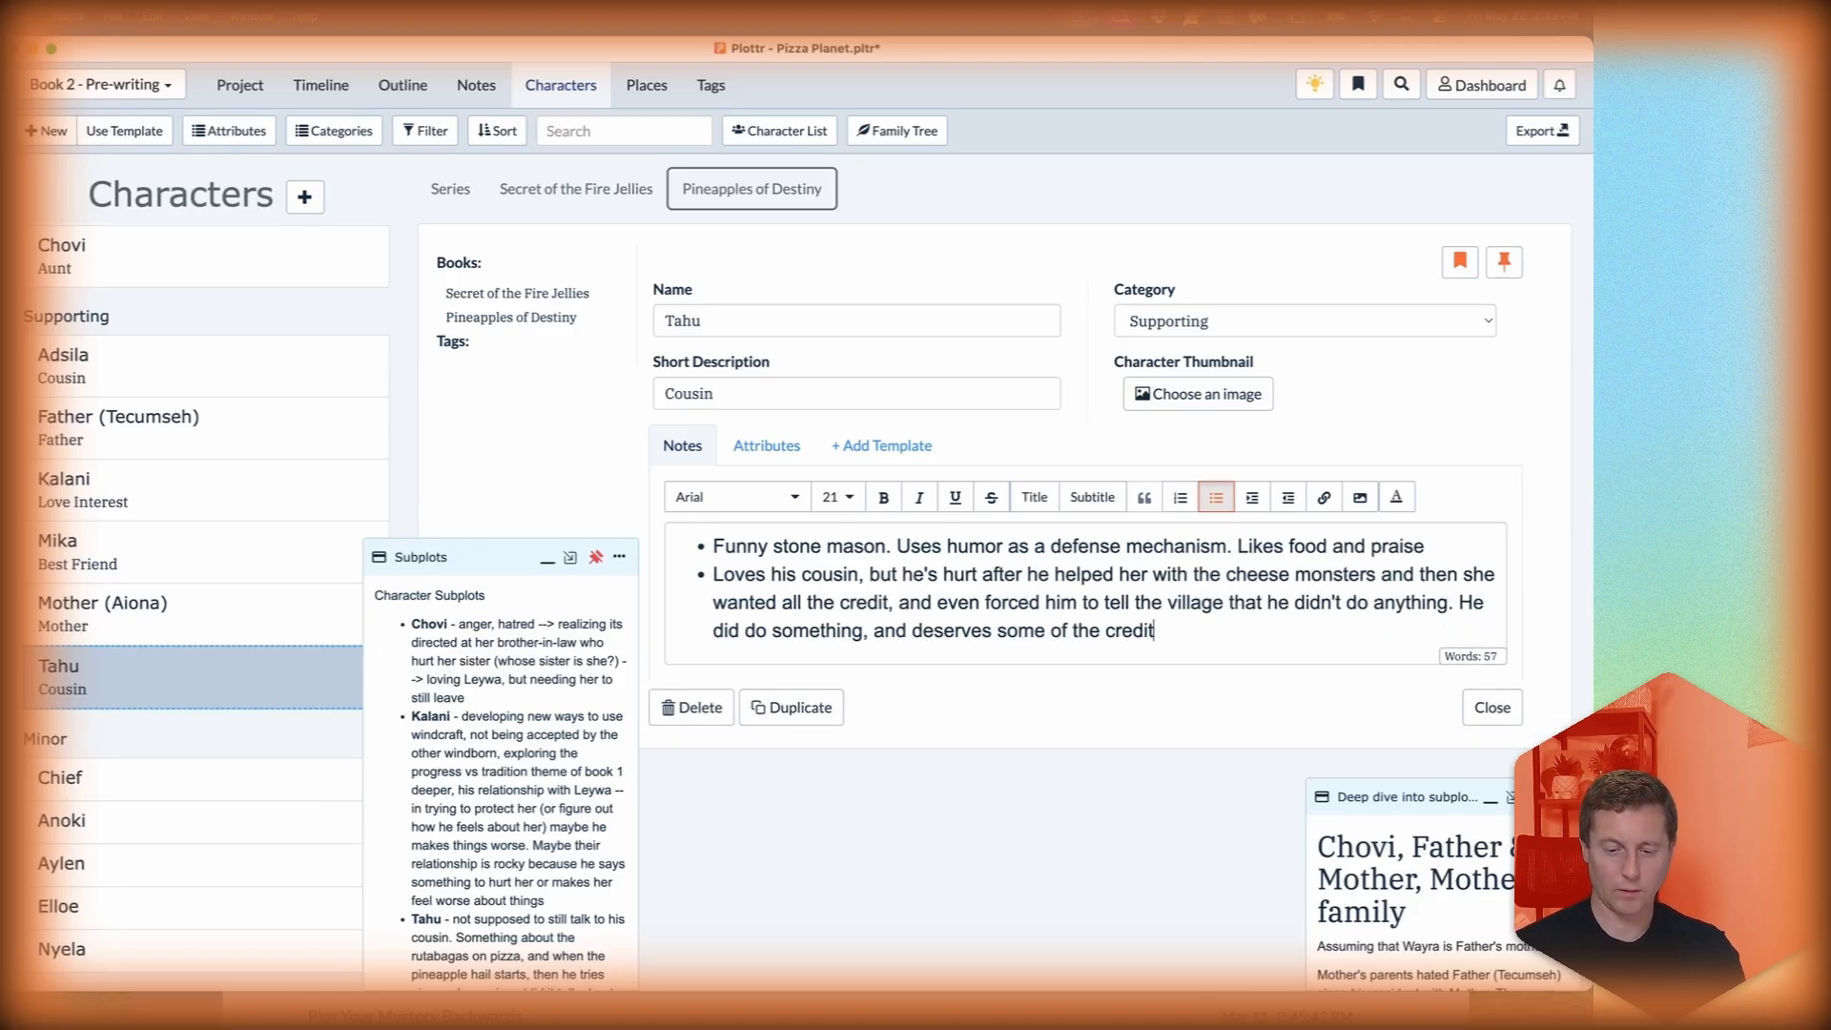
{"action": "key", "text": "Return"}
{"action": "double_click", "coordinate": [727, 631]}
{"action": "key", "text": "super+i"}
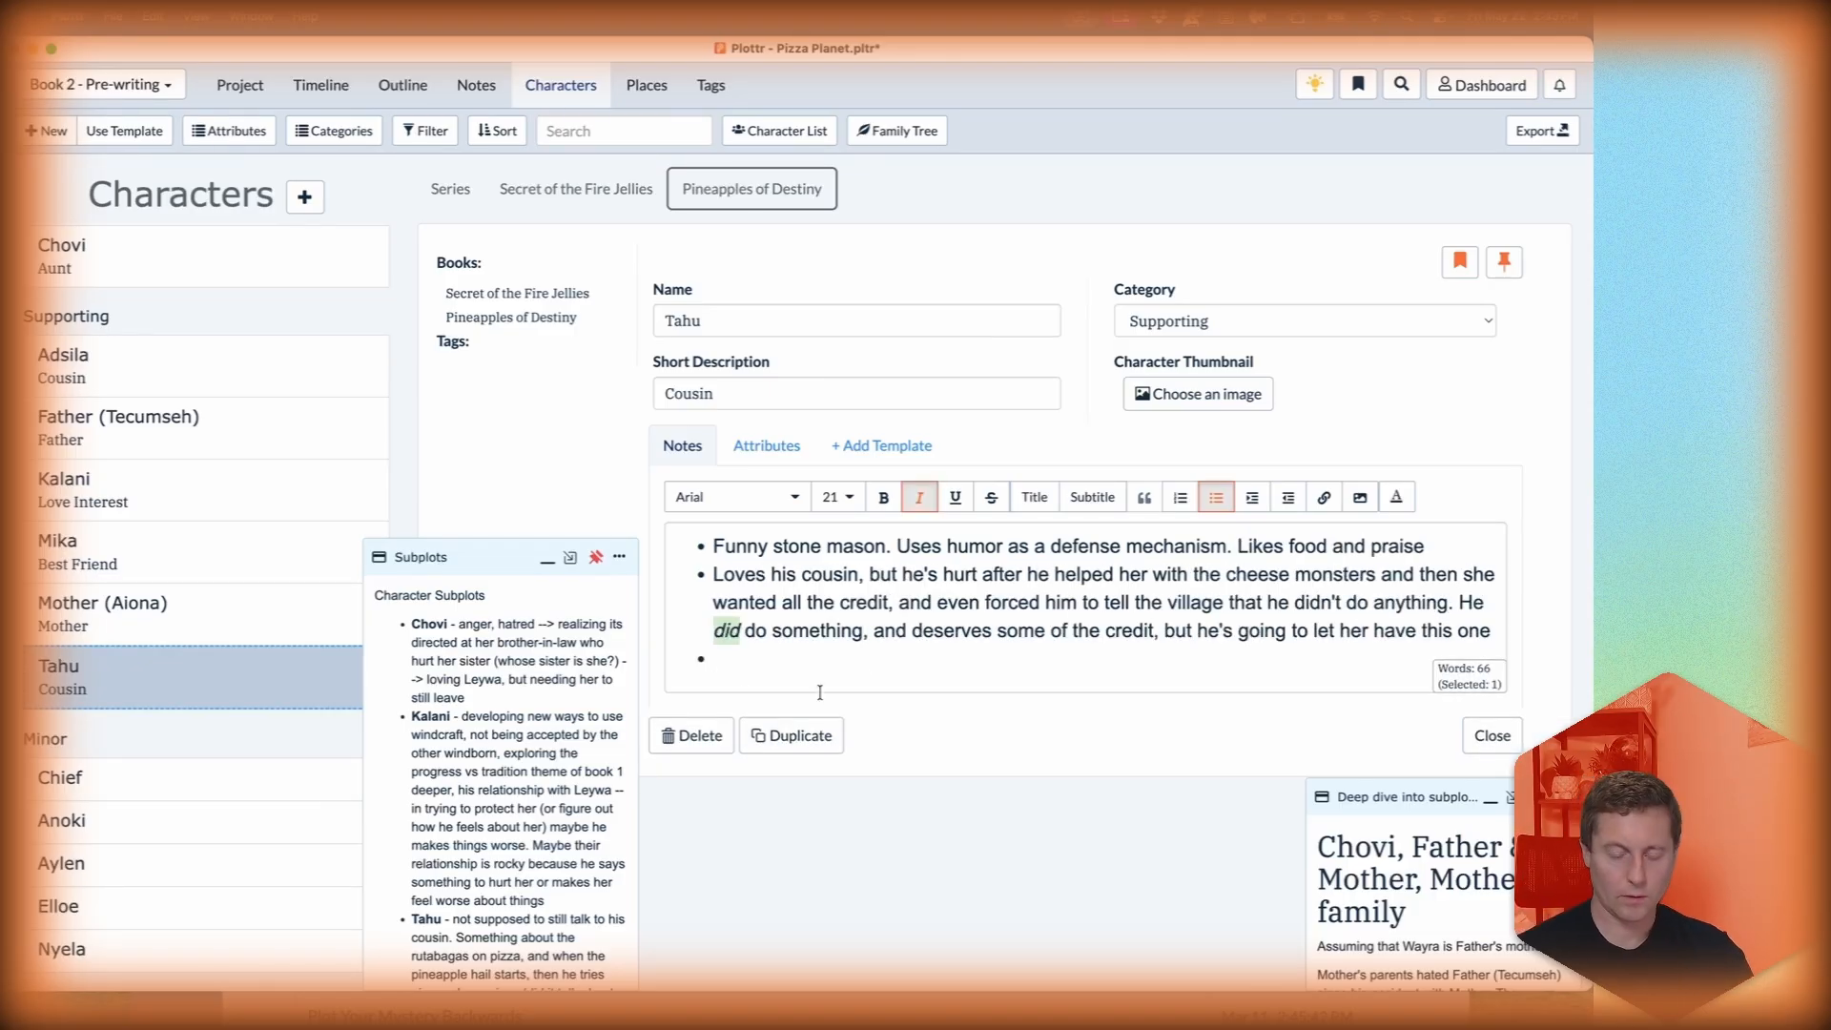
{"action": "left_click", "coordinate": [867, 632]}
{"action": "key", "text": "BackSpace"}
Add bullets on Chovi forbidding contact with Leywa and on him being tasked with helping Kalani remove the rutabagas and pineapples piling up in the village.
{"action": "left_click", "coordinate": [811, 659]}
{"action": "type", "text": "Then his mother (Chovi) tells him they are not allowed to talk to Leywa or hang out anymore"}
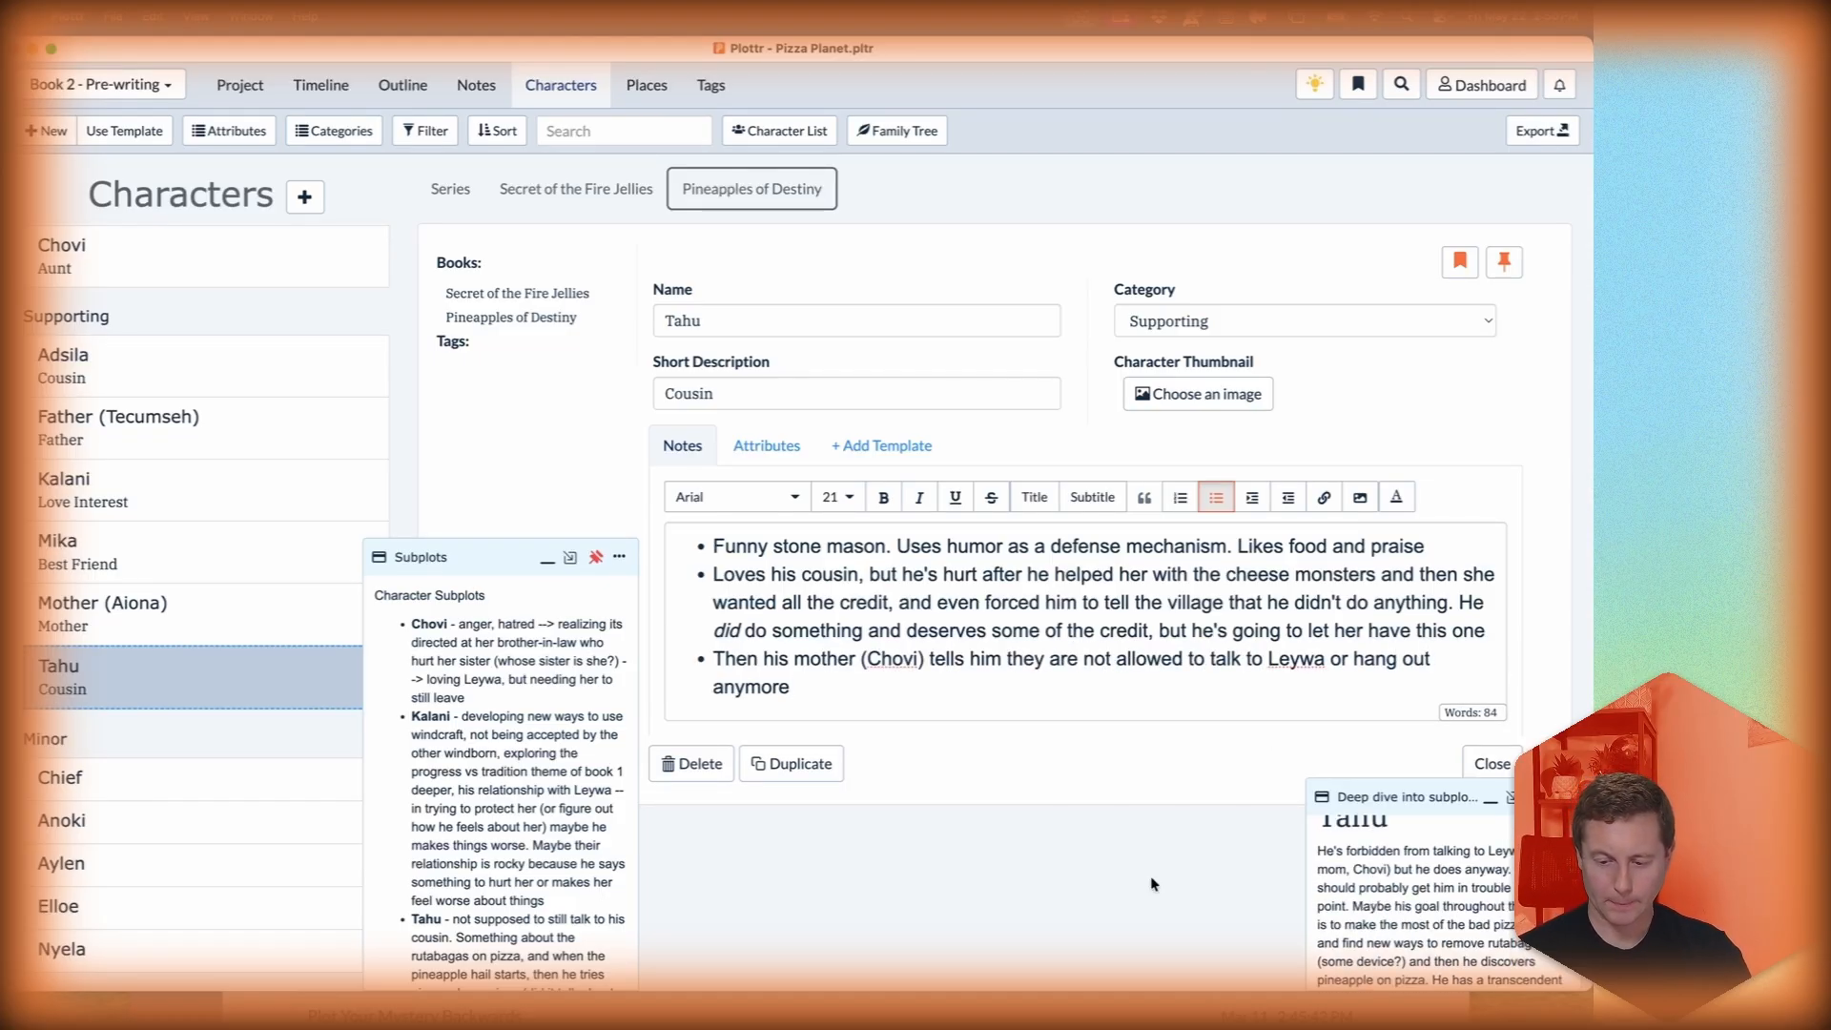
{"action": "key", "text": "Return"}
{"action": "type", "text": "He's been tasked with helping Kalani remove rutabagas from the village (they are starting to"}
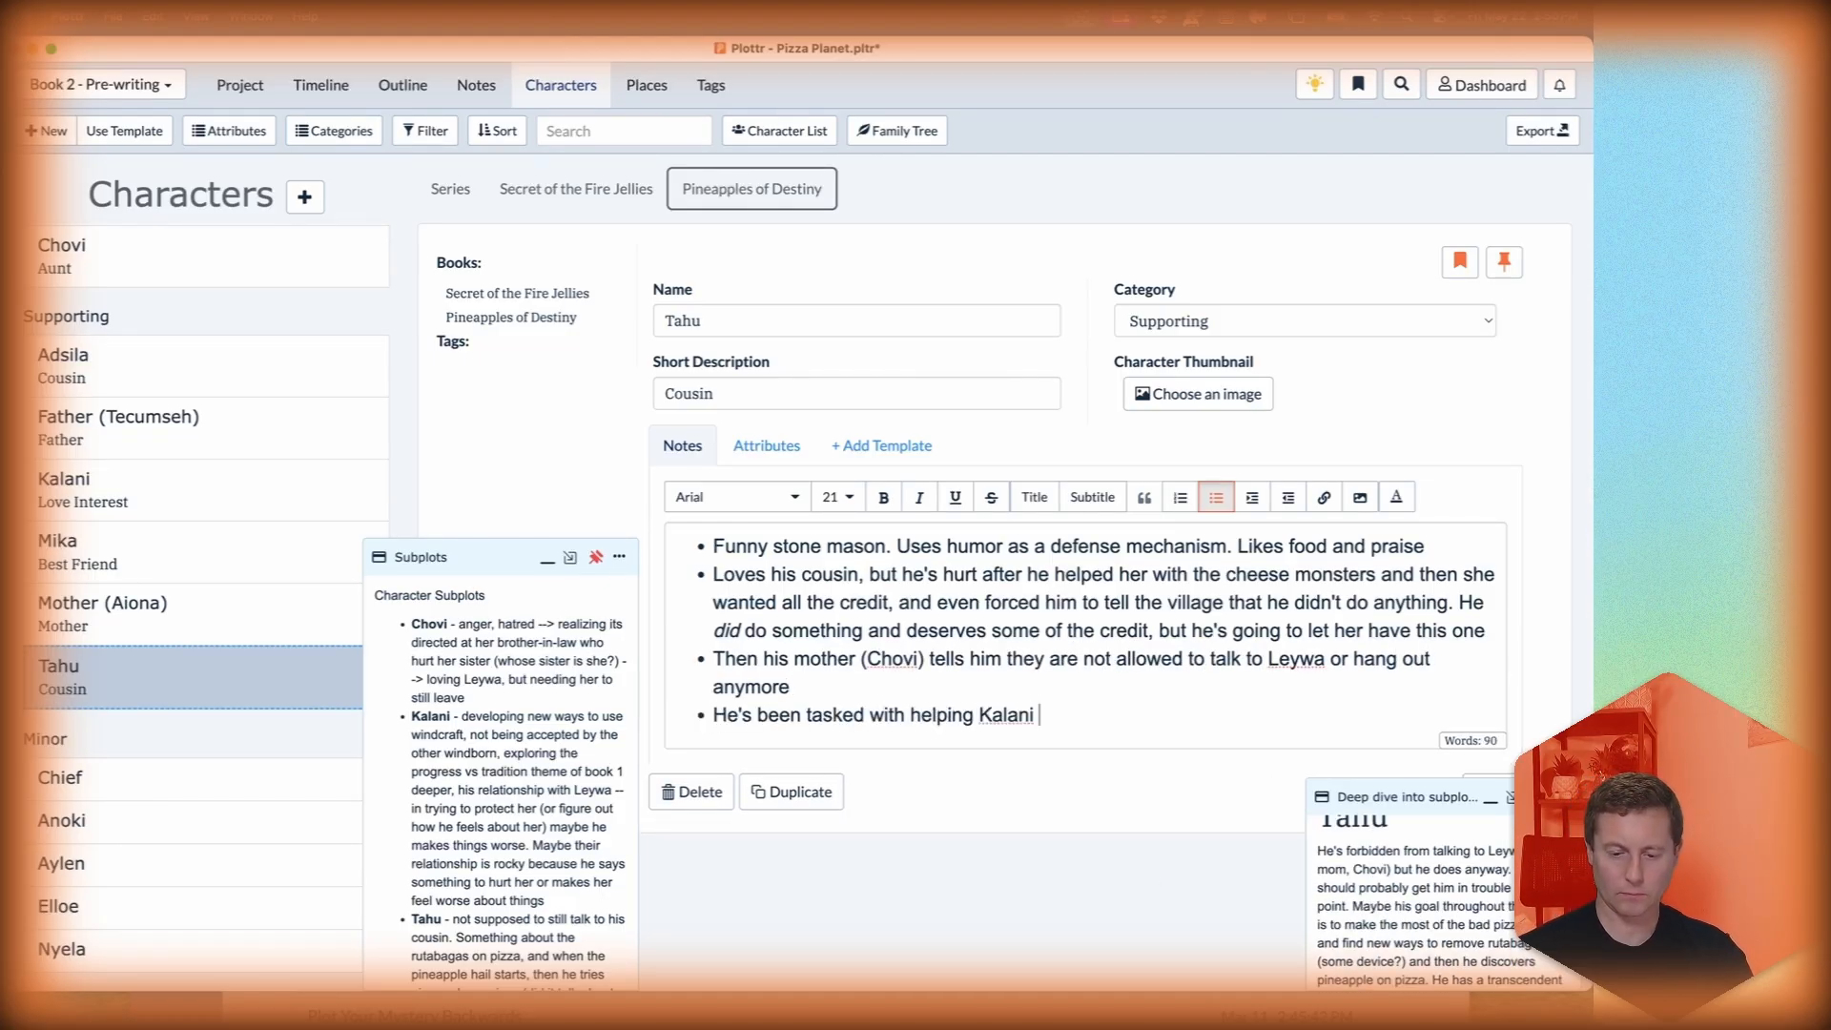
{"action": "type", "text": "and pineapples from the village (they are starting to pile up"}
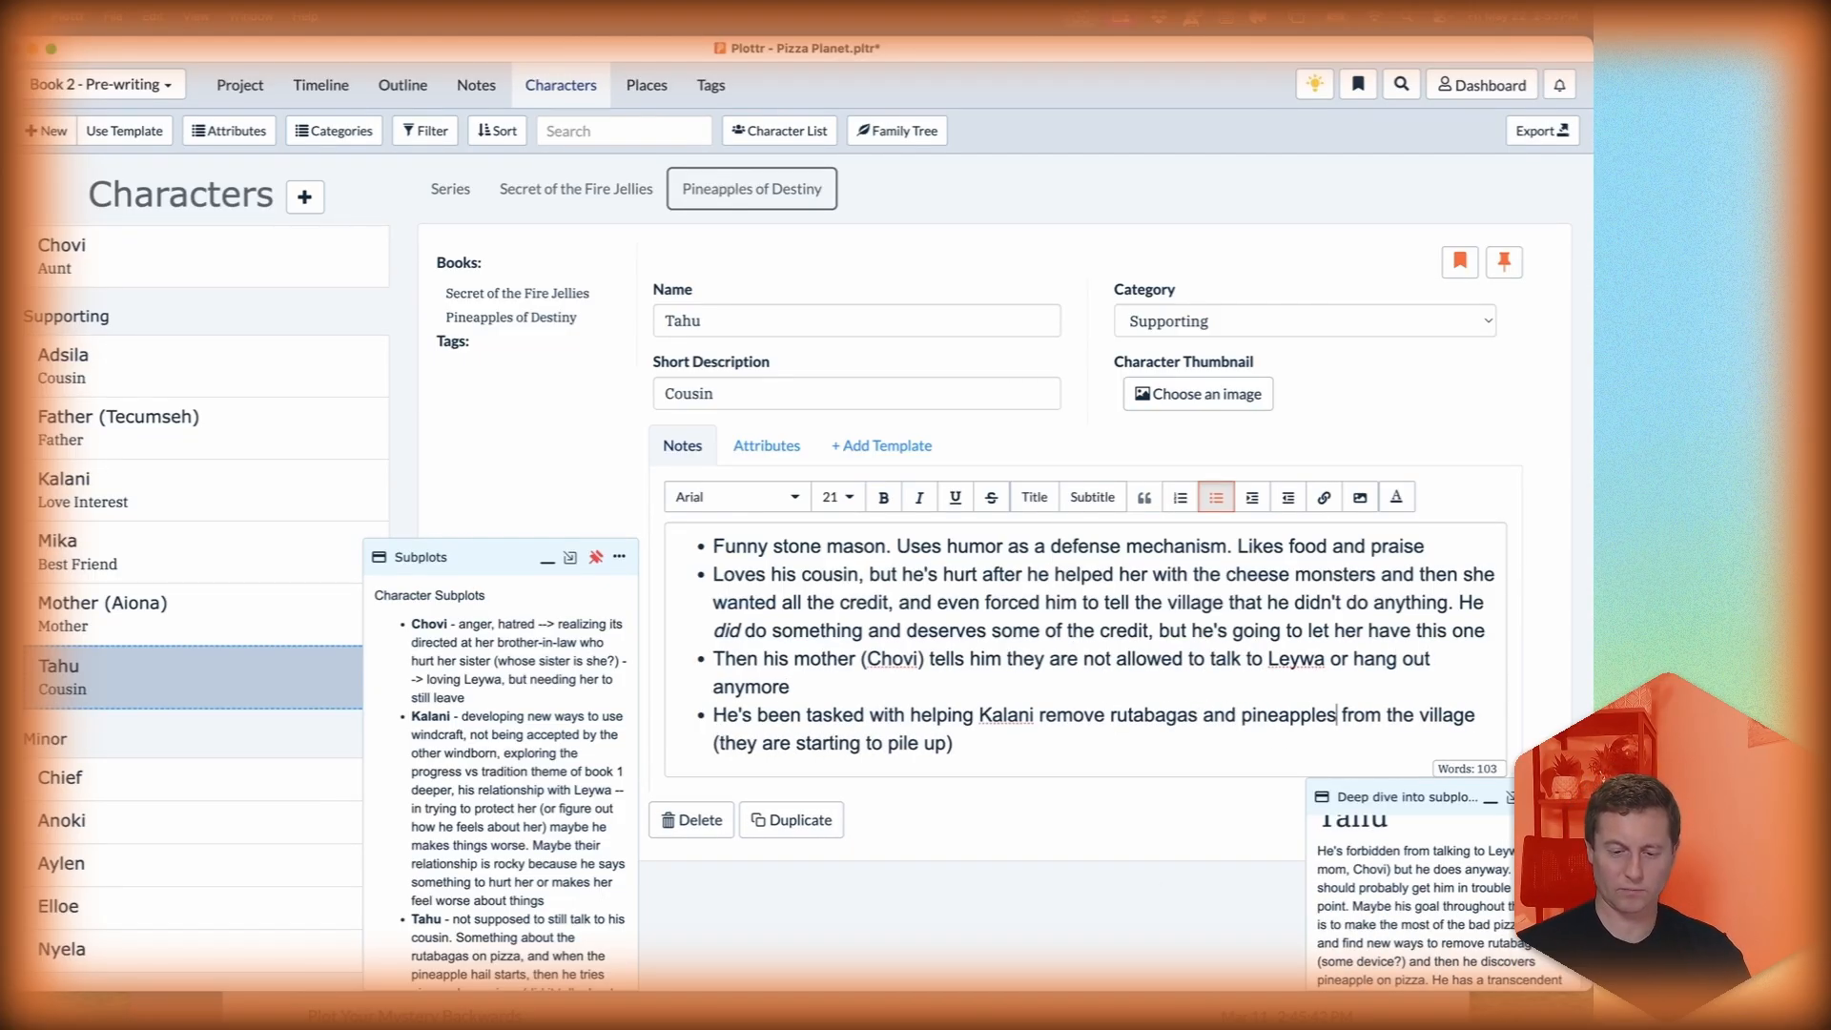
Add a bullet: "He ends up liking rutabagas on pizza, but he can't eat them all himself".
{"action": "key", "text": "Down"}
{"action": "scroll", "coordinate": [1407, 873], "scroll_direction": "down", "scroll_amount": 1}
{"action": "key", "text": "Return"}
{"action": "type", "text": "He ends up liking rutabagas on pizza, but he can't eat them all himself"}
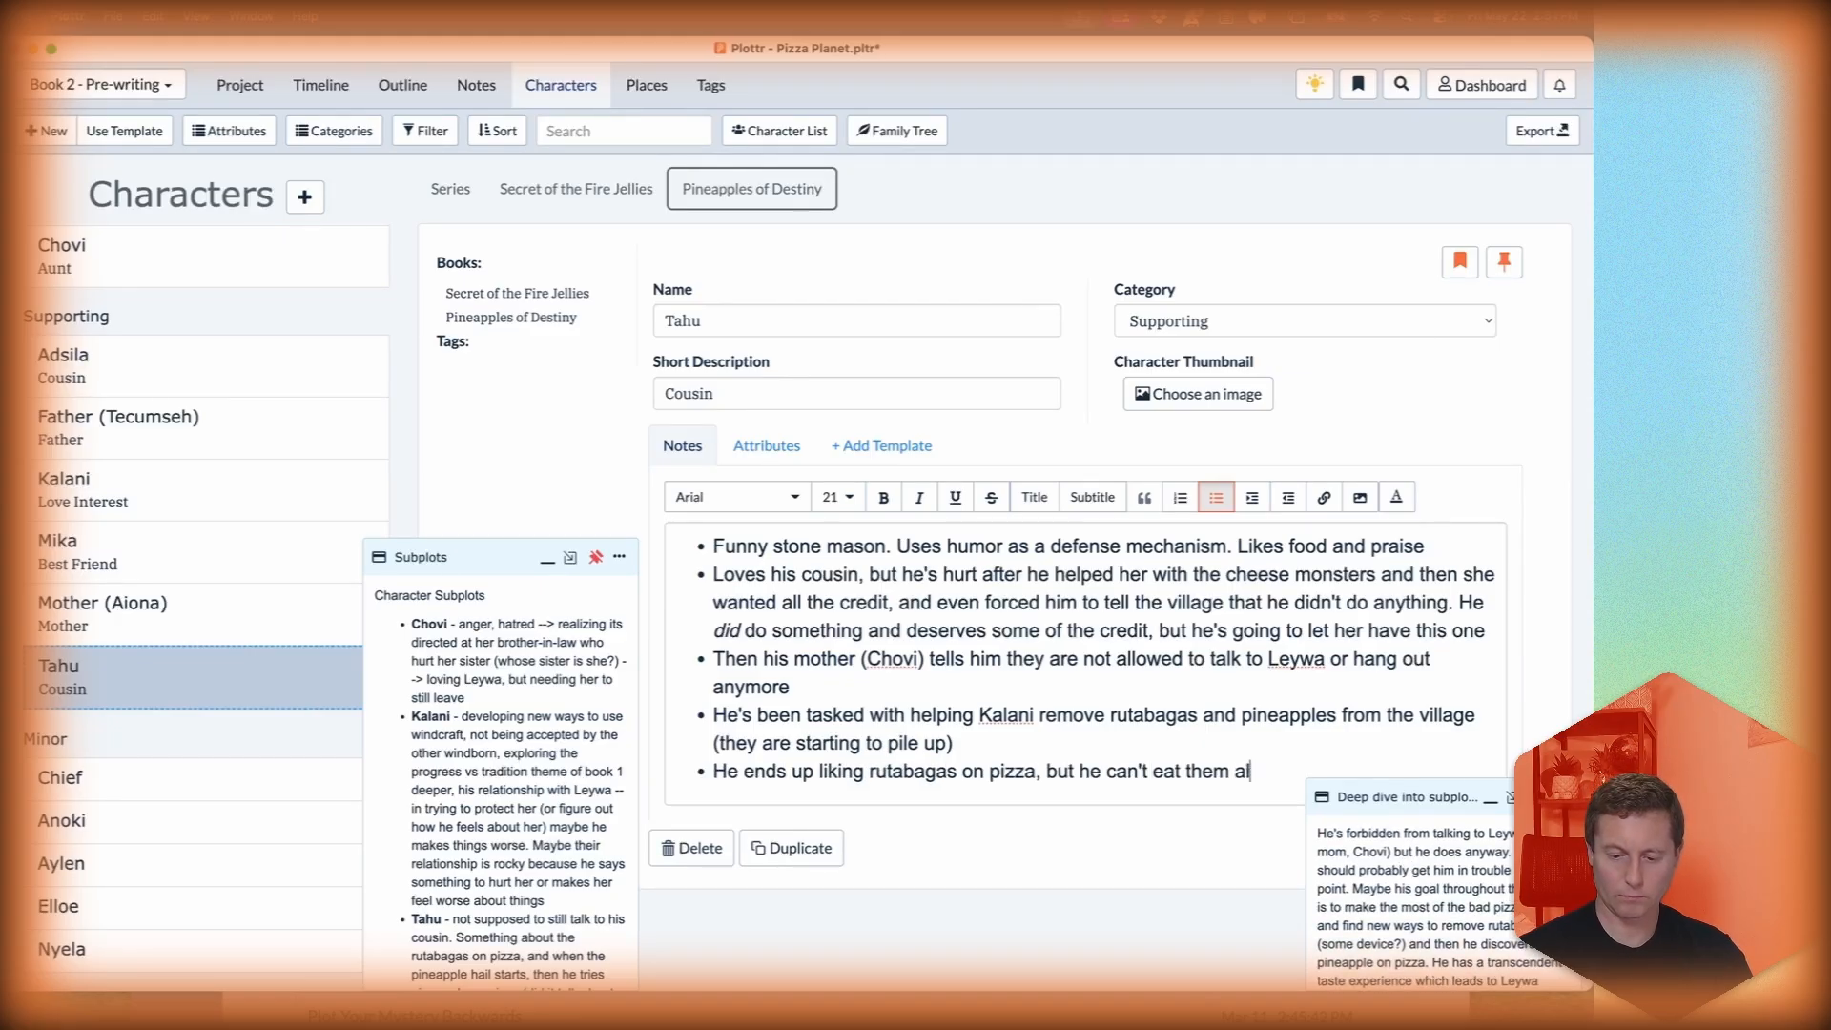
Add a bullet that he discovers pineapple on pizza and has a transcendent taste experience, correcting the spelling of "transcendent".
{"action": "key", "text": "Return"}
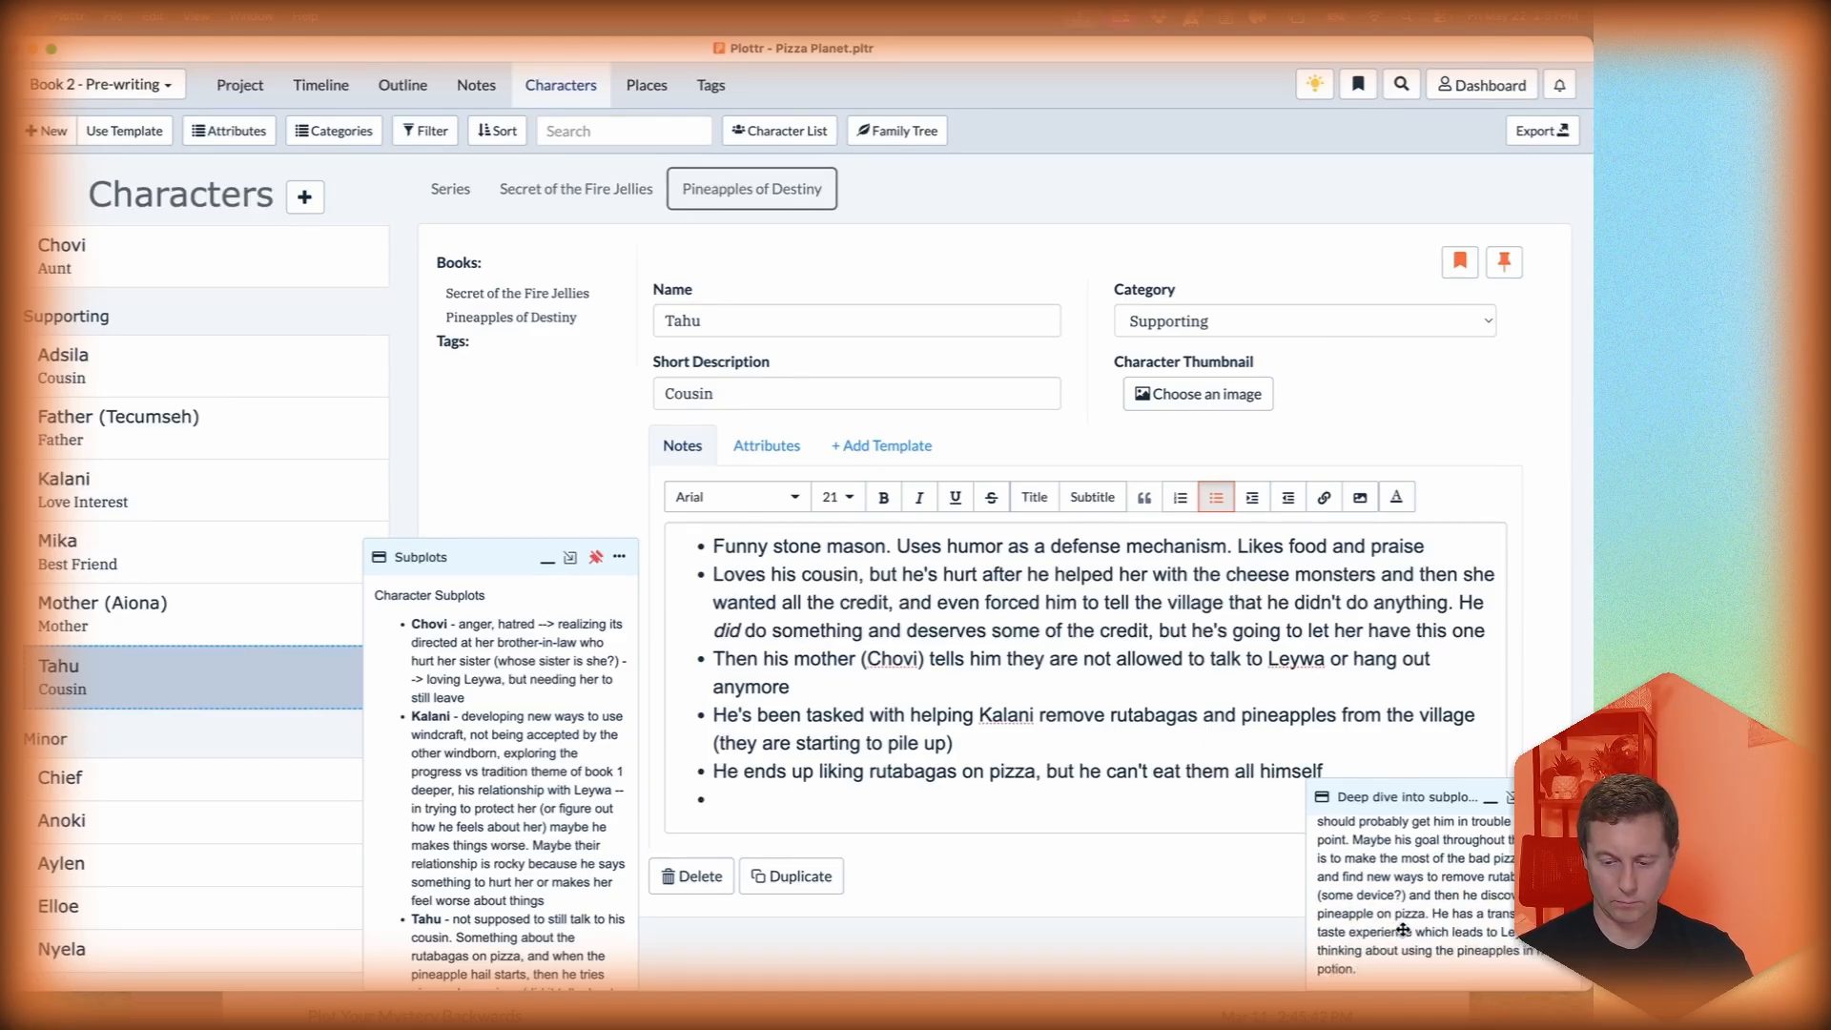
{"action": "type", "text": "He discovers pineapple on pizza, has a transcendant taste experience"}
{"action": "scroll", "coordinate": [1394, 923], "scroll_direction": "down", "scroll_amount": 3}
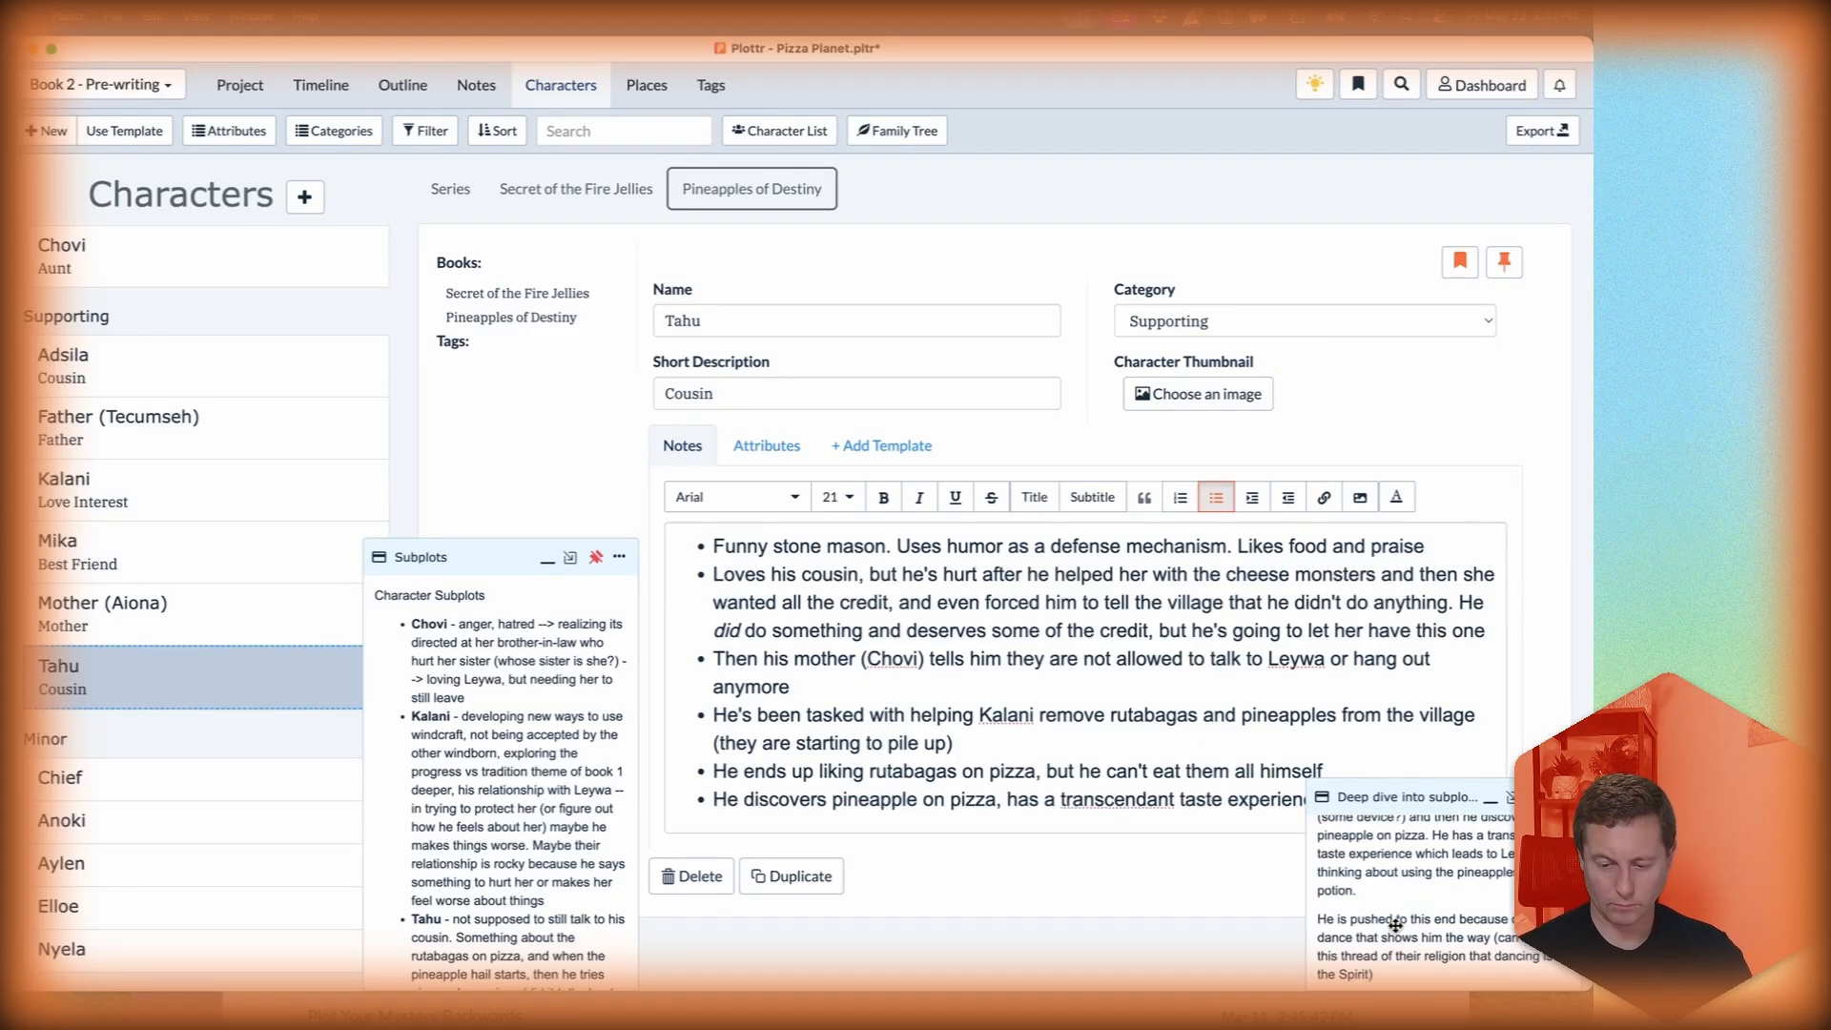
{"action": "right_click", "coordinate": [1111, 811]}
{"action": "key", "text": "Escape"}
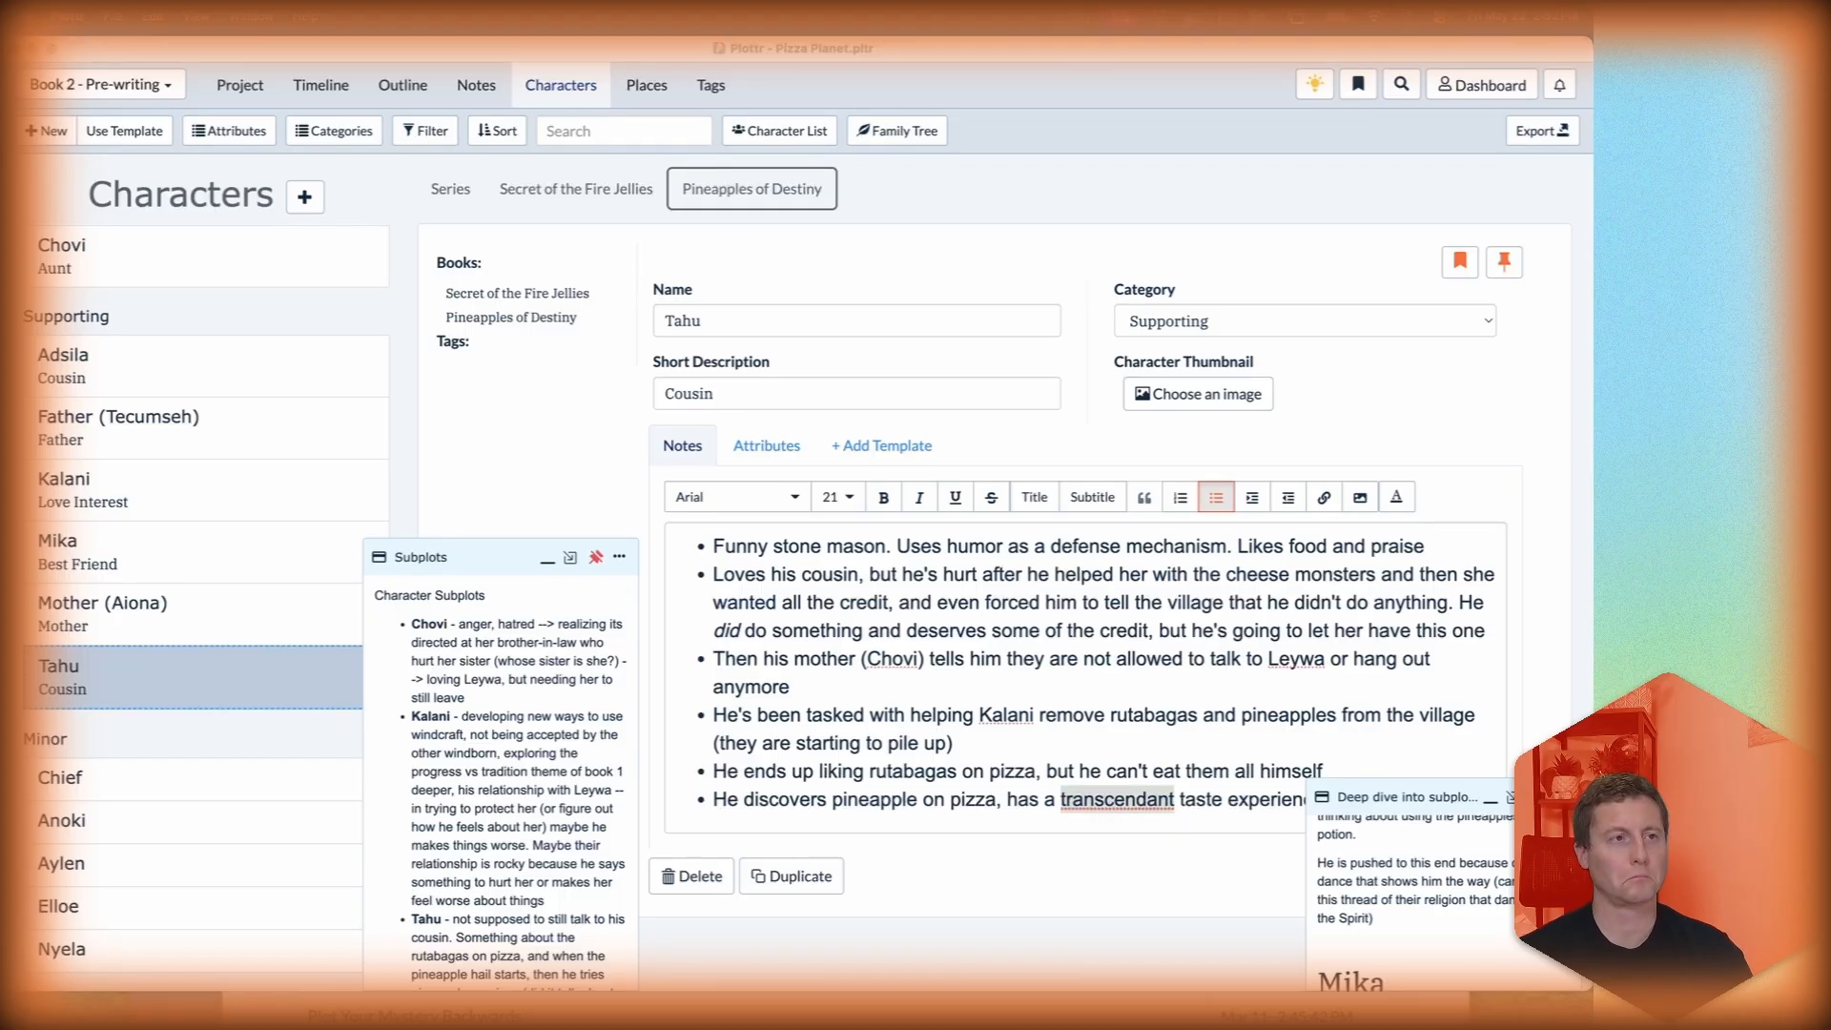
{"action": "left_click", "coordinate": [1151, 828]}
Insert a bullet above the rutabaga-removal task: "He does a dance that tells him to leave being a stone mason for a time and instead to".
{"action": "left_click", "coordinate": [791, 686]}
{"action": "key", "text": "Return"}
{"action": "type", "text": "He does"}
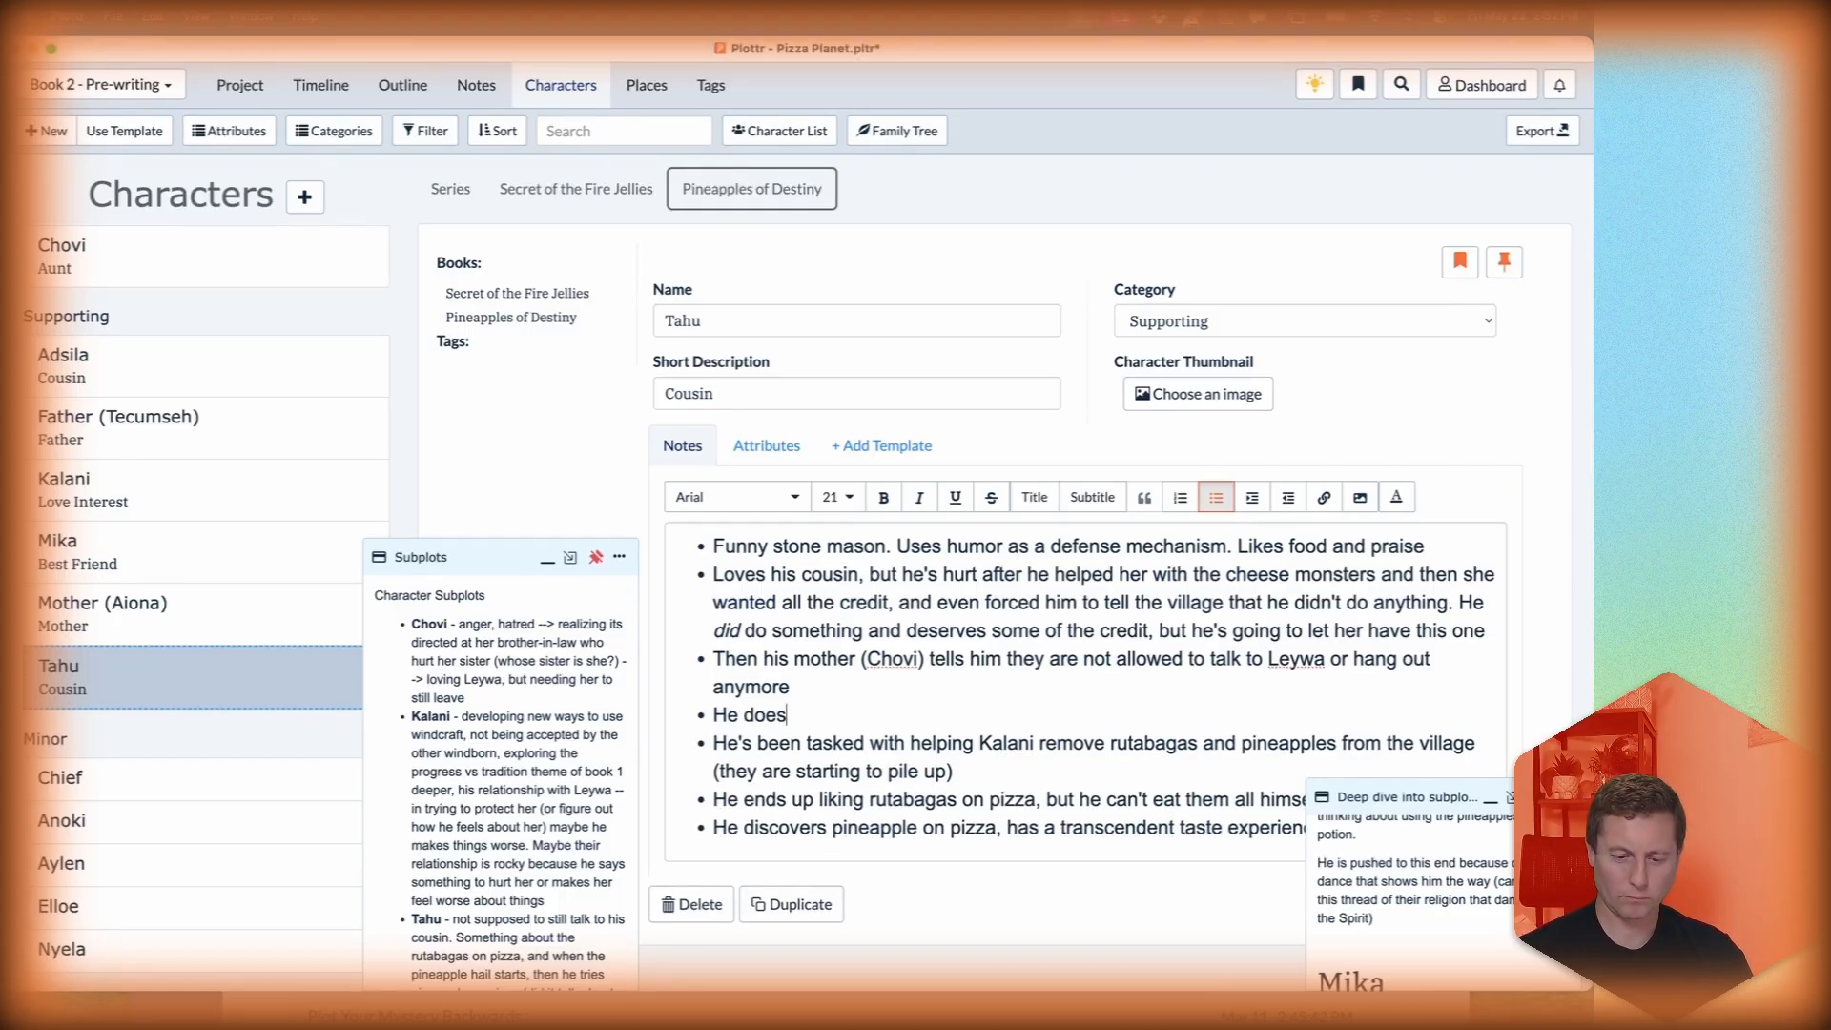
{"action": "type", "text": " a dance that tells him to leave being a stone mason for a time and instead to"}
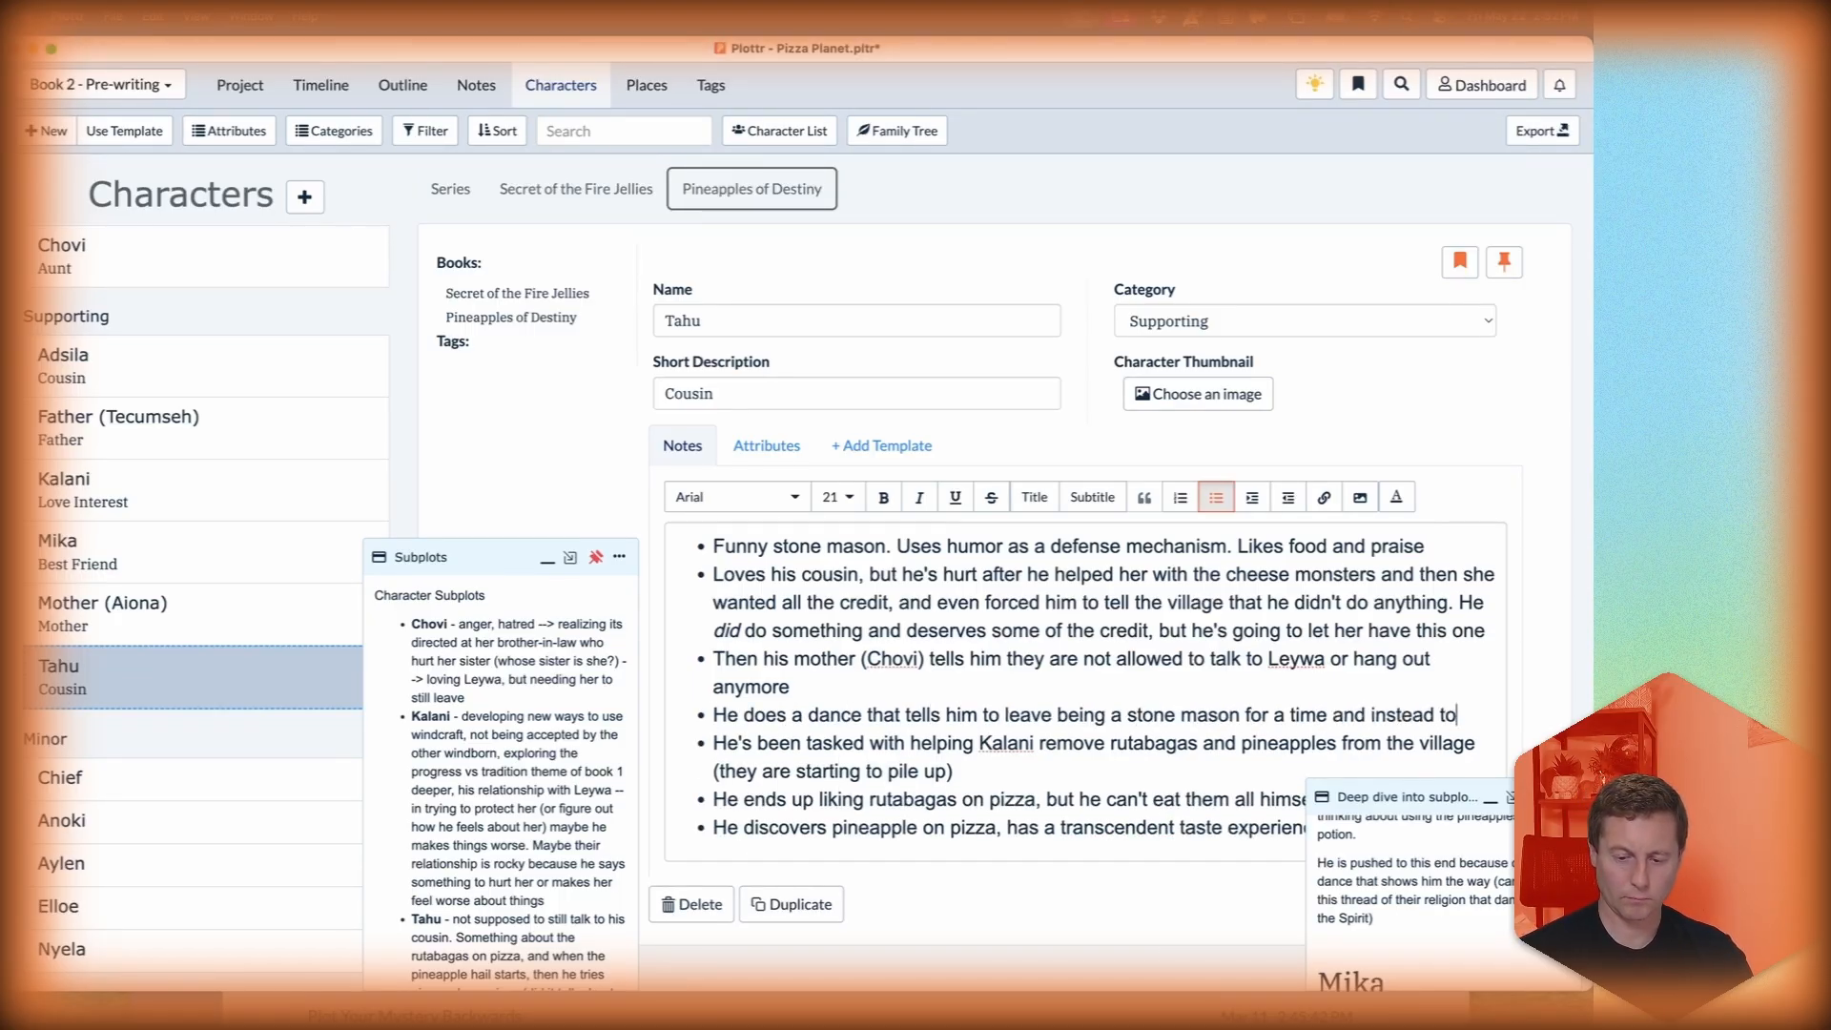
Merge the following bullet into the dance bullet, trimming its opening so the sentence continues "help Kalani remove rutabagas and pineapples from the village".
{"action": "key", "text": "Right"}
{"action": "key", "text": "shift+alt+Right"}
{"action": "key", "text": "shift+alt+Right"}
{"action": "key", "text": "shift+alt+Right"}
{"action": "key", "text": "shift+alt+Right"}
{"action": "key", "text": "BackSpace"}
{"action": "key", "text": "BackSpace"}
{"action": "key", "text": "alt+Right"}
{"action": "key", "text": "BackSpace"}
{"action": "key", "text": "BackSpace"}
{"action": "key", "text": "BackSpace"}
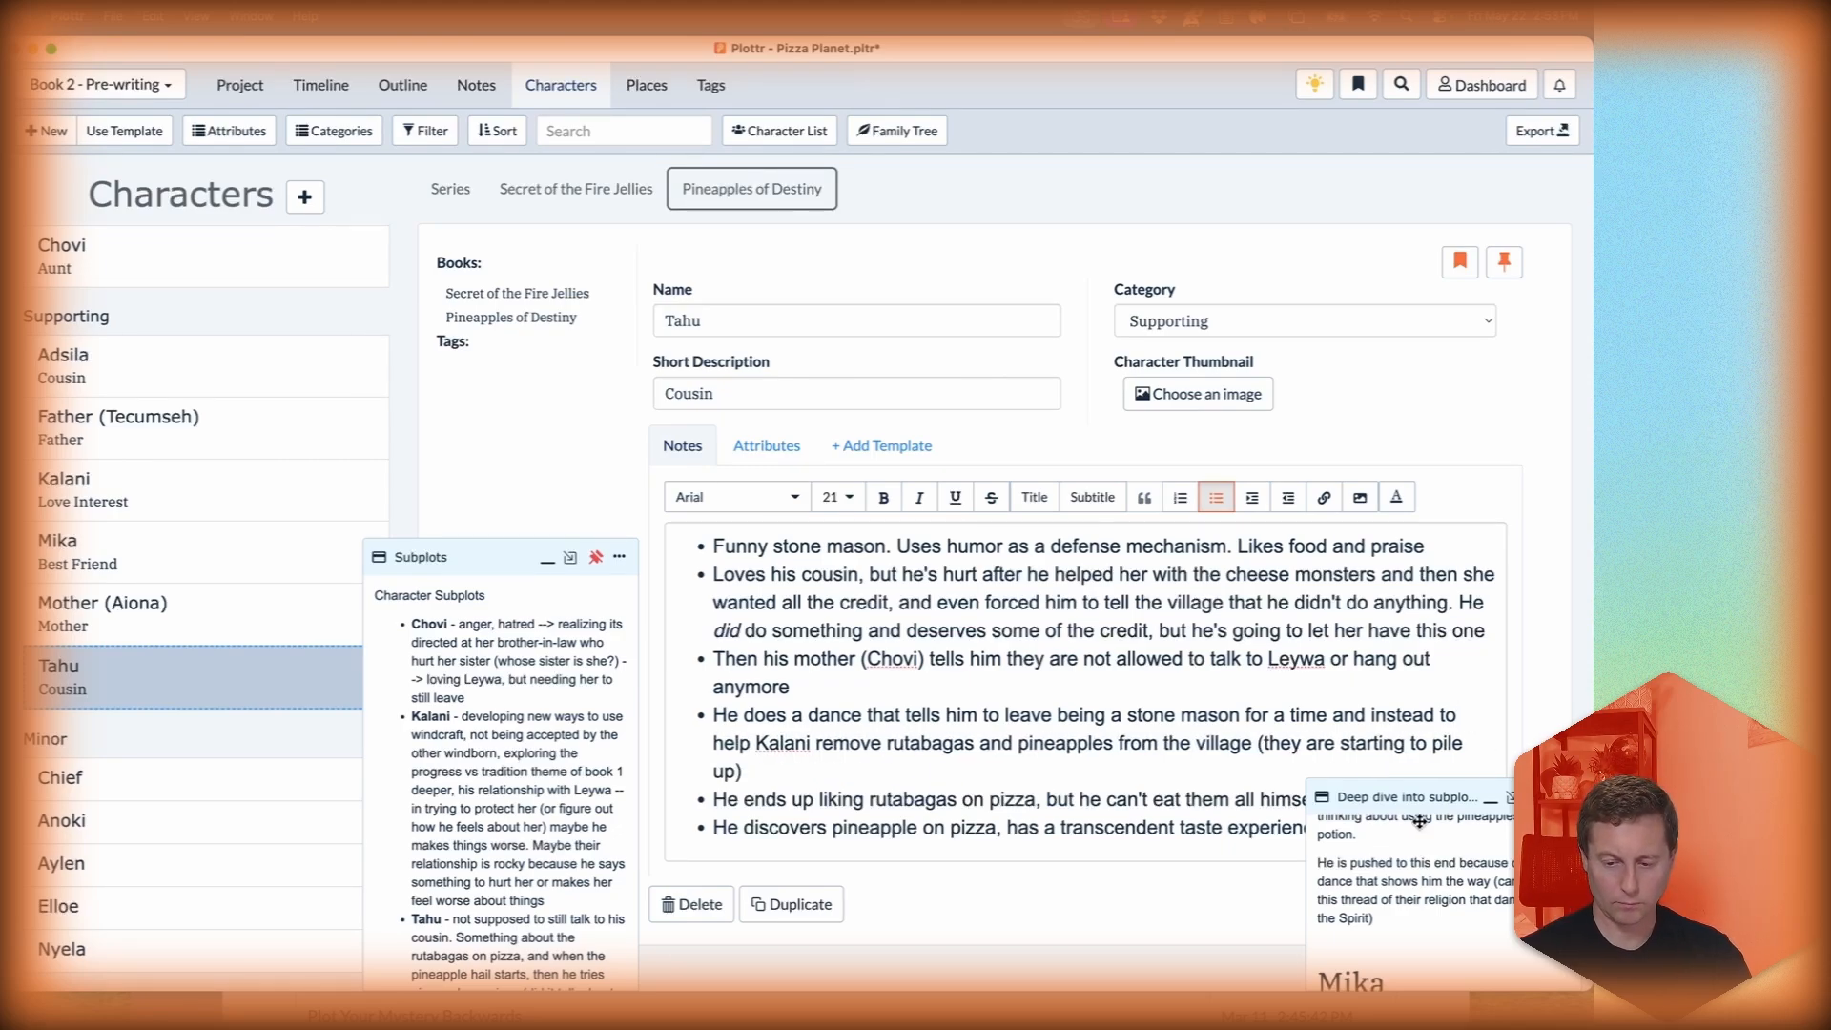
Finish editing Tahu's entry and move the pinned Deep dive and Subplots notes out of the way.
{"action": "left_click_drag", "start_coordinate": [1419, 800], "coordinate": [1394, 243]}
{"action": "left_click", "coordinate": [1490, 904]}
{"action": "scroll", "coordinate": [286, 372], "scroll_direction": "up", "scroll_amount": 2}
{"action": "left_click_drag", "start_coordinate": [450, 559], "coordinate": [518, 560]}
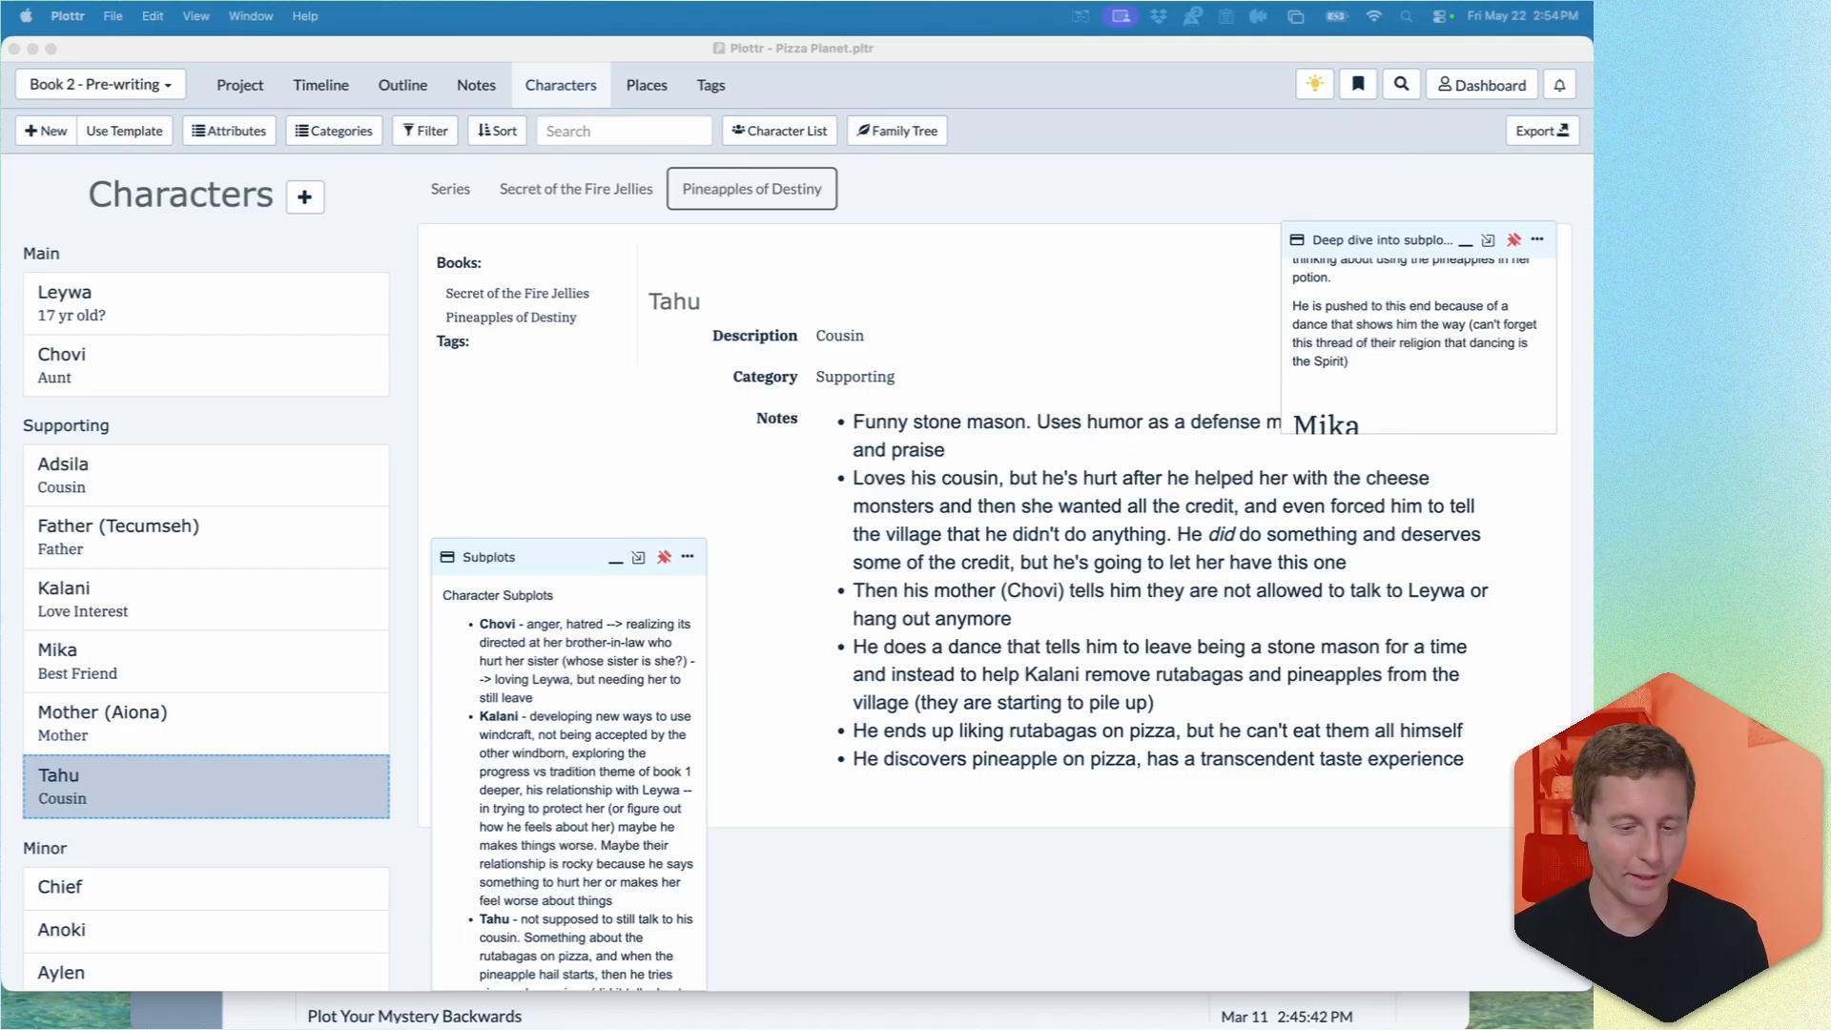
{"action": "left_click", "coordinate": [937, 897]}
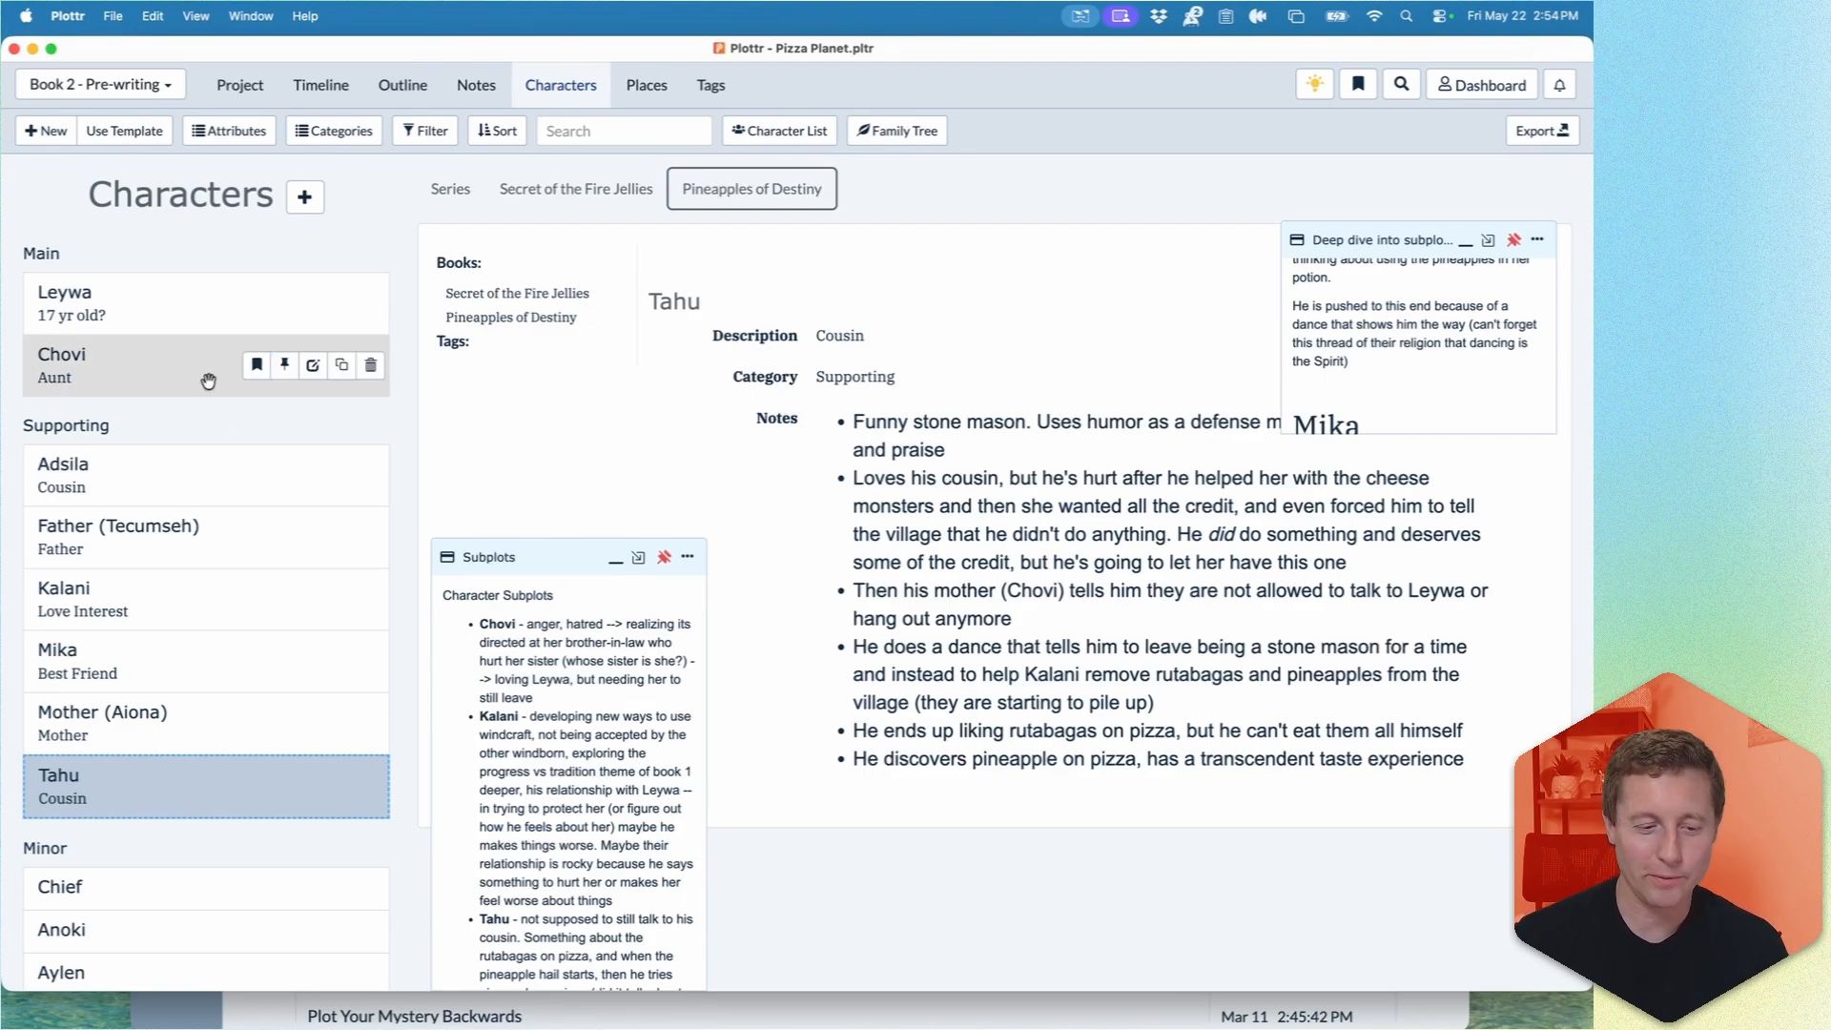
Review the Pineapples of Destiny bios of Chovi, Father (Tecumseh) and Mother (Aiona), moving the Deep dive note off the text and scrolling to its family section.
{"action": "left_click", "coordinate": [178, 377]}
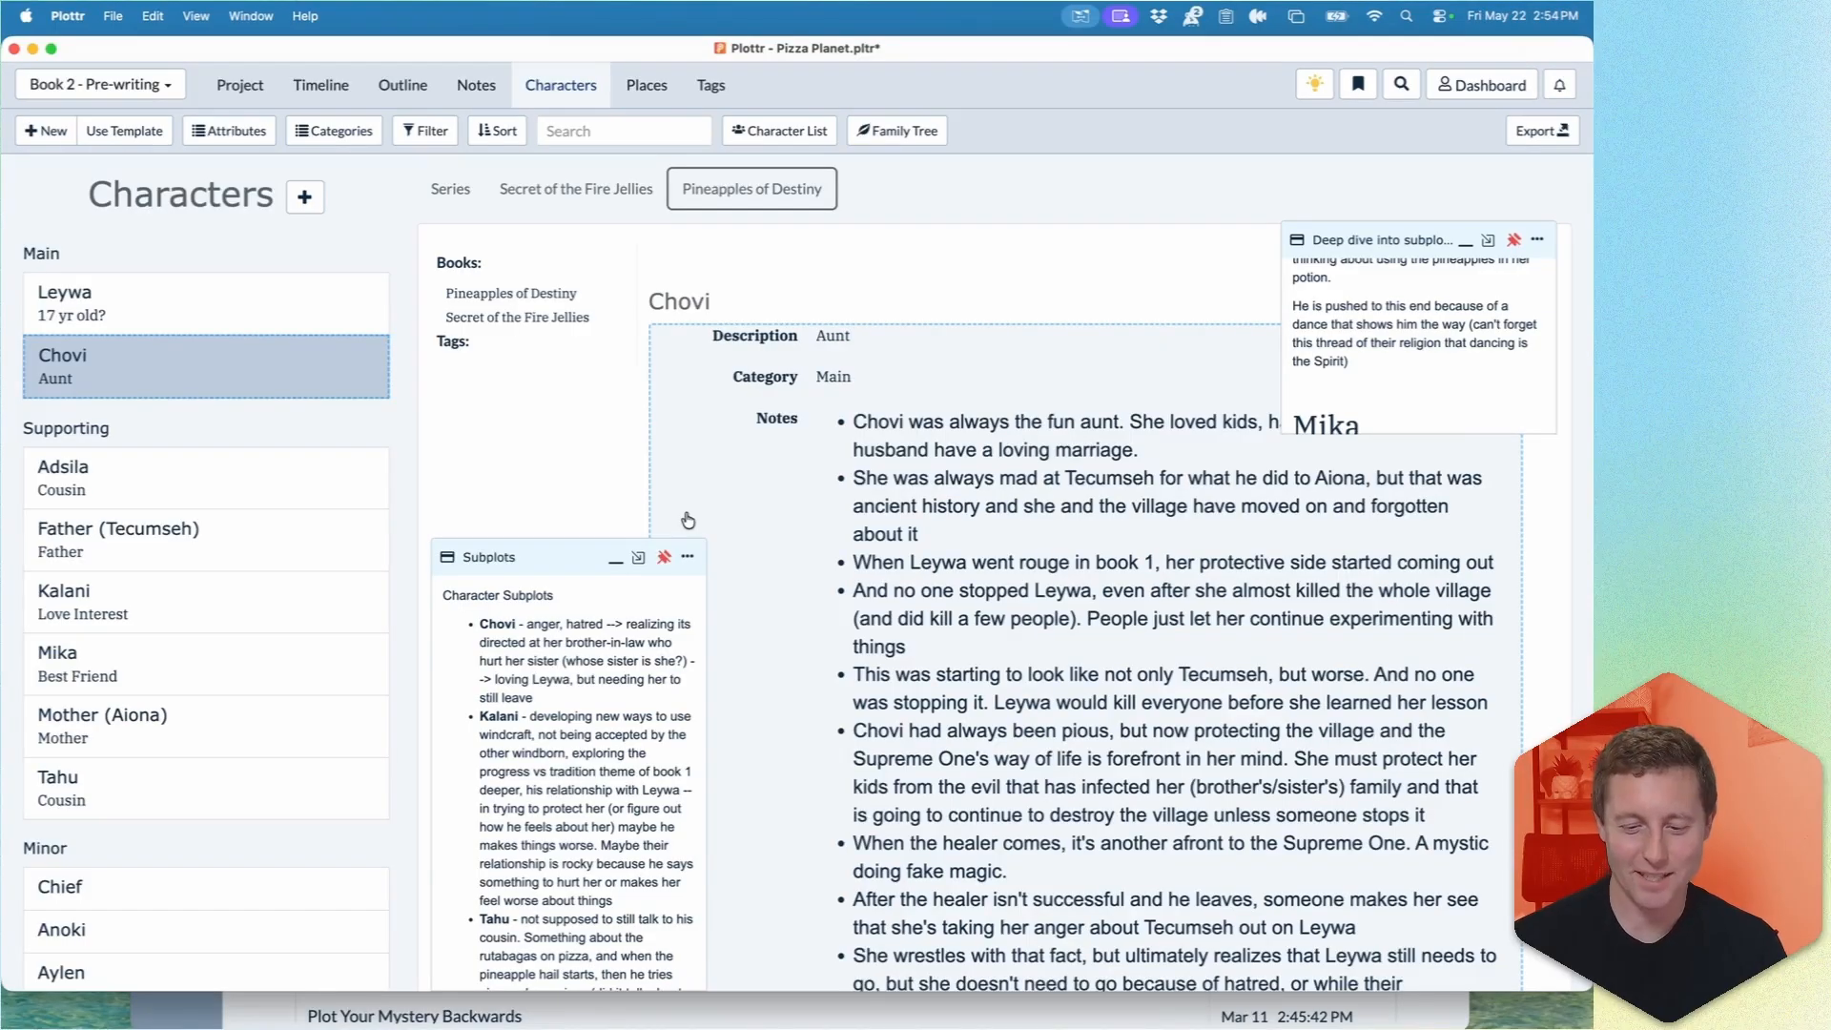
{"action": "scroll", "coordinate": [742, 548], "scroll_direction": "down", "scroll_amount": 2}
{"action": "scroll", "coordinate": [743, 547], "scroll_direction": "up", "scroll_amount": 2}
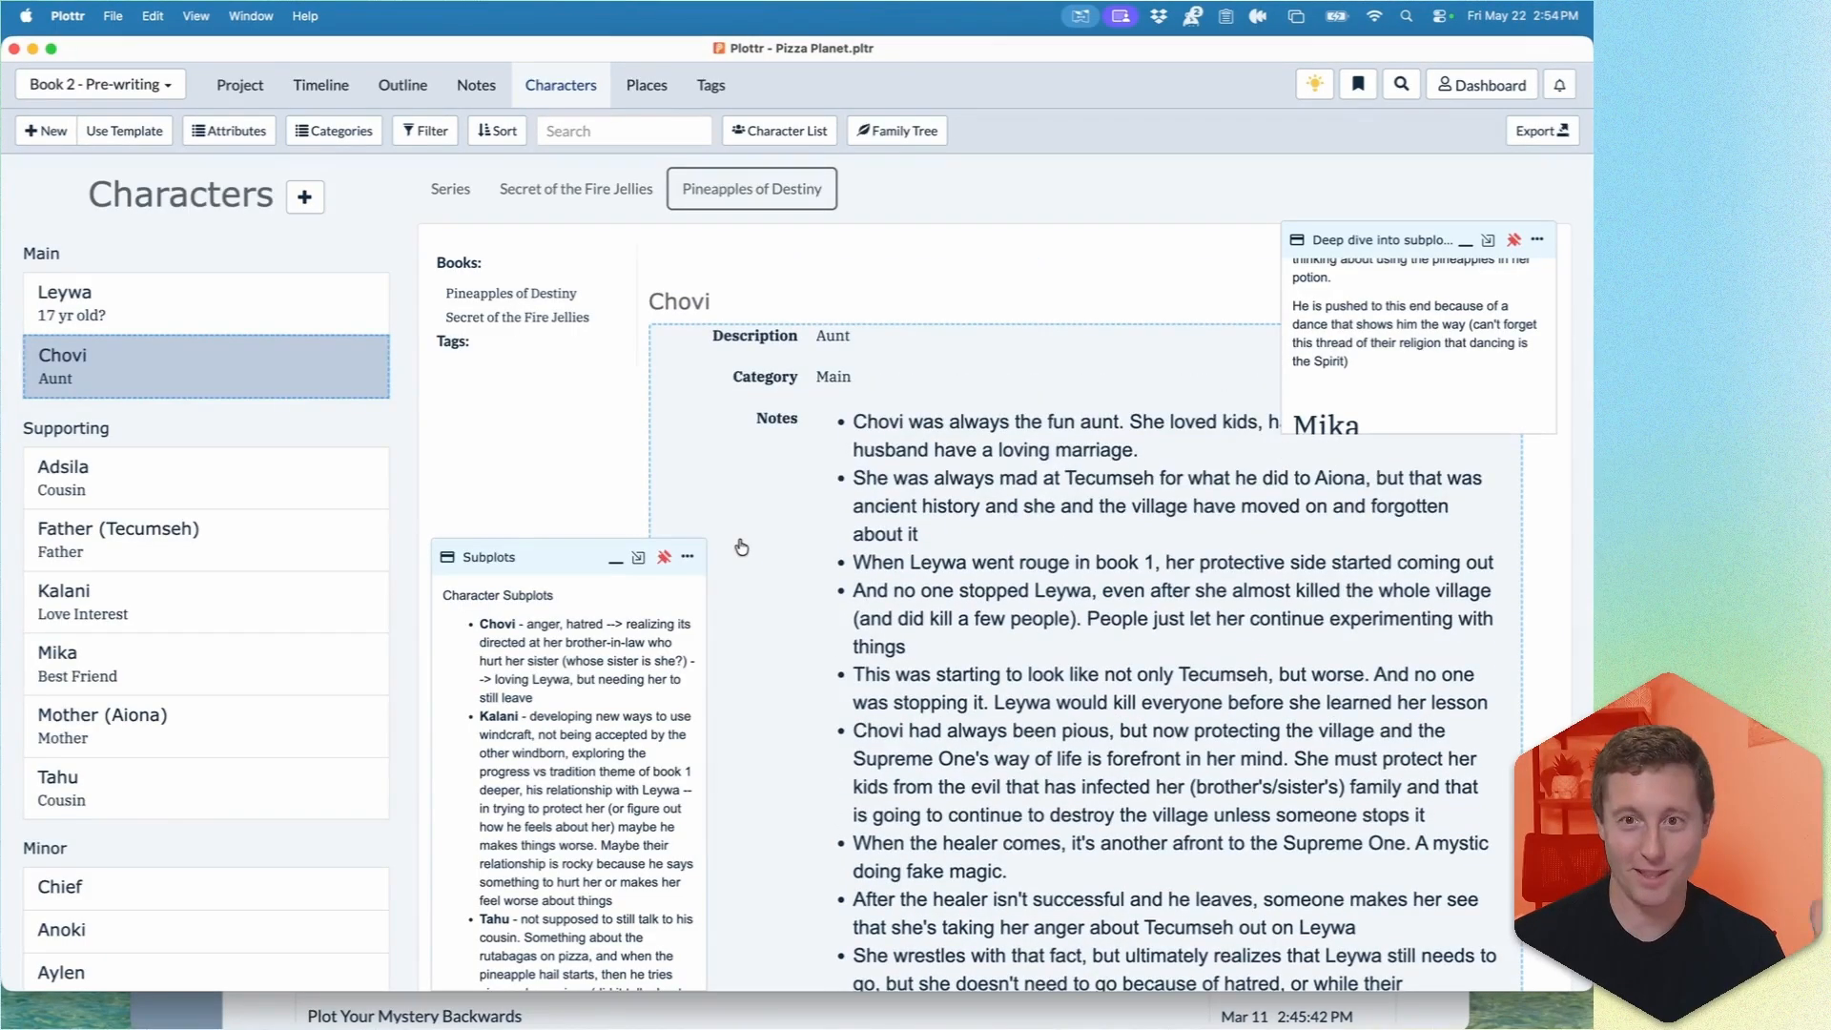
{"action": "scroll", "coordinate": [742, 547], "scroll_direction": "down", "scroll_amount": 2}
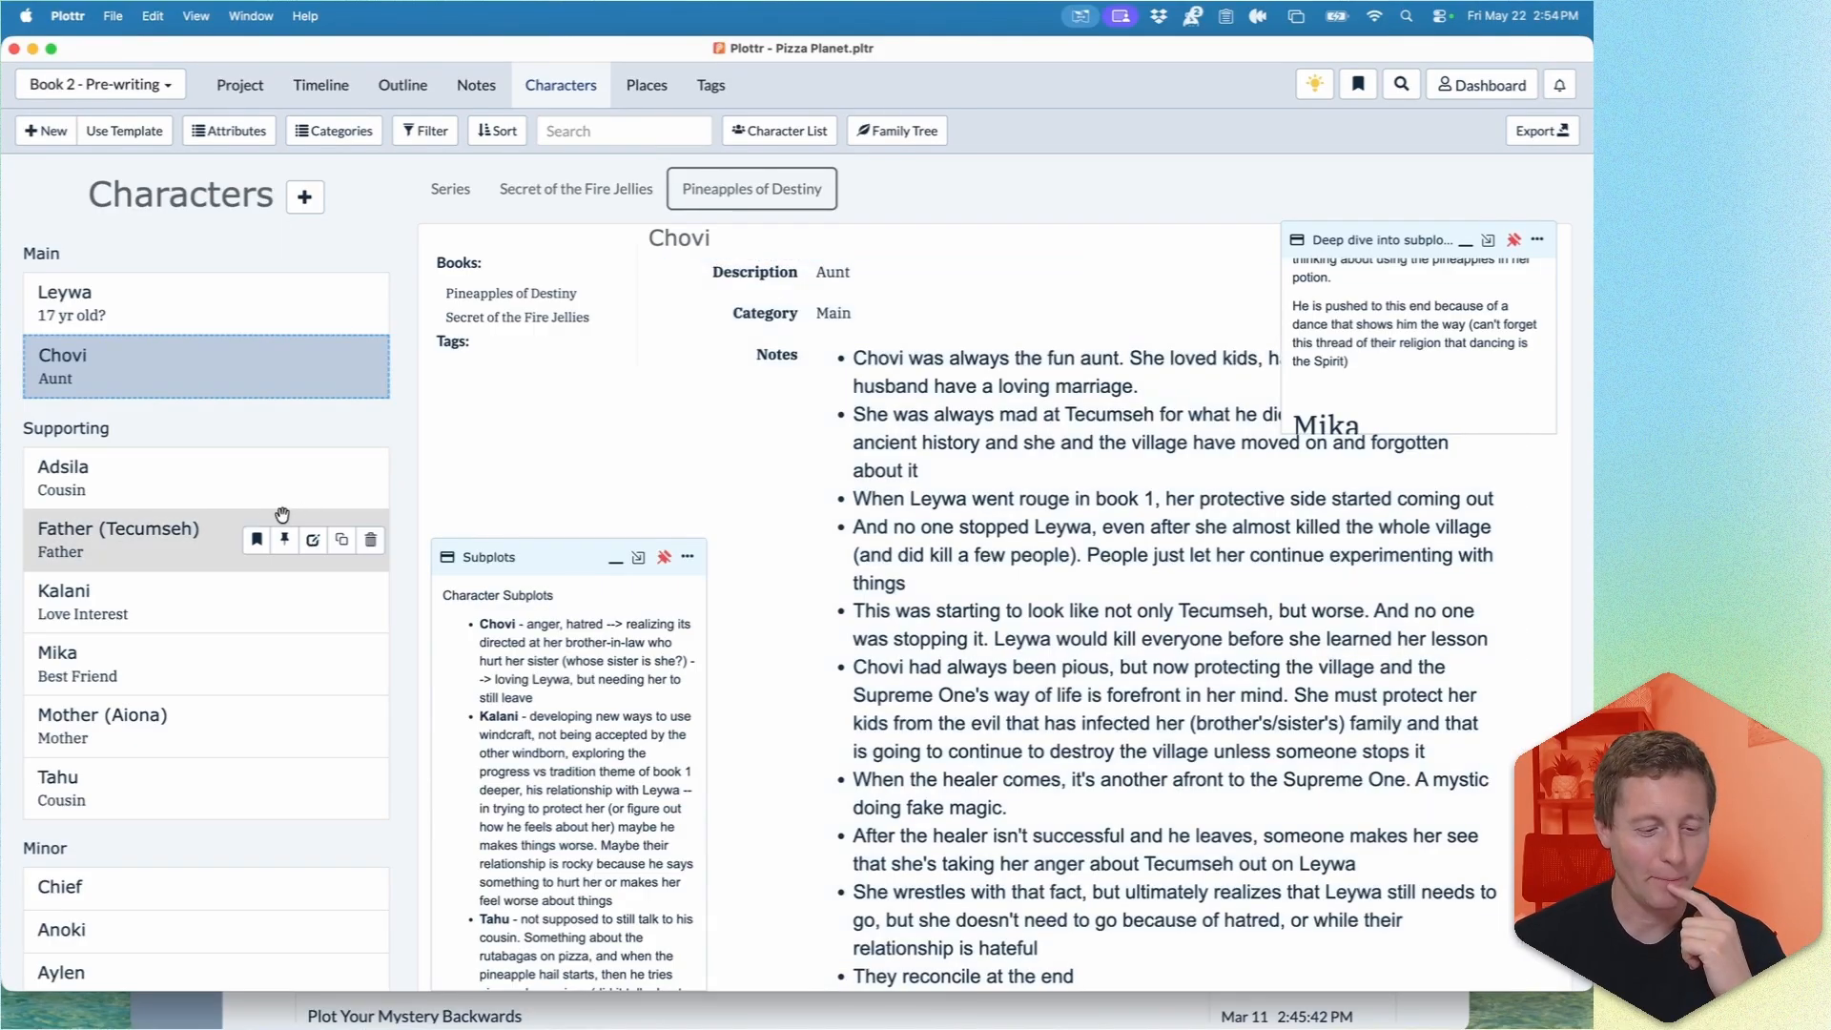
{"action": "left_click", "coordinate": [192, 534]}
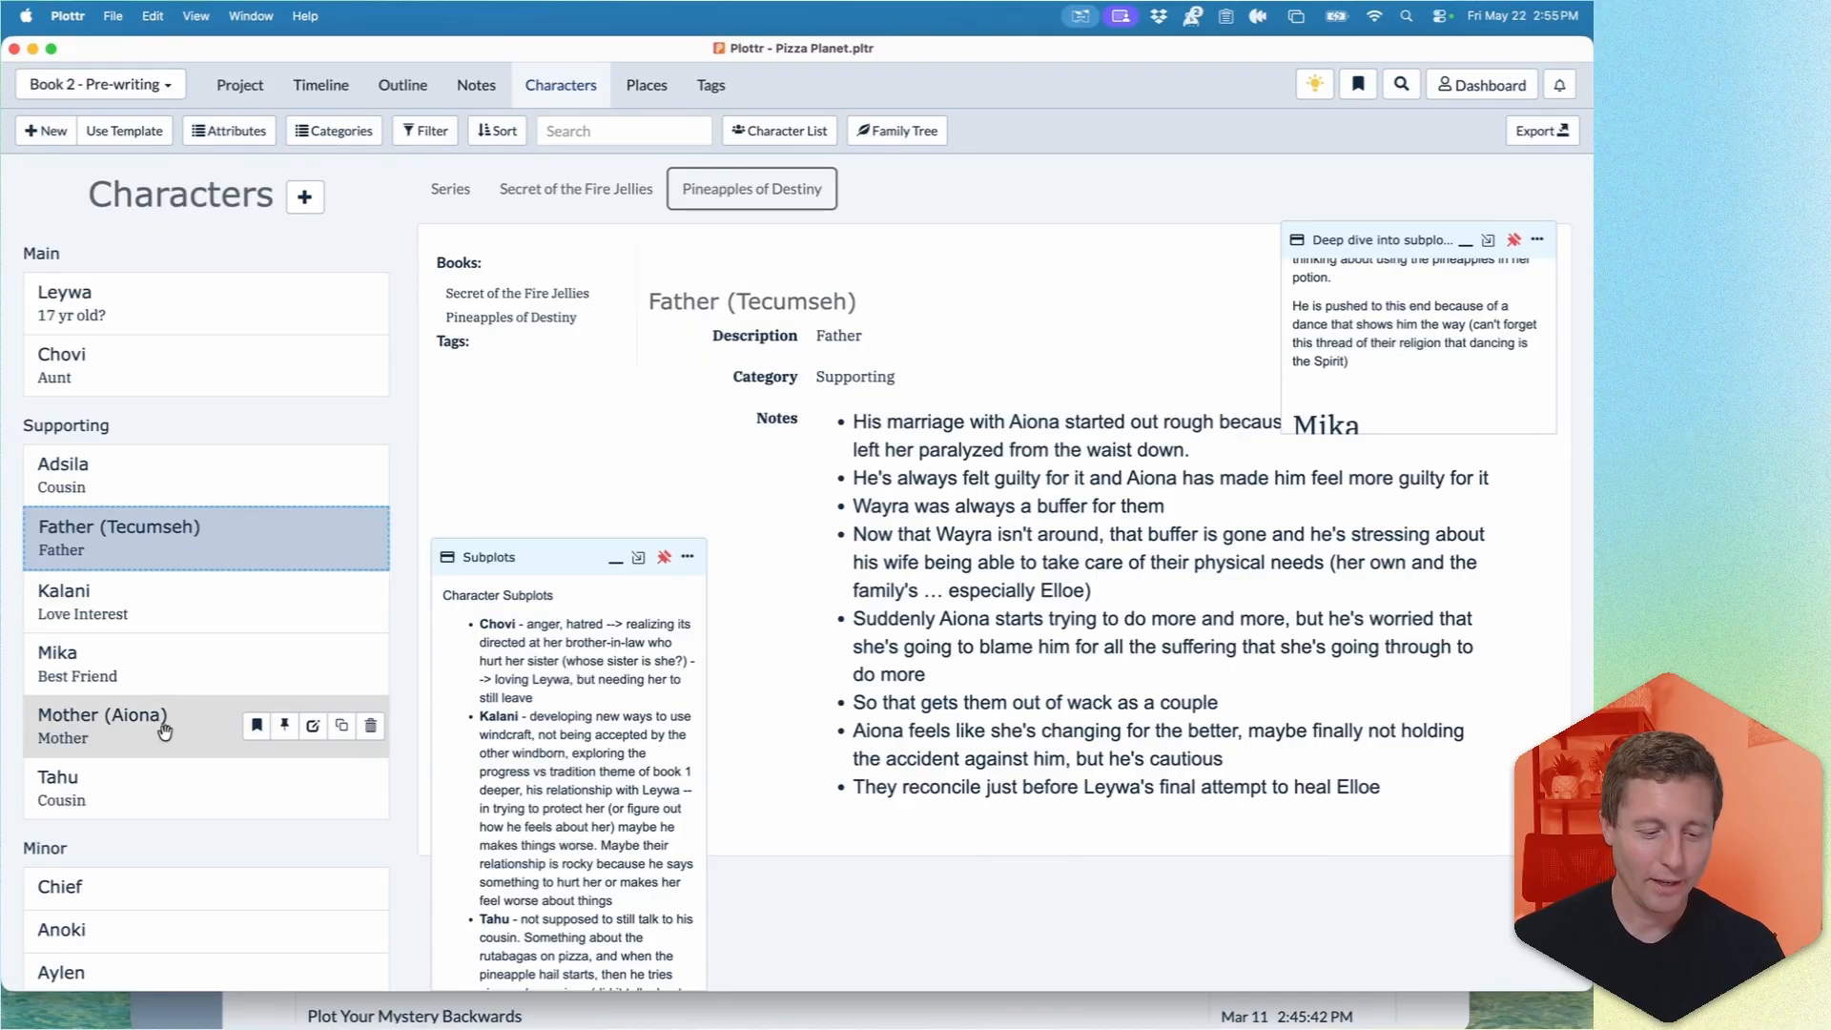
{"action": "left_click", "coordinate": [164, 730]}
{"action": "left_click", "coordinate": [163, 536]}
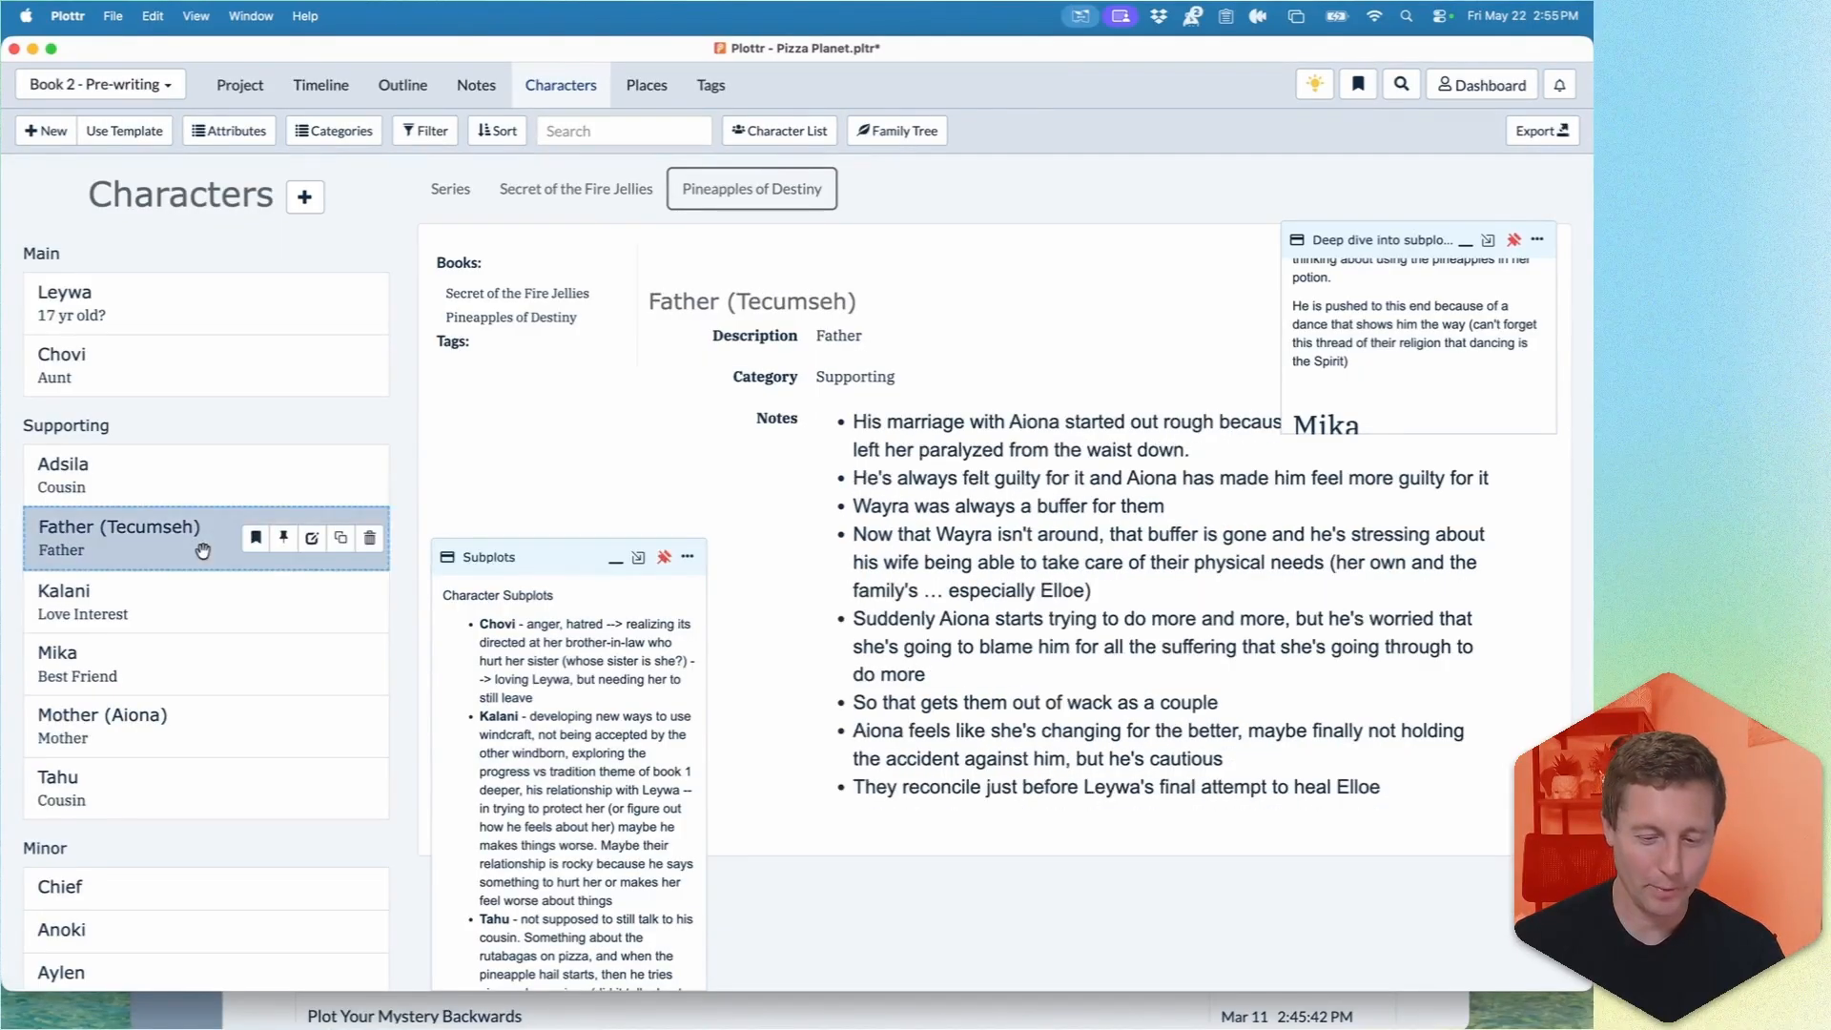
{"action": "left_click_drag", "start_coordinate": [1413, 240], "coordinate": [1413, 171]}
{"action": "scroll", "coordinate": [1412, 172], "scroll_direction": "down", "scroll_amount": 5}
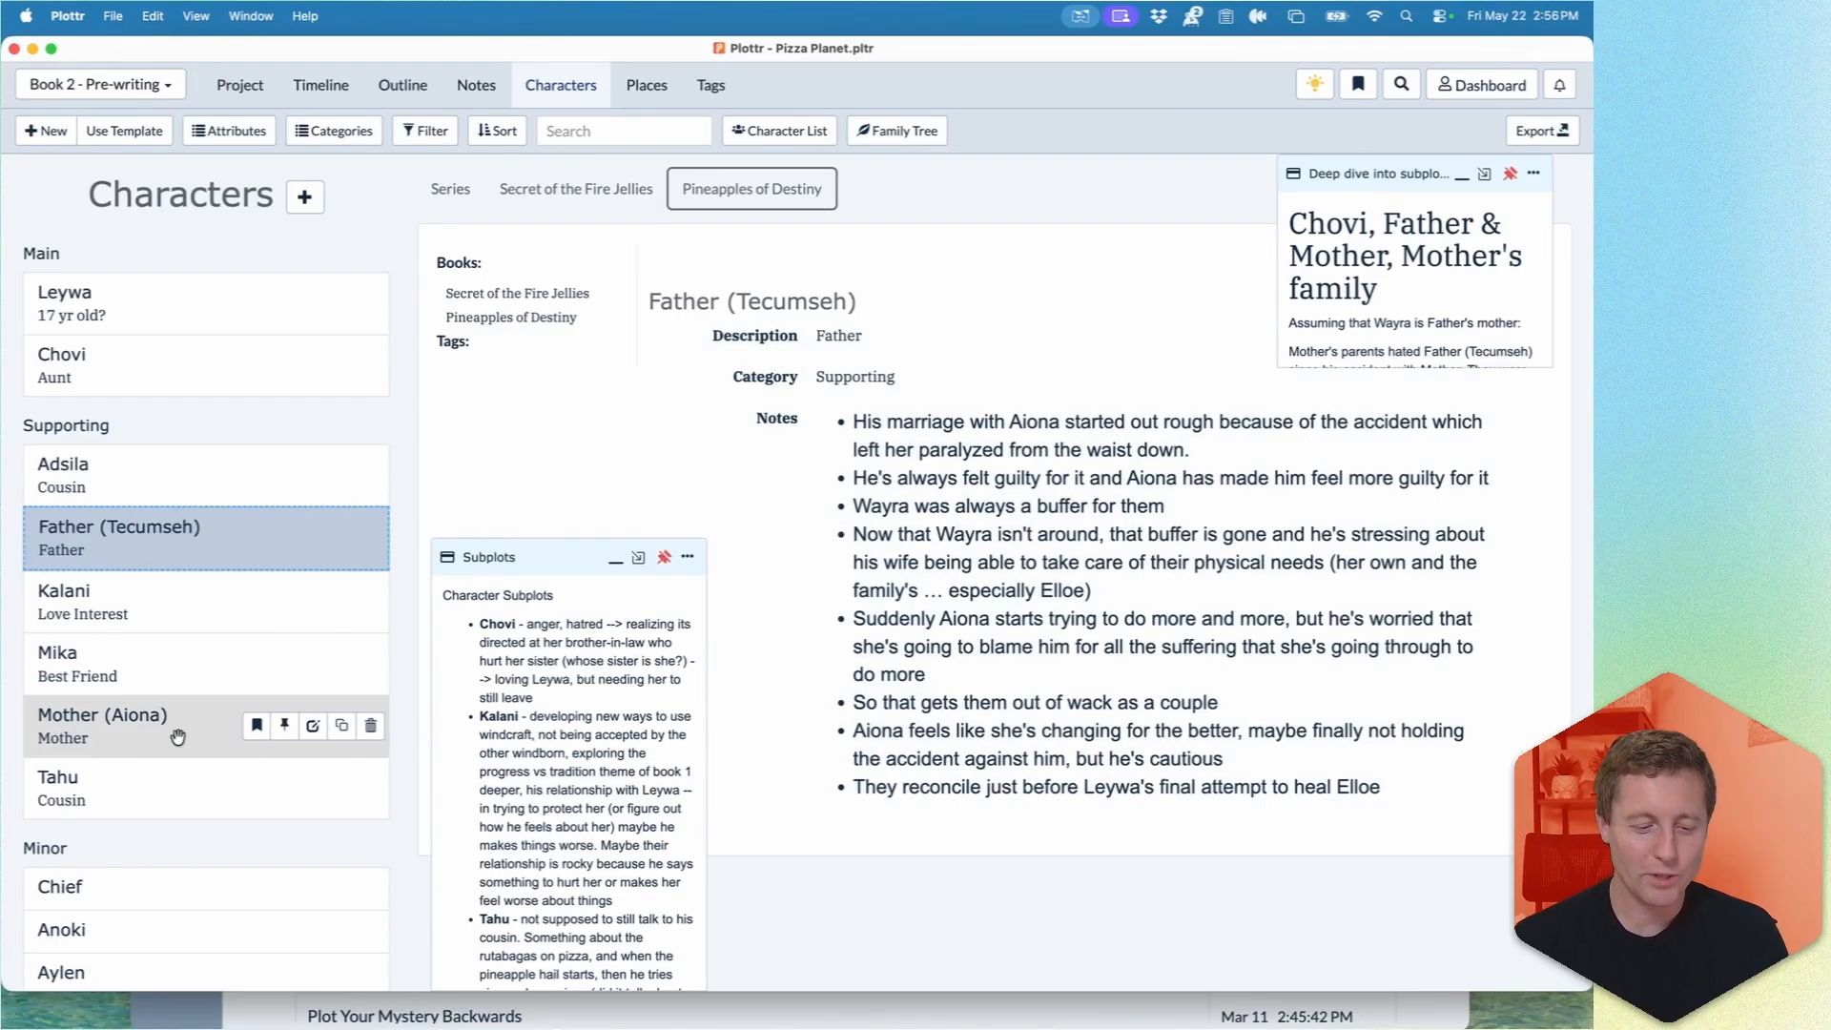
{"action": "left_click", "coordinate": [177, 737]}
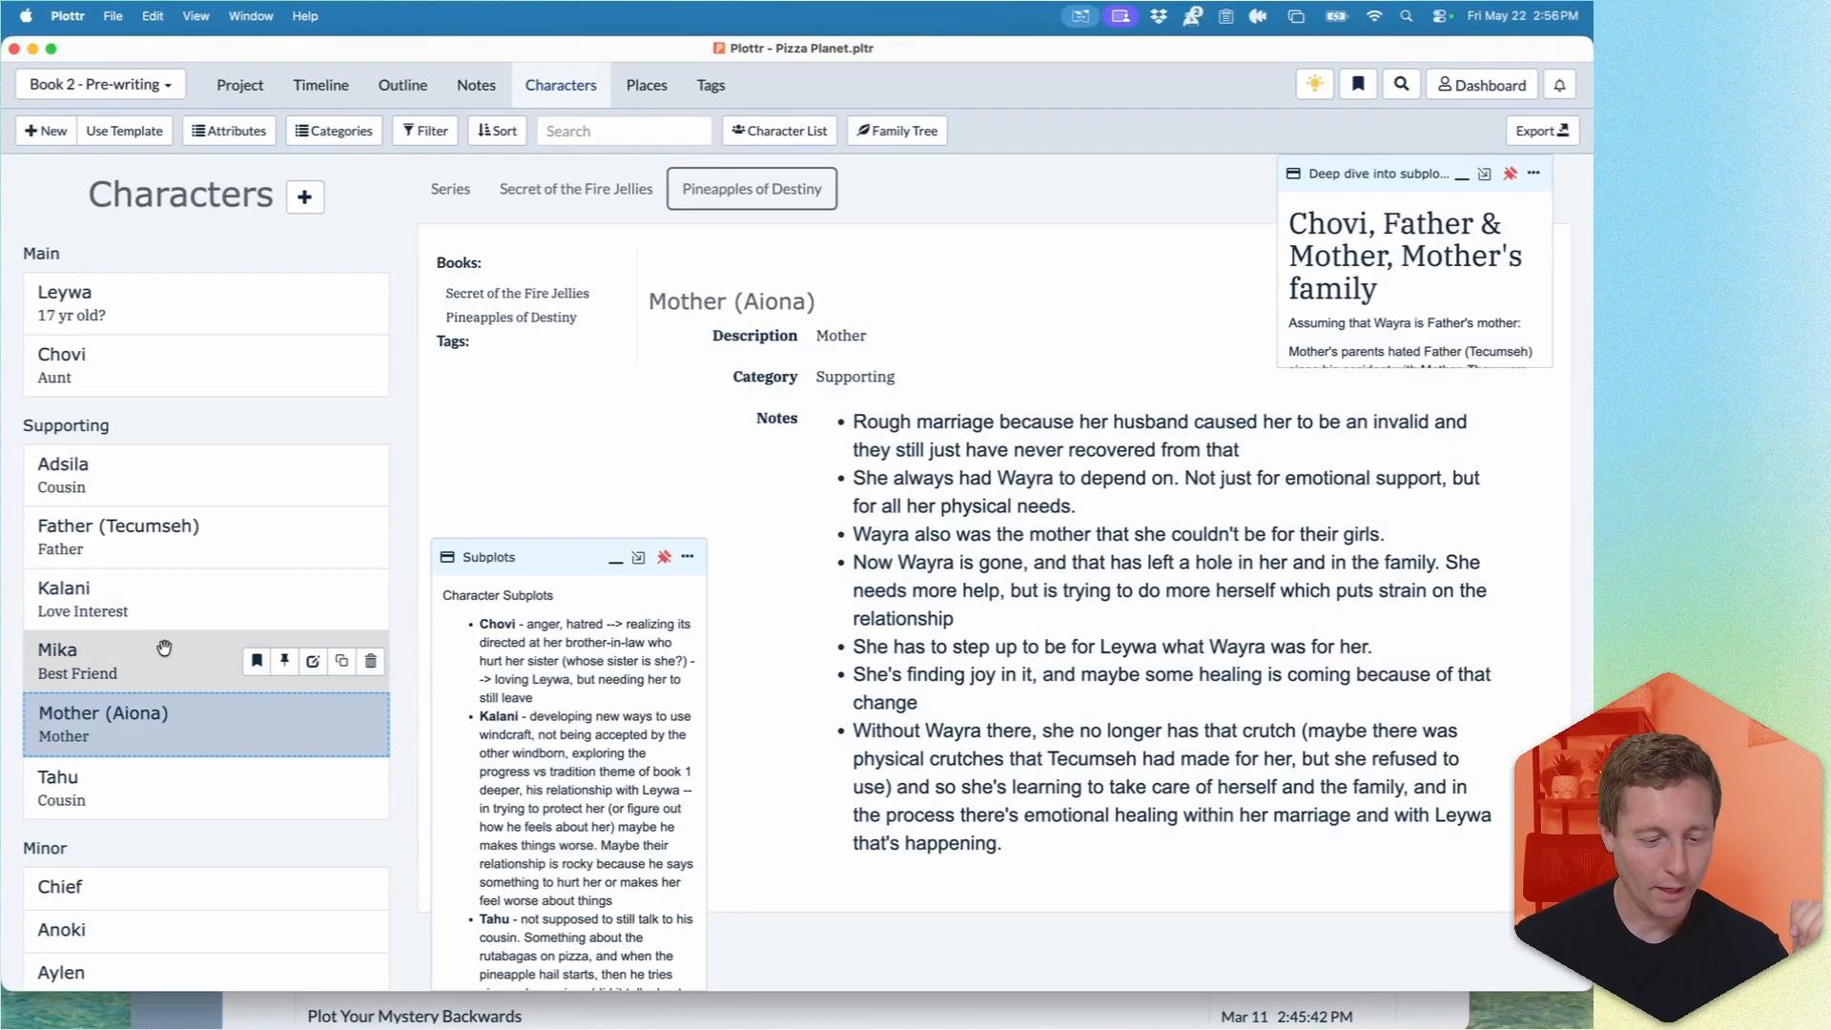
{"action": "scroll", "coordinate": [164, 649], "scroll_direction": "down", "scroll_amount": 2}
{"action": "scroll", "coordinate": [164, 648], "scroll_direction": "up", "scroll_amount": 2}
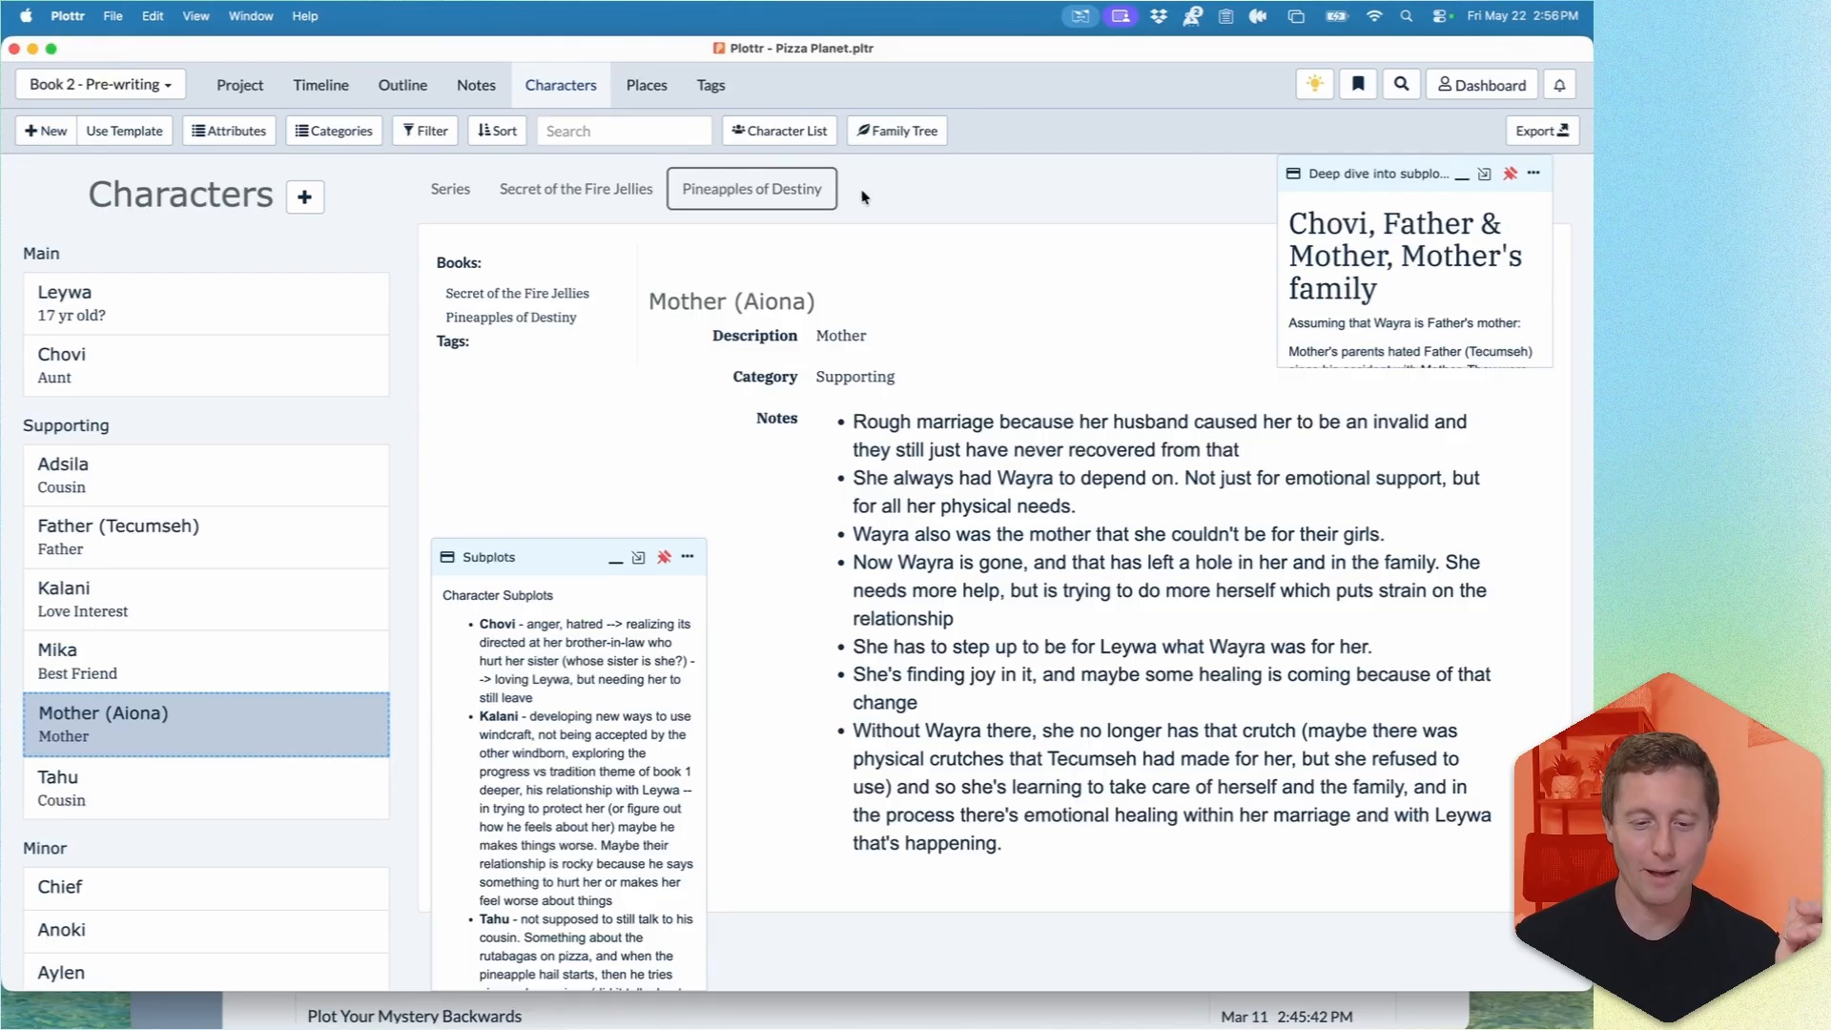
Go to the project overview with the series' books and unpin the Subplots note.
{"action": "left_click", "coordinate": [226, 91]}
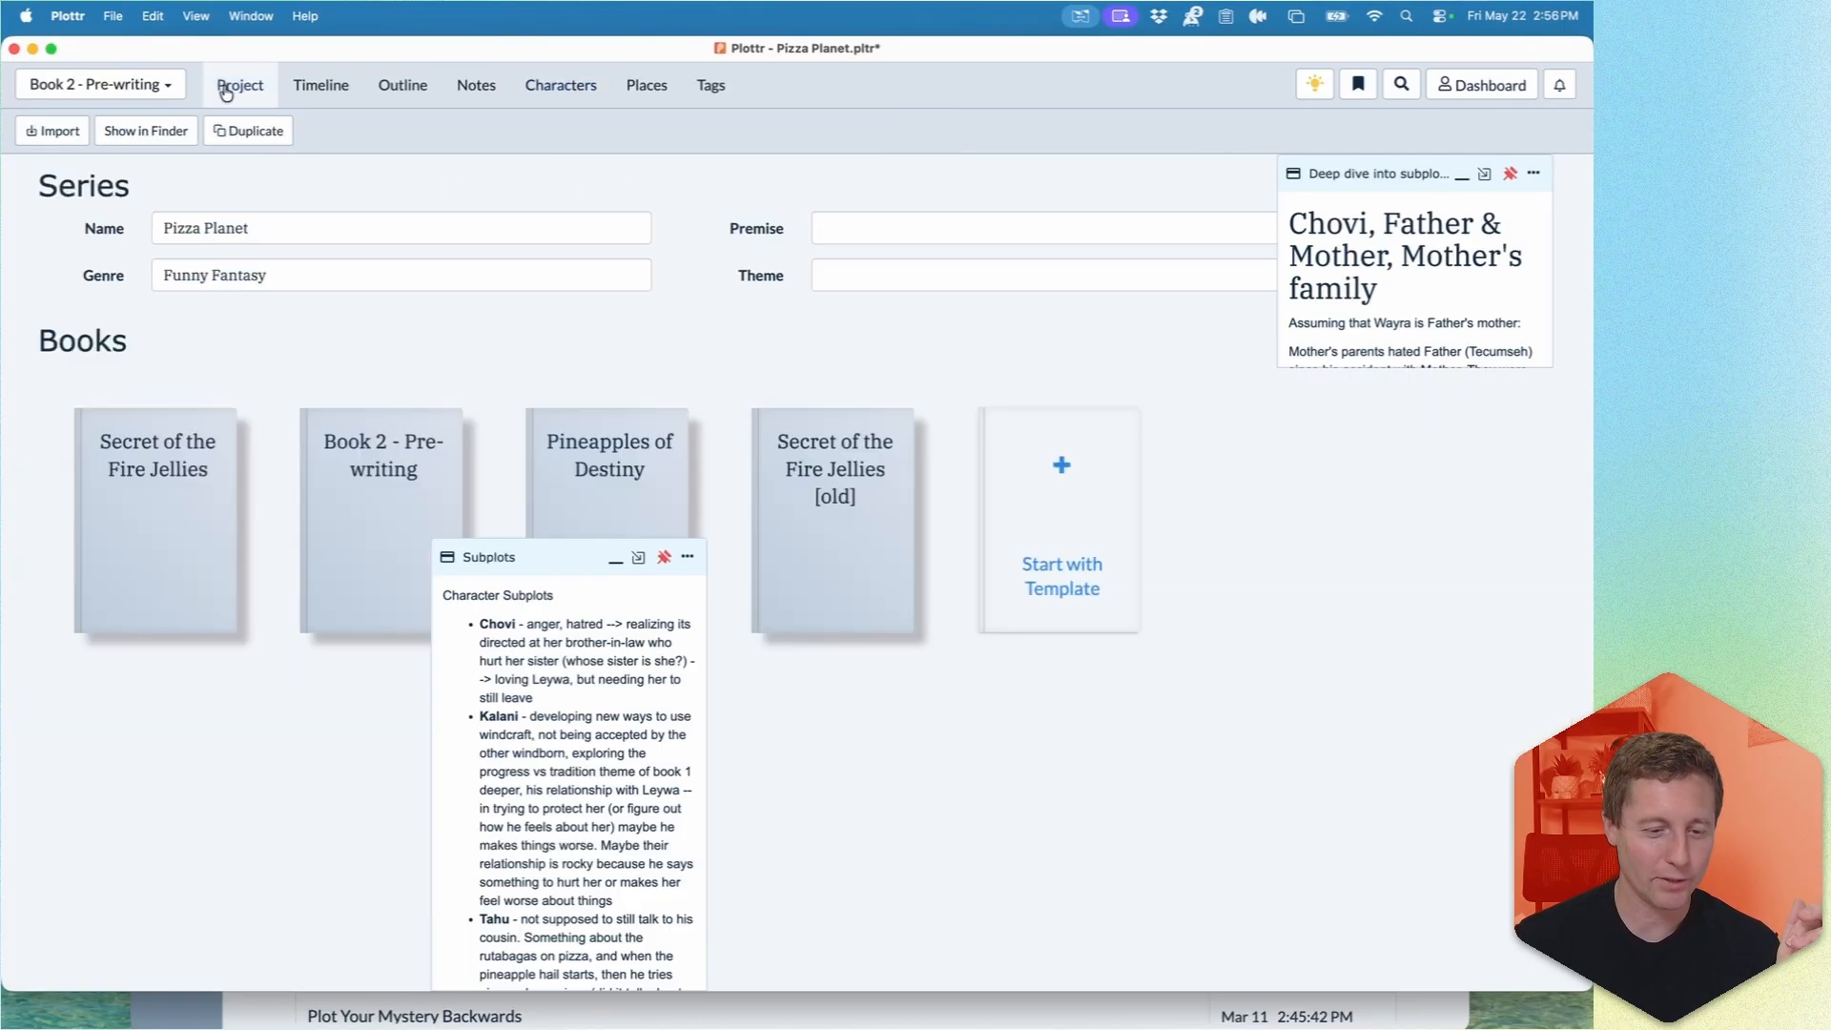
{"action": "left_click", "coordinate": [665, 559]}
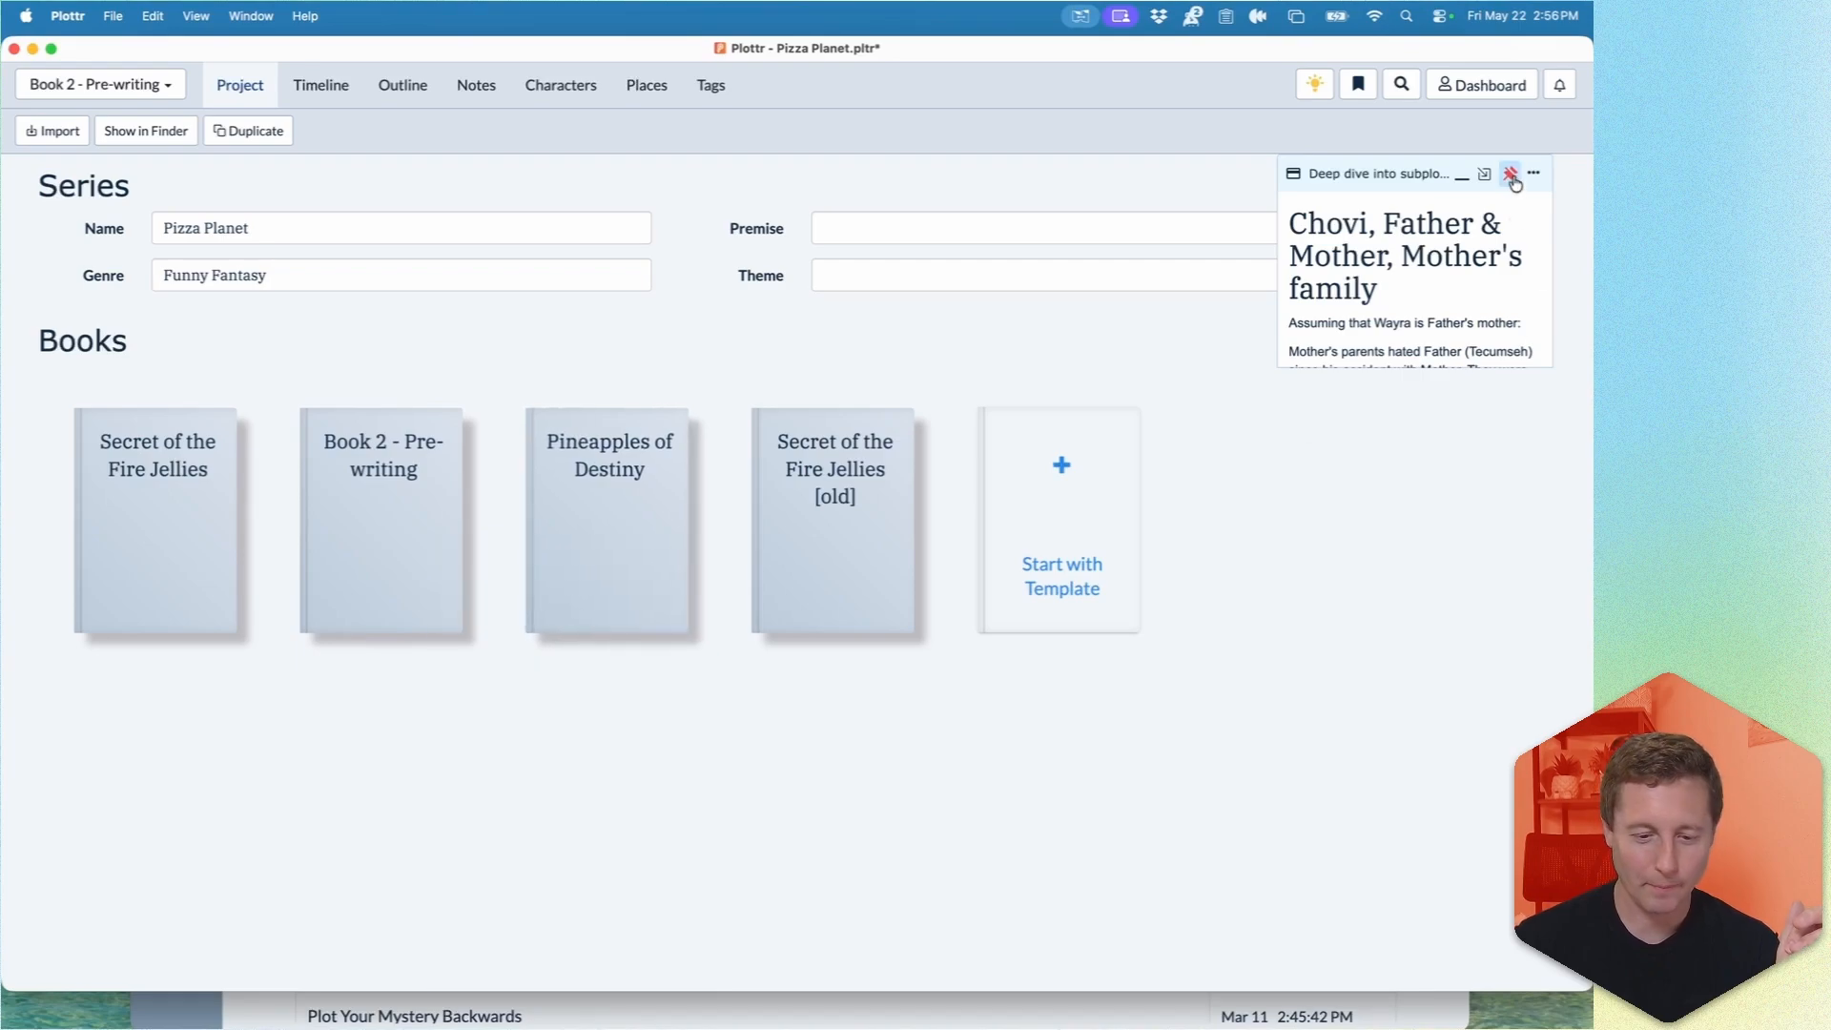
{"action": "mouse_move", "coordinate": [603, 532]}
{"action": "left_mouse_down"}
{"action": "mouse_move", "coordinate": [612, 553]}
{"action": "mouse_move", "coordinate": [576, 515]}
{"action": "mouse_move", "coordinate": [579, 530]}
{"action": "left_mouse_up"}
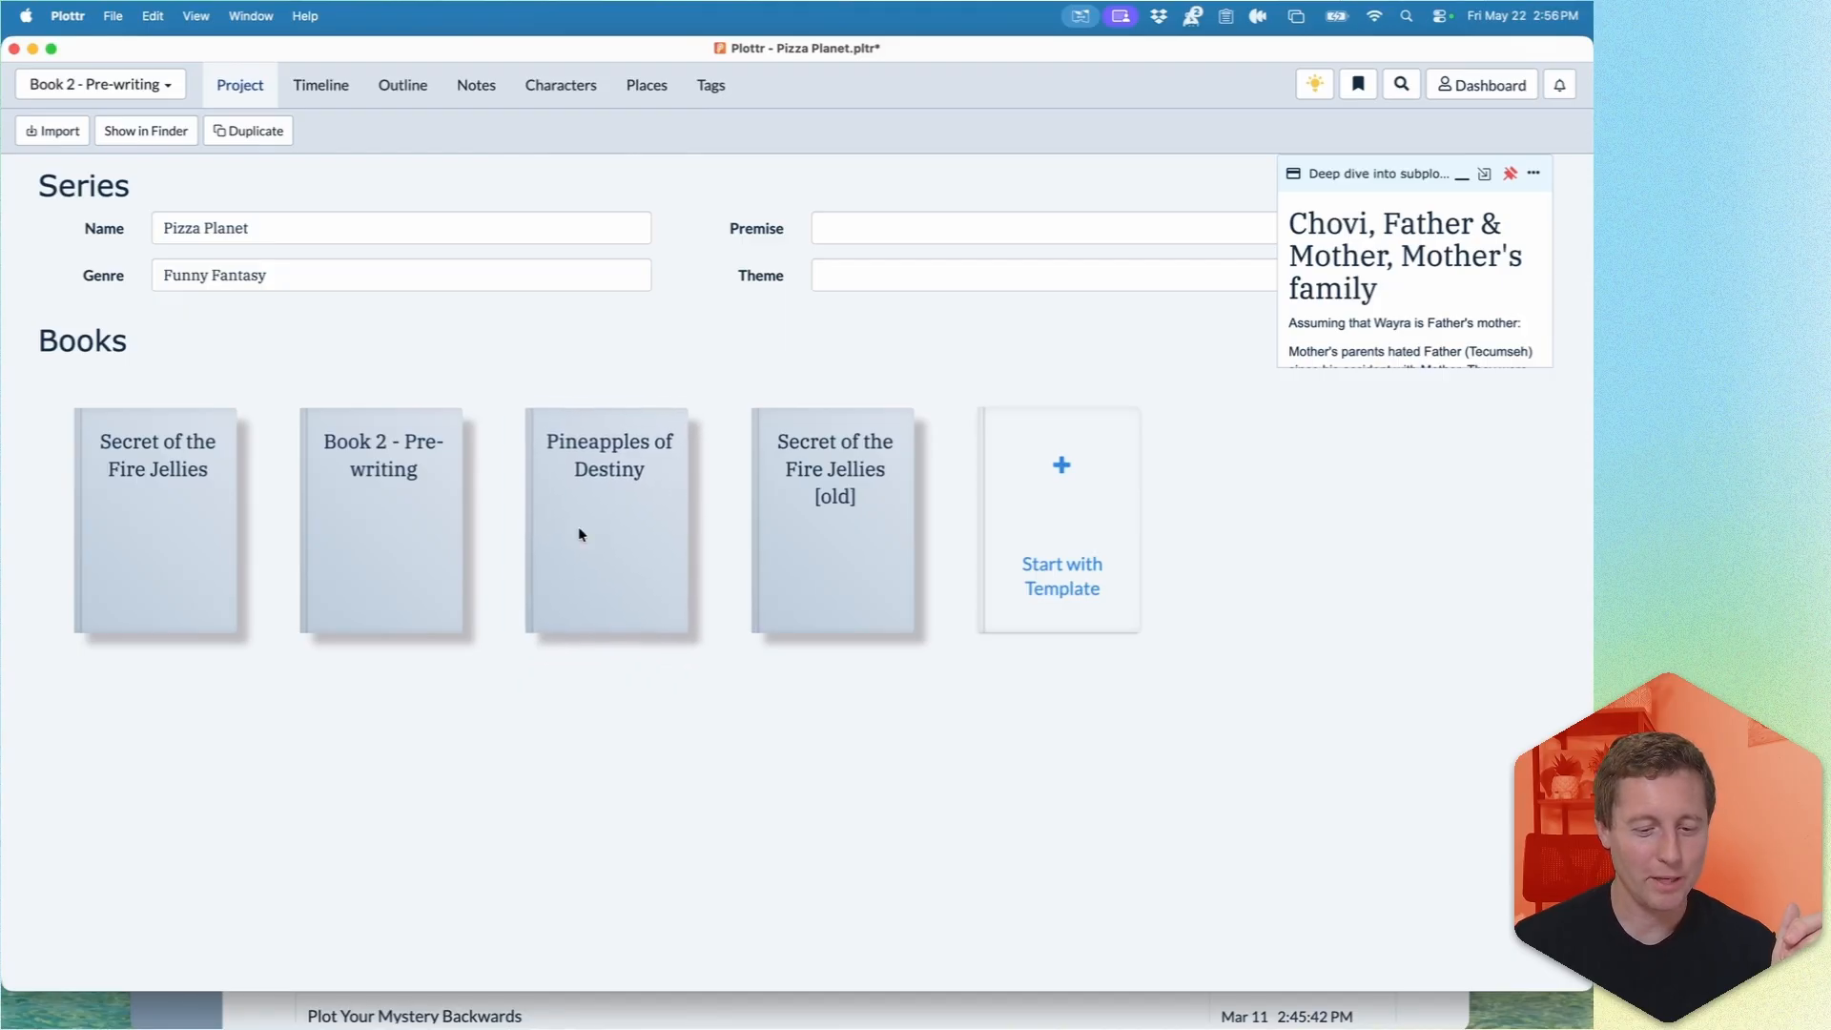
{"action": "mouse_move", "coordinate": [581, 528]}
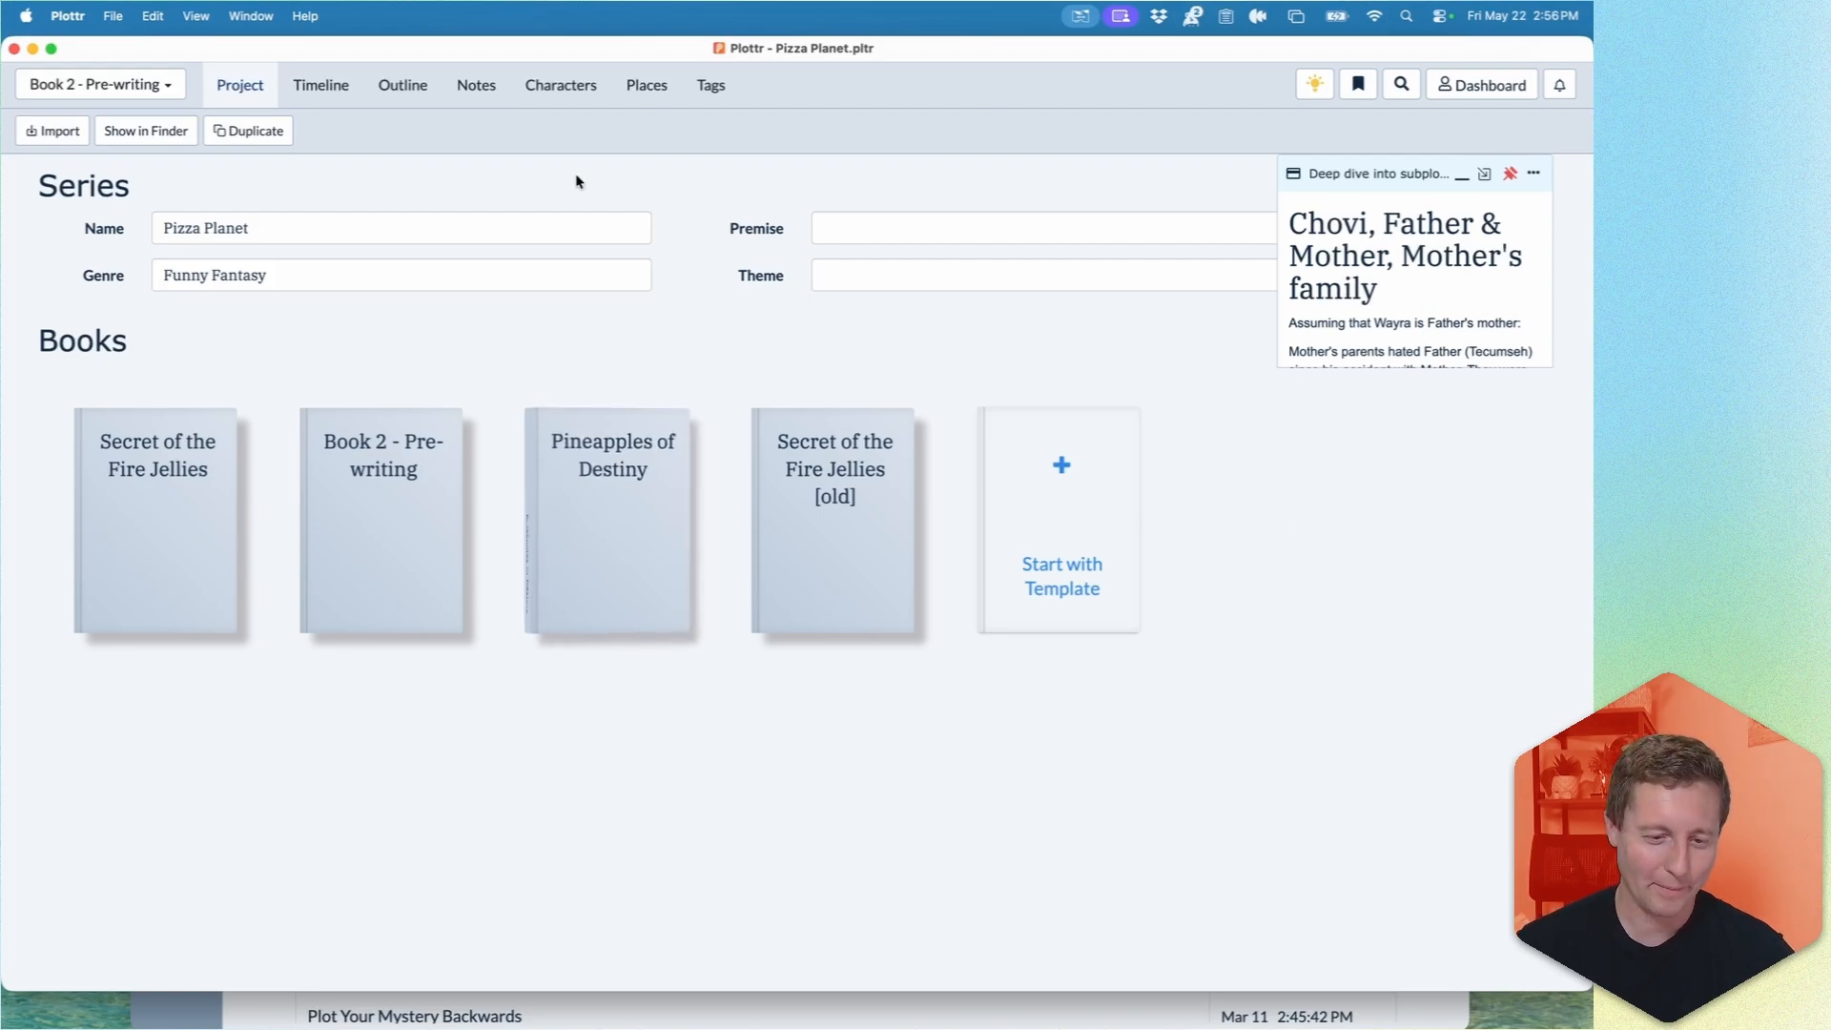
Return to the characters, compare Mother (Aiona)'s series-level entry with her Pineapples of Destiny entry, and check the book's character list for remaining bios.
{"action": "left_click", "coordinate": [558, 84]}
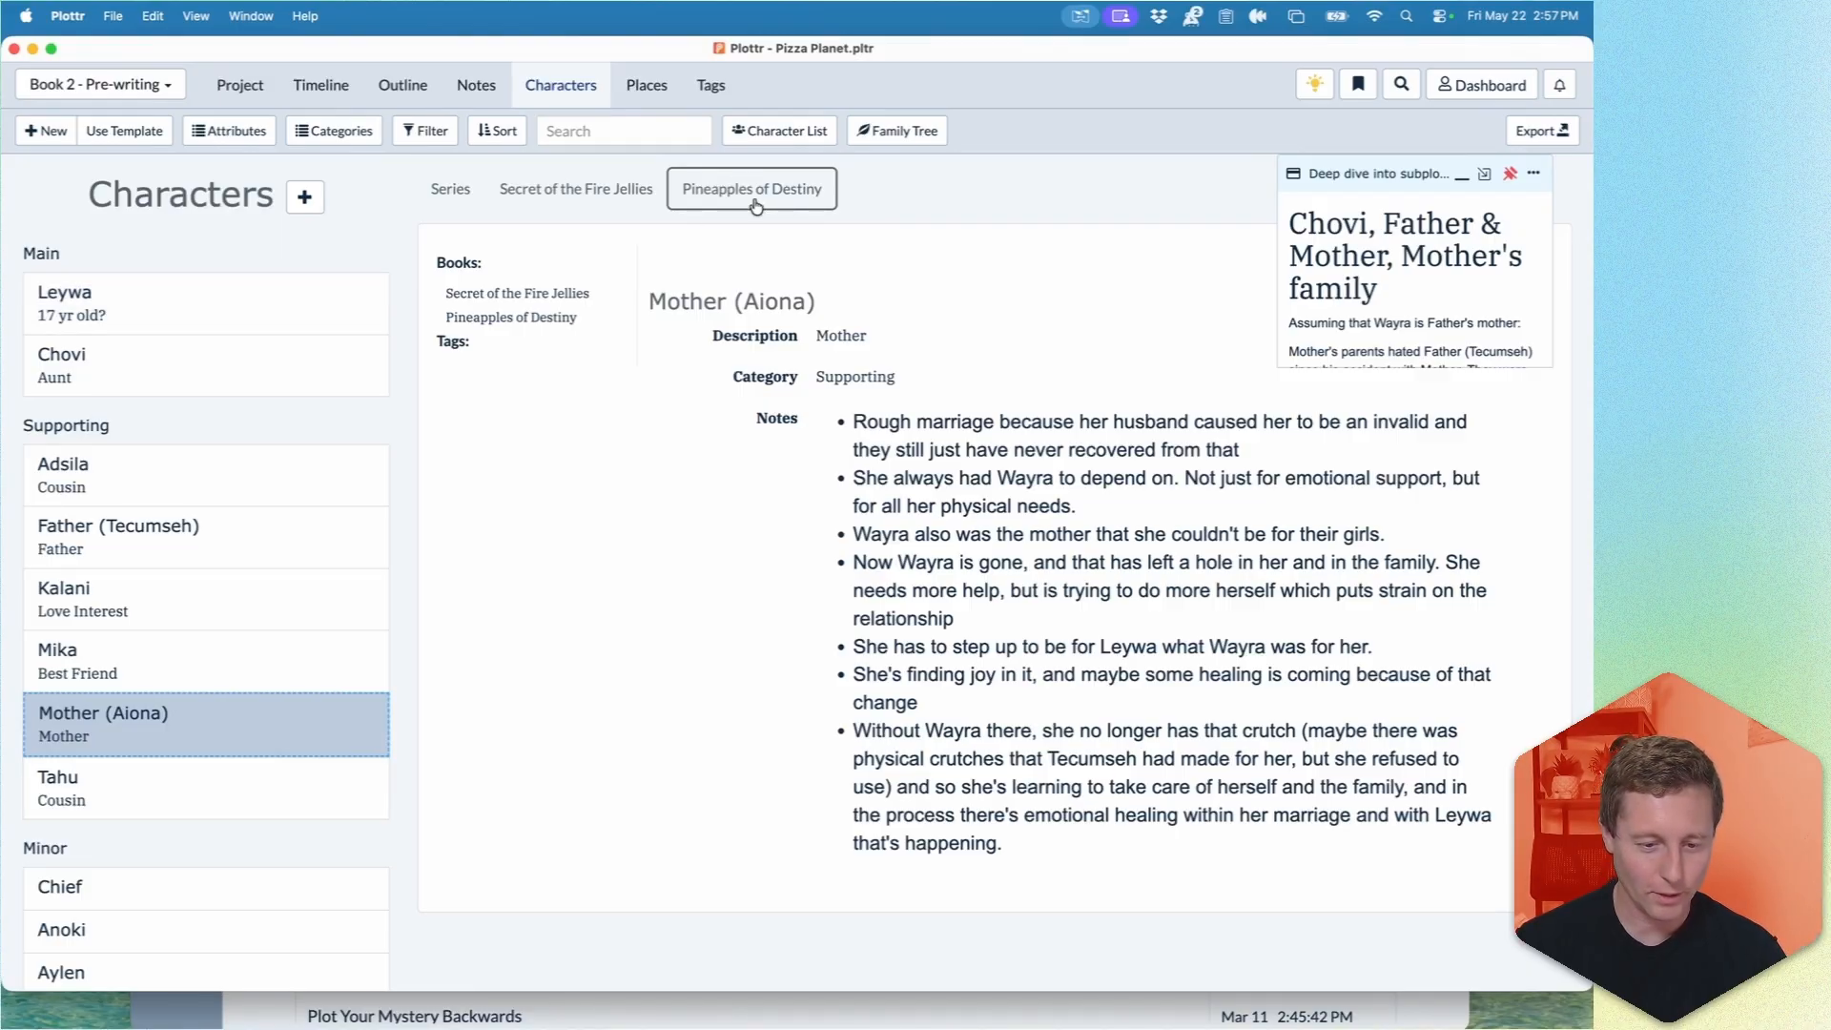
{"action": "left_click", "coordinate": [456, 188]}
{"action": "scroll", "coordinate": [236, 622], "scroll_direction": "up", "scroll_amount": 10}
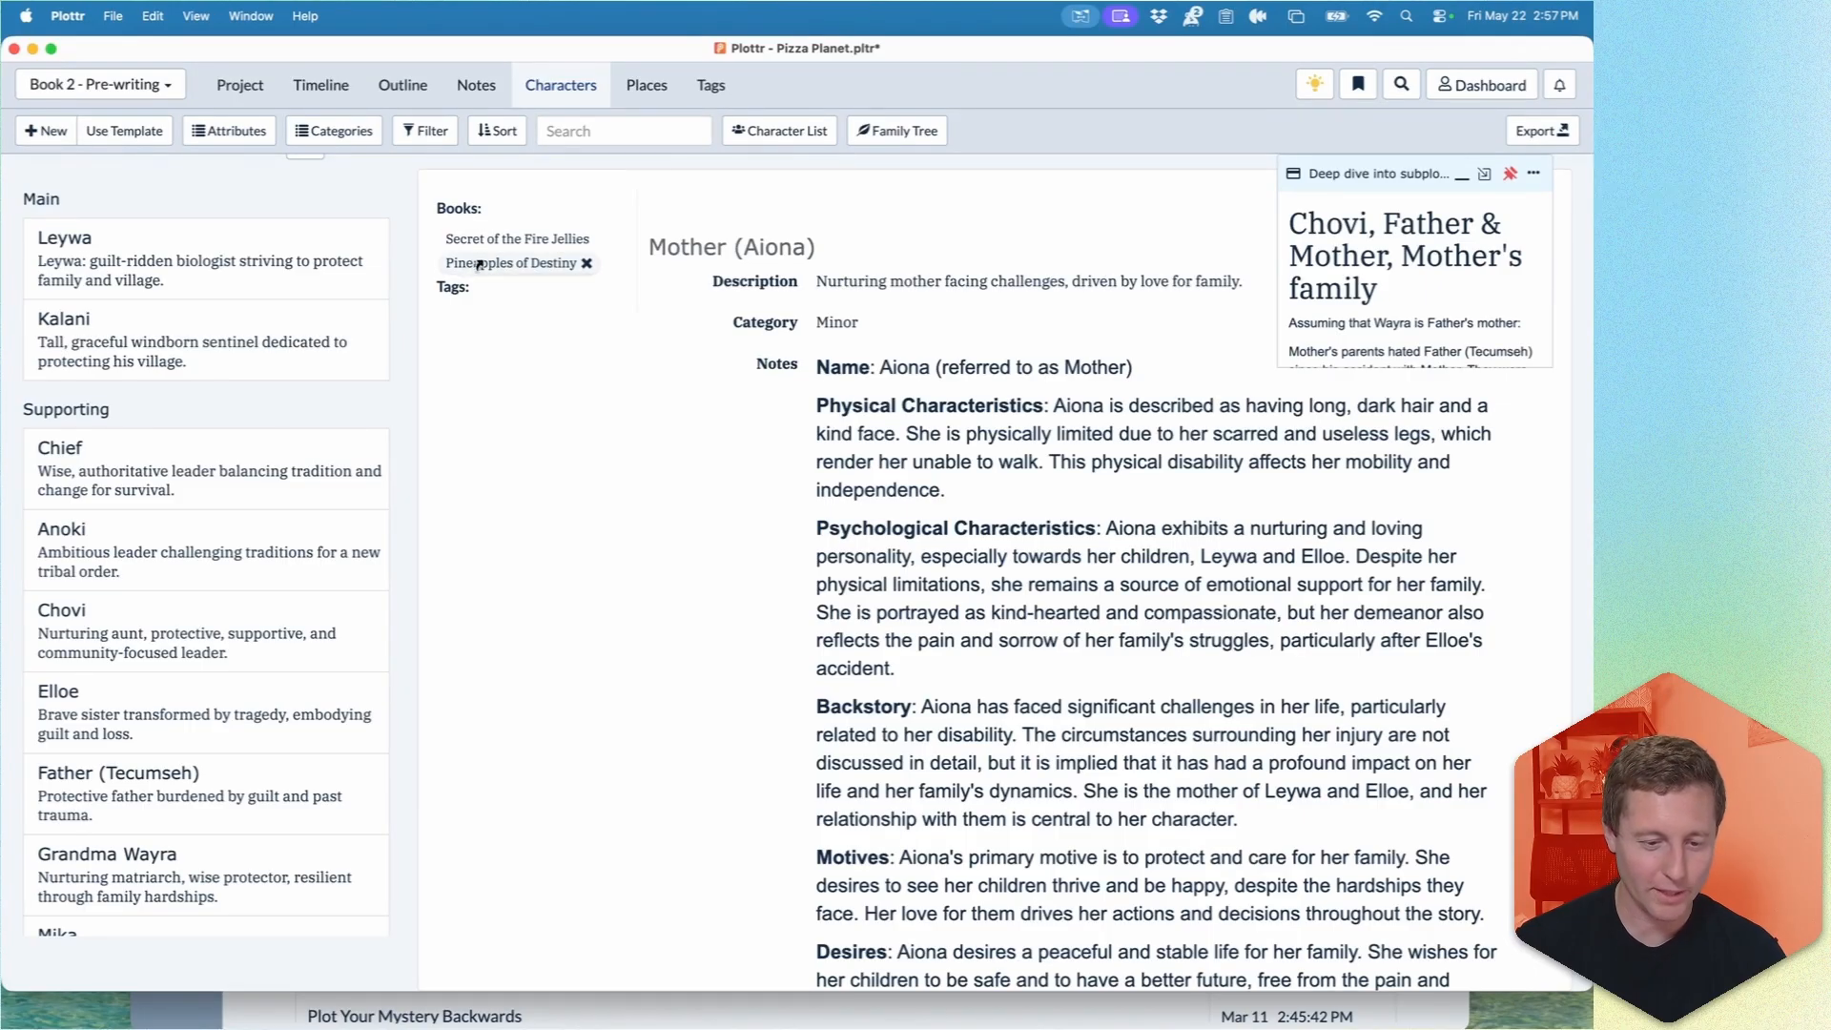
{"action": "scroll", "coordinate": [475, 263], "scroll_direction": "up", "scroll_amount": 2}
{"action": "left_click", "coordinate": [747, 188]}
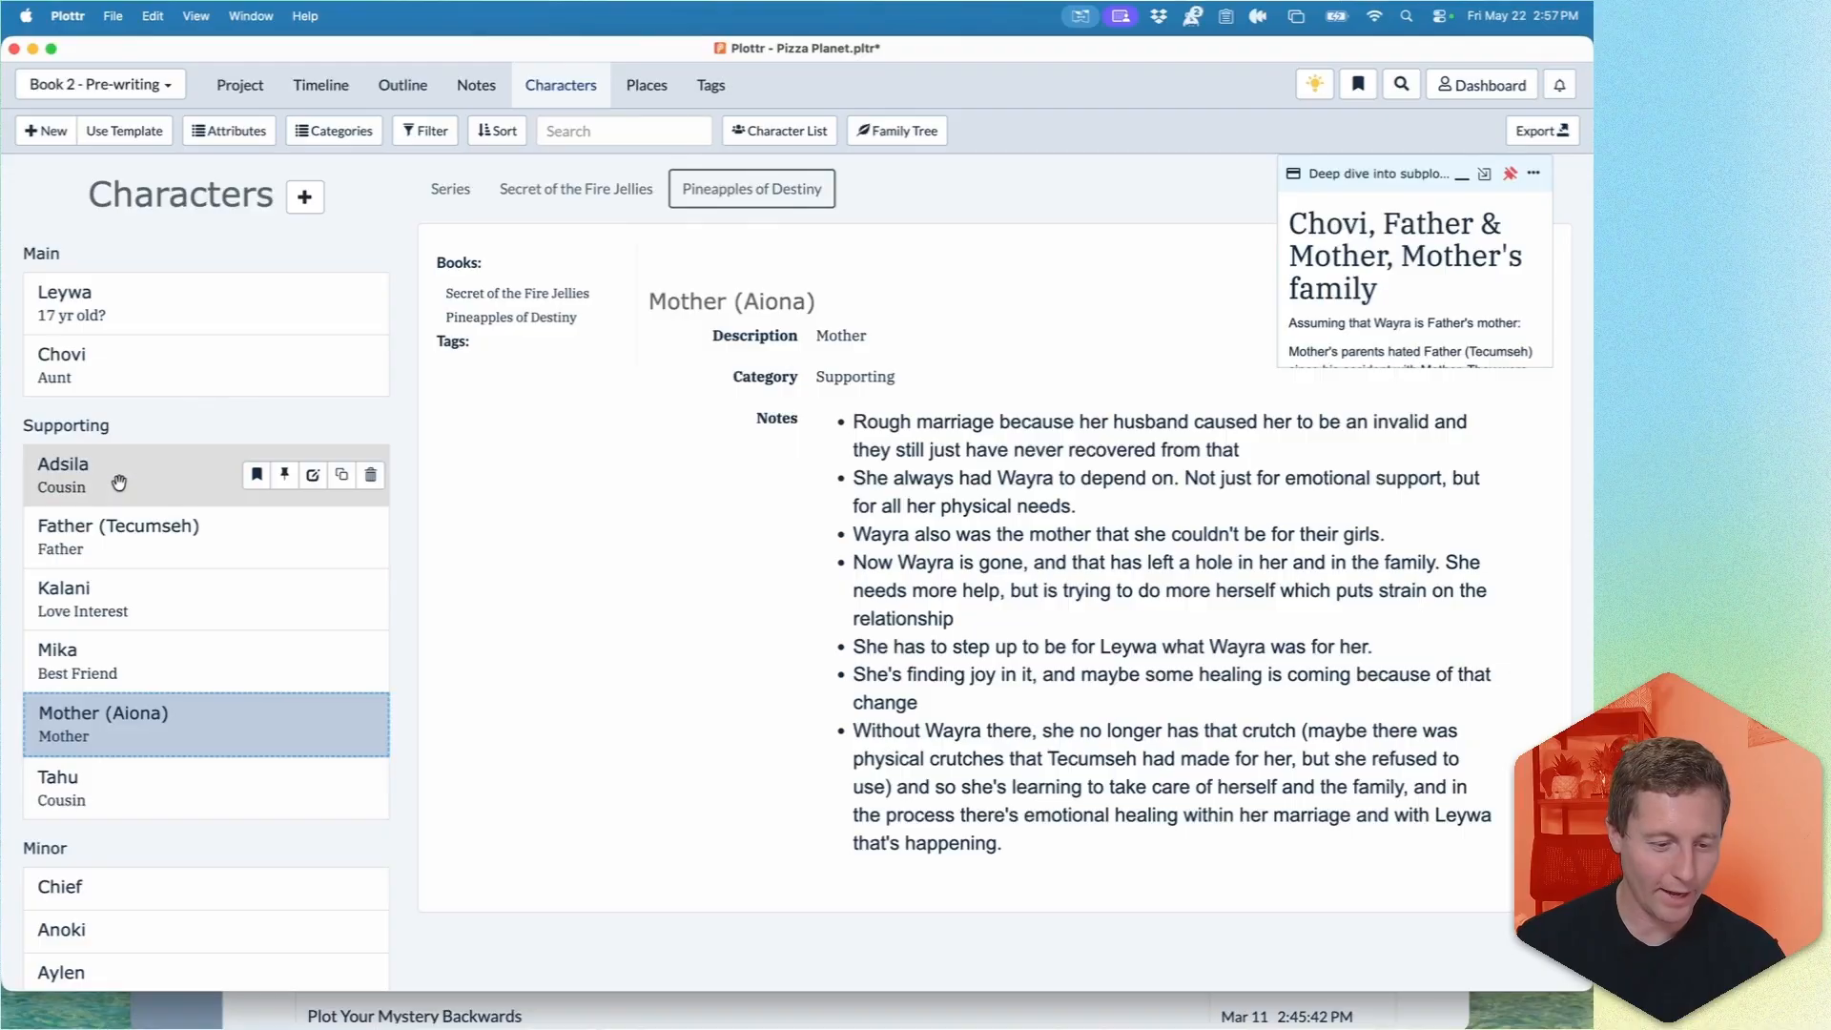
{"action": "scroll", "coordinate": [114, 467], "scroll_direction": "down", "scroll_amount": 2}
{"action": "scroll", "coordinate": [114, 467], "scroll_direction": "up", "scroll_amount": 2}
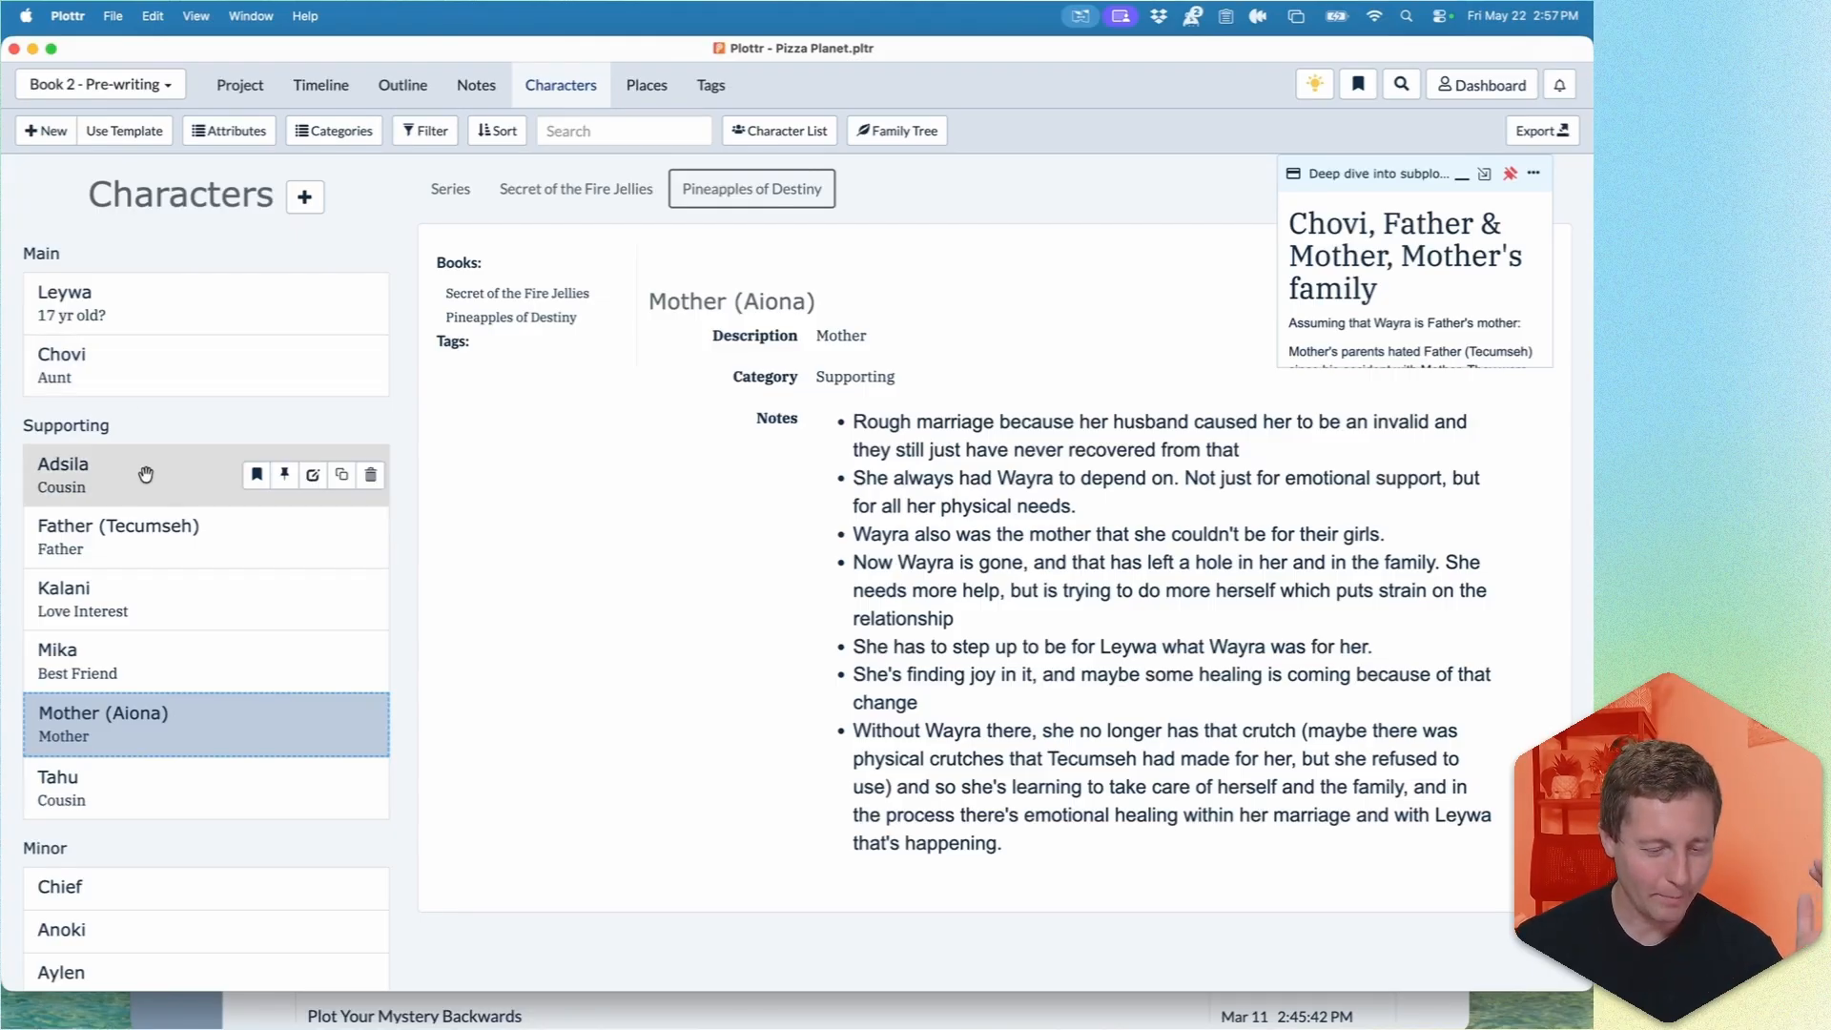
{"action": "scroll", "coordinate": [148, 763], "scroll_direction": "down", "scroll_amount": 2}
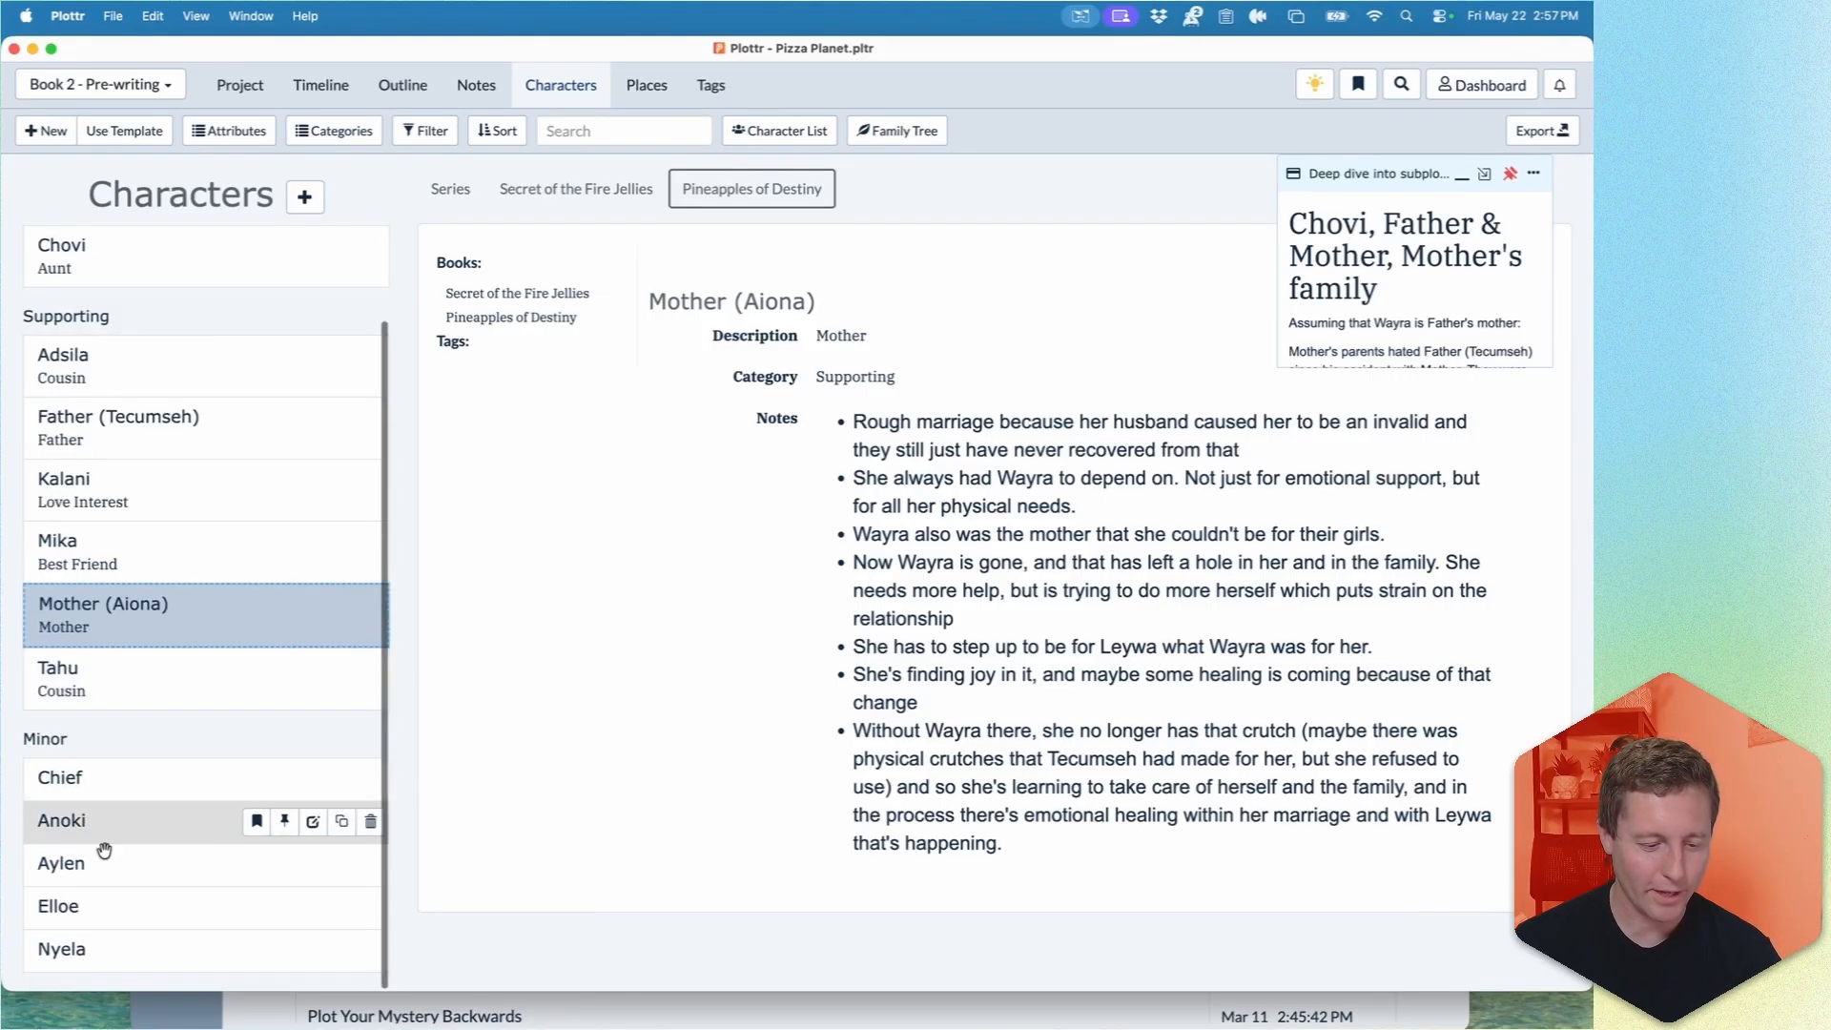
{"action": "scroll", "coordinate": [152, 835], "scroll_direction": "up", "scroll_amount": 2}
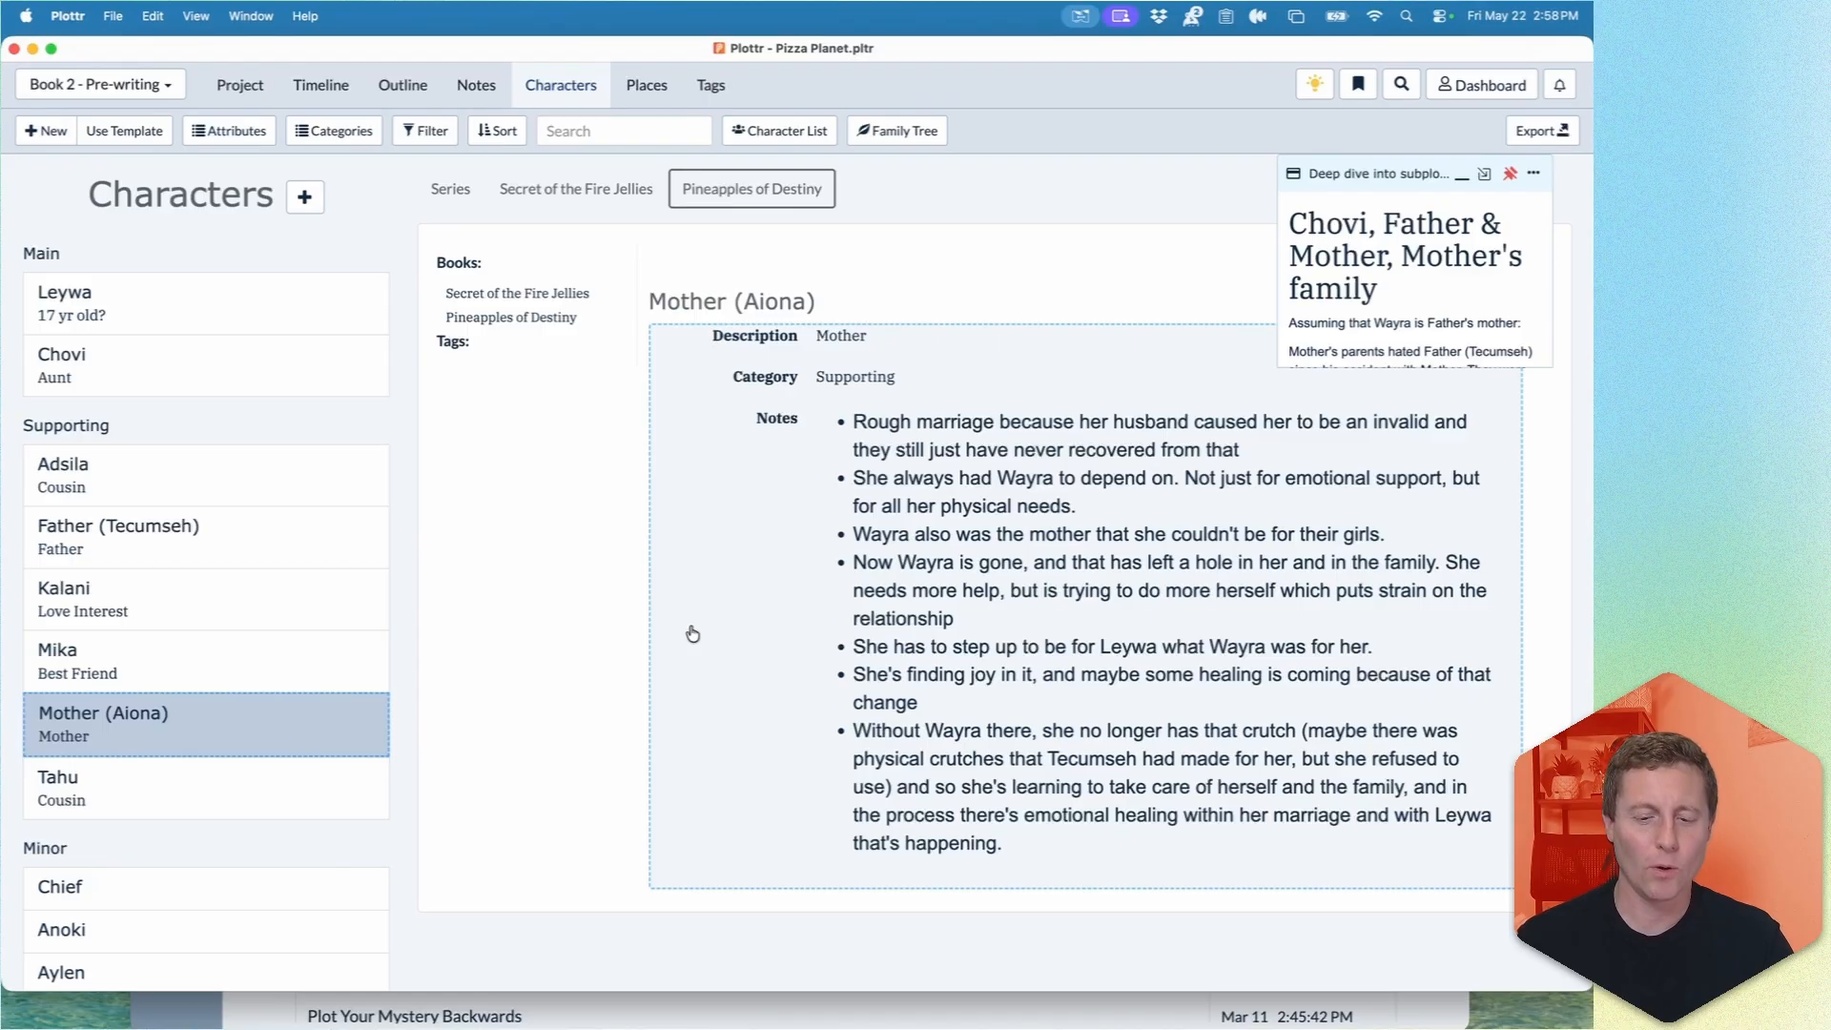
Add a bullet to Chovi's notes after the Tecumseh one, "She was on the side of progress—not tradition—in book 1", and finish editing.
{"action": "left_click", "coordinate": [148, 360]}
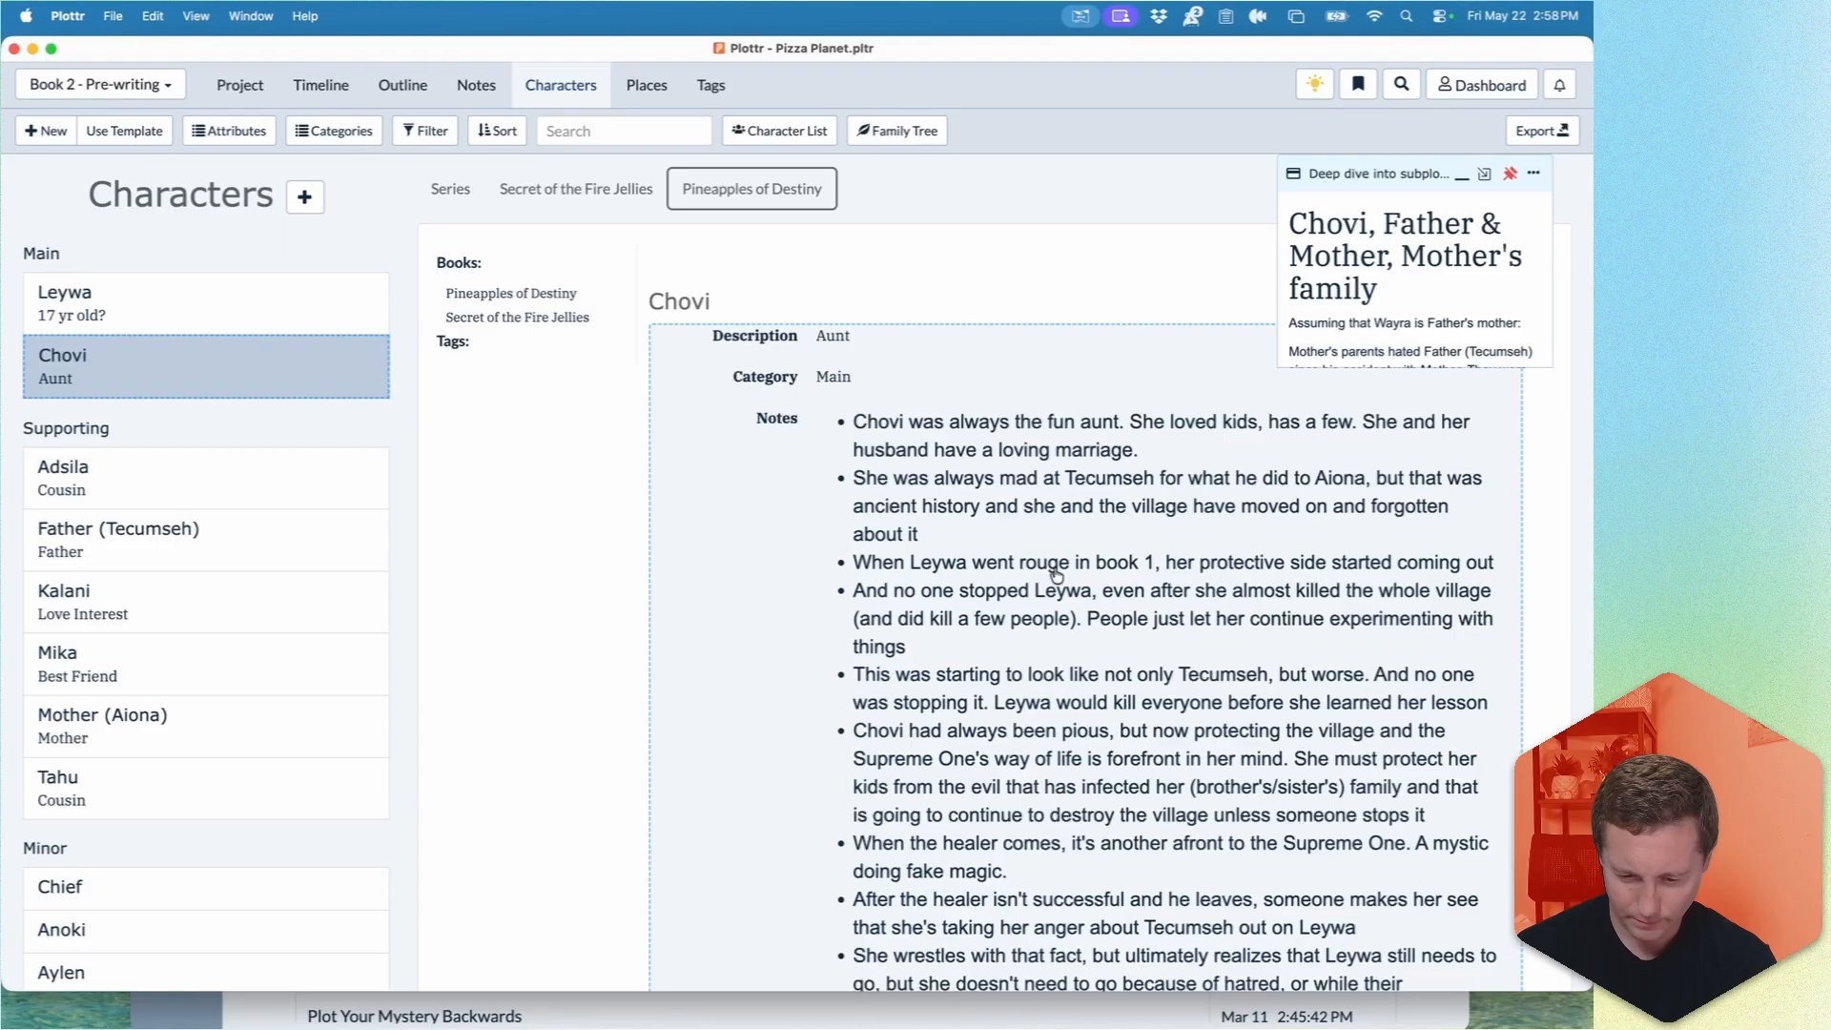
{"action": "double_click", "coordinate": [1054, 528]}
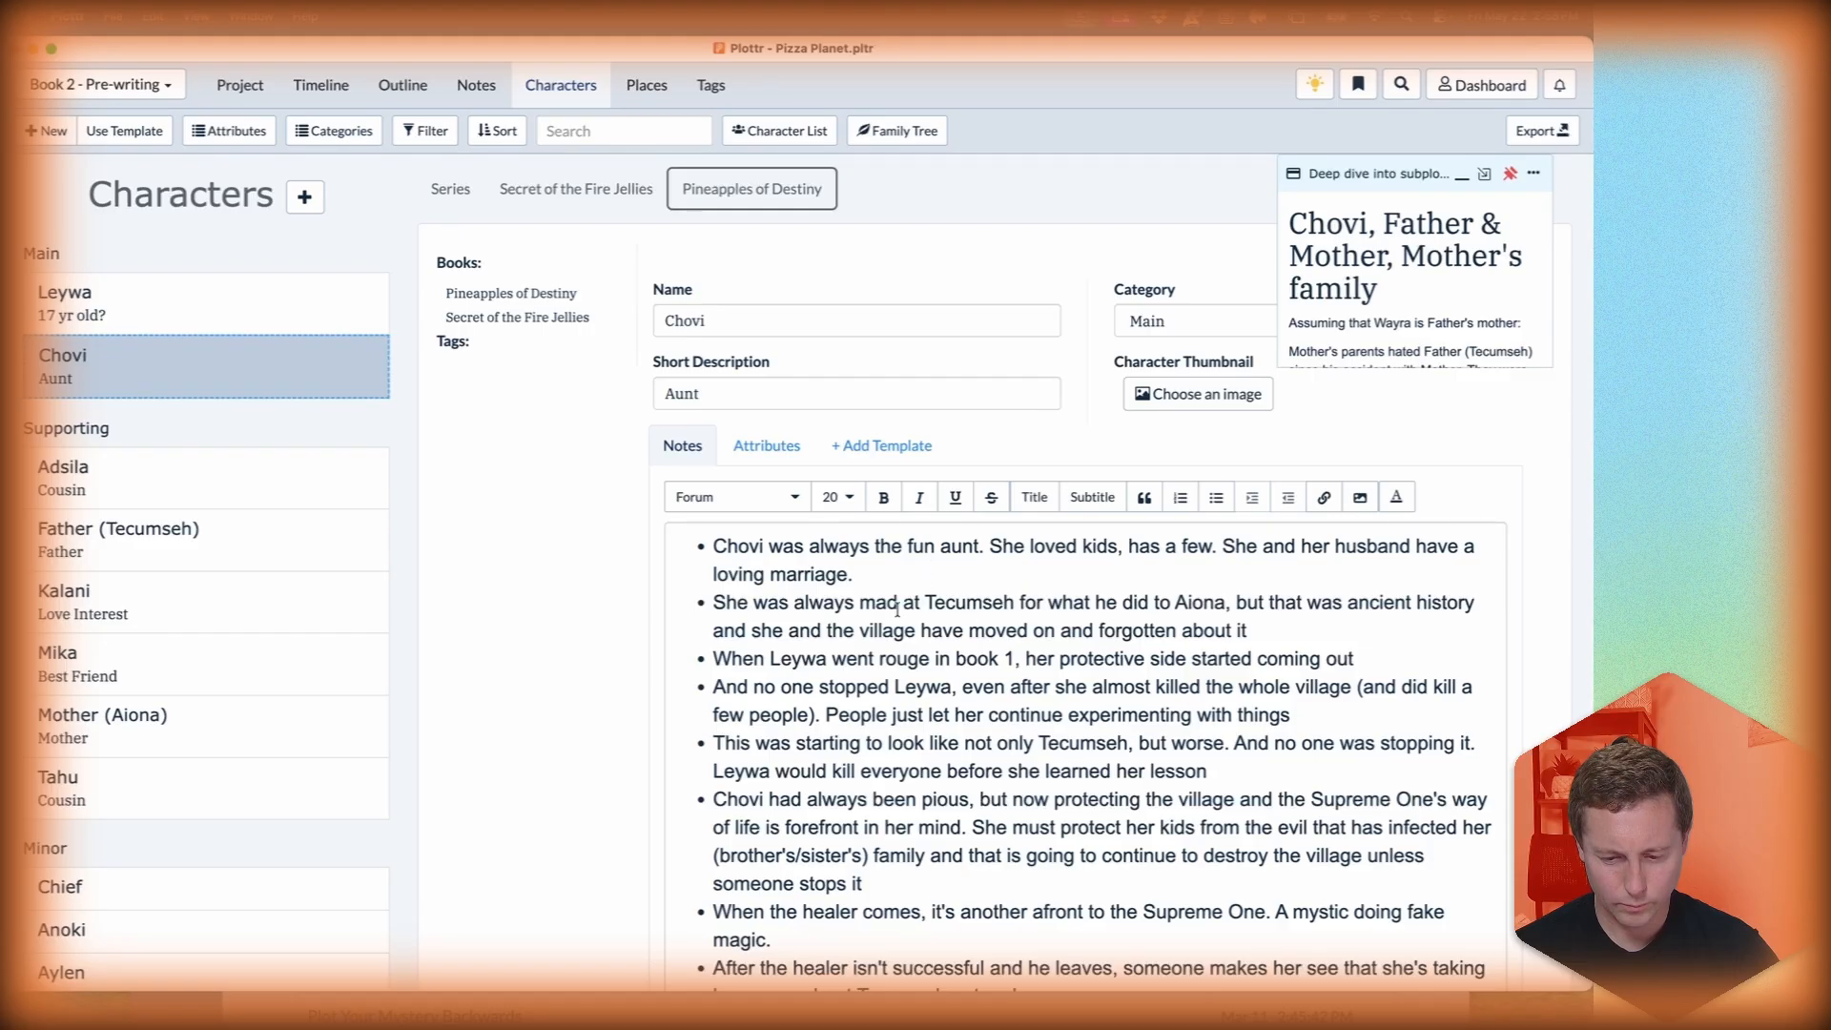
{"action": "left_click", "coordinate": [1314, 631]}
{"action": "key", "text": "Return"}
{"action": "type", "text": "She was on boar"}
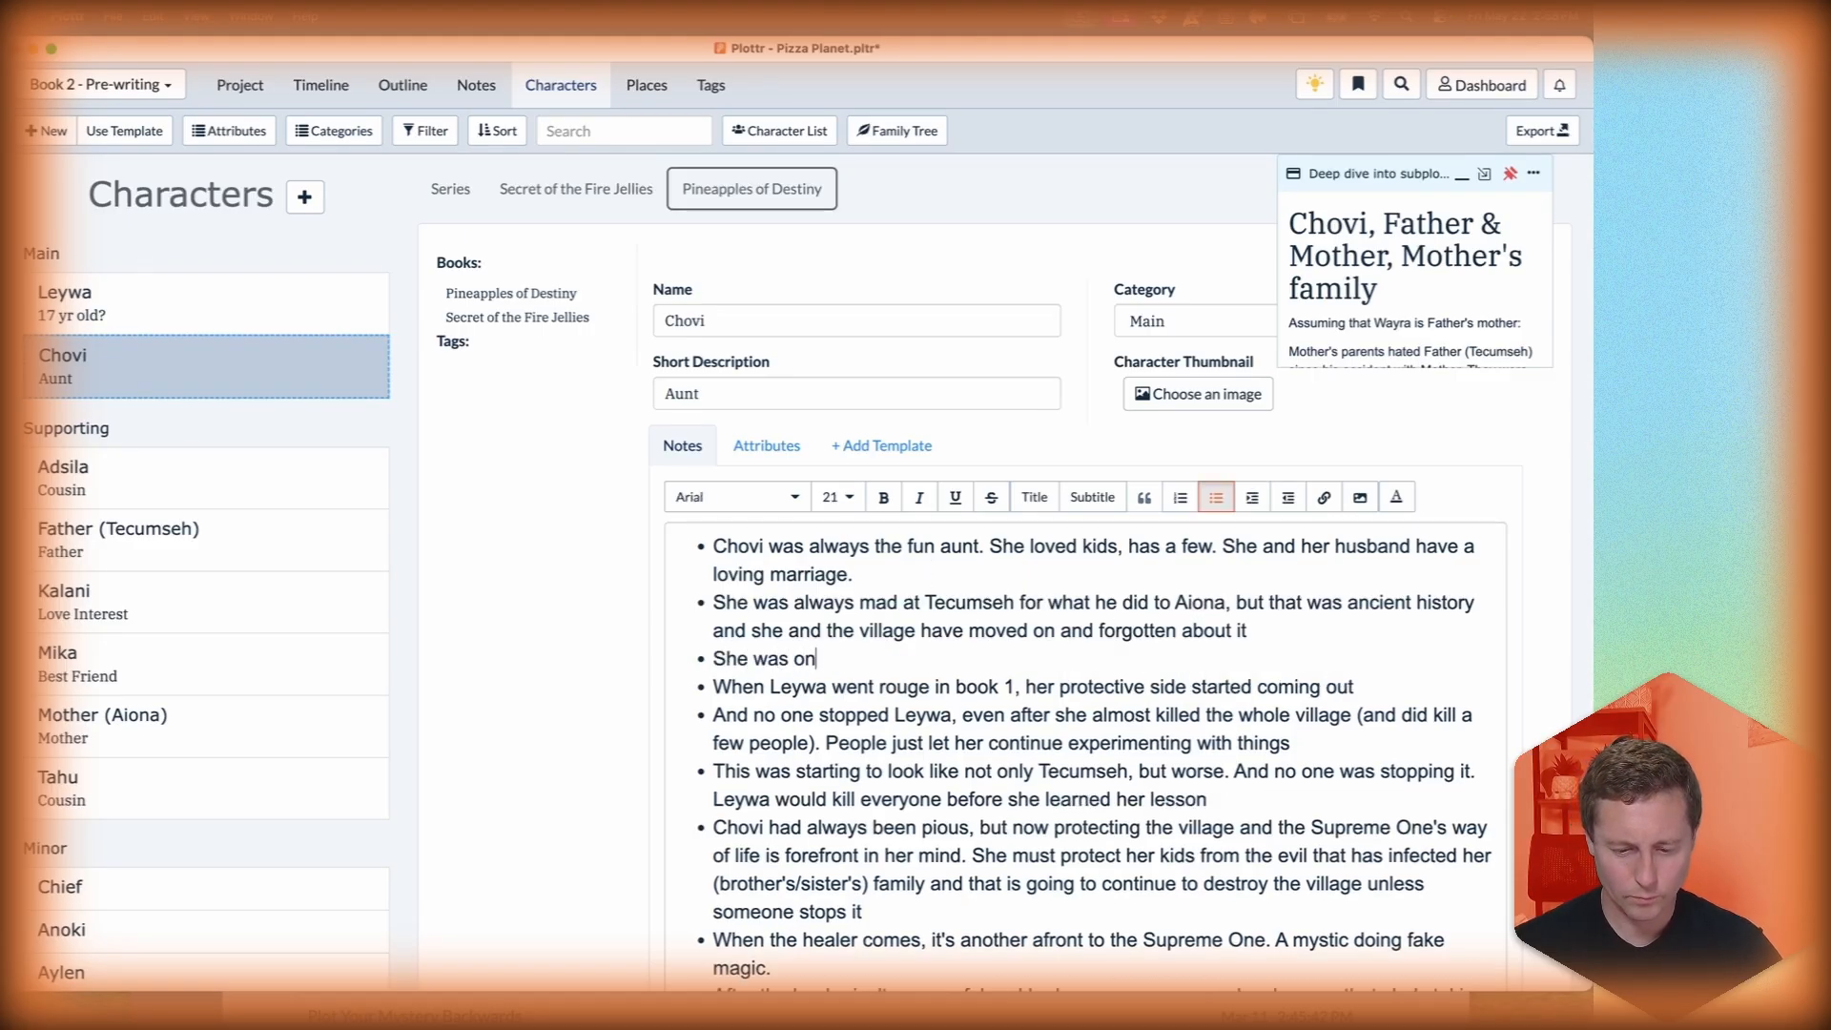
{"action": "key", "text": "BackSpace"}
{"action": "key", "text": "BackSpace"}
{"action": "key", "text": "BackSpace"}
{"action": "key", "text": "BackSpace"}
{"action": "type", "text": "the side of "}
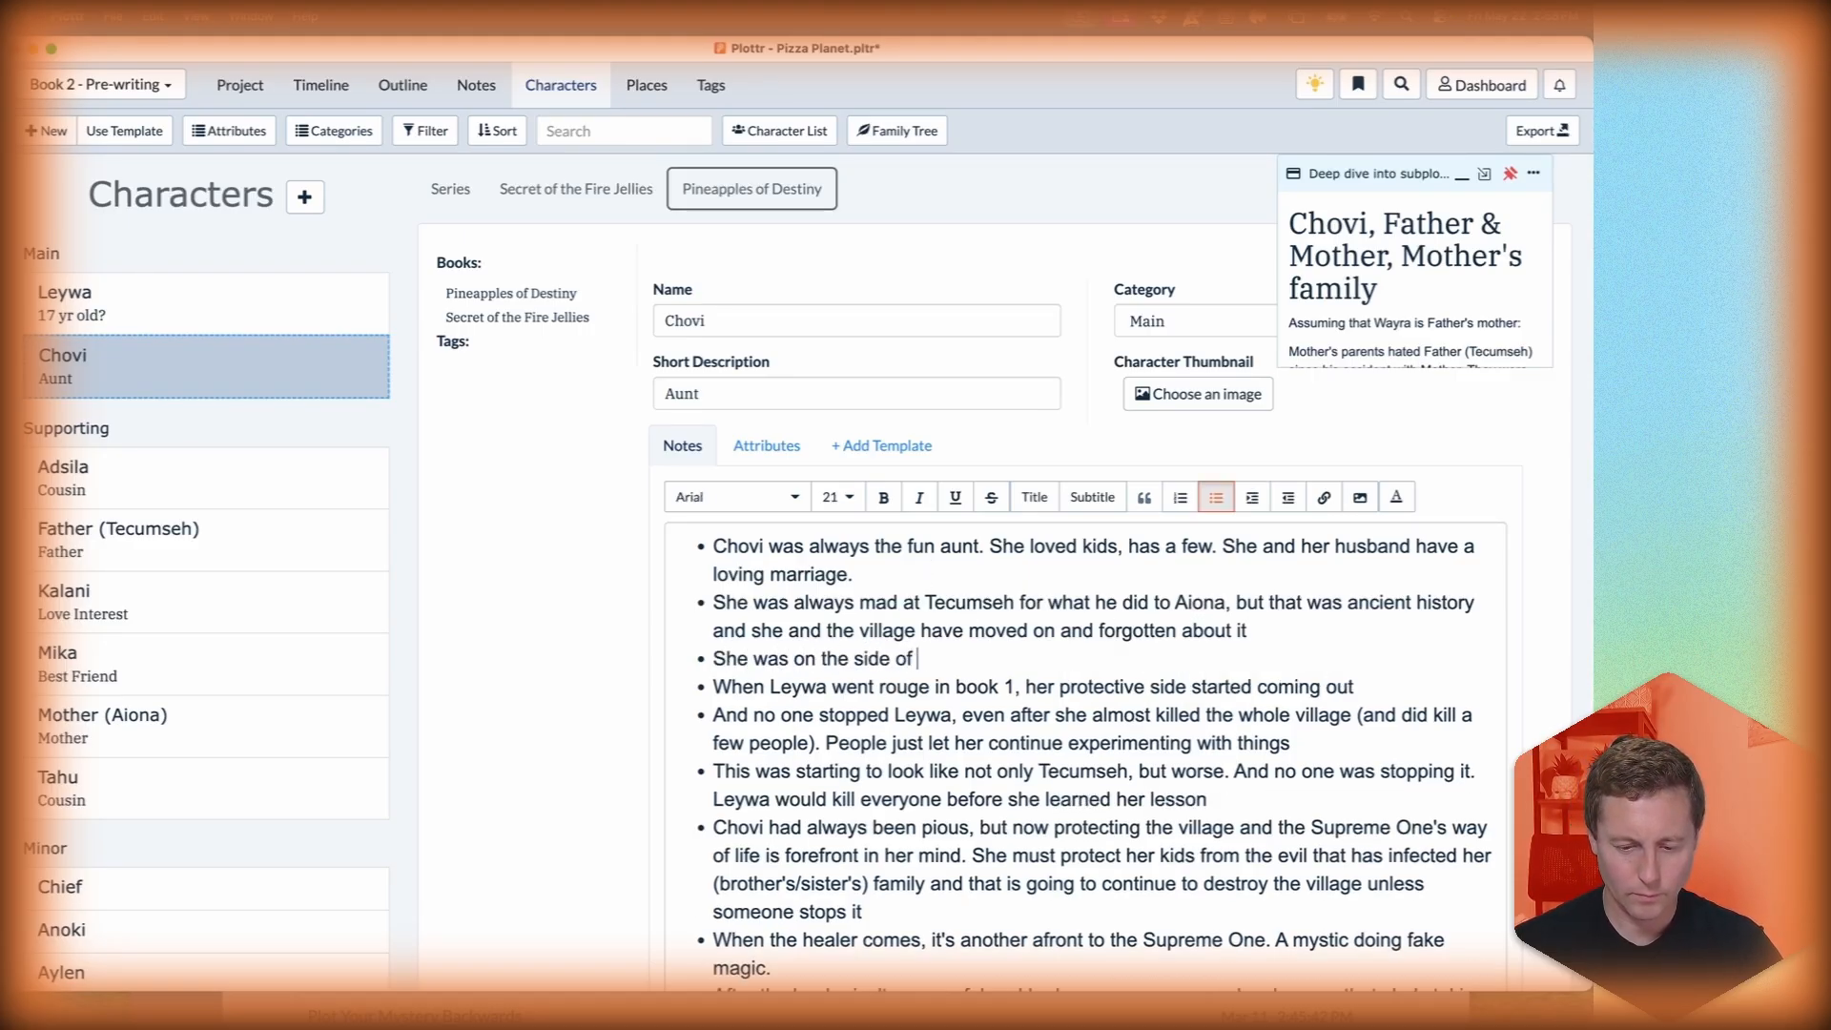
{"action": "type", "text": "progress—not tradition—"}
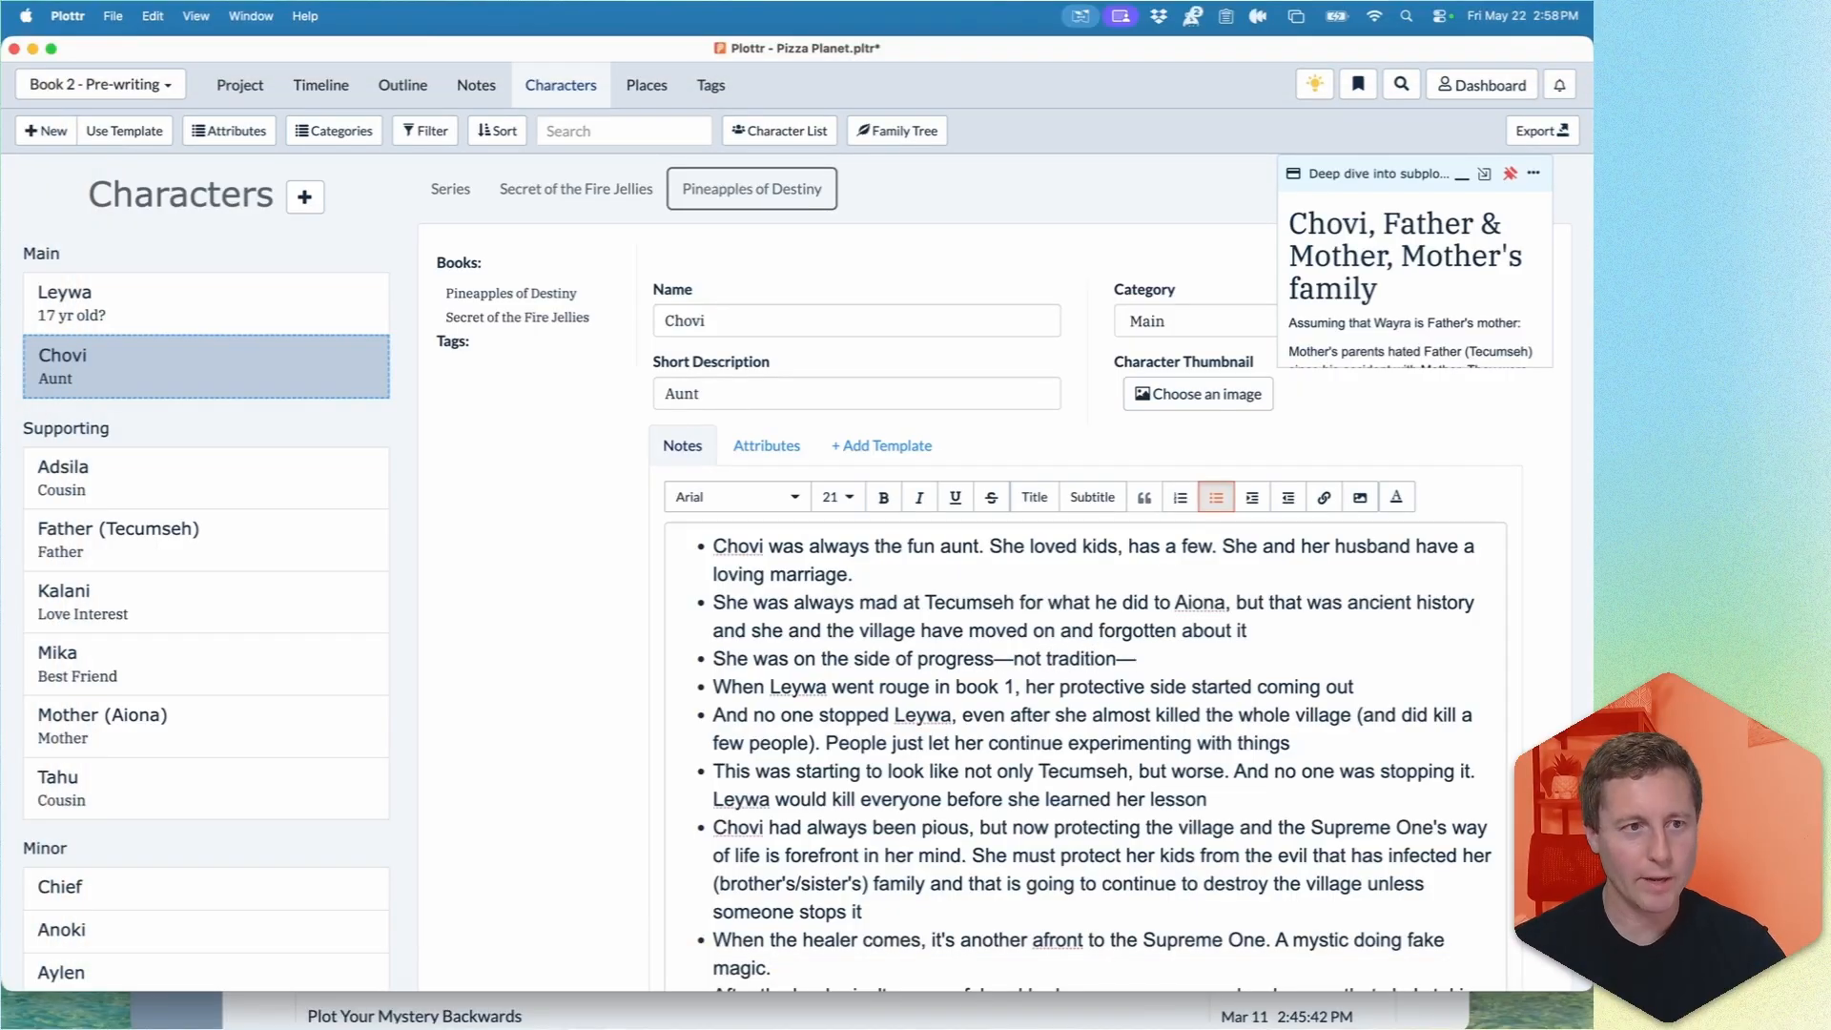
{"action": "type", "text": "in"}
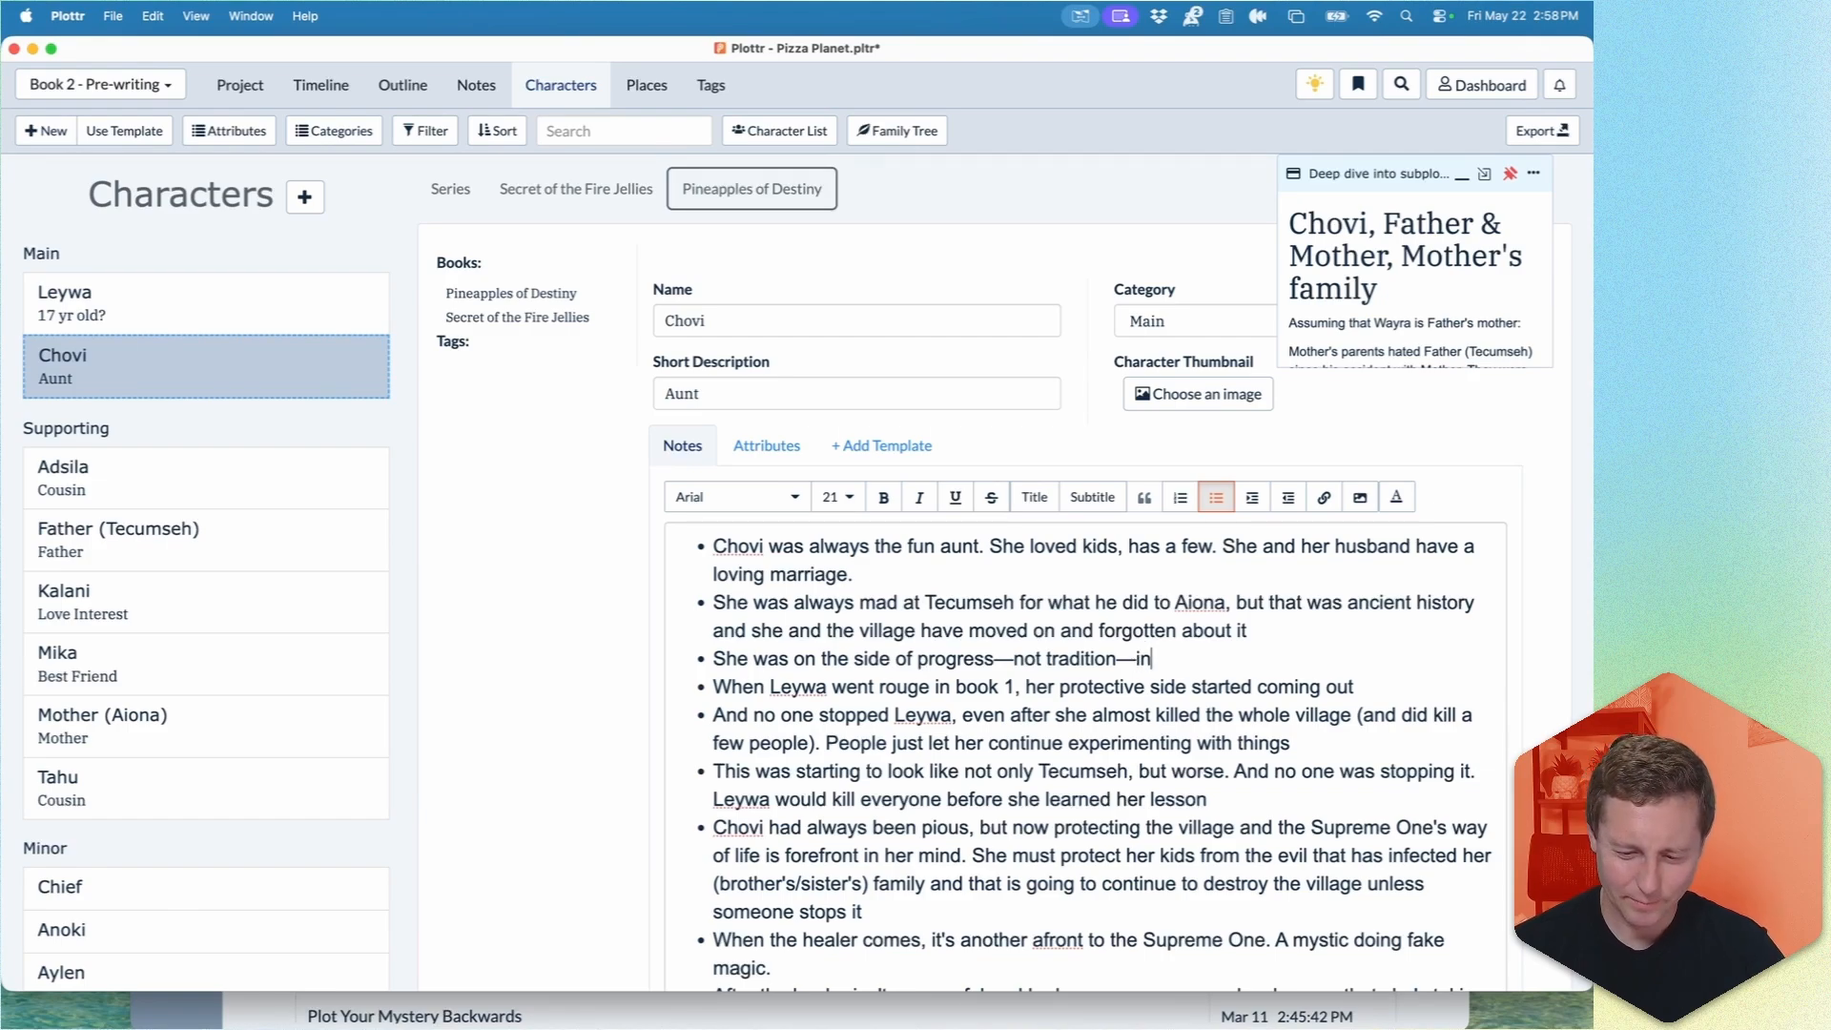
{"action": "type", "text": " book 1"}
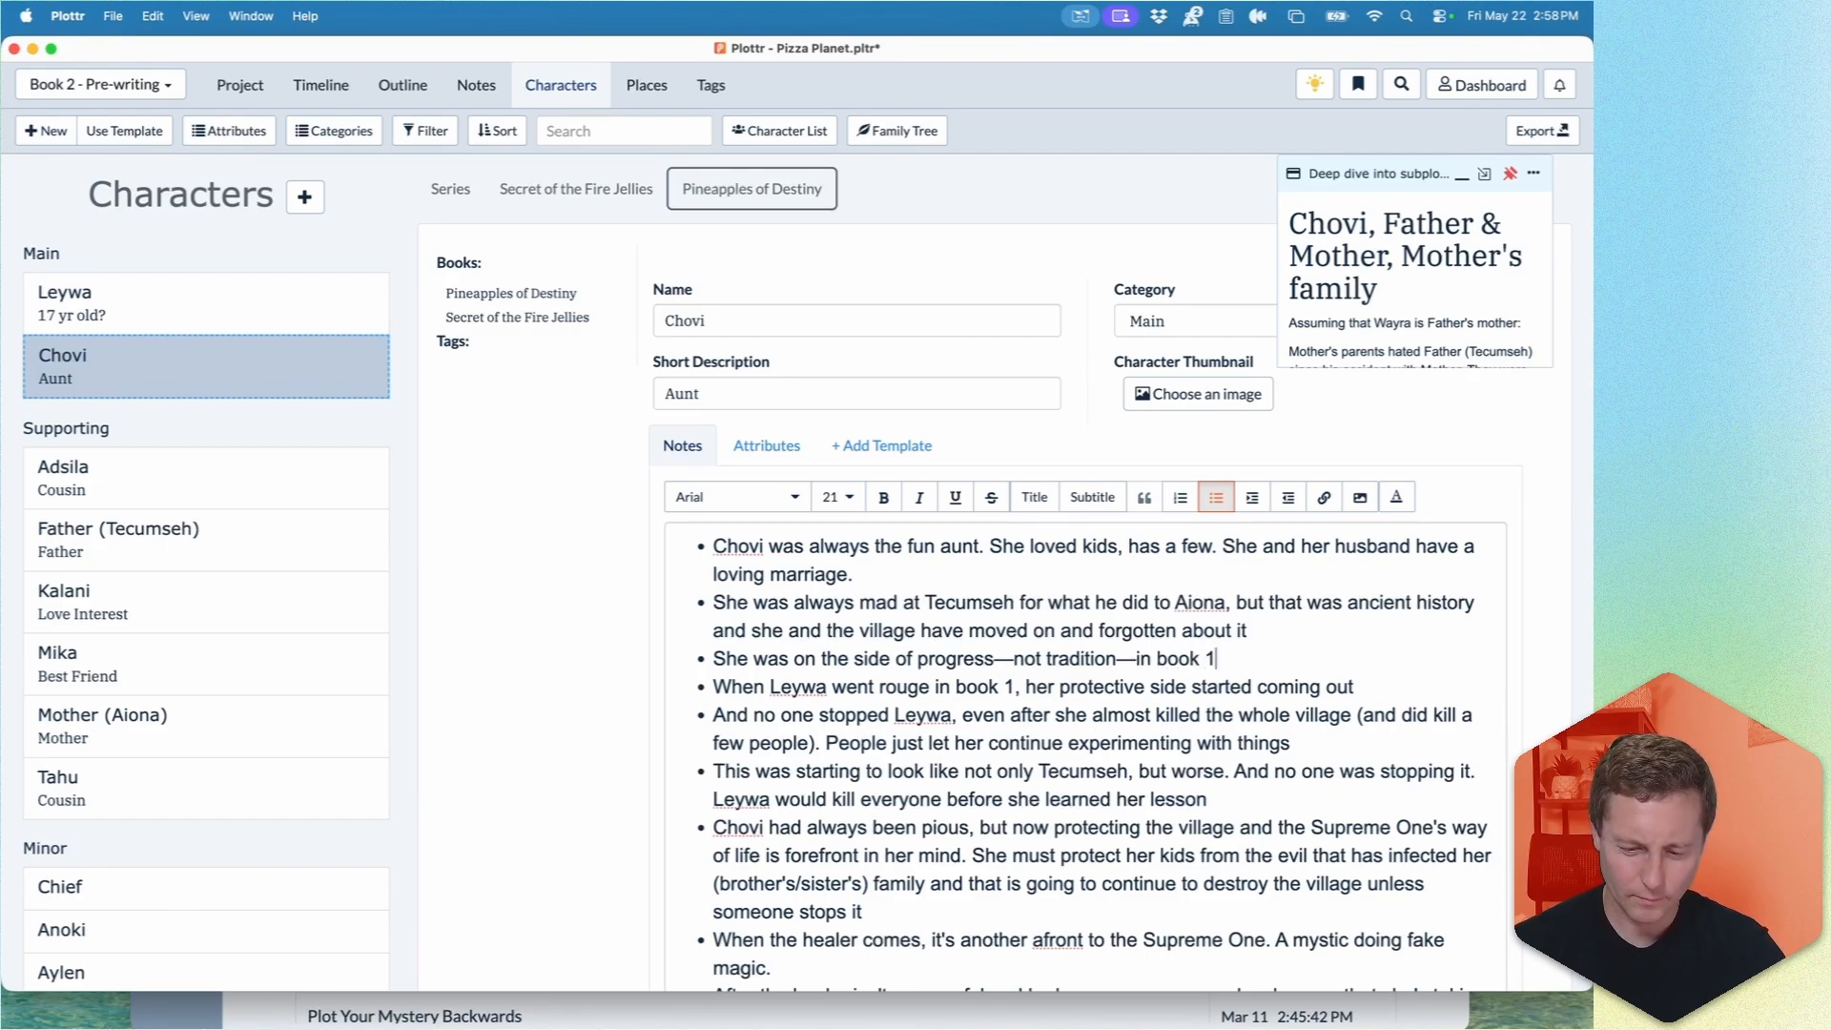
{"action": "left_click", "coordinate": [851, 398]}
{"action": "key", "text": "Return"}
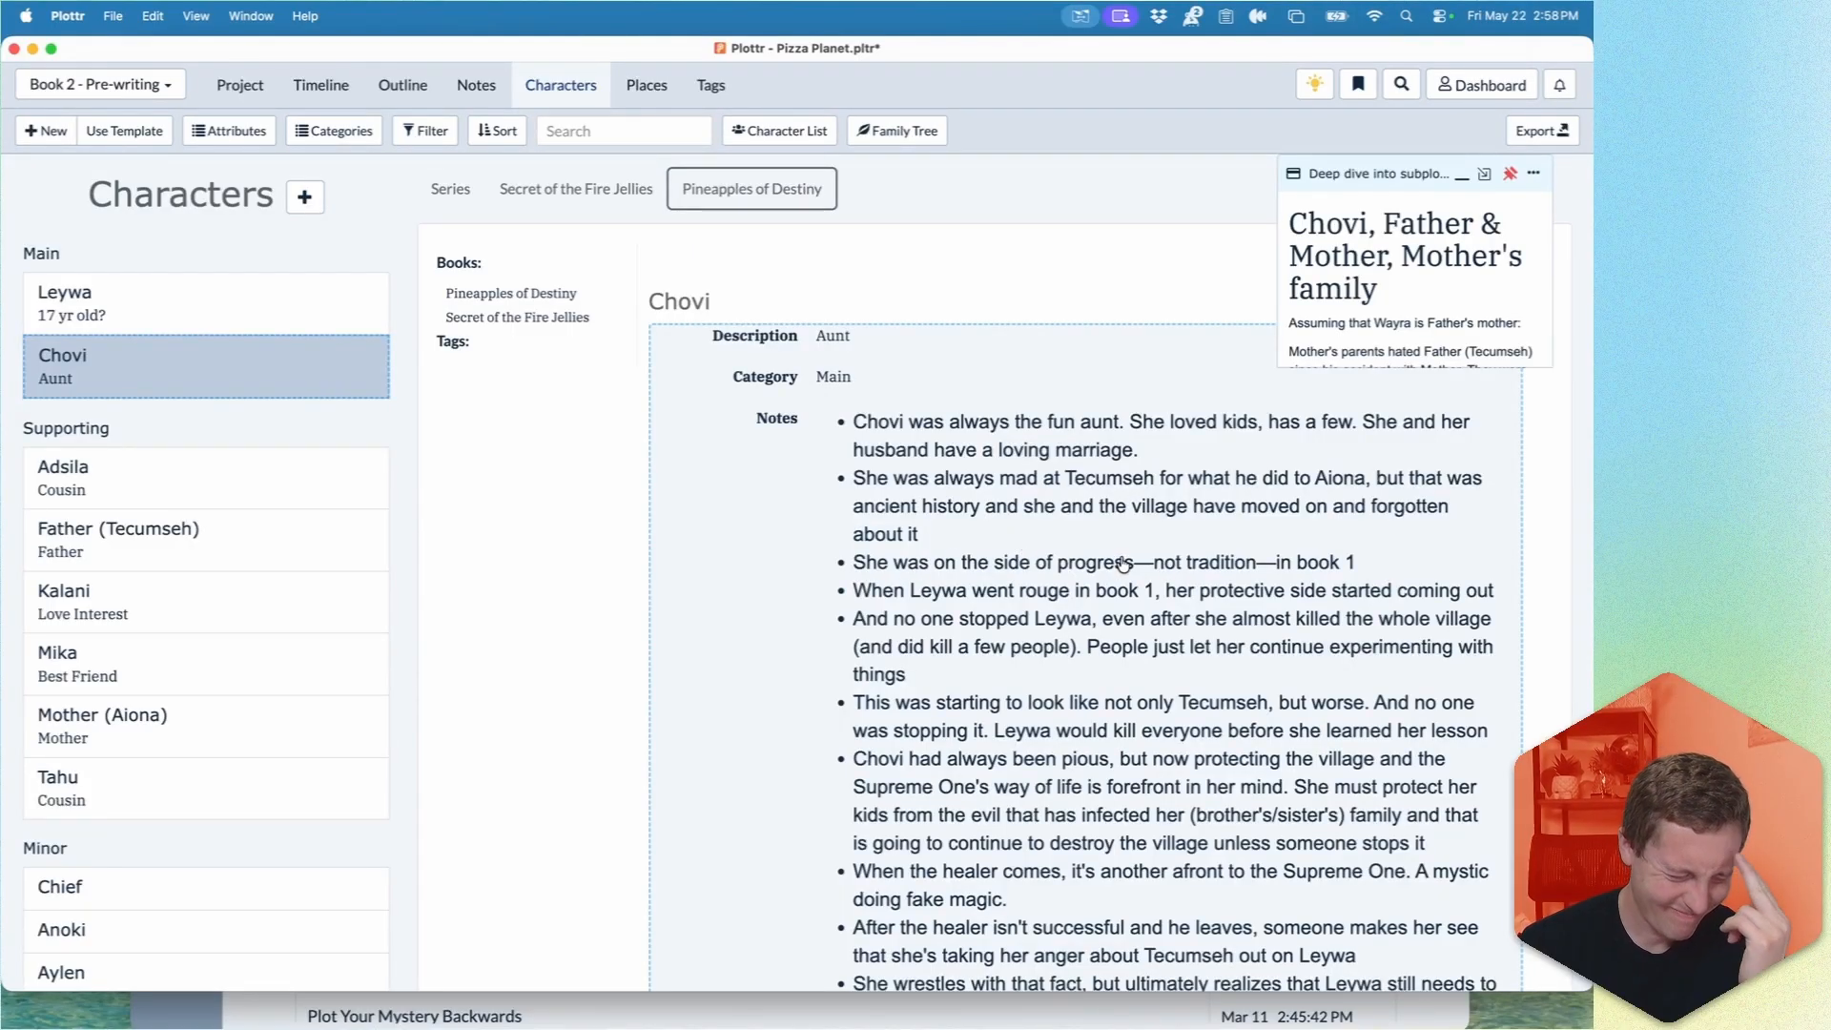
Reread Chovi's notes, unpin the Deep dive note and open Adsila's Pineapples of Destiny entry.
{"action": "scroll", "coordinate": [1104, 748], "scroll_direction": "down", "scroll_amount": 2}
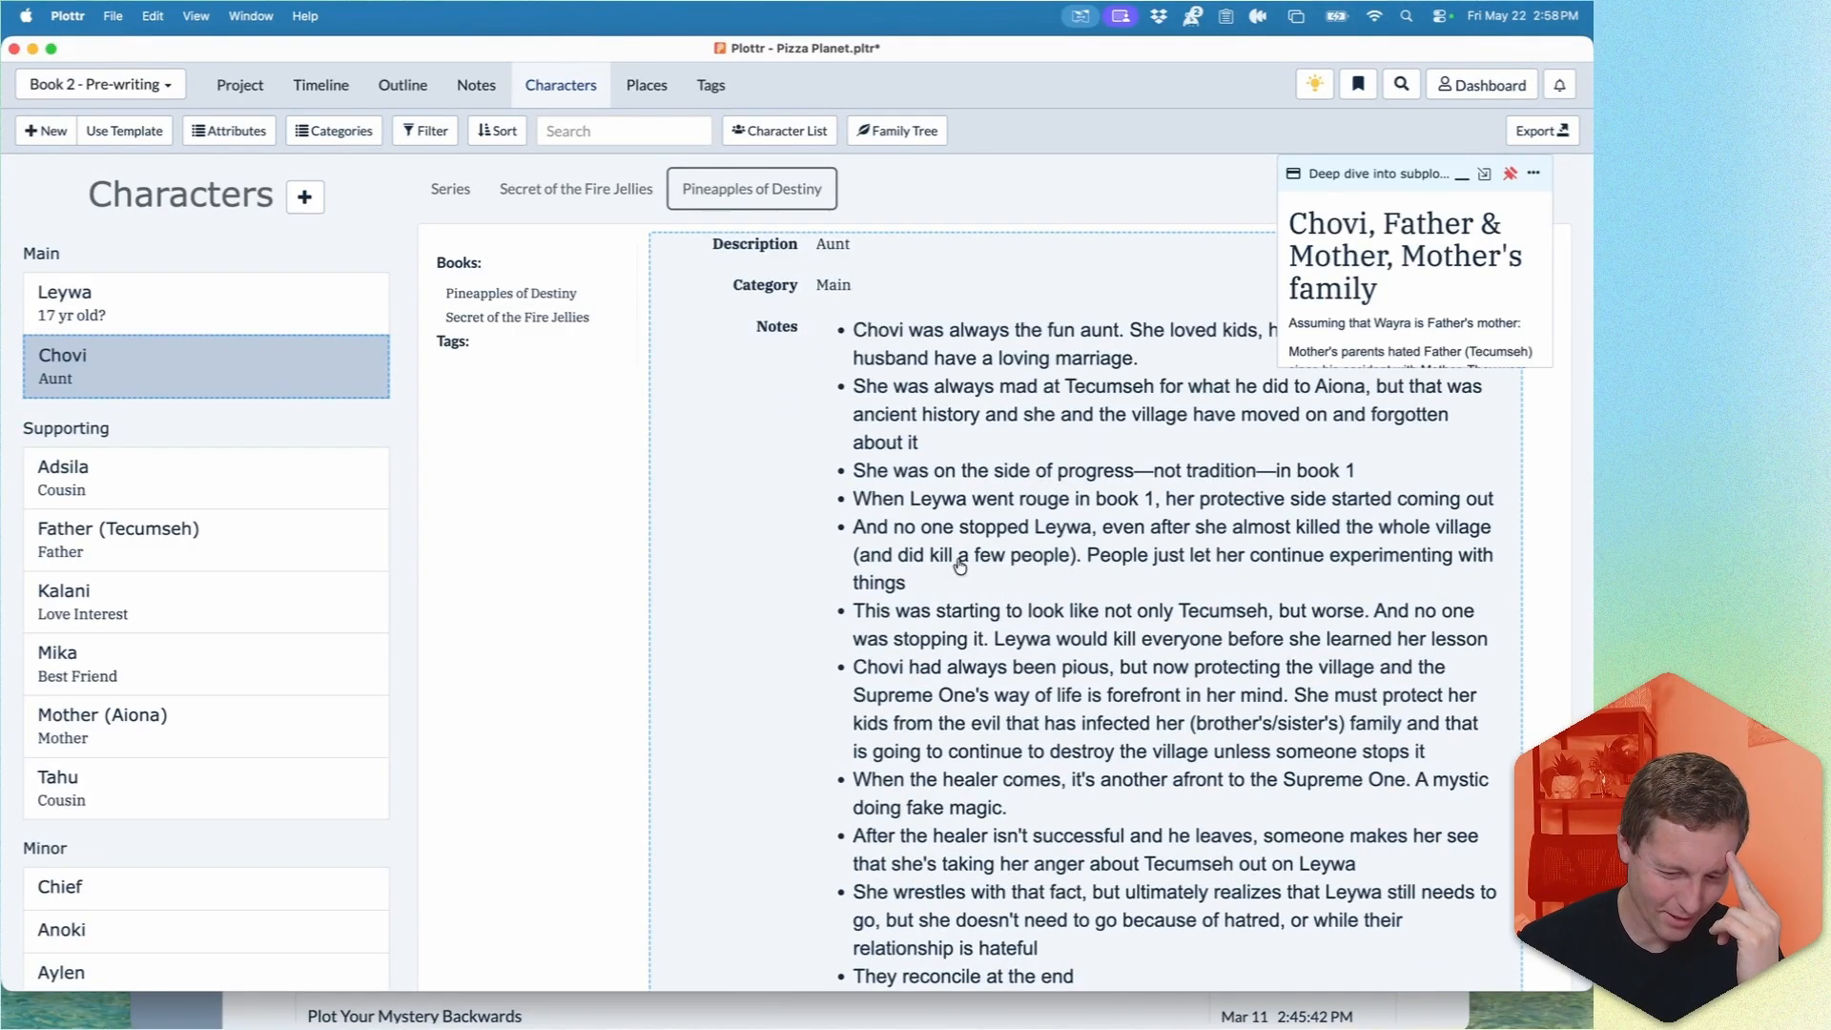
{"action": "scroll", "coordinate": [868, 685], "scroll_direction": "up", "scroll_amount": 2}
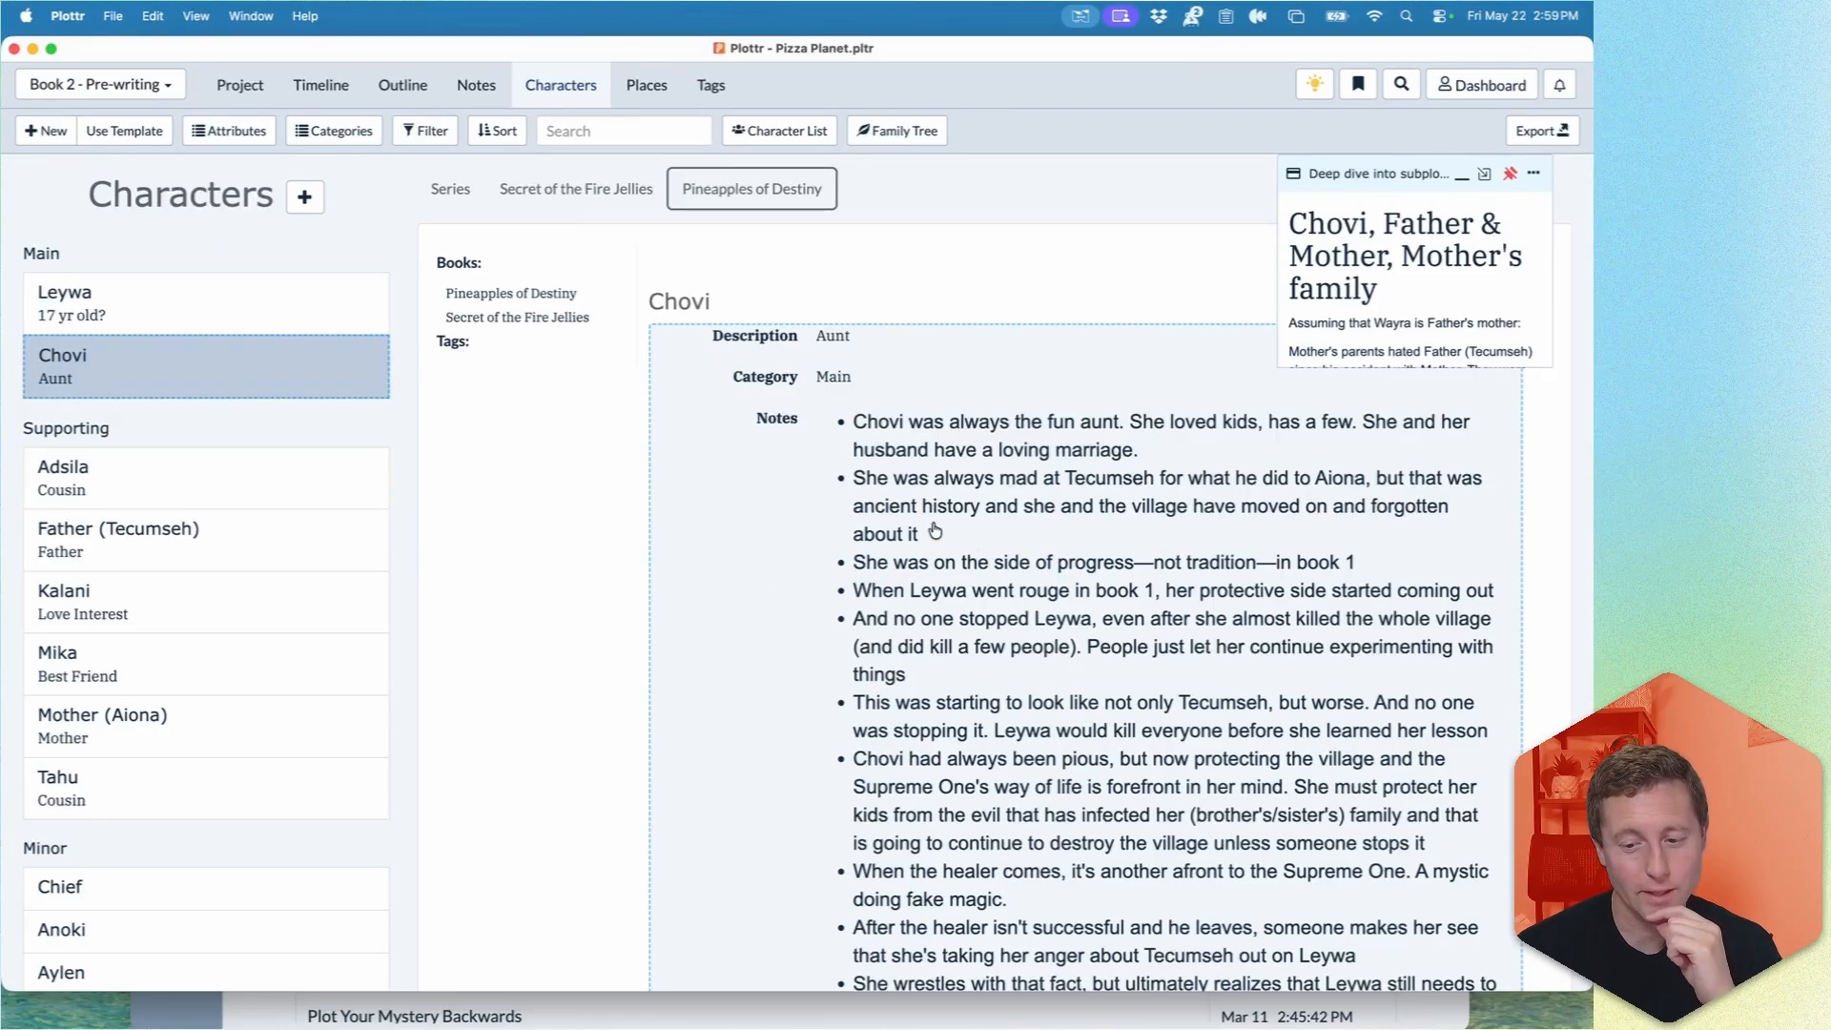
{"action": "left_click", "coordinate": [1510, 174]}
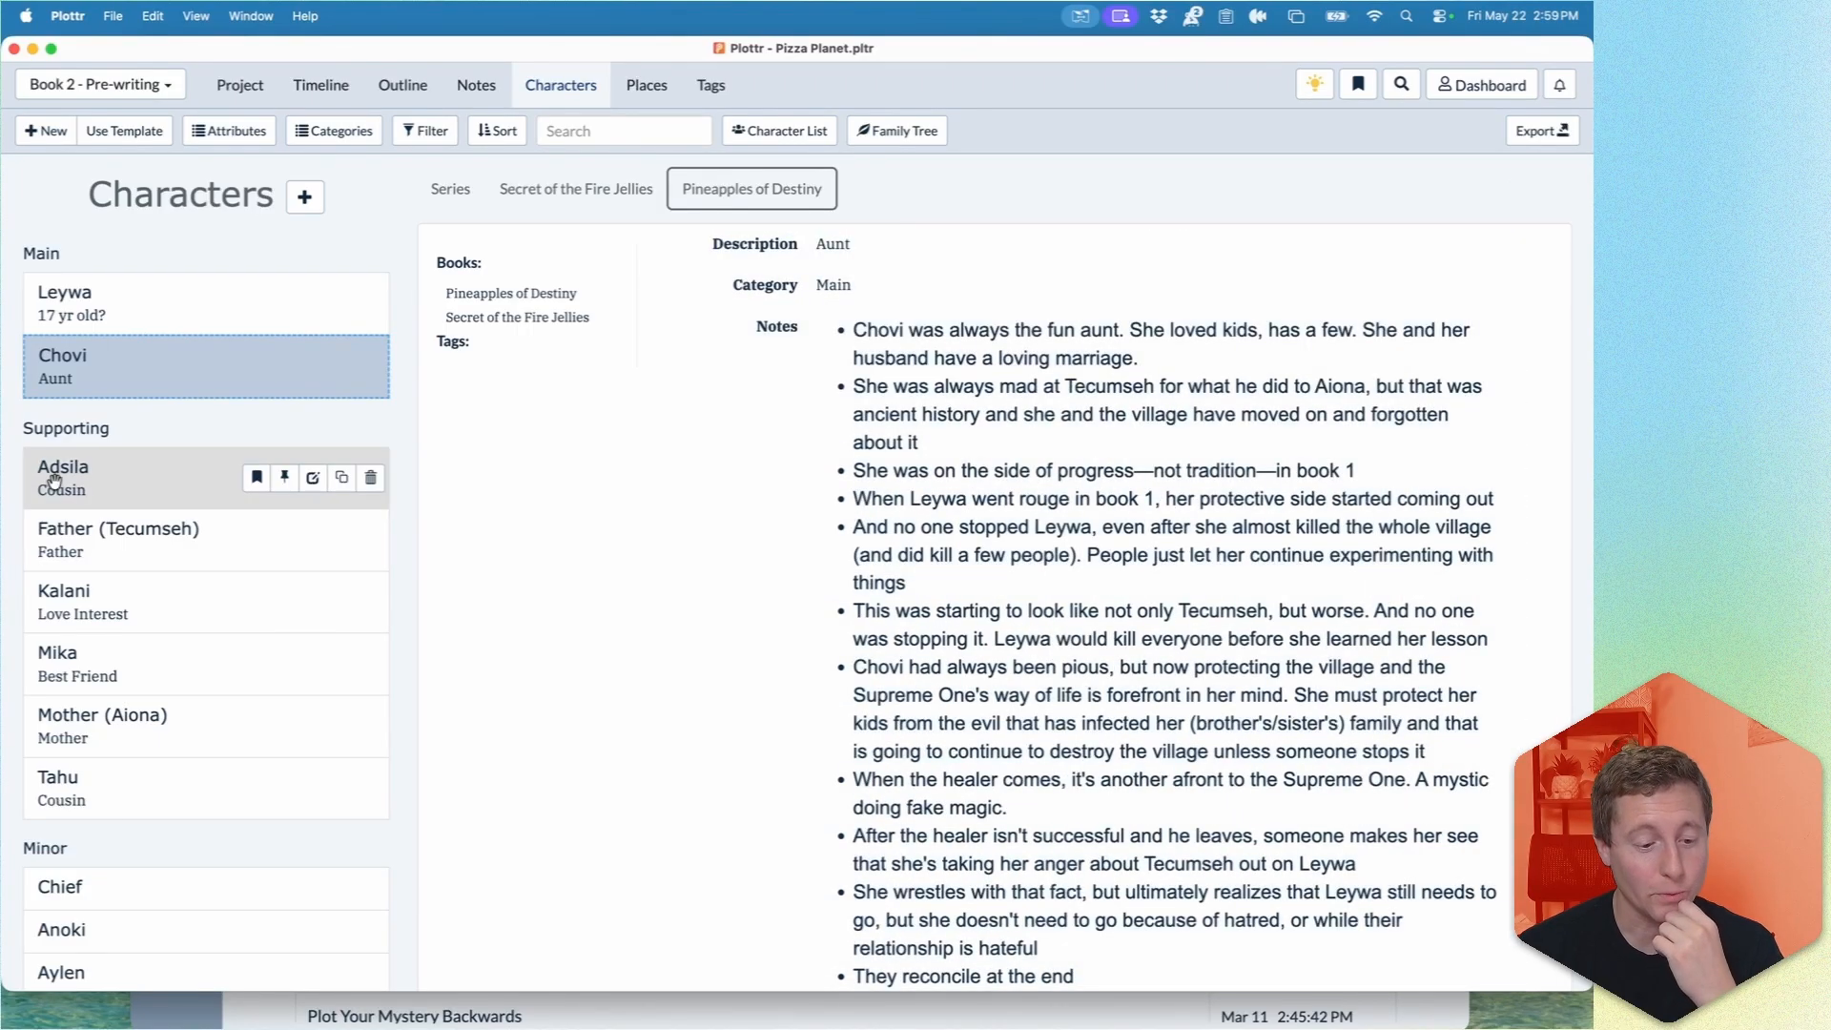
{"action": "left_click", "coordinate": [147, 498]}
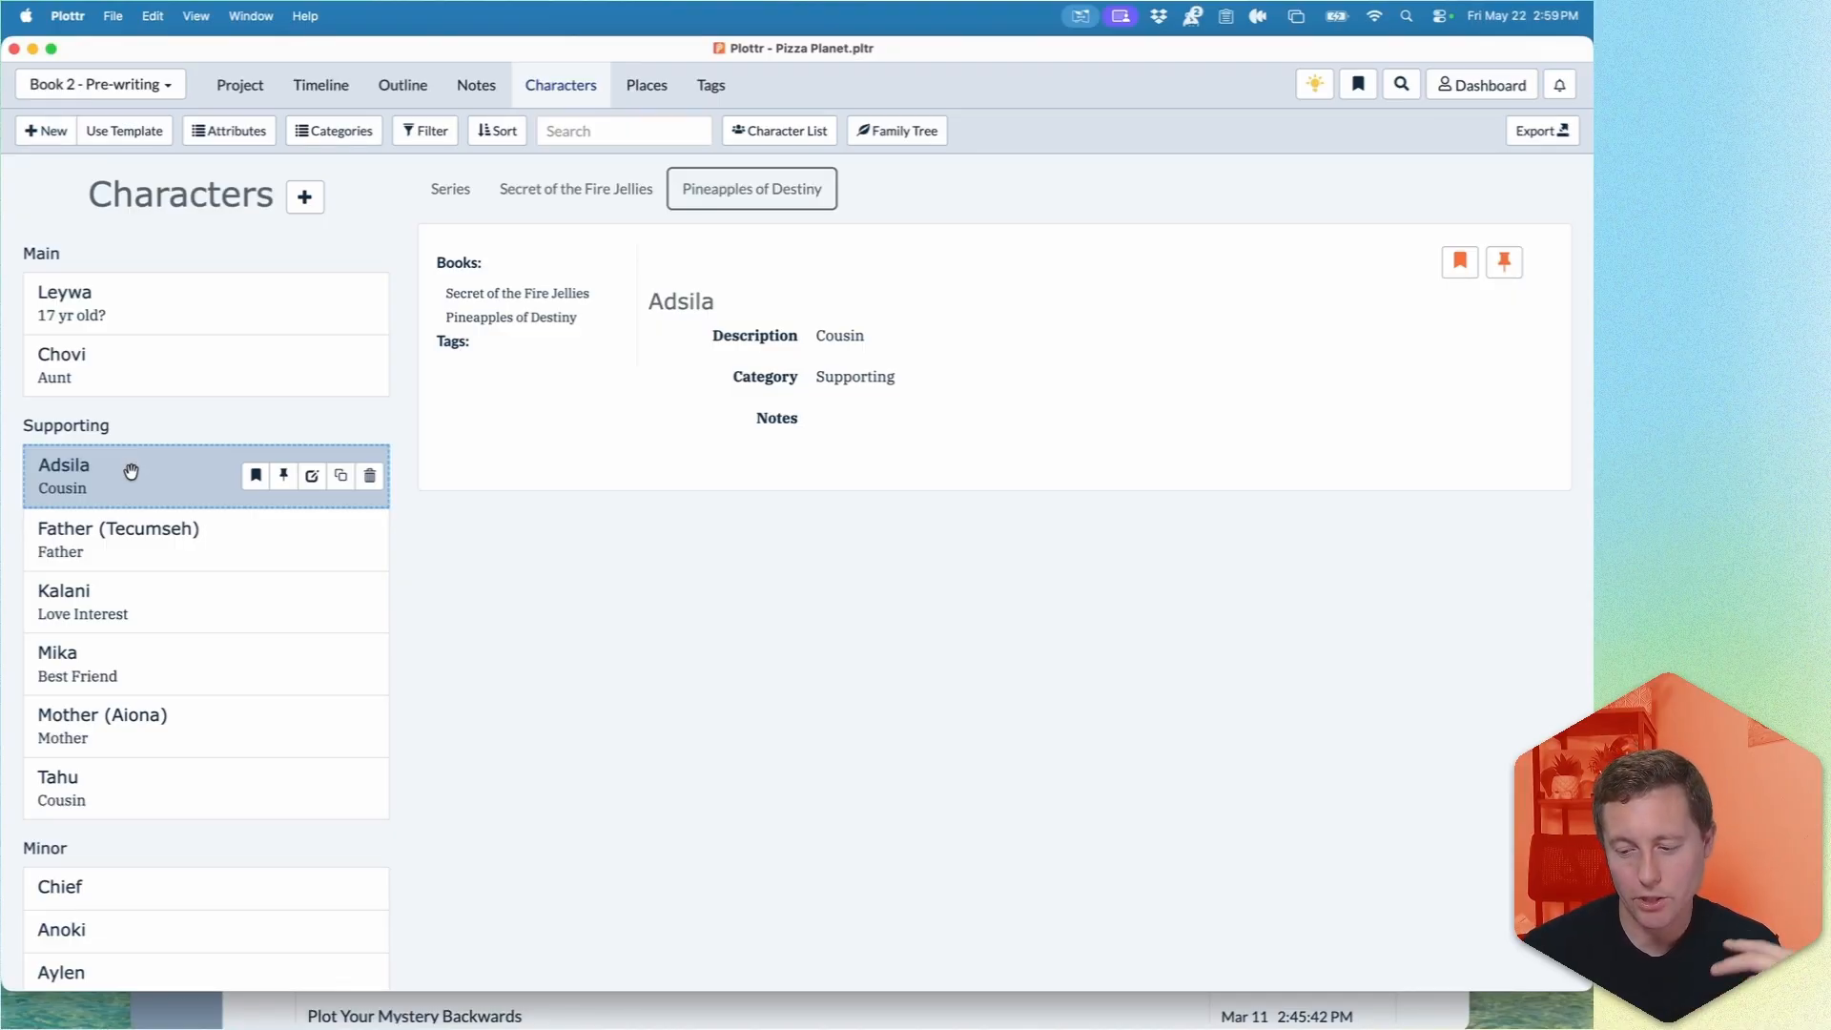
Start a bulleted list in Adsila's Pineapples of Destiny notes with the bullet "She was a young kid in book 1".
{"action": "double_click", "coordinate": [1026, 421]}
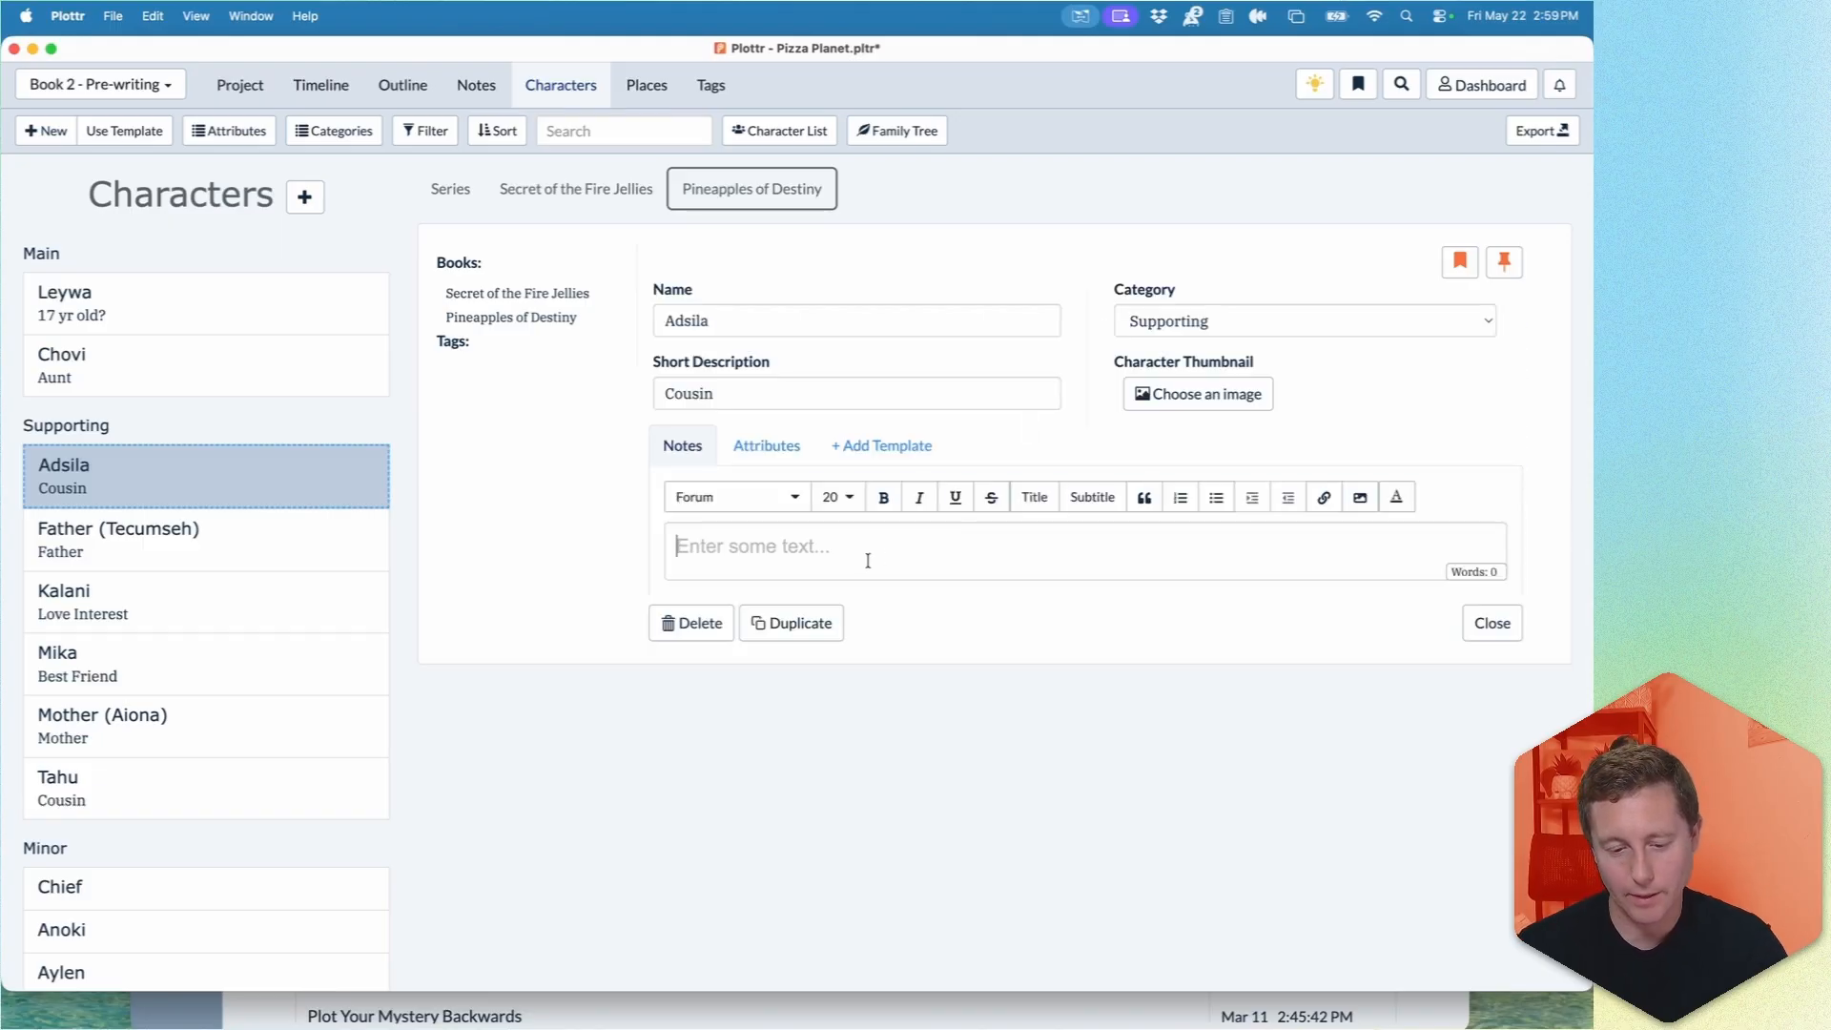
{"action": "left_click", "coordinate": [1213, 500]}
{"action": "type", "text": "Sh"}
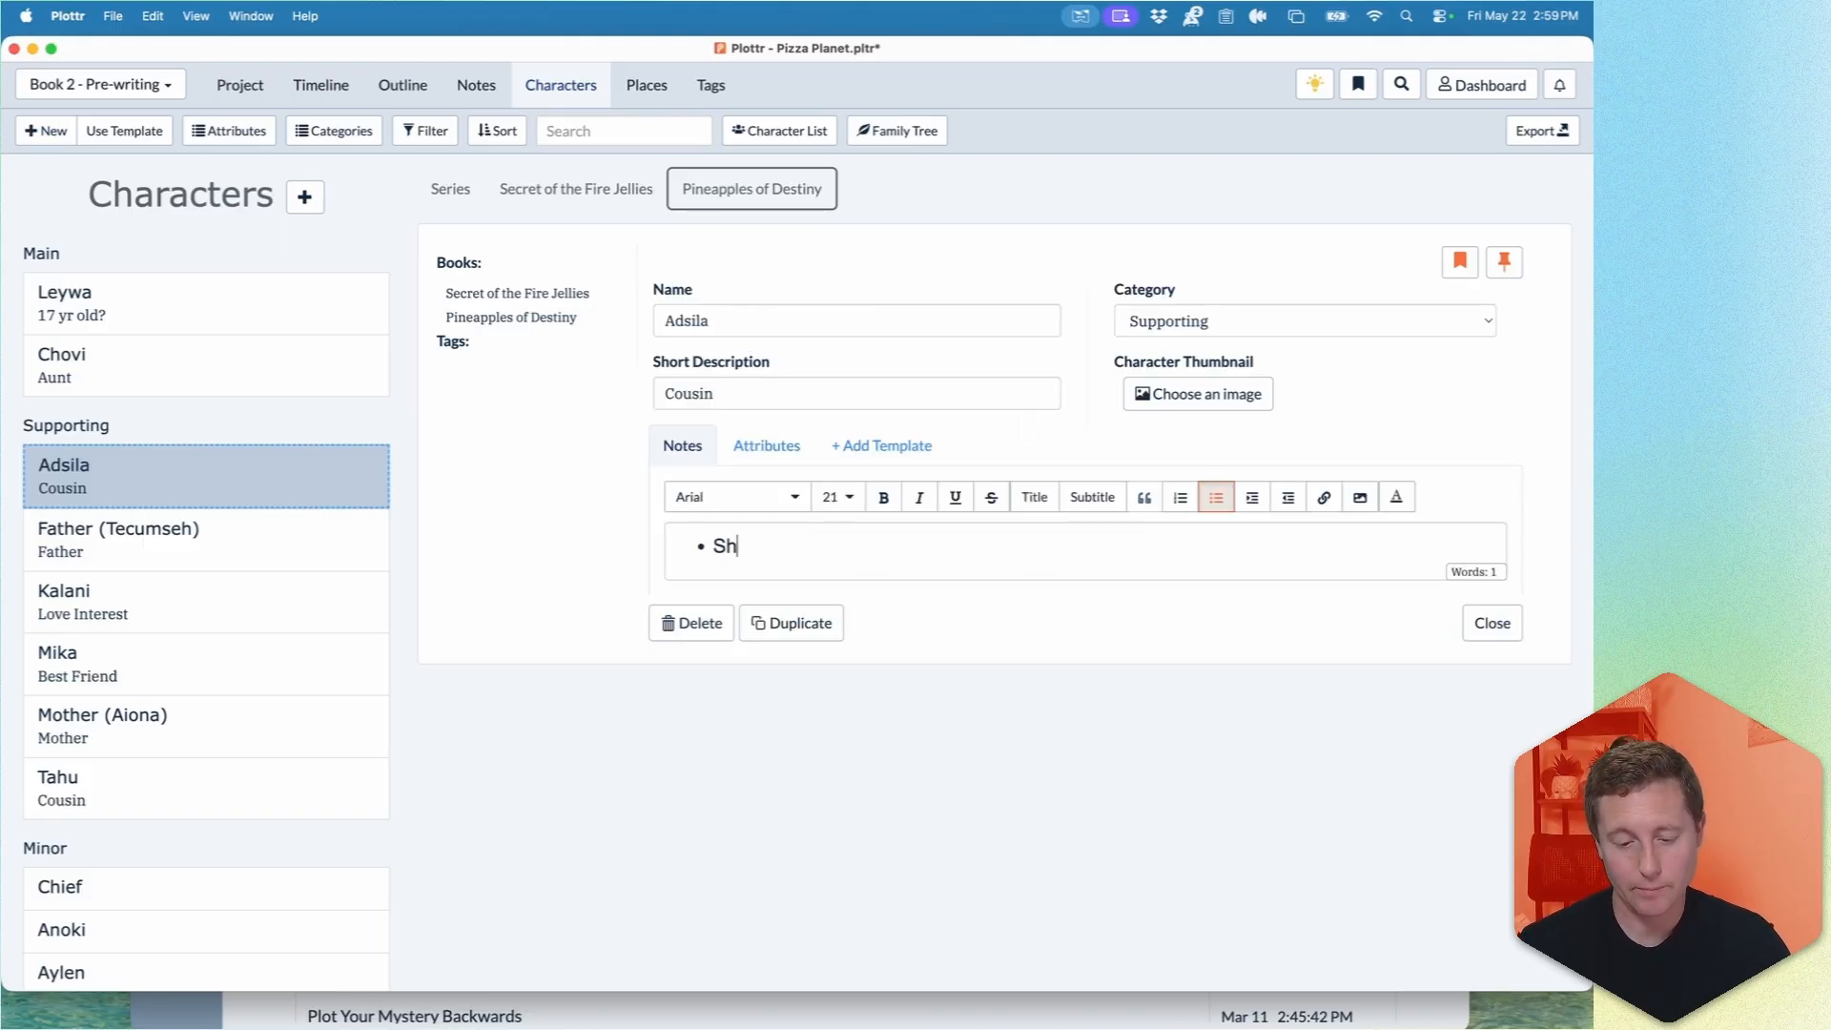
{"action": "type", "text": "e was a kyou"}
{"action": "key", "text": "BackSpace"}
{"action": "key", "text": "BackSpace"}
{"action": "key", "text": "BackSpace"}
{"action": "key", "text": "BackSpace"}
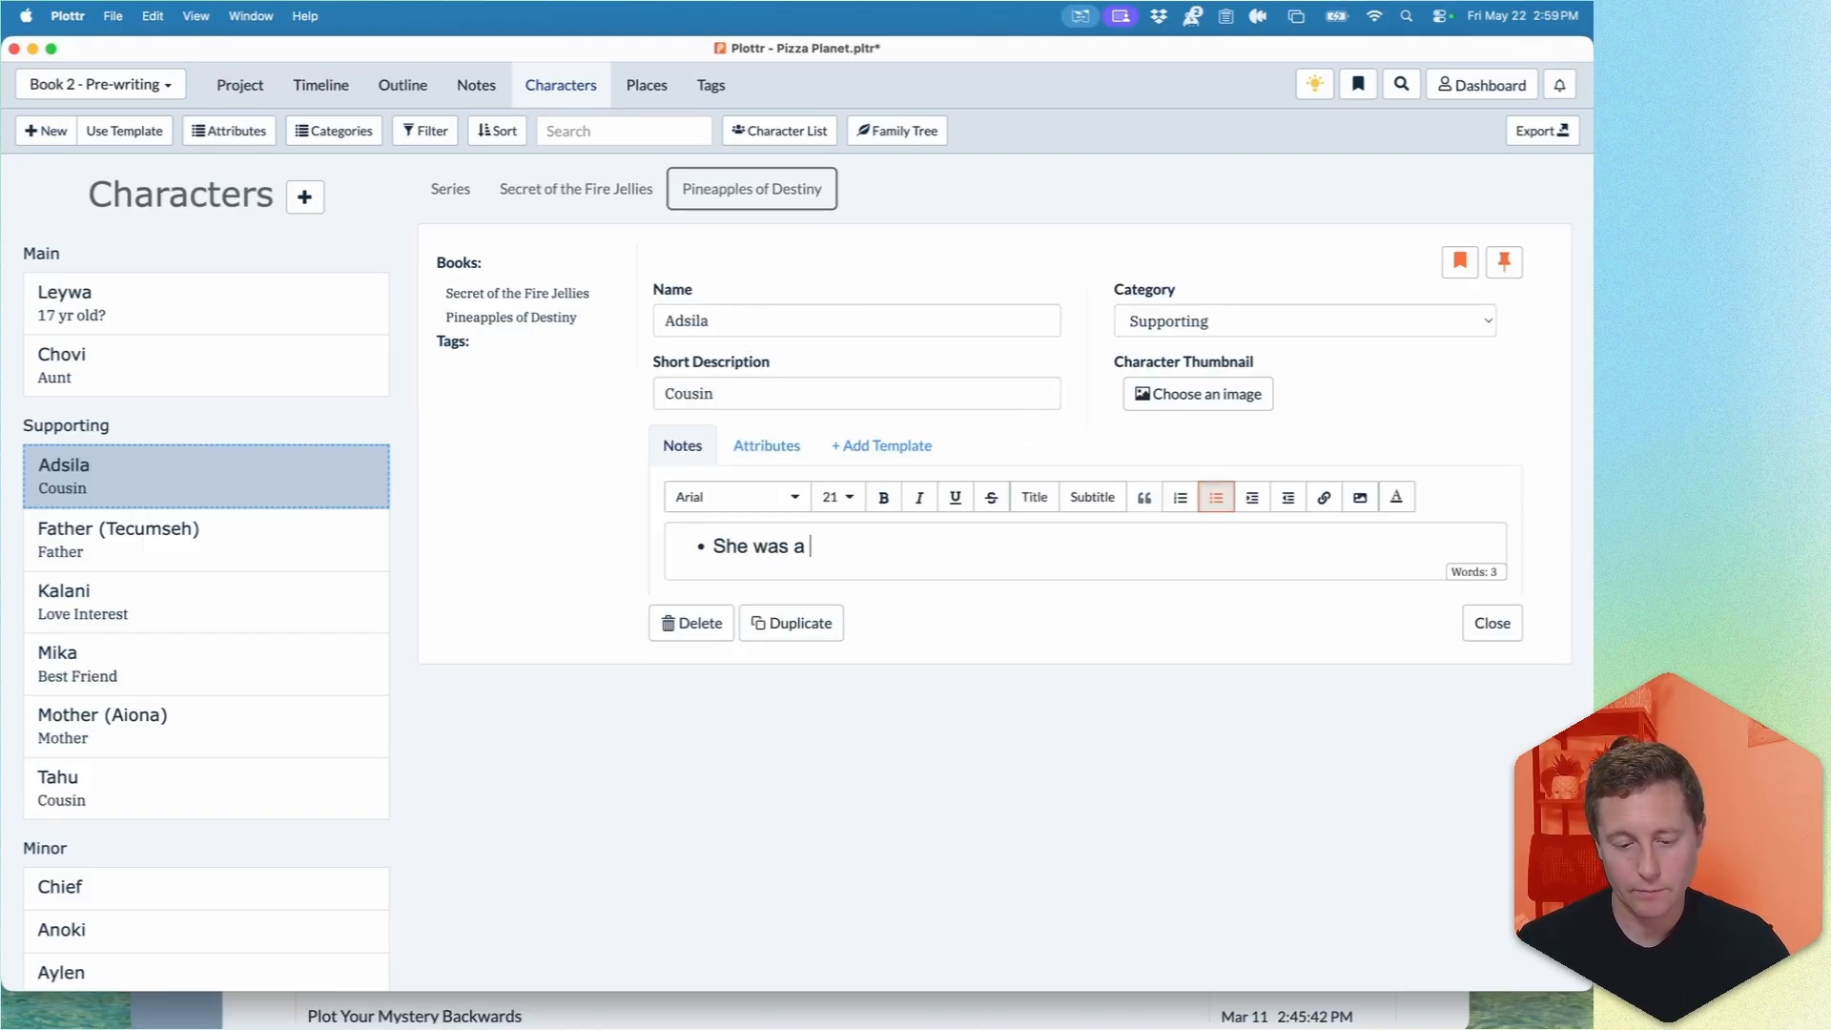
{"action": "type", "text": "young ki"}
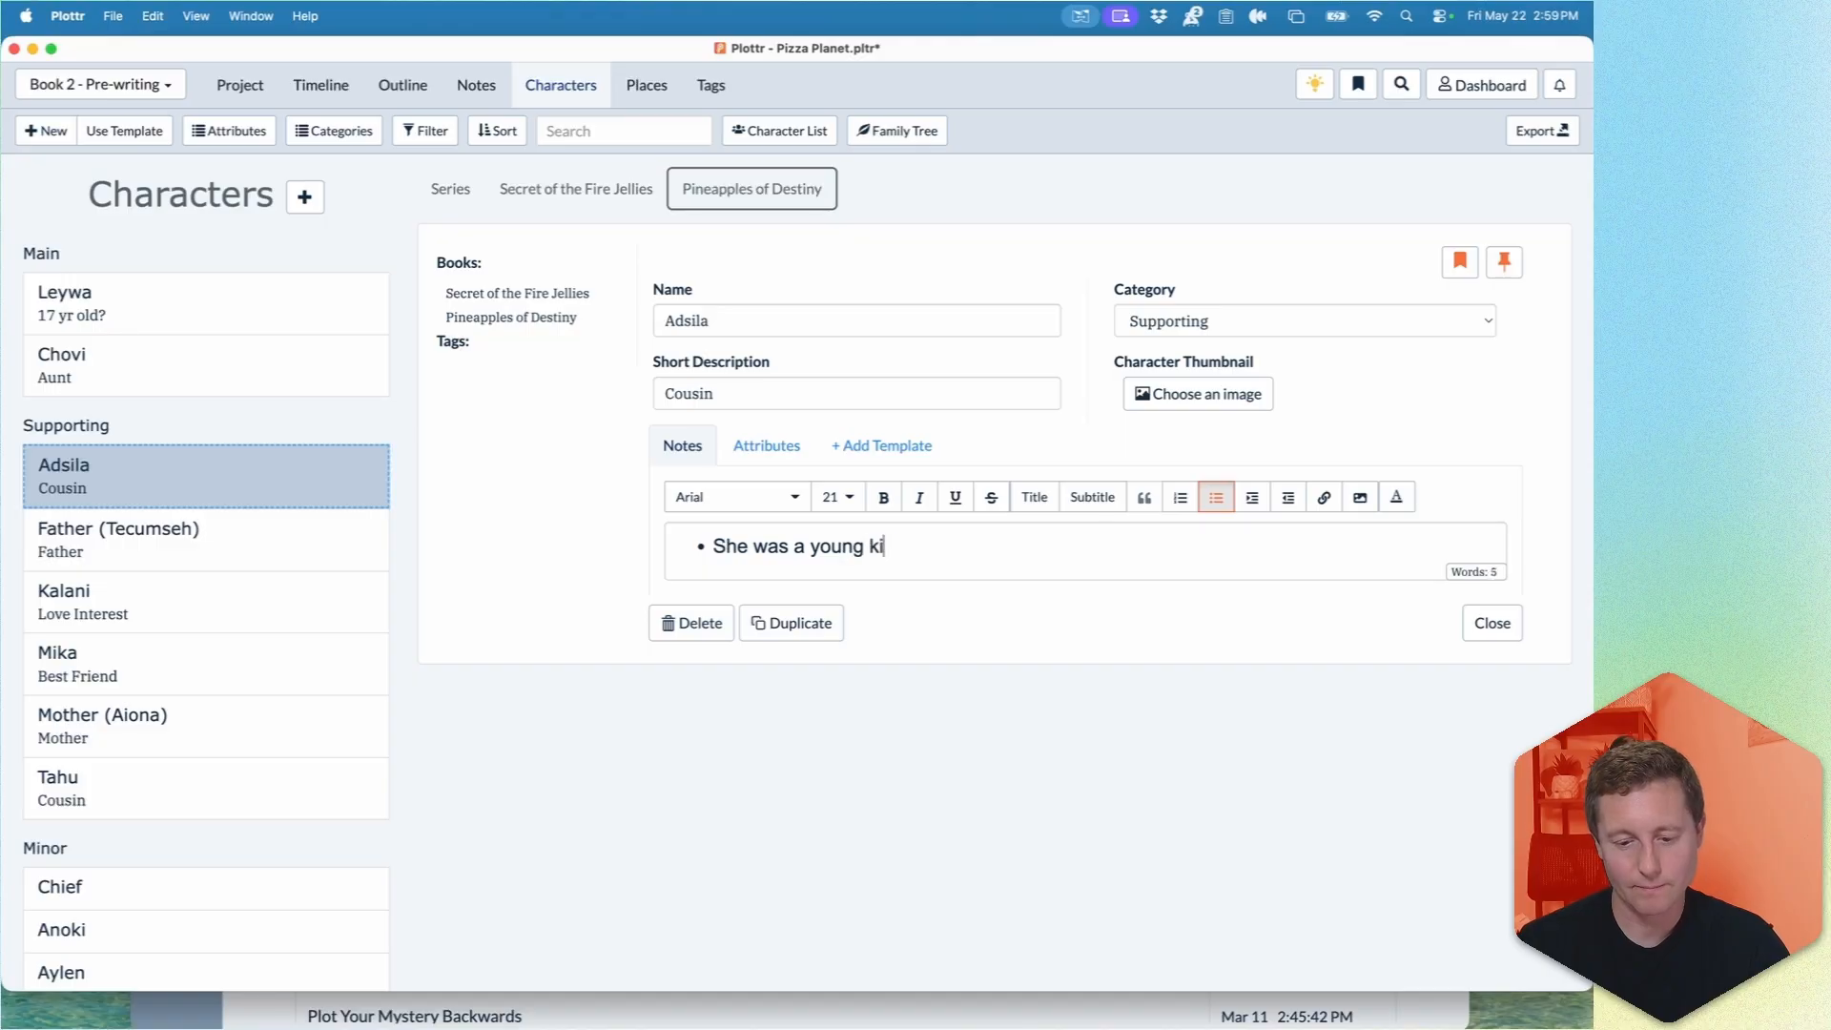
{"action": "type", "text": "d in book 1"}
{"action": "key", "text": "Return"}
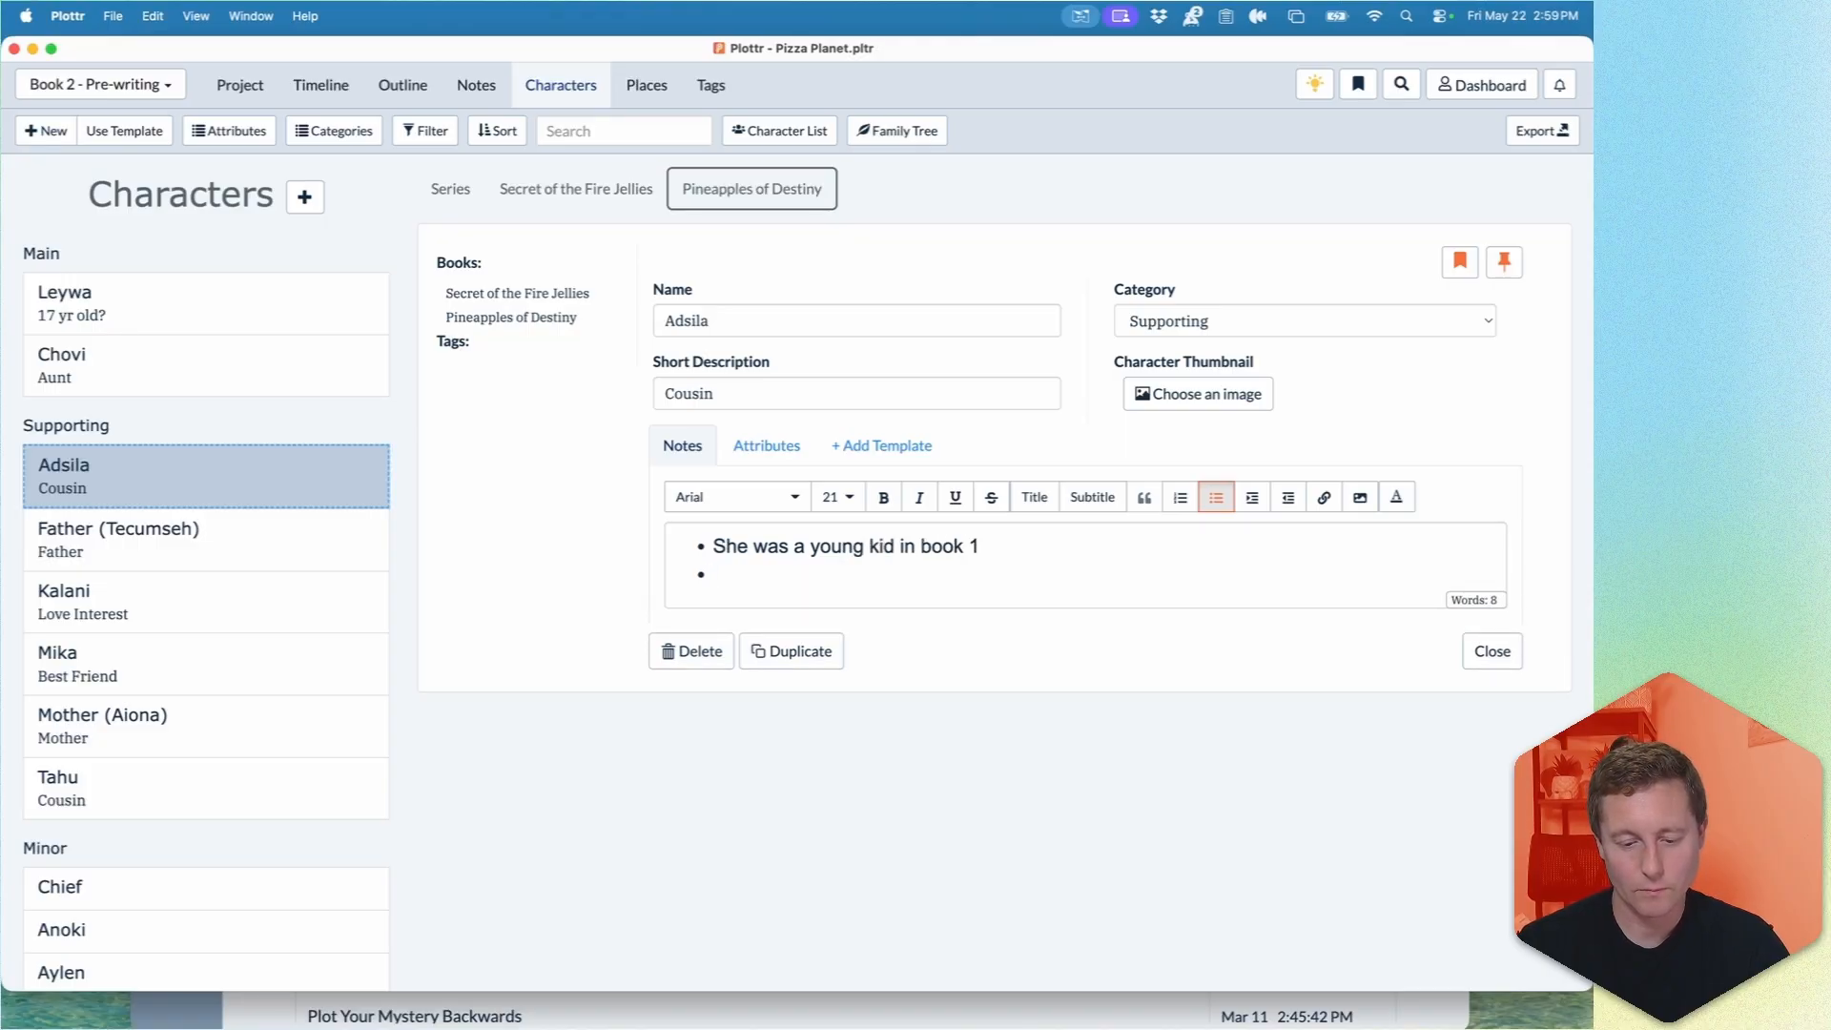
Add the bullet "She's a teenager … ? now" to Adsila's notes, start another empty bullet and finish editing.
{"action": "type", "text": "She's a "}
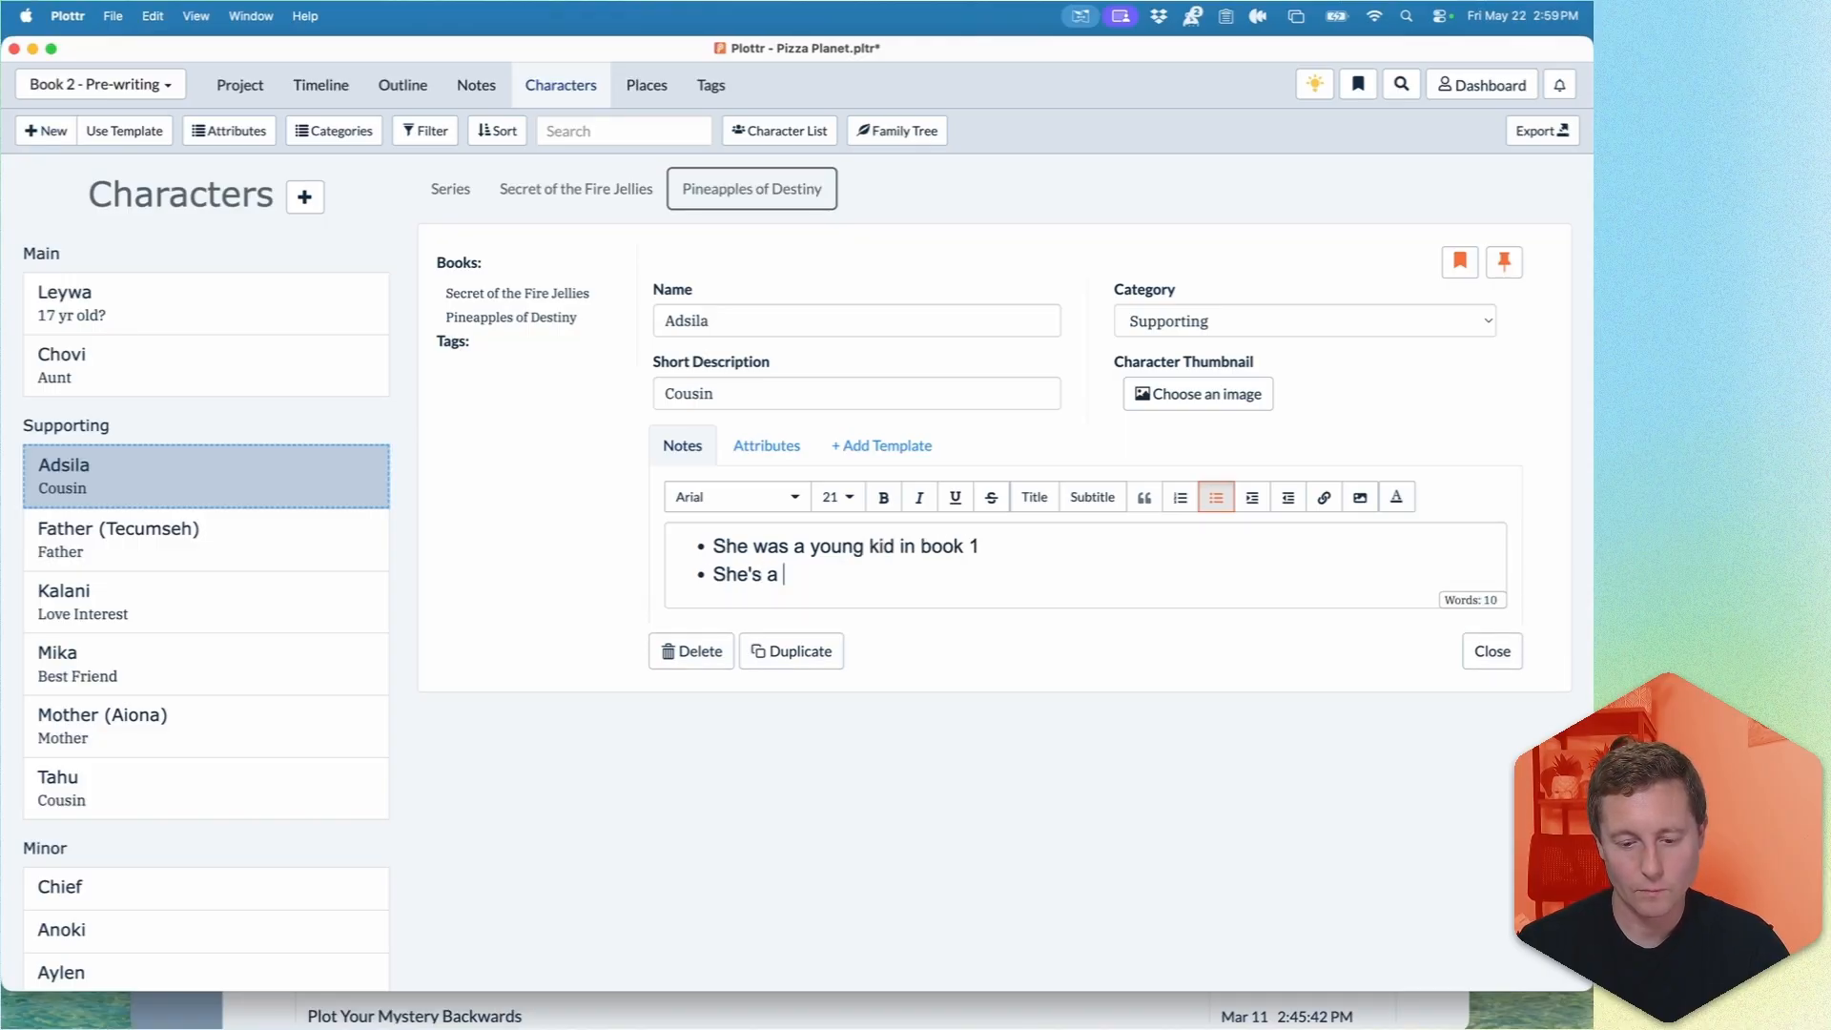
{"action": "type", "text": "y"}
{"action": "key", "text": "BackSpace"}
{"action": "type", "text": "teener"}
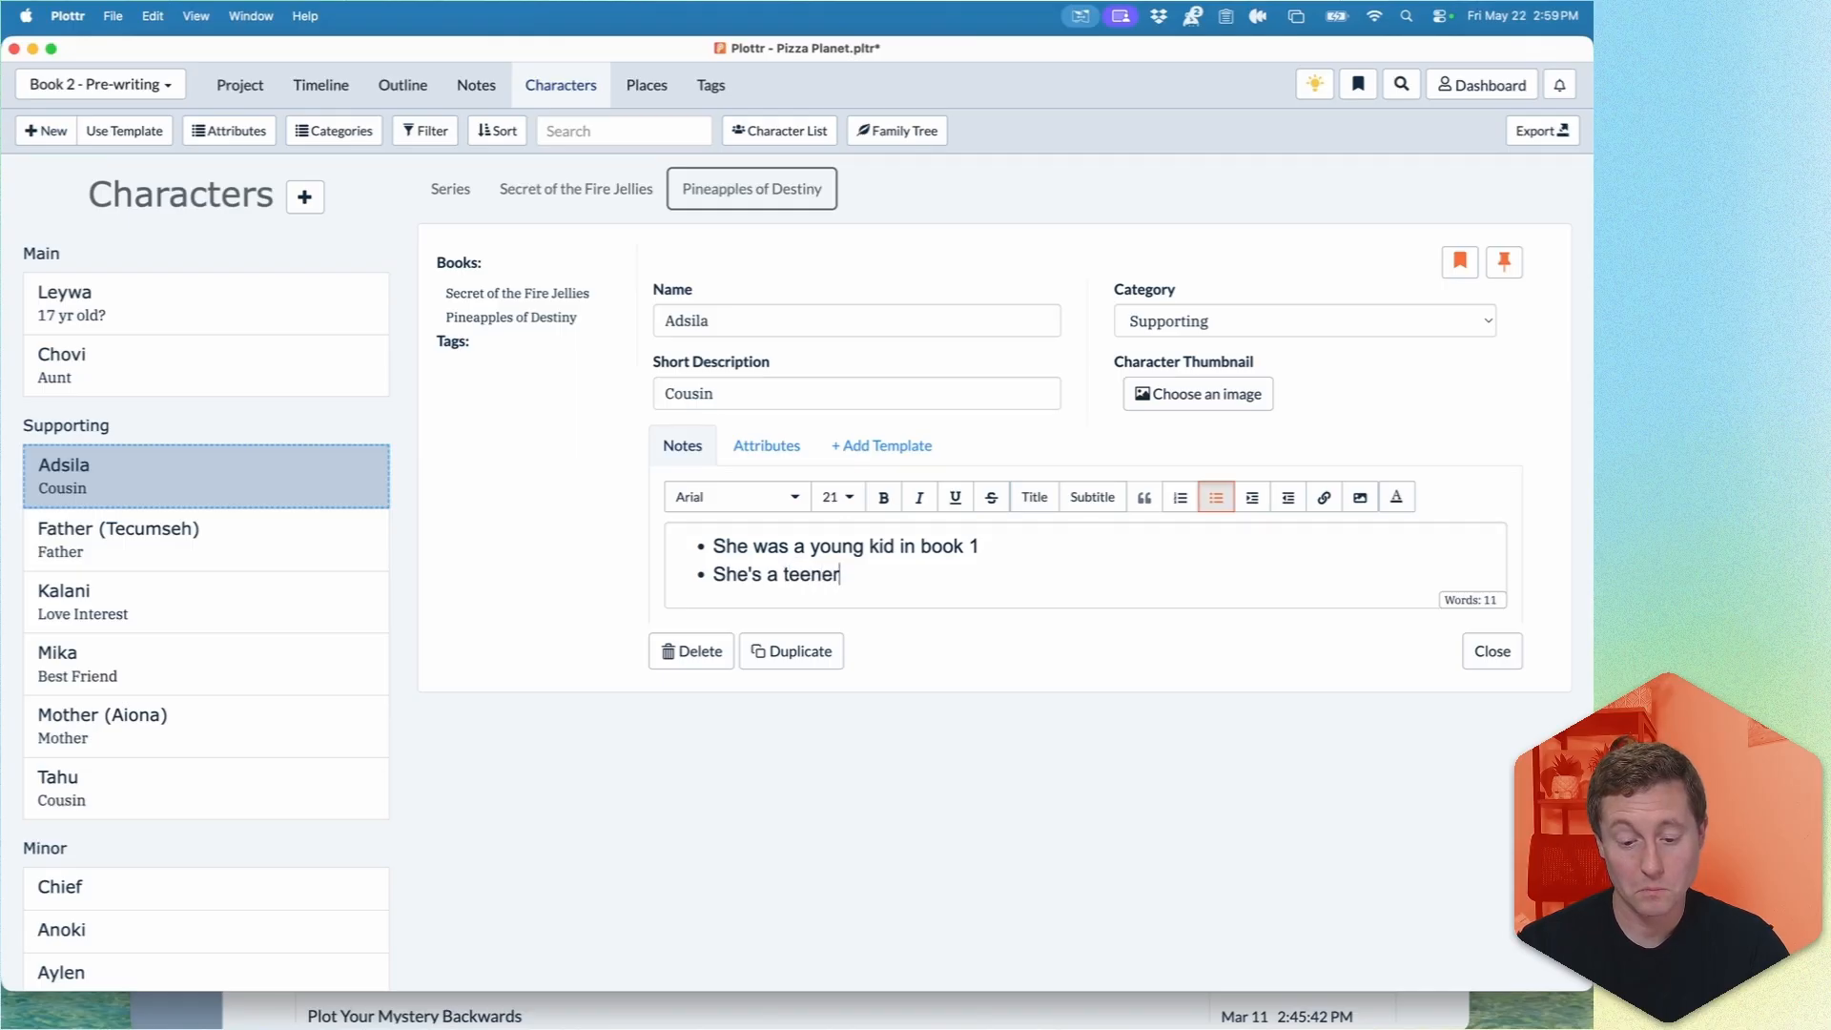
{"action": "key", "text": "BackSpace"}
{"action": "key", "text": "BackSpace"}
{"action": "type", "text": "ager "}
{"action": "type", "text": "... ?"}
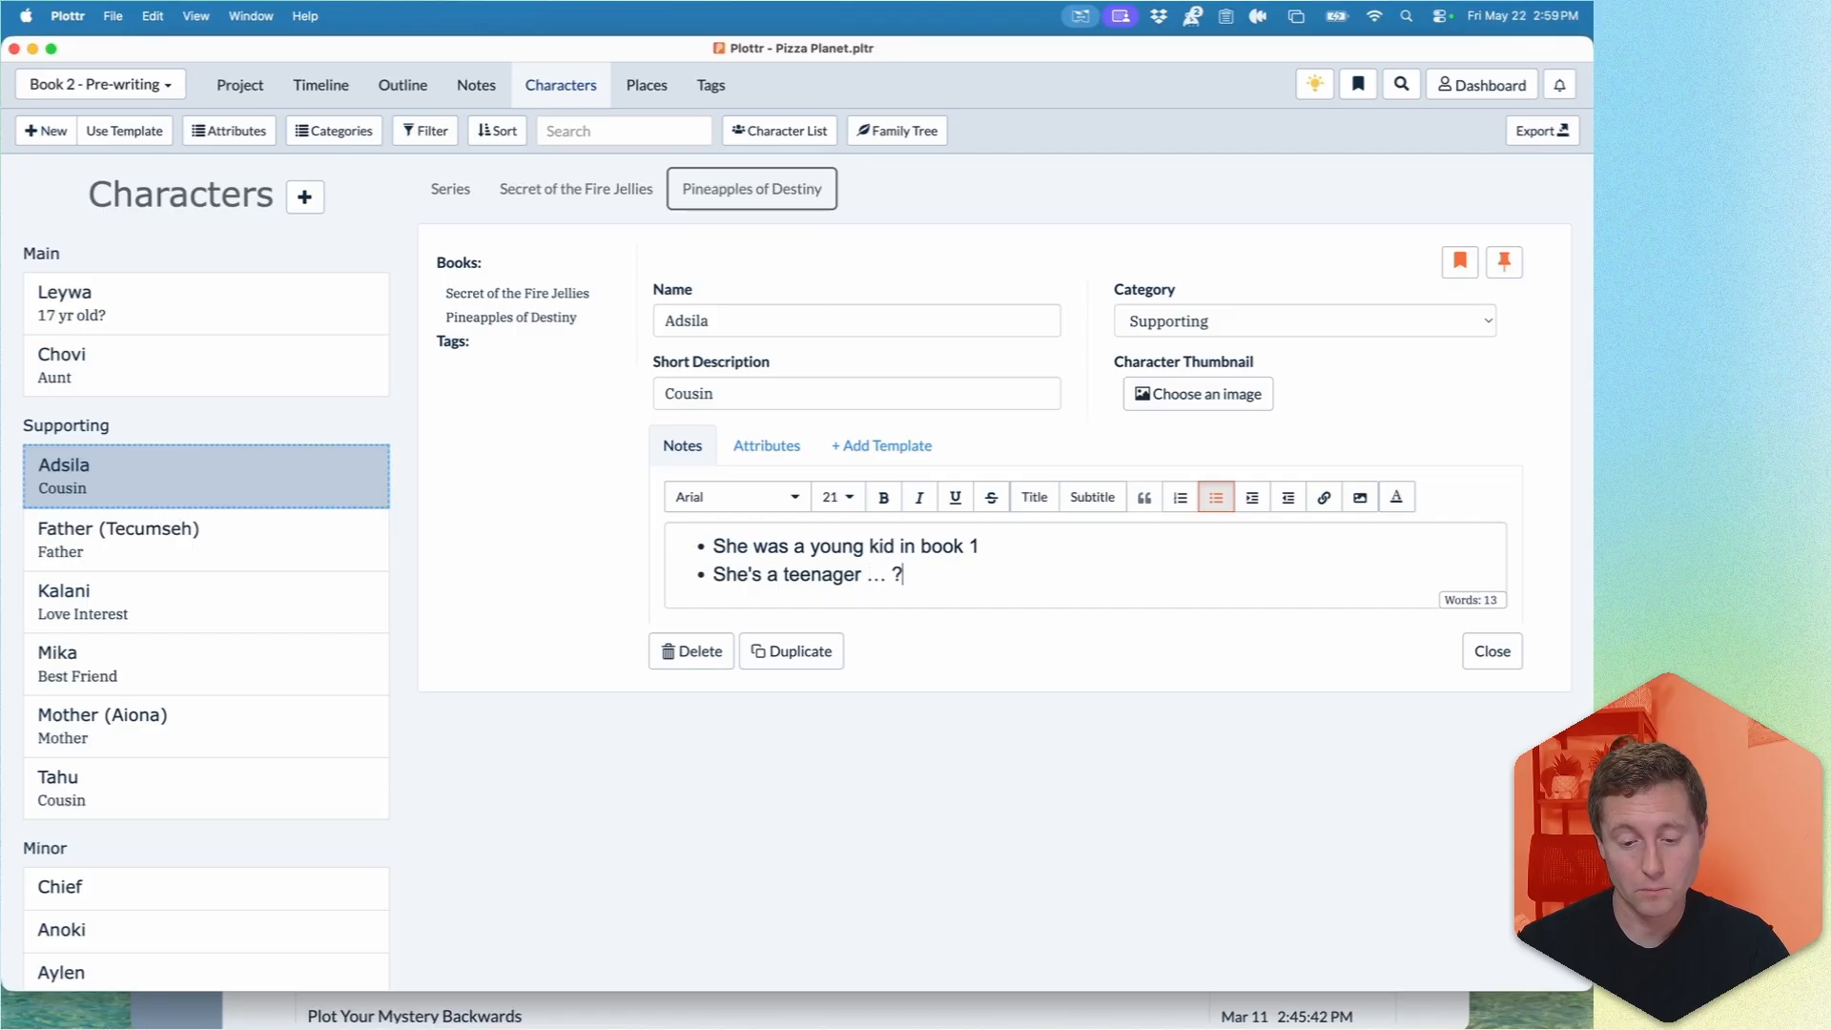
{"action": "type", "text": " now"}
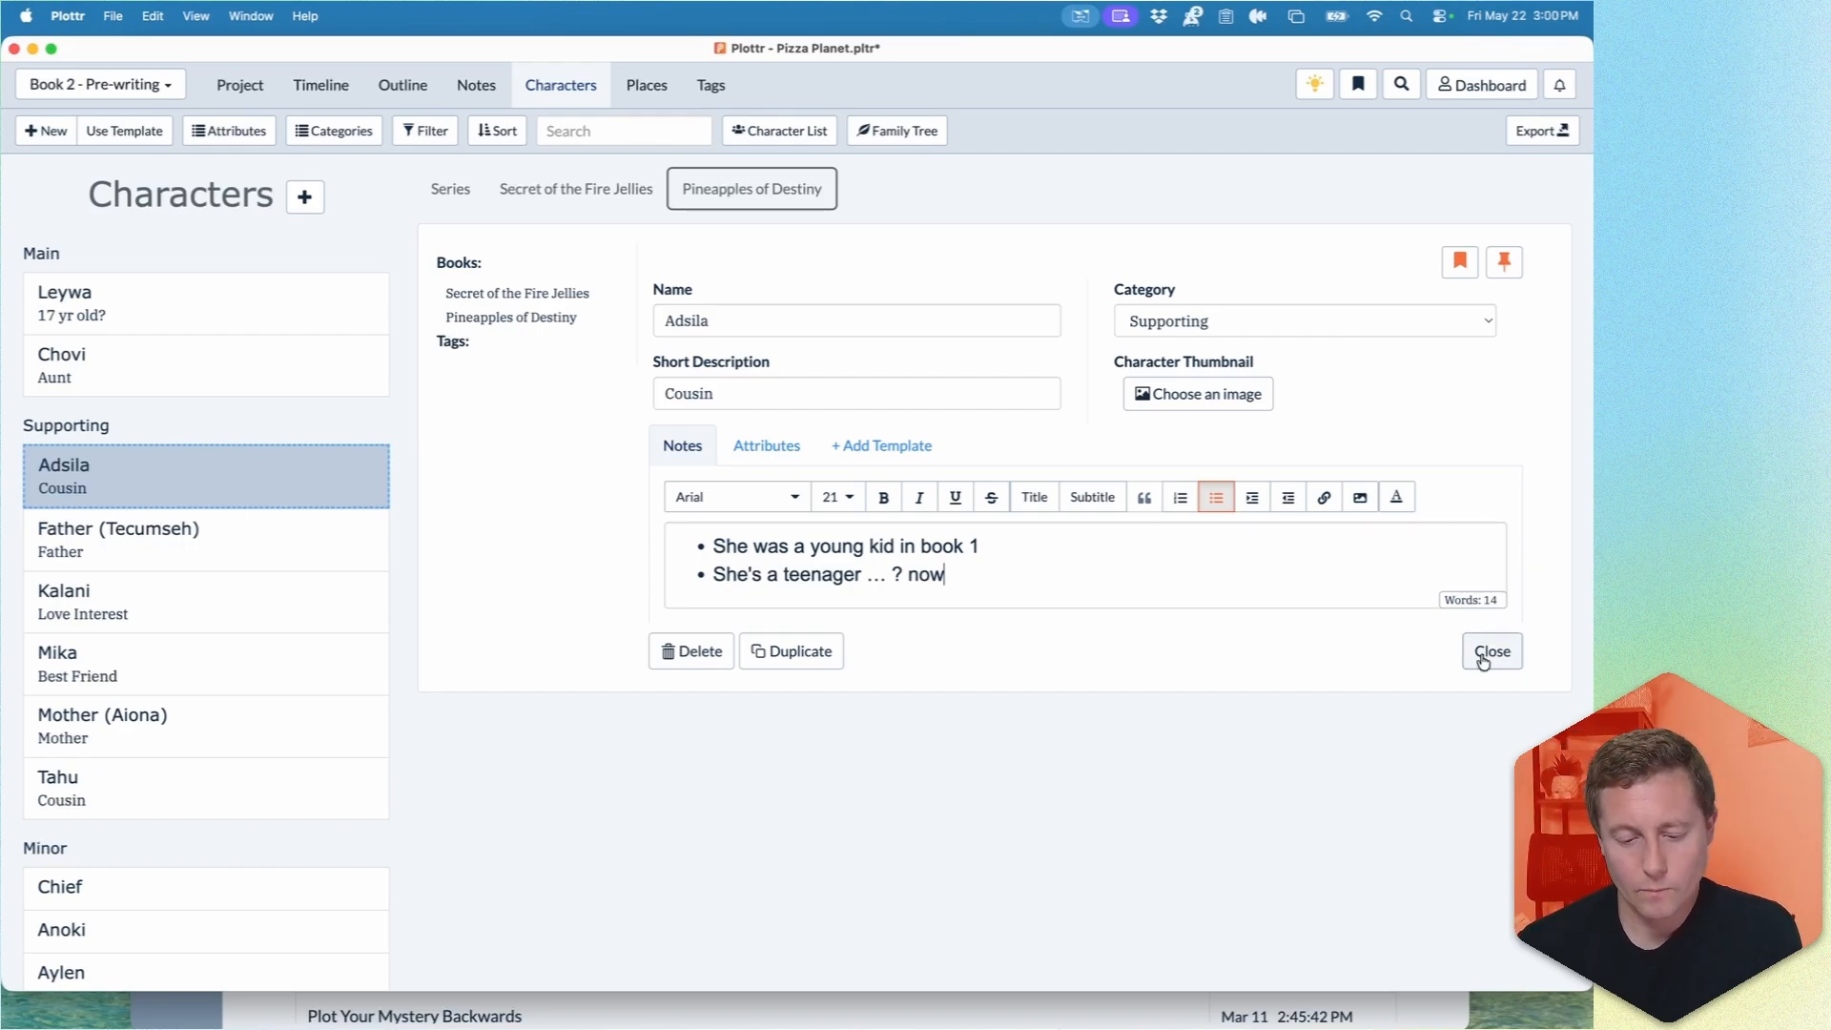
{"action": "key", "text": "Return"}
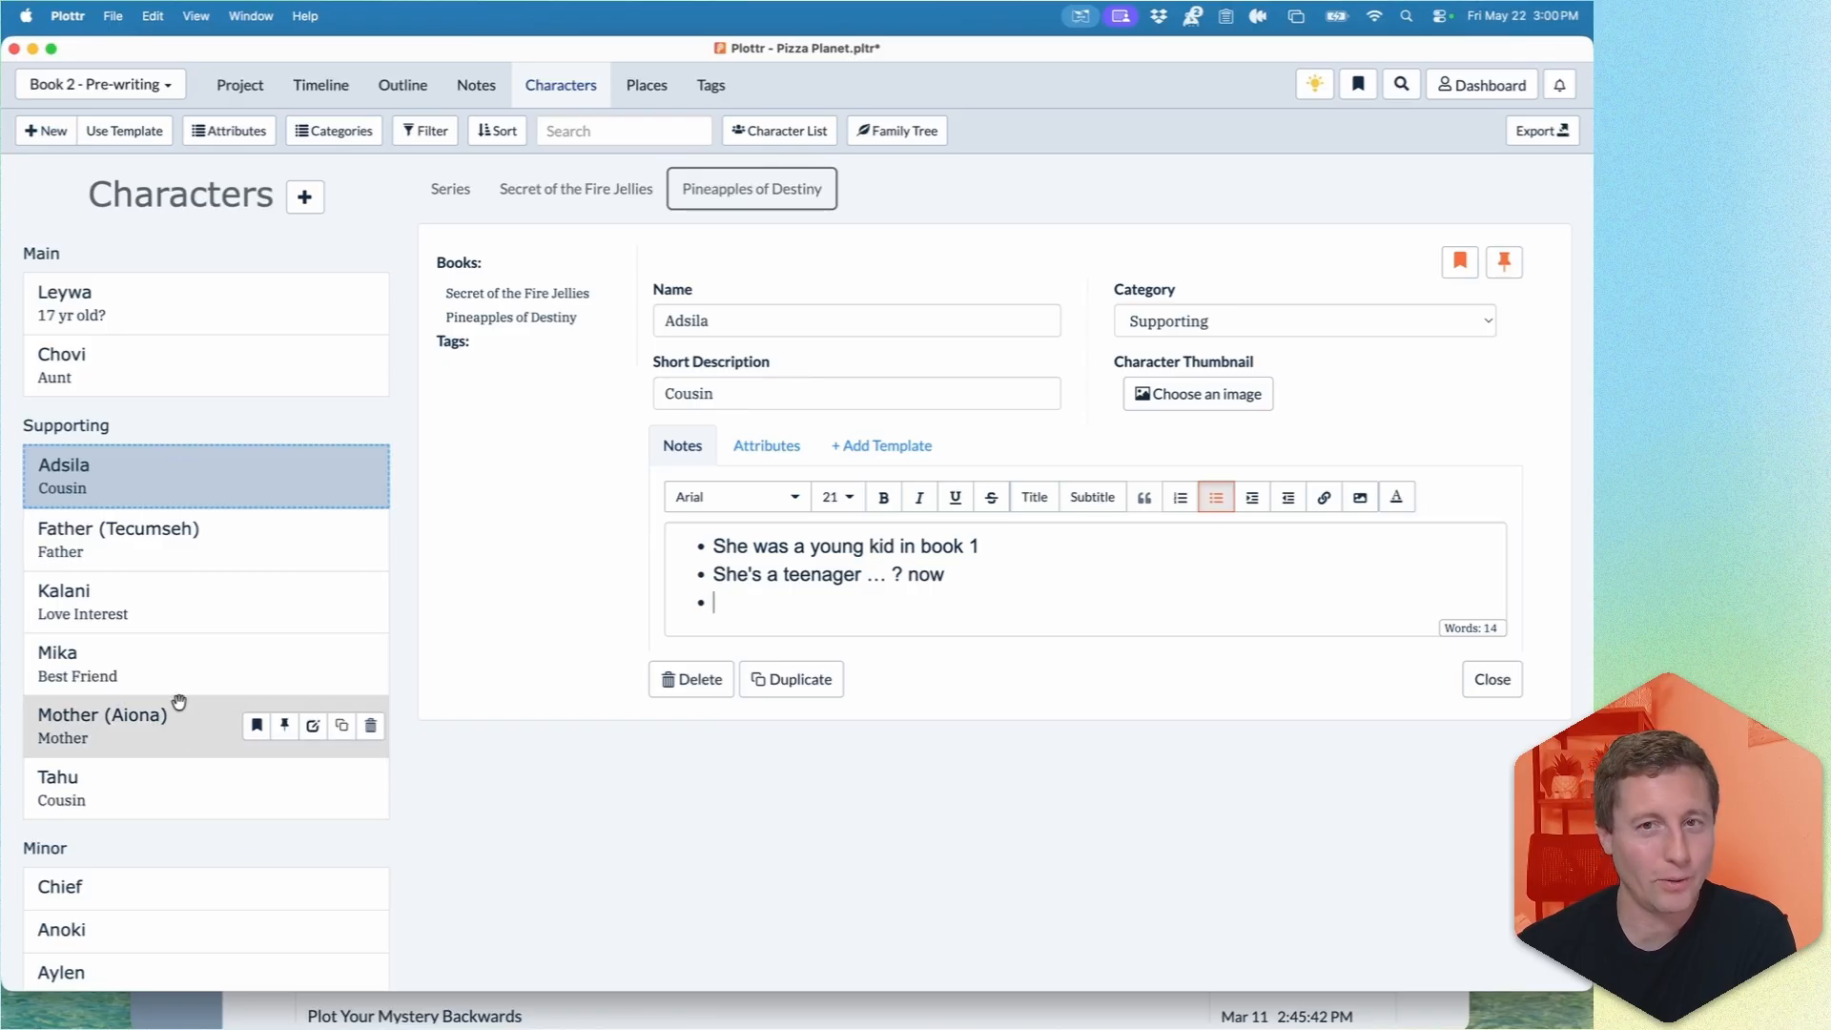
{"action": "left_click", "coordinate": [1494, 680]}
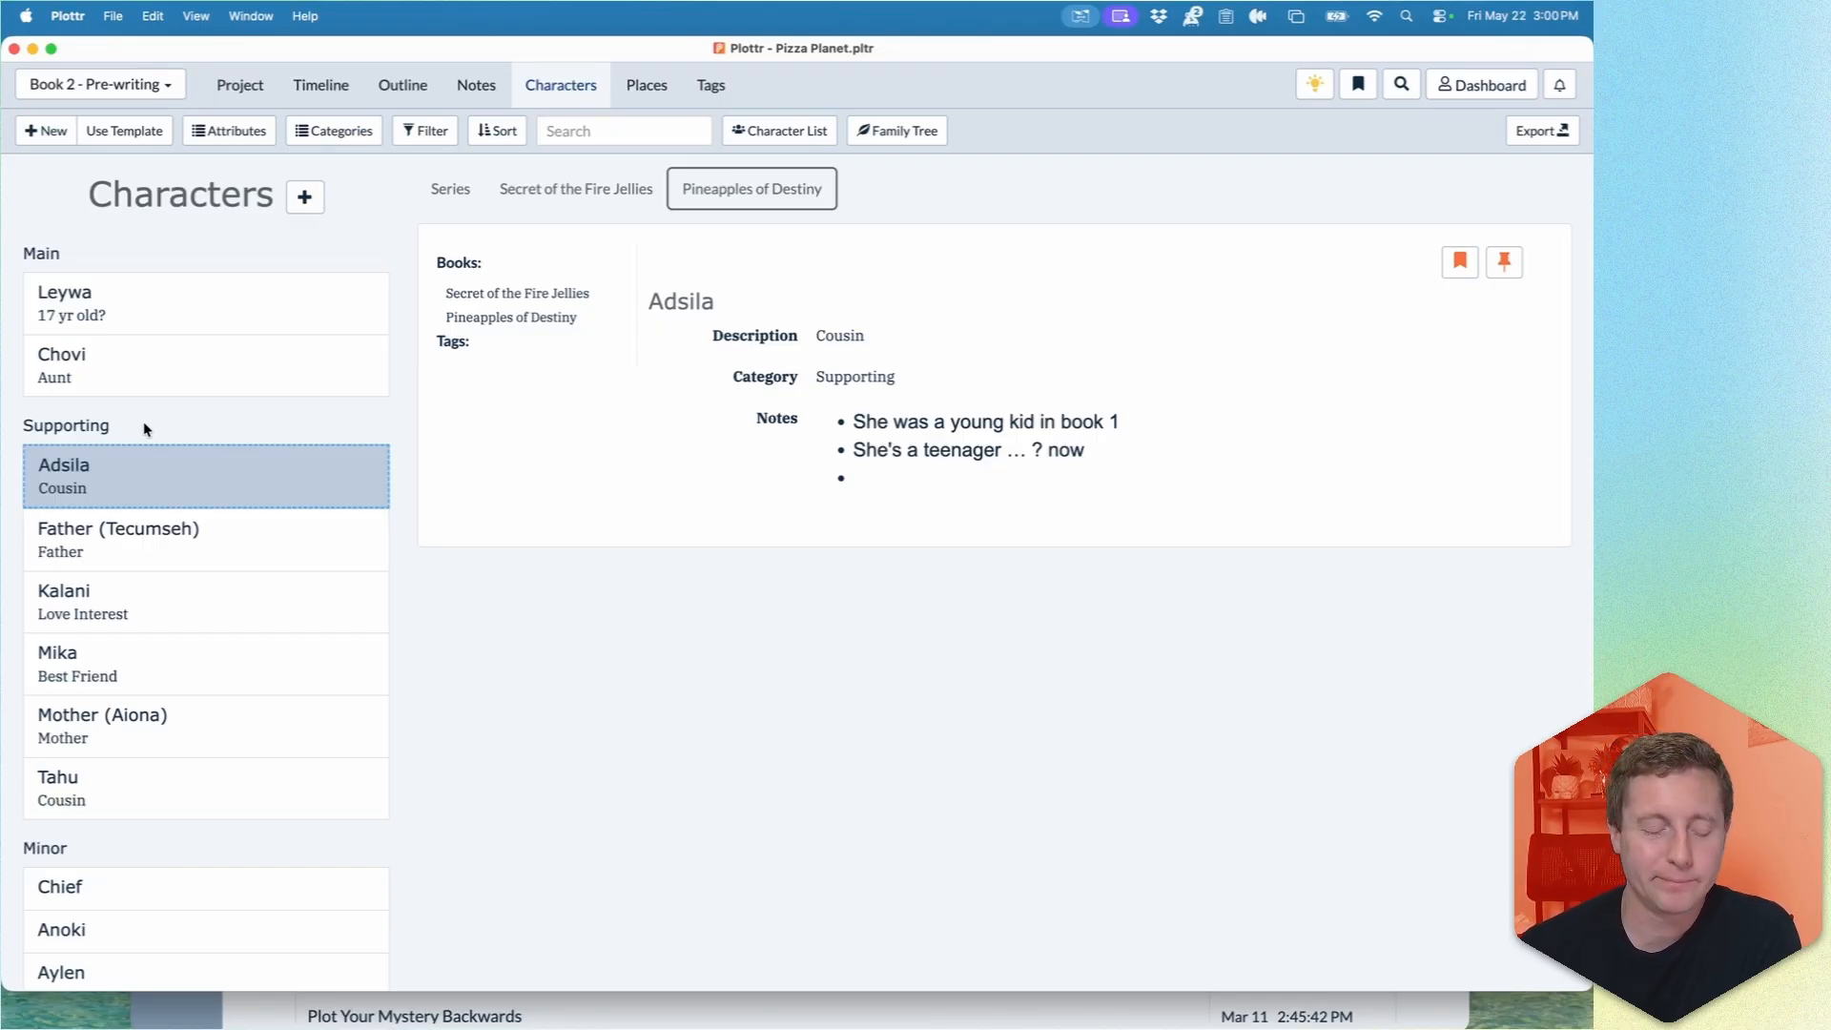
Review the Pineapples of Destiny entries of Father (Tecumseh), Mother (Aiona), Mika, Kalani and Tahu.
{"action": "left_click", "coordinate": [164, 540]}
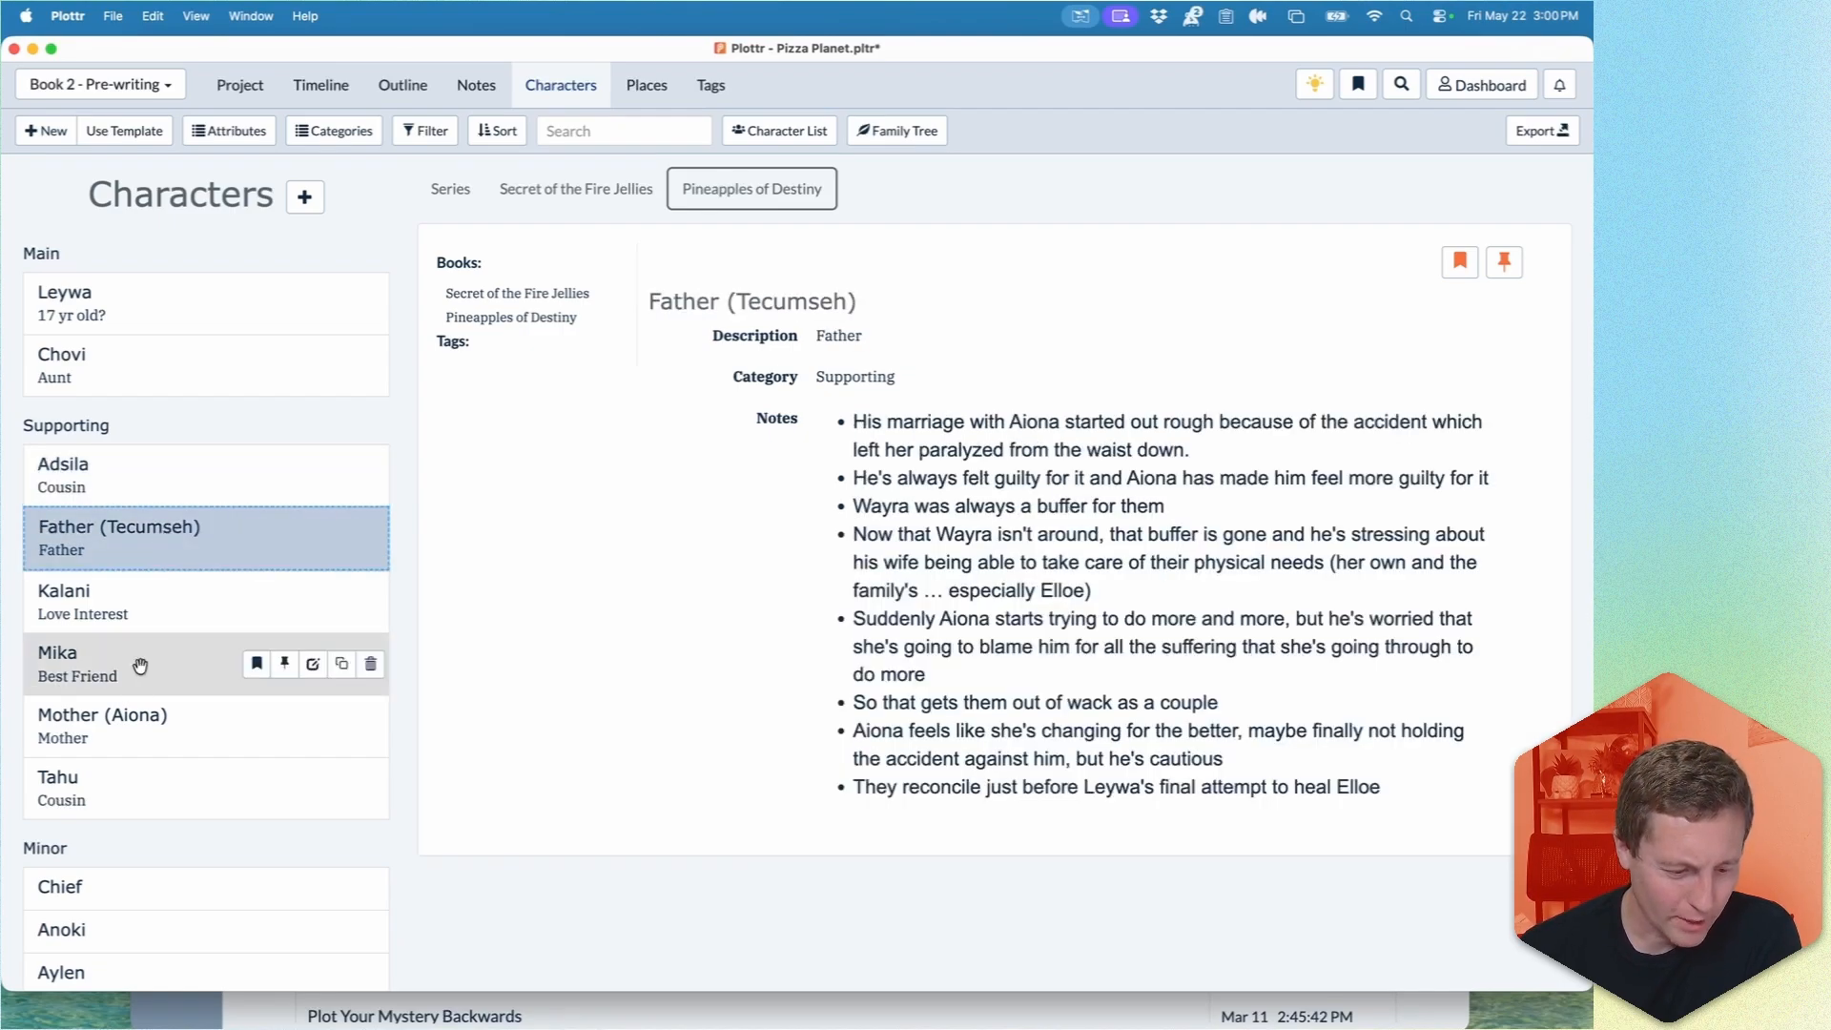
{"action": "left_click", "coordinate": [125, 725]}
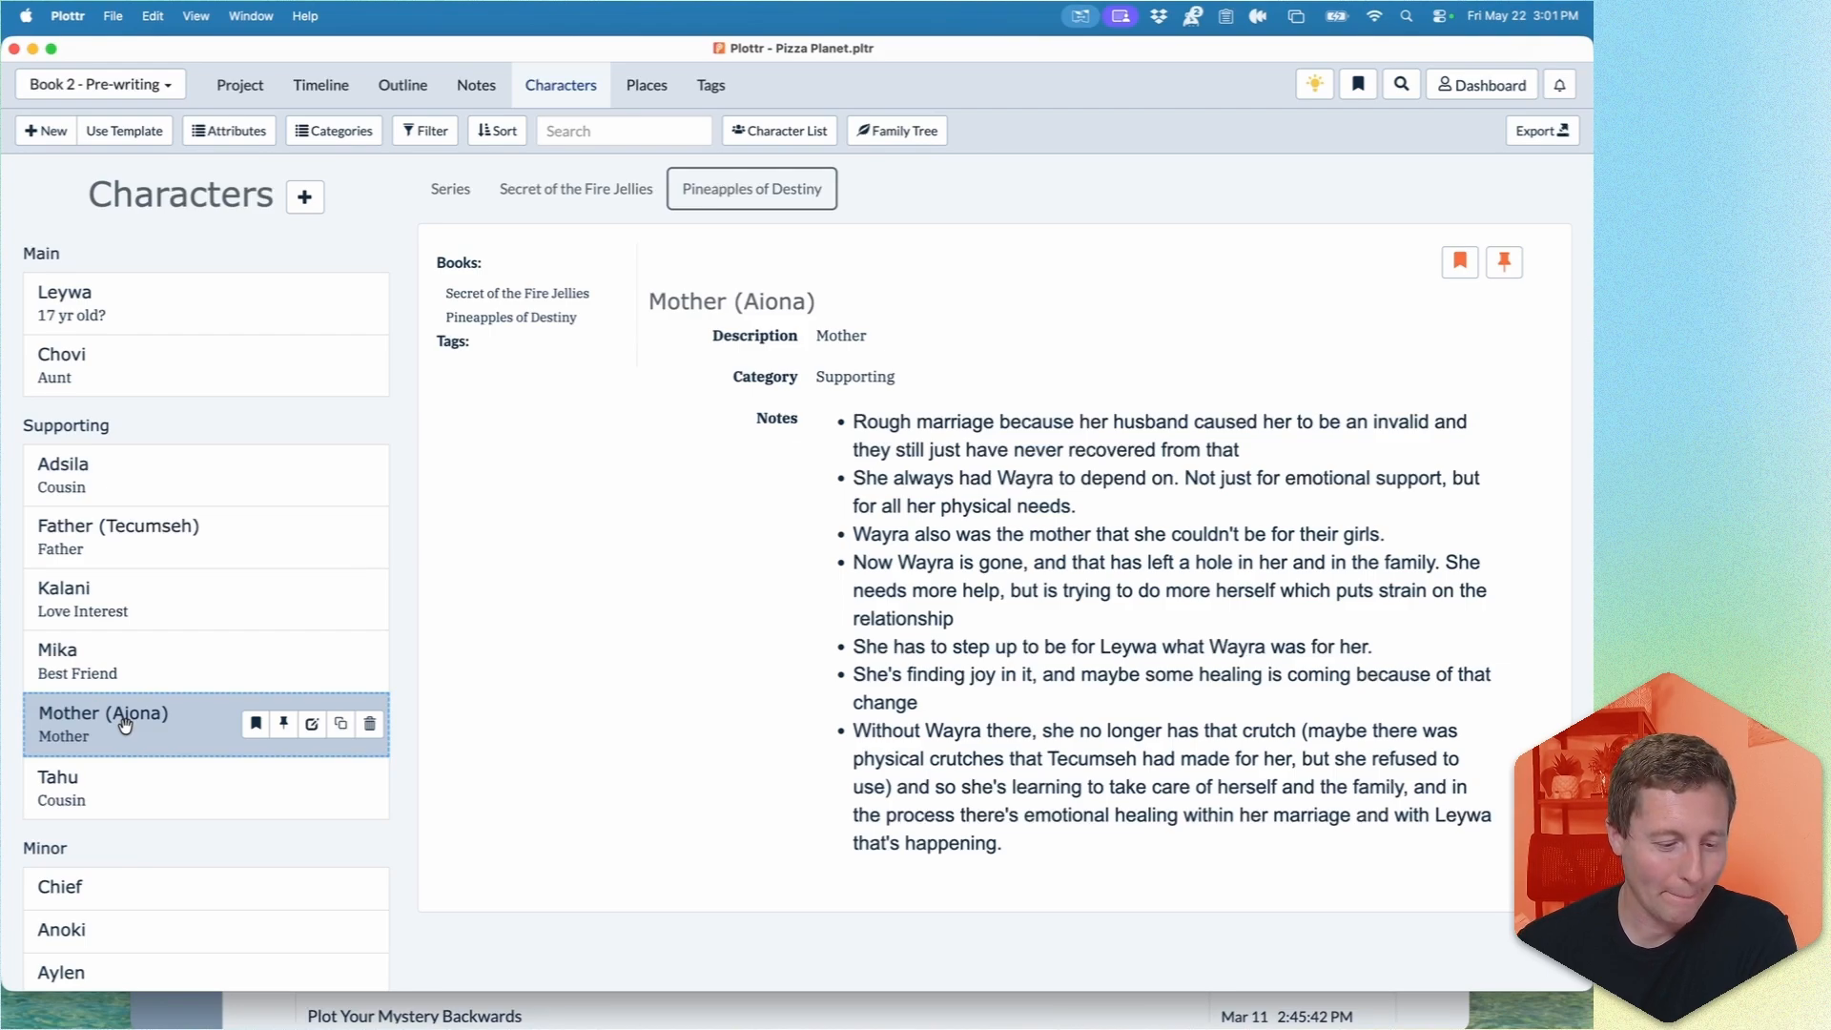
{"action": "left_click", "coordinate": [151, 663]}
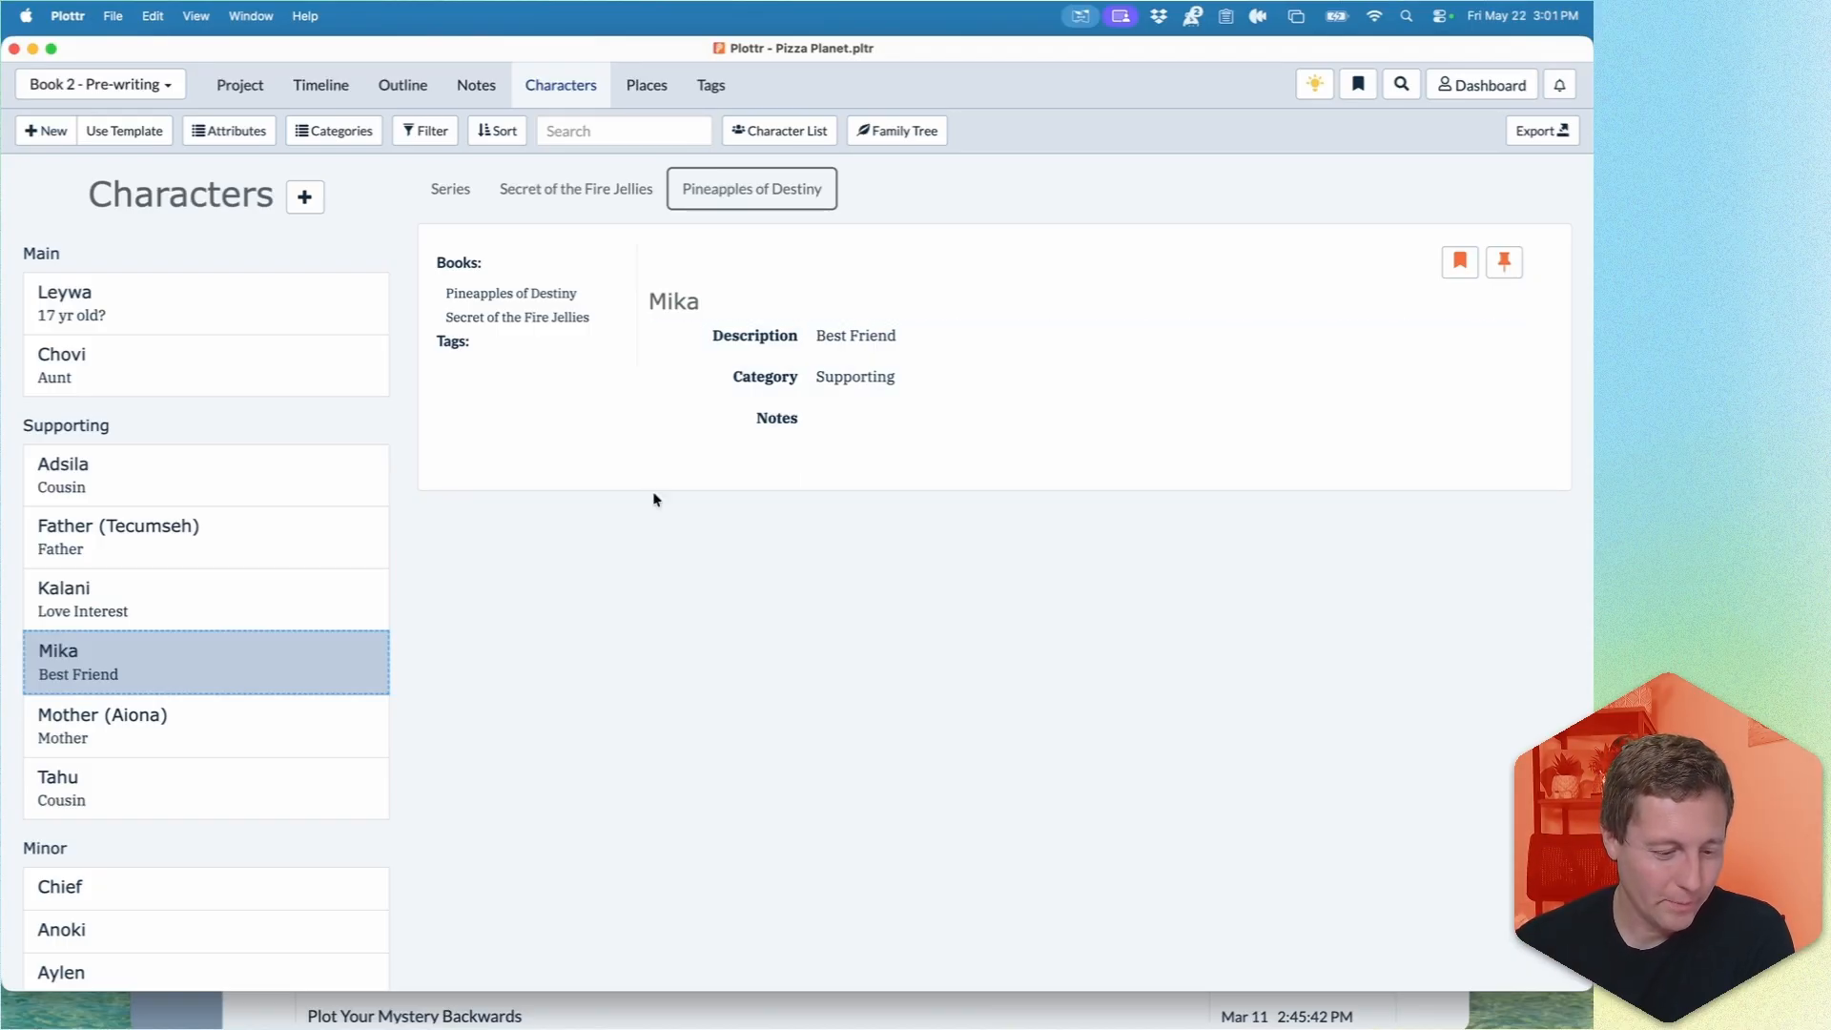
{"action": "left_click", "coordinate": [159, 605]}
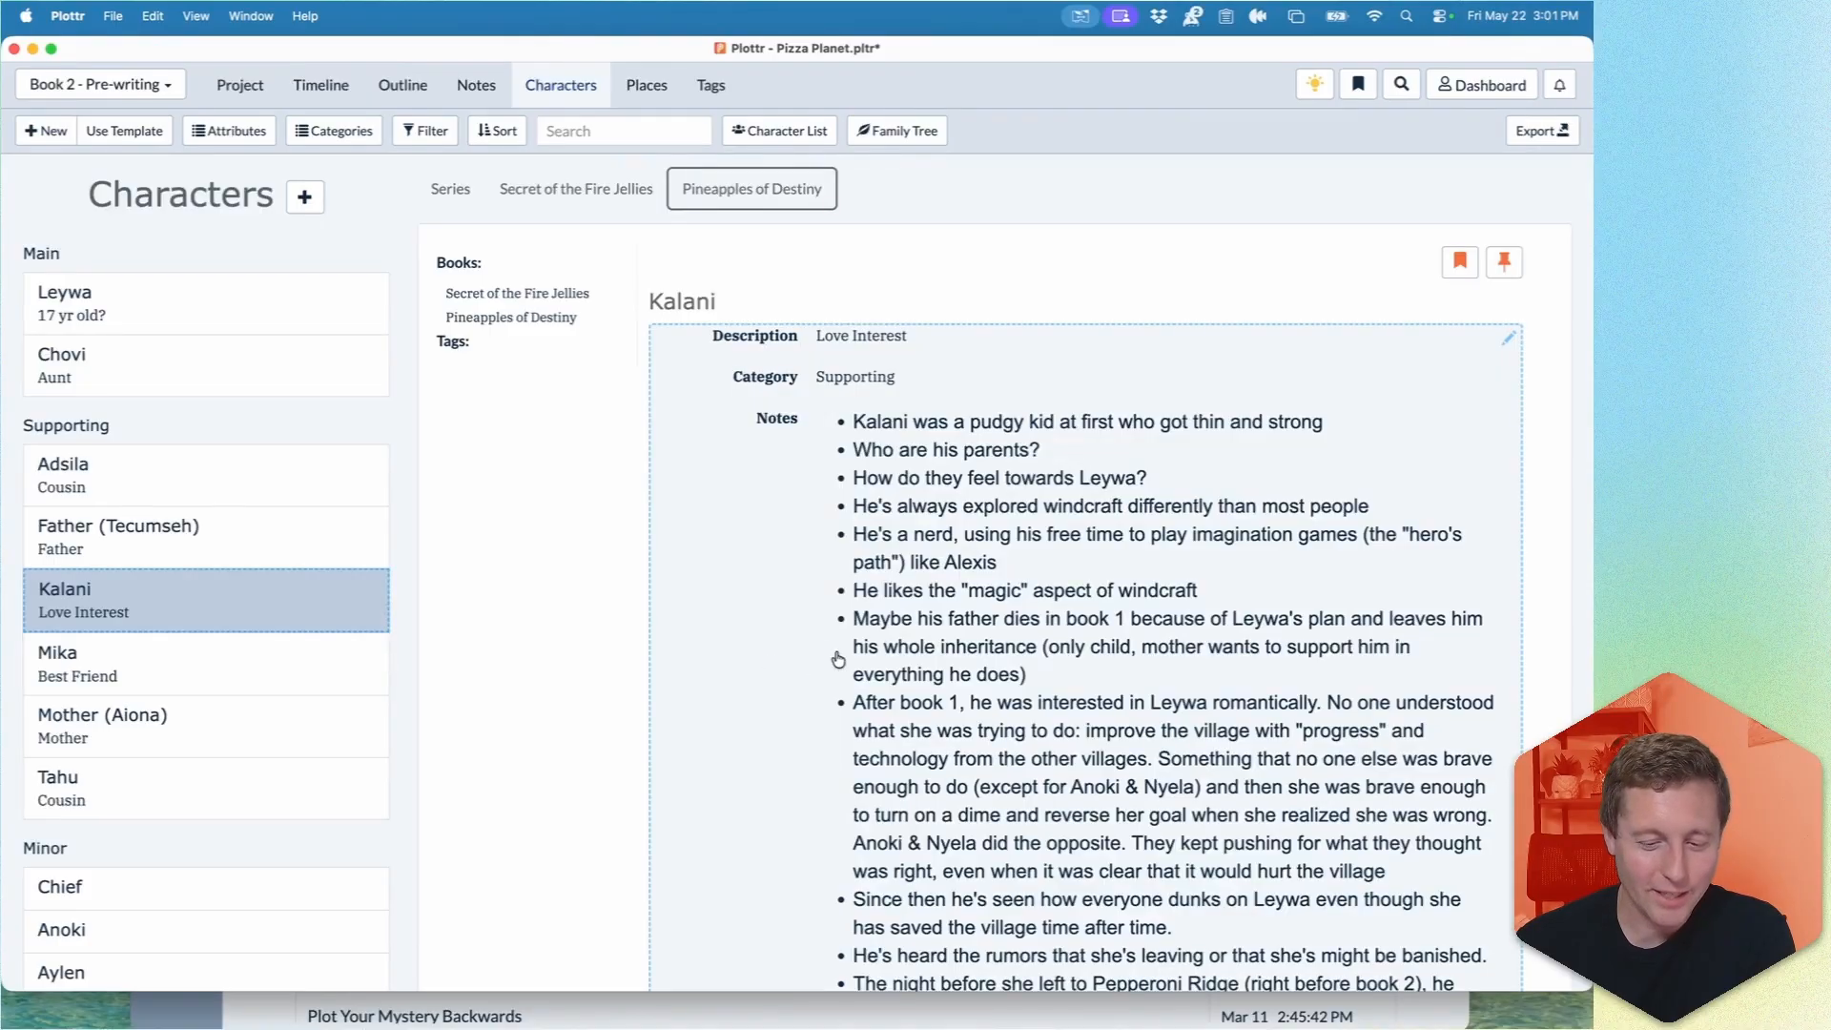
{"action": "scroll", "coordinate": [838, 659], "scroll_direction": "down", "scroll_amount": 5}
{"action": "scroll", "coordinate": [838, 659], "scroll_direction": "up", "scroll_amount": 5}
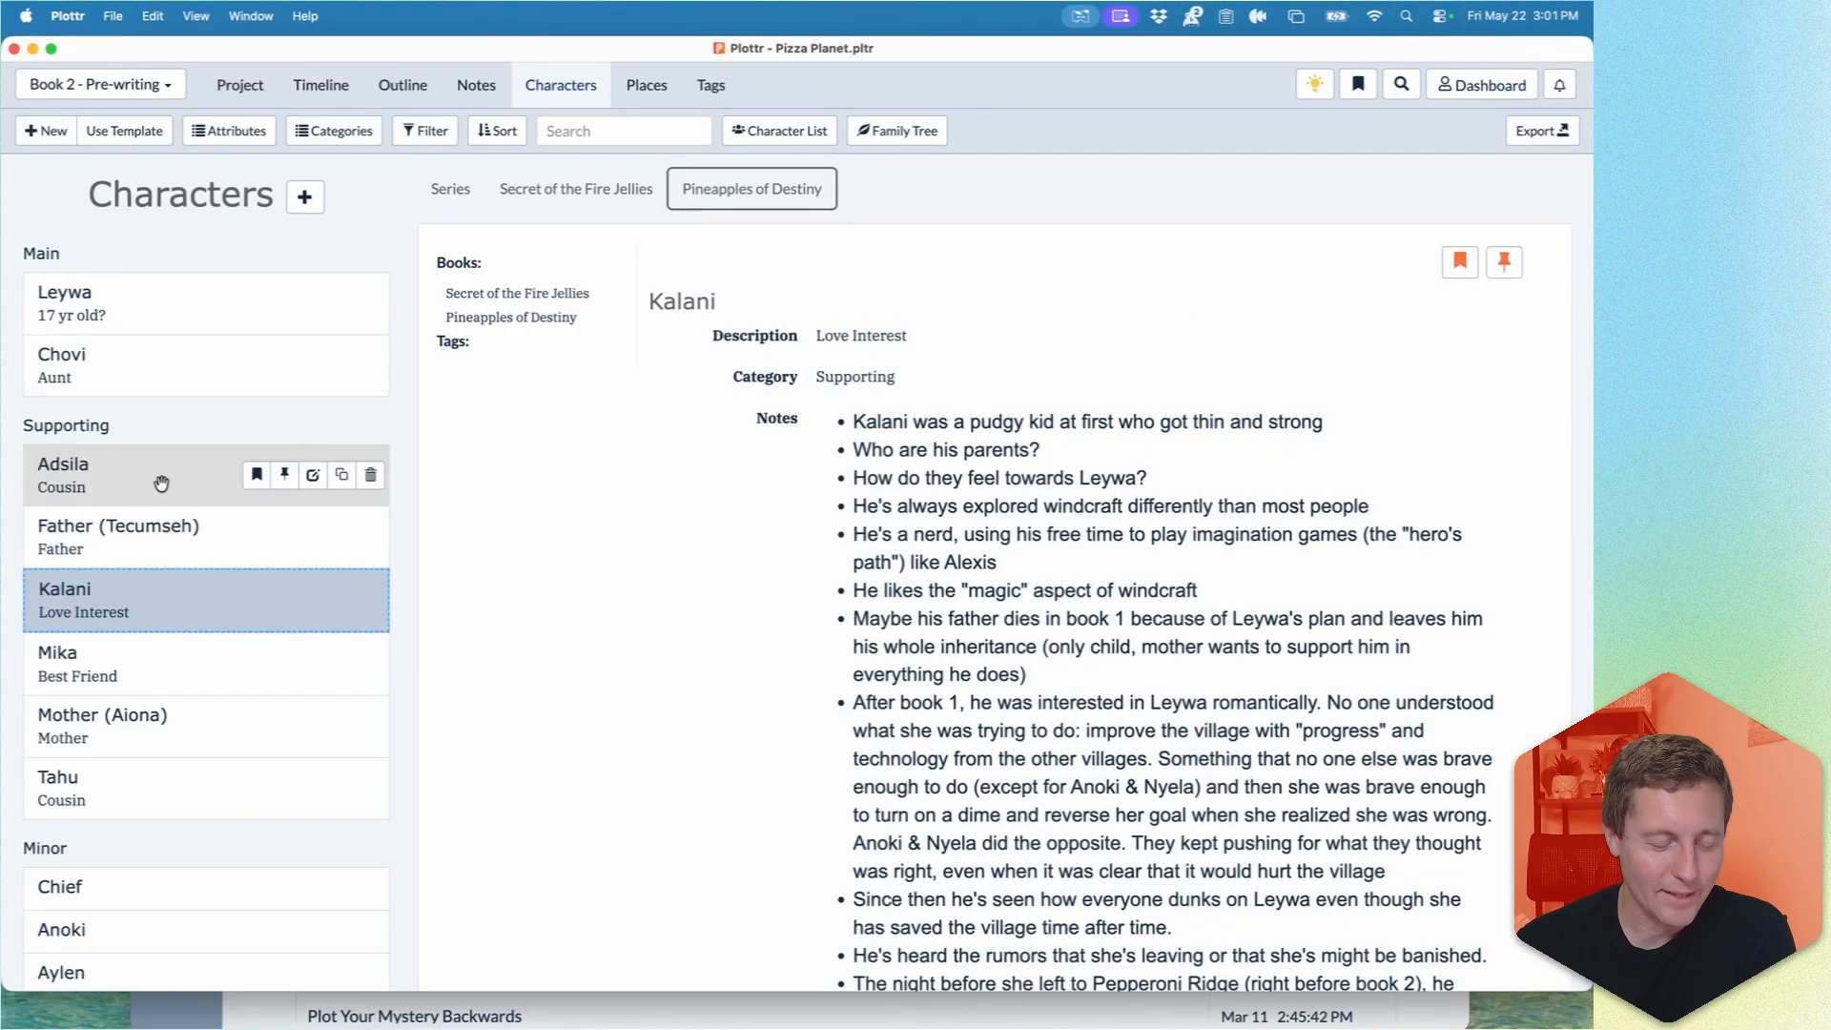
{"action": "left_click", "coordinate": [140, 781]}
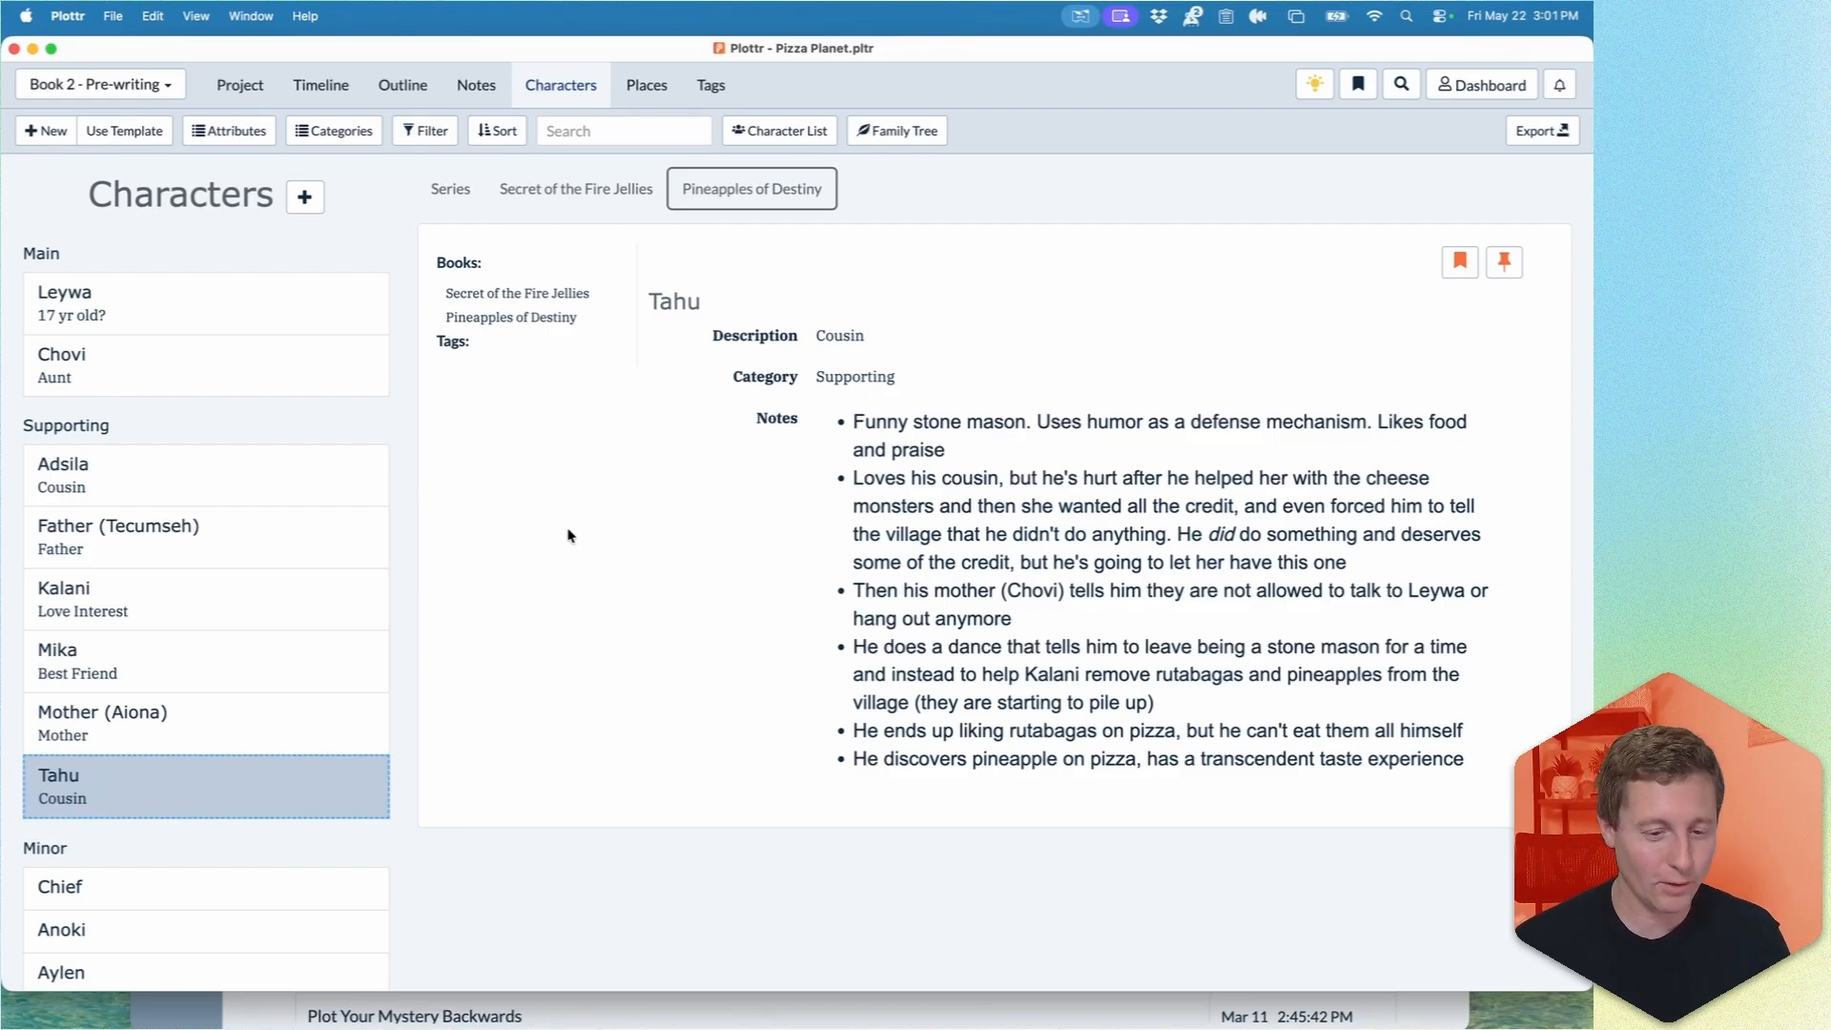
Open the Pineapples of Destiny book's timeline and look through its main scenes from the Prologue to Scene 20.
{"action": "left_click", "coordinate": [320, 85]}
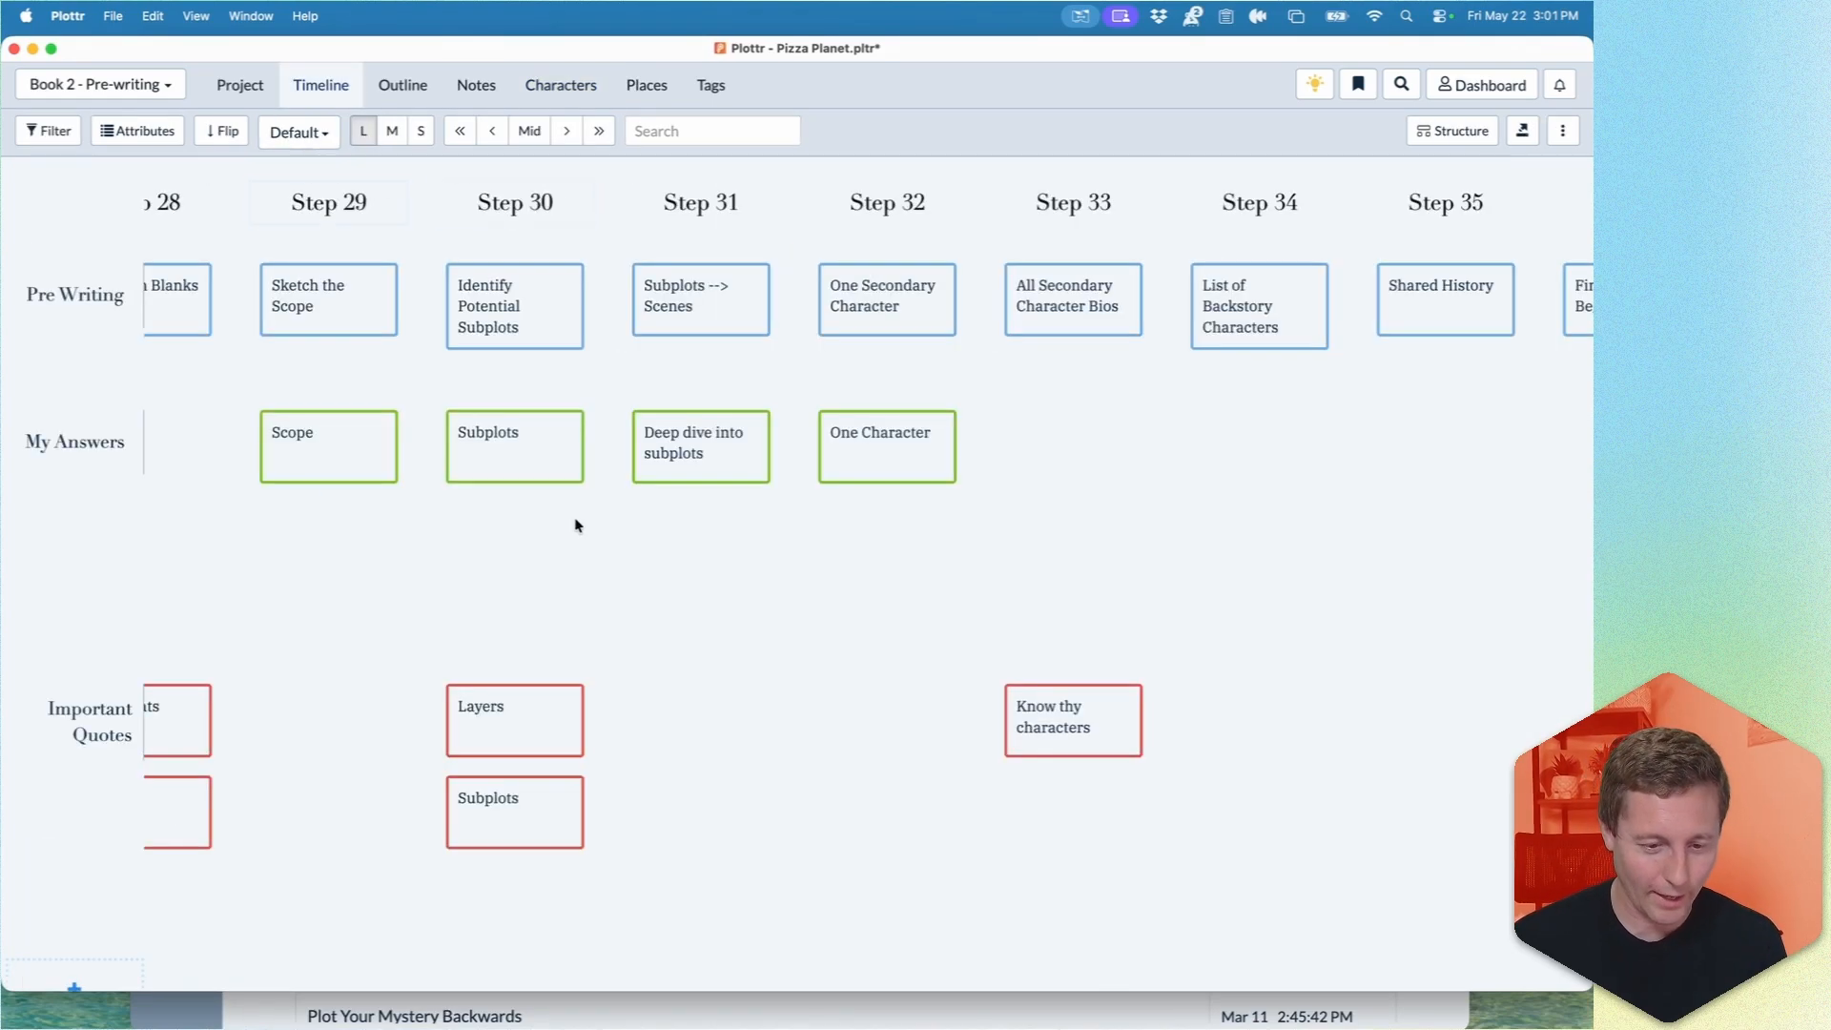
{"action": "left_click", "coordinate": [124, 85]}
{"action": "left_click", "coordinate": [131, 233]}
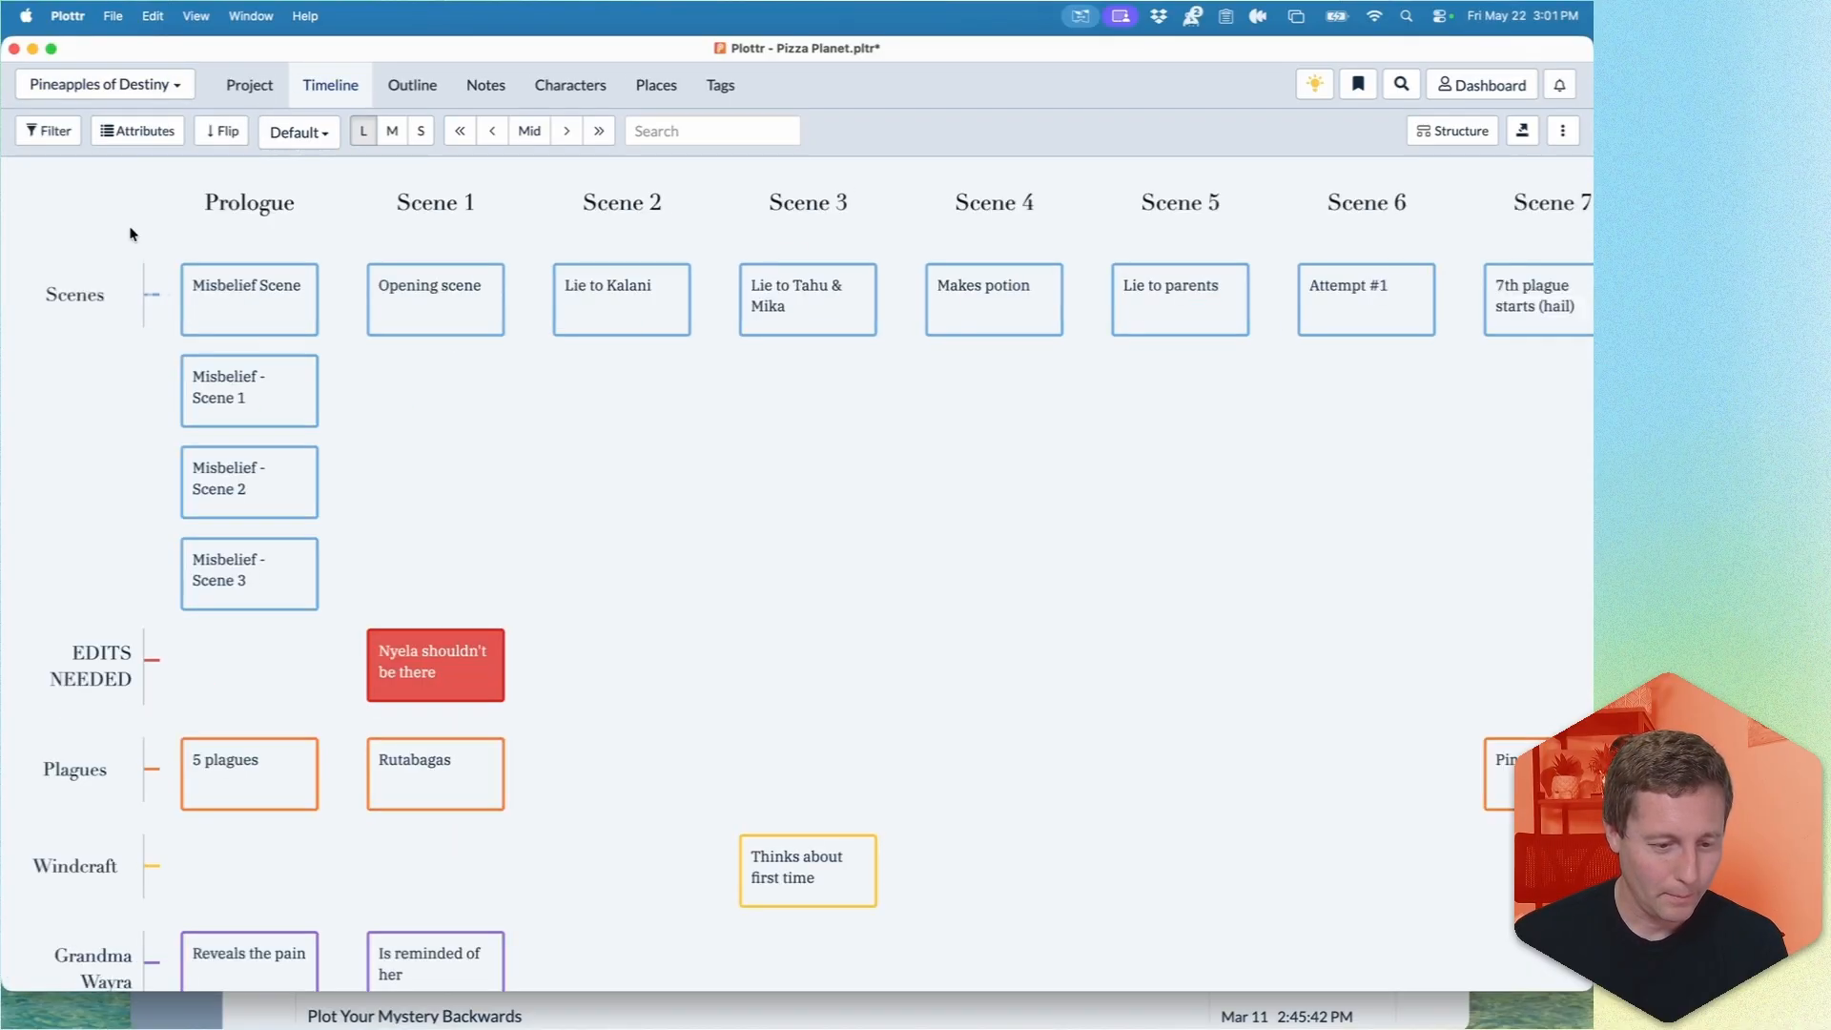
{"action": "scroll", "coordinate": [723, 436], "scroll_direction": "right", "scroll_amount": 20}
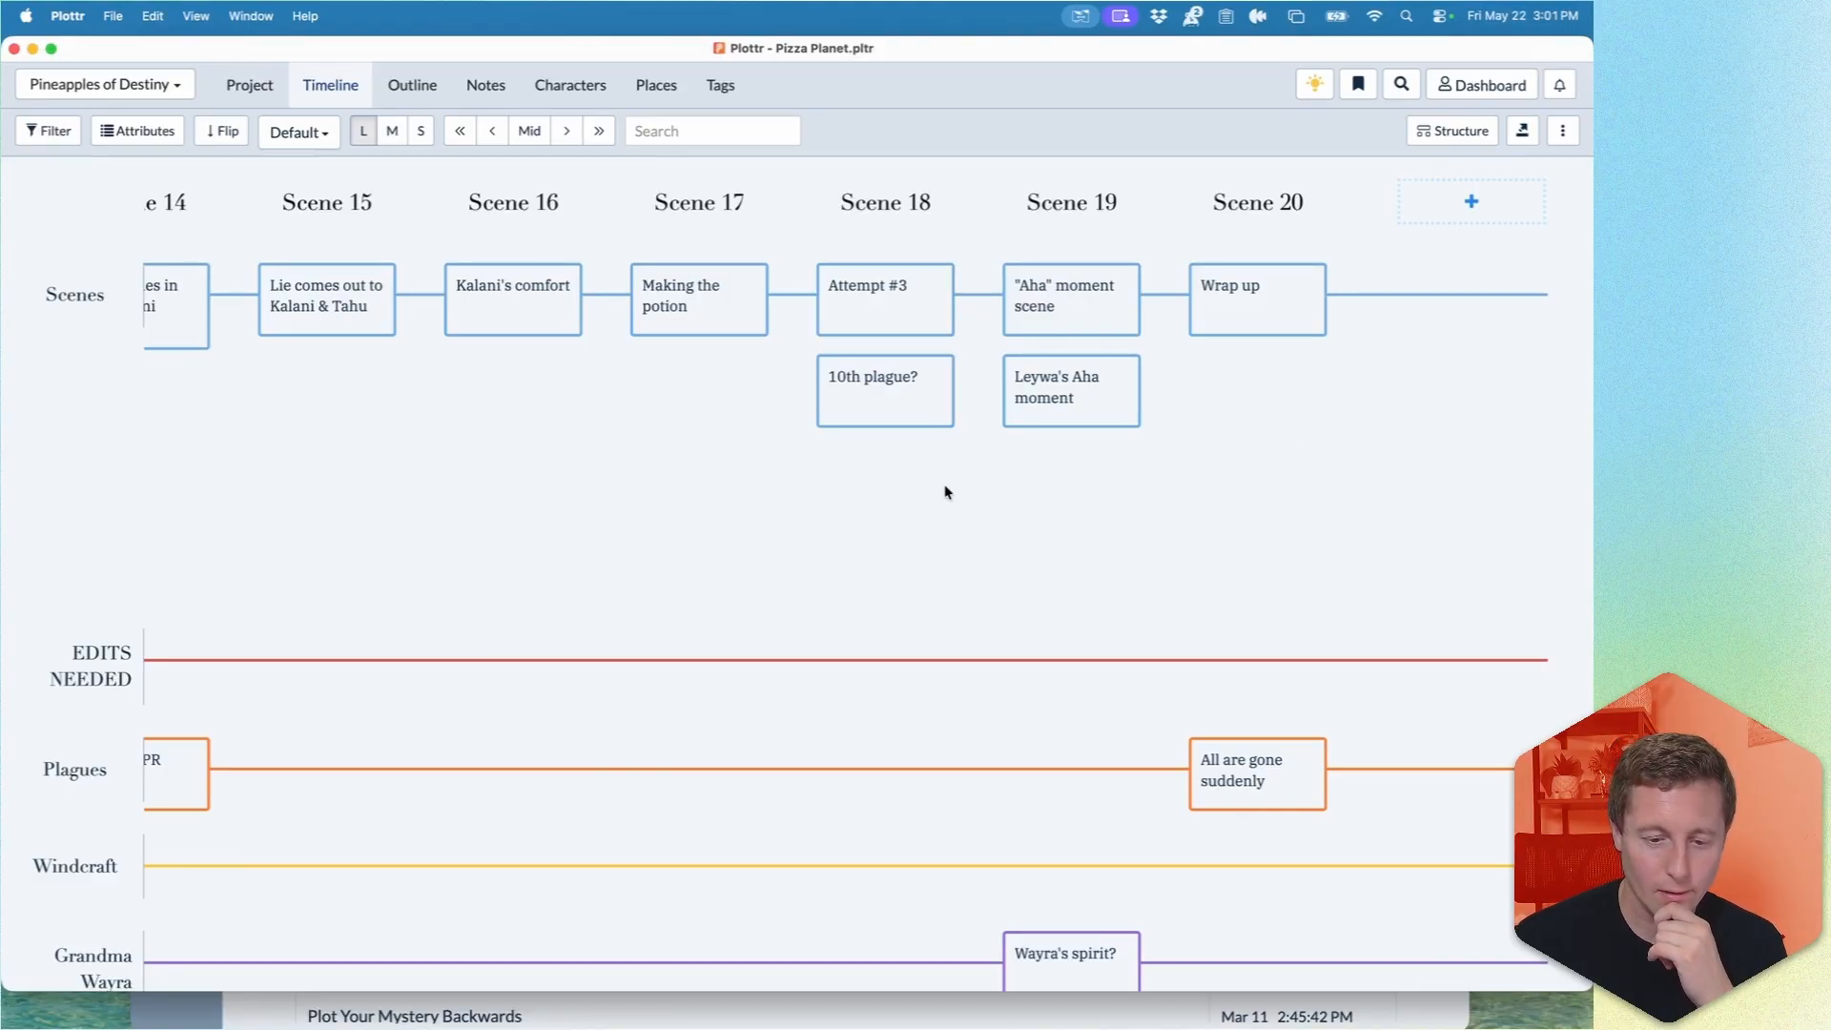
{"action": "scroll", "coordinate": [946, 492], "scroll_direction": "left", "scroll_amount": 20}
{"action": "scroll", "coordinate": [947, 492], "scroll_direction": "right", "scroll_amount": 20}
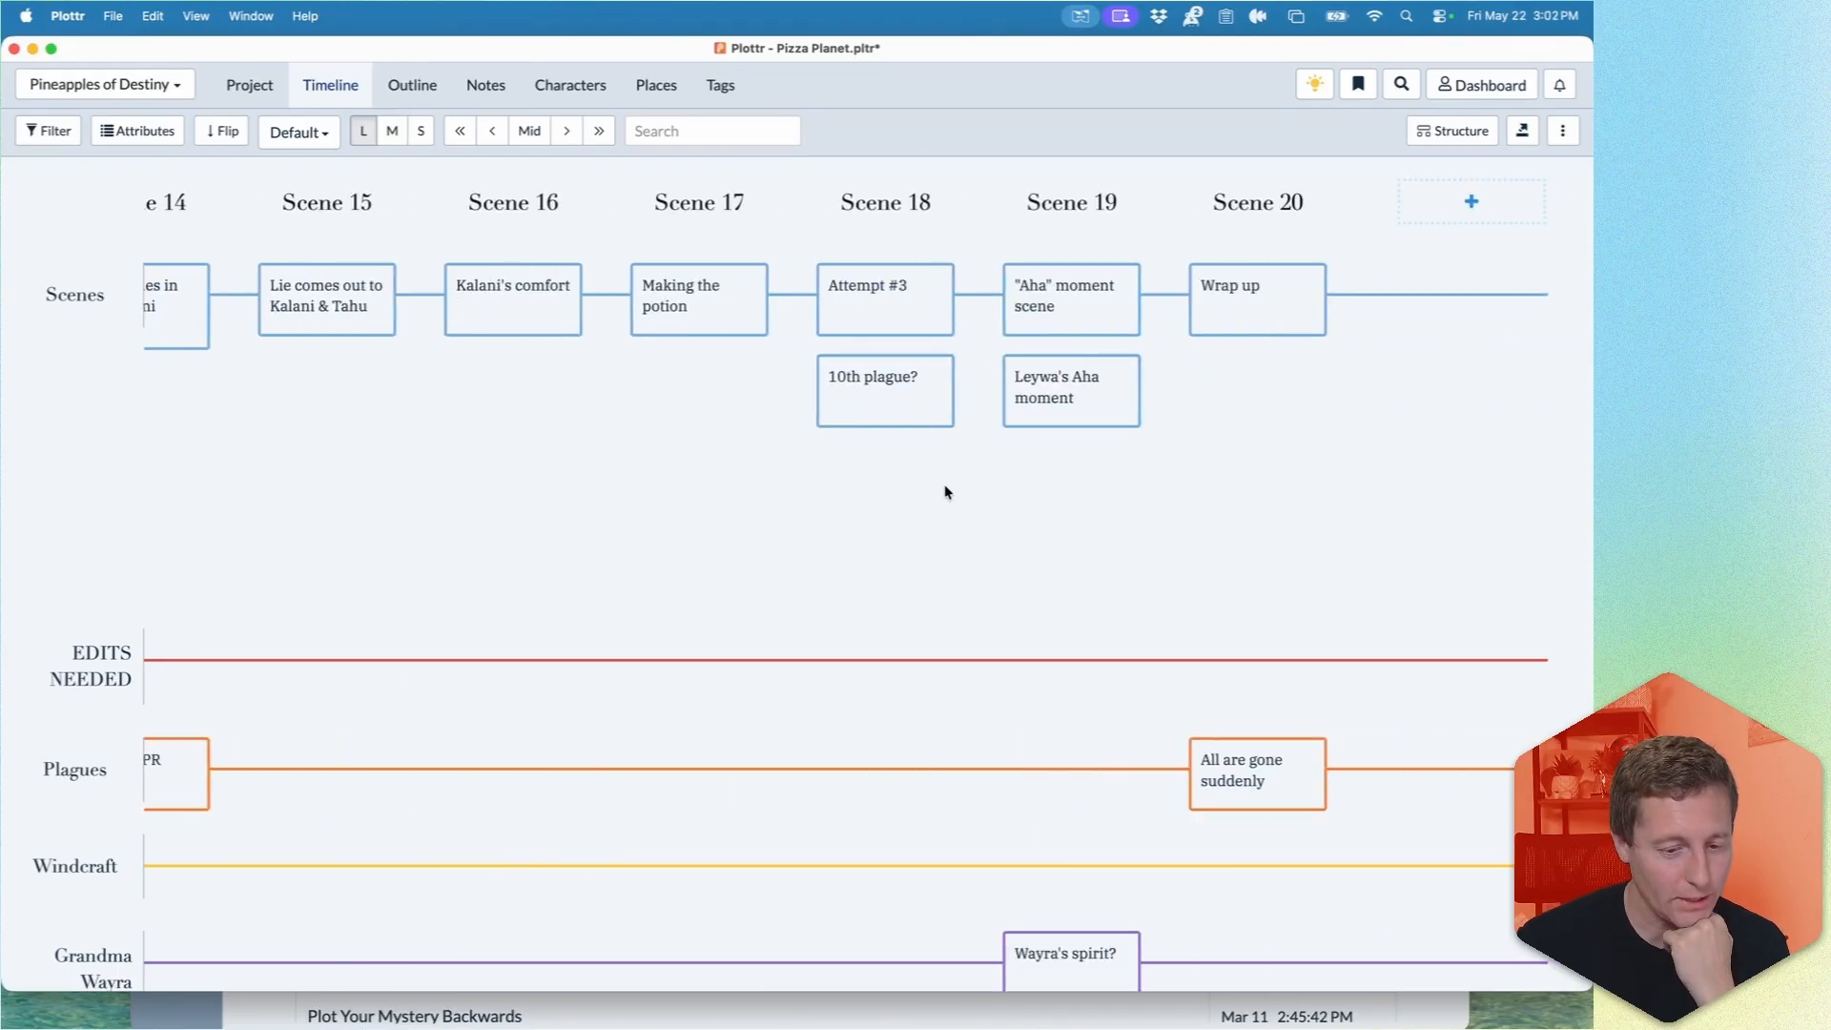
{"action": "scroll", "coordinate": [946, 491], "scroll_direction": "left", "scroll_amount": 20}
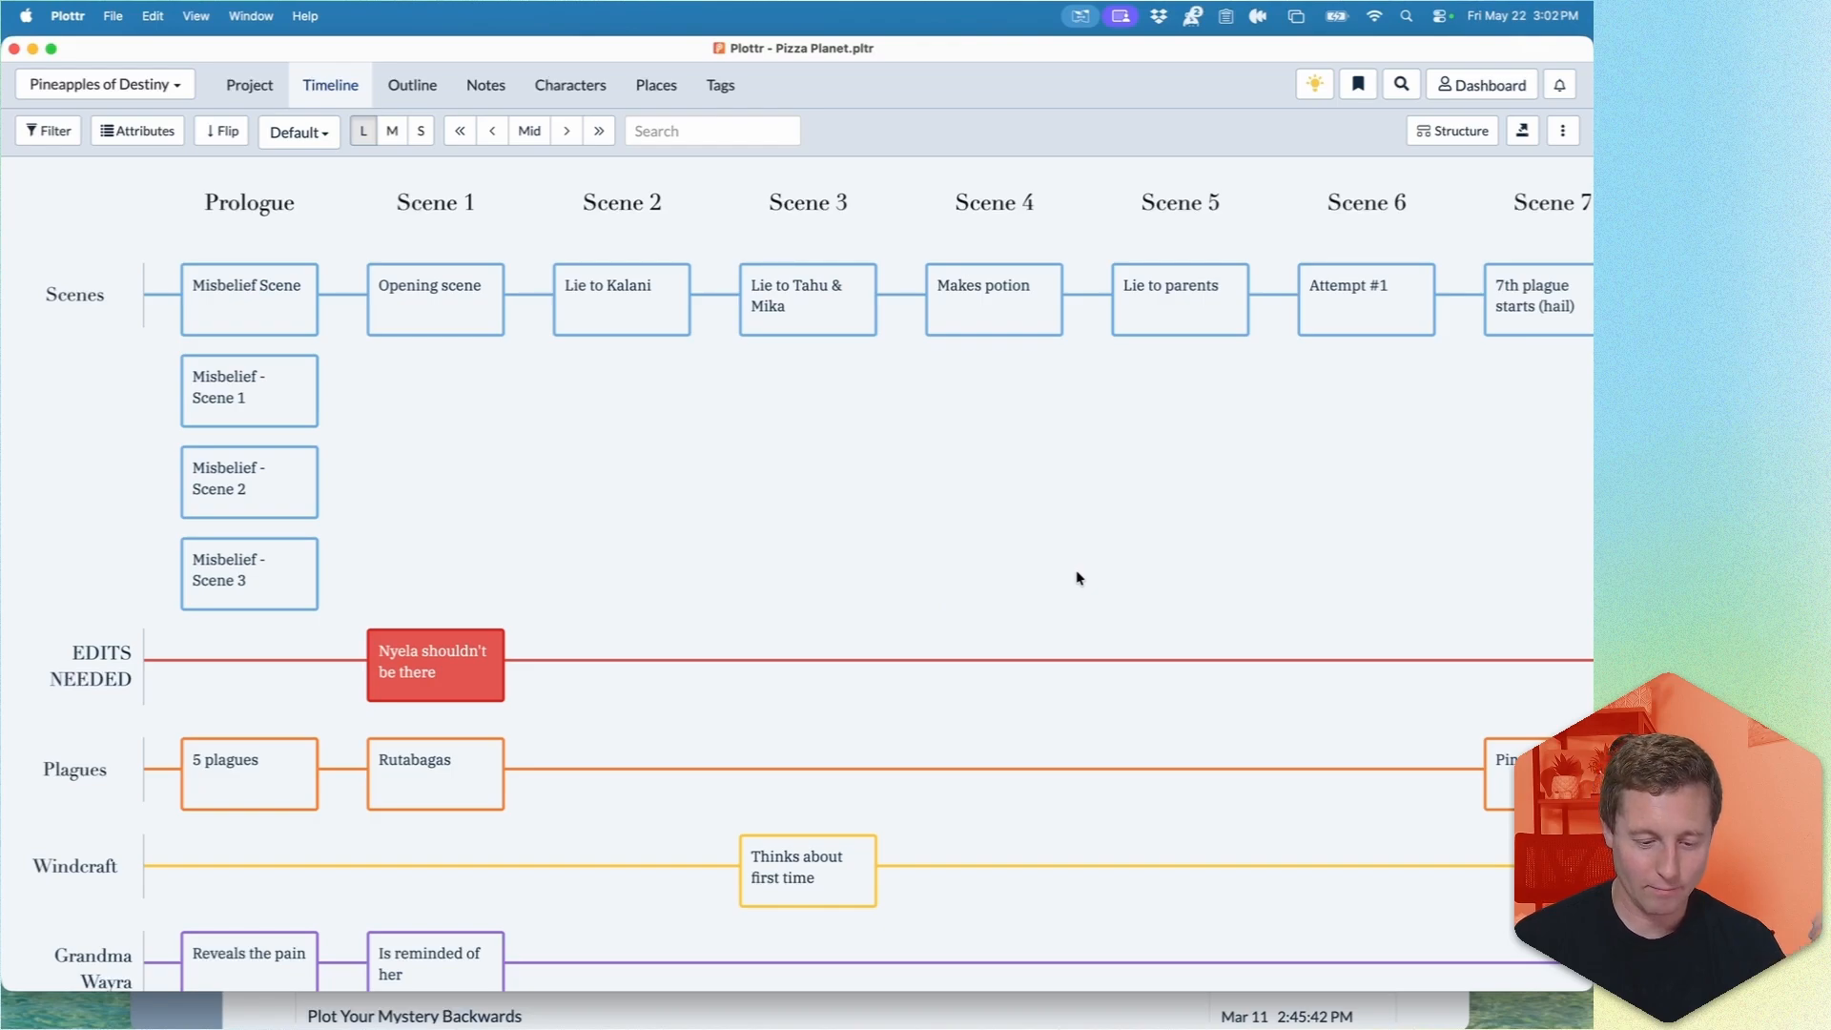
{"action": "scroll", "coordinate": [1078, 577], "scroll_direction": "right", "scroll_amount": 10}
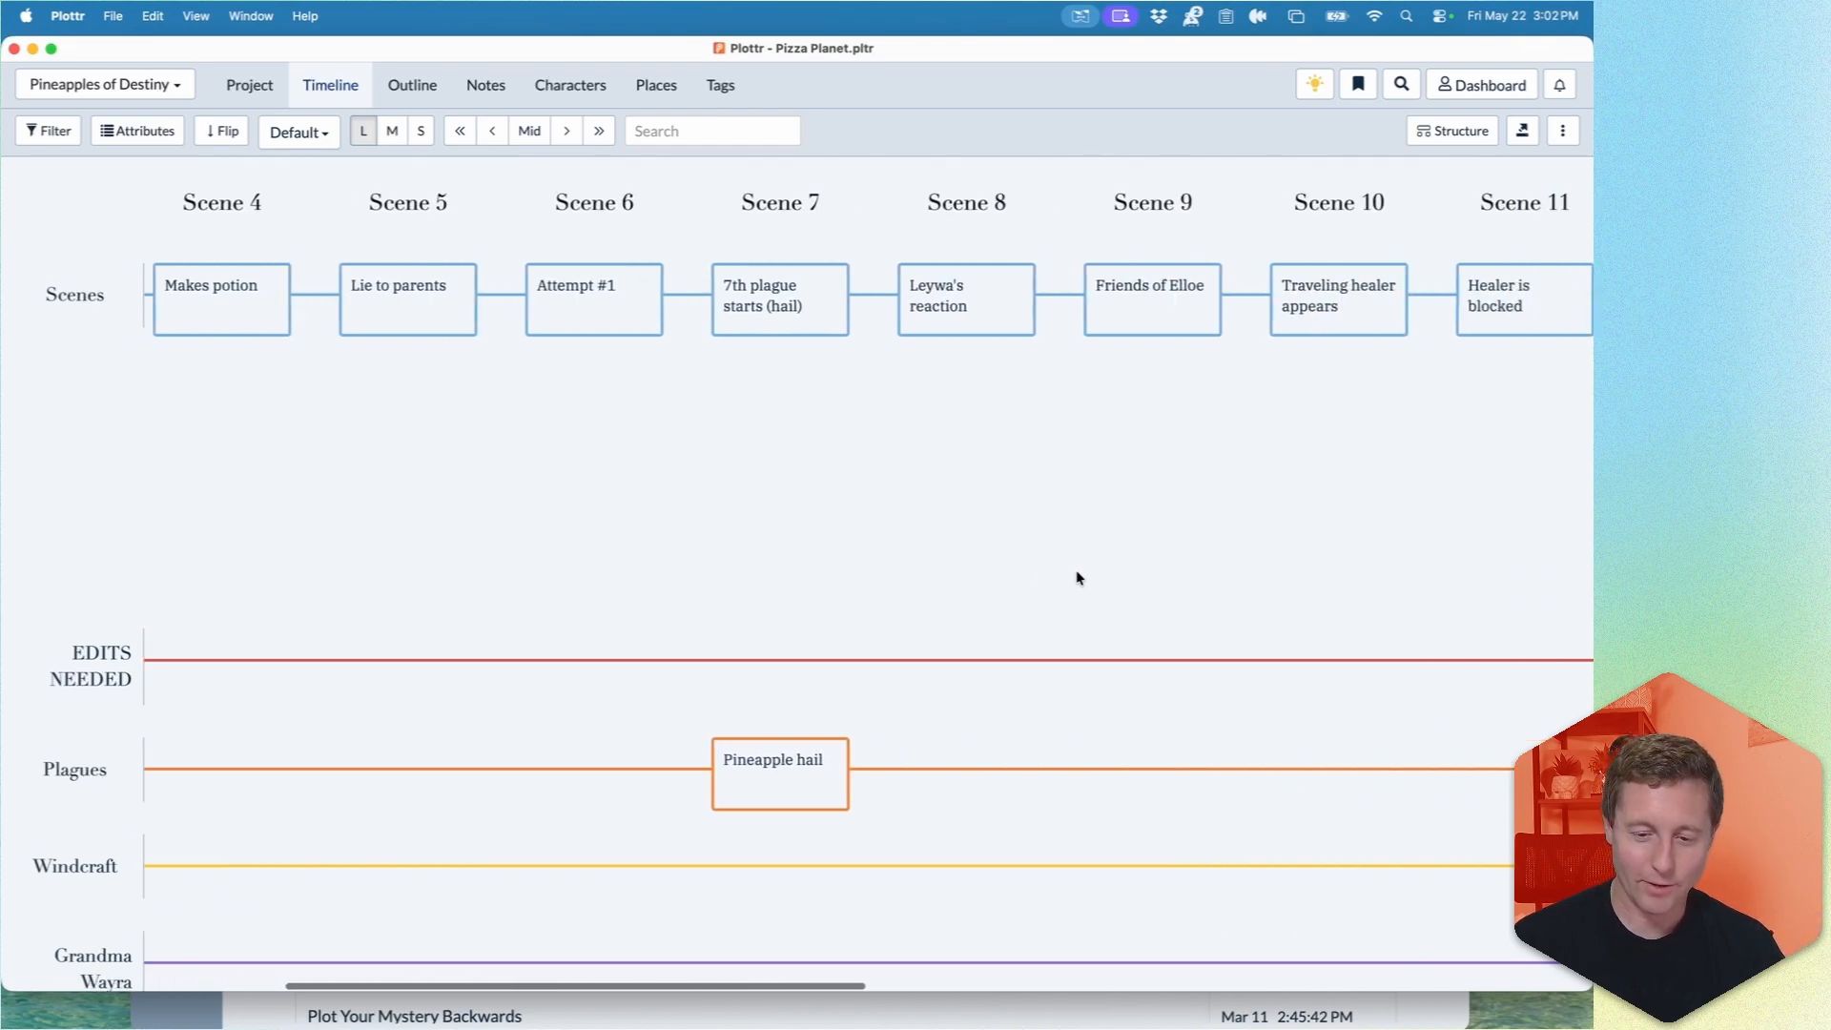
{"action": "scroll", "coordinate": [1078, 577], "scroll_direction": "left", "scroll_amount": 10}
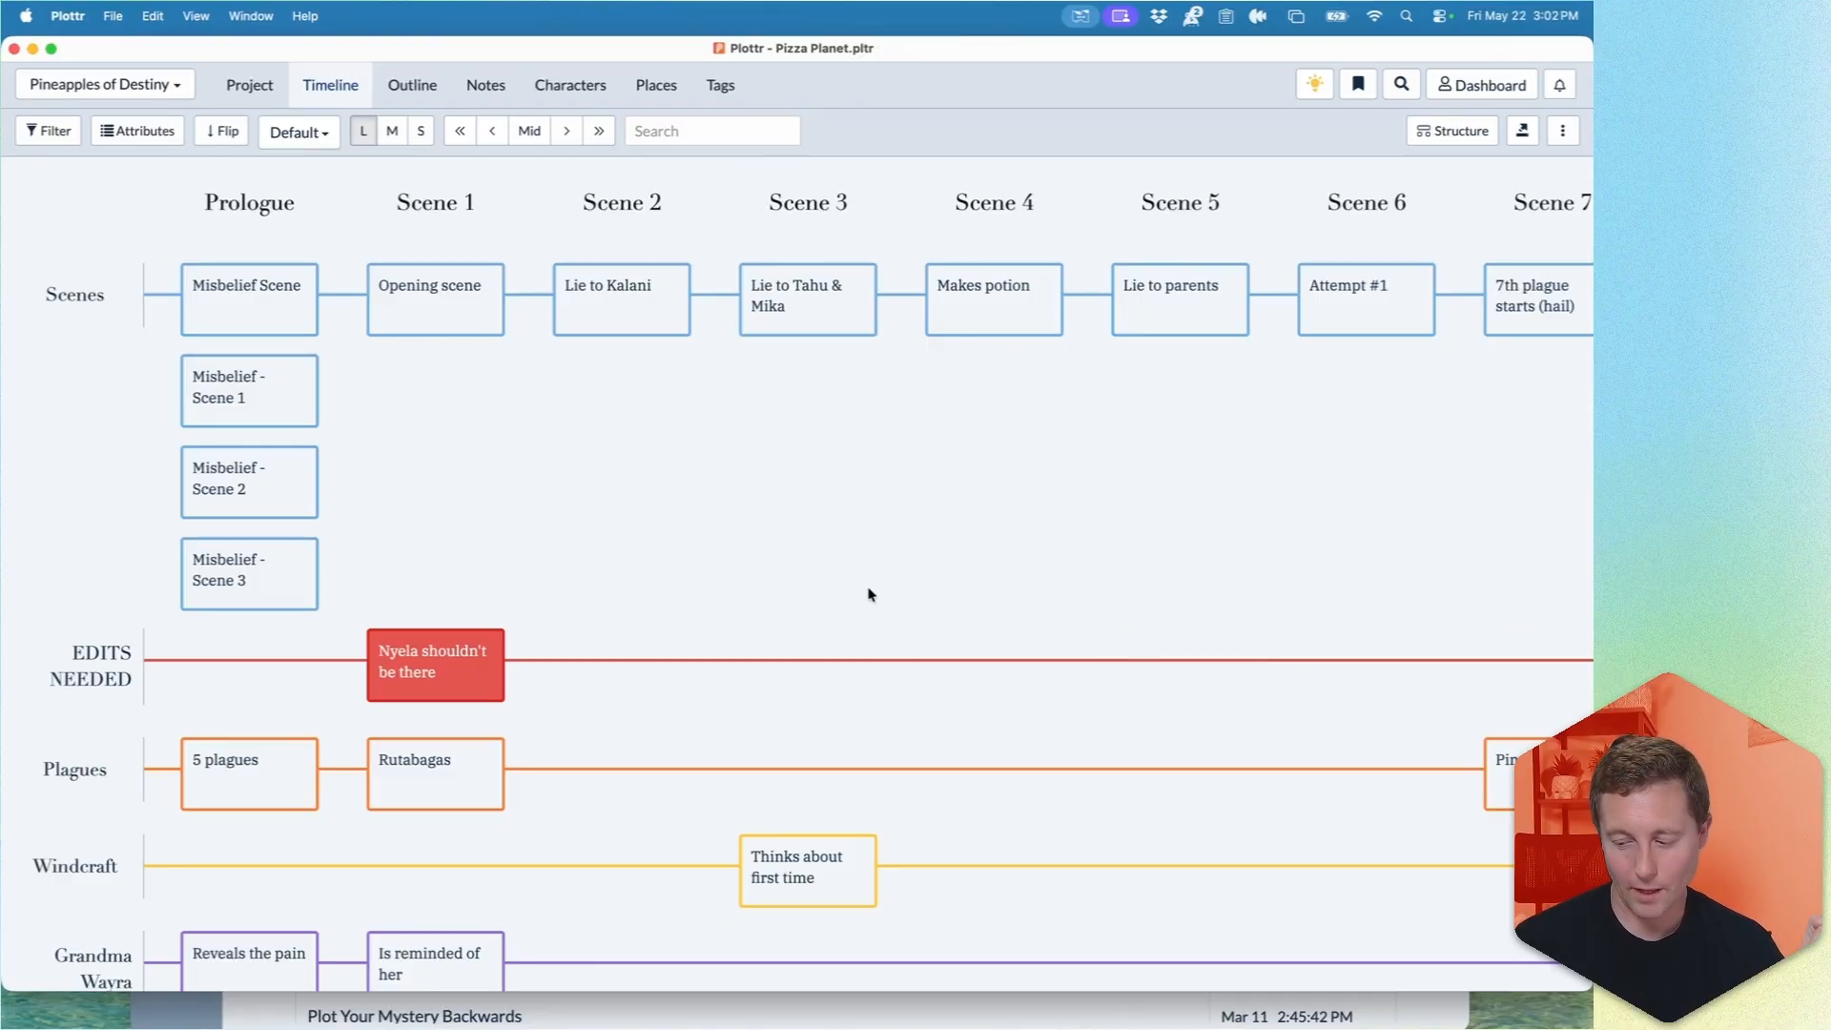
Examine the subplot rows across the timeline and read the "Chovi shows love" card in Scene 20.
{"action": "scroll", "coordinate": [868, 594], "scroll_direction": "down", "scroll_amount": 3}
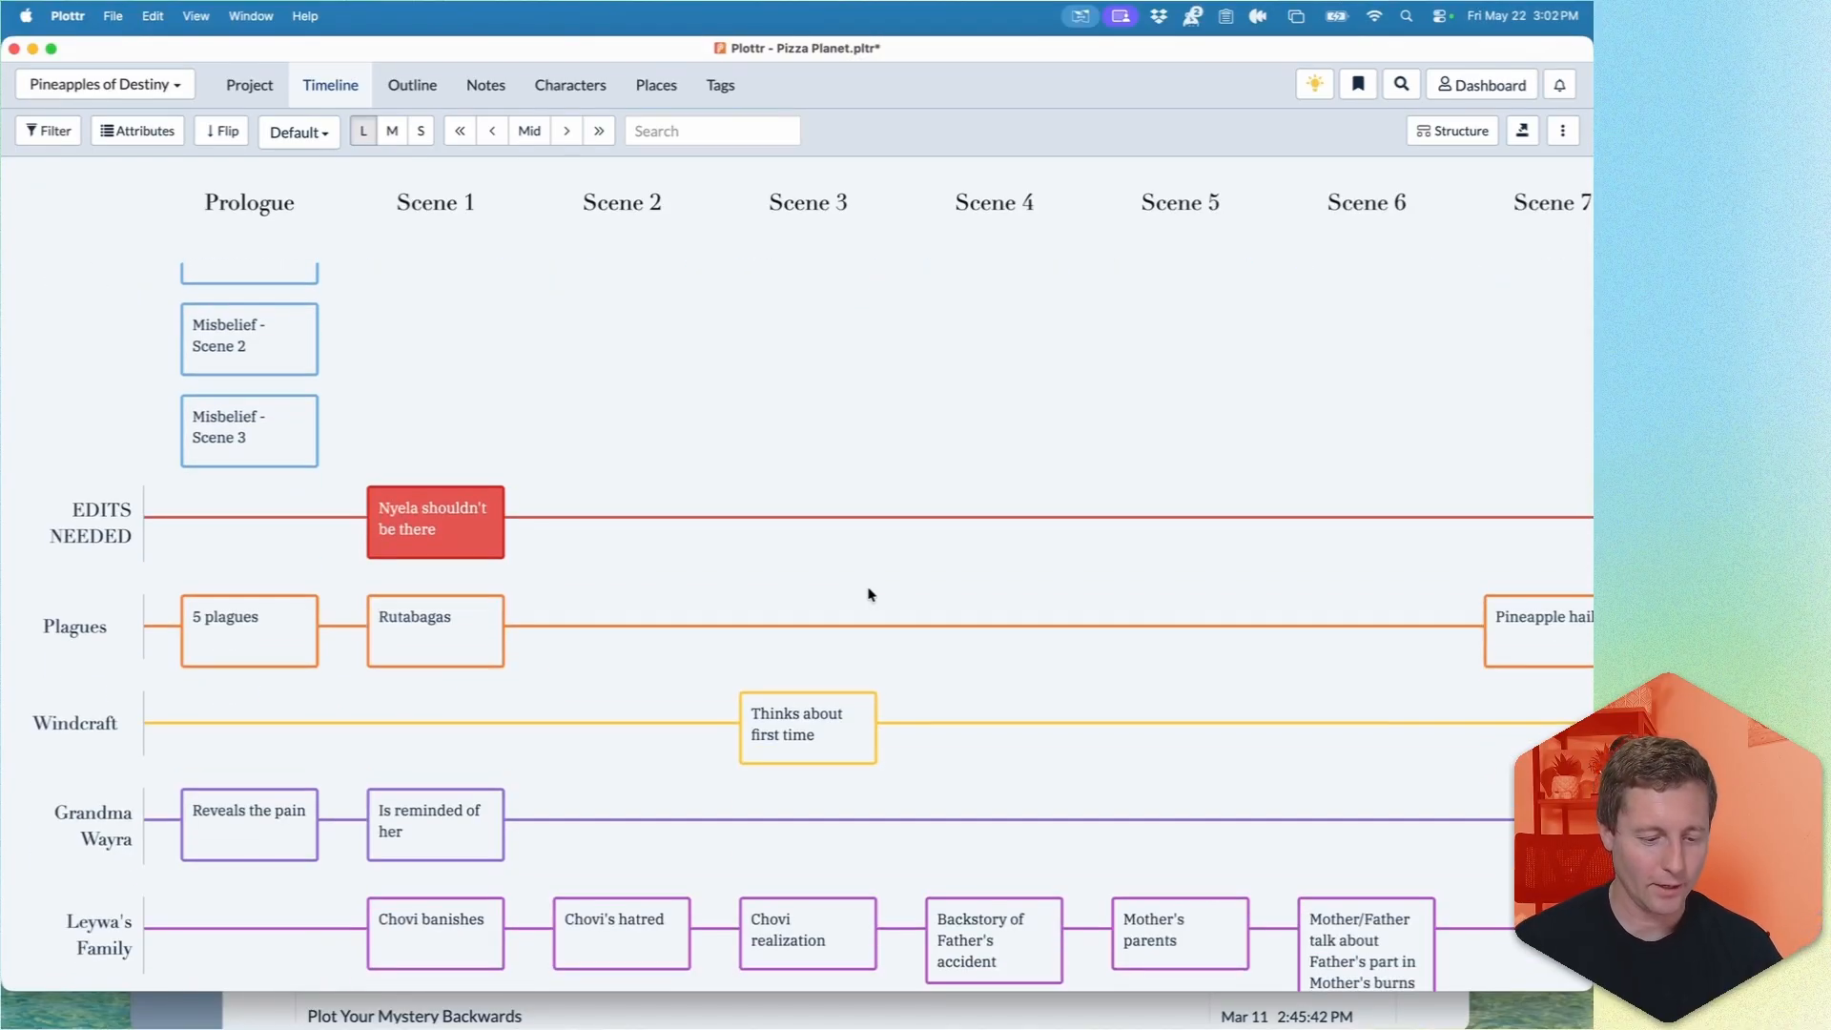
{"action": "scroll", "coordinate": [868, 595], "scroll_direction": "right", "scroll_amount": 15}
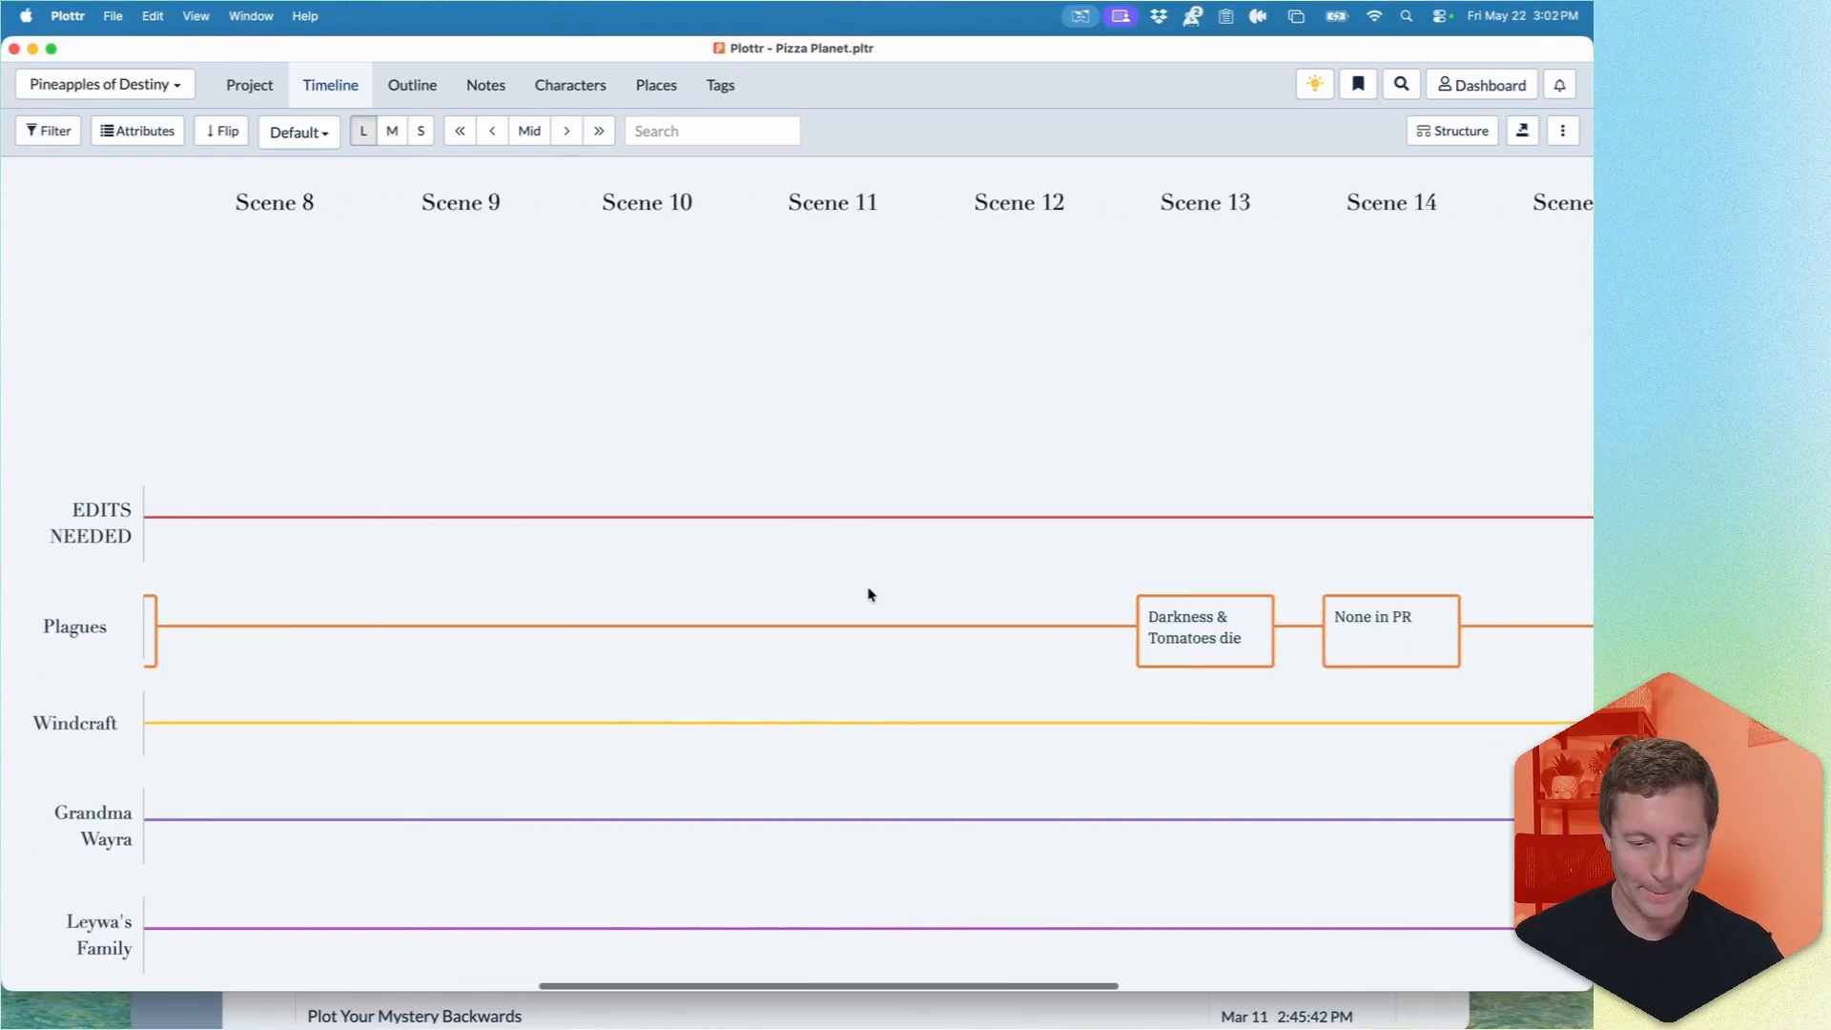
{"action": "scroll", "coordinate": [868, 594], "scroll_direction": "right", "scroll_amount": 3}
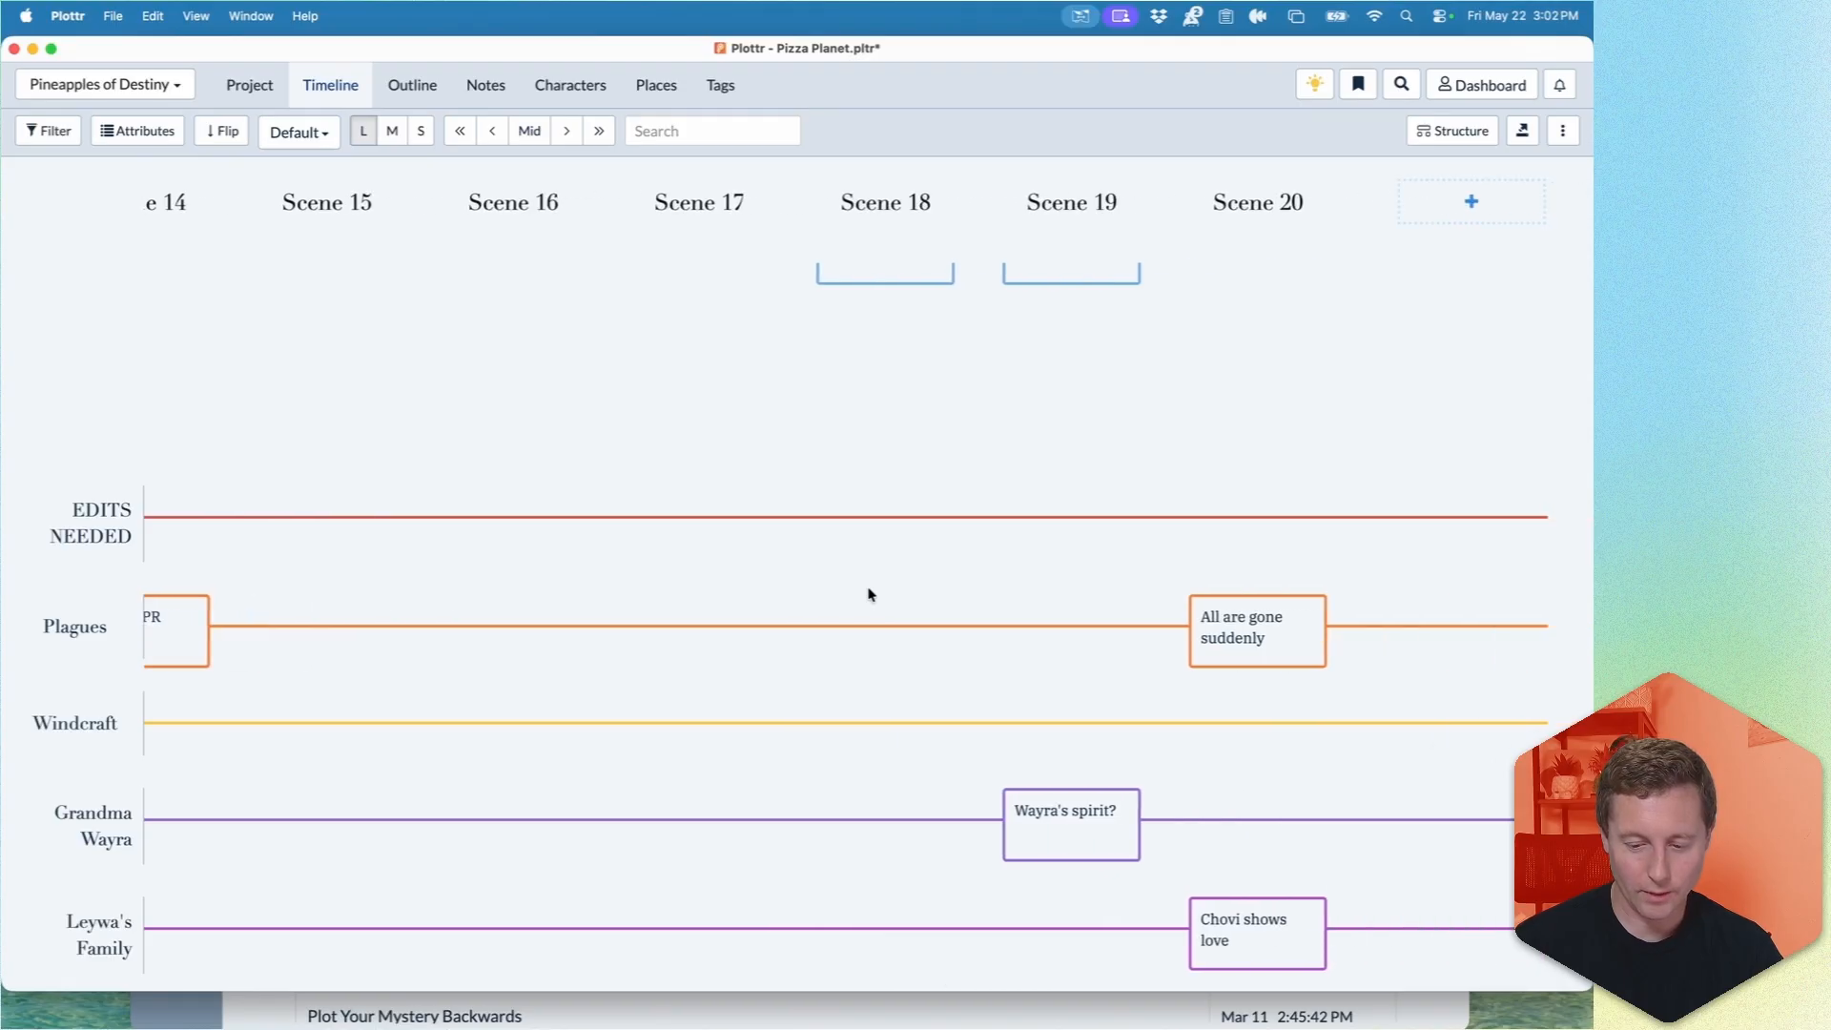
{"action": "scroll", "coordinate": [868, 594], "scroll_direction": "down", "scroll_amount": 3}
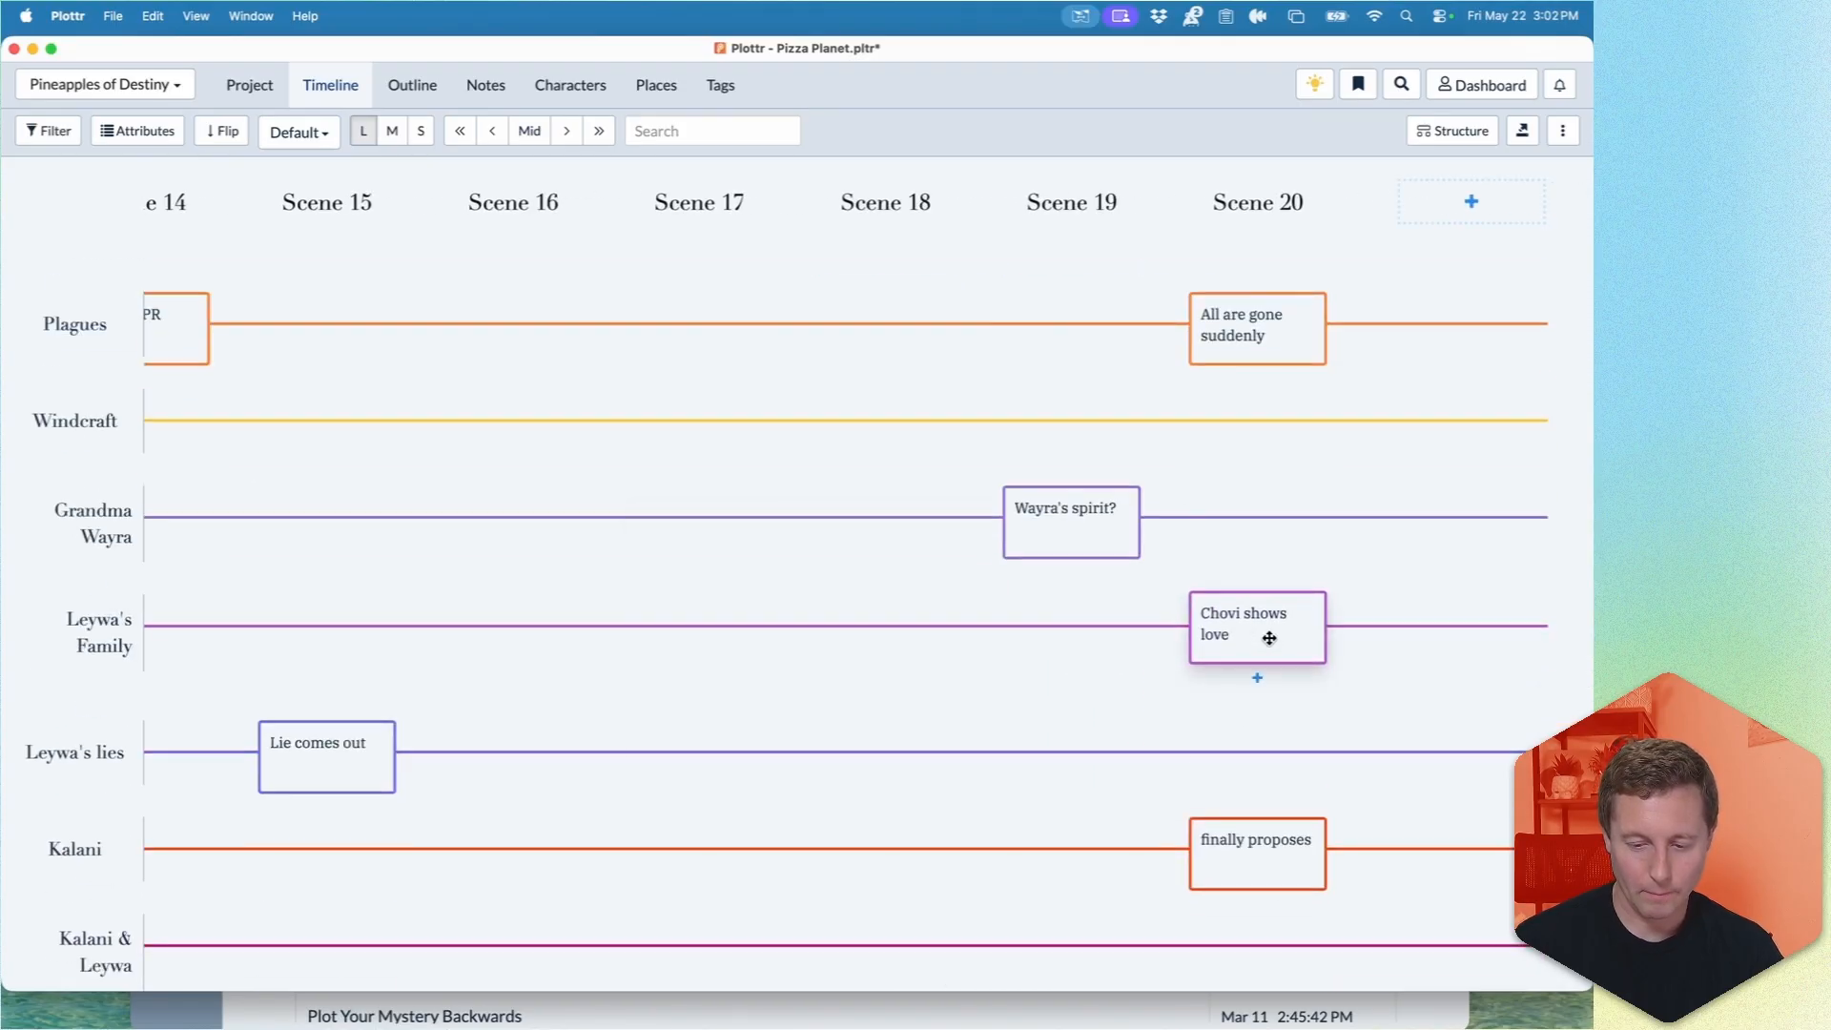
{"action": "mouse_move", "coordinate": [1280, 638]}
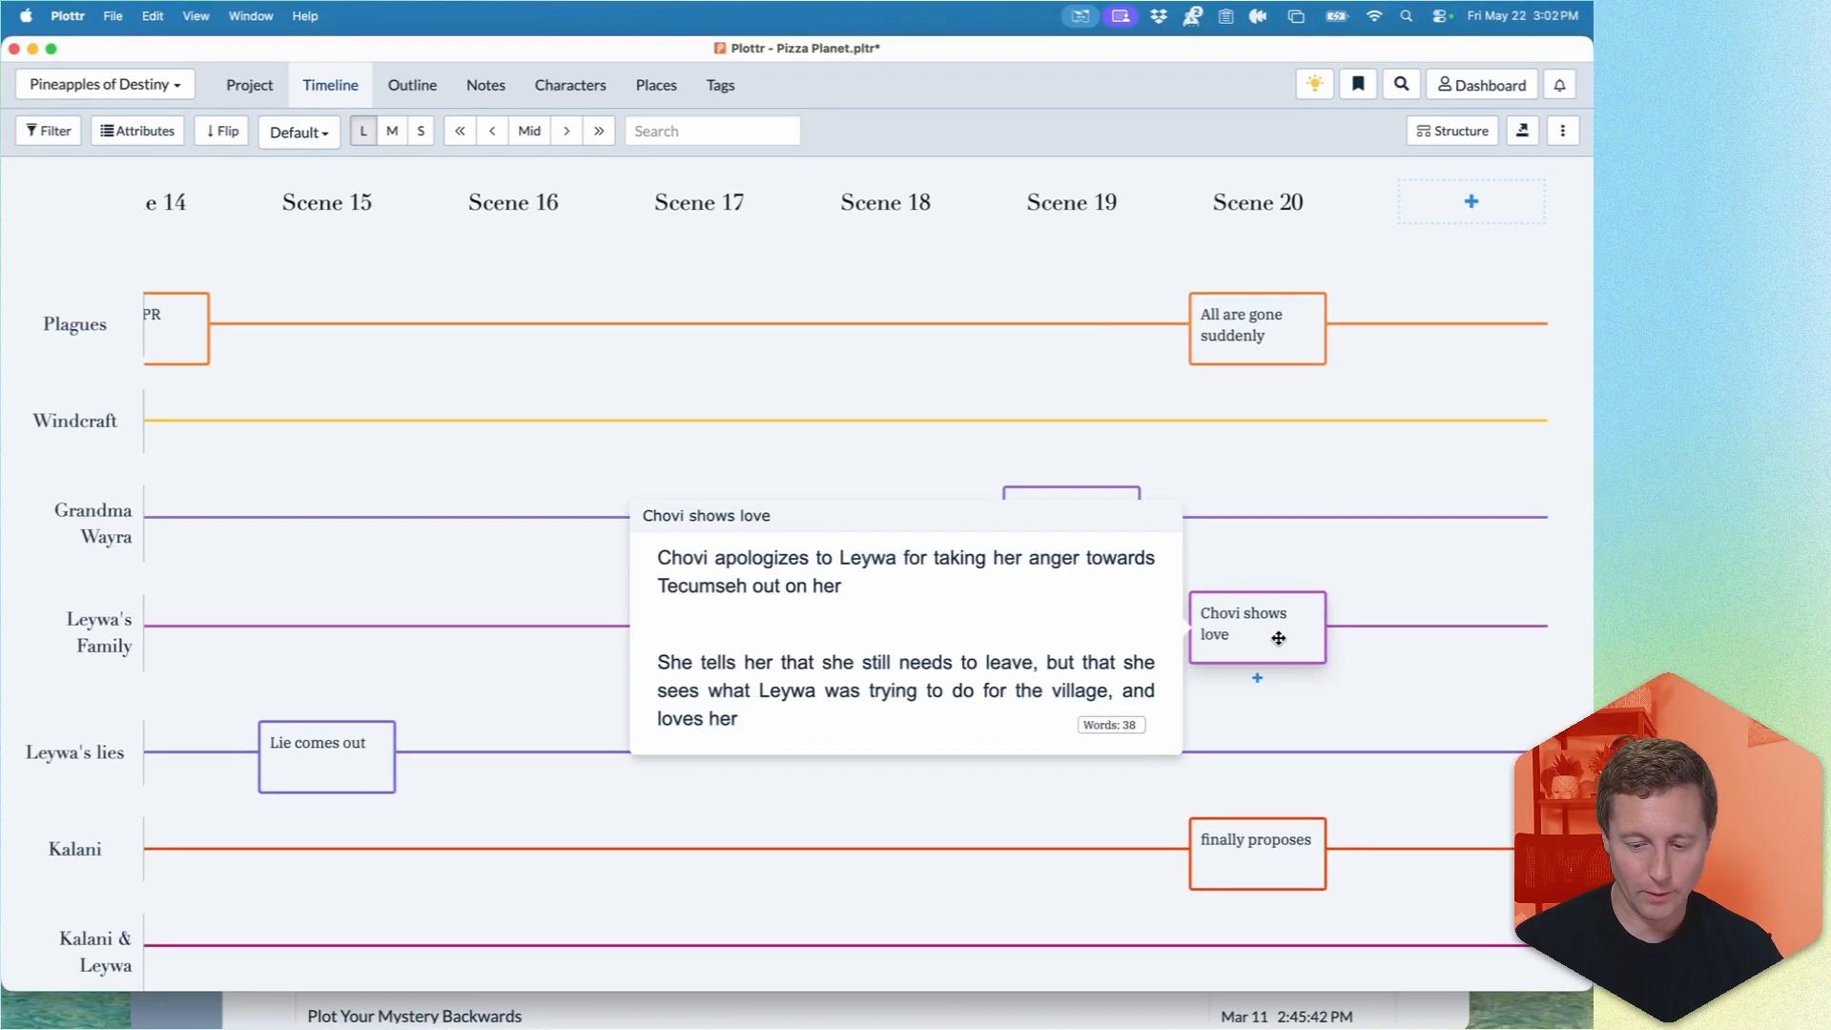
{"action": "mouse_move", "coordinate": [1253, 865]}
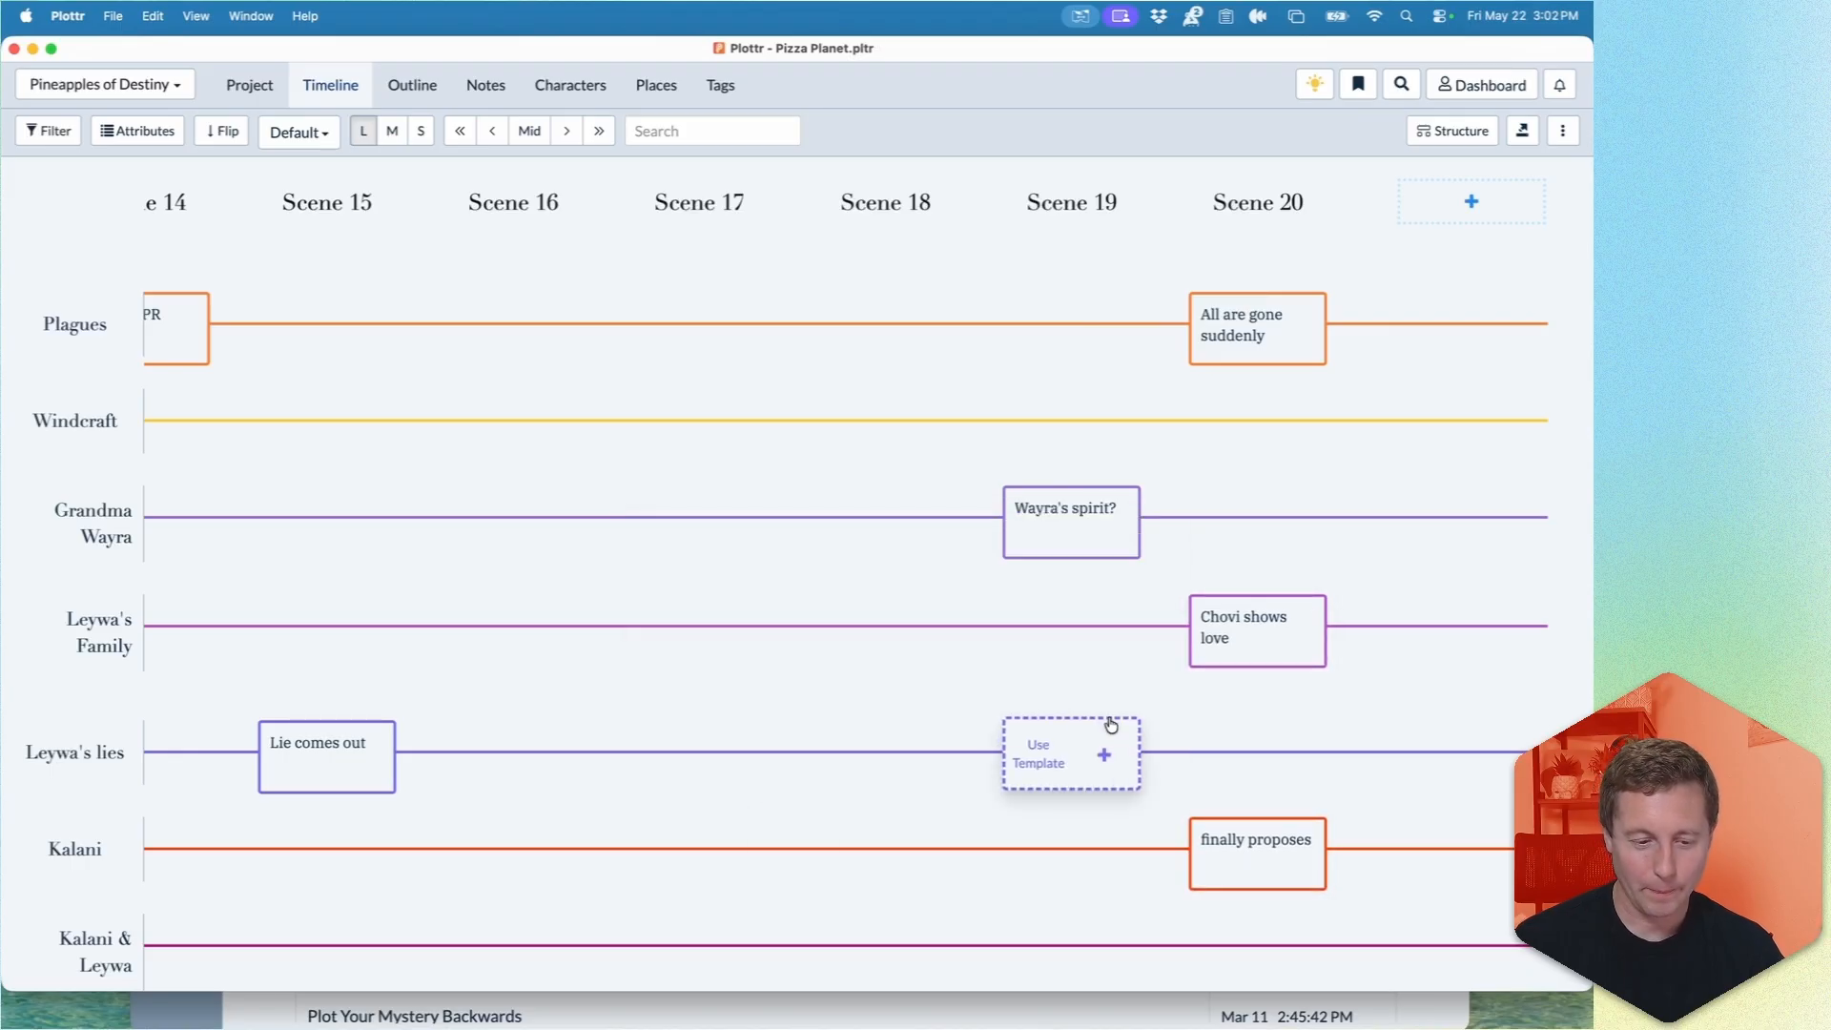
Go back to the middle scenes' subplots and read Kalani's "giant hover turtles" card in Scene 7.
{"action": "scroll", "coordinate": [1111, 725], "scroll_direction": "up", "scroll_amount": 1}
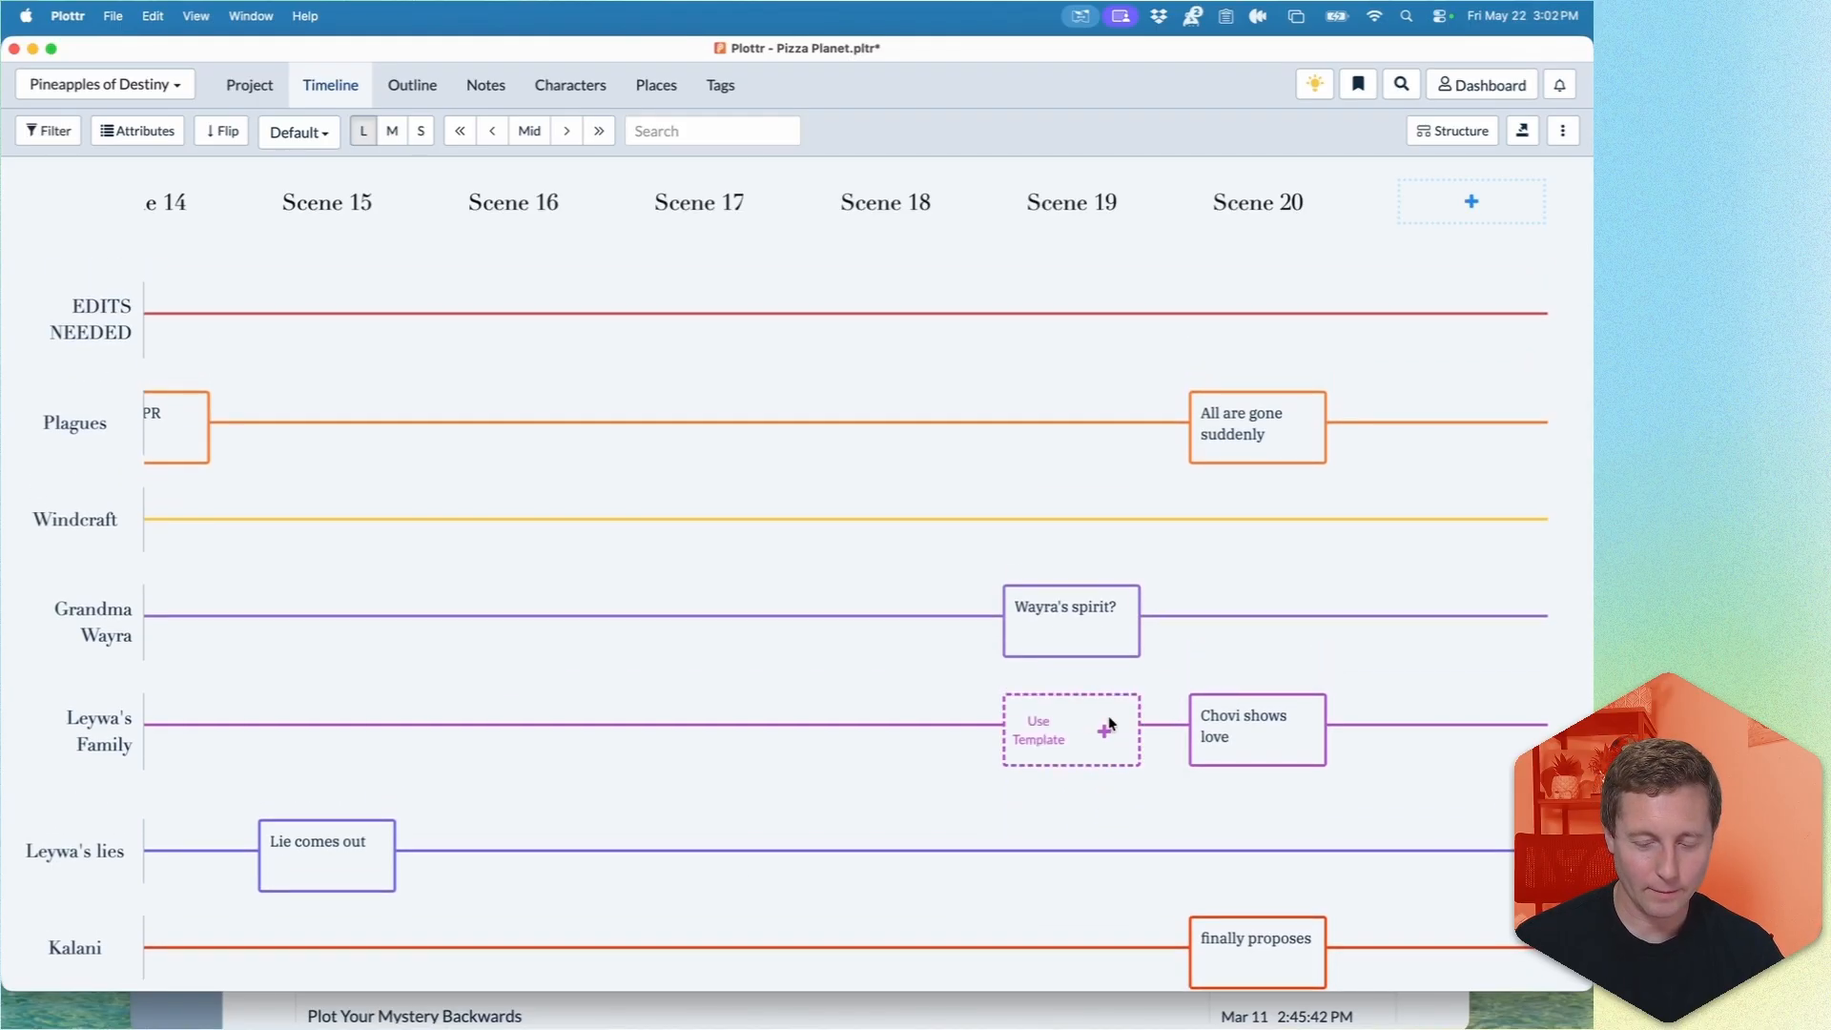
{"action": "scroll", "coordinate": [1111, 723], "scroll_direction": "up", "scroll_amount": 2}
{"action": "scroll", "coordinate": [1116, 720], "scroll_direction": "up", "scroll_amount": 2}
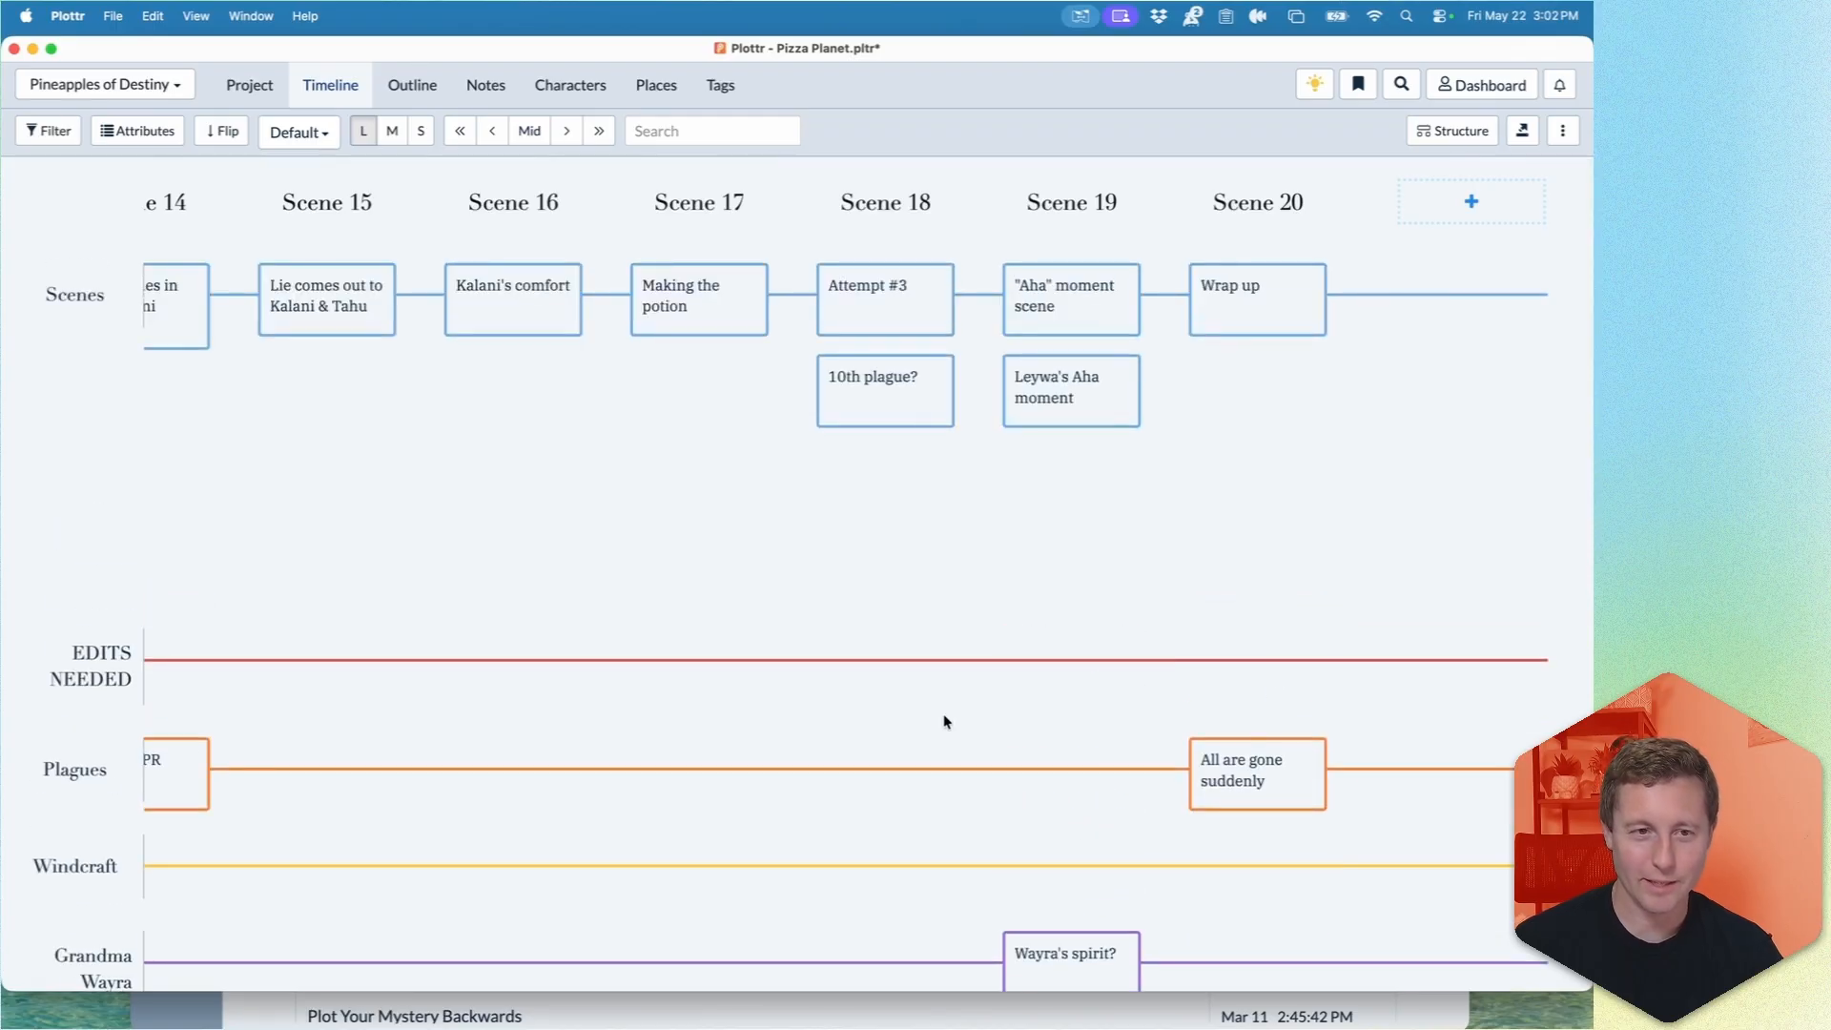
{"action": "scroll", "coordinate": [944, 723], "scroll_direction": "left", "scroll_amount": 10}
{"action": "scroll", "coordinate": [944, 722], "scroll_direction": "left", "scroll_amount": 1}
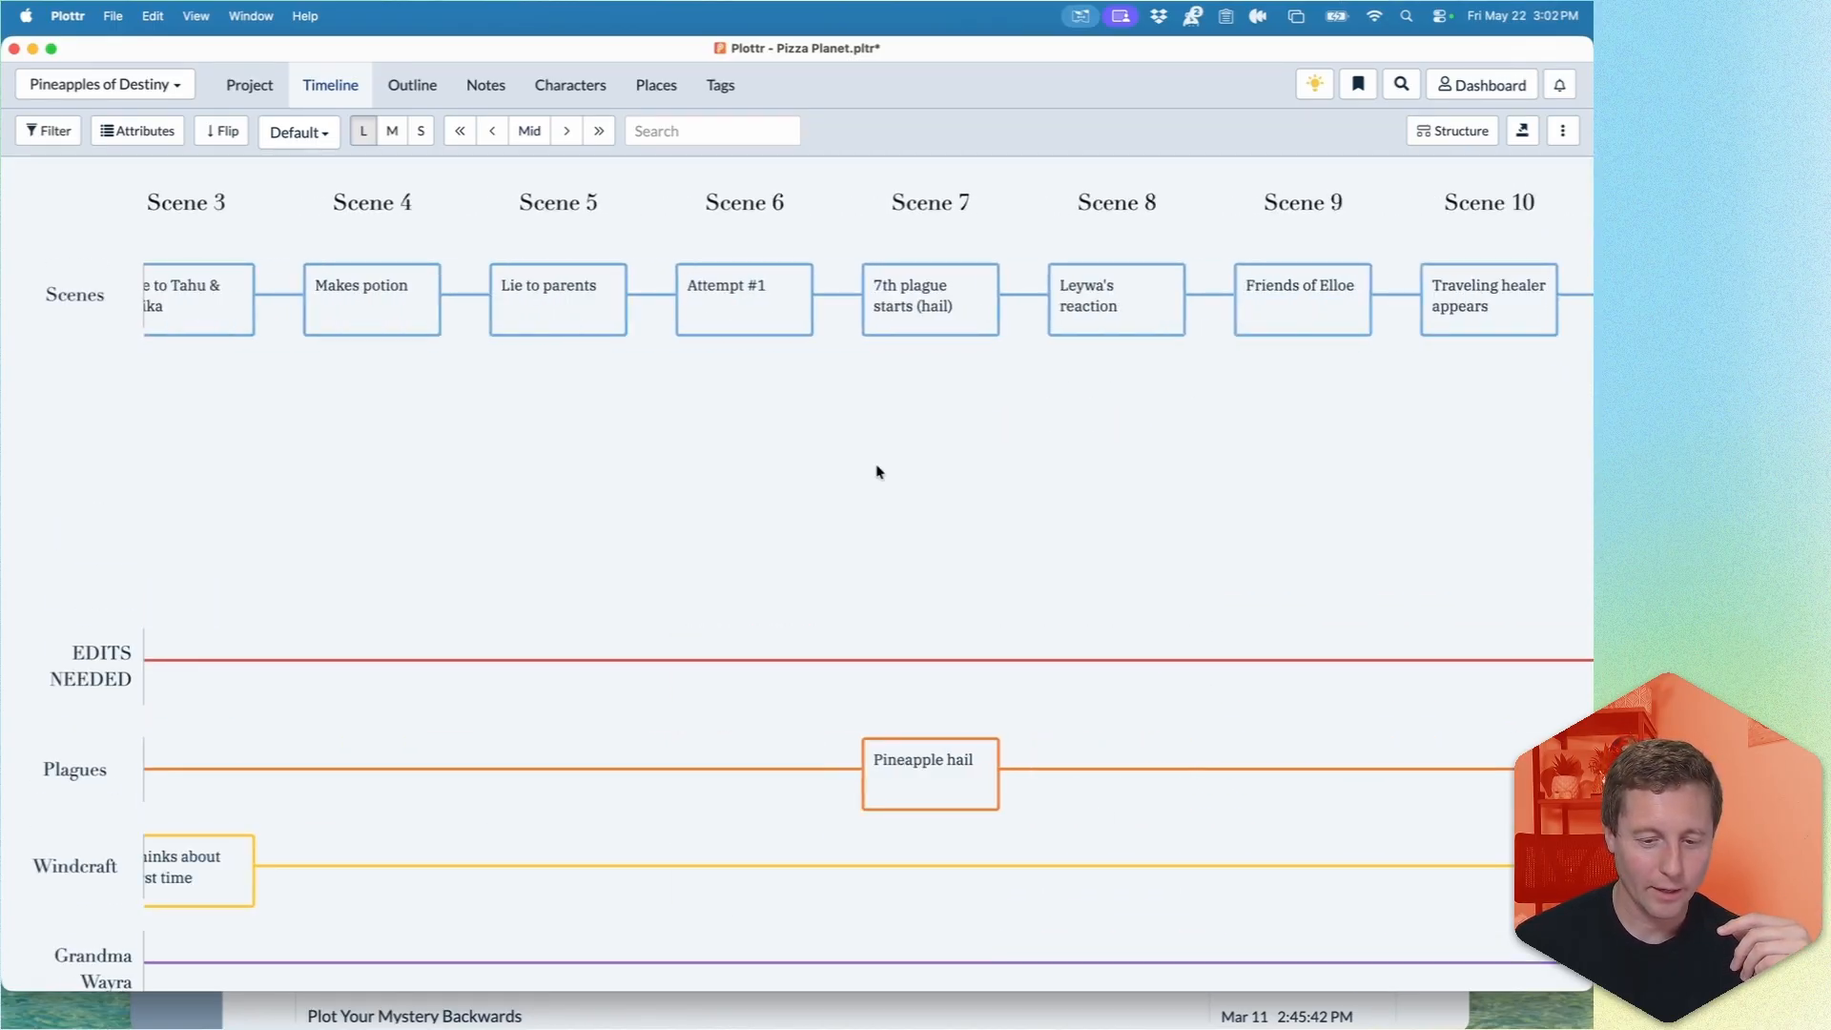
{"action": "scroll", "coordinate": [720, 613], "scroll_direction": "down", "scroll_amount": 4}
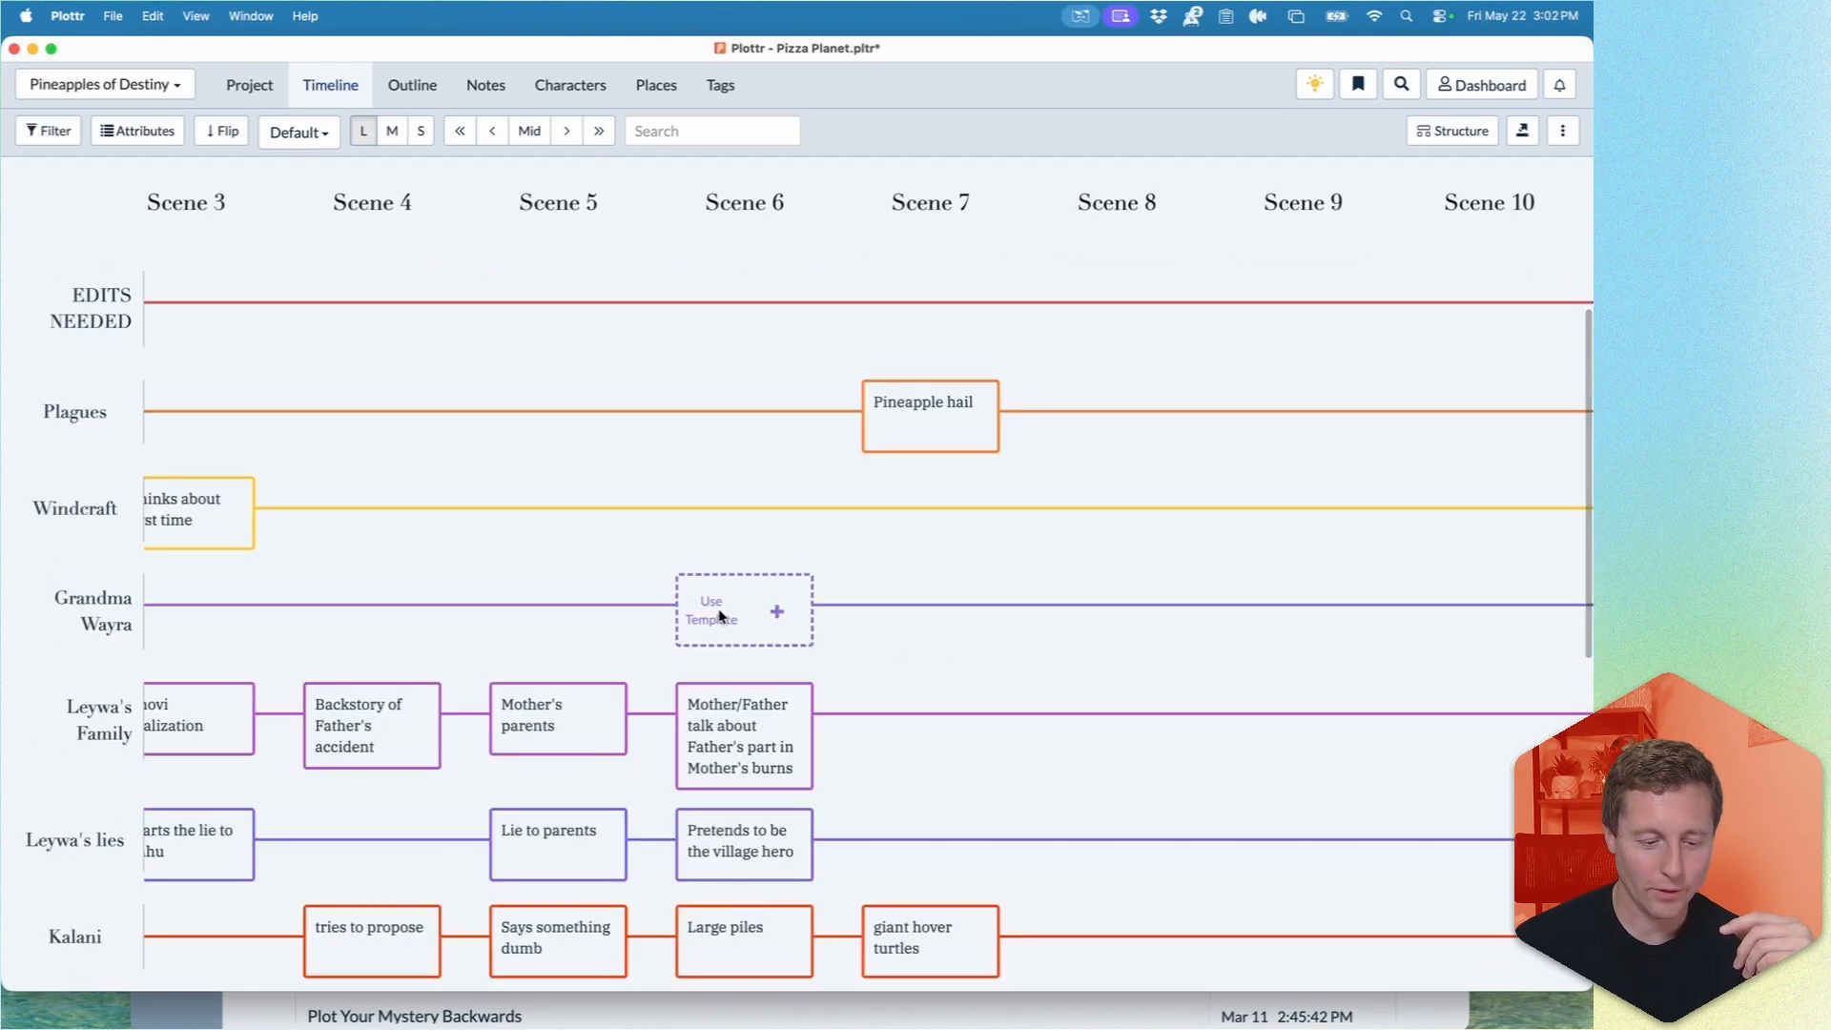
{"action": "scroll", "coordinate": [716, 611], "scroll_direction": "down", "scroll_amount": 2}
{"action": "mouse_move", "coordinate": [929, 773]}
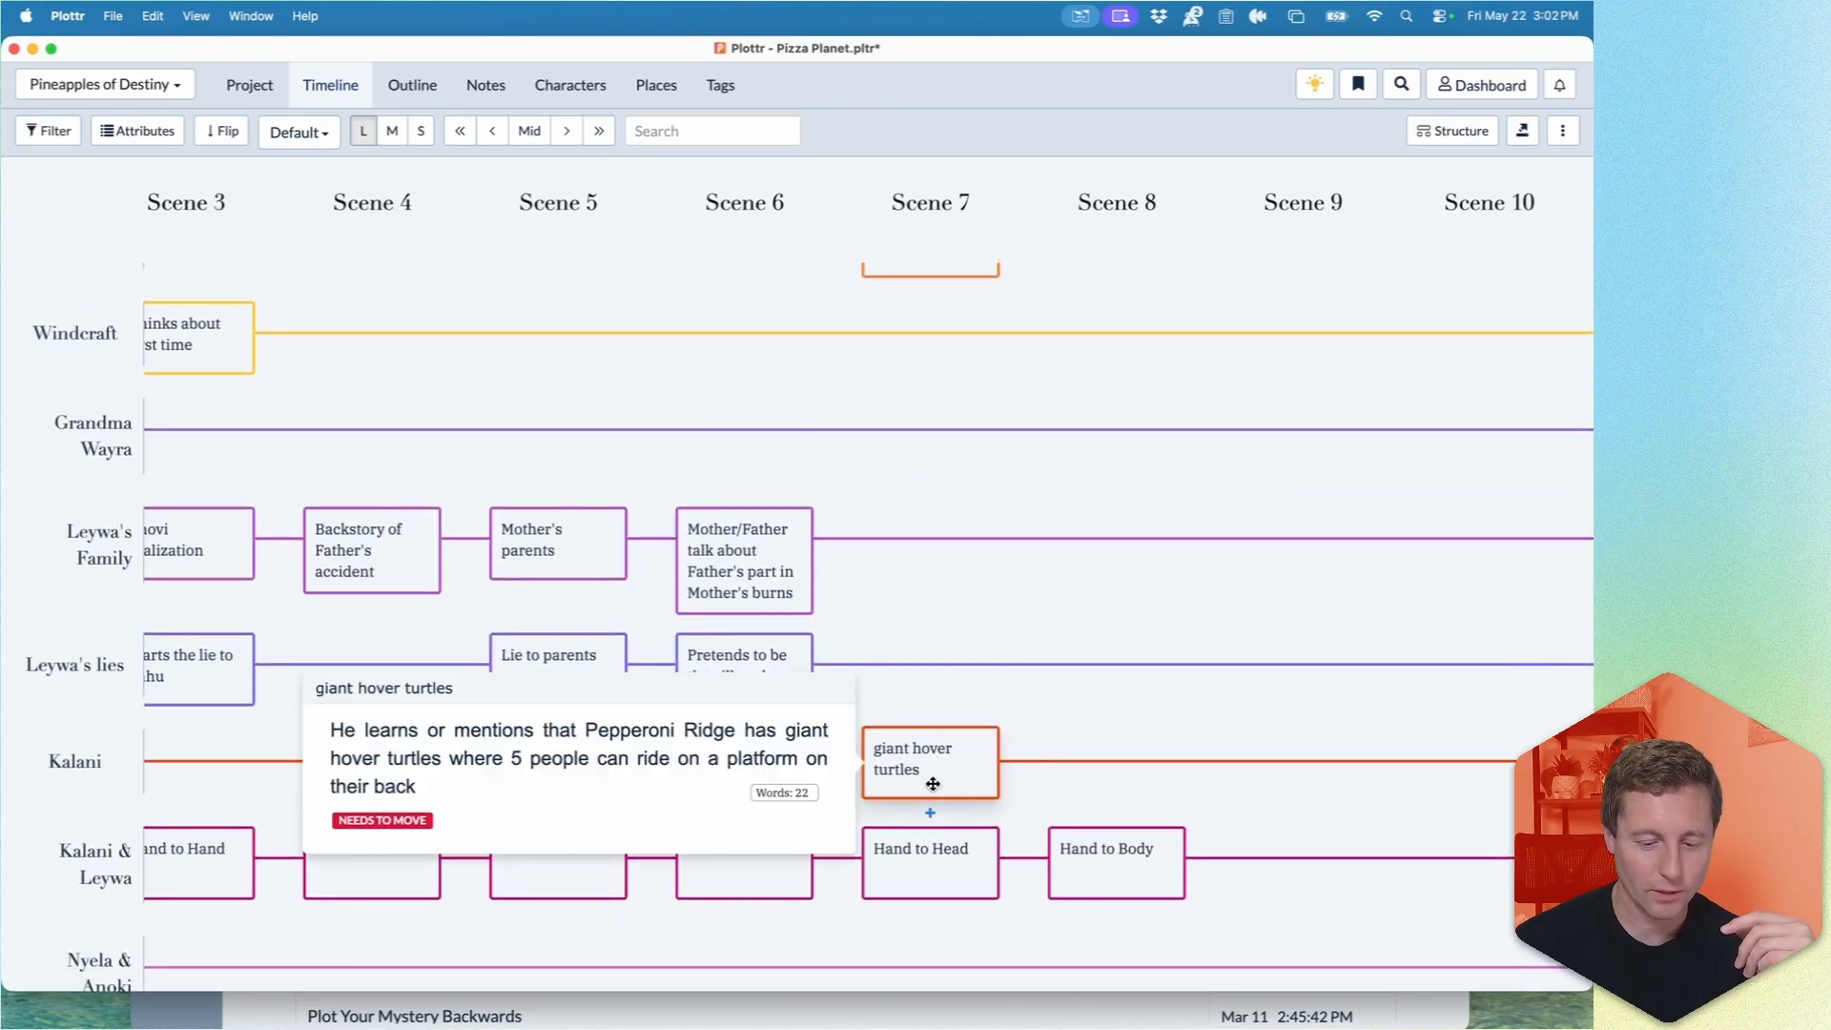
Look through the subplot rows and read the "Large piles" and "Pretends to be the village hero" cards in Scene 6.
{"action": "scroll", "coordinate": [920, 706], "scroll_direction": "down", "scroll_amount": 3}
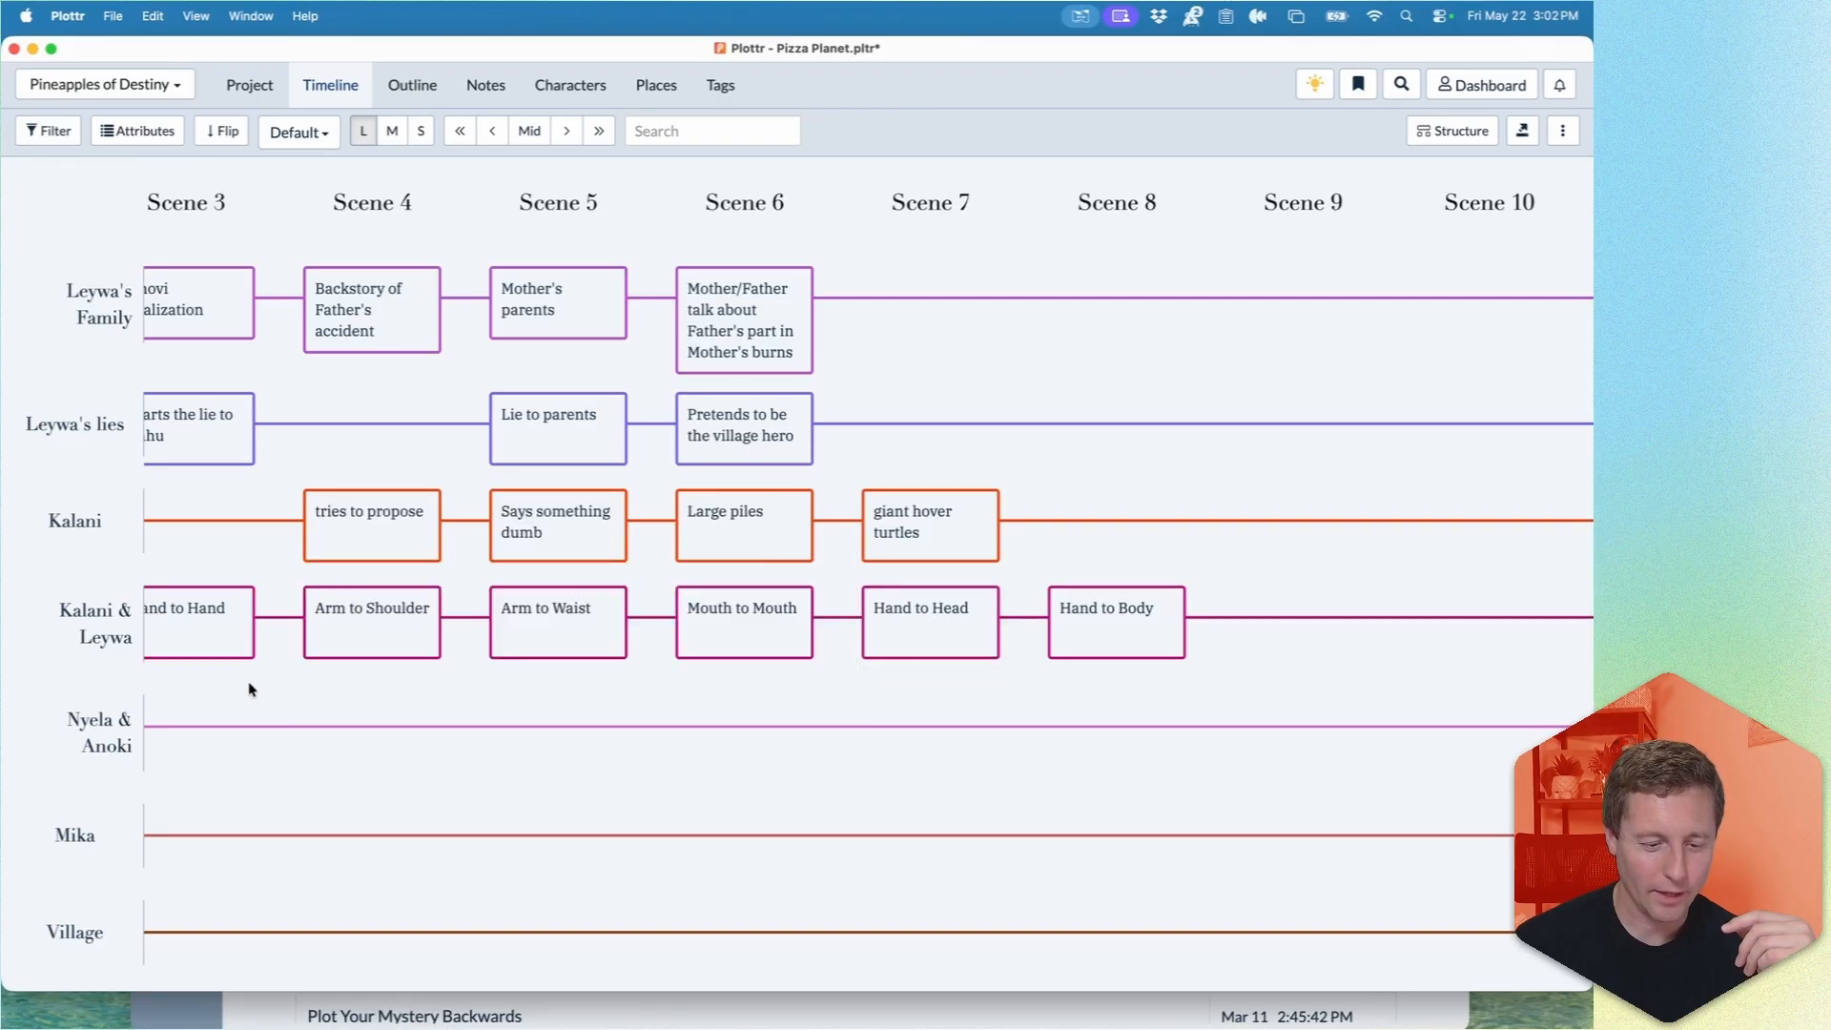
{"action": "scroll", "coordinate": [253, 692], "scroll_direction": "up", "scroll_amount": 2}
{"action": "scroll", "coordinate": [254, 691], "scroll_direction": "left", "scroll_amount": 5}
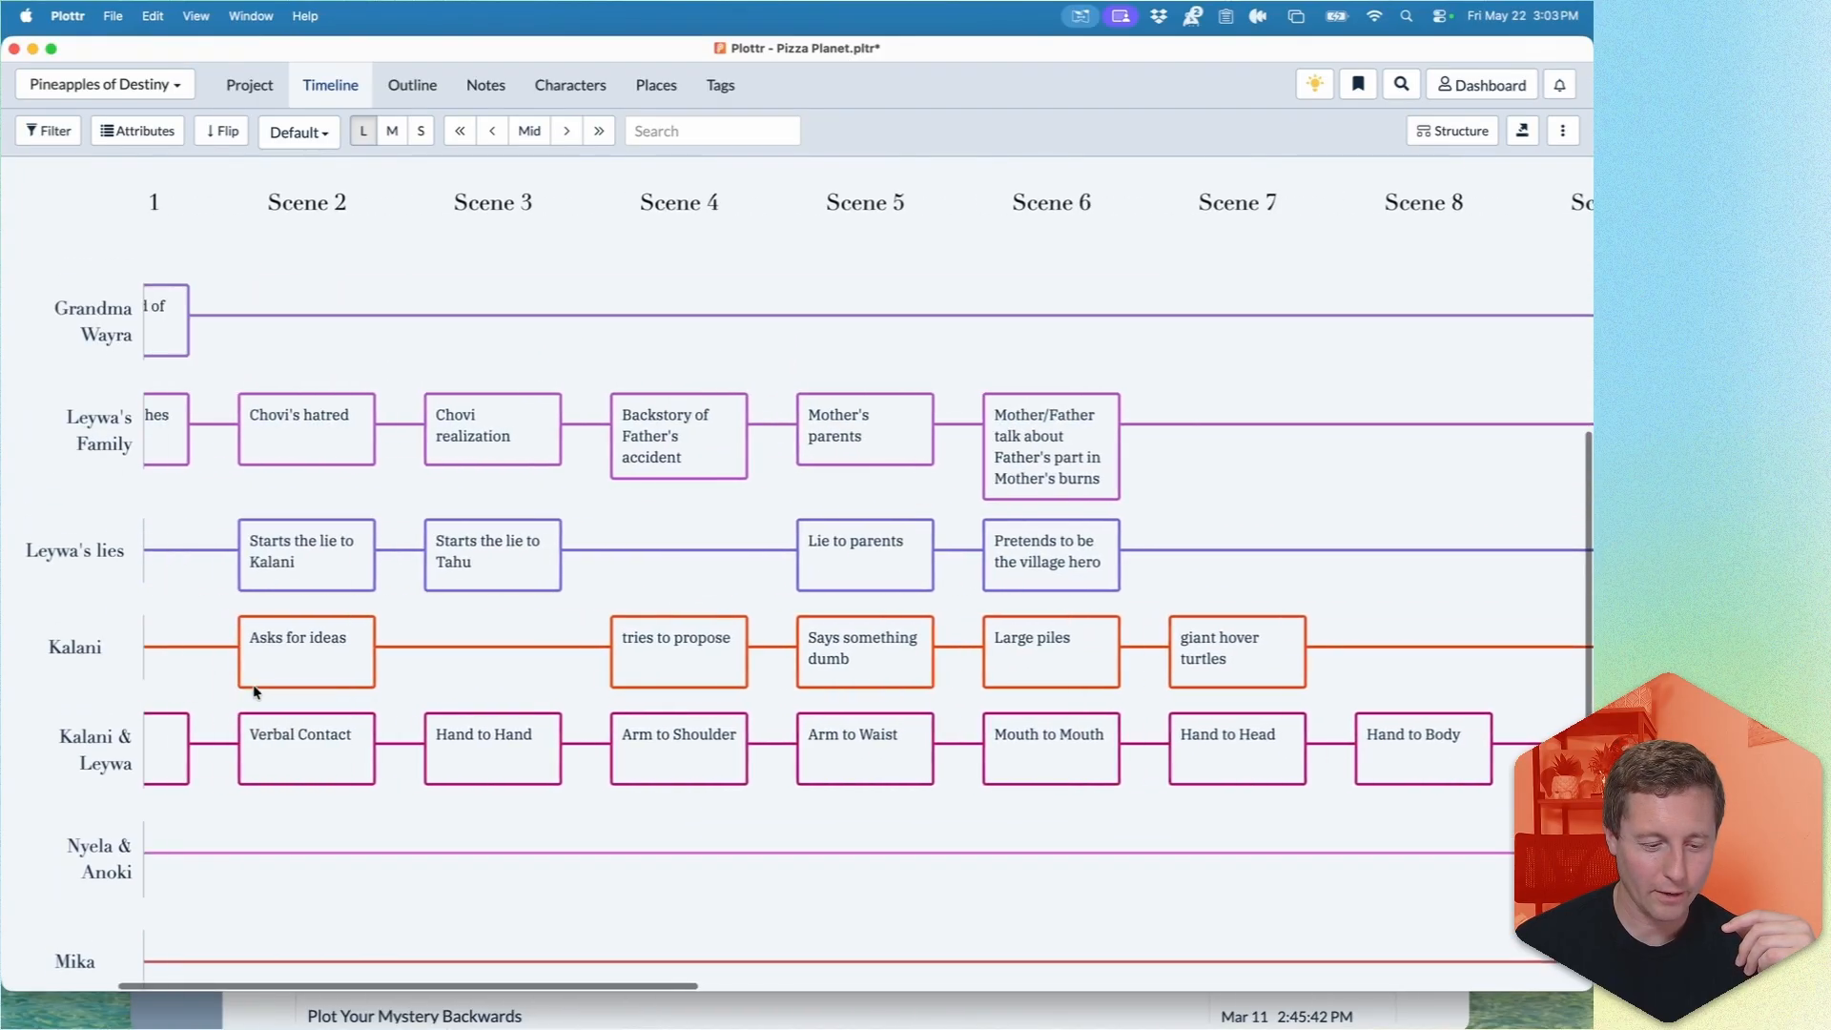
{"action": "scroll", "coordinate": [253, 692], "scroll_direction": "left", "scroll_amount": 3}
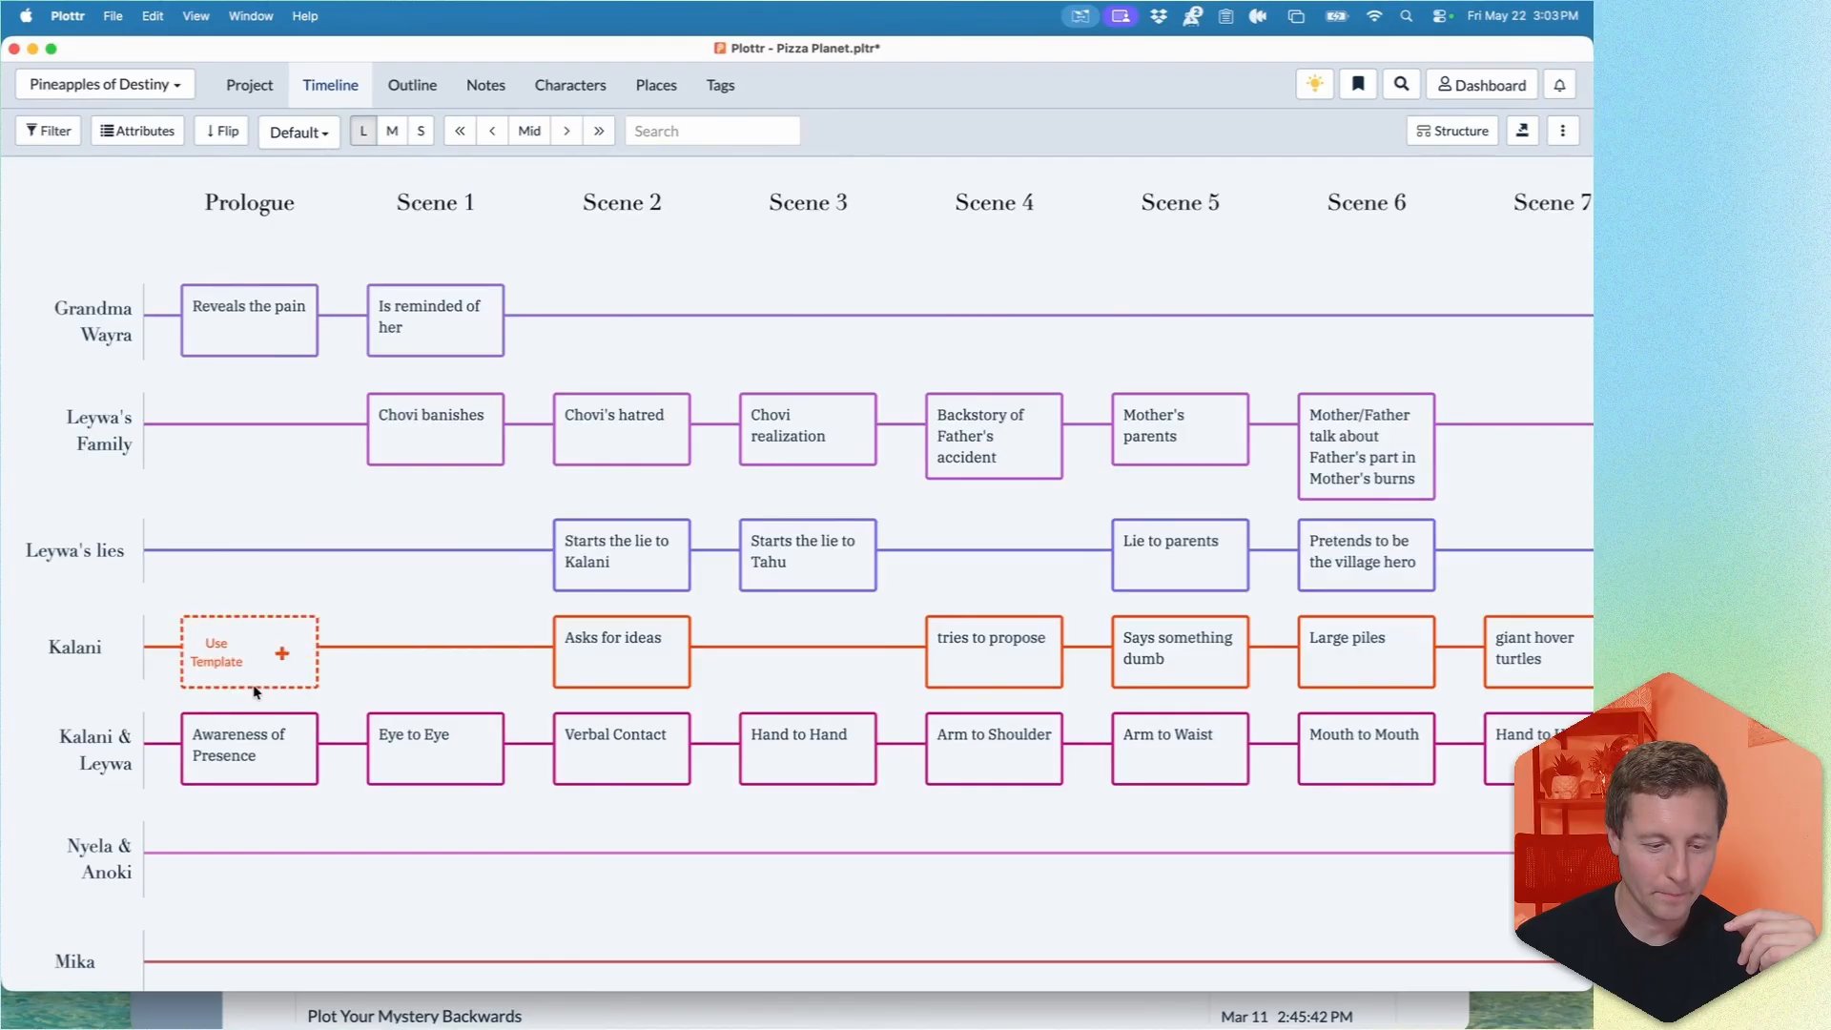
{"action": "scroll", "coordinate": [840, 646], "scroll_direction": "right", "scroll_amount": 3}
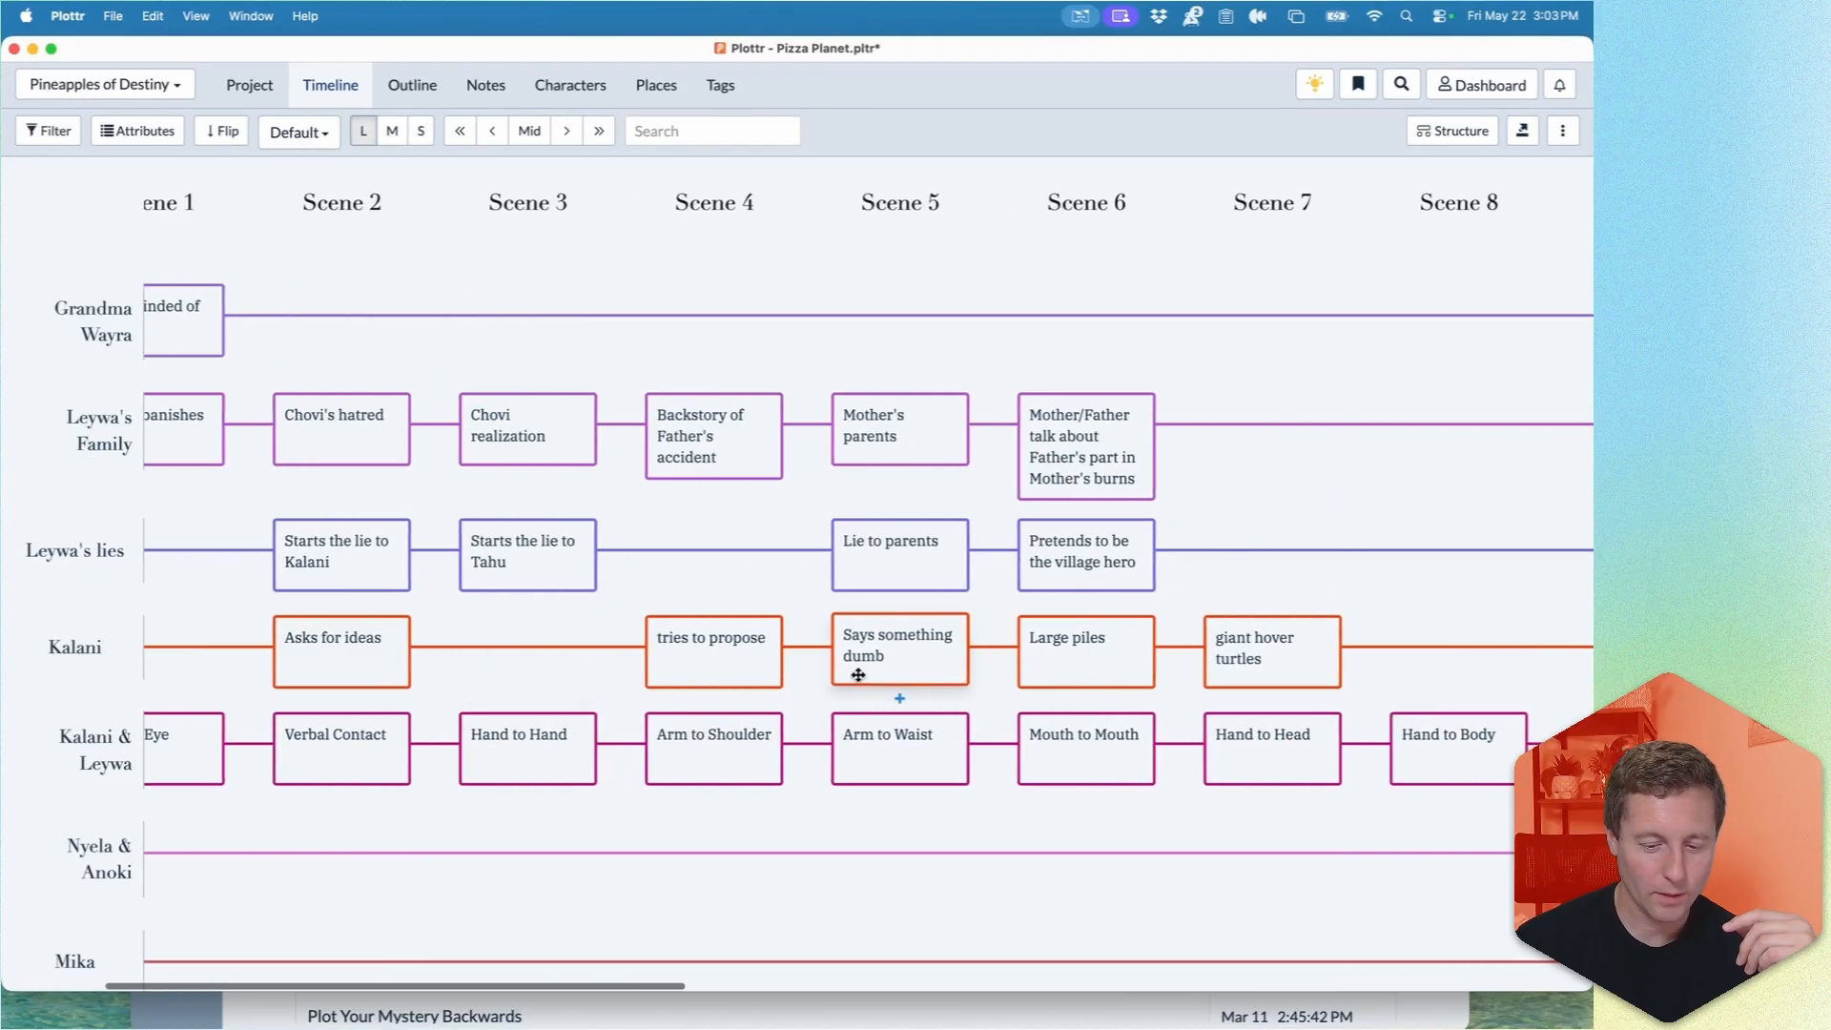
{"action": "mouse_move", "coordinate": [889, 675]}
{"action": "mouse_move", "coordinate": [1097, 674]}
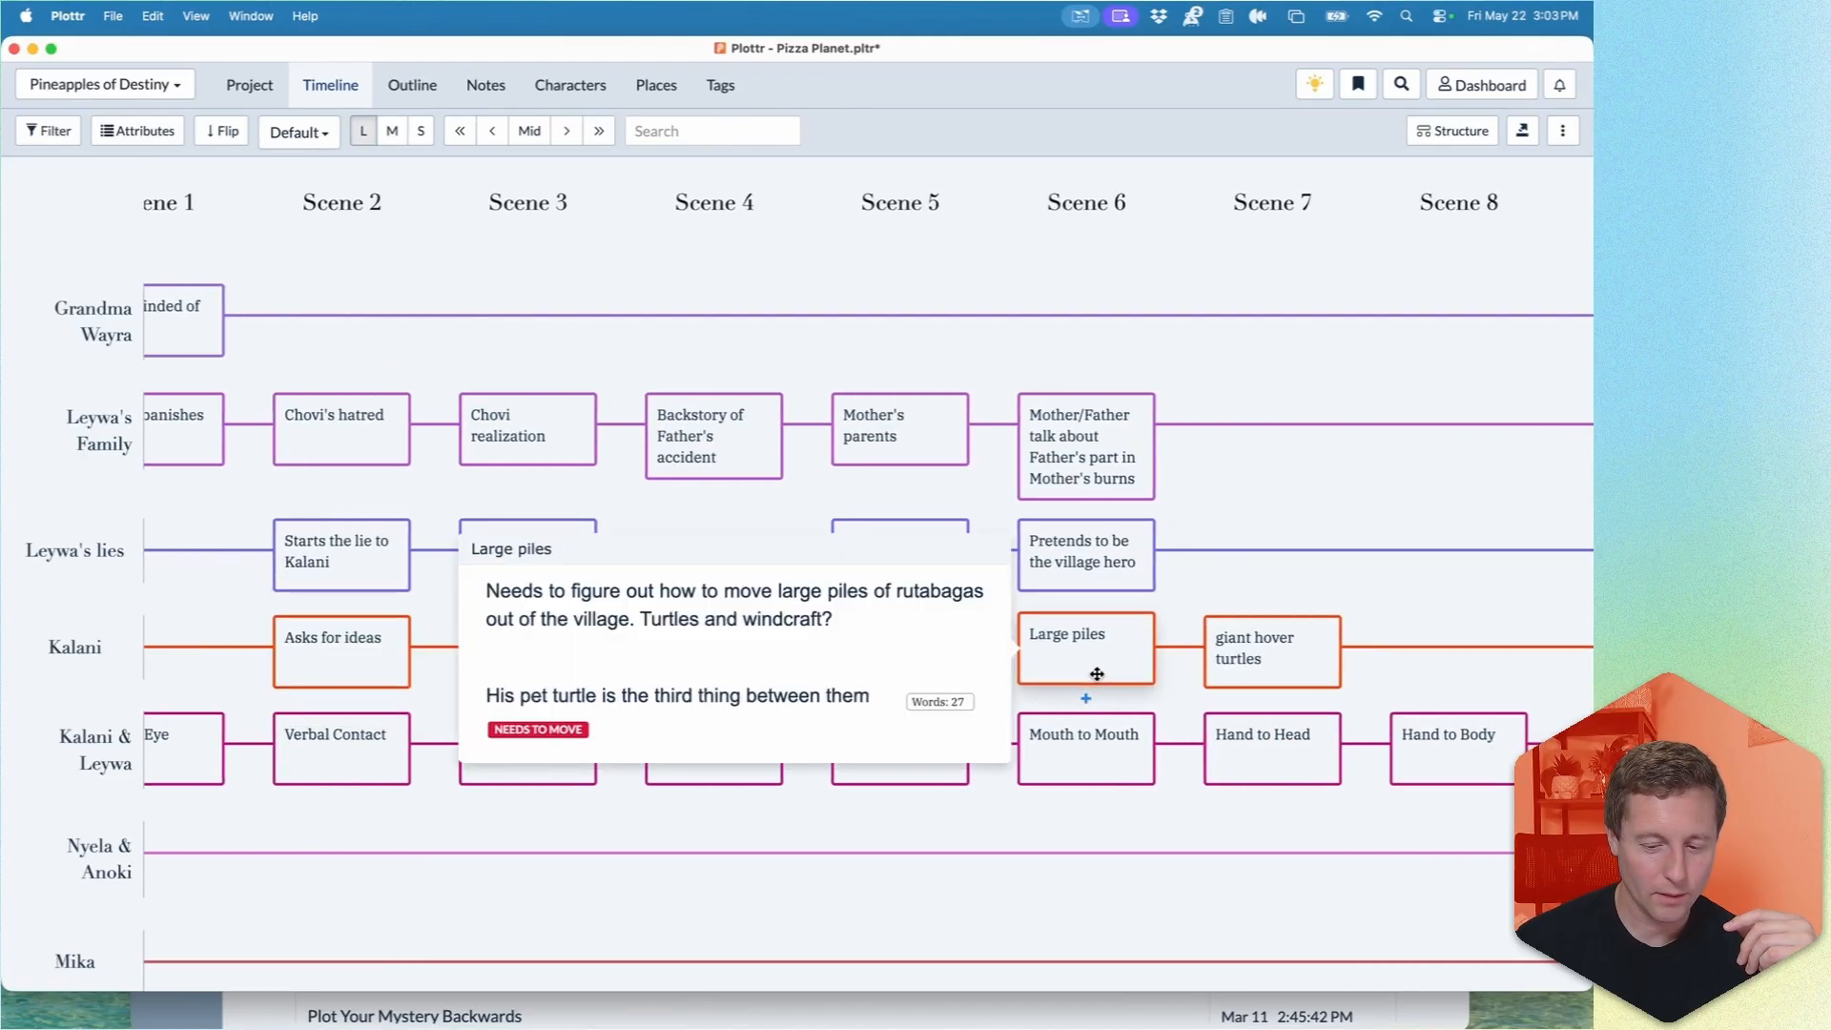
{"action": "mouse_move", "coordinate": [1122, 577]}
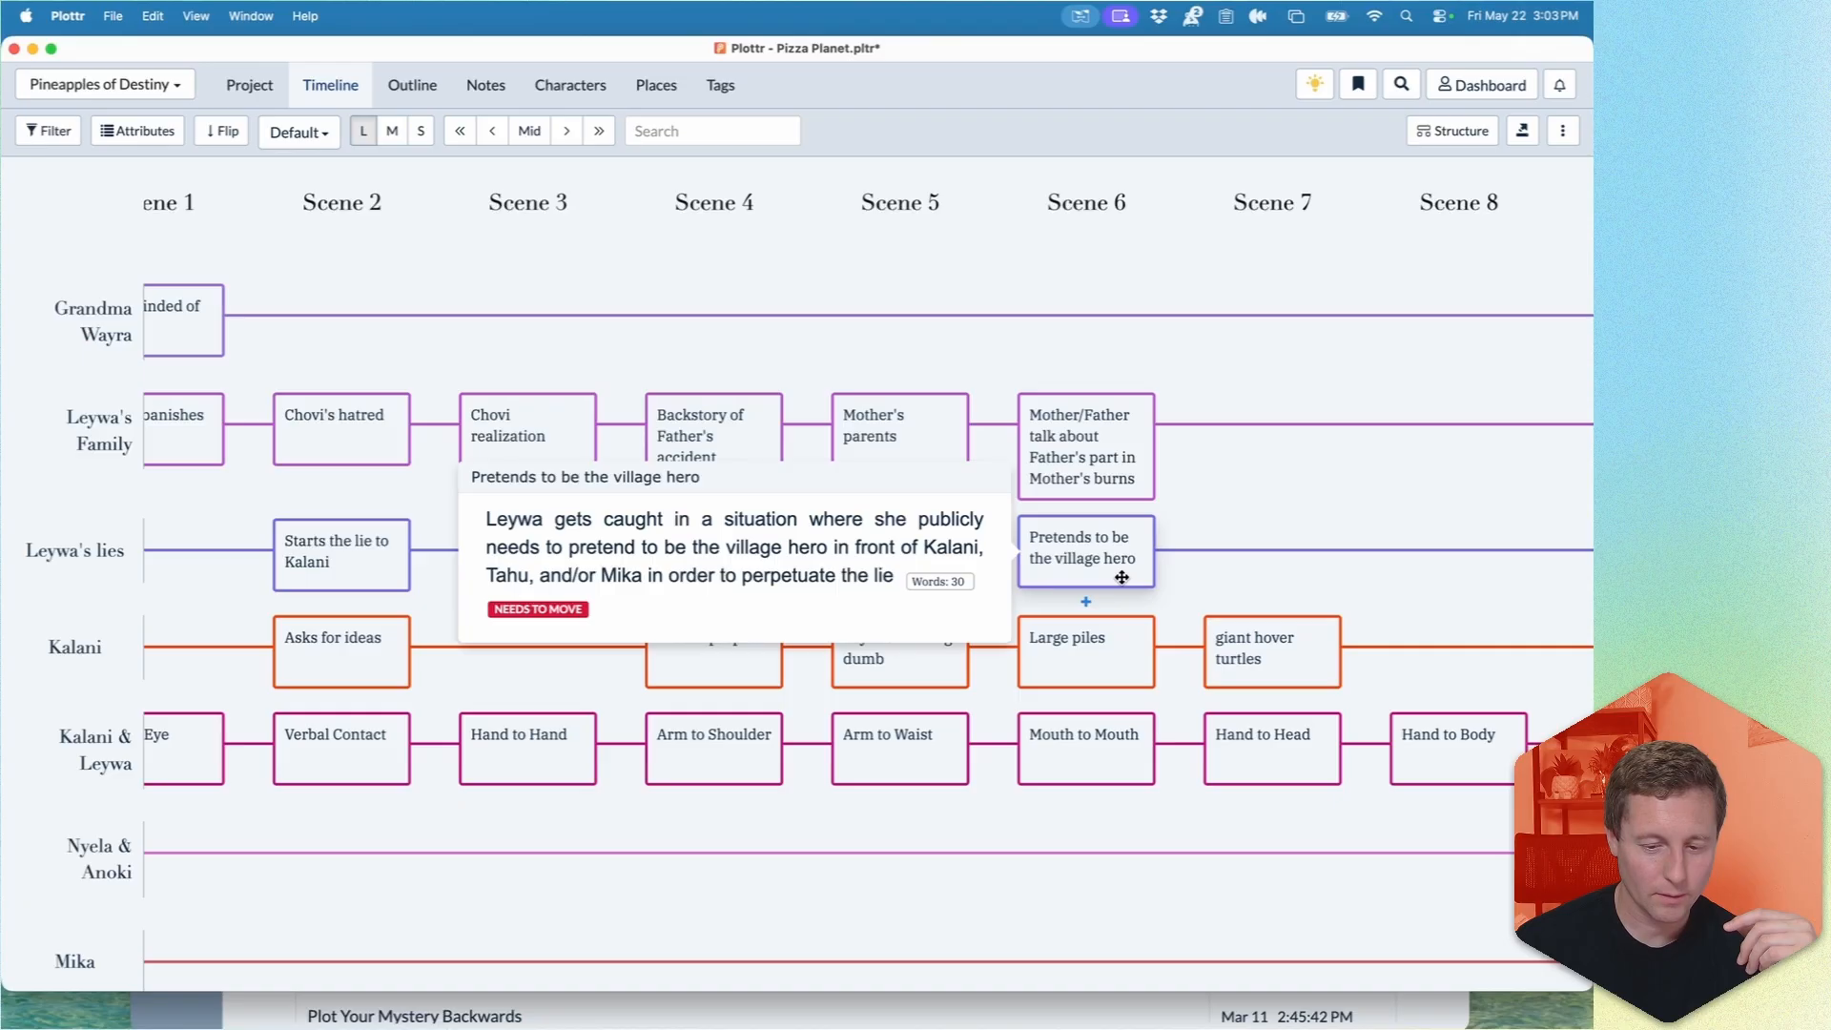
{"action": "scroll", "coordinate": [1122, 577], "scroll_direction": "down", "scroll_amount": 5}
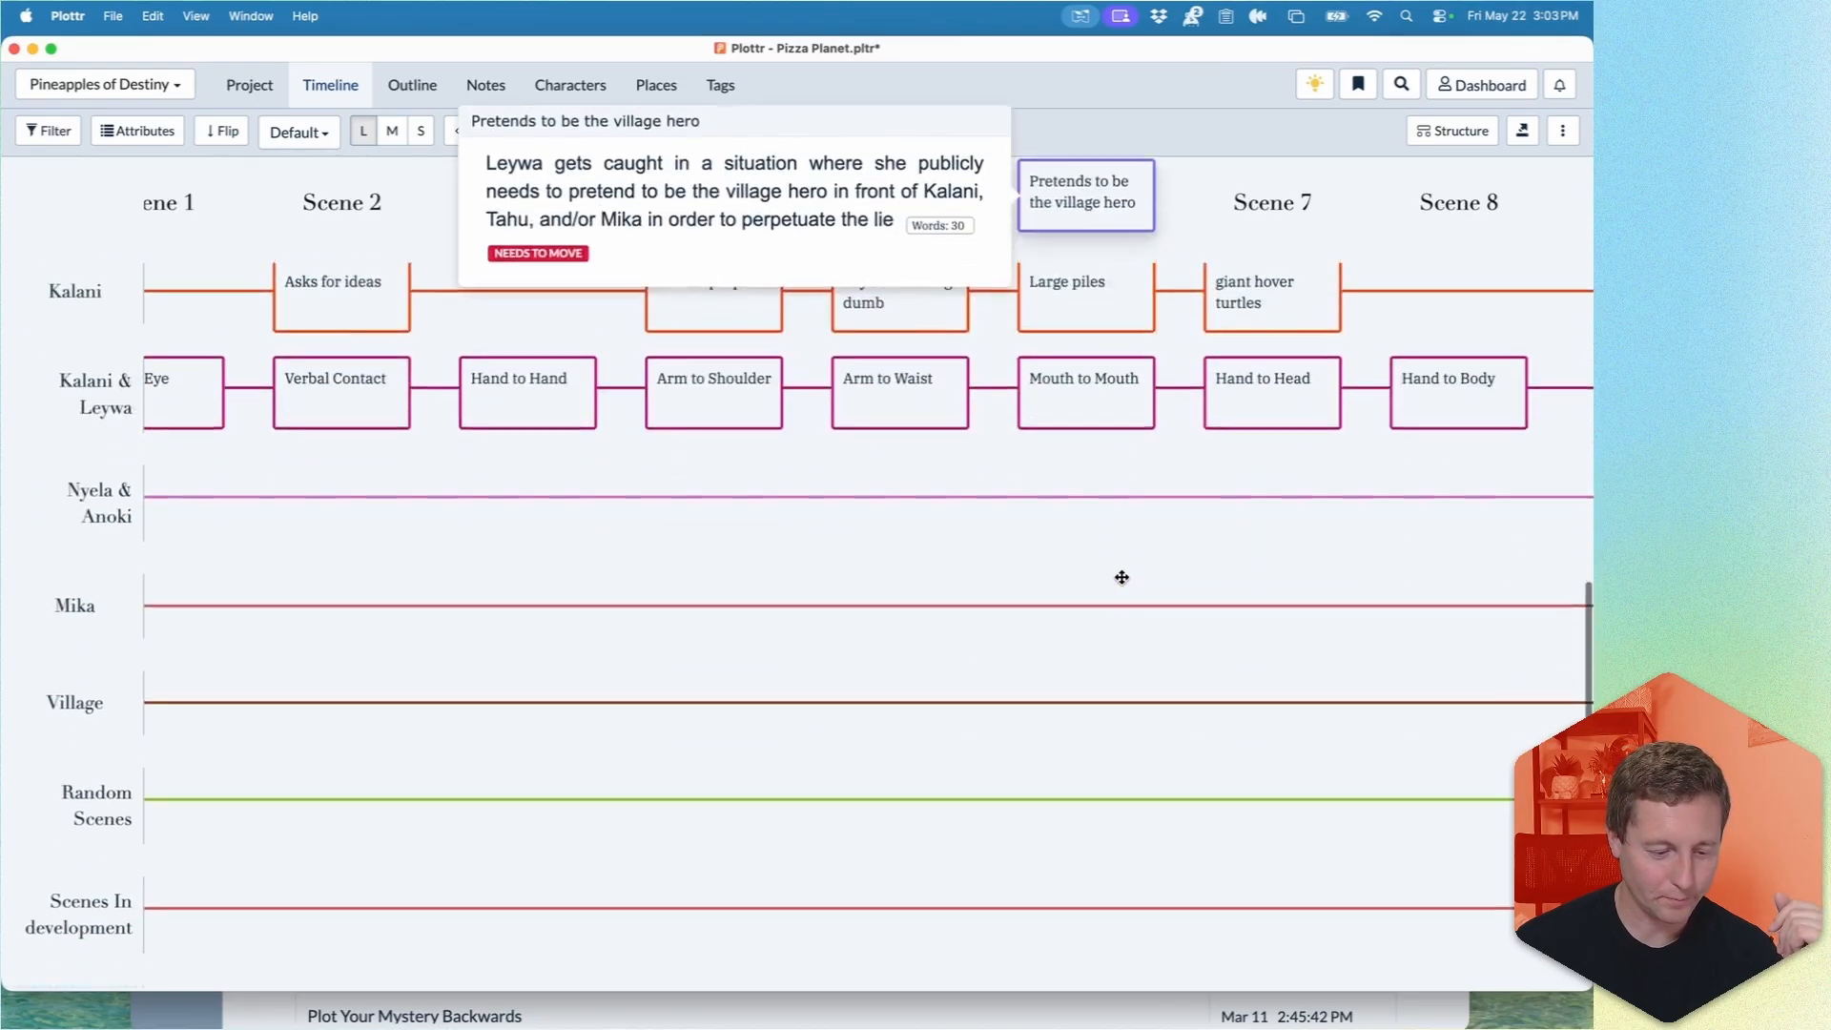
Return to the main scenes at the Prologue and save the Pizza Planet project file.
{"action": "scroll", "coordinate": [1122, 579], "scroll_direction": "up", "scroll_amount": 10}
{"action": "scroll", "coordinate": [1122, 579], "scroll_direction": "left", "scroll_amount": 3}
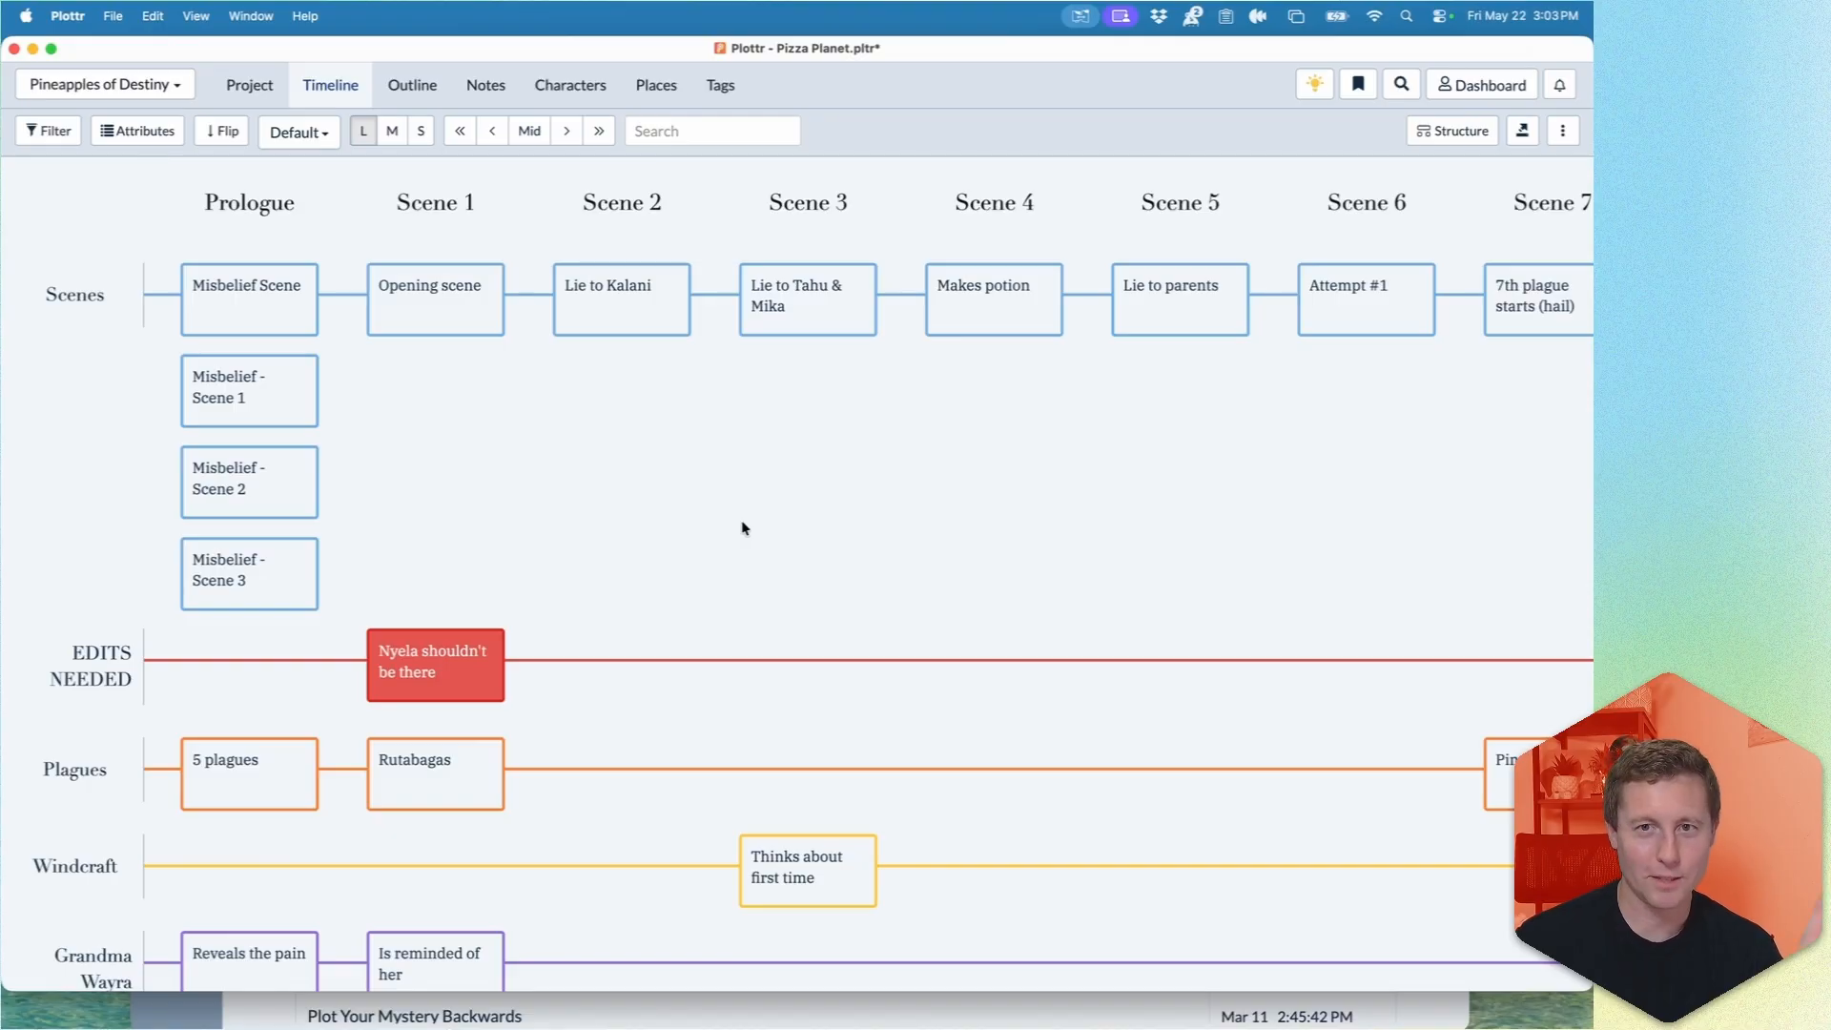
{"action": "key", "text": "super+s"}
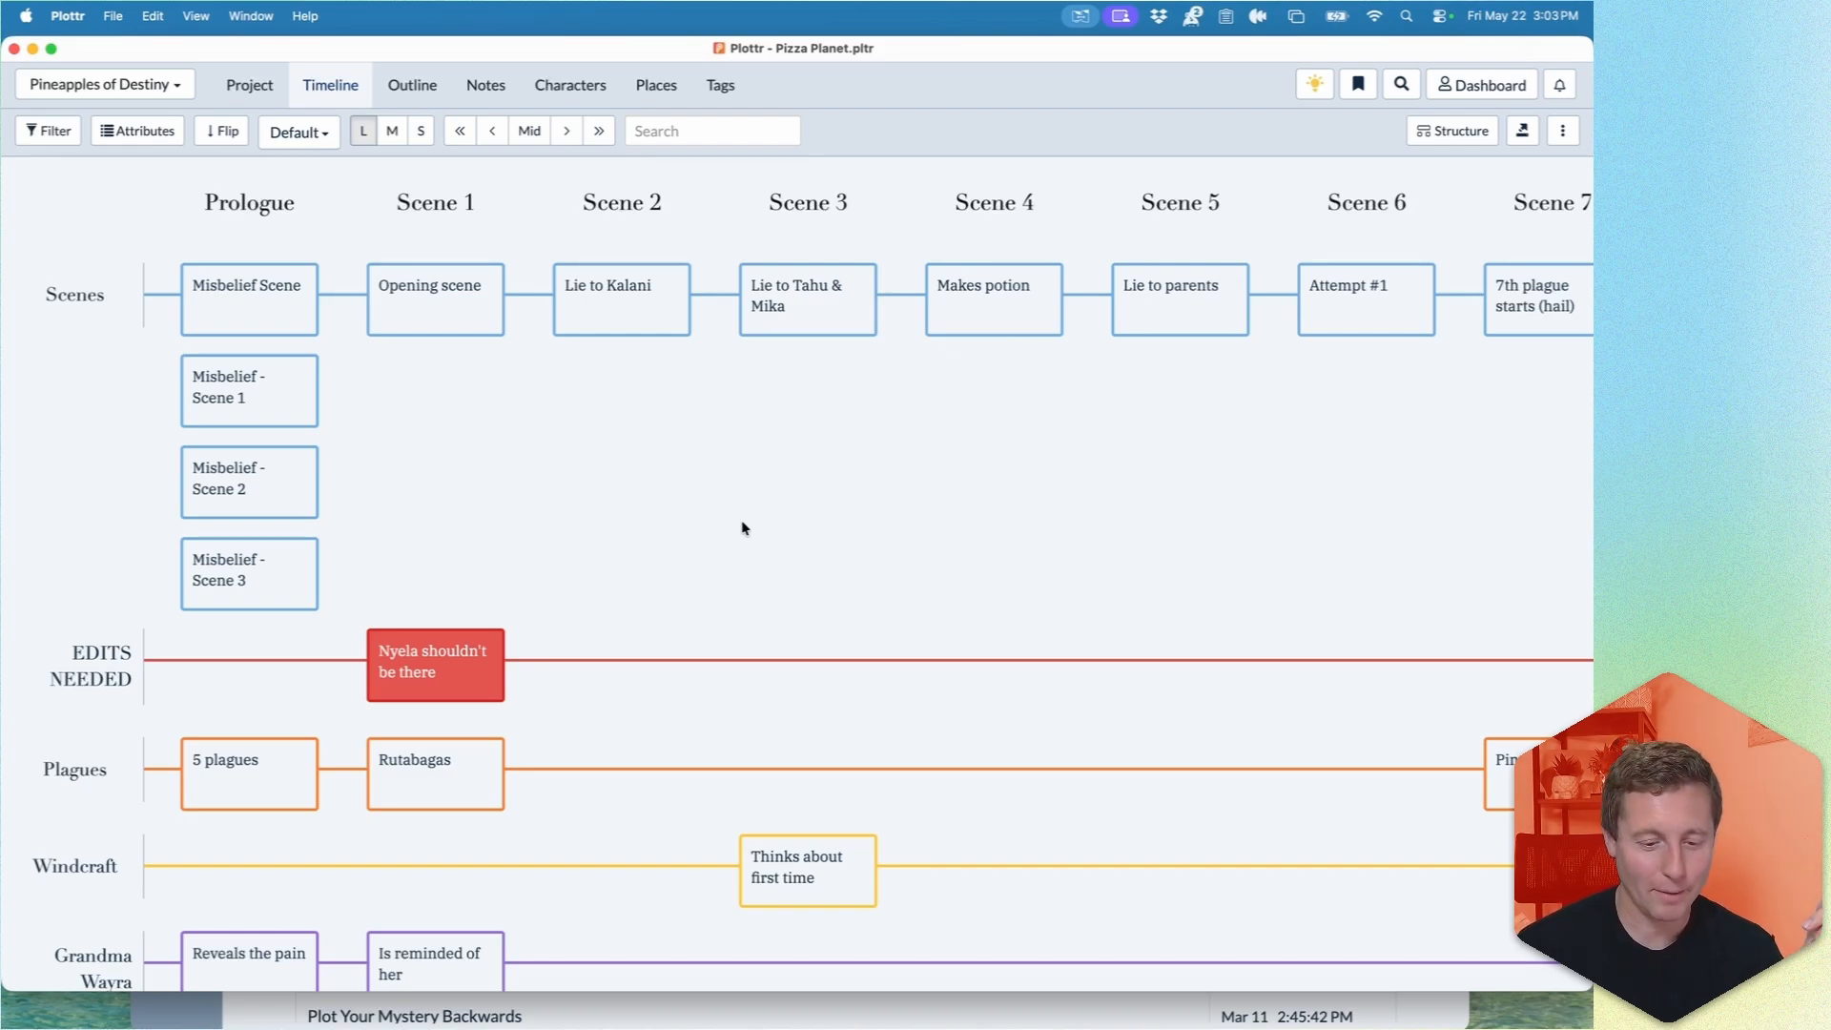
Look over the subplot rows from the Prologue to Scene 10, including the main scenes around the 7th plague.
{"action": "scroll", "coordinate": [744, 526], "scroll_direction": "down", "scroll_amount": 5}
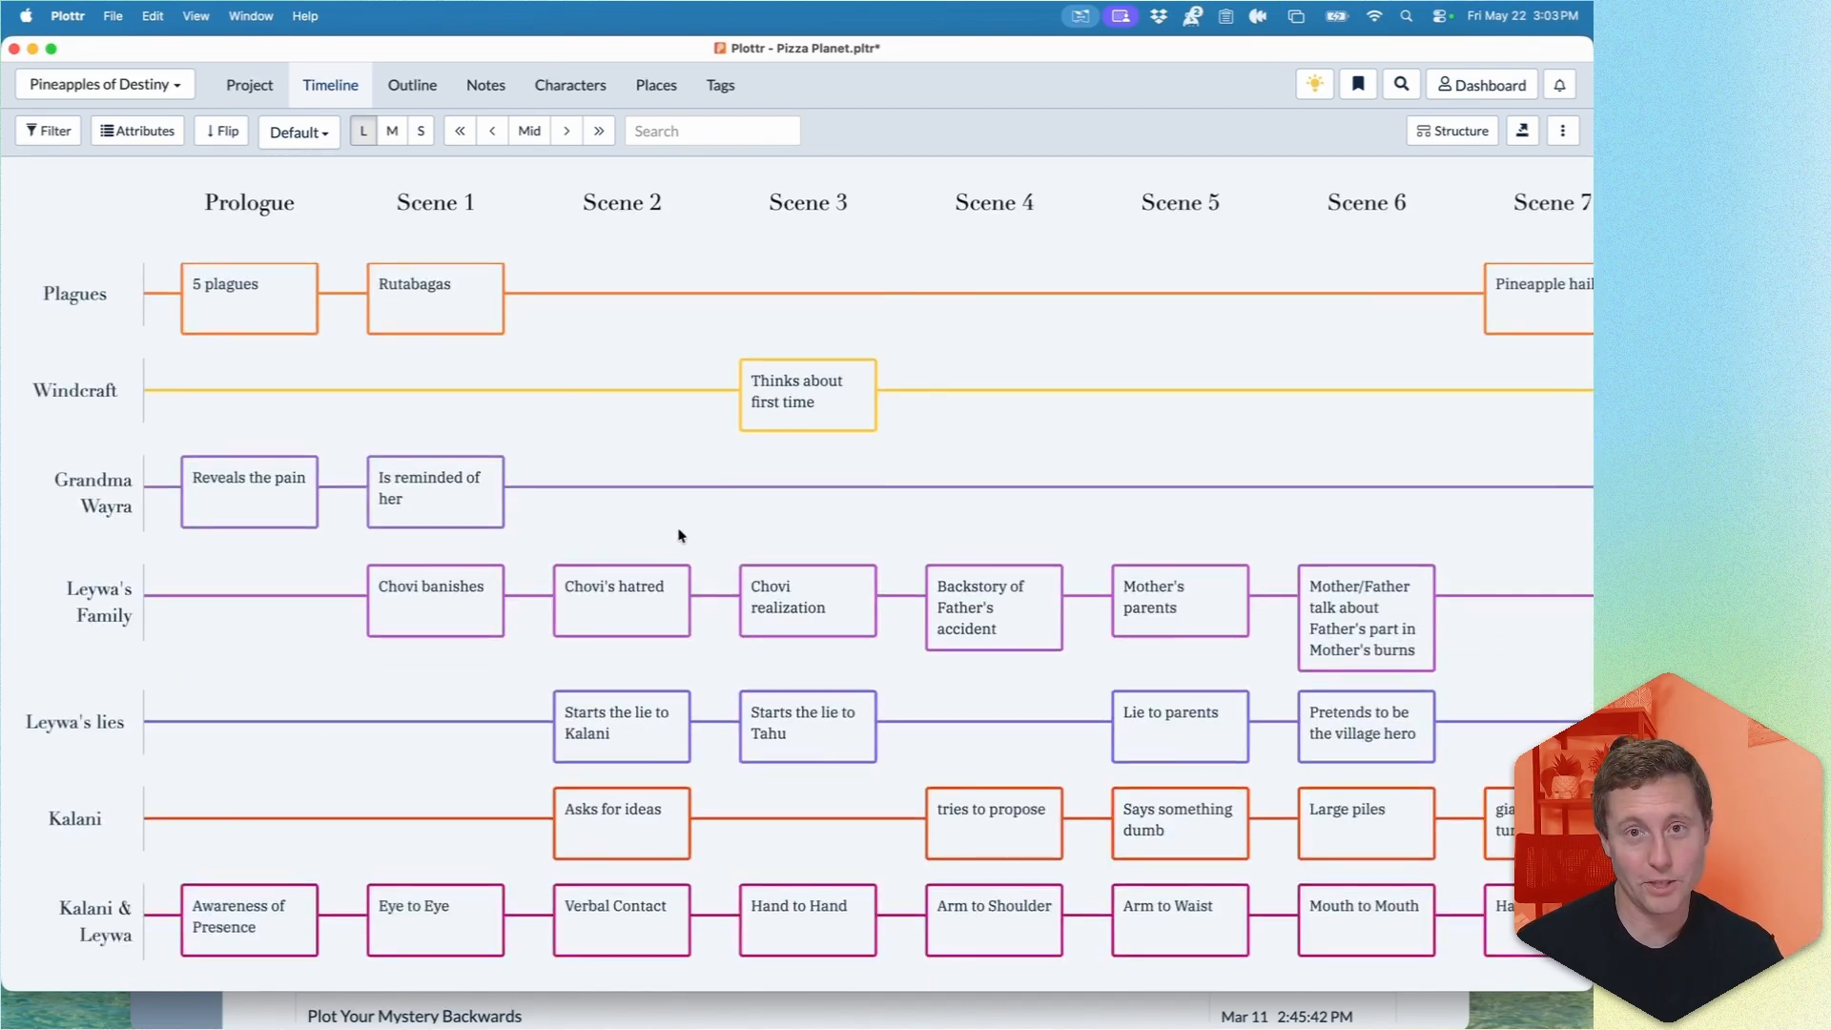
{"action": "scroll", "coordinate": [708, 544], "scroll_direction": "down", "scroll_amount": 4}
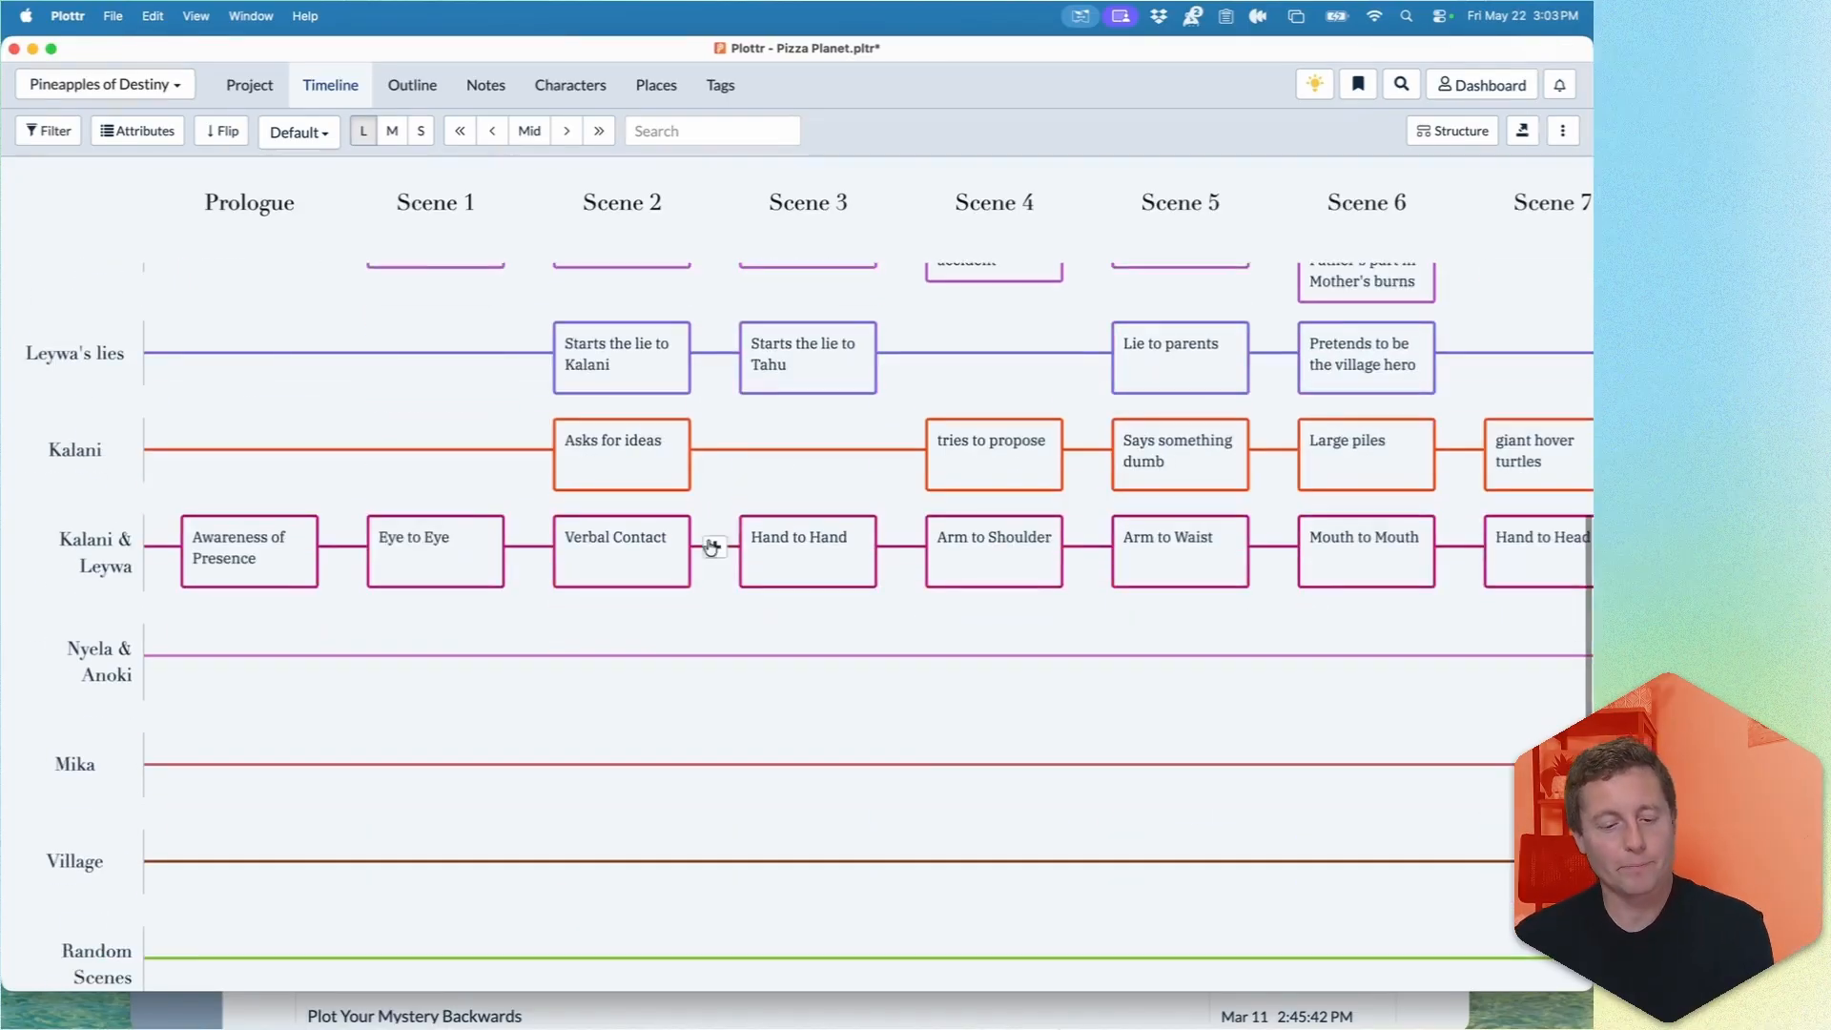
{"action": "scroll", "coordinate": [723, 506], "scroll_direction": "up", "scroll_amount": 4}
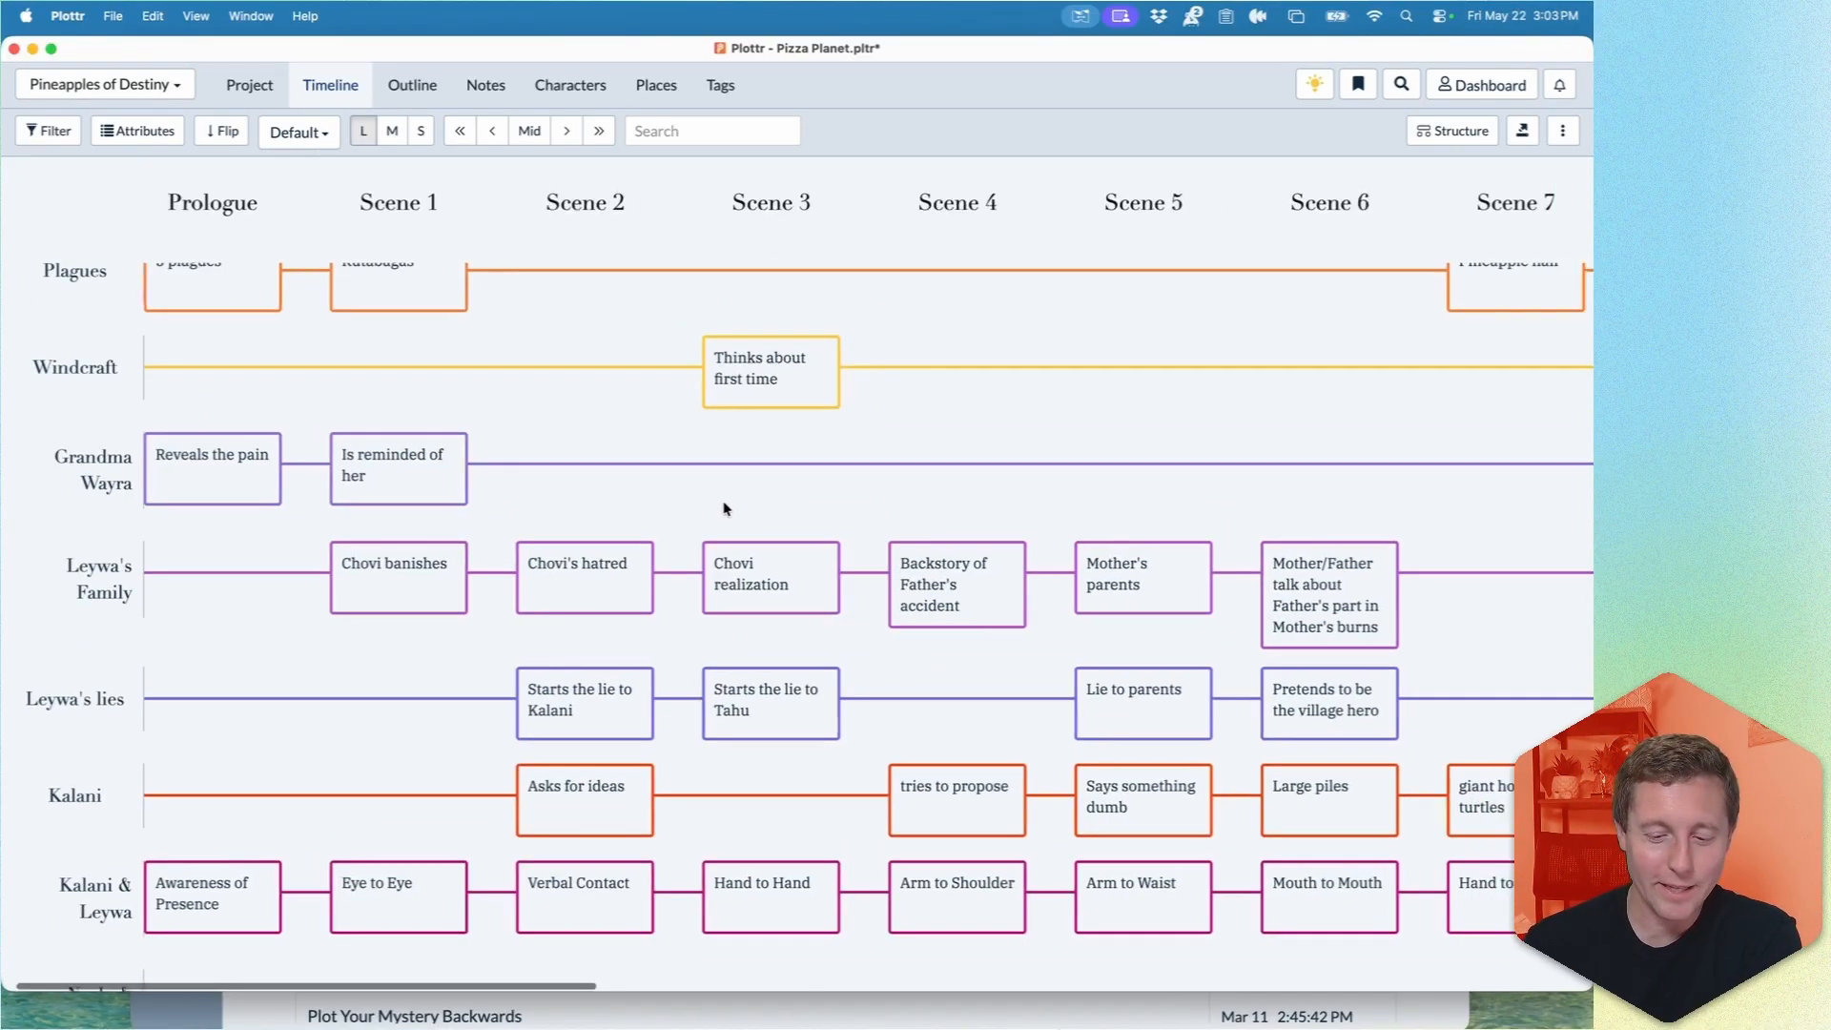
{"action": "scroll", "coordinate": [725, 510], "scroll_direction": "right", "scroll_amount": 6}
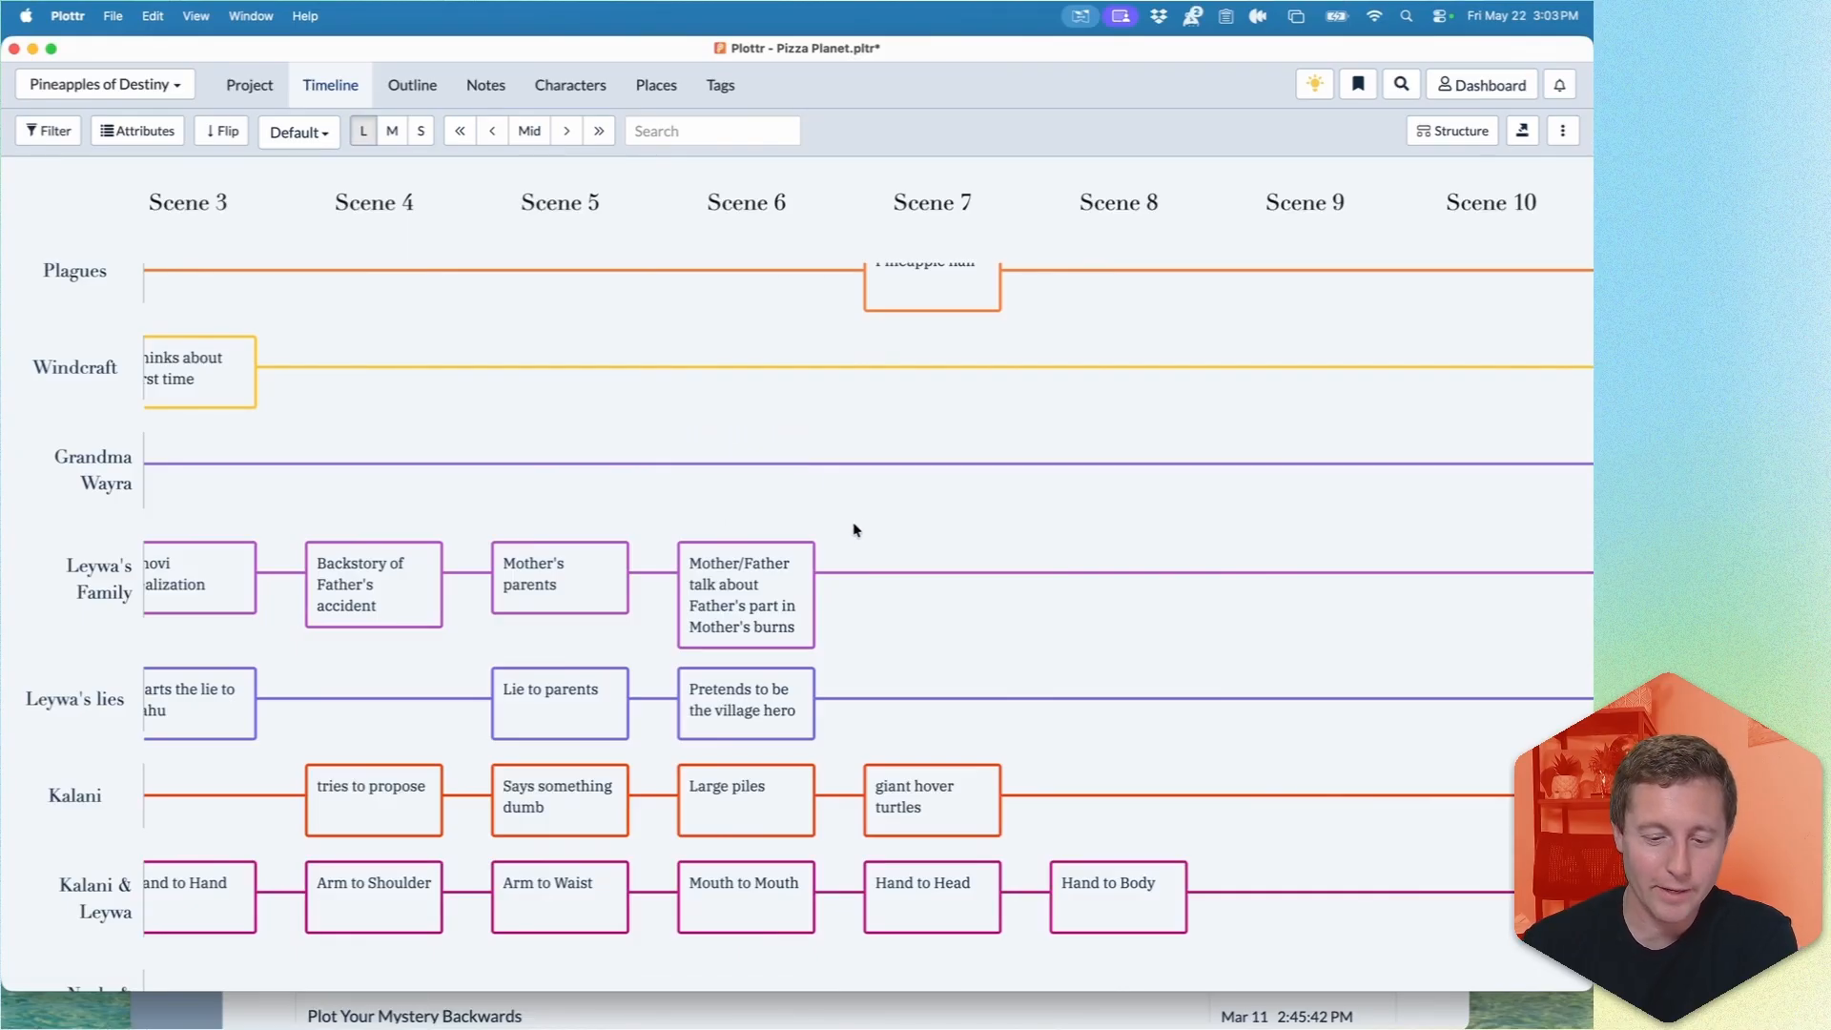
{"action": "scroll", "coordinate": [854, 530], "scroll_direction": "up", "scroll_amount": 5}
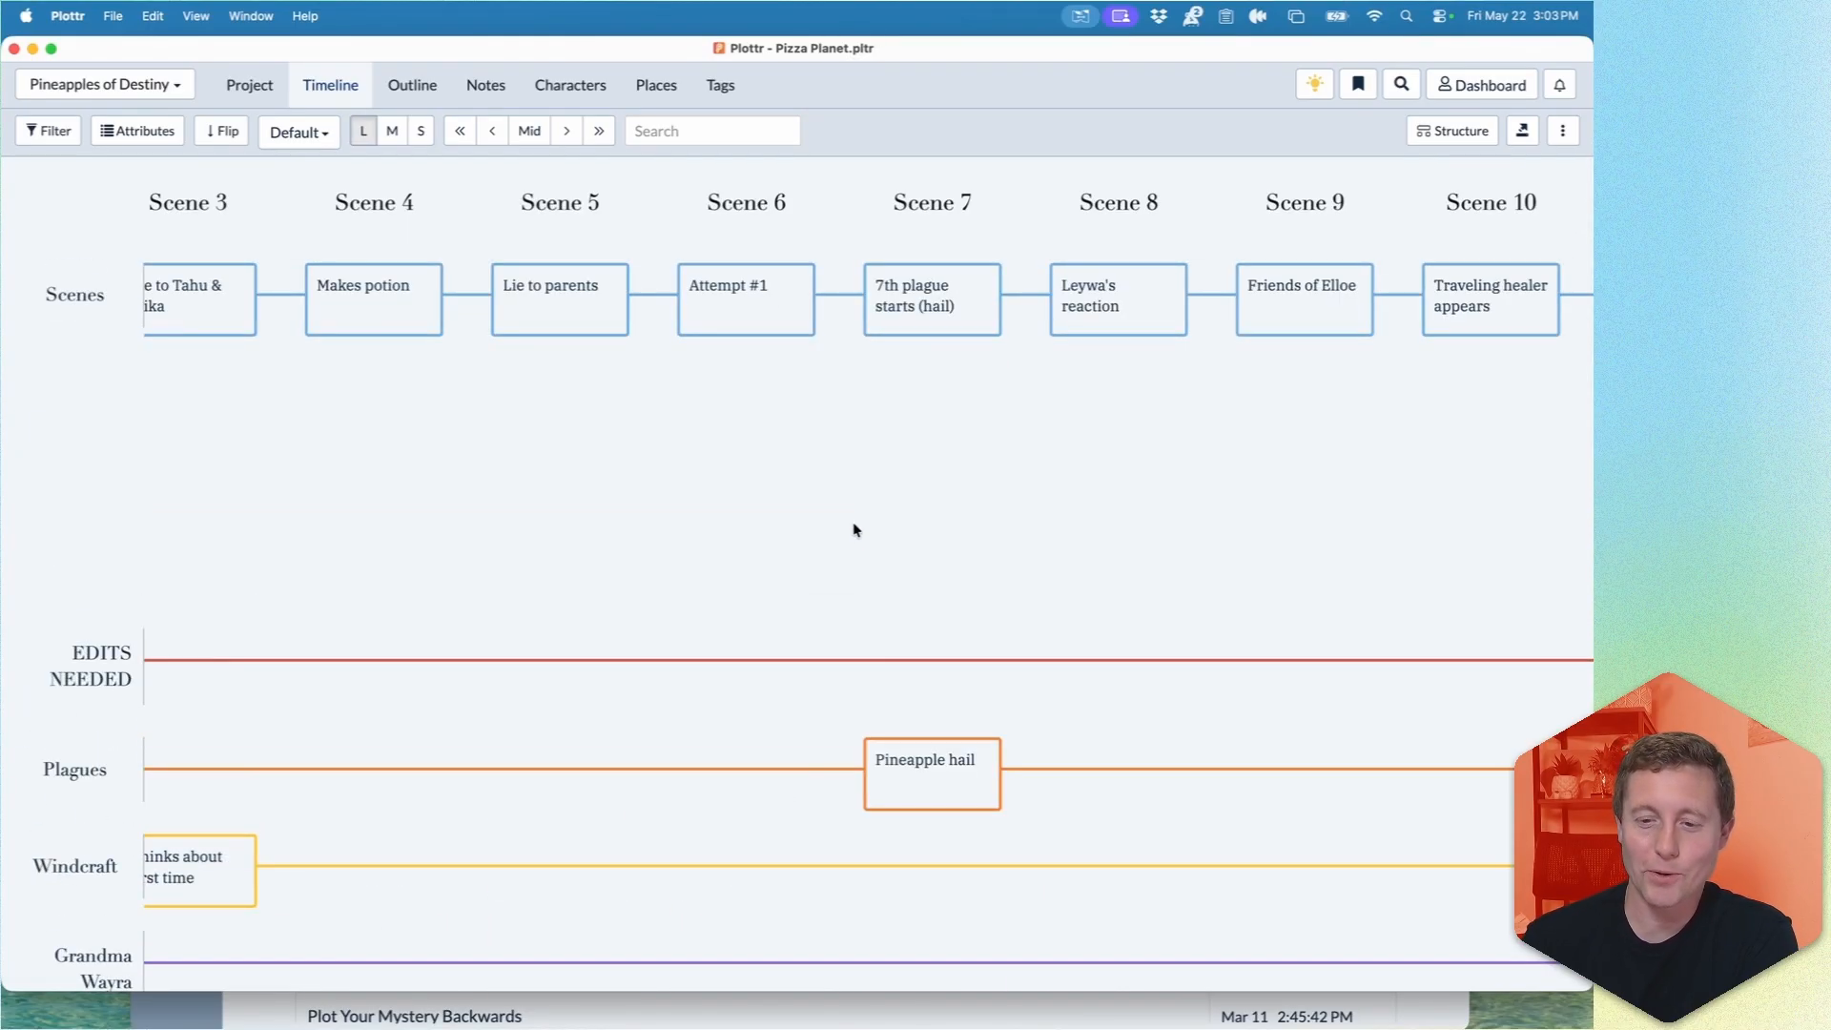
{"action": "scroll", "coordinate": [853, 526], "scroll_direction": "right", "scroll_amount": 1}
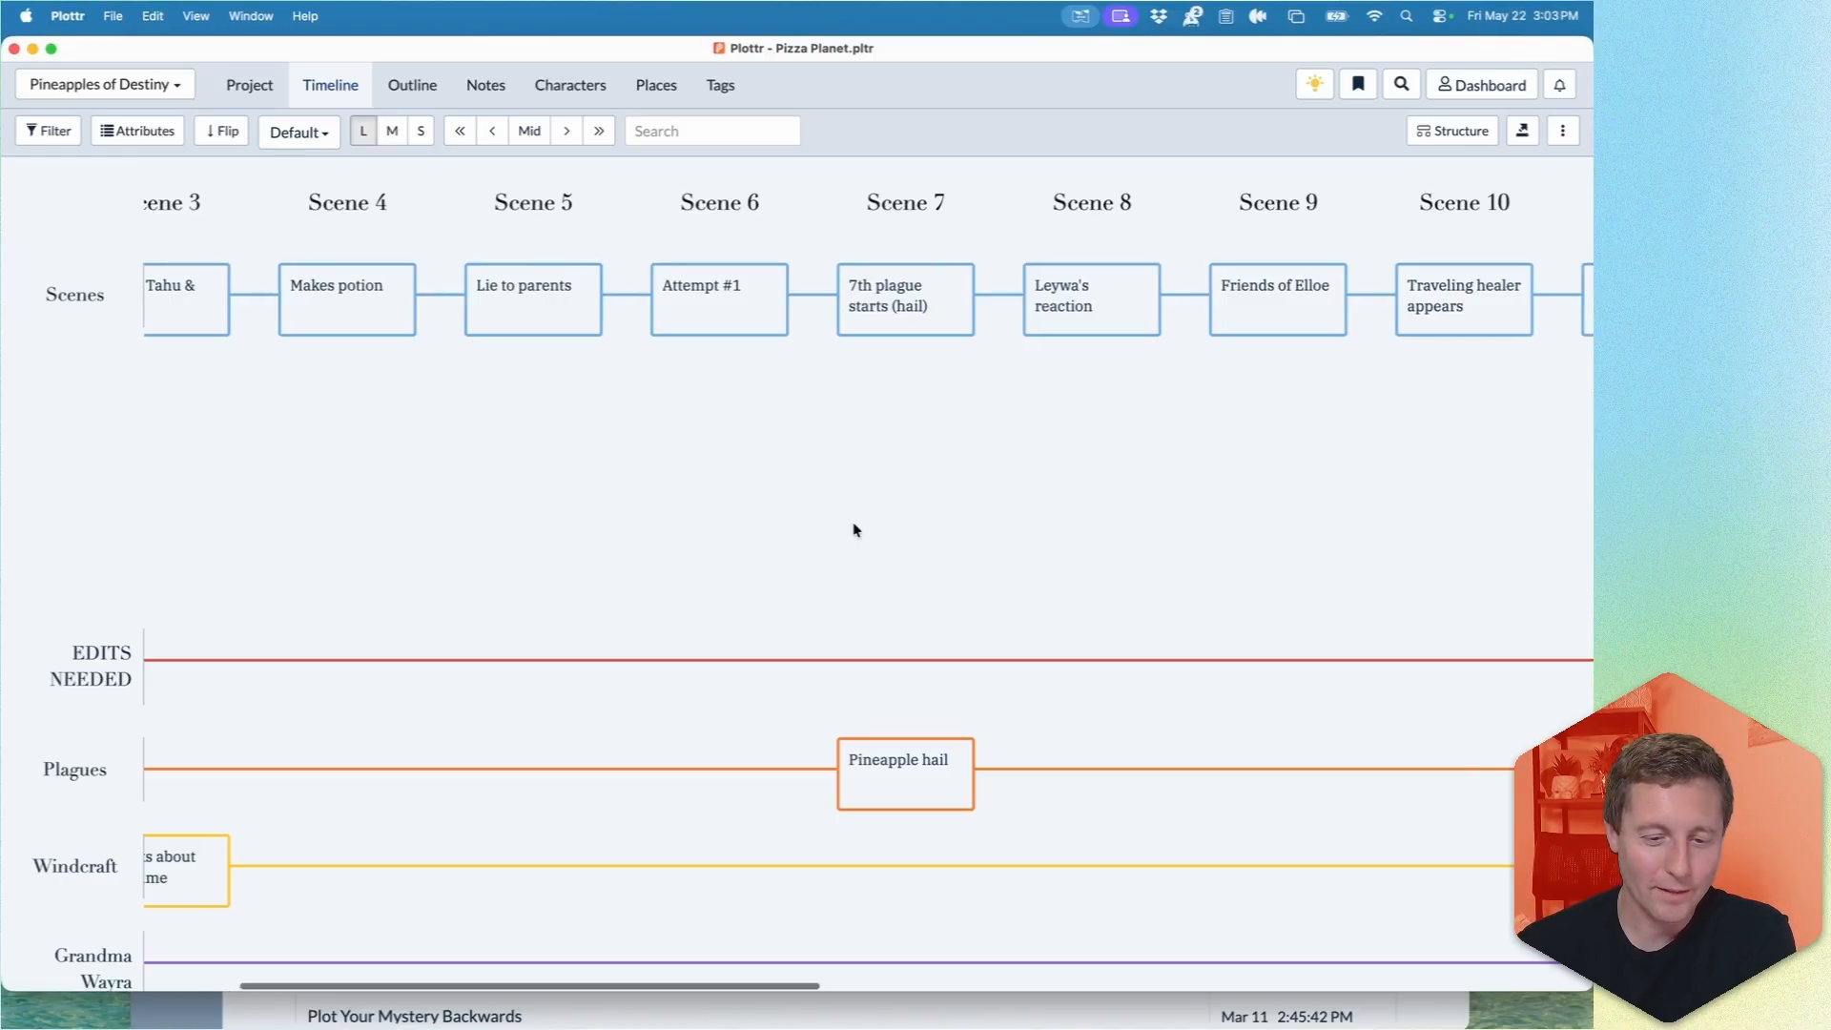
Switch to the Book 2 - Pre-writing timeline, read the Step 33 "All Secondary Character Bios" card and view the steps through Step 37.
{"action": "left_click", "coordinate": [138, 84]}
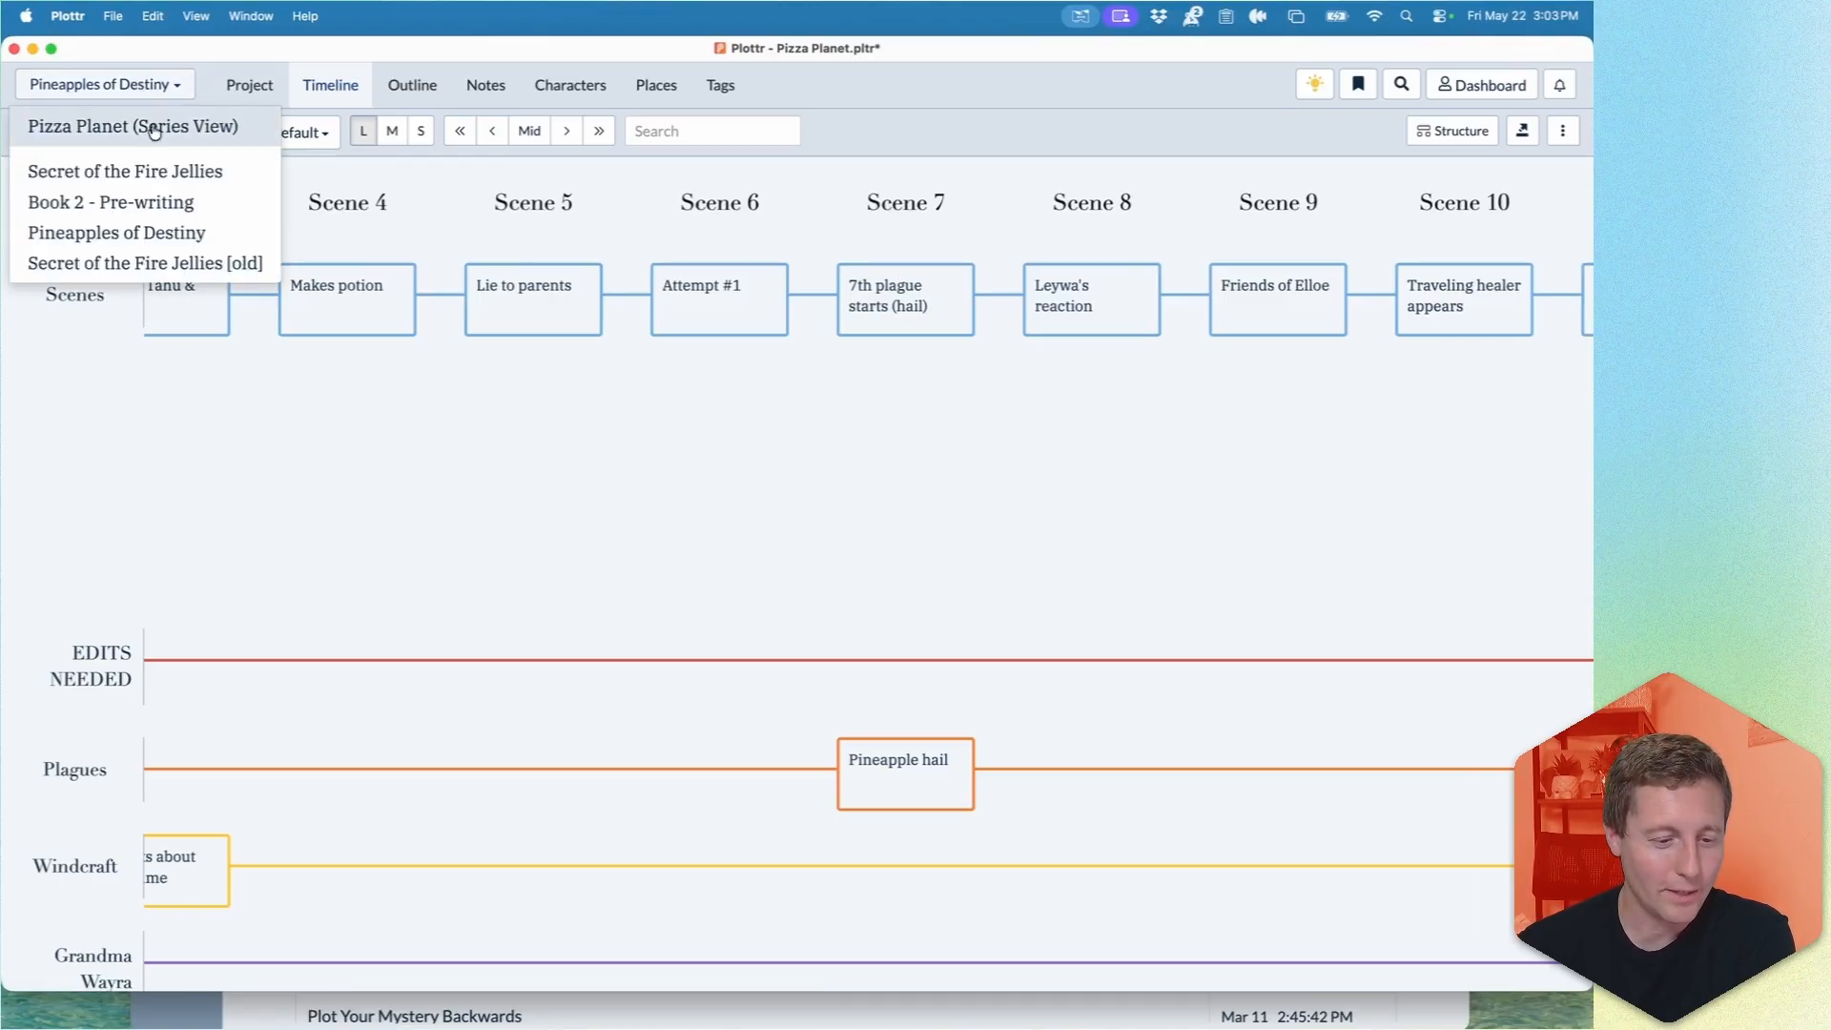
{"action": "left_click", "coordinate": [134, 201]}
{"action": "scroll", "coordinate": [999, 566], "scroll_direction": "right", "scroll_amount": 10}
{"action": "scroll", "coordinate": [999, 566], "scroll_direction": "right", "scroll_amount": 20}
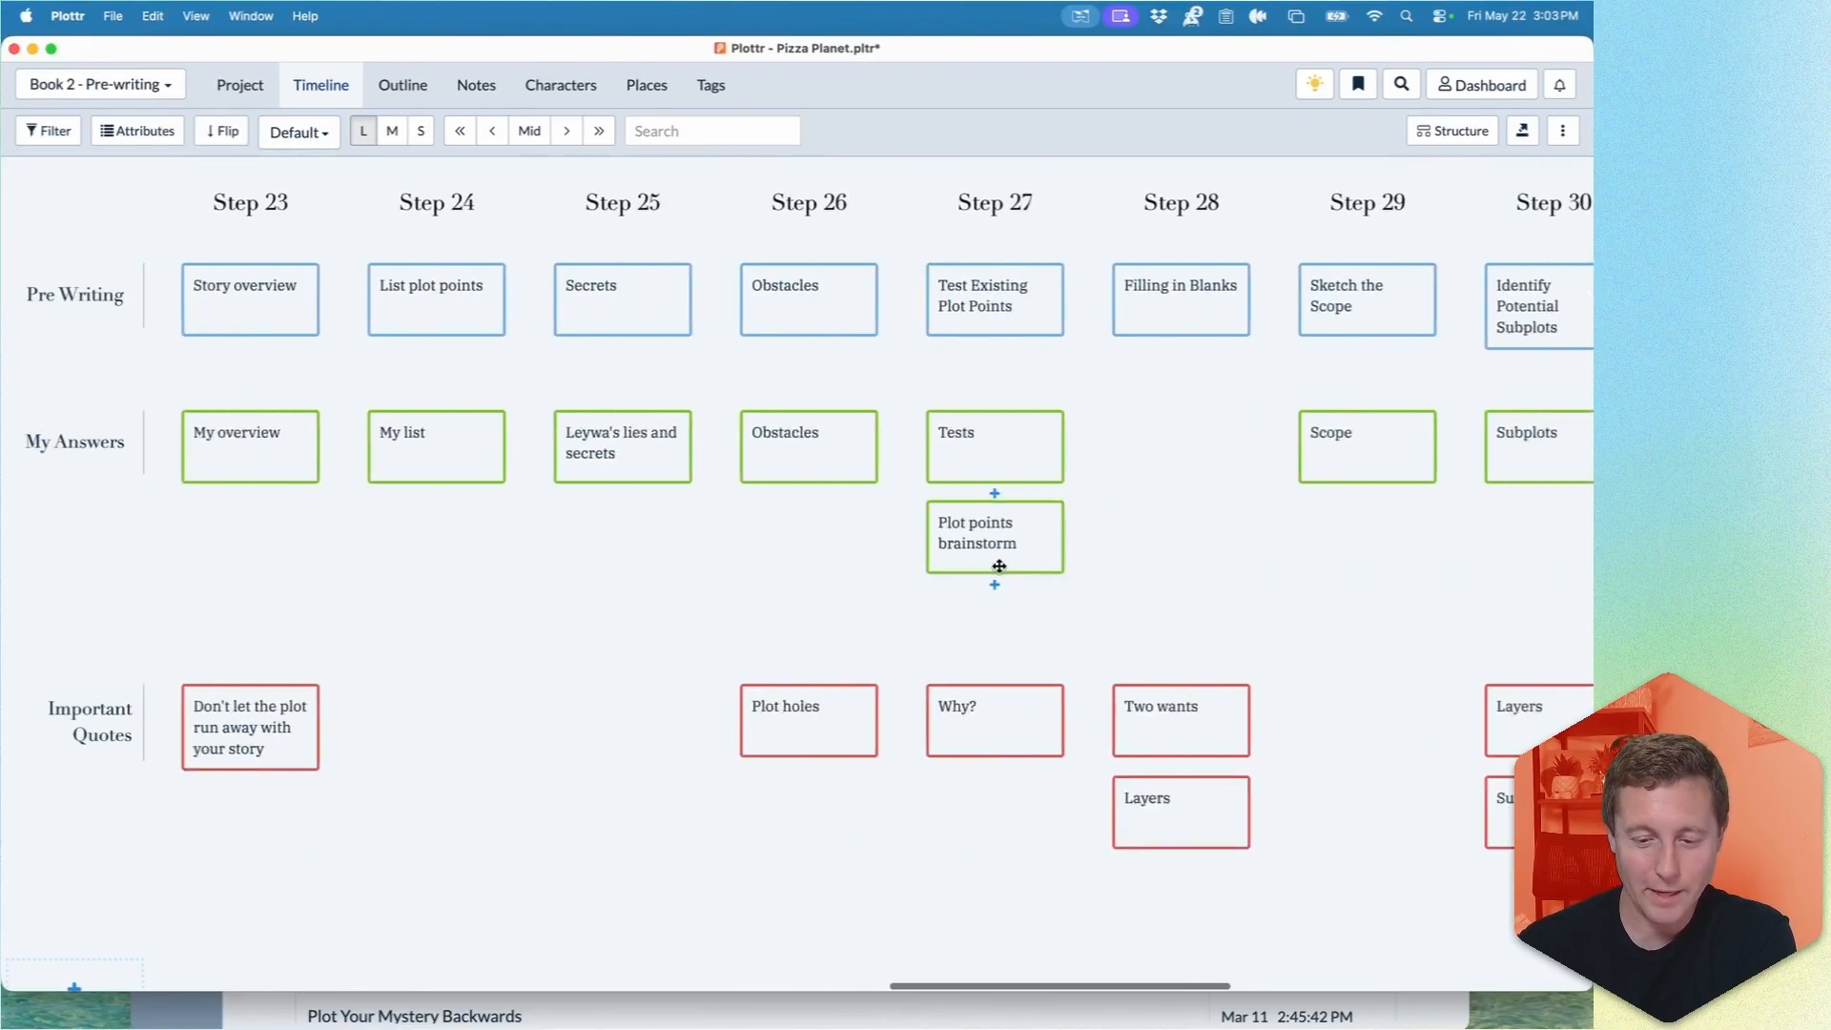
{"action": "scroll", "coordinate": [999, 572], "scroll_direction": "right", "scroll_amount": 1}
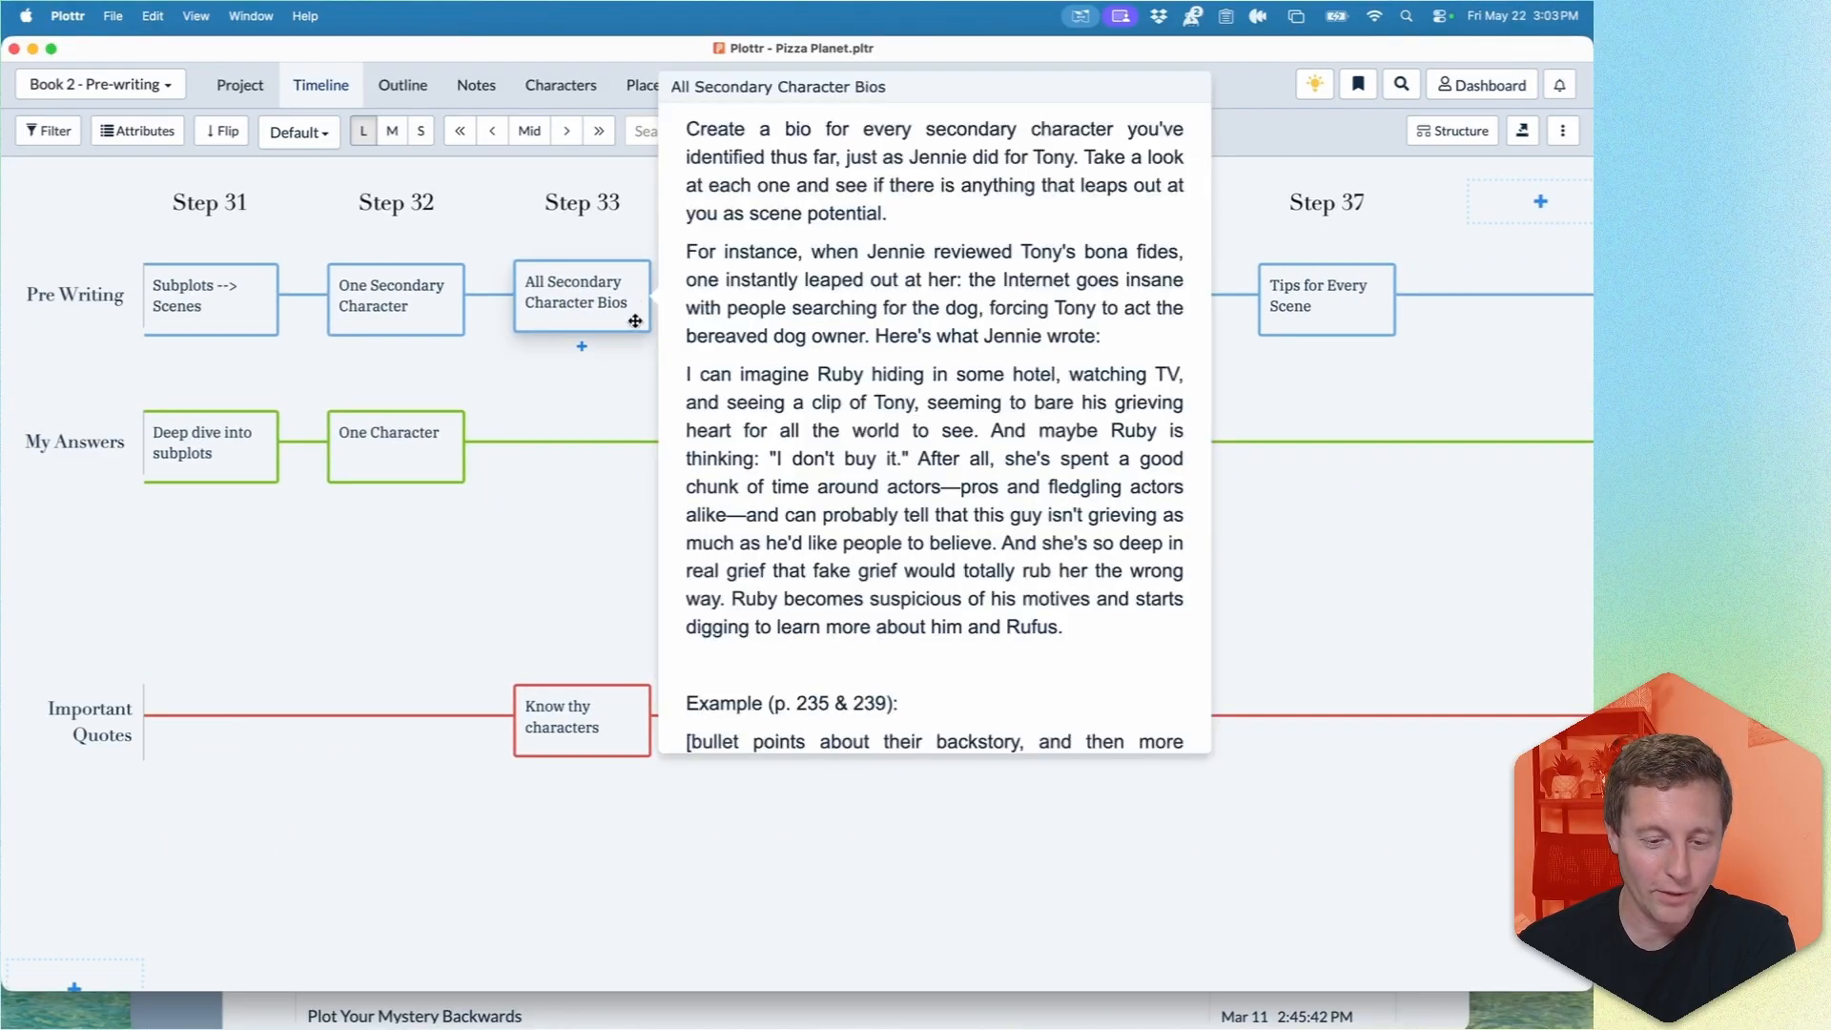
{"action": "mouse_move", "coordinate": [604, 438]}
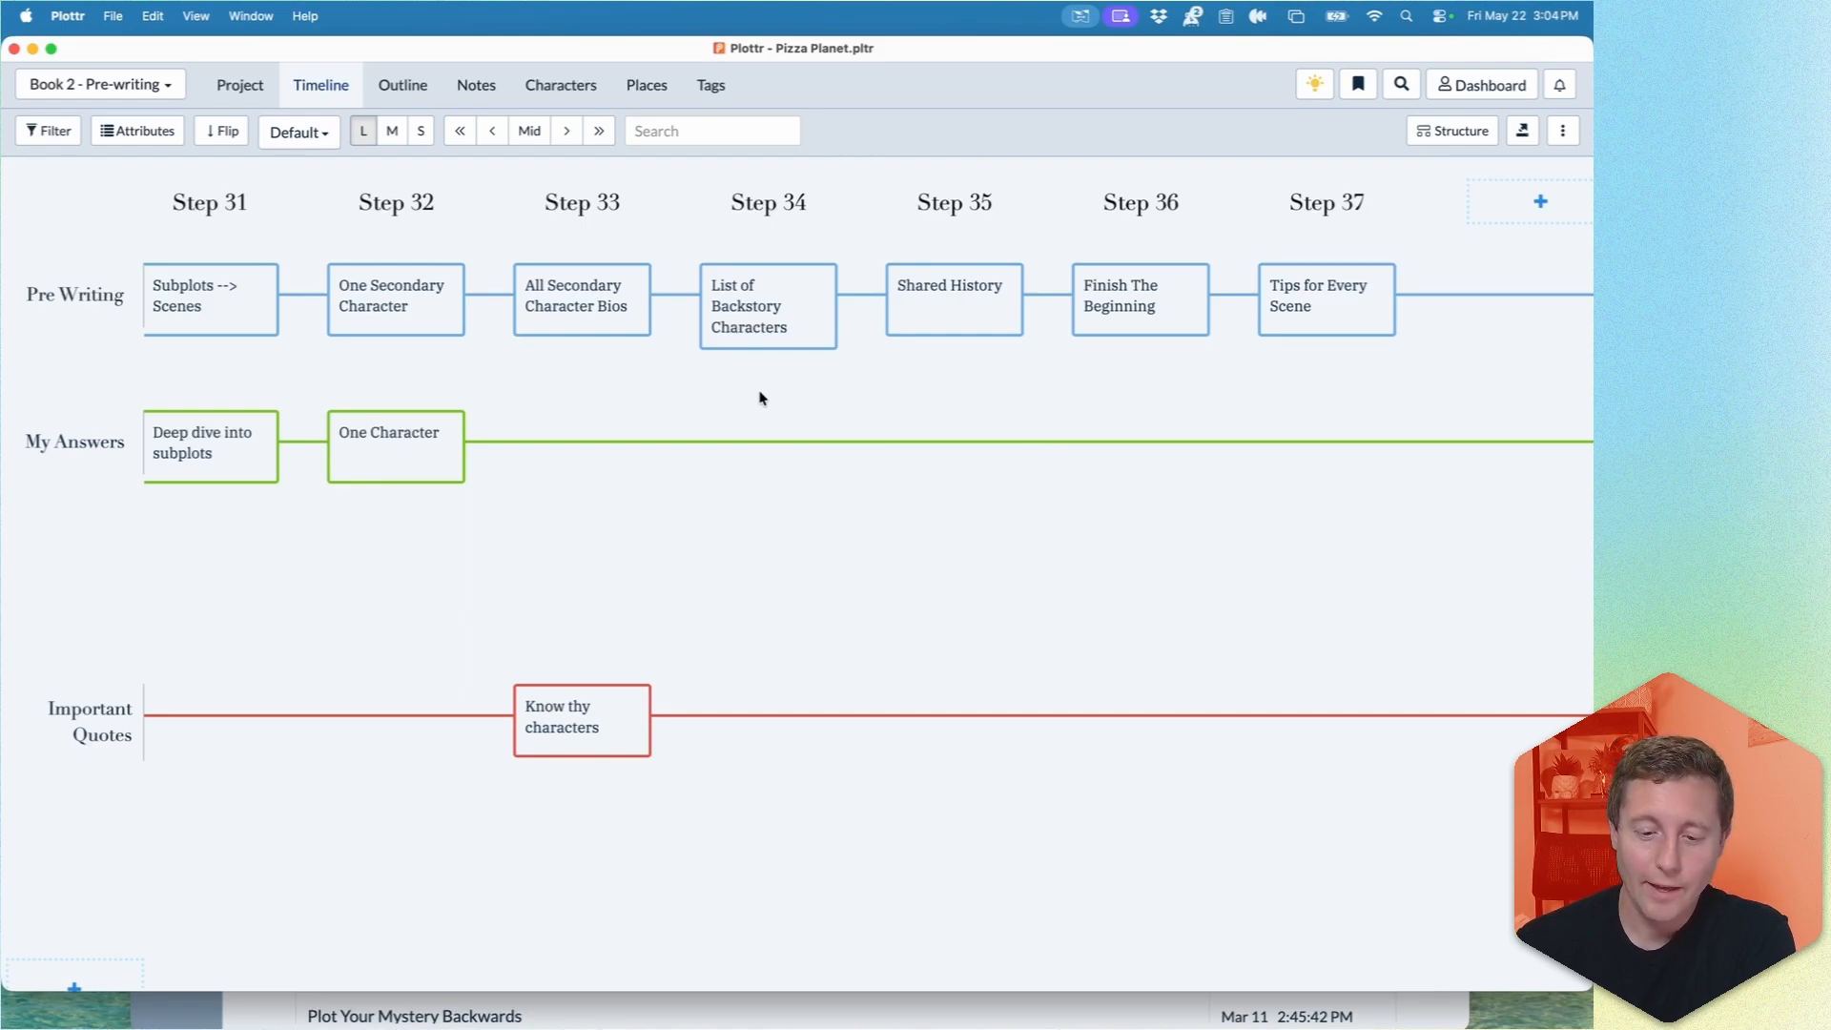
{"action": "scroll", "coordinate": [763, 399], "scroll_direction": "right", "scroll_amount": 3}
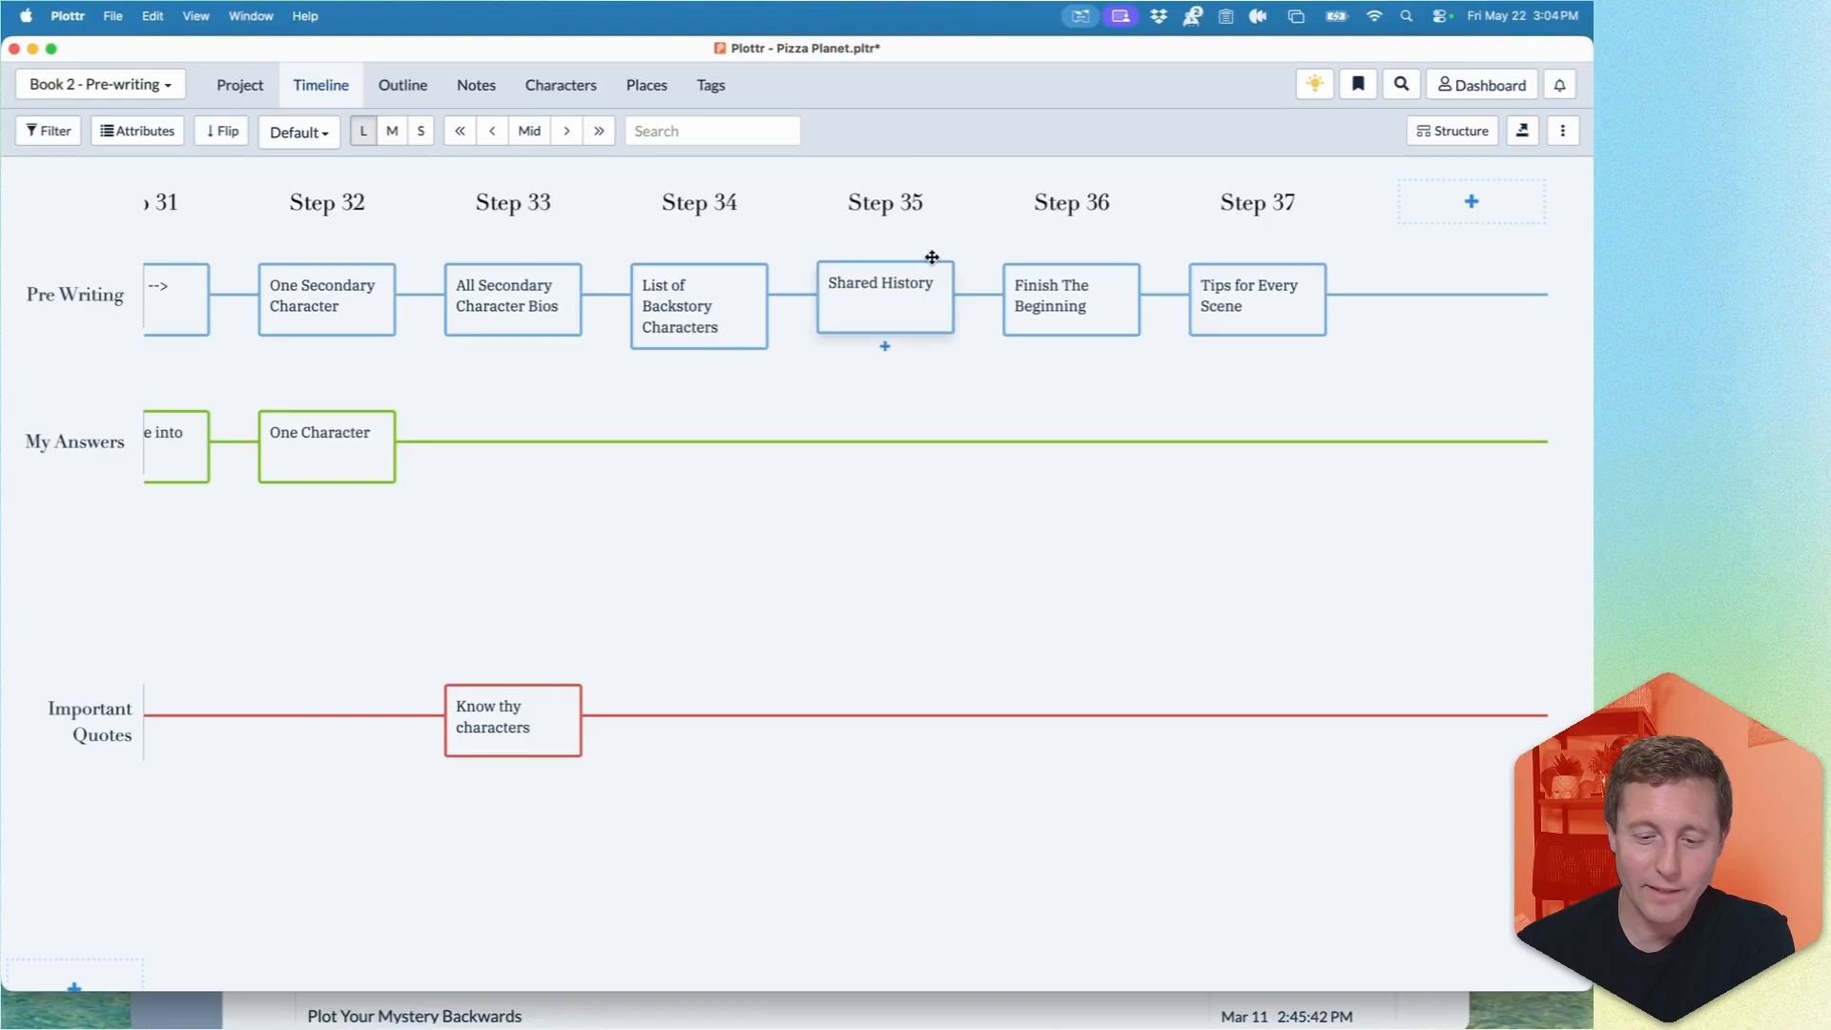